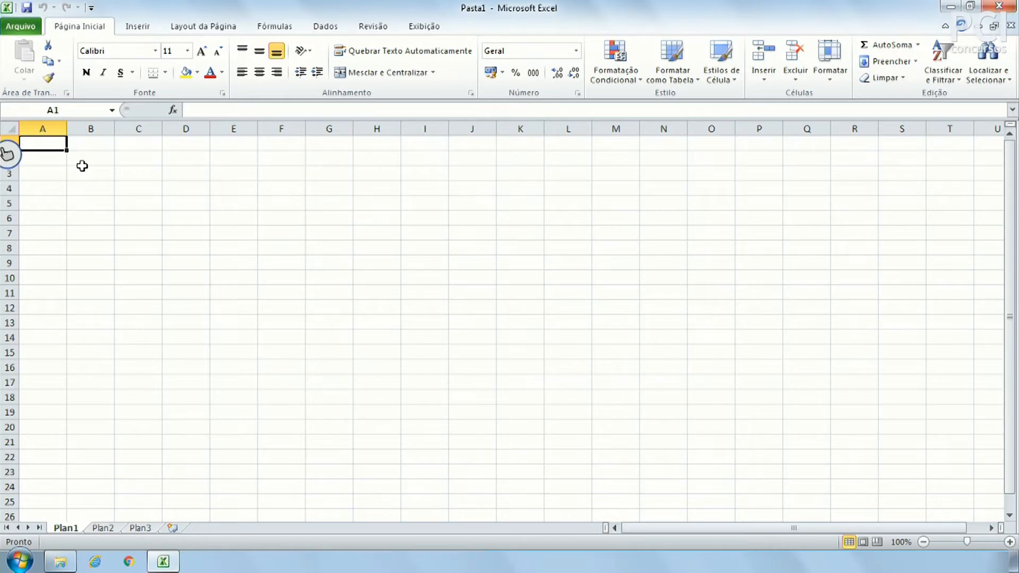
pyautogui.click(140, 202)
pyautogui.moveTo(41, 148); pyautogui.dragTo(760, 478)
pyautogui.click(234, 277)
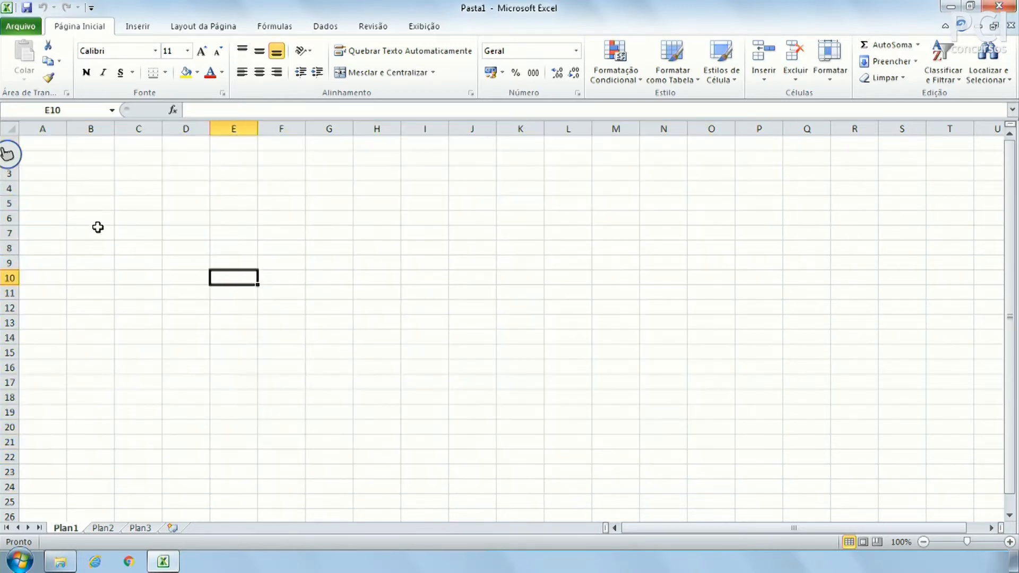
pyautogui.click(43, 142)
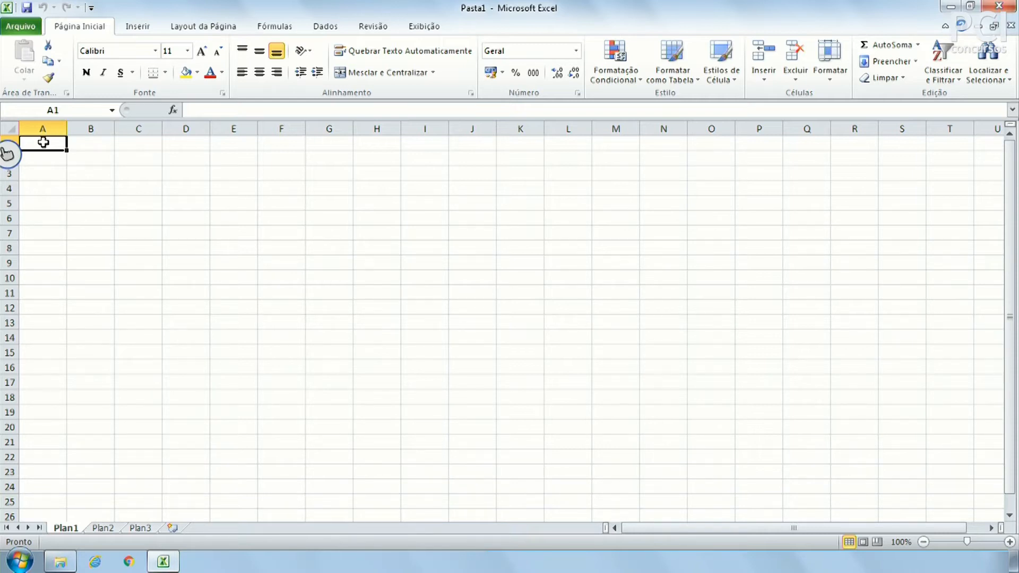
pyautogui.click(138, 207)
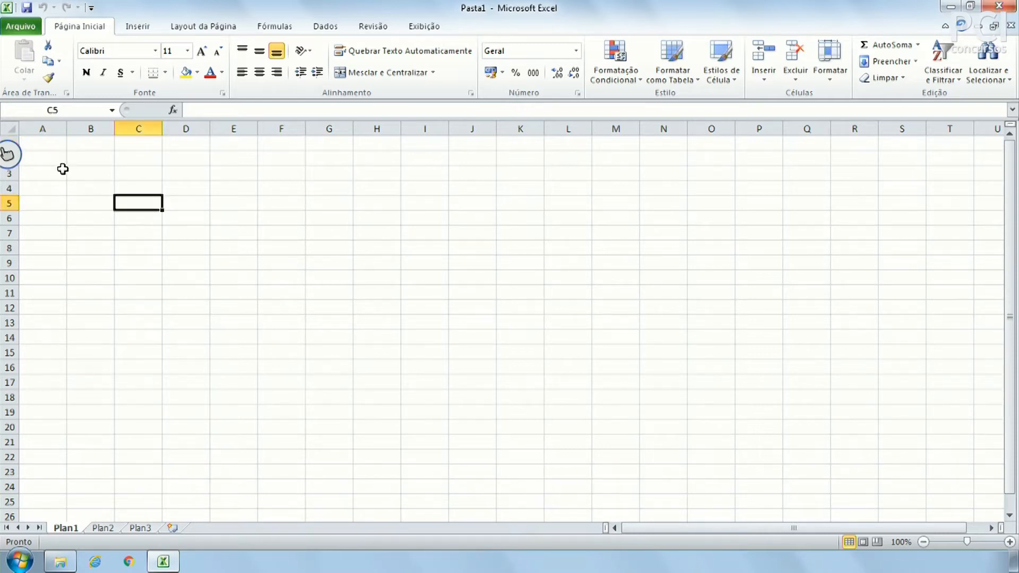
pyautogui.click(43, 143)
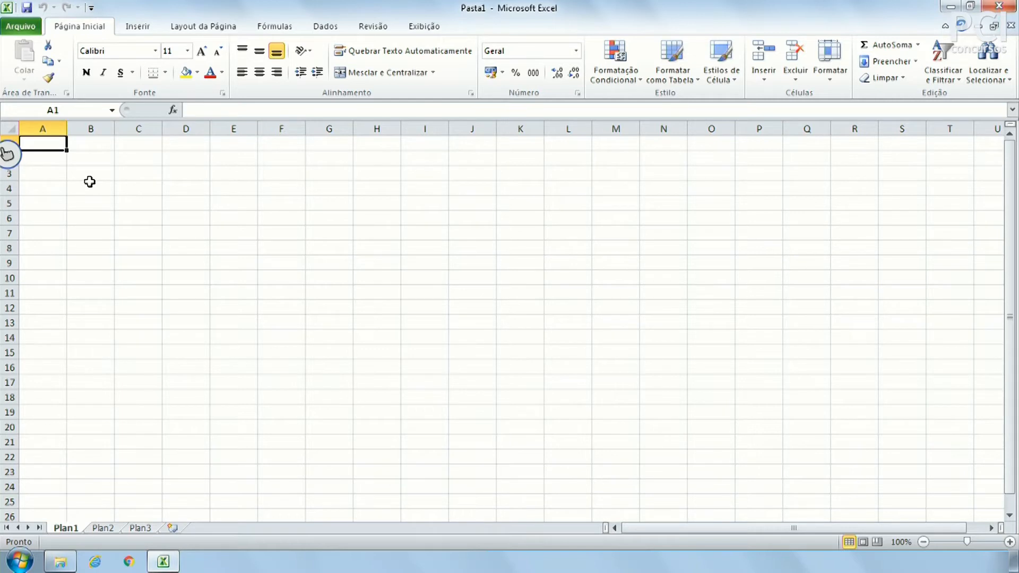
pyautogui.click(108, 182)
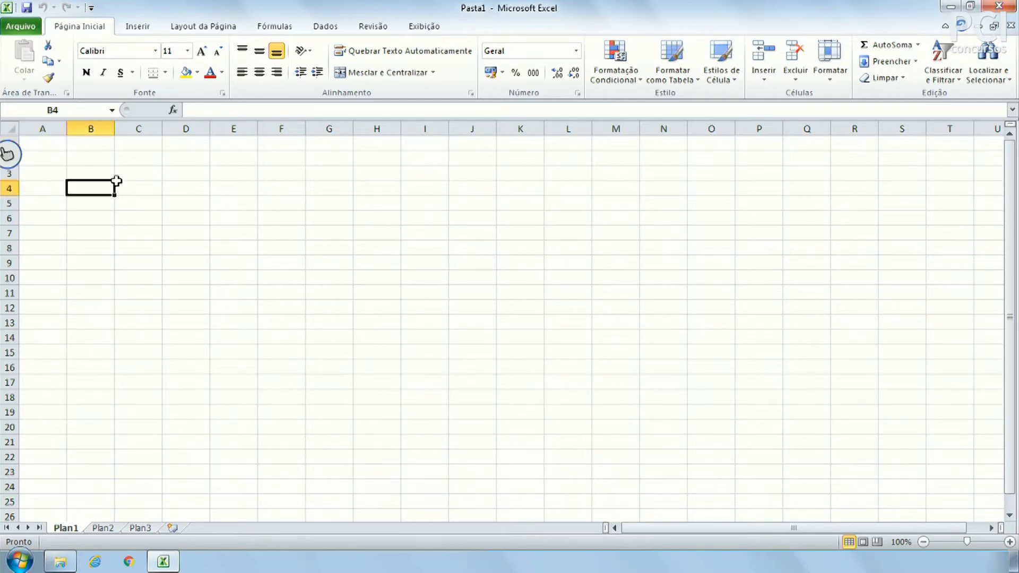
pyautogui.click(48, 146)
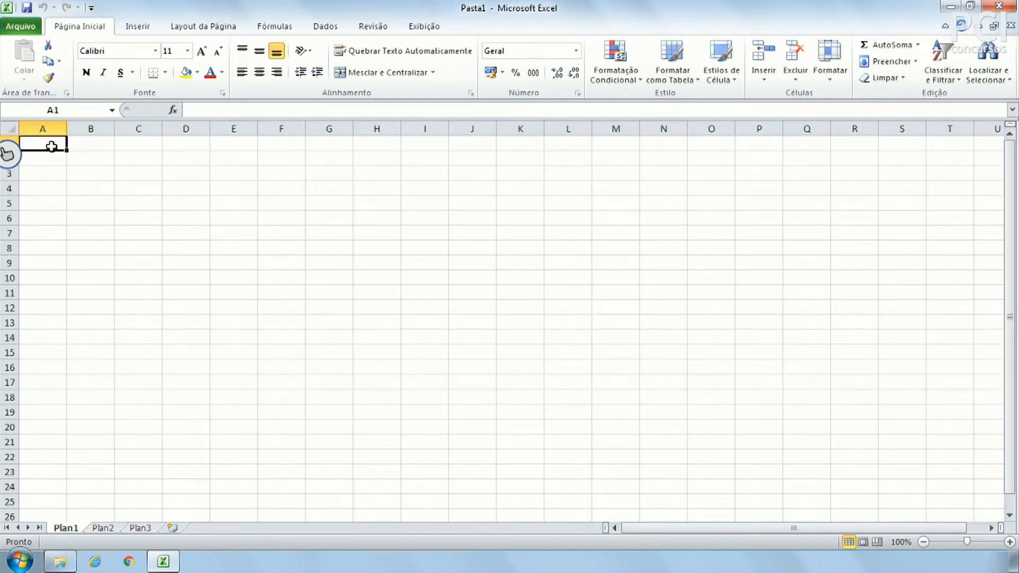
pyautogui.click(48, 157)
pyautogui.click(49, 142)
pyautogui.click(287, 248)
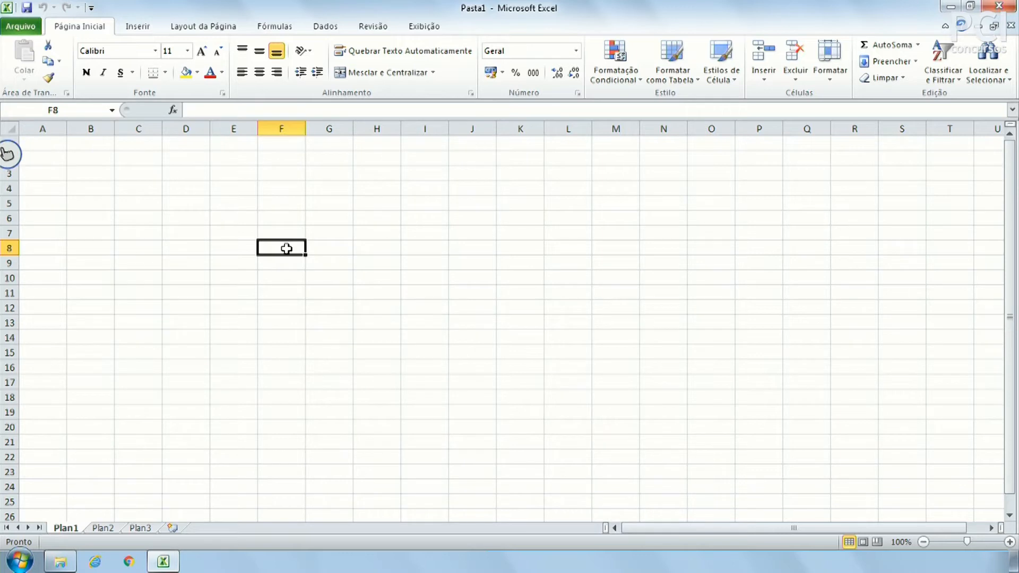
pyautogui.moveTo(32, 141); pyautogui.dragTo(389, 422)
pyautogui.click(499, 458)
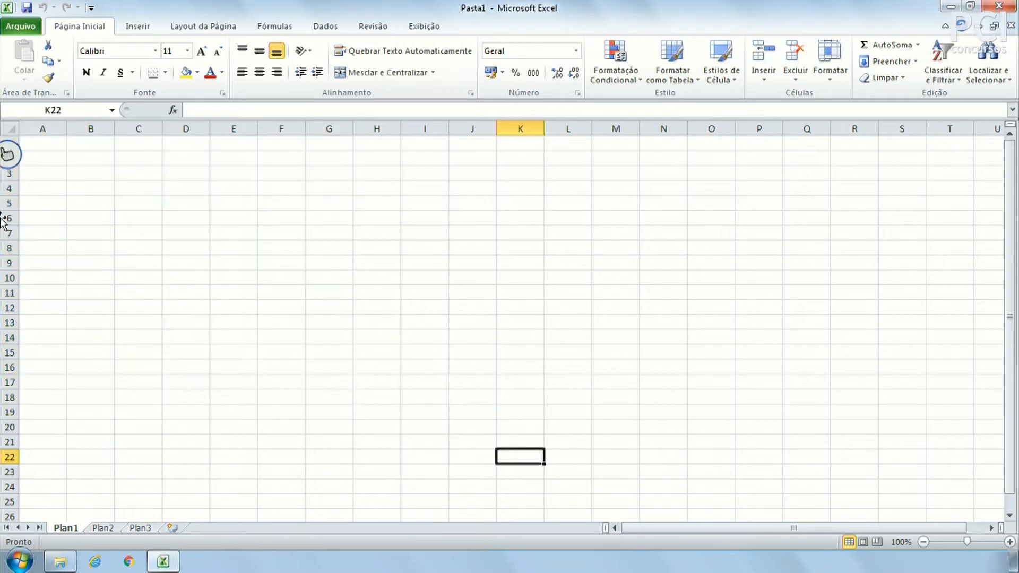
pyautogui.click(253, 251)
pyautogui.click(145, 205)
pyautogui.click(341, 267)
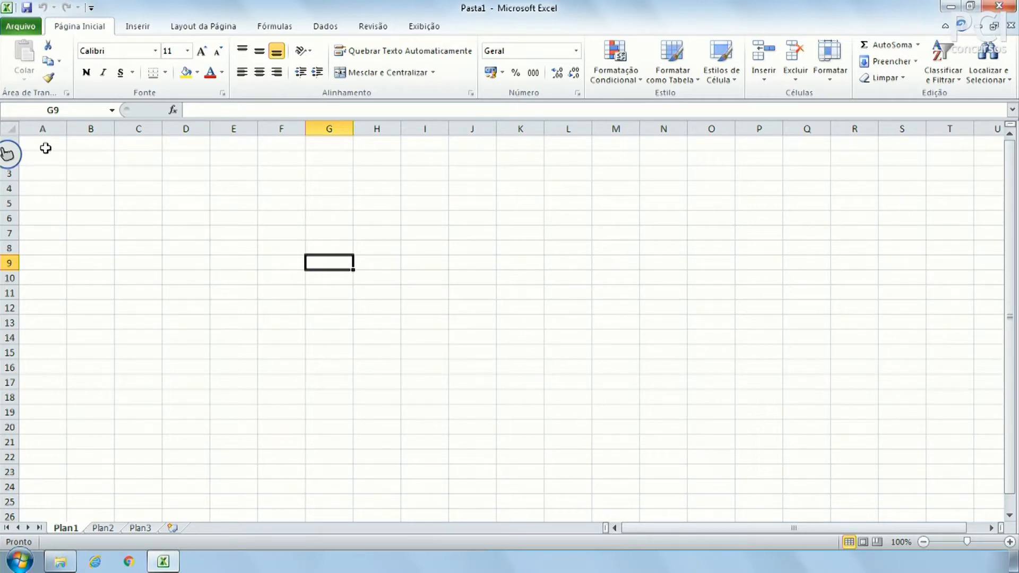
pyautogui.click(139, 208)
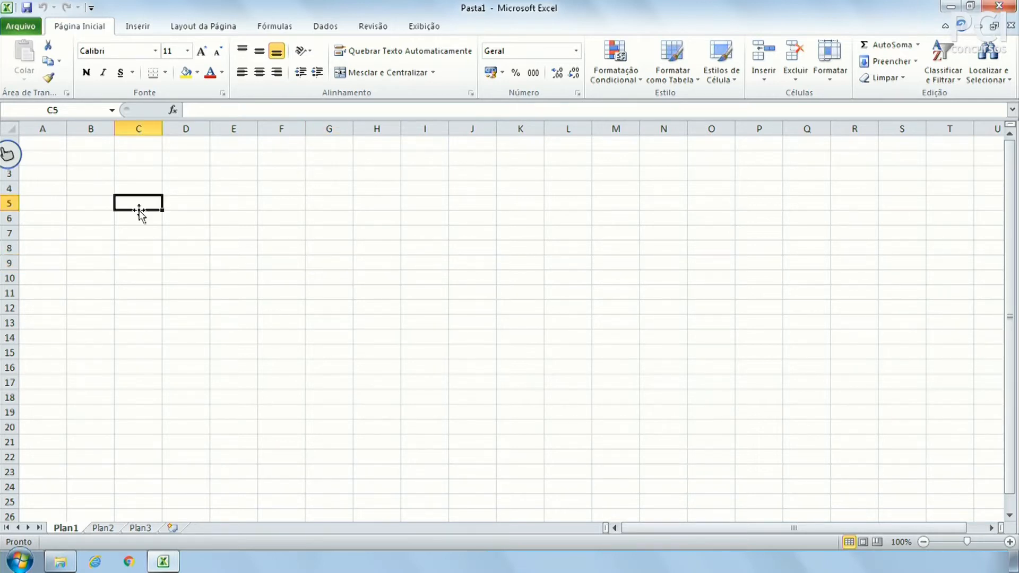
pyautogui.click(49, 143)
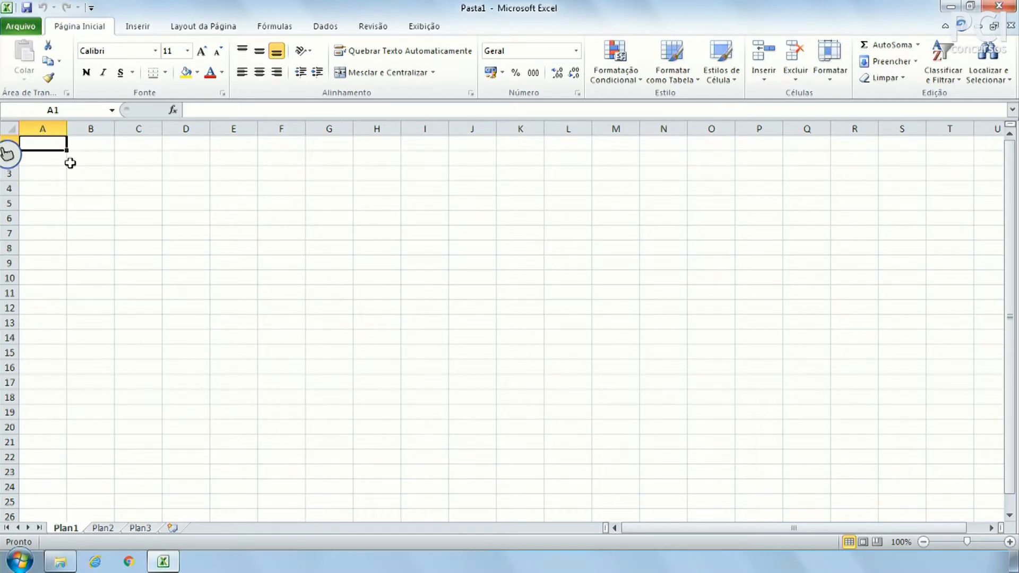
pyautogui.click(83, 139)
pyautogui.click(53, 140)
pyautogui.click(378, 248)
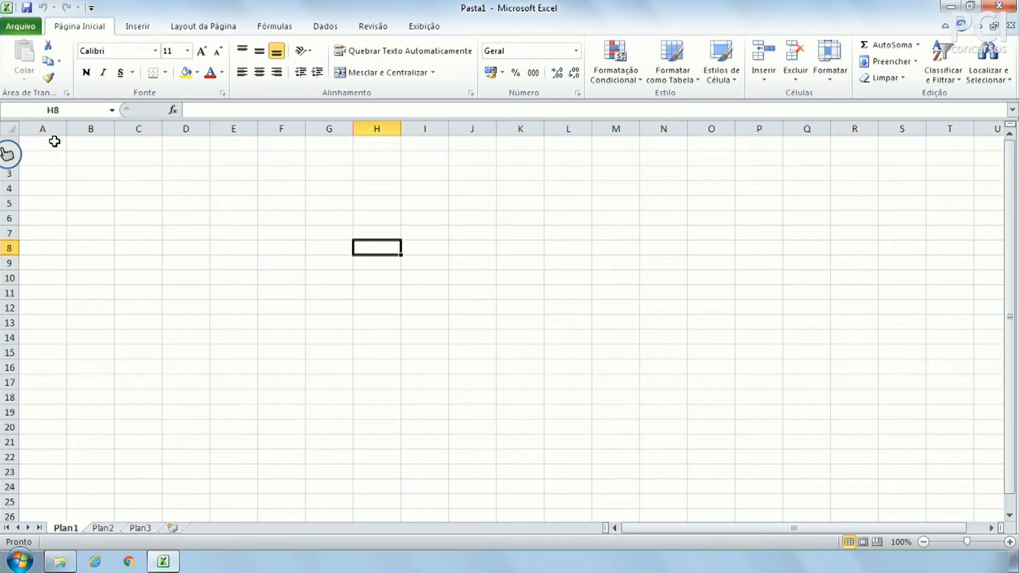
pyautogui.moveTo(55, 141); pyautogui.dragTo(30, 133)
pyautogui.click(153, 247)
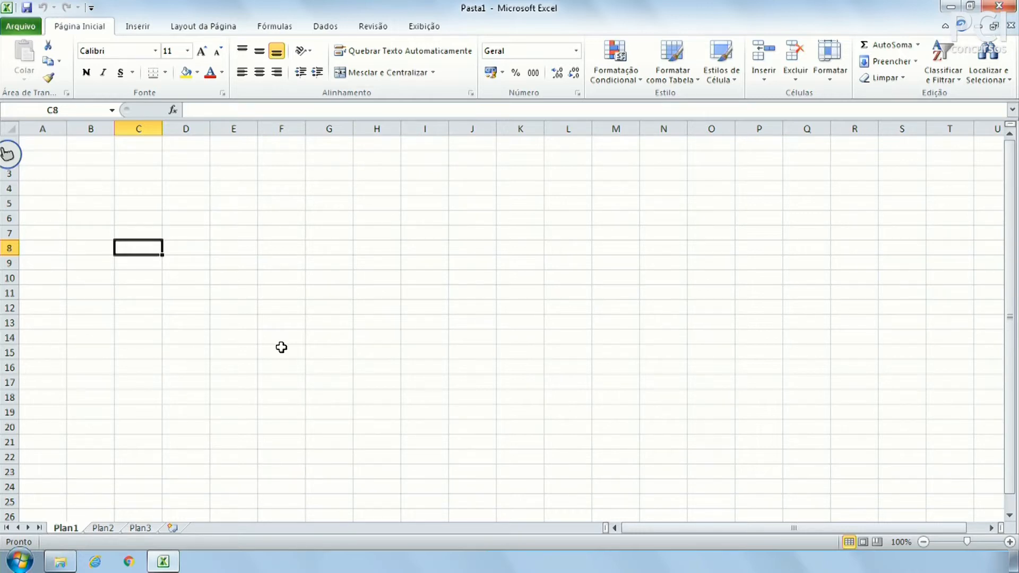
pyautogui.click(315, 326)
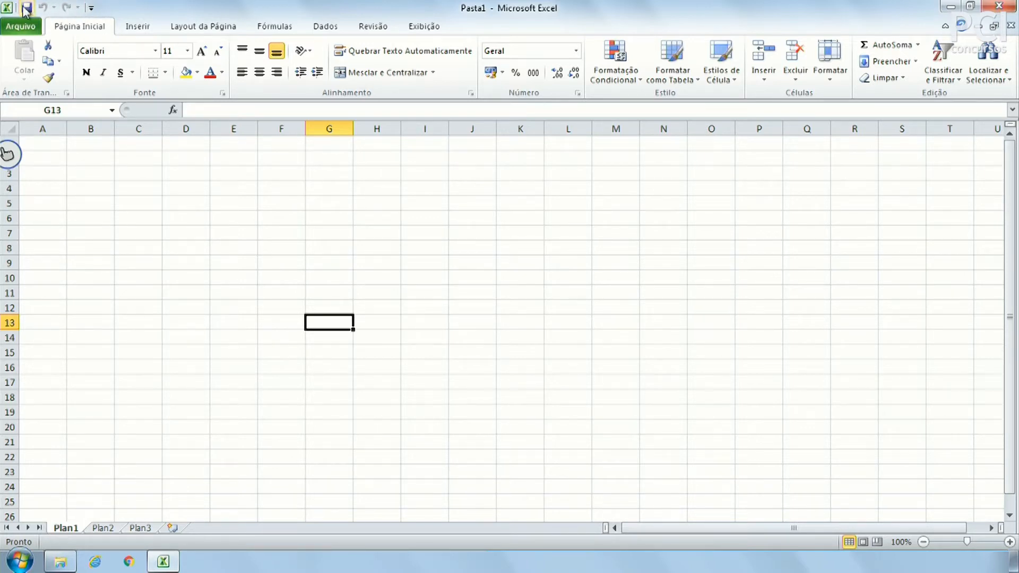
# Add the Novo command to the Quick Access Toolbar.
pyautogui.click(90, 9)
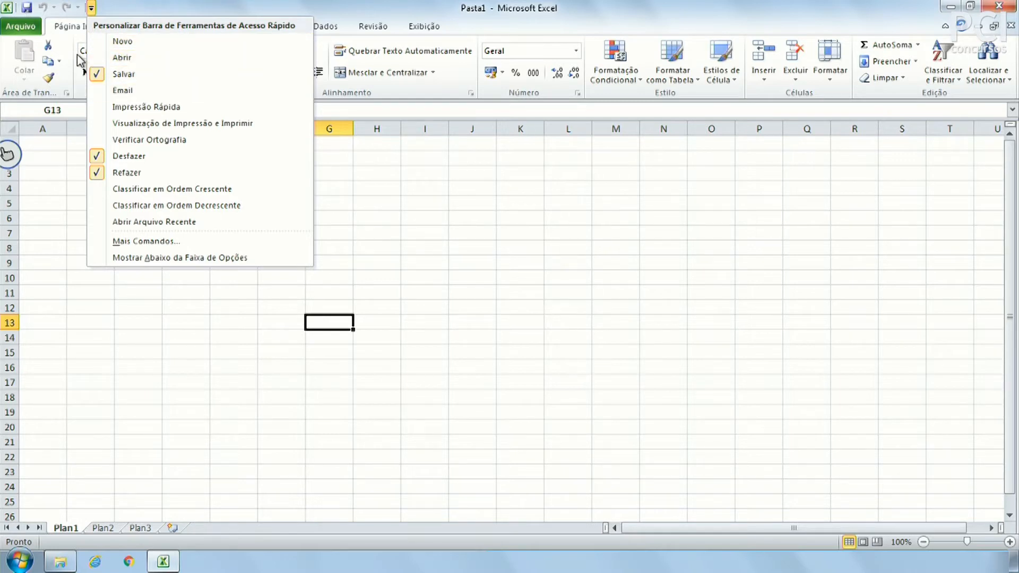
pyautogui.click(145, 42)
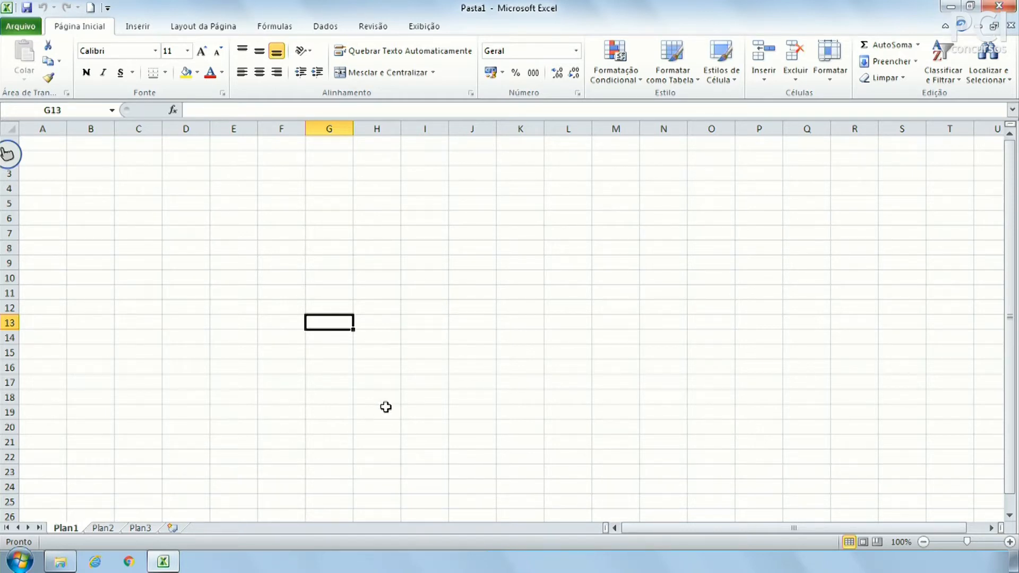
pyautogui.click(298, 215)
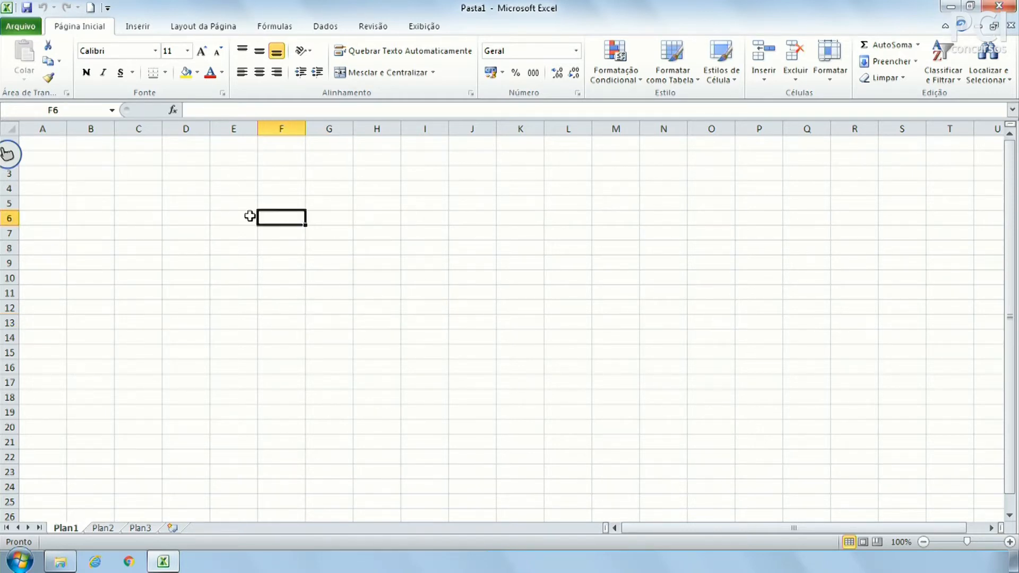
pyautogui.click(41, 142)
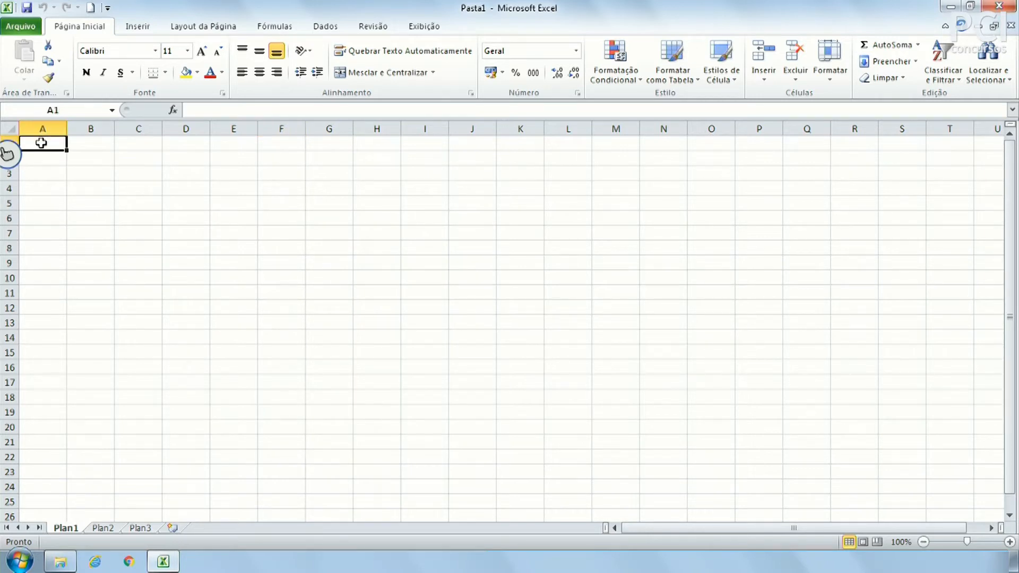
pyautogui.click(166, 198)
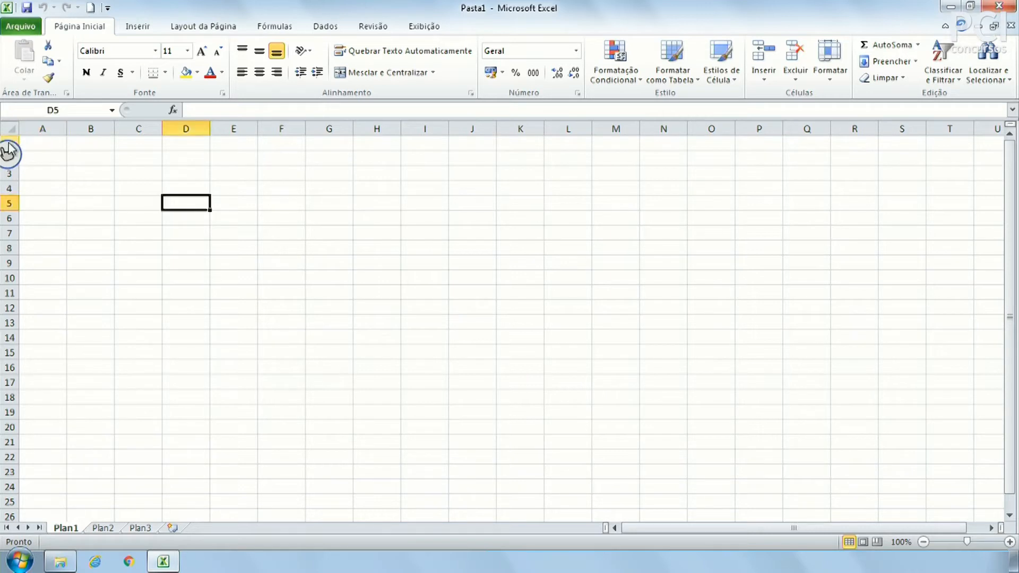
pyautogui.click(44, 138)
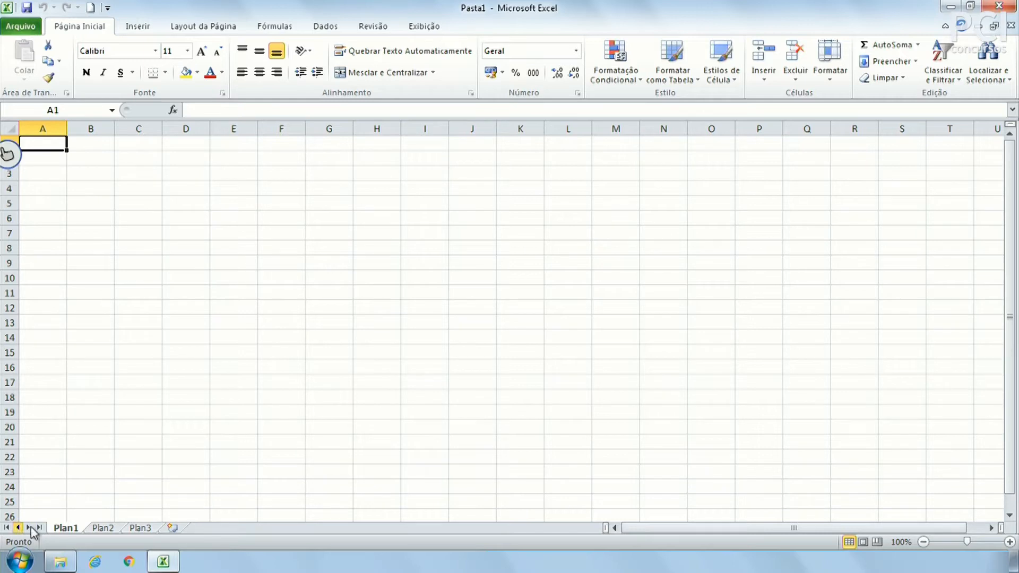
# View the Plan2 and Plan3 worksheets and return to Plan1.
pyautogui.click(106, 529)
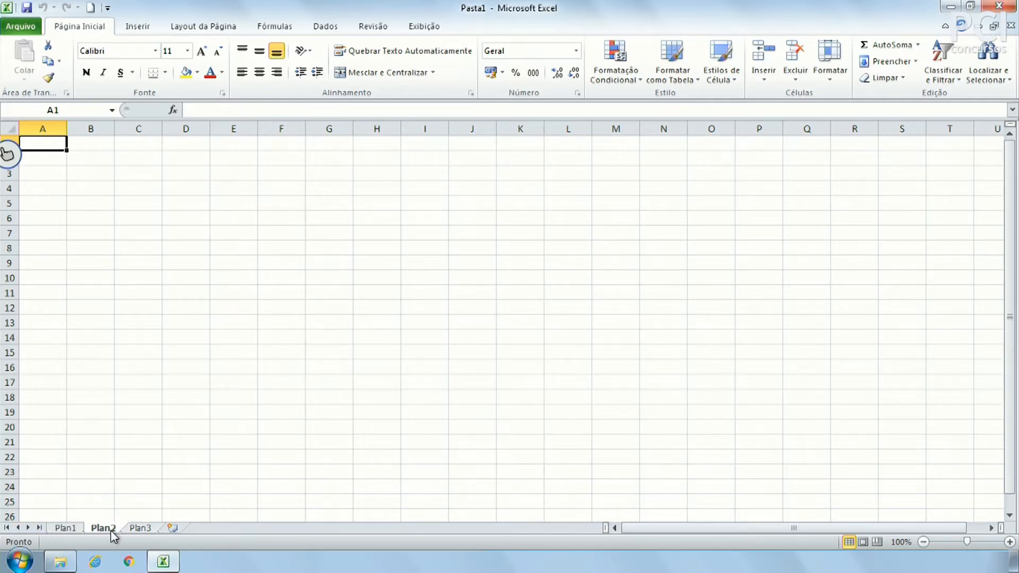
pyautogui.click(147, 530)
pyautogui.click(98, 530)
pyautogui.click(77, 530)
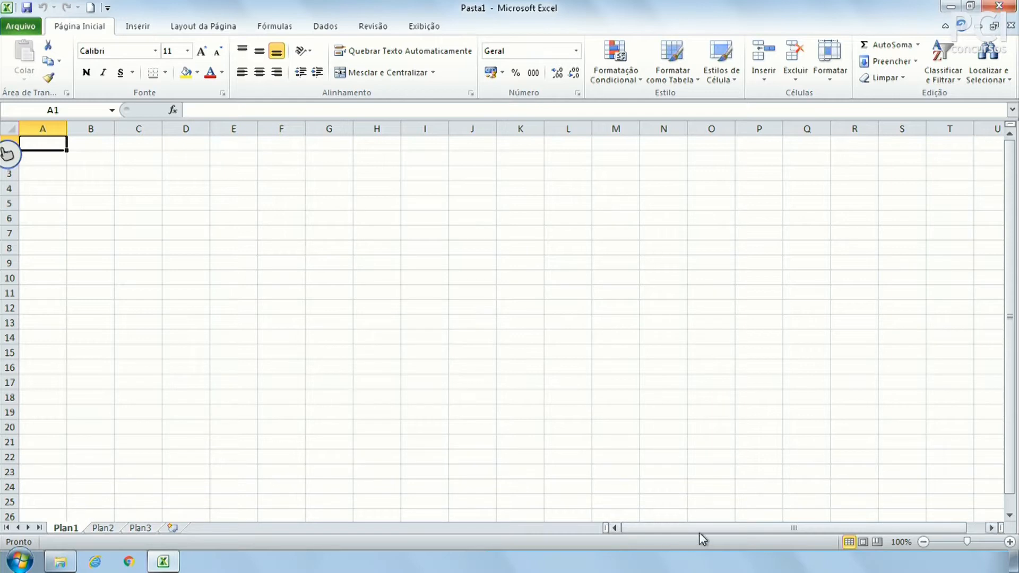
# Widen the horizontal scroll bar by moving its divider closer to the sheet tabs.
pyautogui.moveTo(701, 529); pyautogui.dragTo(429, 528)
pyautogui.moveTo(357, 544); pyautogui.dragTo(319, 547)
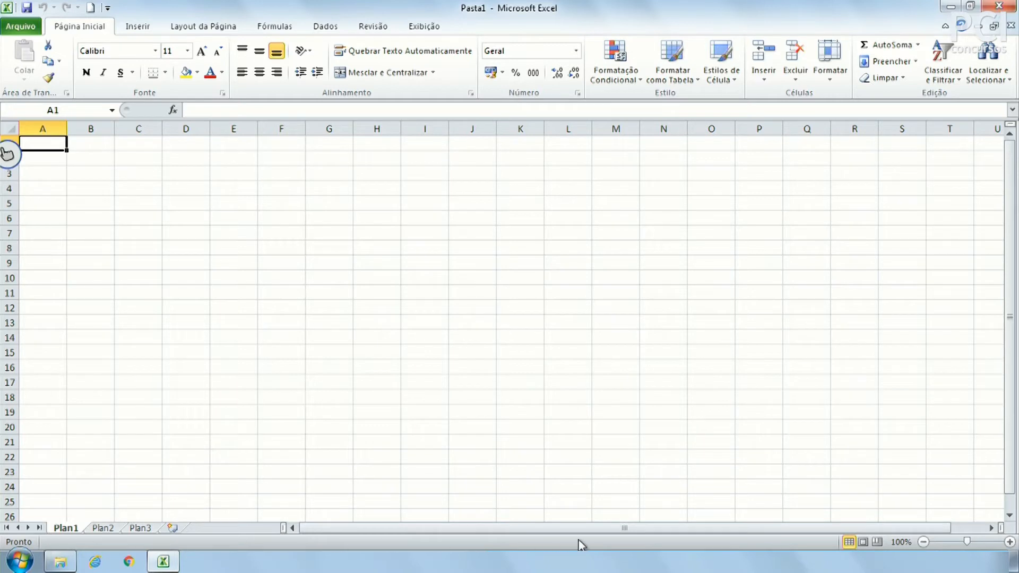
# Show Plan1 in Page Layout view and return it to Normal view with cell A1 selected.
pyautogui.click(862, 542)
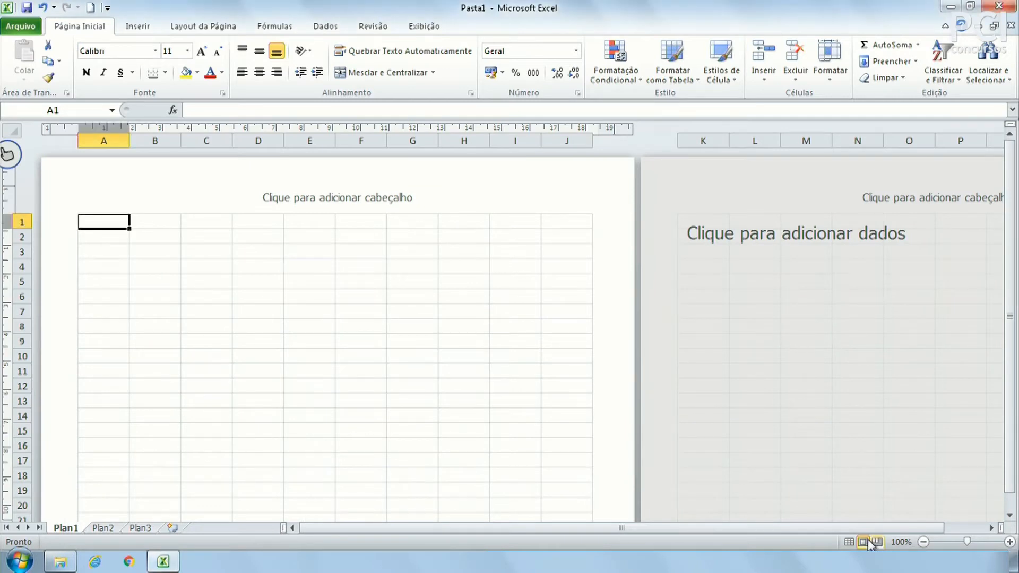
pyautogui.click(849, 542)
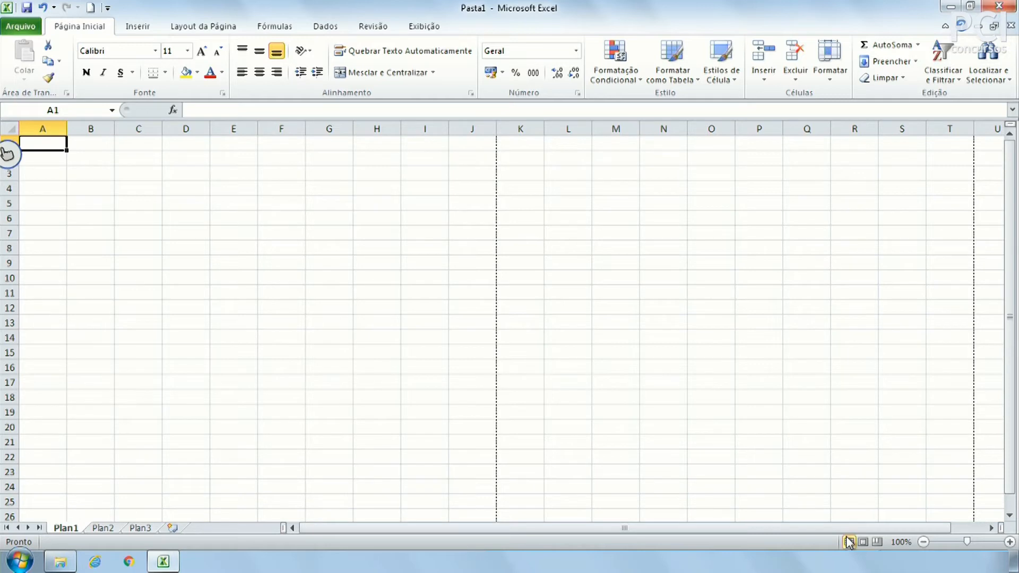
pyautogui.click(184, 305)
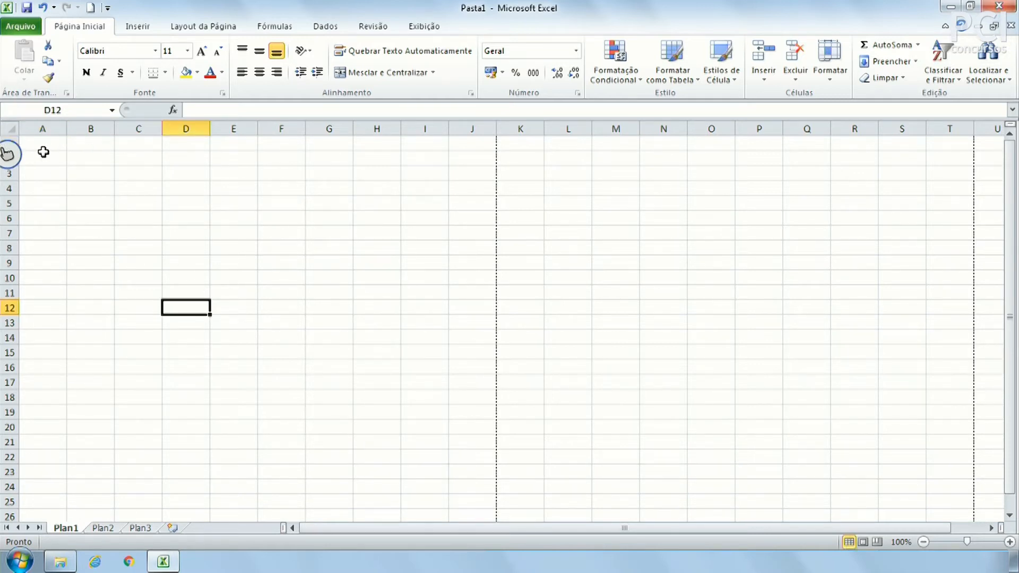
pyautogui.moveTo(58, 145); pyautogui.dragTo(193, 276)
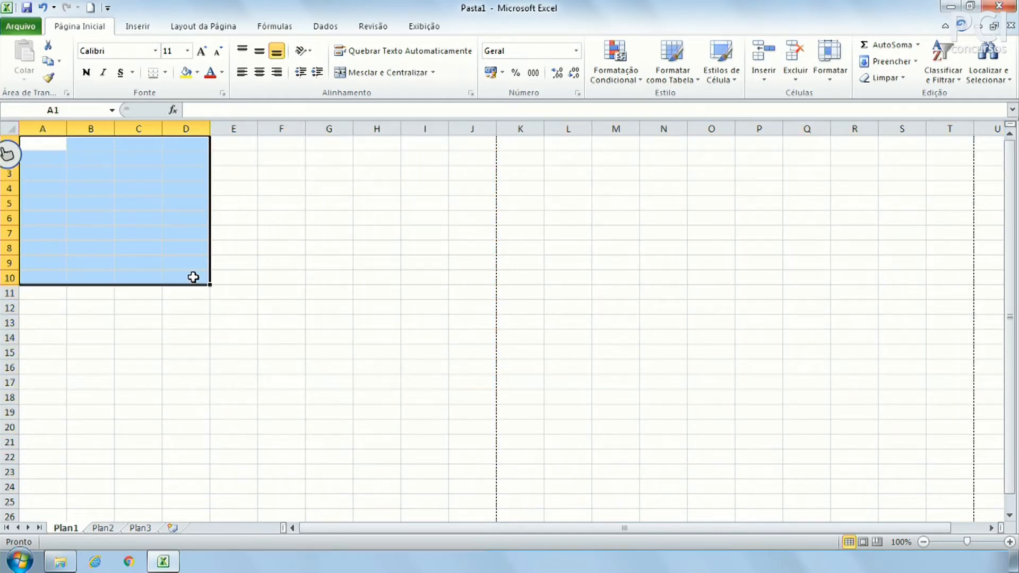
pyautogui.click(156, 234)
pyautogui.click(51, 138)
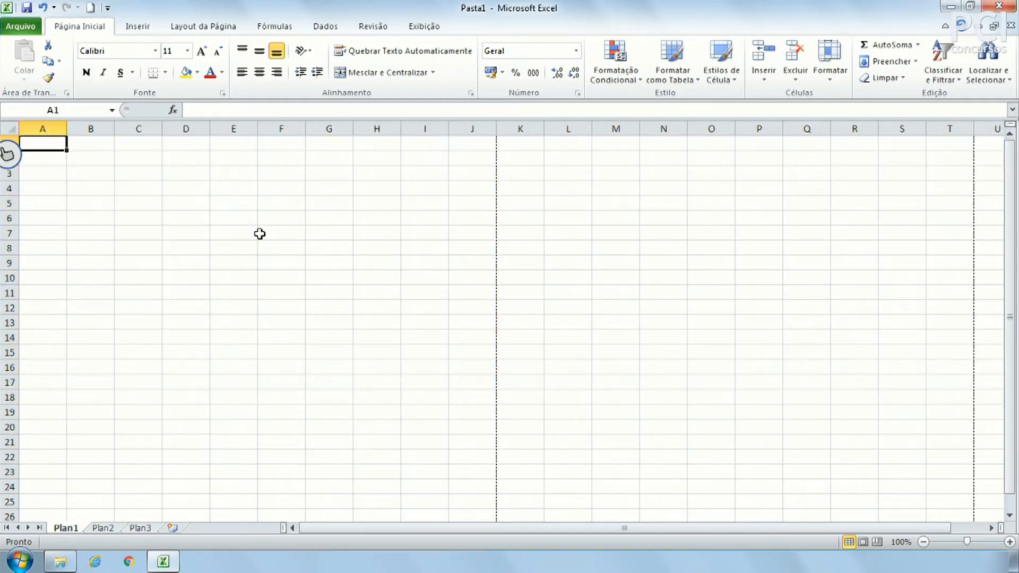
# Switch Plan1 to Page Layout view and examine the page's ruler, header, footer and following pages.
pyautogui.click(863, 543)
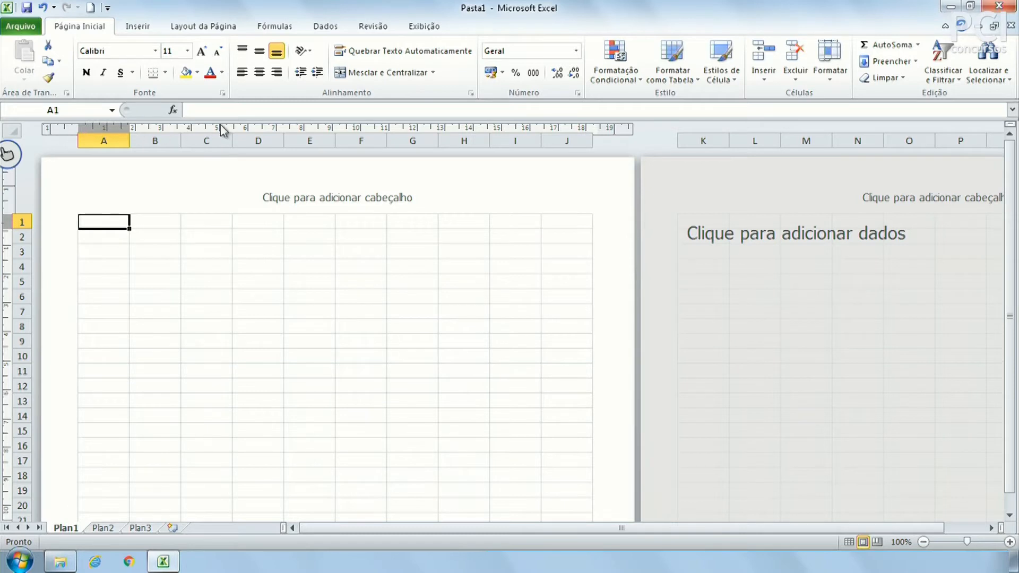
pyautogui.click(300, 366)
pyautogui.click(286, 301)
pyautogui.click(109, 220)
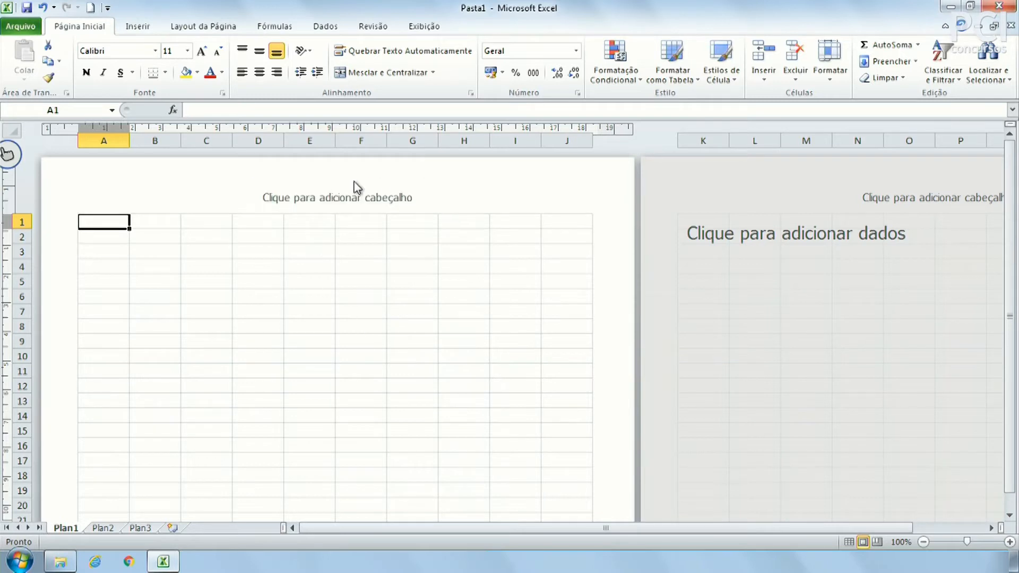
pyautogui.scroll(-12, 344, 323)
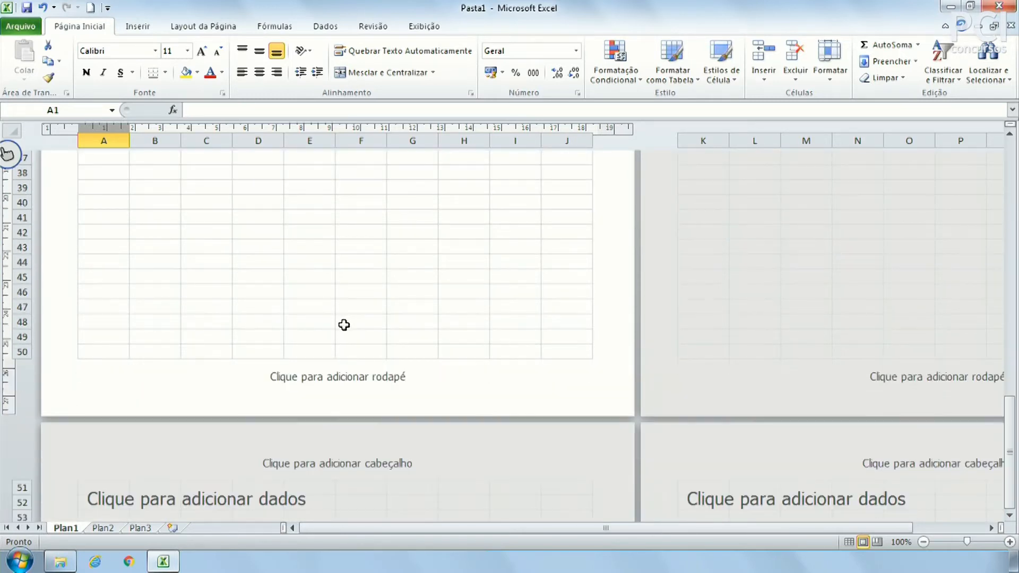
pyautogui.scroll(12, 344, 327)
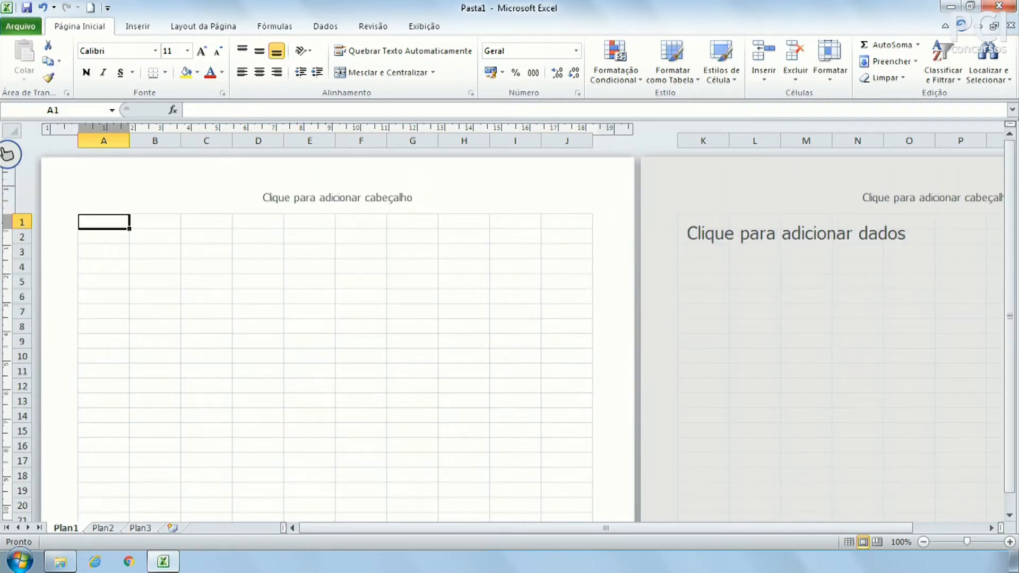
# Switch Plan1 to Page Break Preview, suppressing its welcome dialog for future use, and select cell A1.
pyautogui.click(877, 543)
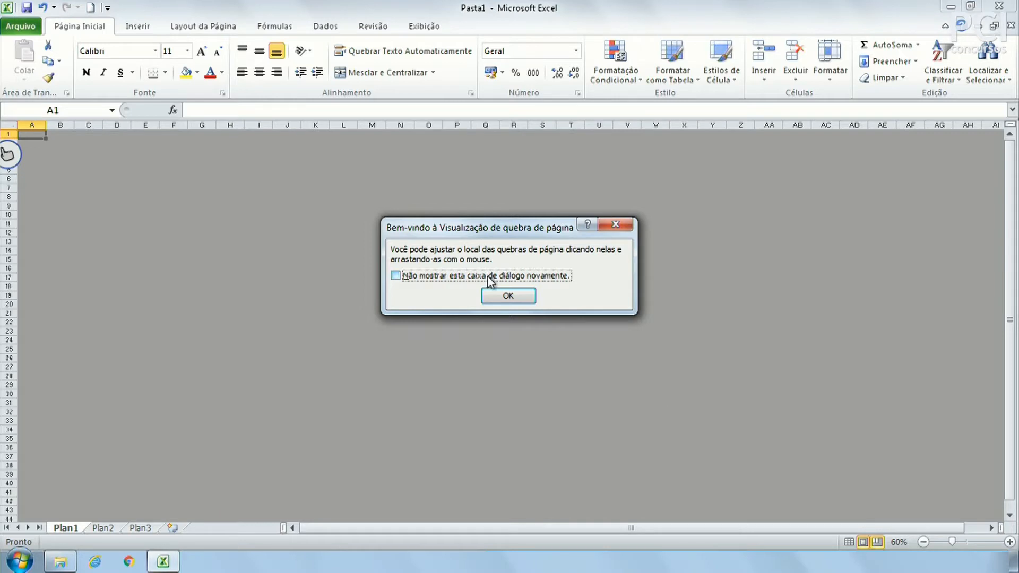
pyautogui.click(449, 278)
pyautogui.click(505, 297)
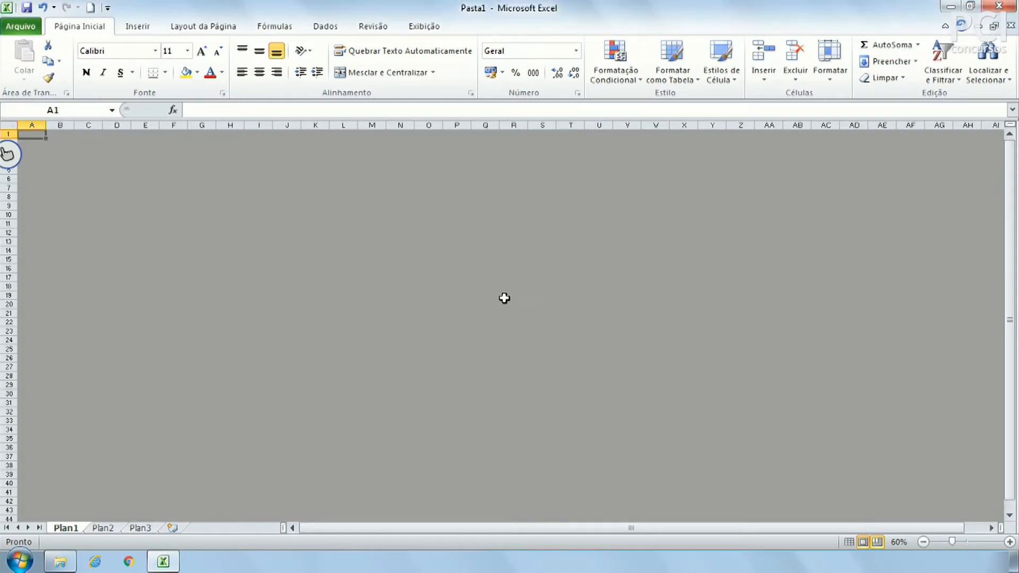
pyautogui.click(784, 413)
pyautogui.click(277, 189)
pyautogui.click(109, 152)
pyautogui.click(32, 133)
# Return Plan1 to Normal view and zoom the sheet out to 40%.
pyautogui.click(849, 542)
pyautogui.click(924, 542)
pyautogui.click(924, 543)
pyautogui.click(924, 542)
pyautogui.click(924, 542)
pyautogui.click(924, 542)
pyautogui.click(924, 542)
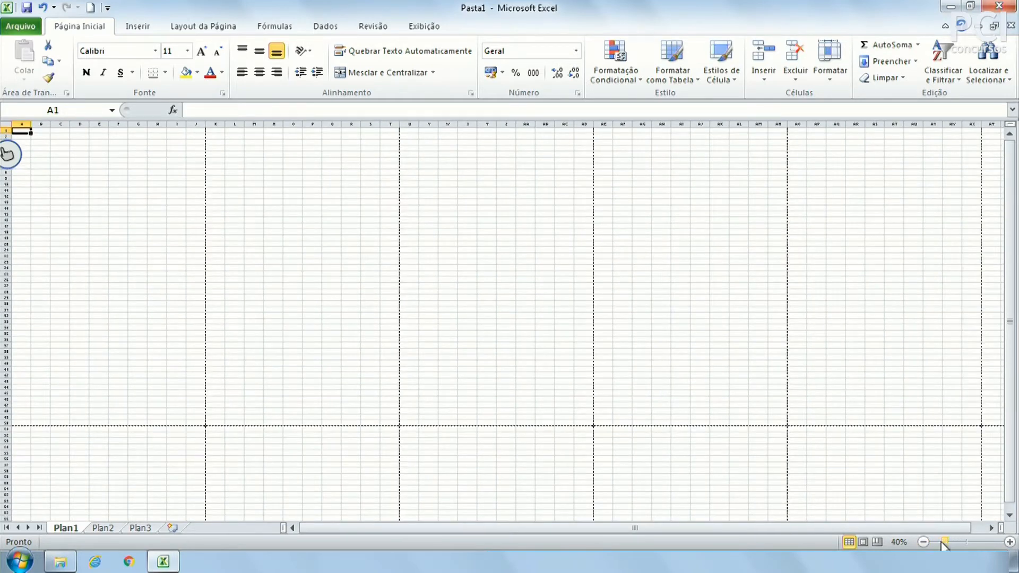
# Restore the zoom of Plan1 to exactly 100% and select cell A1.
pyautogui.click(965, 542)
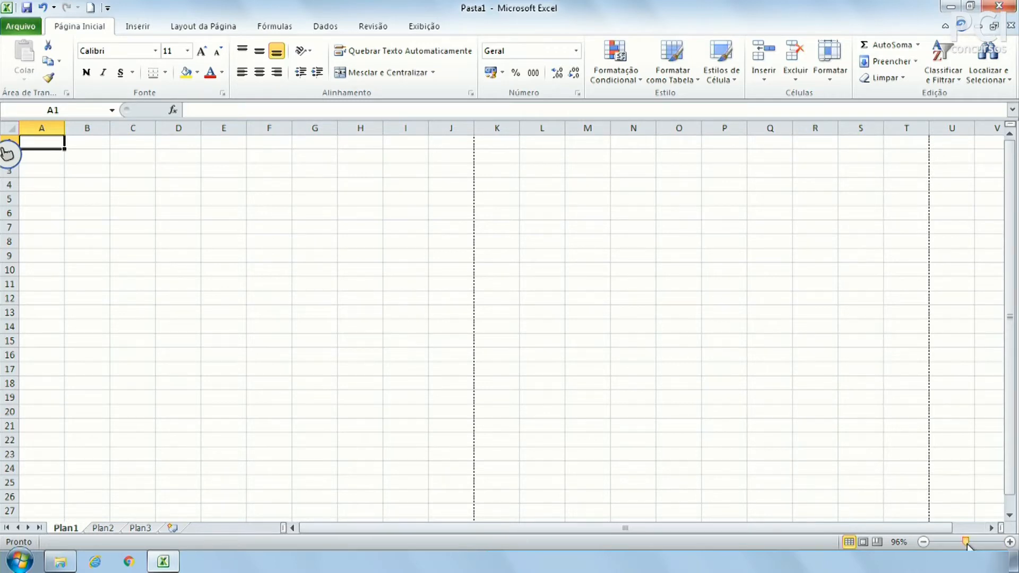
pyautogui.moveTo(967, 544); pyautogui.dragTo(966, 545)
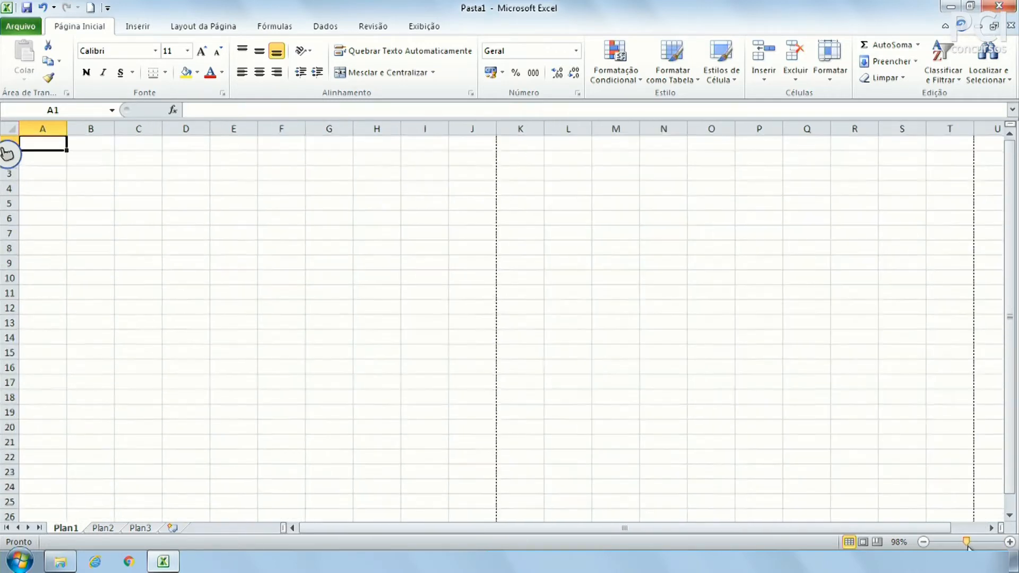
pyautogui.click(901, 542)
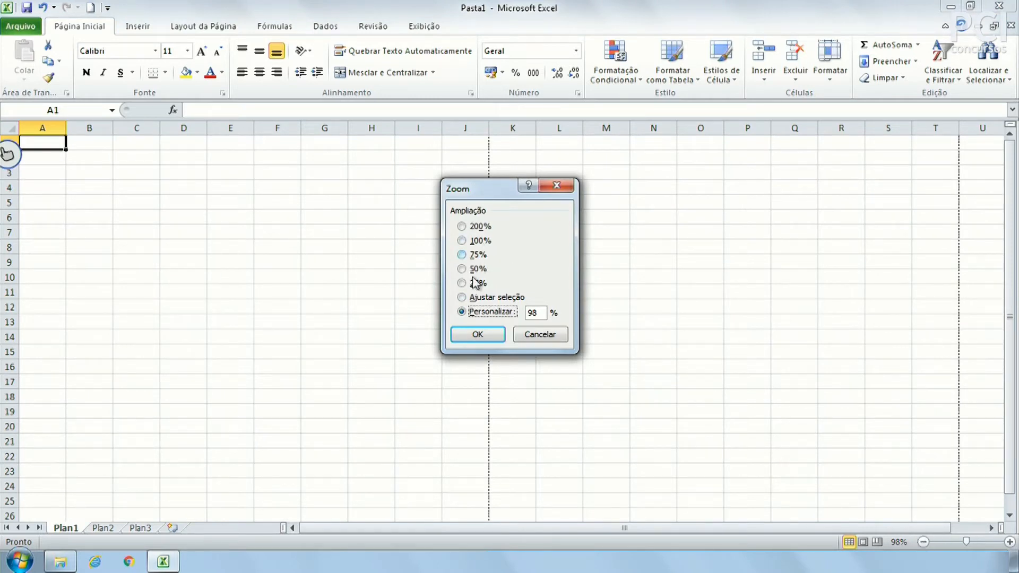
pyautogui.click(482, 242)
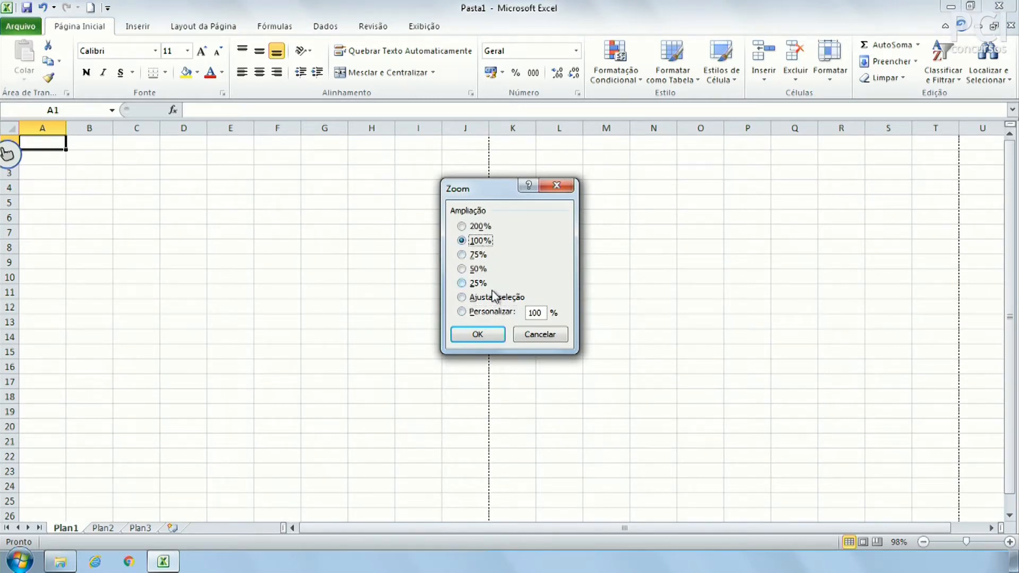
pyautogui.click(484, 340)
pyautogui.click(94, 172)
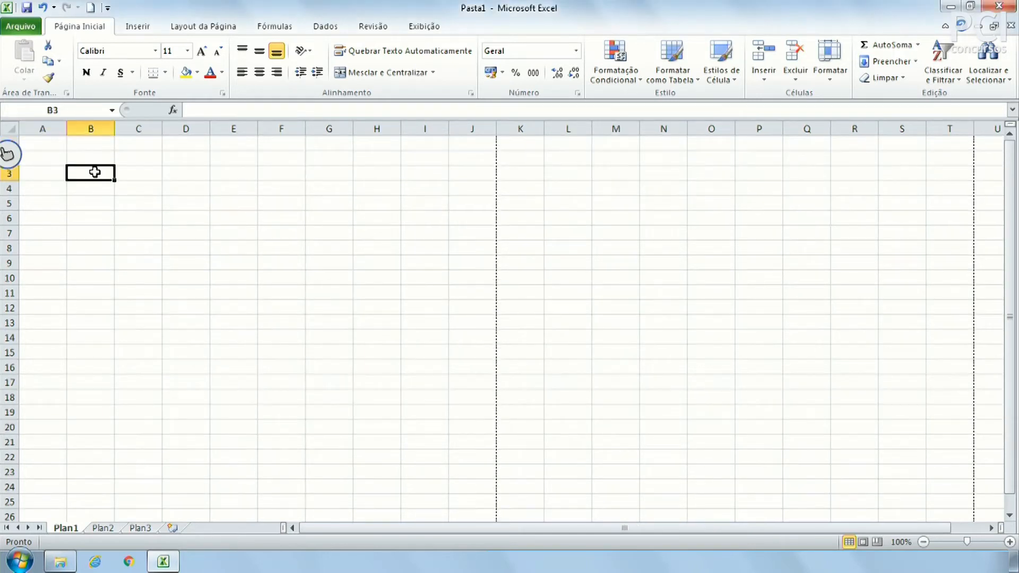
pyautogui.click(63, 144)
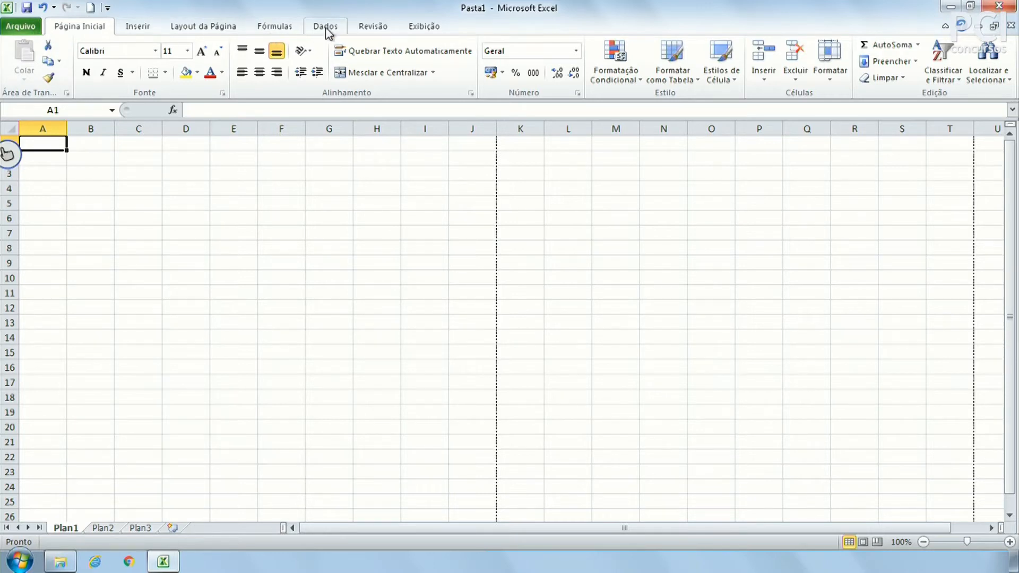
# Examine the ribbon commands for Inserir, Layout da Página, Fórmulas, Dados, Revisão and Exibição.
pyautogui.click(137, 26)
pyautogui.click(202, 26)
pyautogui.click(281, 28)
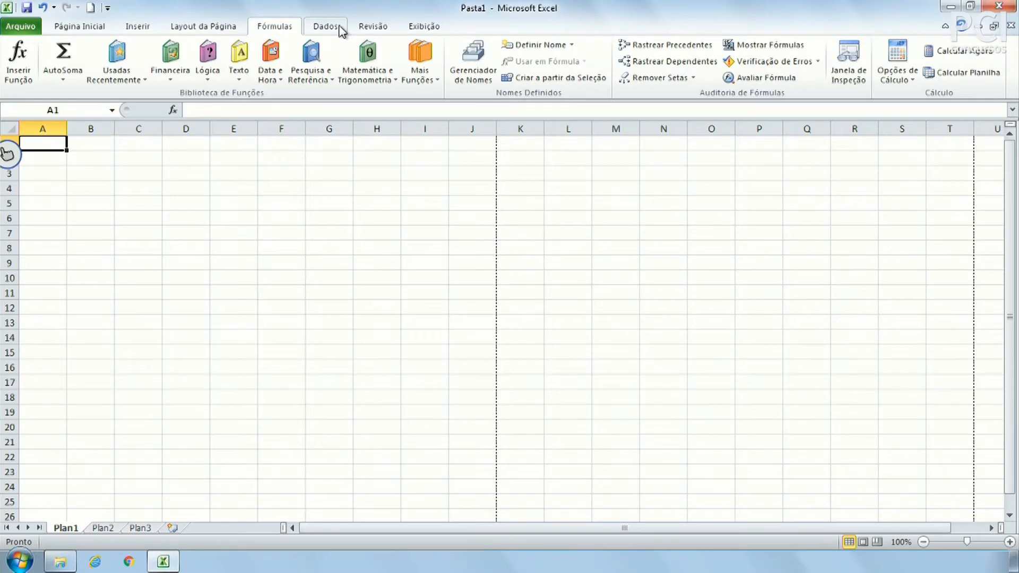
pyautogui.click(324, 26)
pyautogui.click(373, 26)
pyautogui.click(415, 26)
pyautogui.click(381, 28)
pyautogui.click(336, 30)
pyautogui.click(286, 30)
pyautogui.click(234, 26)
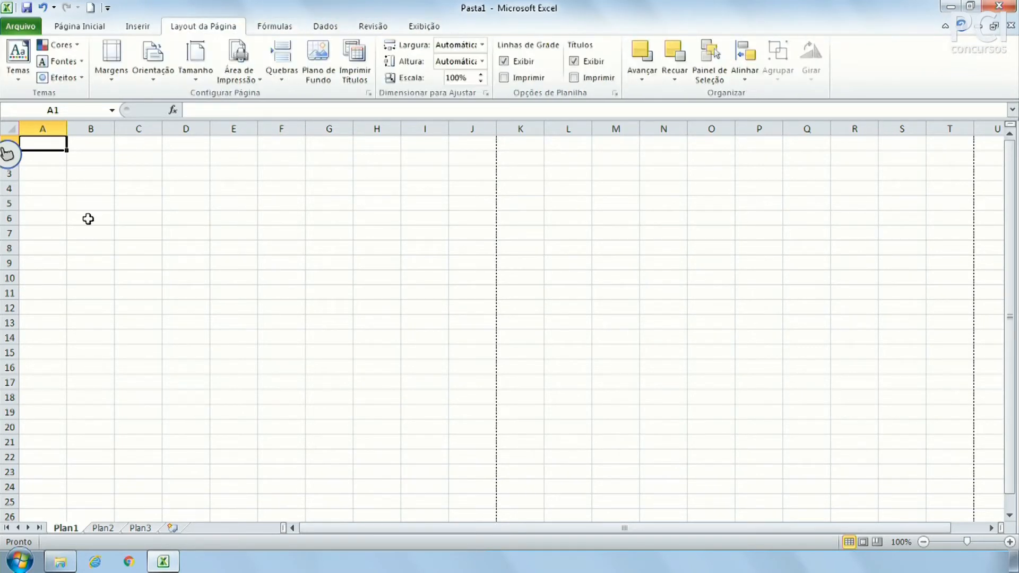
# Demonstrate selecting large blocks of cells on Plan1 and finish with only cell A1 selected.
pyautogui.moveTo(44, 144); pyautogui.dragTo(479, 476)
pyautogui.click(575, 425)
pyautogui.moveTo(417, 380); pyautogui.dragTo(43, 143)
pyautogui.click(277, 232)
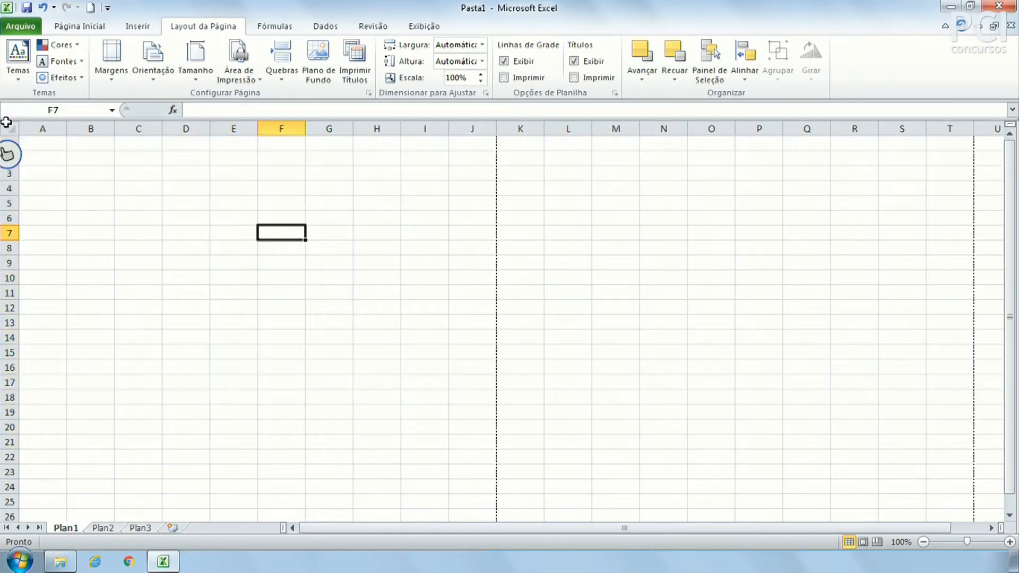
pyautogui.click(31, 142)
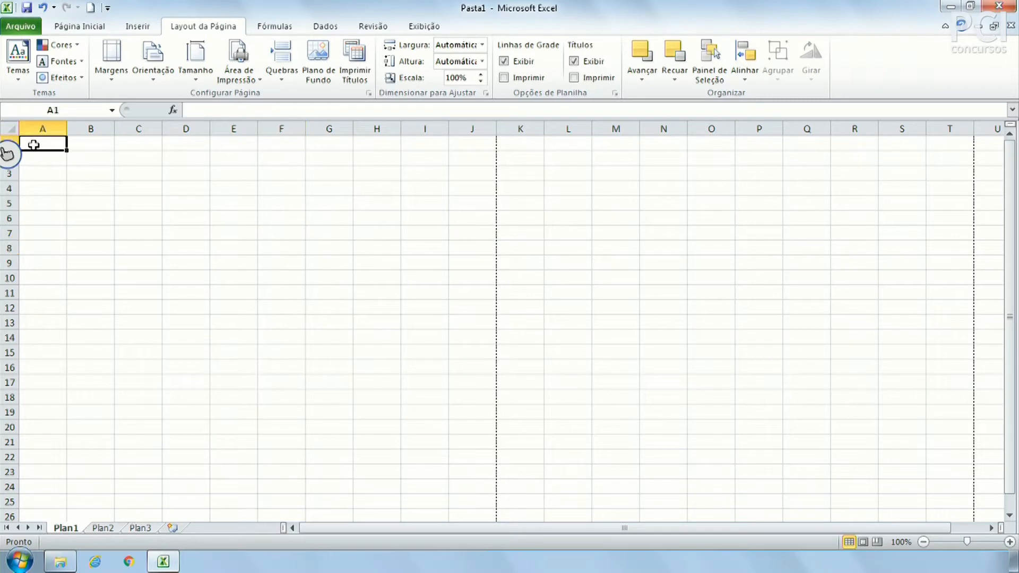
# Display the Página Inicial commands again and leave cell A1 selected.
pyautogui.click(84, 28)
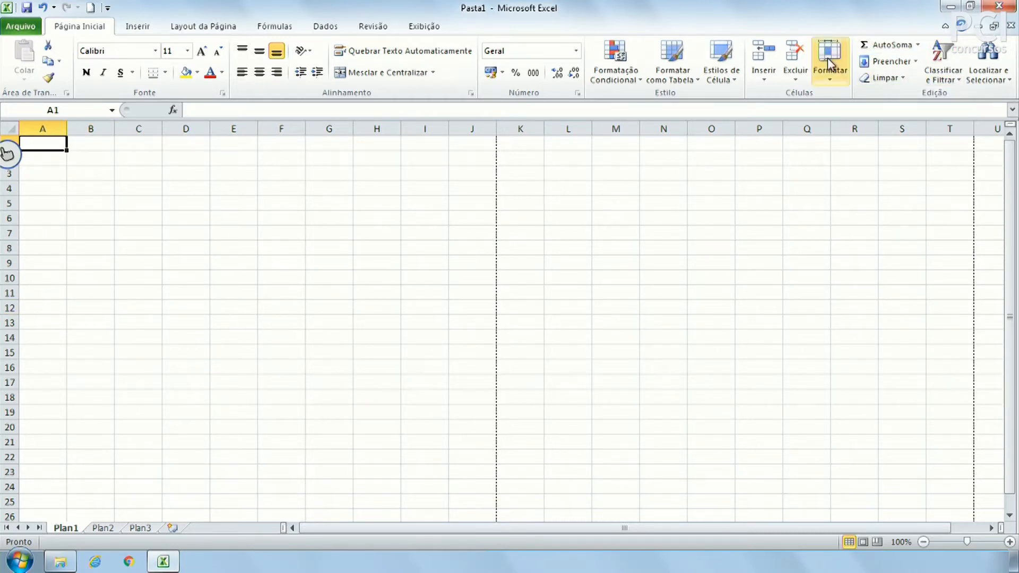
pyautogui.click(60, 217)
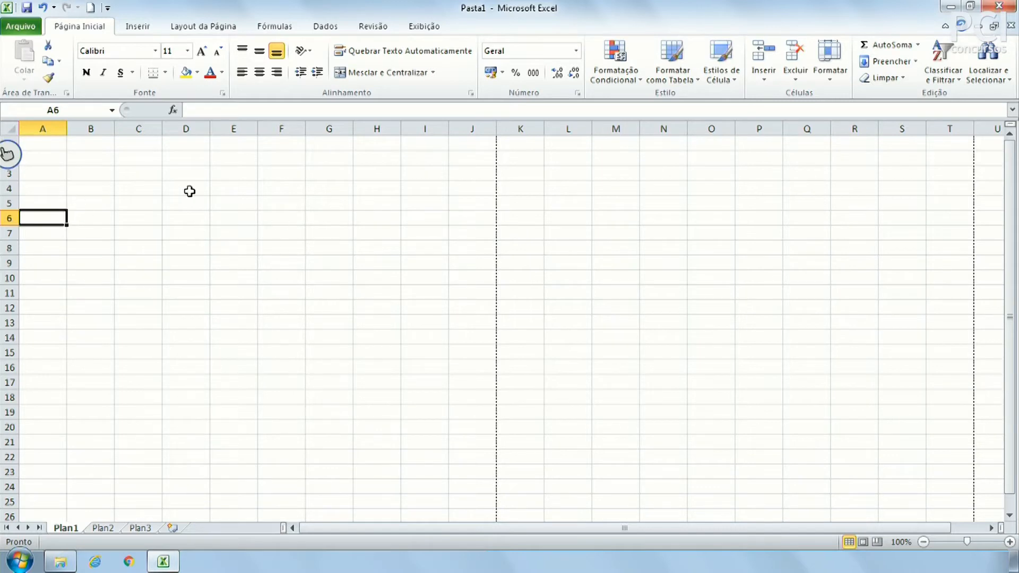
pyautogui.click(44, 141)
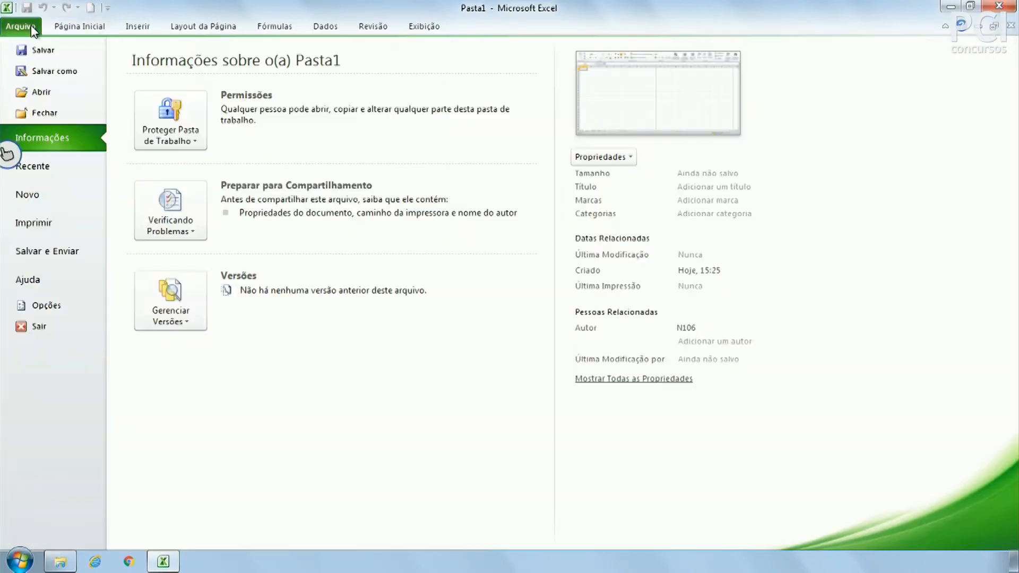
# Show the Salvar como dialog for the unsaved workbook and dismiss it without saving.
pyautogui.click(32, 28)
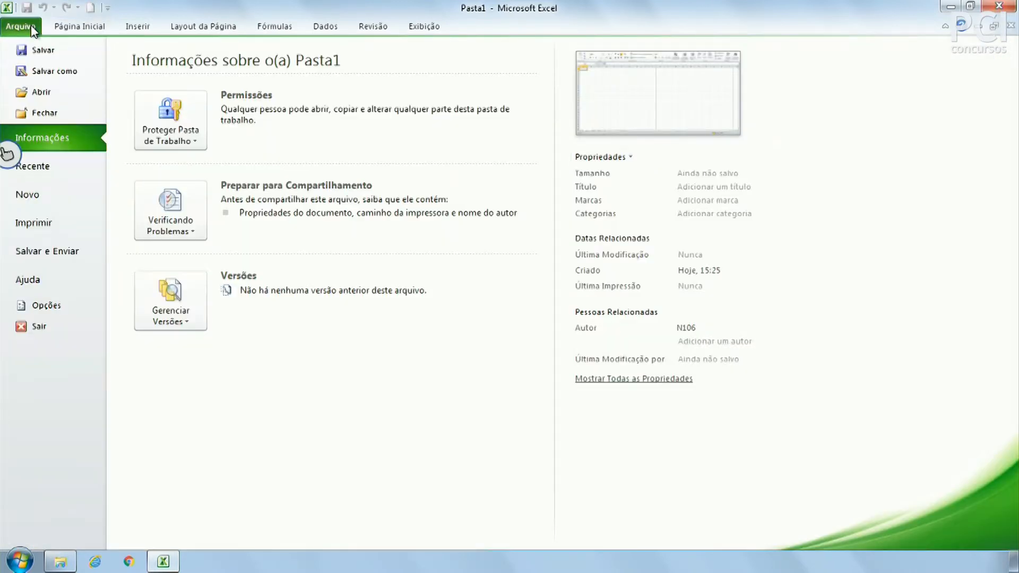
pyautogui.click(77, 55)
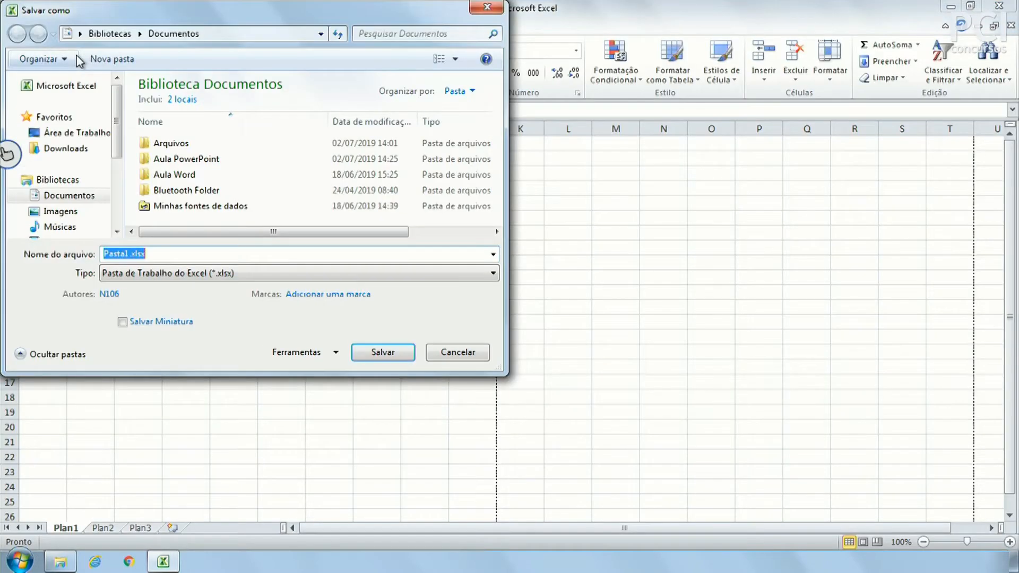
pyautogui.click(438, 355)
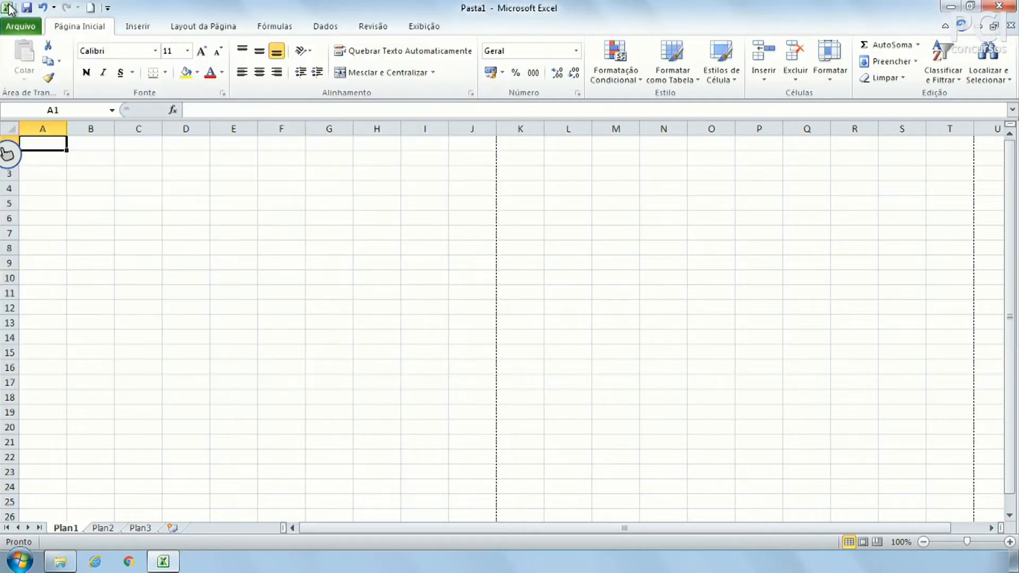
# Show the workbook's Informações page, return to the sheet and enter a period in cell A1.
pyautogui.click(19, 26)
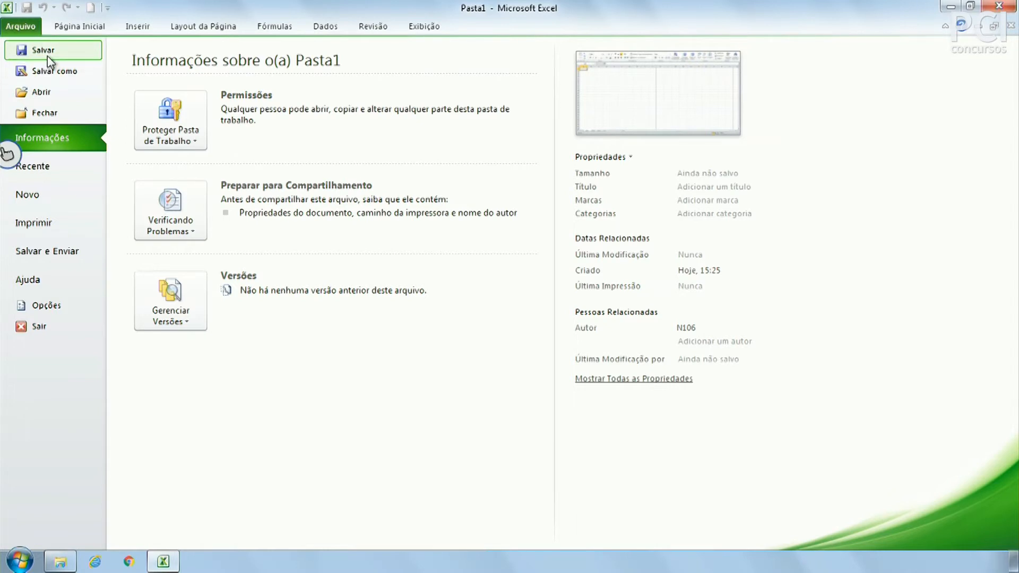
pyautogui.press('Escape')
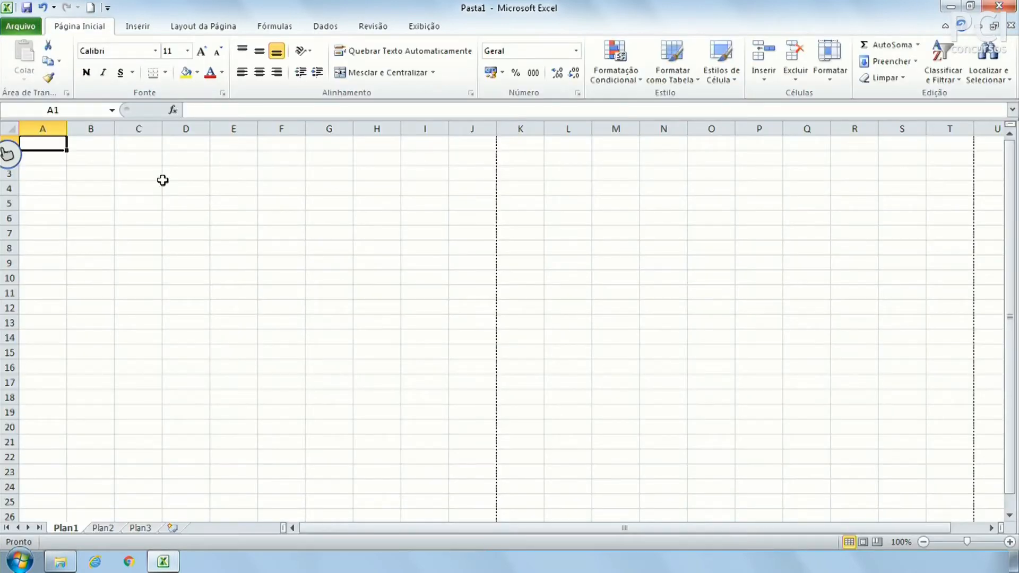
pyautogui.press('Return')
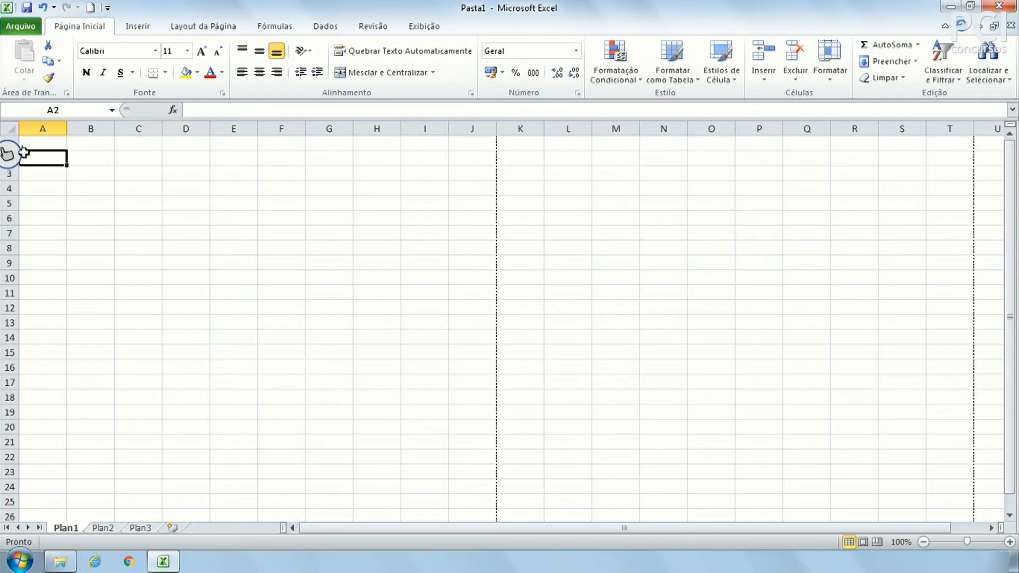
# Review the recent workbooks list and the templates offered for new workbooks, and return to the sheet.
pyautogui.click(27, 25)
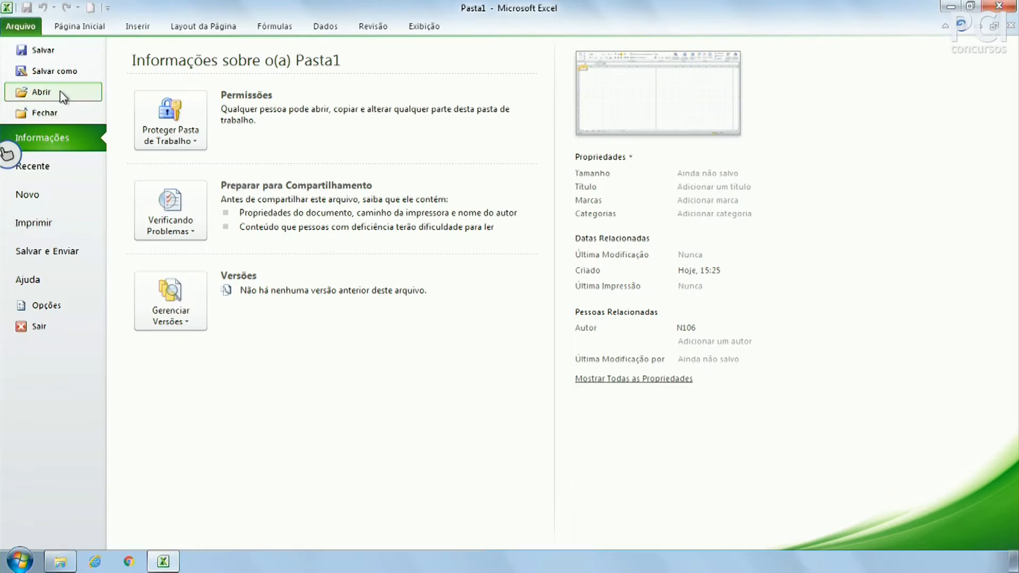
pyautogui.click(55, 169)
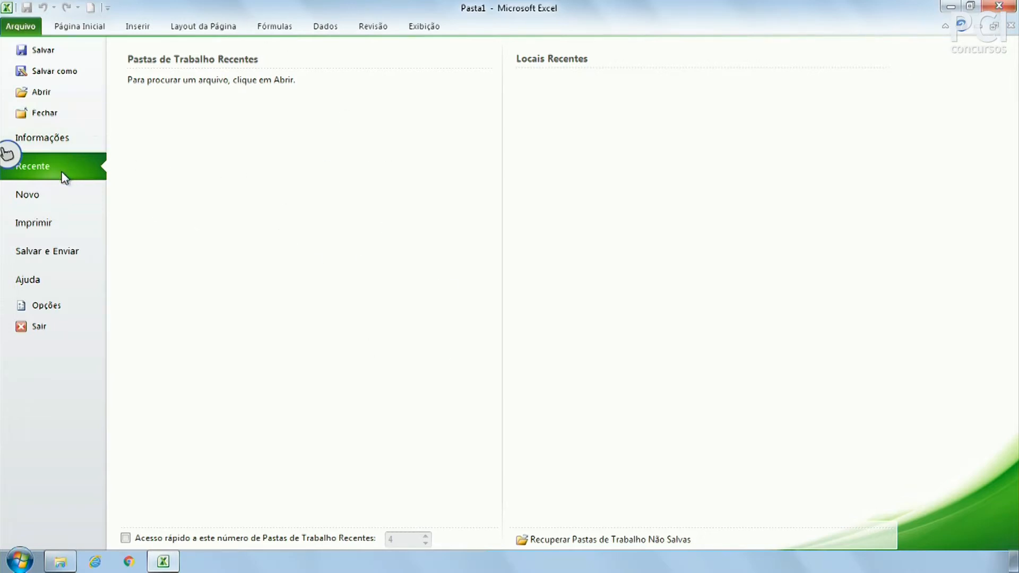
pyautogui.click(51, 201)
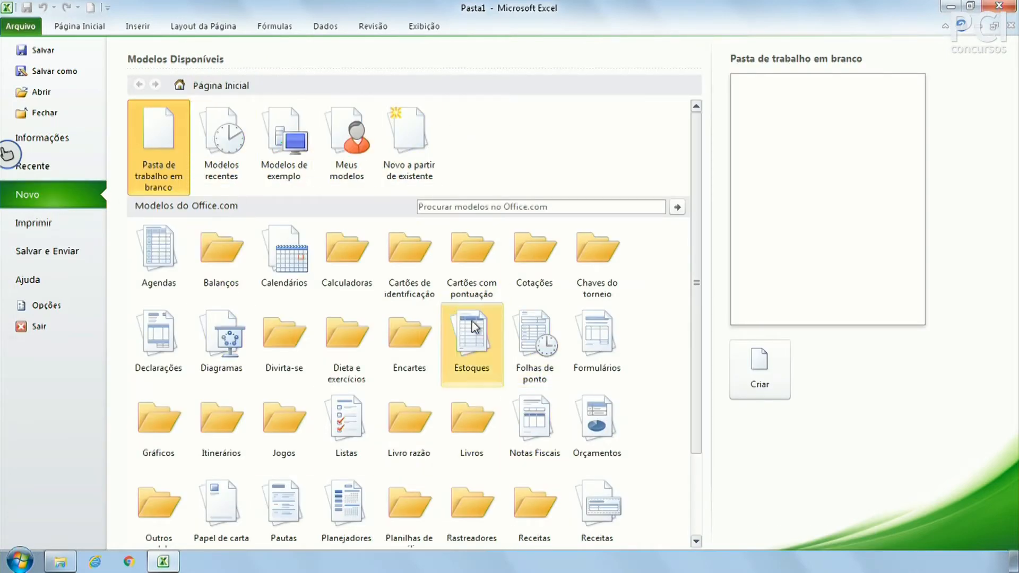
pyautogui.scroll(-3, 410, 419)
pyautogui.scroll(3, 440, 375)
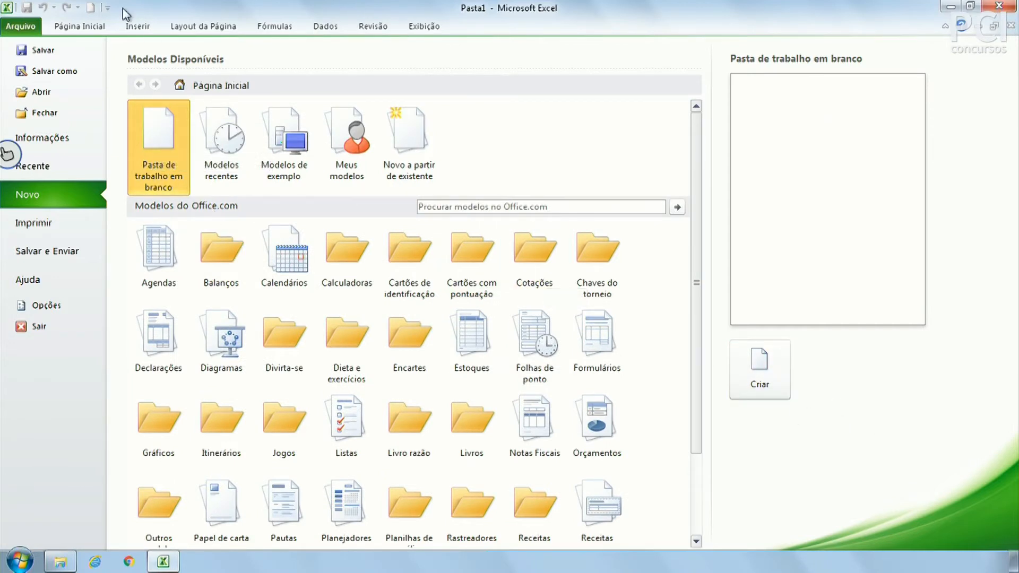
pyautogui.click(53, 33)
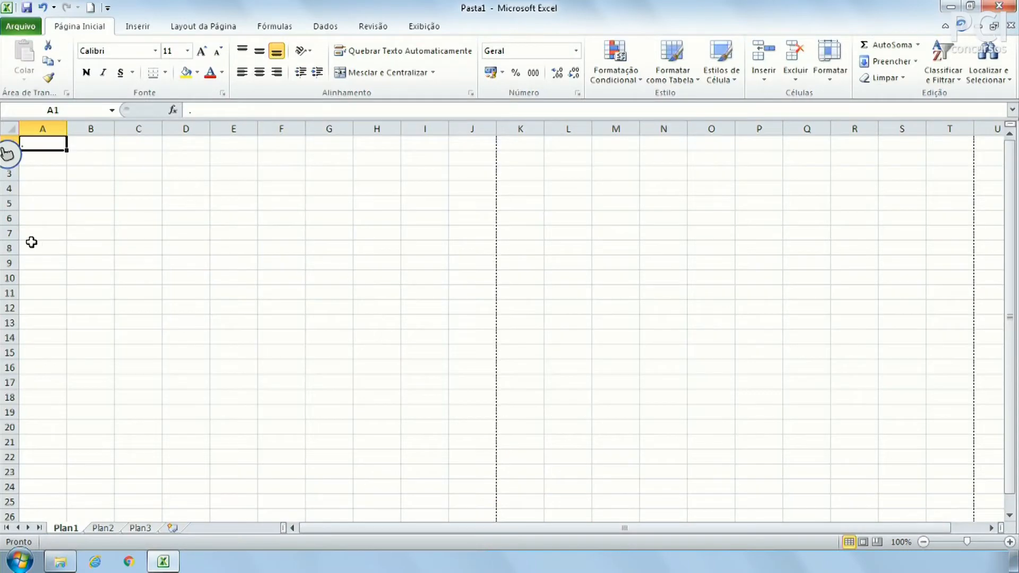
# Browse the Office.com template categories for a new workbook, opening Agendas and stopping its online search.
pyautogui.click(21, 26)
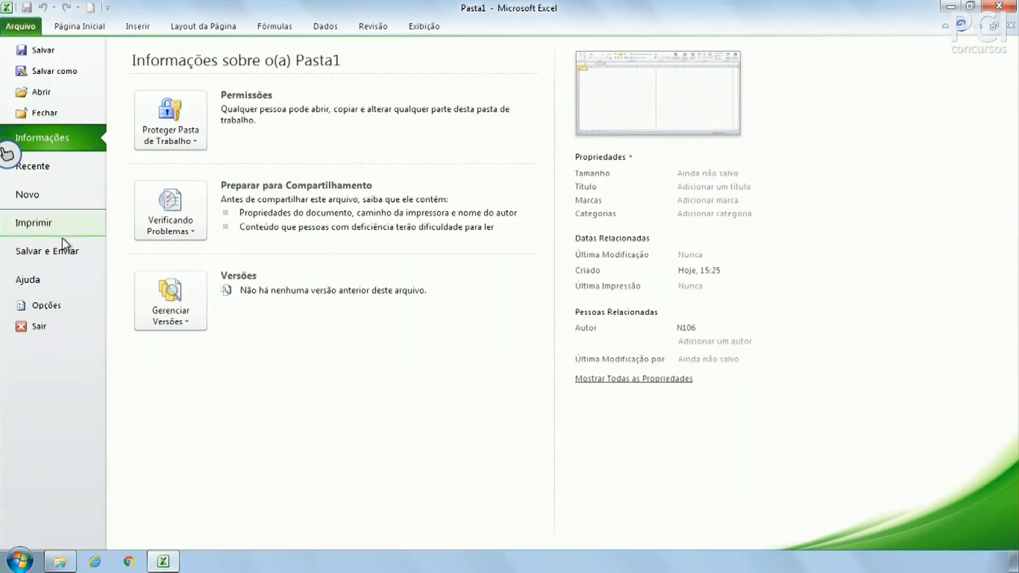
pyautogui.click(74, 200)
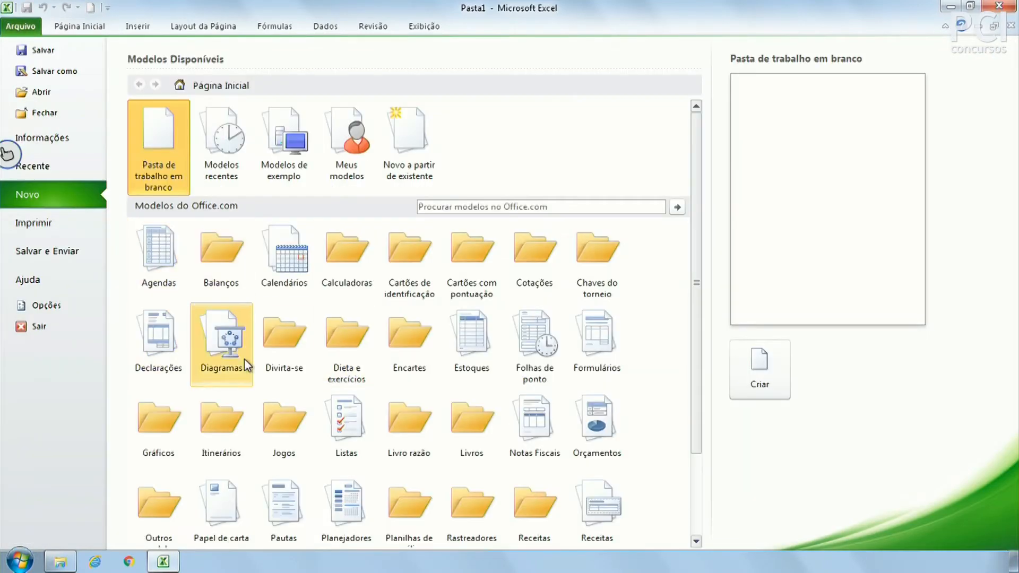
pyautogui.scroll(-3, 355, 335)
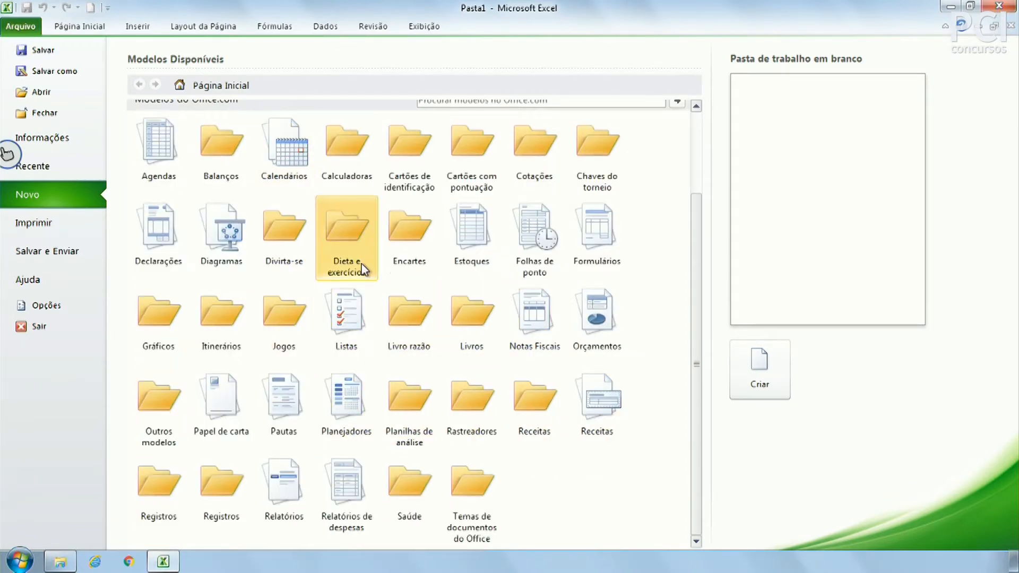
pyautogui.scroll(2, 361, 268)
pyautogui.click(156, 212)
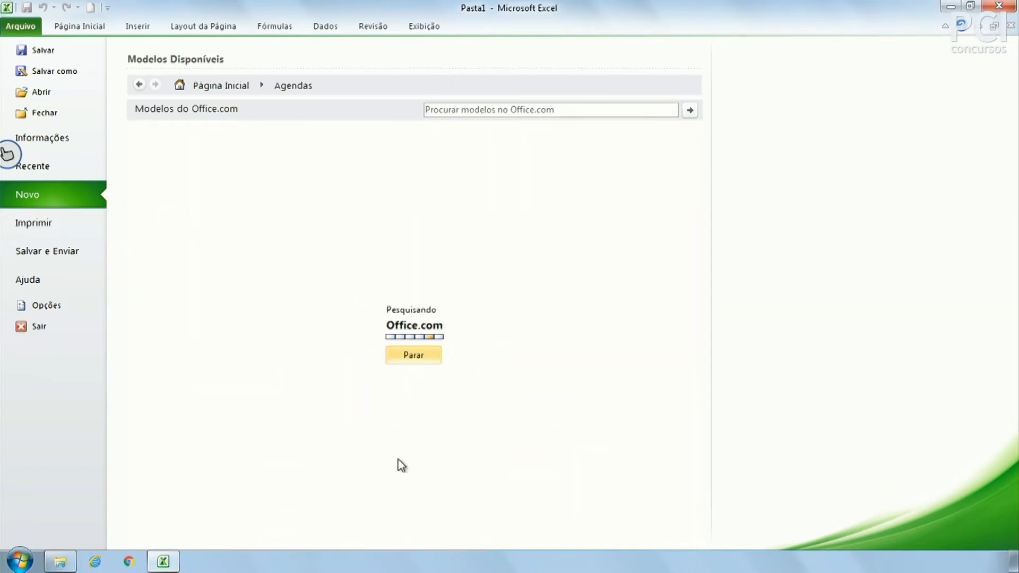
pyautogui.click(410, 359)
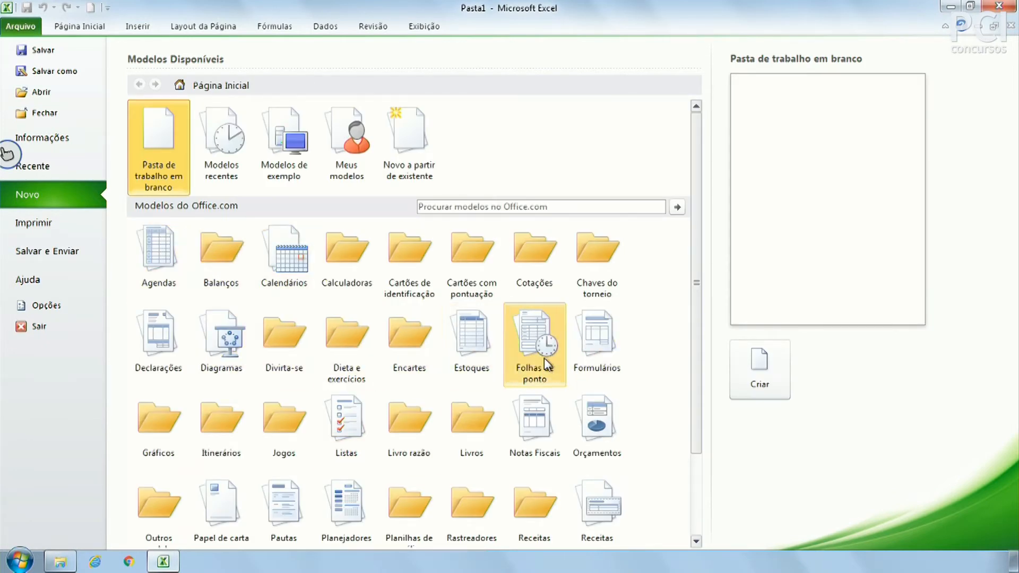
pyautogui.scroll(-3, 629, 351)
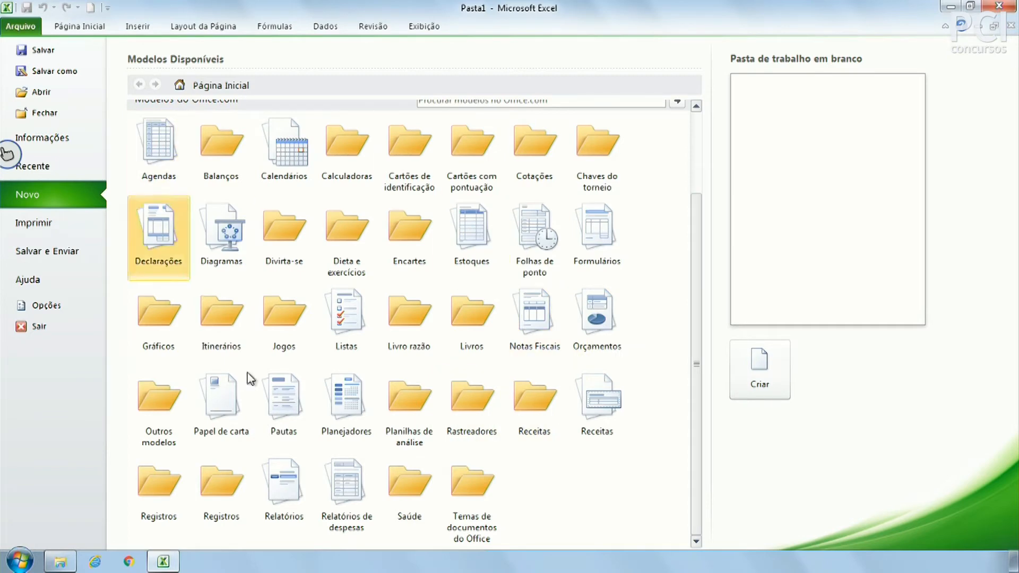
pyautogui.scroll(3, 470, 384)
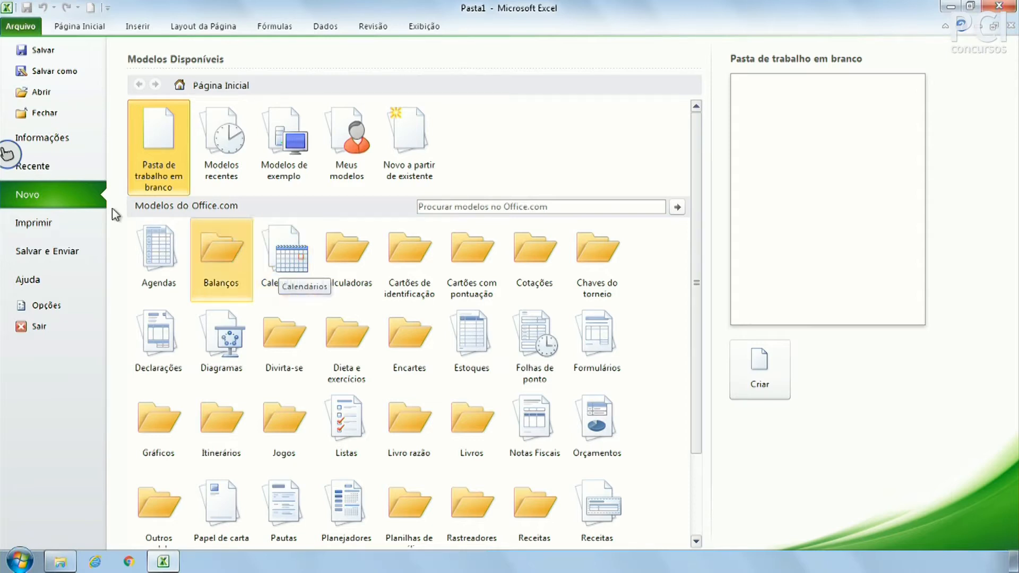
# Examine the print page's preview, printer choices and options for which part of the workbook to print.
pyautogui.click(33, 221)
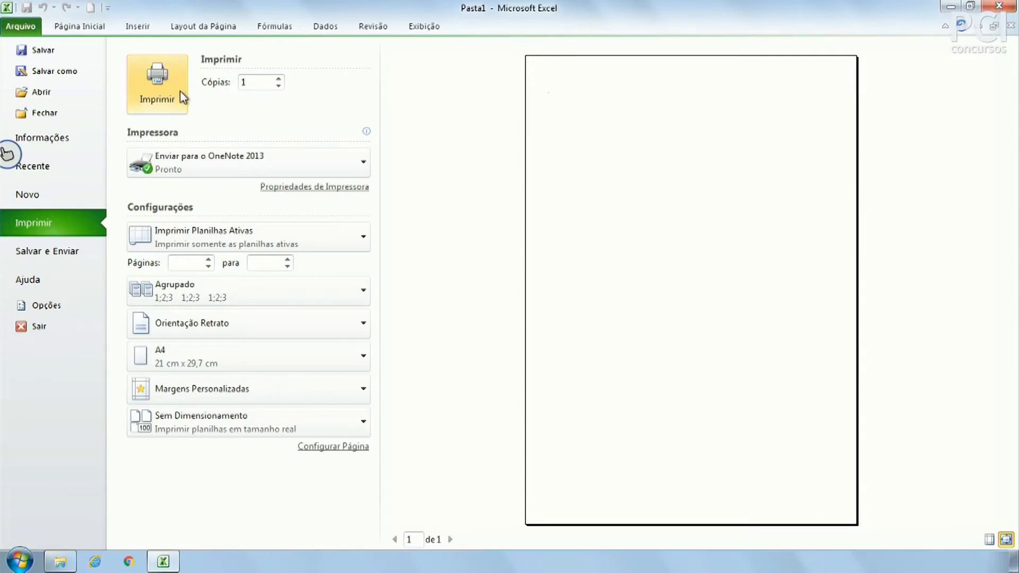
pyautogui.click(228, 159)
pyautogui.click(226, 159)
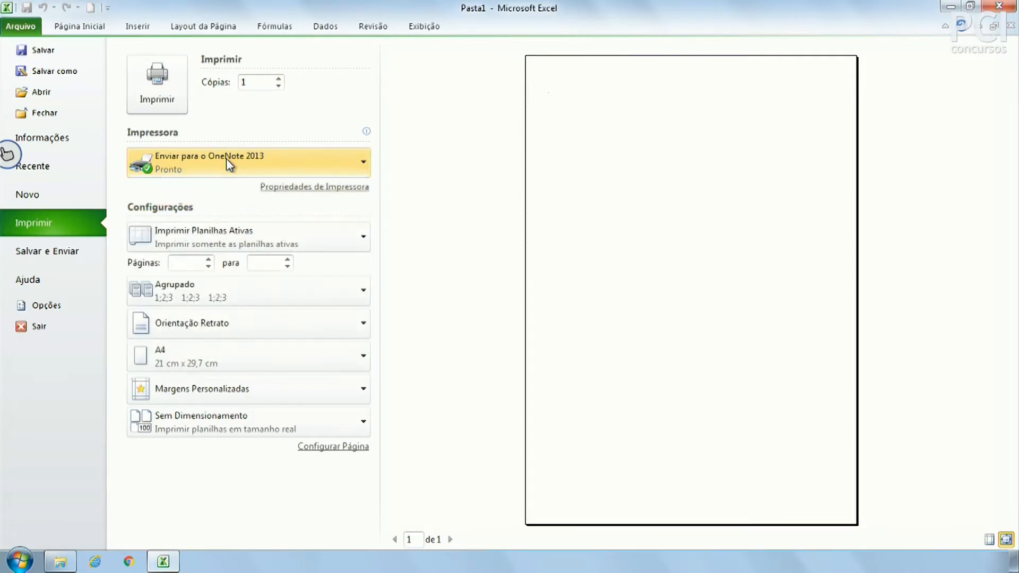
pyautogui.click(280, 234)
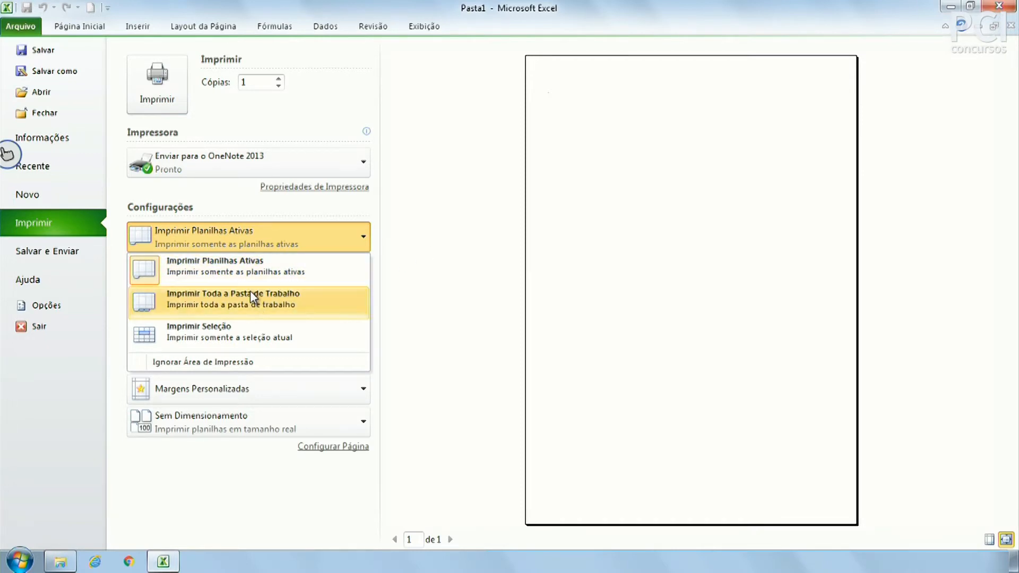
pyautogui.click(539, 341)
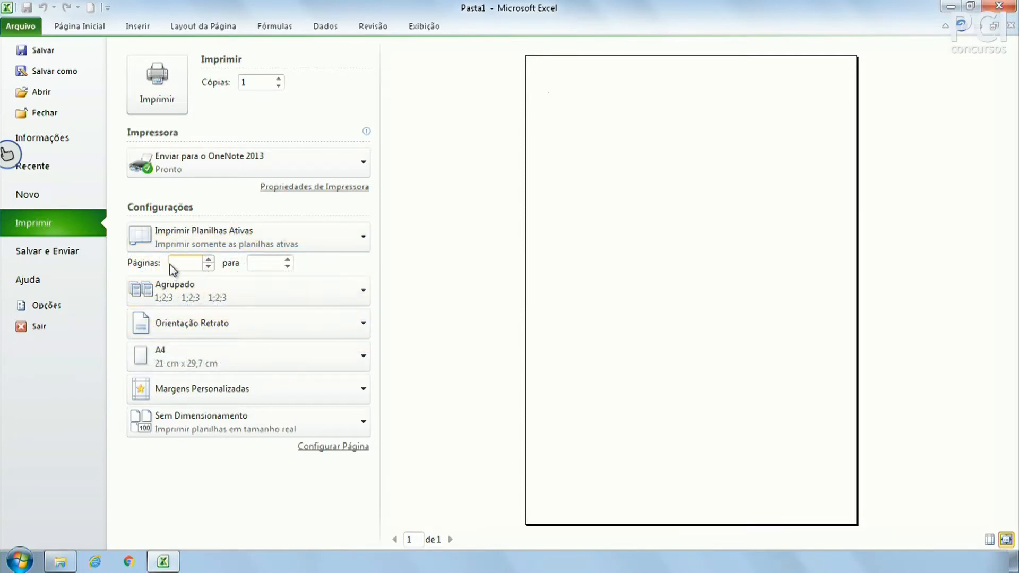
# Examine the print page's collation, page orientation and paper size options.
pyautogui.click(243, 296)
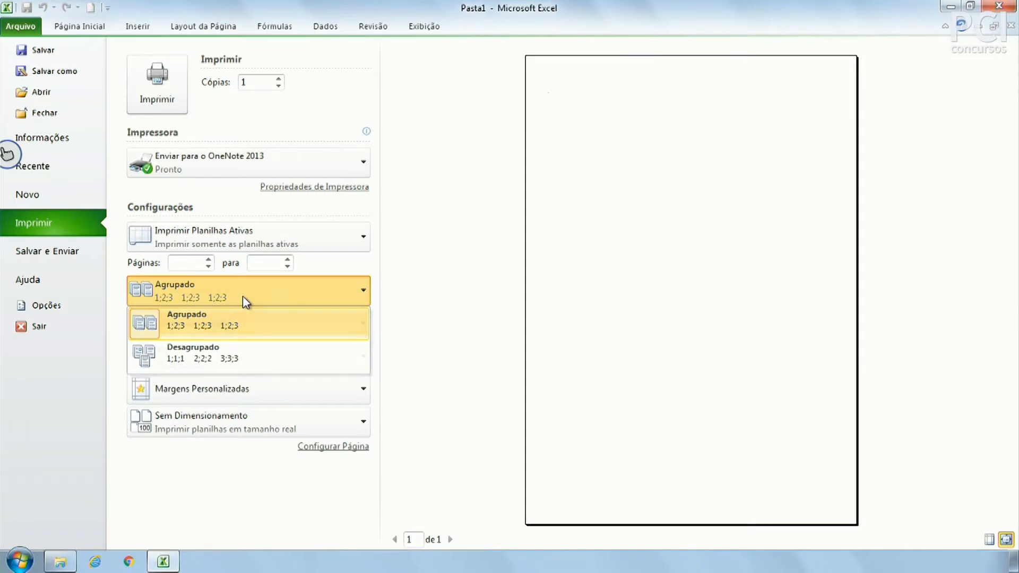
pyautogui.click(243, 295)
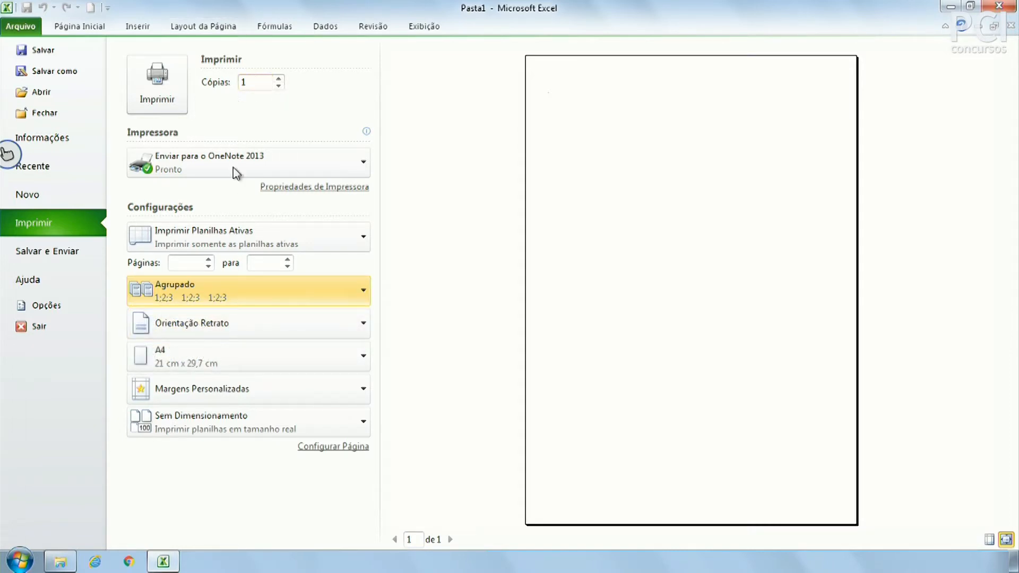
pyautogui.click(193, 293)
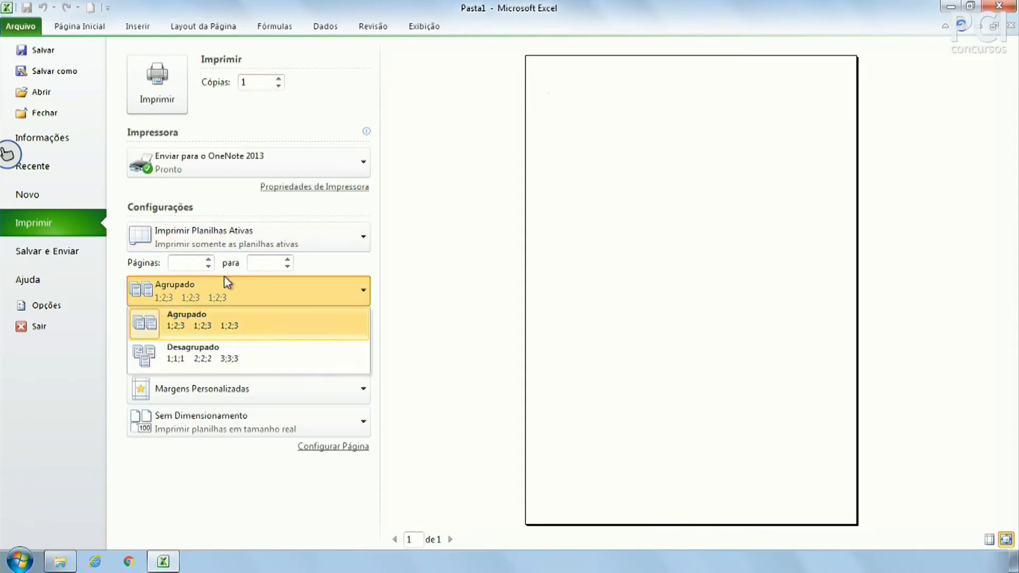
pyautogui.click(292, 296)
pyautogui.click(256, 356)
pyautogui.click(256, 350)
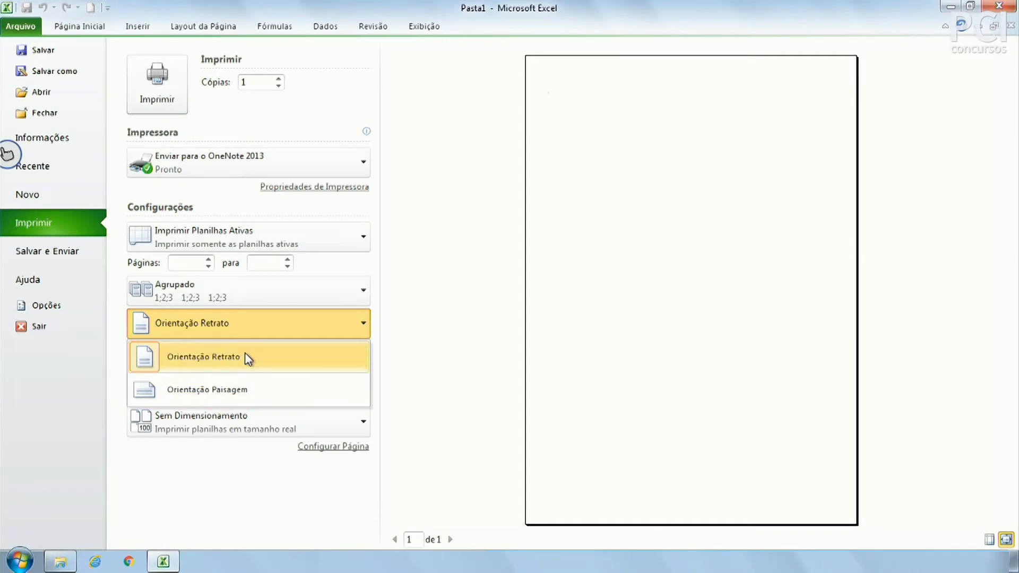
pyautogui.click(266, 320)
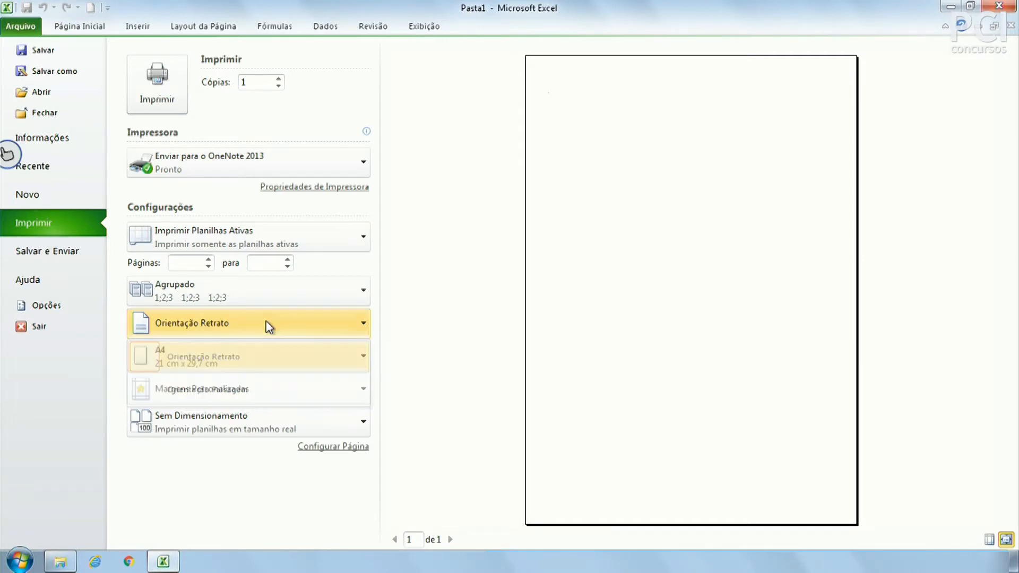
pyautogui.click(227, 354)
pyautogui.click(223, 366)
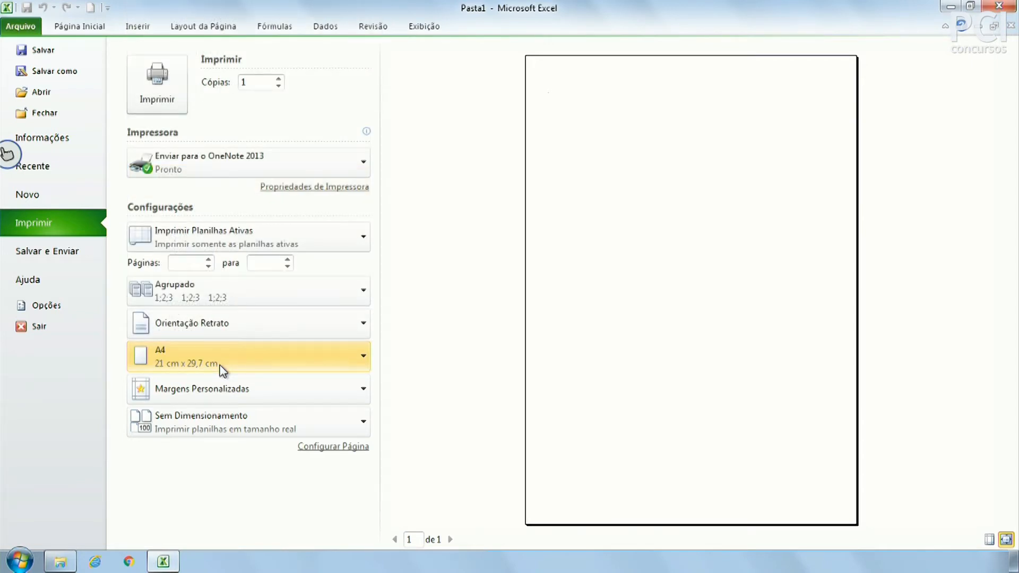
# Examine the print page's margin presets and its options for scaling the sheet to the page.
pyautogui.click(249, 403)
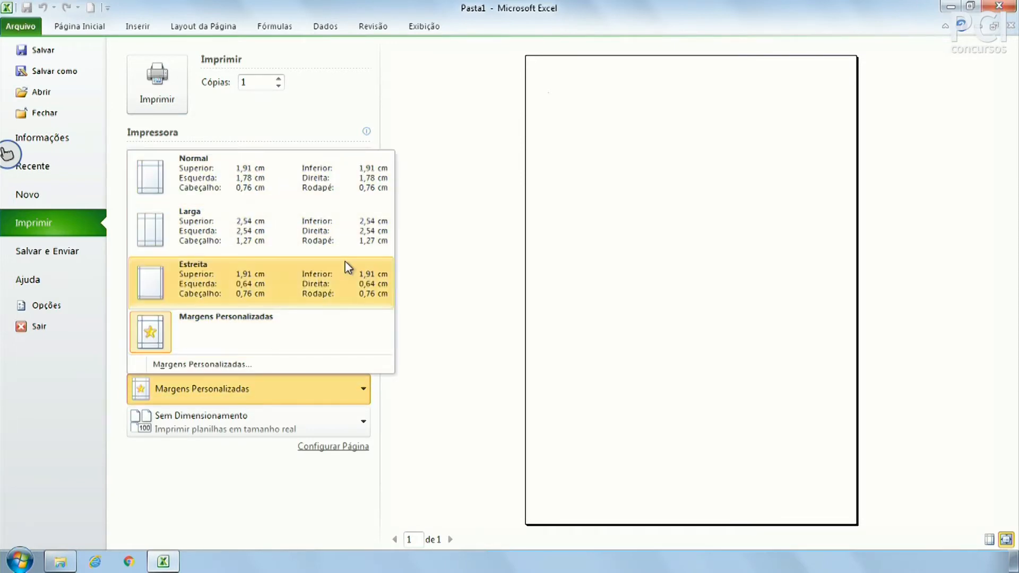
pyautogui.click(437, 286)
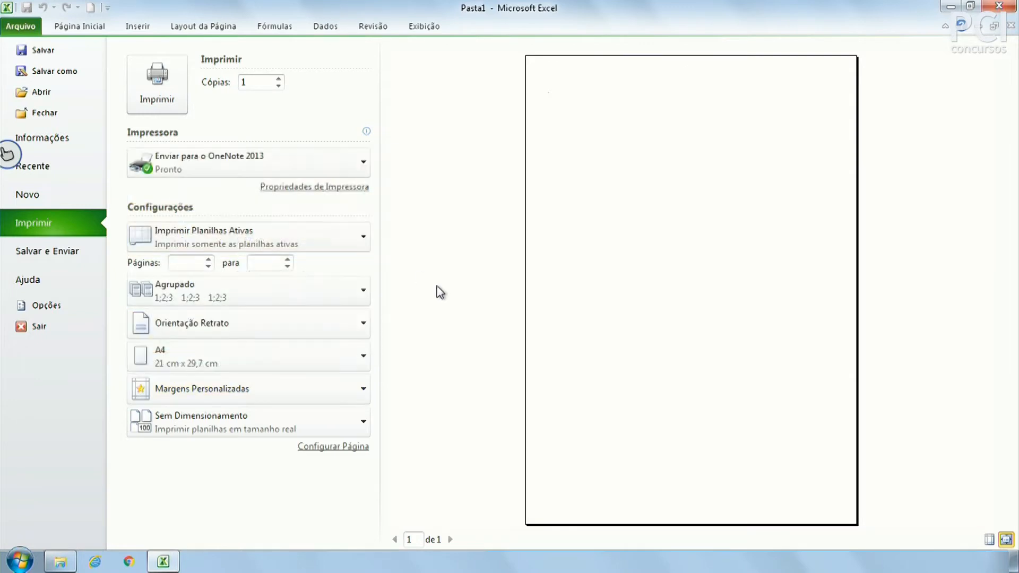
pyautogui.click(247, 434)
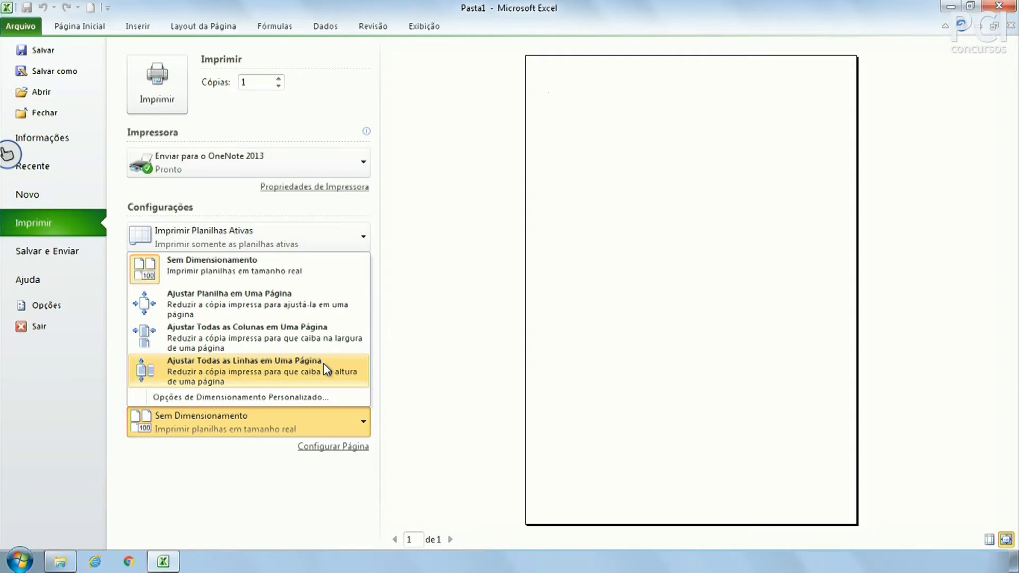
pyautogui.click(418, 276)
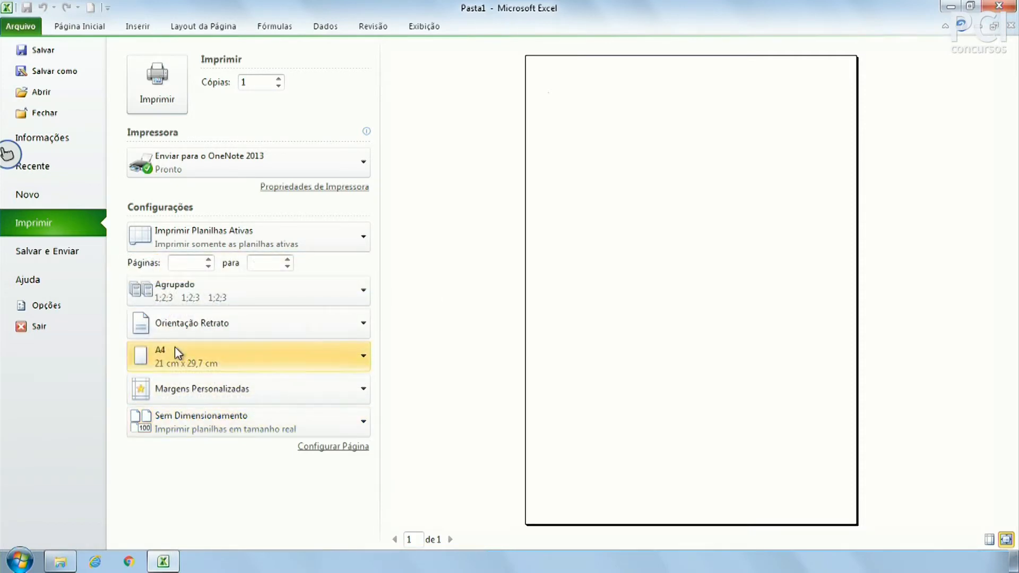
# Review the Salvar e Enviar page and the general Excel options, cancel the options dialog, and clear cell A1 on the sheet.
pyautogui.click(39, 252)
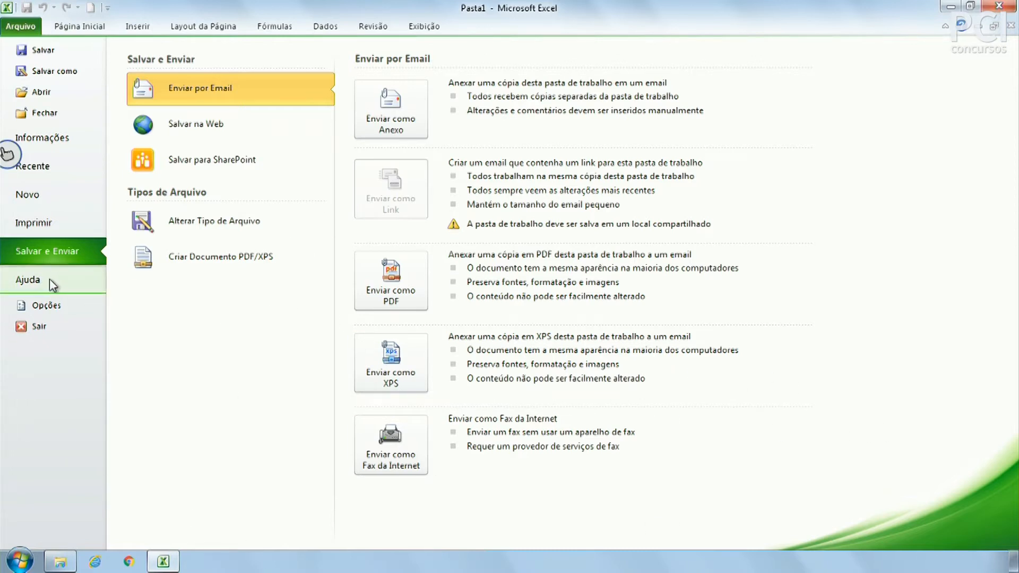
pyautogui.click(52, 315)
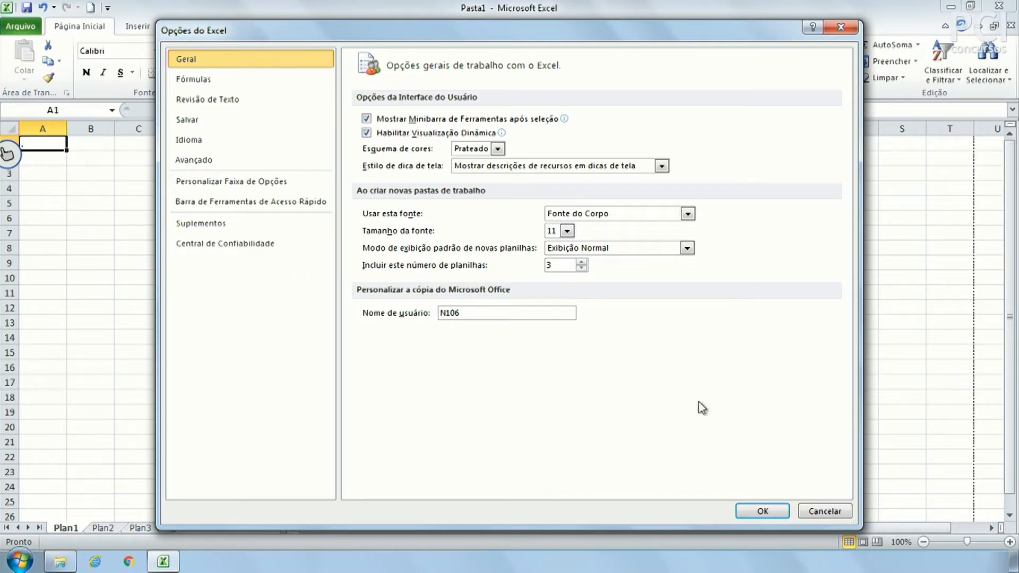
pyautogui.click(845, 514)
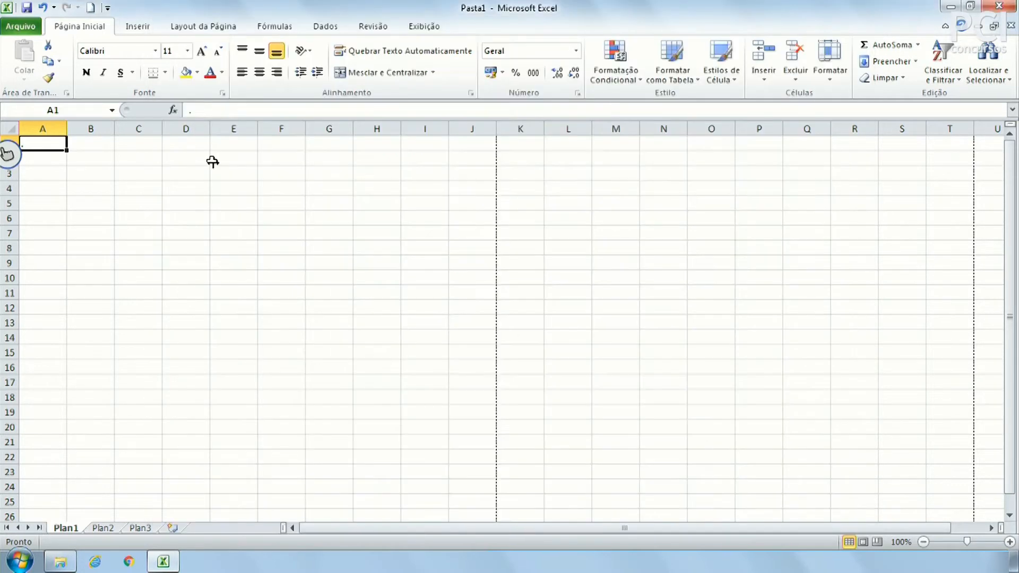
pyautogui.click(20, 26)
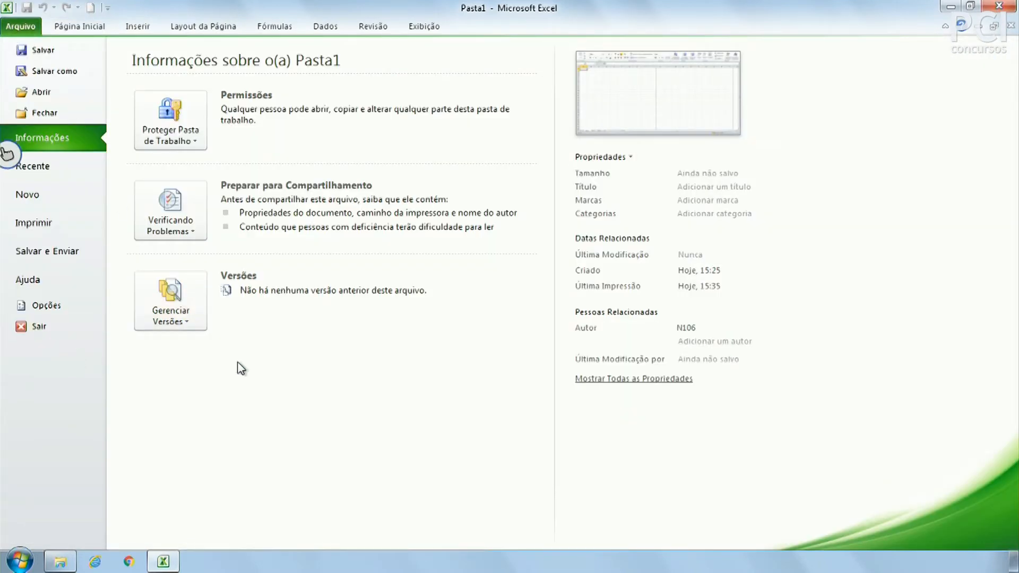
pyautogui.click(63, 28)
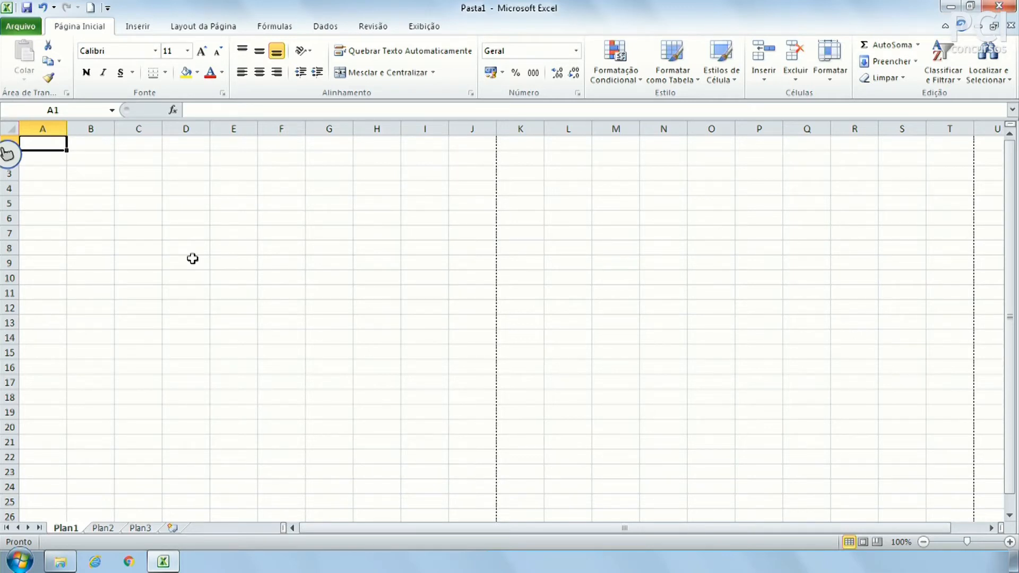
# Demonstrate selecting cell ranges on Plan1, reselect A1, and briefly show the Informações page before returning to the sheet.
pyautogui.moveTo(241, 266); pyautogui.dragTo(287, 350)
pyautogui.click(361, 311)
pyautogui.moveTo(50, 147); pyautogui.dragTo(79, 188)
pyautogui.click(179, 201)
pyautogui.click(46, 140)
pyautogui.click(27, 30)
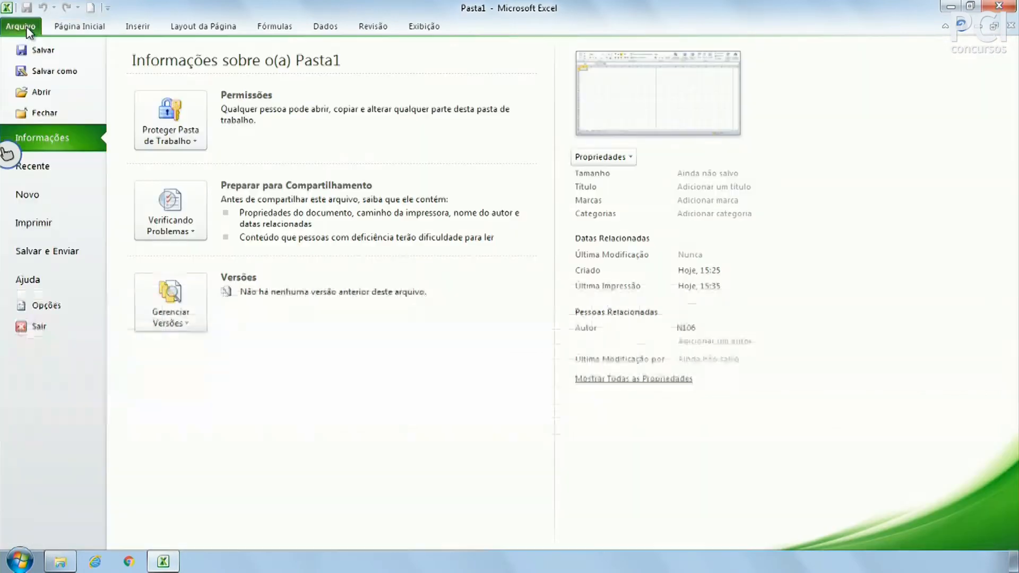
pyautogui.click(28, 31)
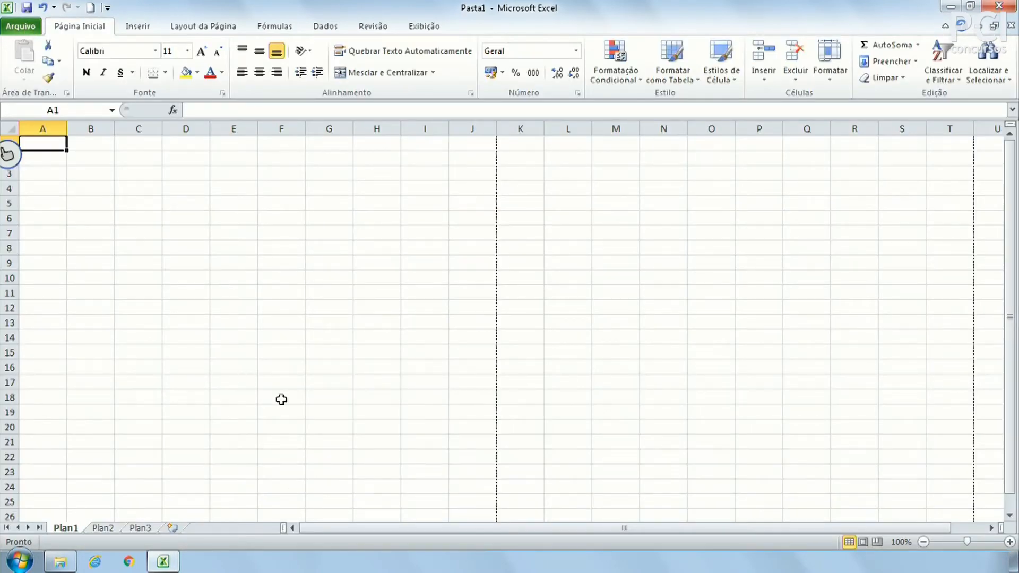
# Show sheets Plan2 and Plan3, and return to Plan1.
pyautogui.click(106, 530)
pyautogui.click(139, 530)
pyautogui.click(103, 530)
pyautogui.click(66, 530)
# In Windows Explorer, create a folder named Aula Excel in Documentos, open it, and minimize the window to return to Excel.
pyautogui.click(69, 558)
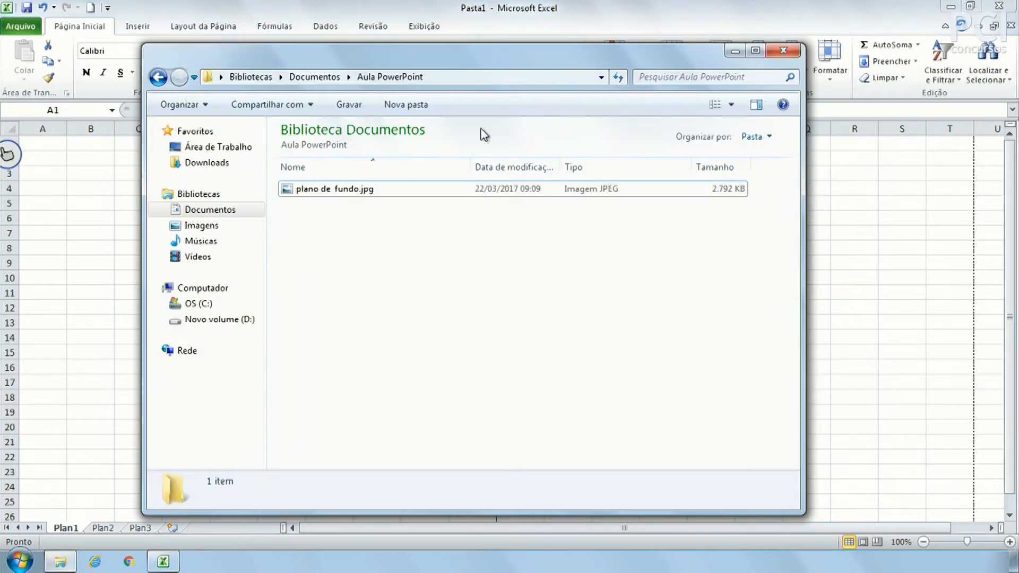
pyautogui.click(233, 210)
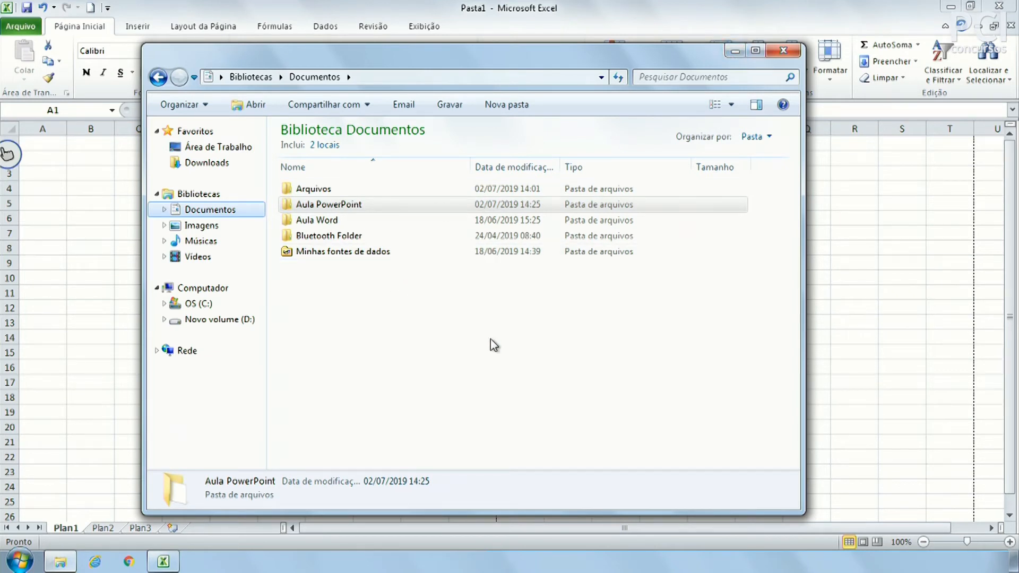
pyautogui.click(444, 341)
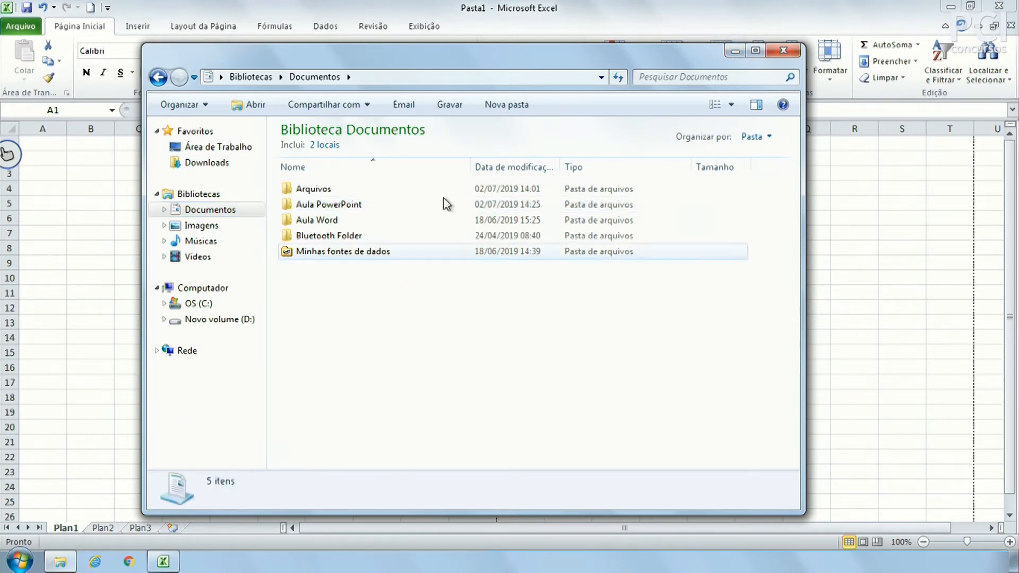
pyautogui.click(403, 105)
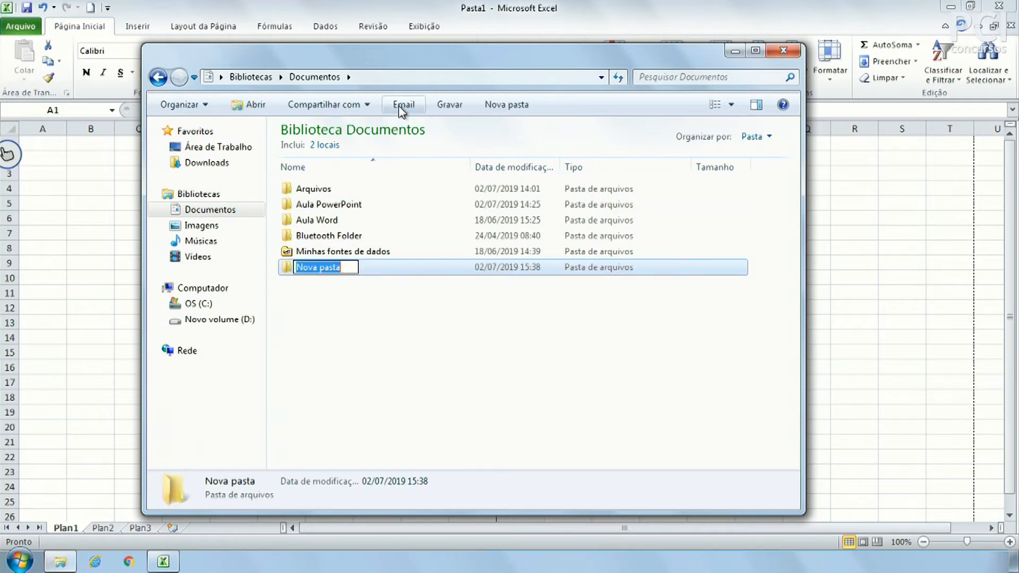
pyautogui.write('Aula Excel')
pyautogui.press('Return')
pyautogui.press('Return')
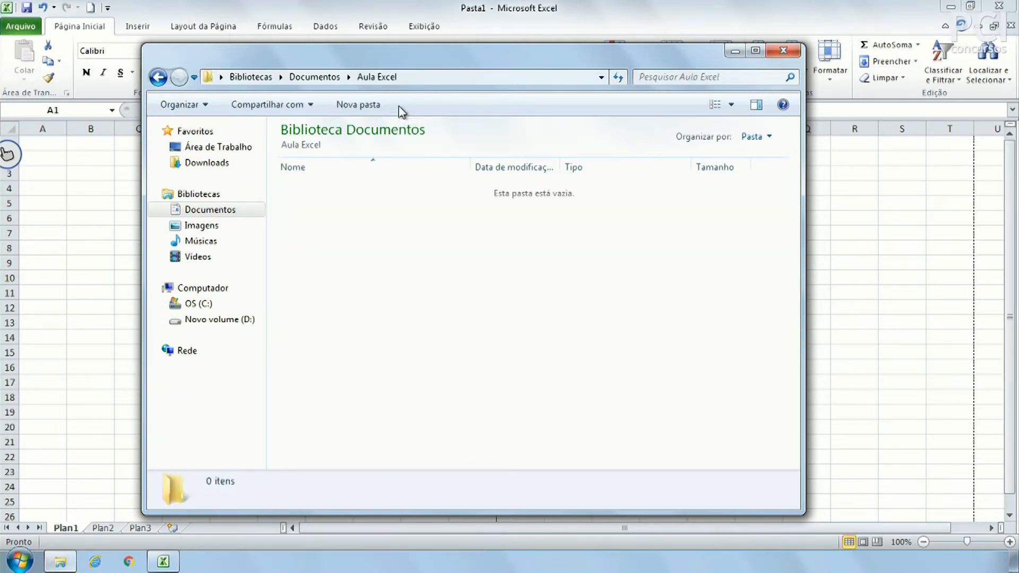
pyautogui.click(735, 51)
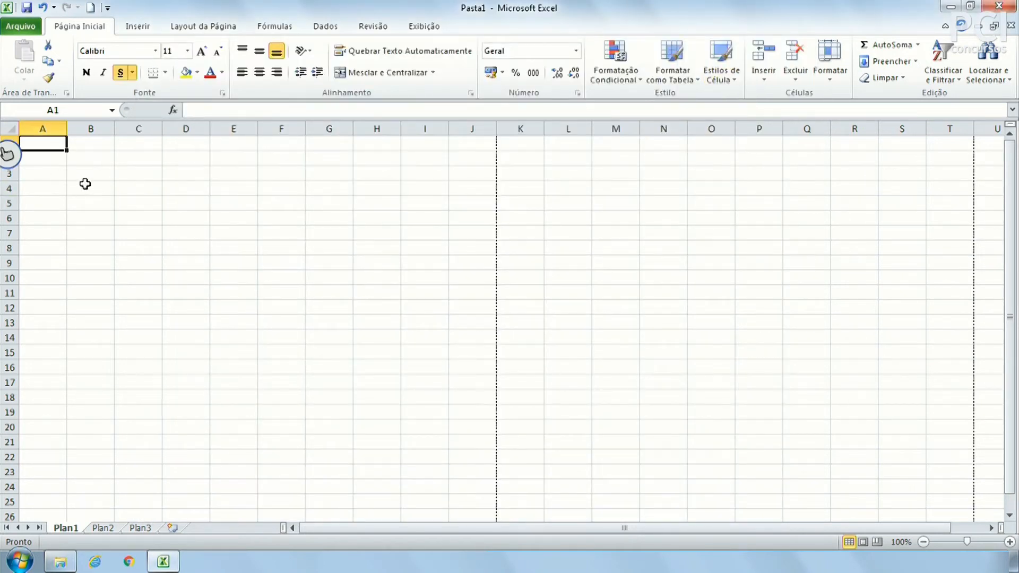
# Start saving the workbook, enlarge the save dialog, and choose the Aula Excel folder in Documentos as the location.
pyautogui.hotkey('ctrl', 's')
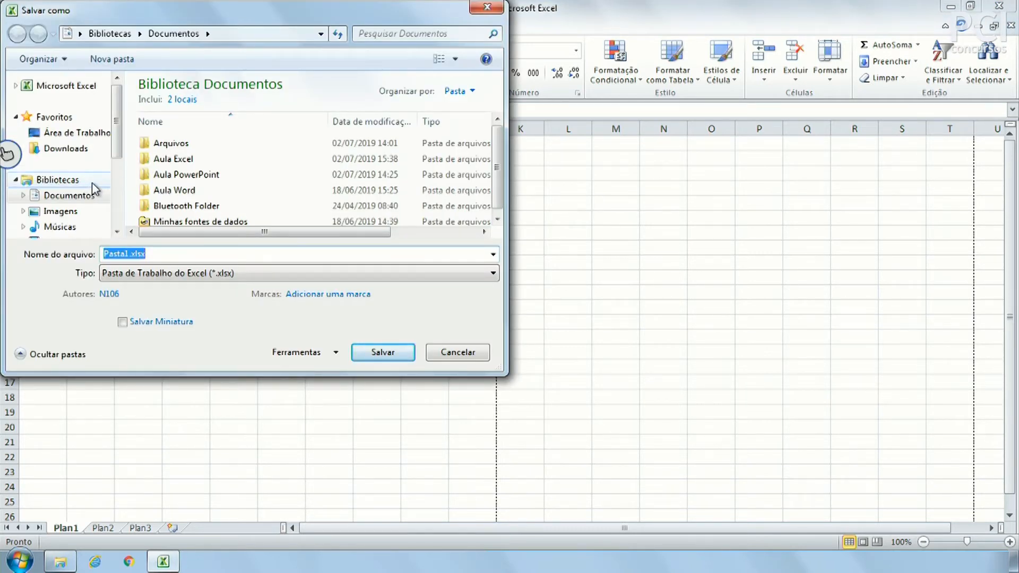
pyautogui.moveTo(499, 368); pyautogui.dragTo(548, 423)
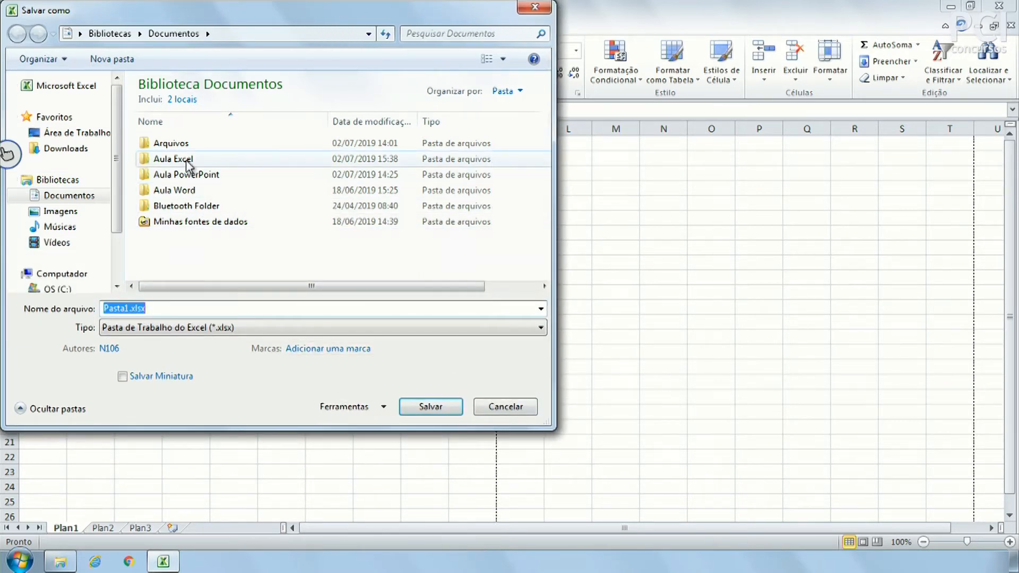
pyautogui.doubleClick(165, 159)
pyautogui.doubleClick(155, 310)
pyautogui.click(158, 310)
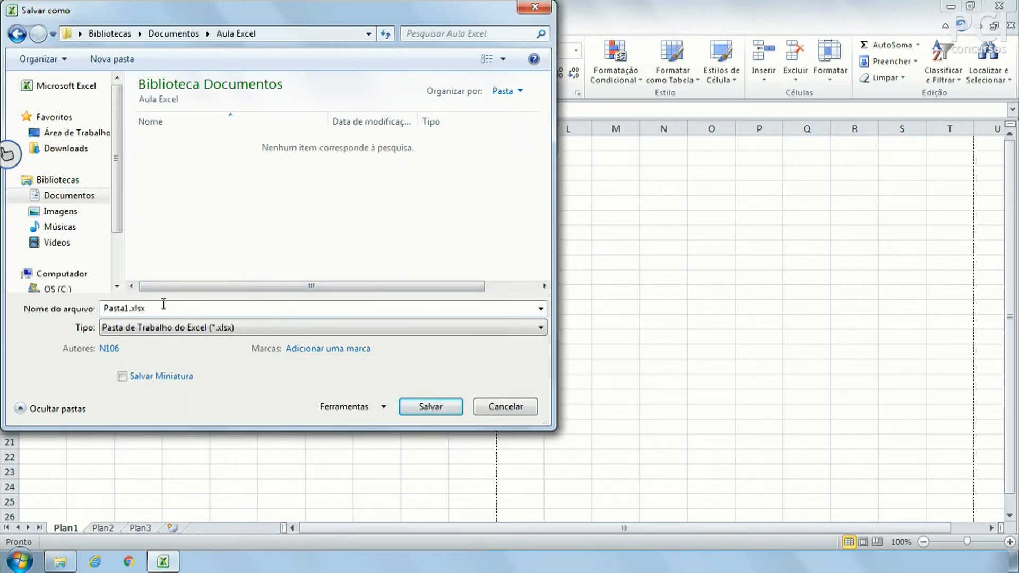
pyautogui.moveTo(125, 308); pyautogui.dragTo(102, 309)
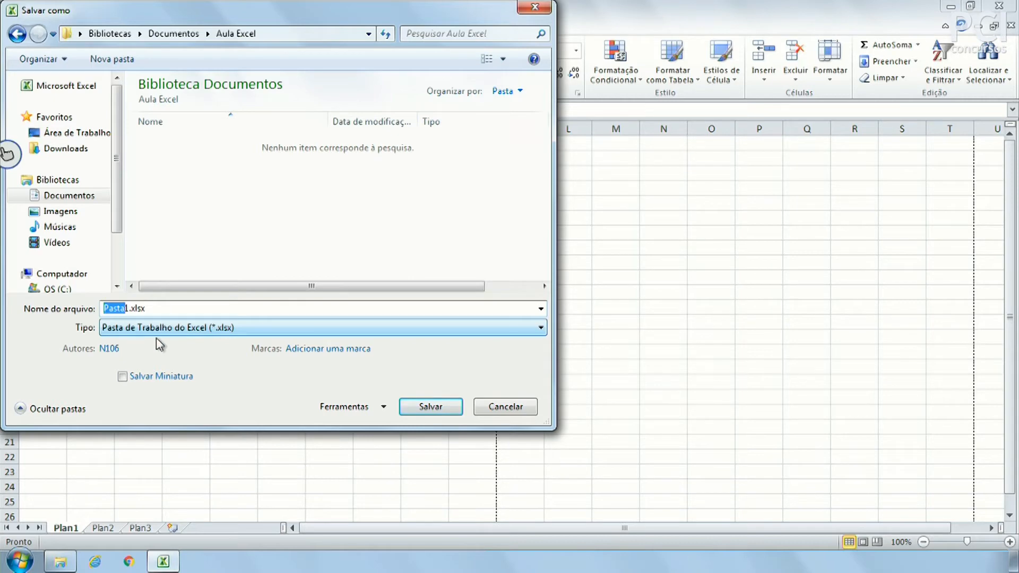
# Review the available file types and save the workbook as Pasta1.xlsx in the Pasta de Trabalho do Excel (*.xlsx) format.
pyautogui.click(228, 328)
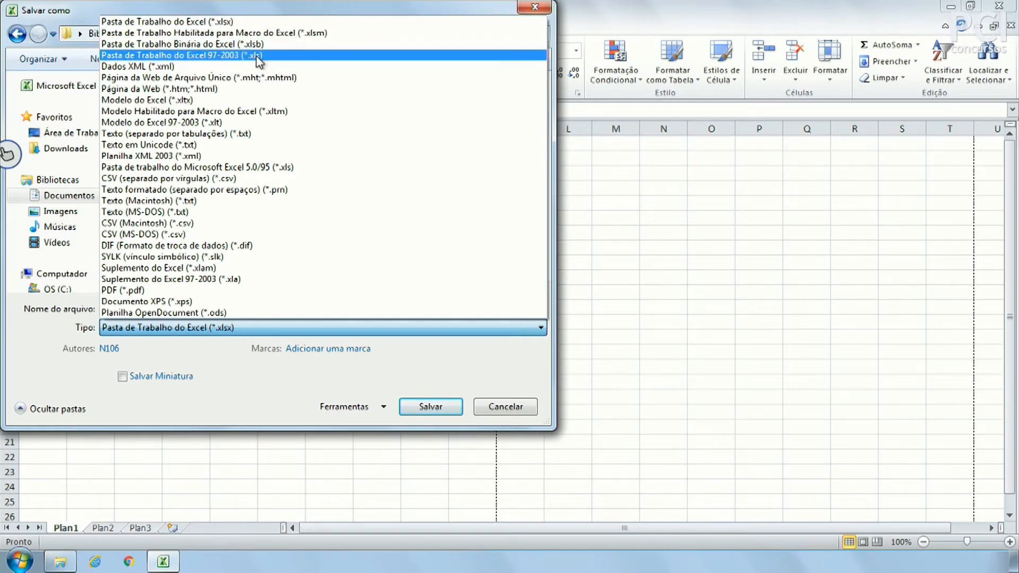
pyautogui.click(289, 402)
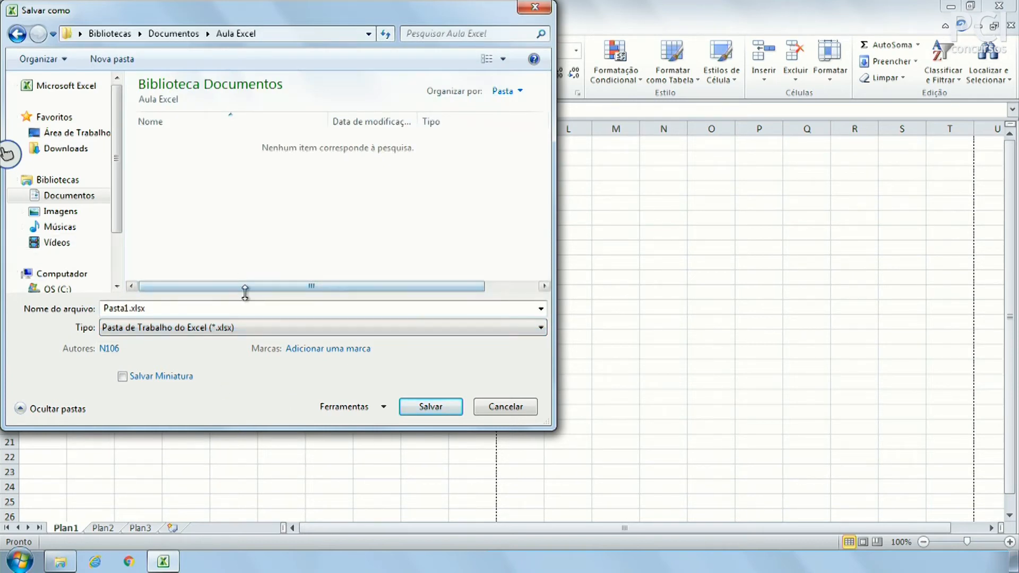
pyautogui.doubleClick(131, 309)
pyautogui.click(154, 308)
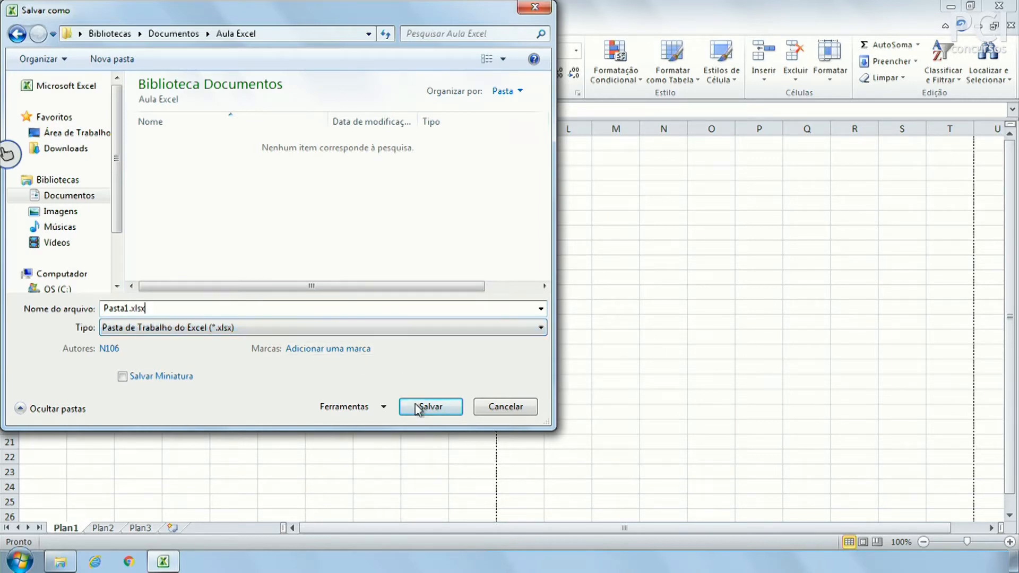
pyautogui.click(429, 407)
# Show Plan2, return to Plan1, and select cells B3 and A1 while reviewing the Copiar command's description.
pyautogui.click(101, 529)
pyautogui.click(66, 530)
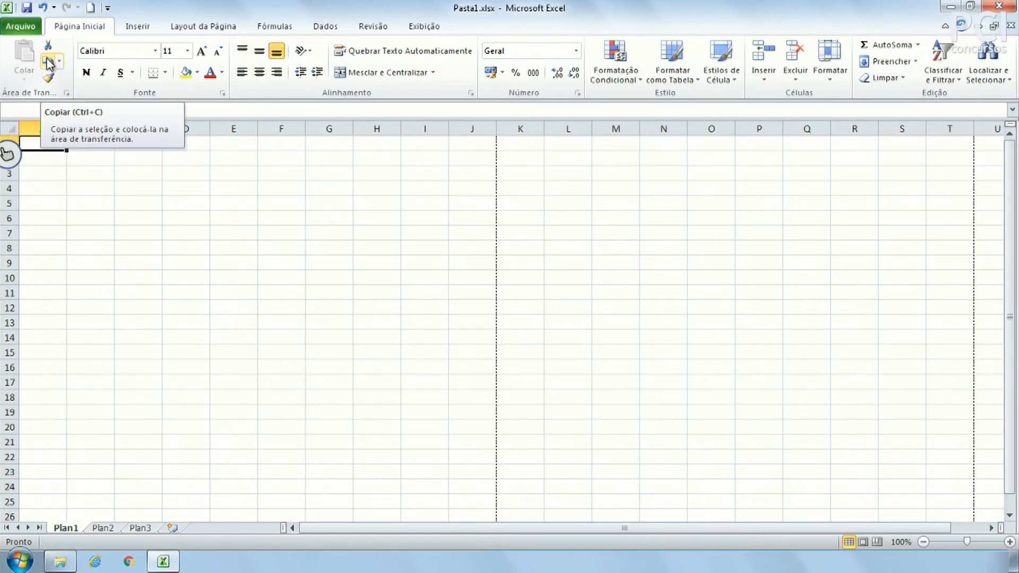
pyautogui.click(89, 174)
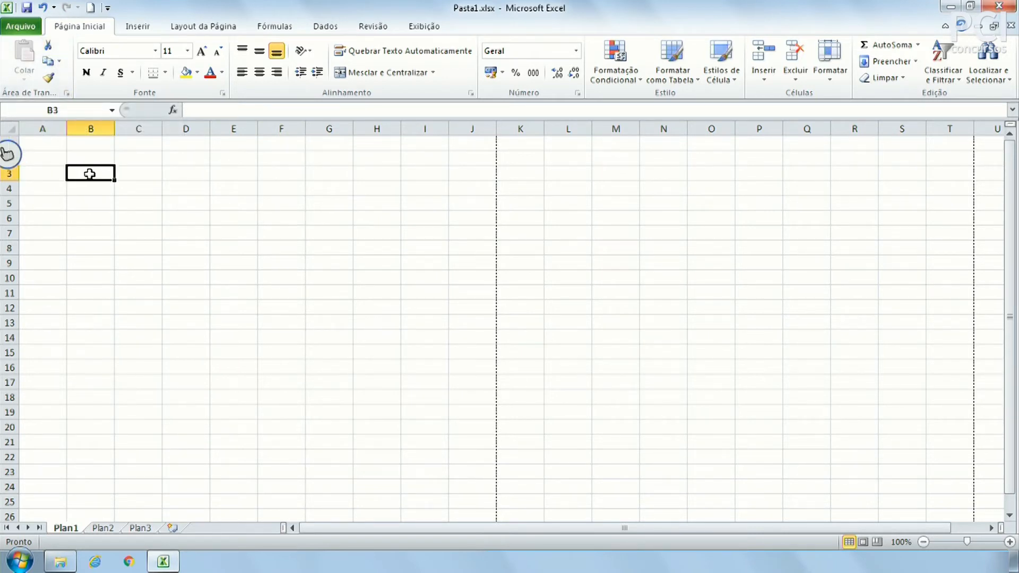
pyautogui.click(47, 141)
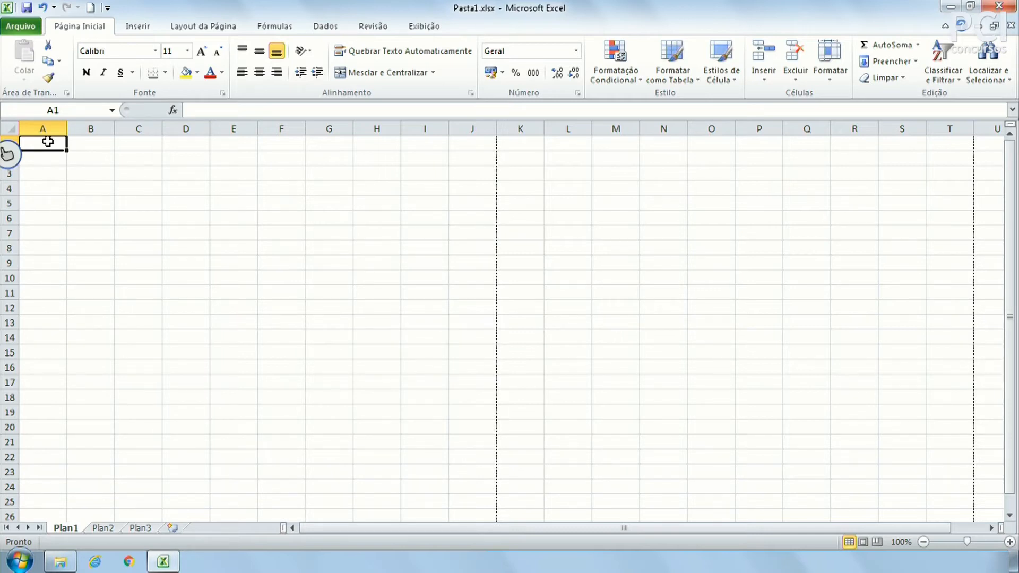
pyautogui.click(102, 174)
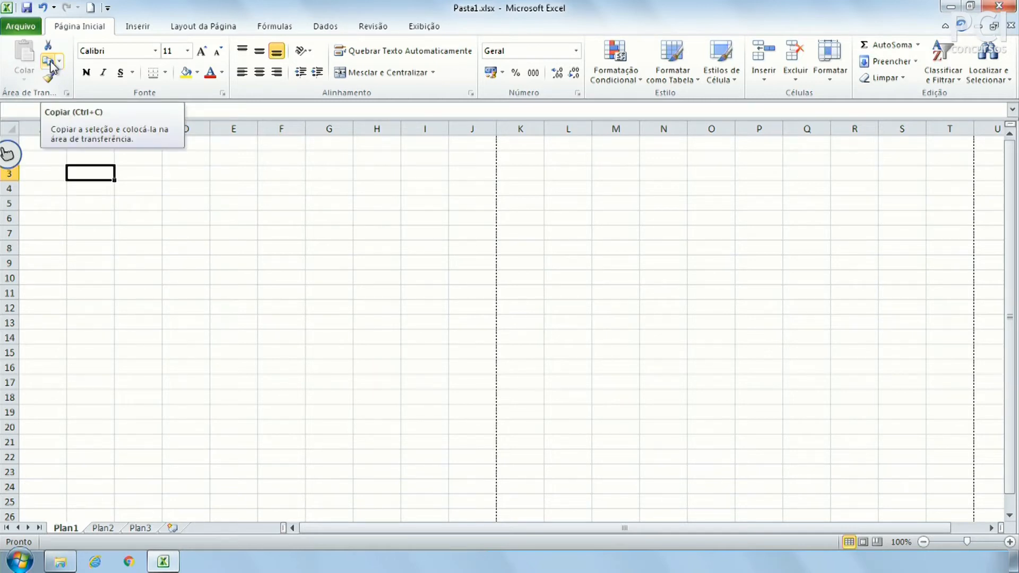
# Select cell A1 on Plan1 and copy it to the clipboard.
pyautogui.click(50, 139)
pyautogui.moveTo(51, 139); pyautogui.dragTo(81, 153)
pyautogui.click(79, 148)
pyautogui.click(37, 145)
pyautogui.click(48, 60)
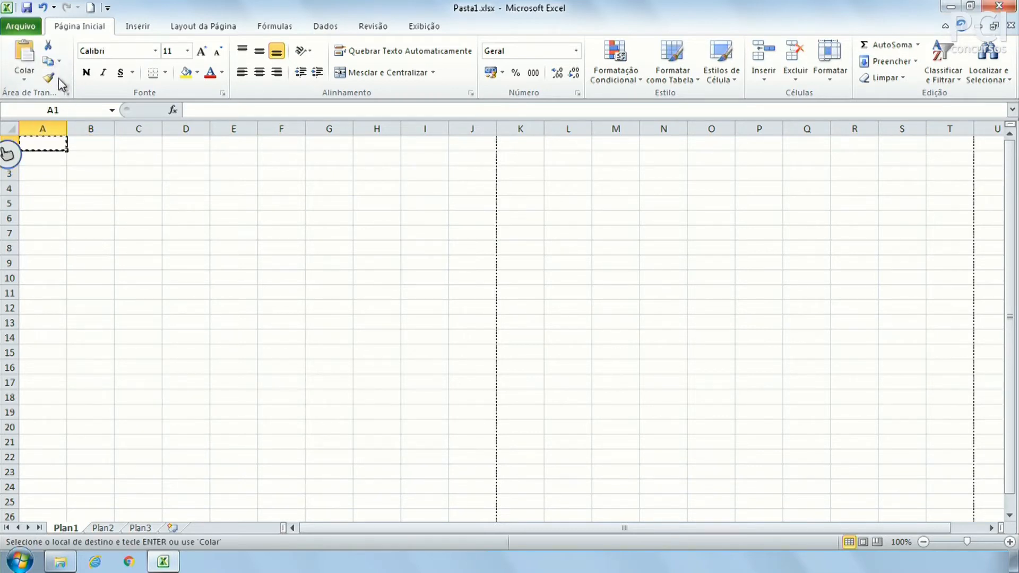
# Cancel the pending copy of cell A1 and practise selecting the range A1:C4 on Plan1.
pyautogui.click(83, 145)
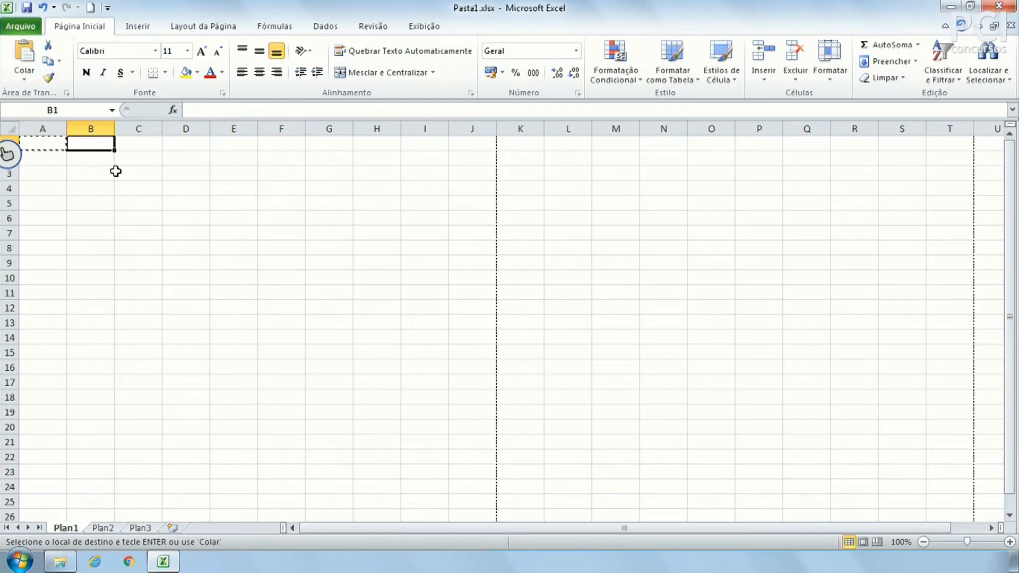
pyautogui.click(131, 186)
pyautogui.press('Escape')
pyautogui.moveTo(47, 145); pyautogui.dragTo(146, 193)
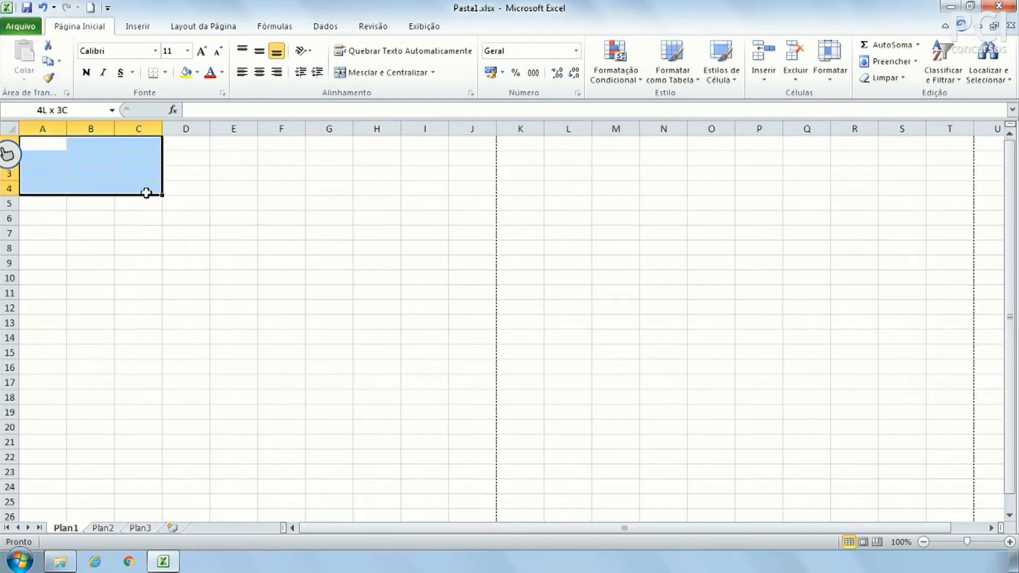
pyautogui.click(221, 248)
# Enter the title Lista de compras in cell A1 of Plan1.
pyautogui.click(37, 142)
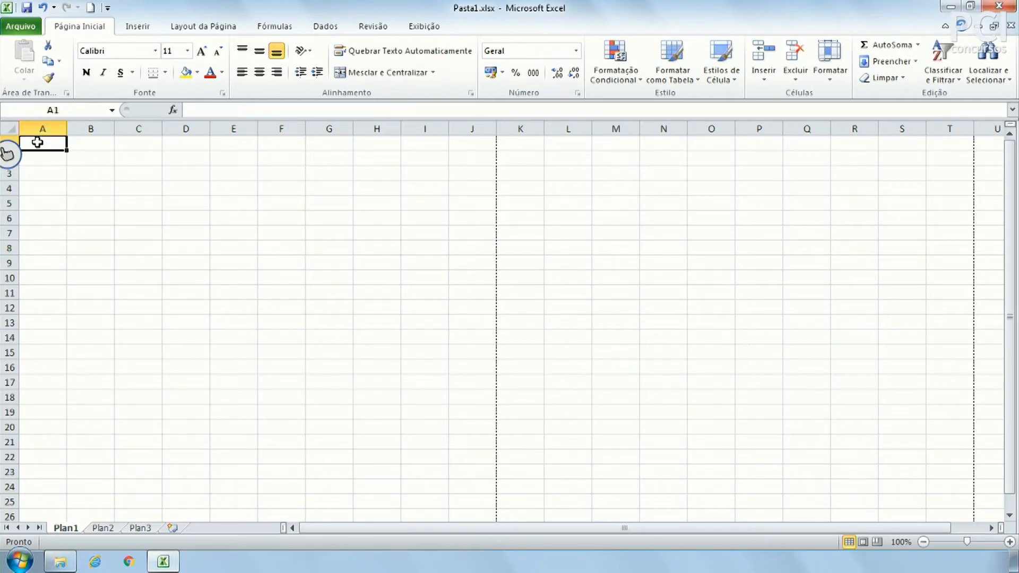
pyautogui.write('Lista de compras')
pyautogui.press('Return')
# Fill cells A2 to A6 with the items Arroz, Feijão, Carne, Batata and Macarrão.
pyautogui.write('Arroz')
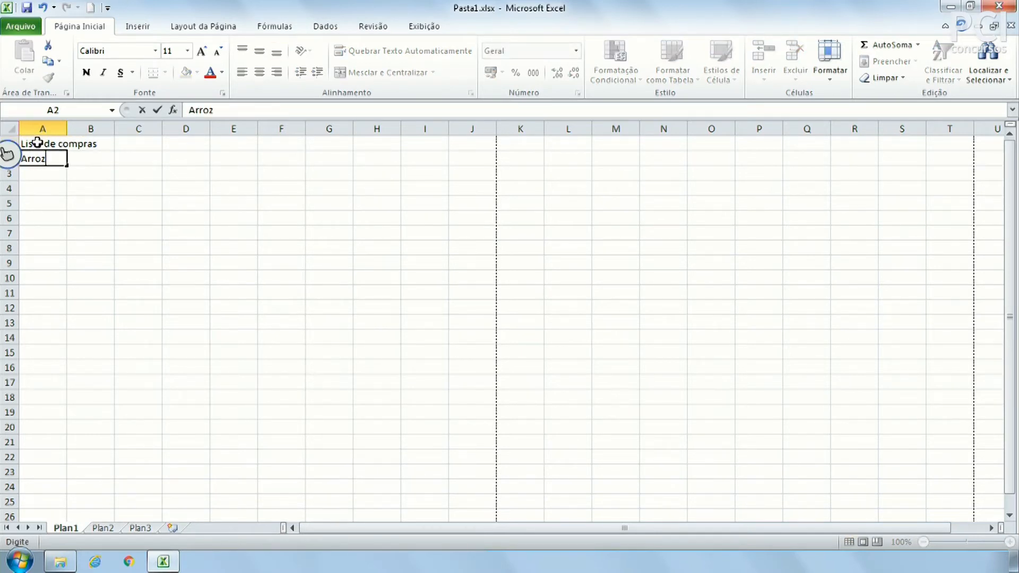
pyautogui.press('Return')
pyautogui.write('Feijão')
pyautogui.press('Return')
pyautogui.write('Carne')
pyautogui.press('Return')
pyautogui.write('Batata')
pyautogui.press('Return')
pyautogui.write('a')
pyautogui.press('BackSpace')
pyautogui.press('BackSpace')
pyautogui.write('Maca')
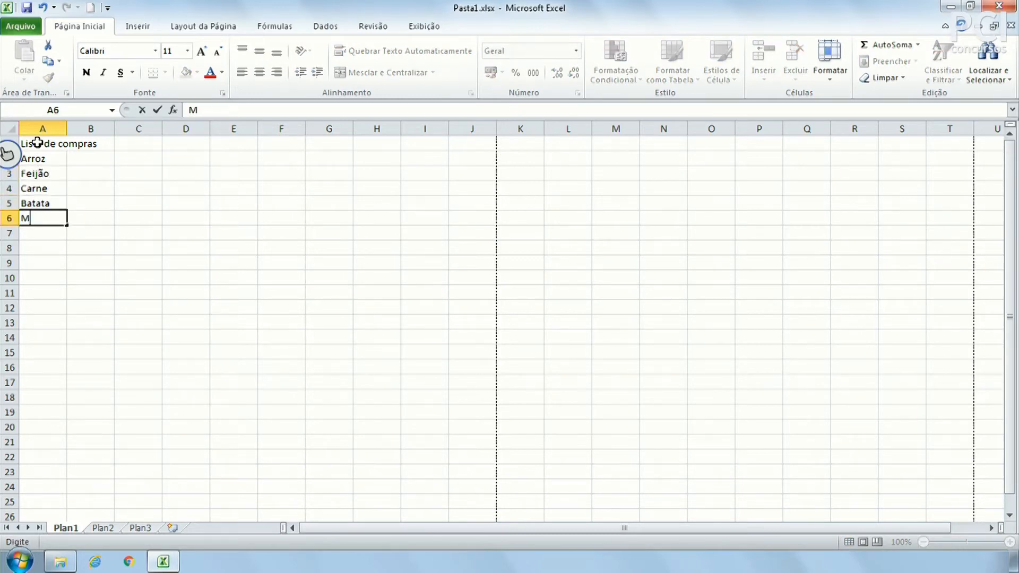
pyautogui.press('Tab')
# Enter the values 8, 4, 15, 6 and 3 beside the items in cells B2 to B6.
pyautogui.press('Up')
pyautogui.press('Up')
pyautogui.press('Up')
pyautogui.press('Up')
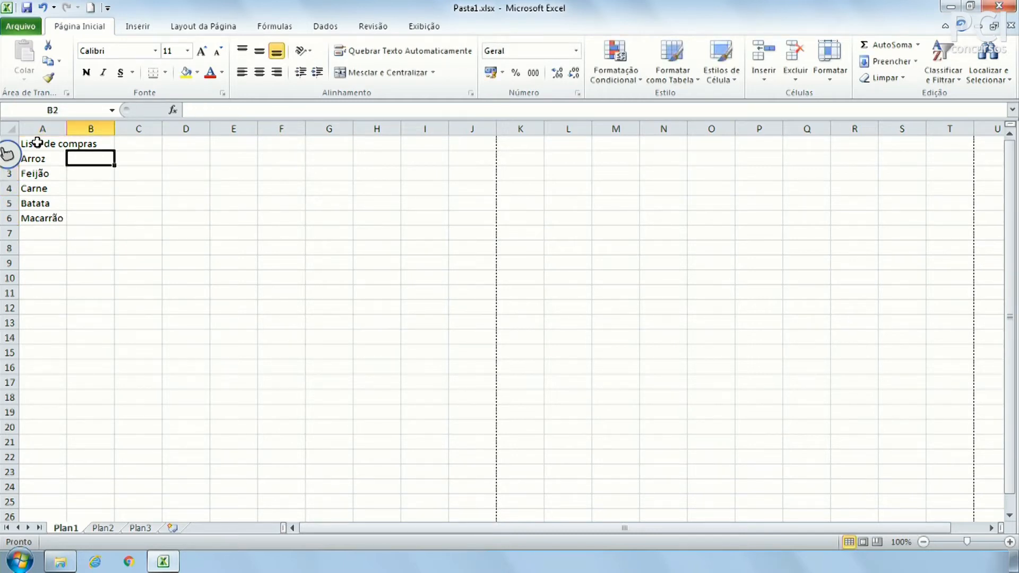
pyautogui.write('8')
pyautogui.press('Return')
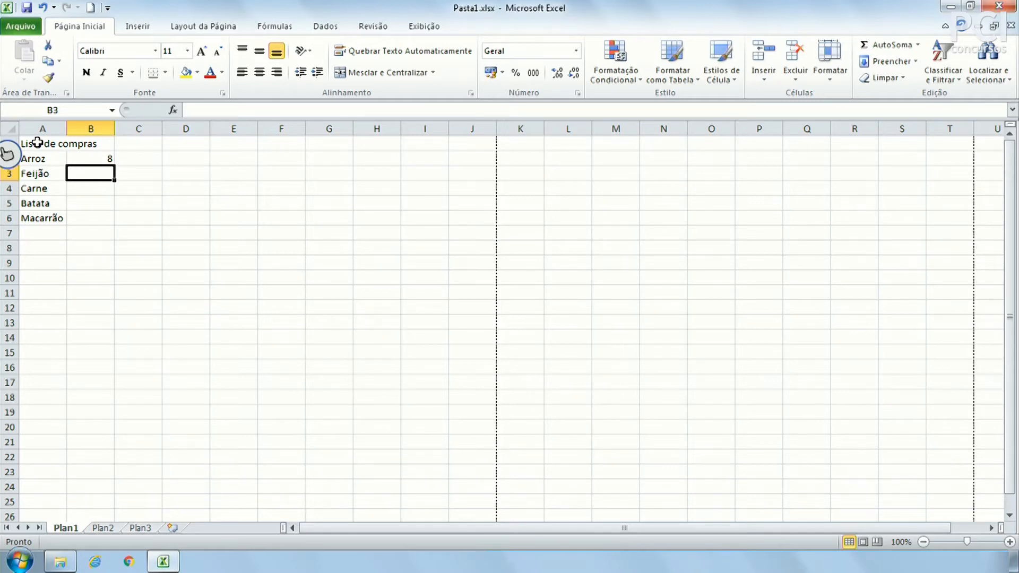
pyautogui.write('4')
pyautogui.press('Return')
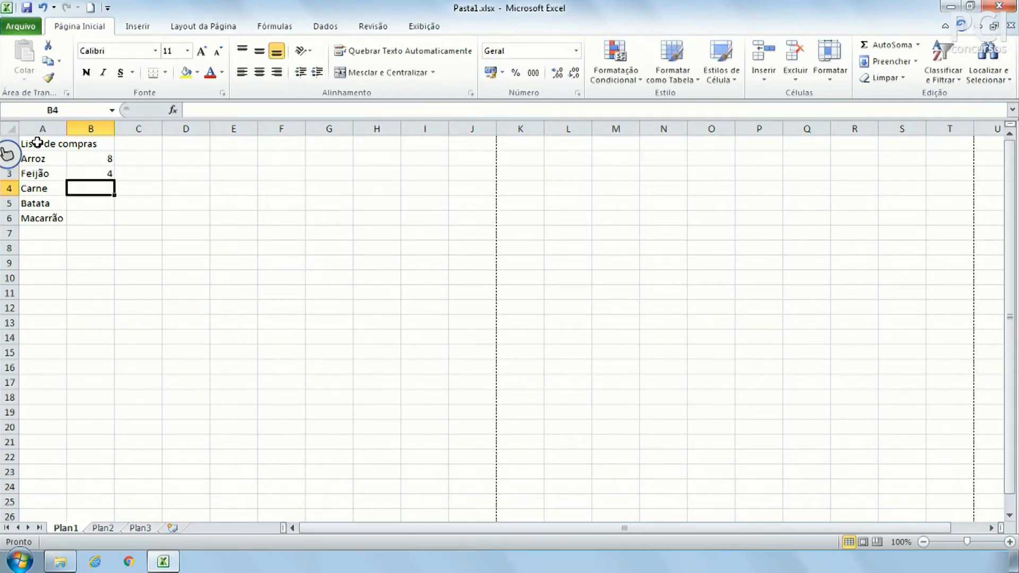
pyautogui.write('15')
pyautogui.press('Return')
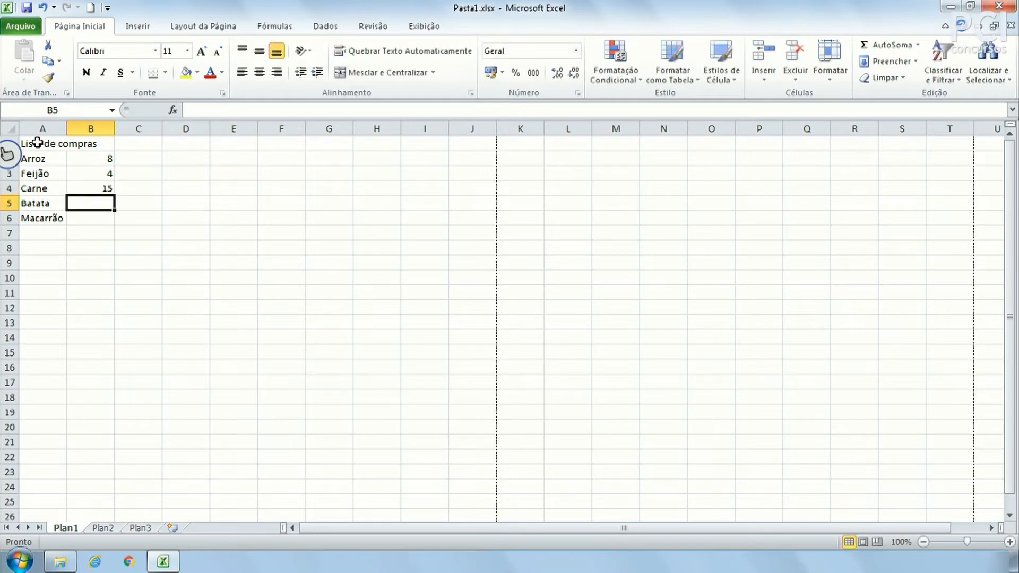
pyautogui.write('6')
pyautogui.press('Return')
pyautogui.write('3')
pyautogui.press('Return')
pyautogui.press('Return')
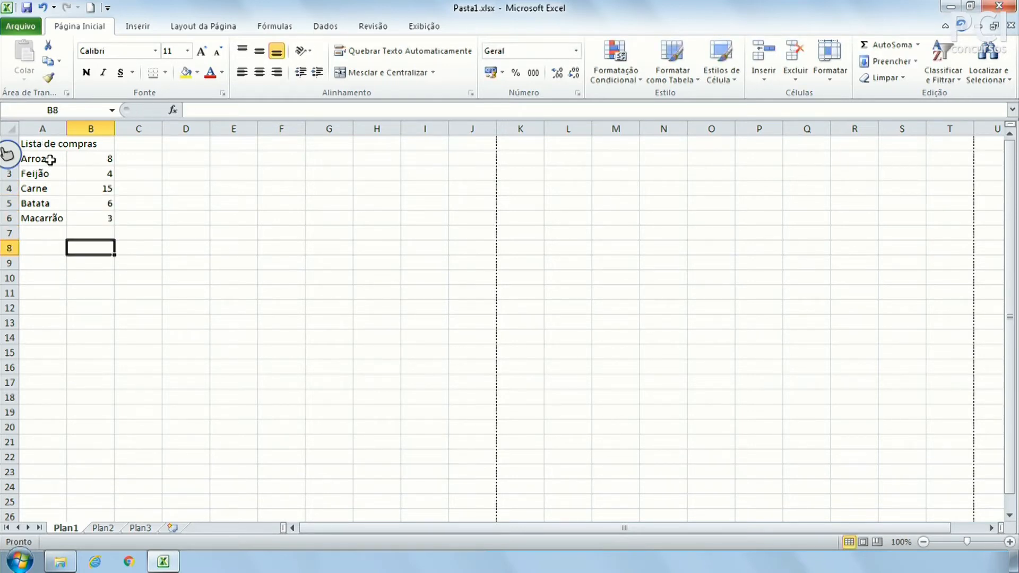
pyautogui.click(281, 322)
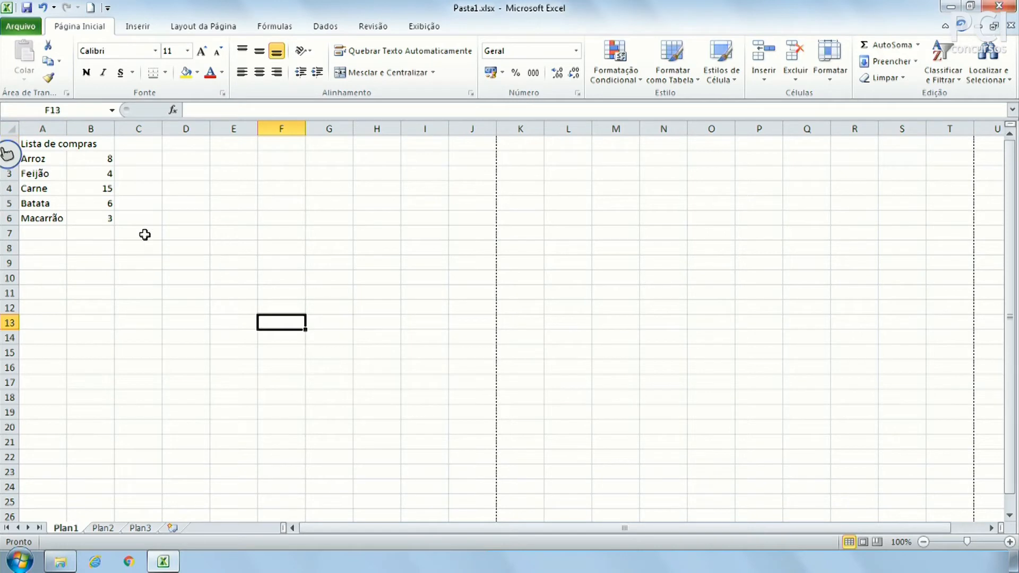
# Copy the shopping list in A1:B6 as an image, with appearance as shown on screen and Bitmap format.
pyautogui.moveTo(92, 144); pyautogui.dragTo(40, 223)
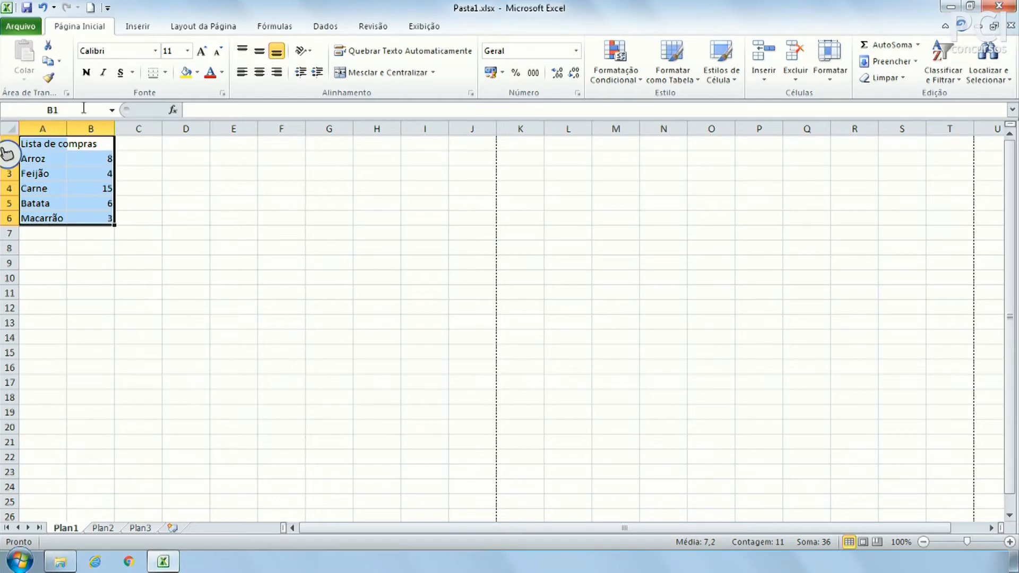
pyautogui.click(60, 61)
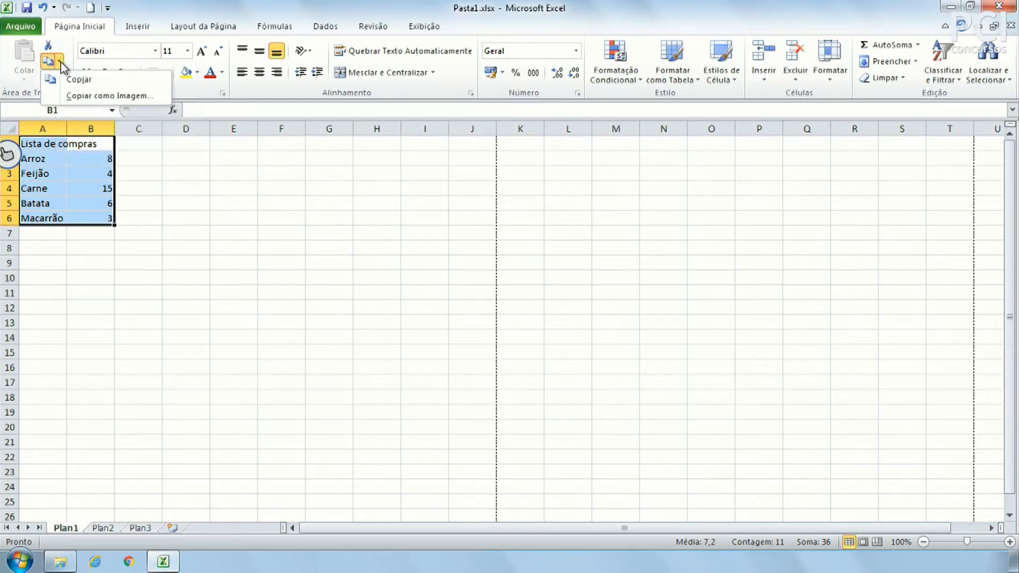
pyautogui.click(86, 95)
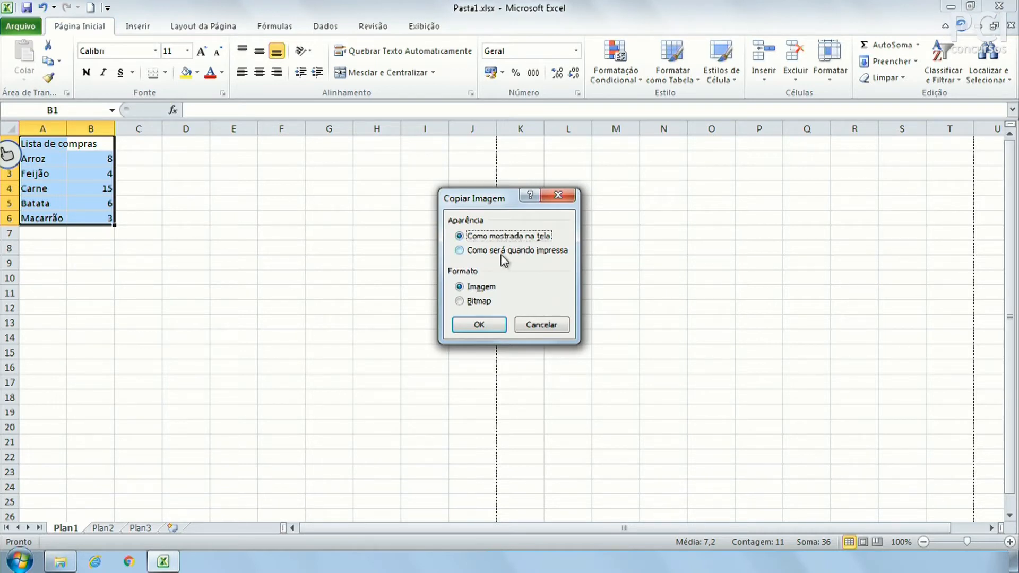
pyautogui.click(476, 301)
pyautogui.click(479, 324)
# Paste the copied picture of the shopping list at cell F8.
pyautogui.click(208, 398)
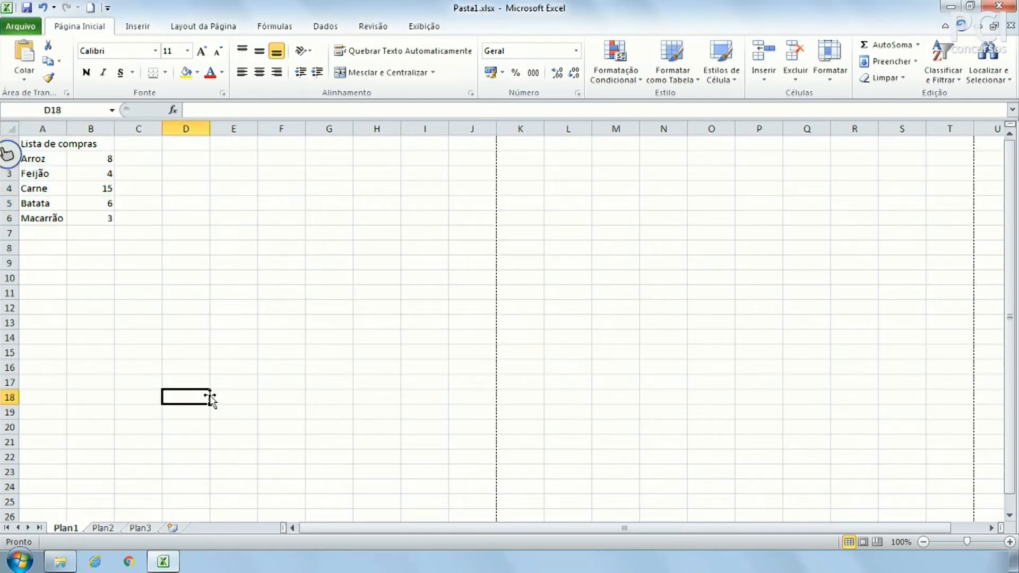
pyautogui.click(247, 264)
pyautogui.click(291, 249)
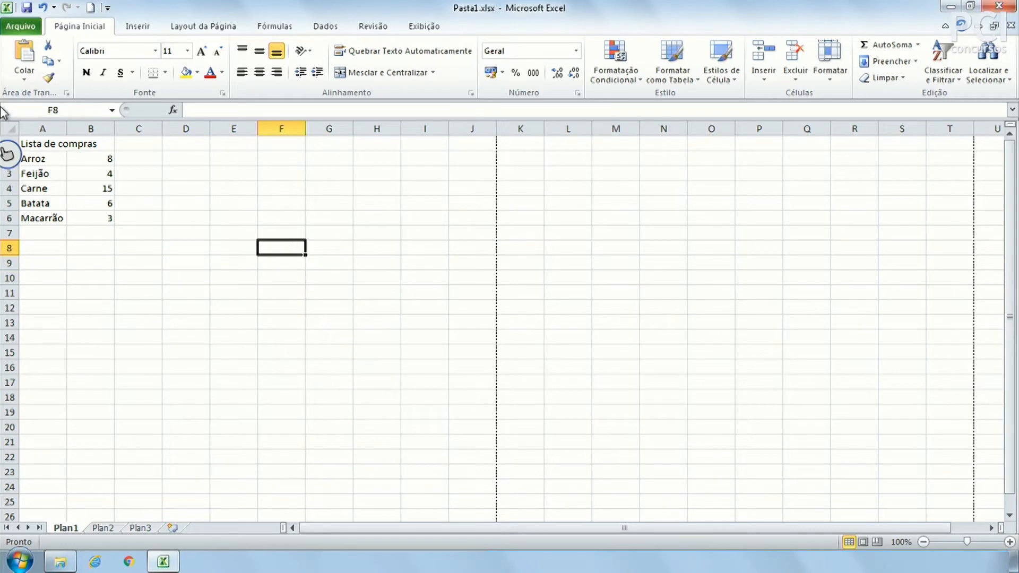
pyautogui.click(24, 56)
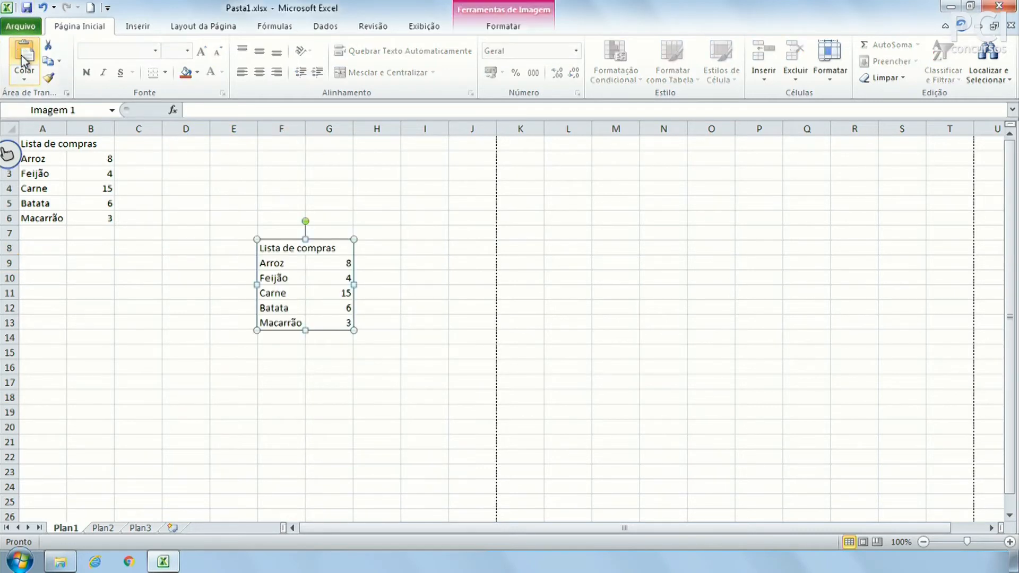
# Move the pasted picture across to columns J to L, starting at about row 10, and reselect it.
pyautogui.moveTo(302, 273); pyautogui.dragTo(514, 288)
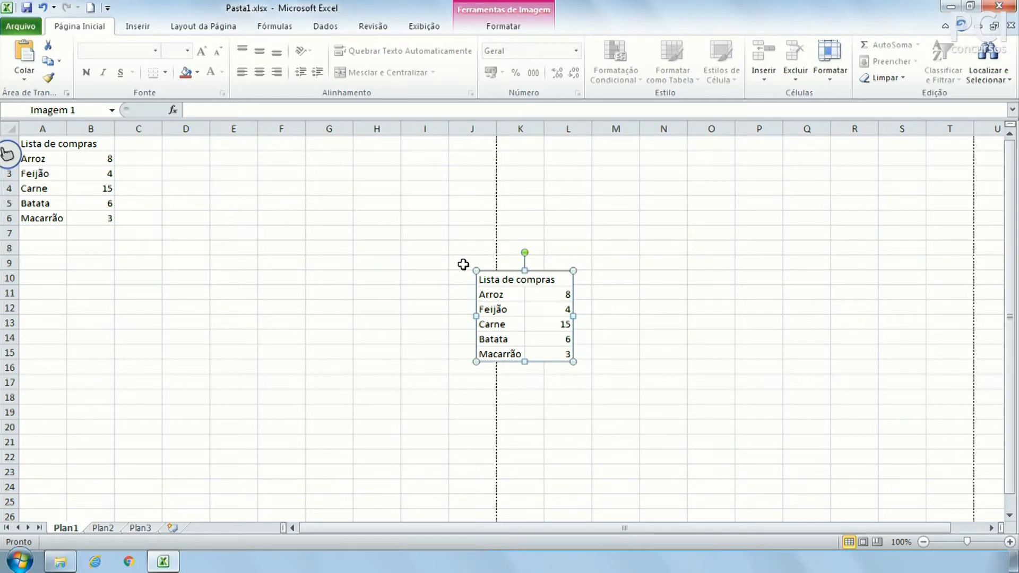
pyautogui.click(377, 319)
pyautogui.click(378, 420)
pyautogui.click(555, 359)
# Enlarge the picture strongly, reposition it at about F8, and shrink it to roughly columns F to H.
pyautogui.moveTo(472, 269); pyautogui.dragTo(246, 110)
pyautogui.moveTo(478, 341); pyautogui.dragTo(477, 455)
pyautogui.moveTo(489, 417); pyautogui.dragTo(505, 394)
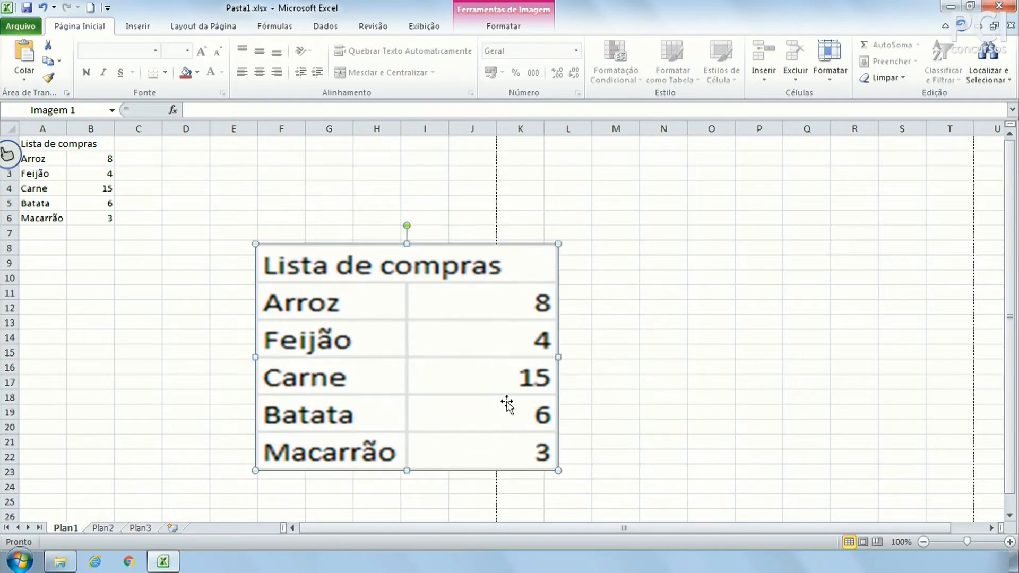
pyautogui.moveTo(556, 469); pyautogui.dragTo(389, 345)
# Reselect the shopping list picture, move it up to about cell E6, and delete it from the sheet.
pyautogui.click(489, 337)
pyautogui.click(350, 300)
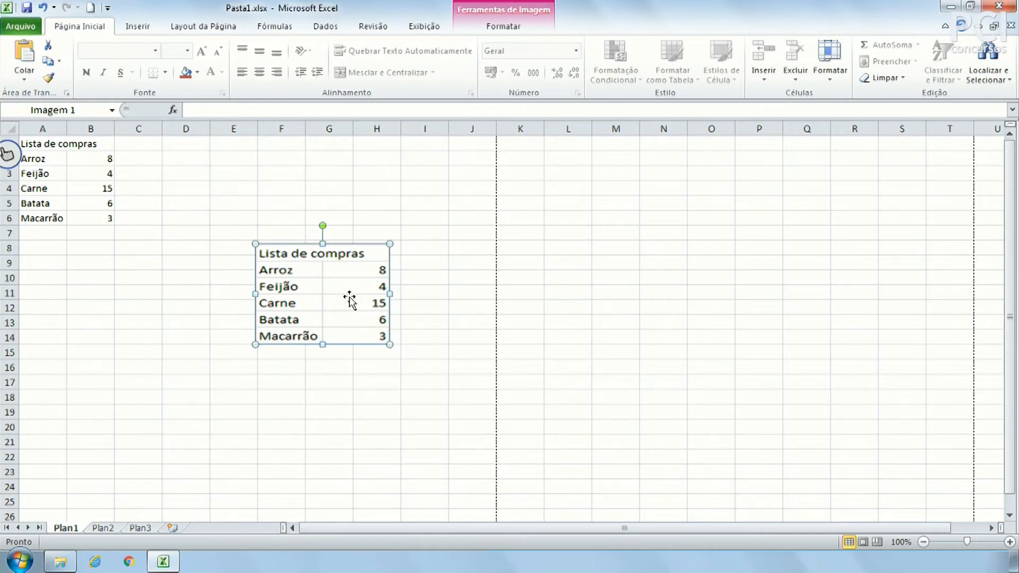
pyautogui.click(462, 291)
pyautogui.click(341, 292)
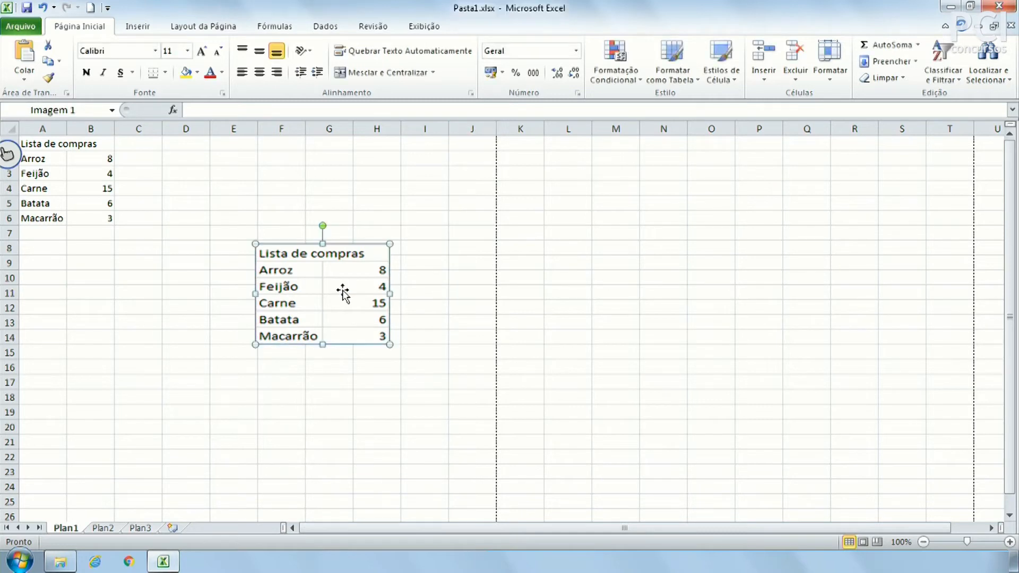
pyautogui.moveTo(328, 300); pyautogui.dragTo(292, 267)
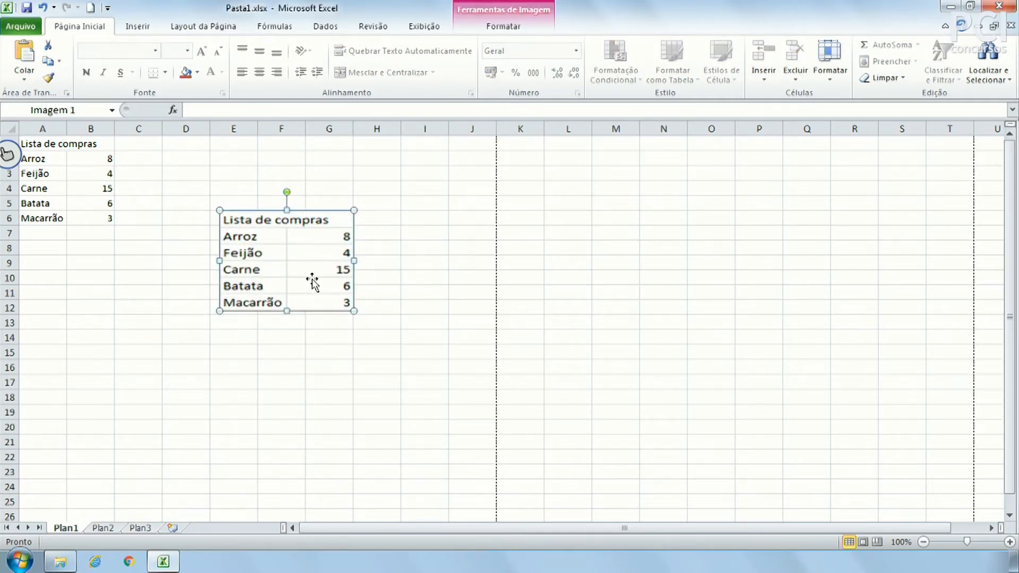
pyautogui.press('Delete')
pyautogui.click(233, 187)
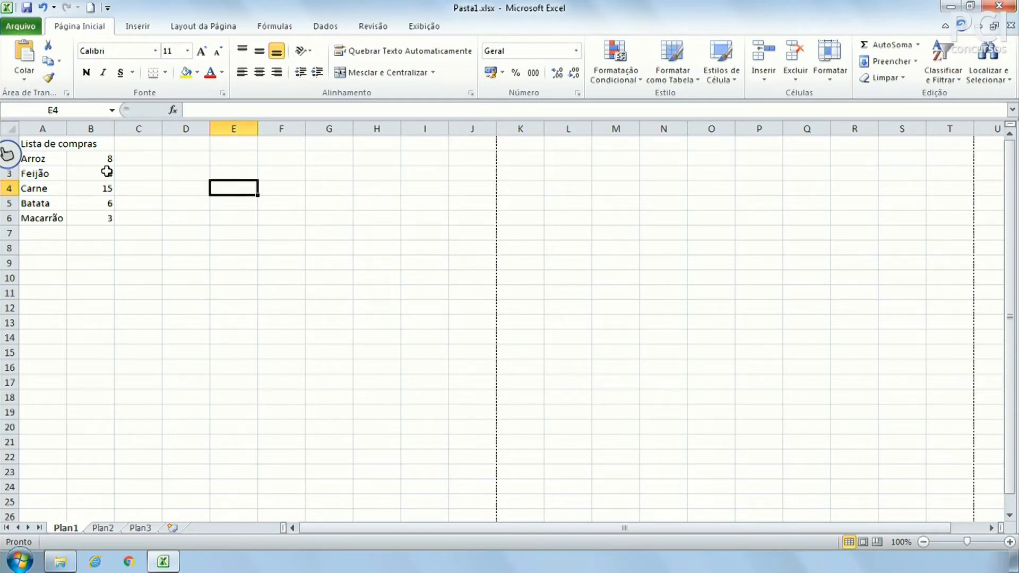
# Examine the font formatting options and the available border choices for the title cell A1.
pyautogui.click(97, 159)
pyautogui.click(53, 142)
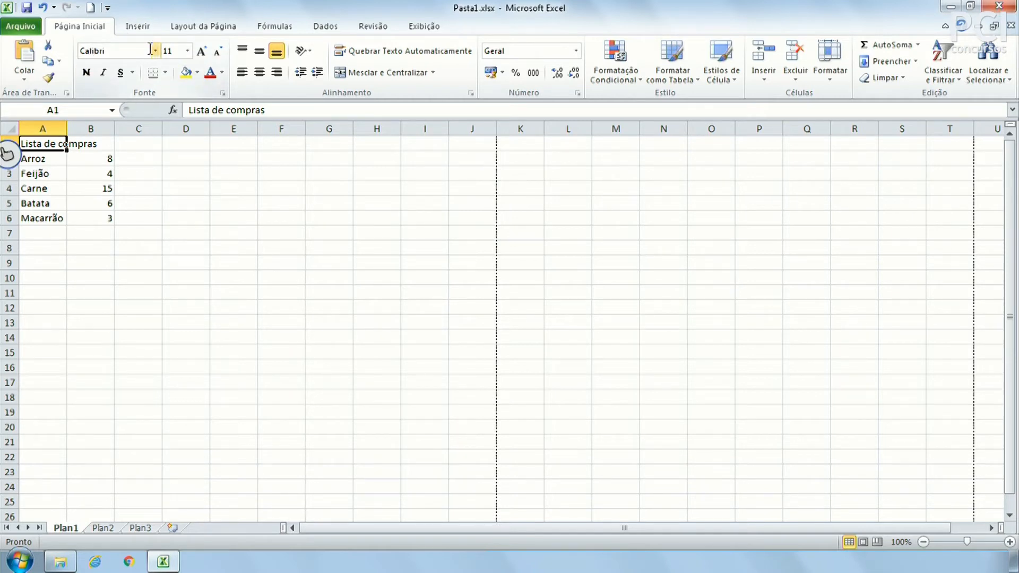
pyautogui.click(185, 188)
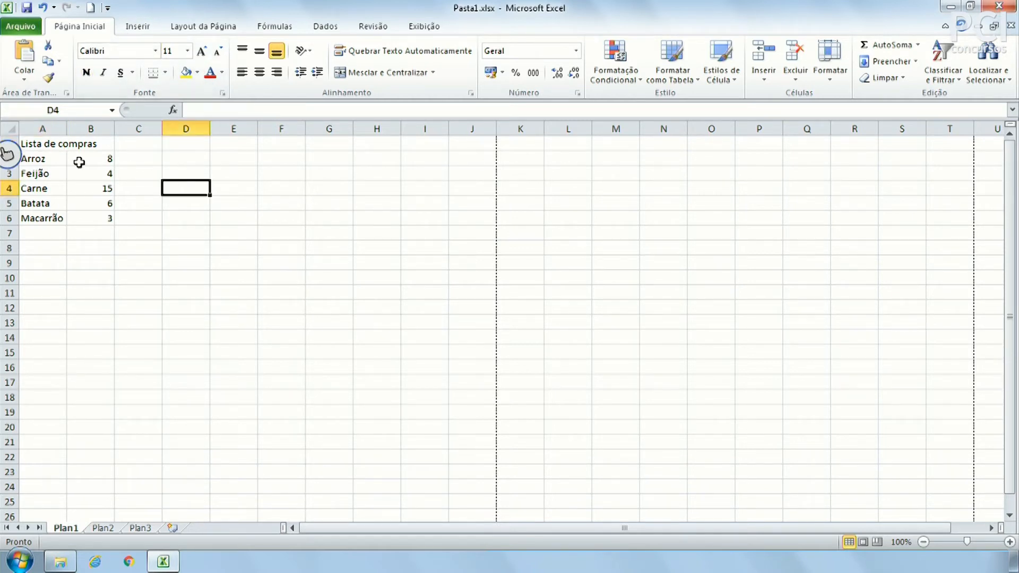
pyautogui.click(61, 145)
pyautogui.click(108, 50)
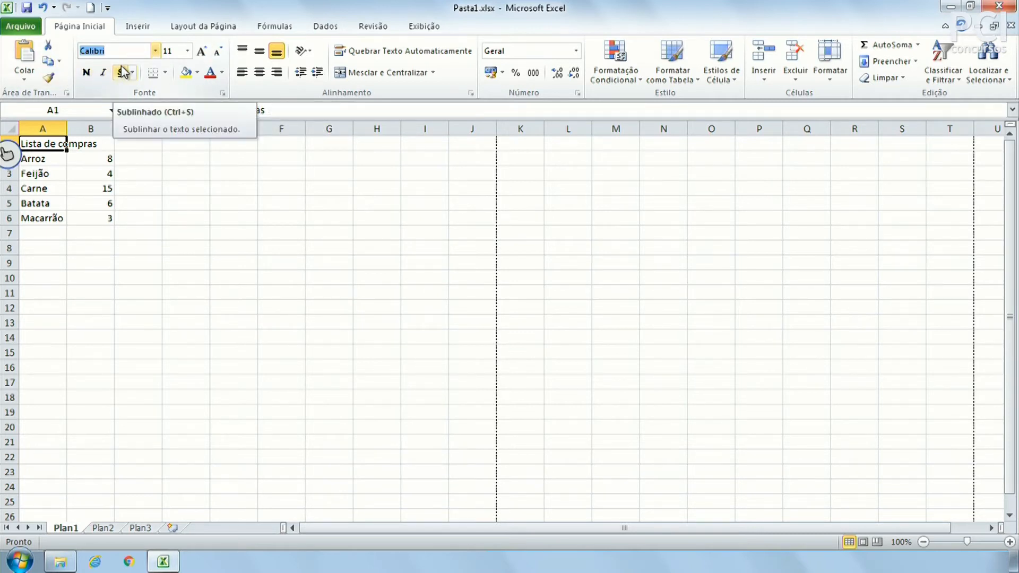
pyautogui.click(168, 71)
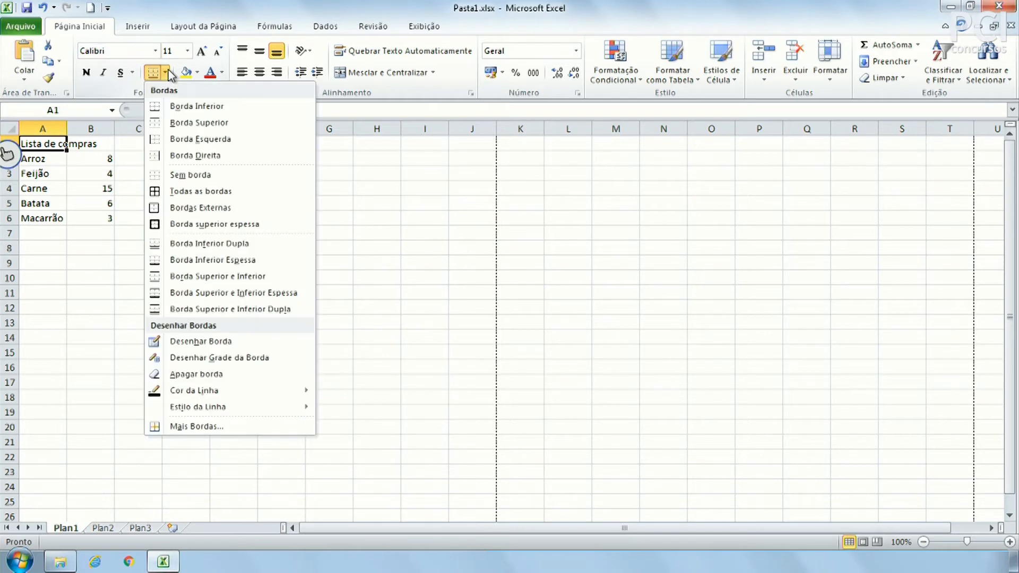
pyautogui.click(169, 71)
pyautogui.click(170, 72)
pyautogui.click(169, 71)
pyautogui.click(169, 71)
pyautogui.click(157, 74)
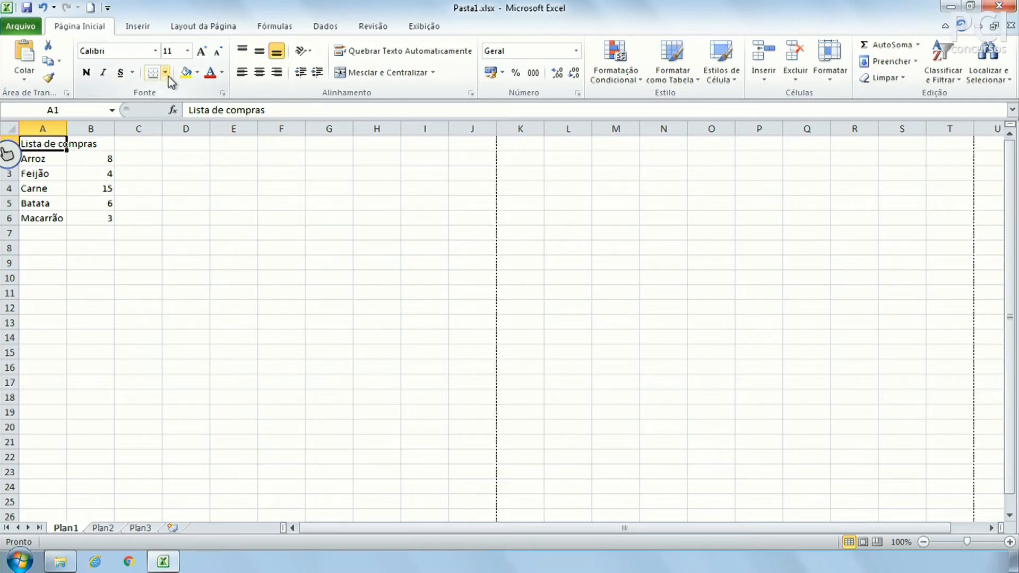
pyautogui.click(138, 291)
pyautogui.moveTo(198, 160); pyautogui.dragTo(356, 402)
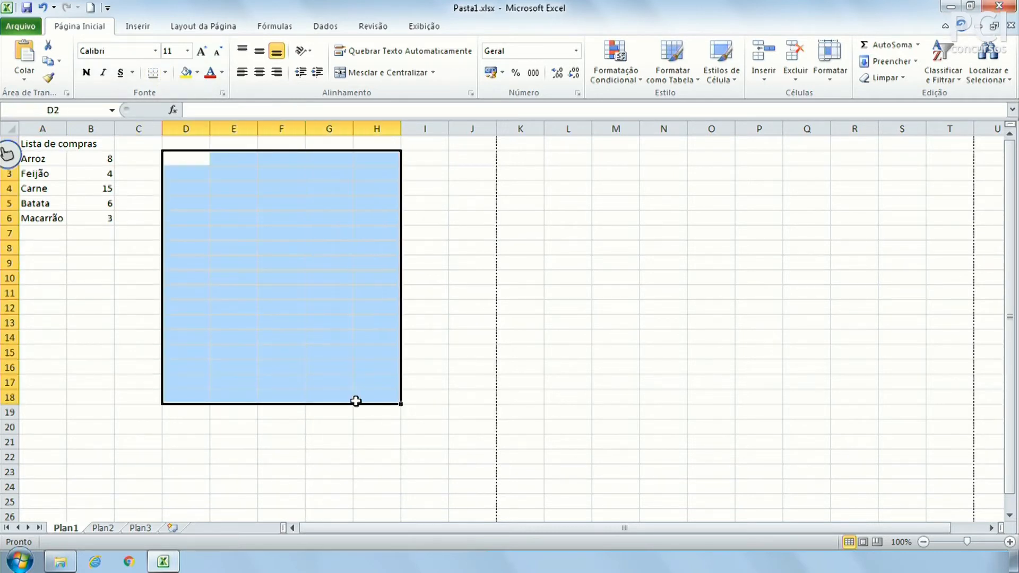
pyautogui.click(461, 363)
pyautogui.click(169, 263)
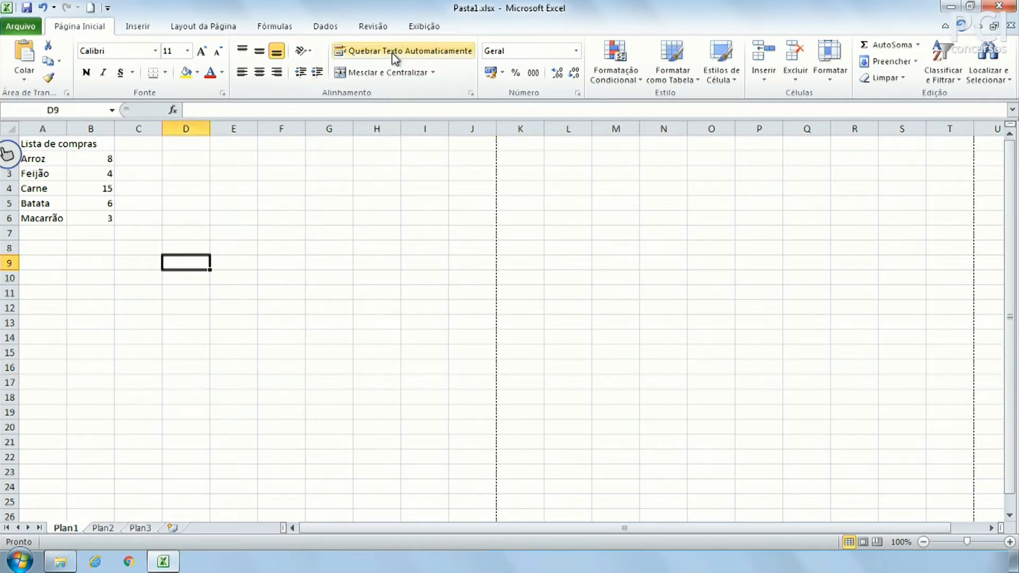
# Hide the gridlines (Linhas de Grade) on the Plan1 worksheet.
pyautogui.click(425, 28)
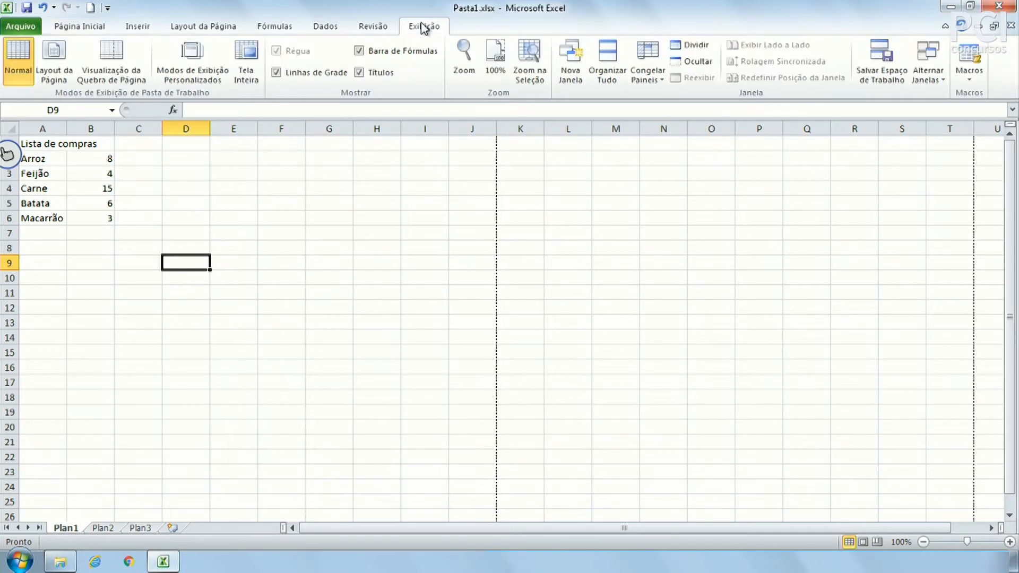
pyautogui.click(278, 73)
pyautogui.click(234, 278)
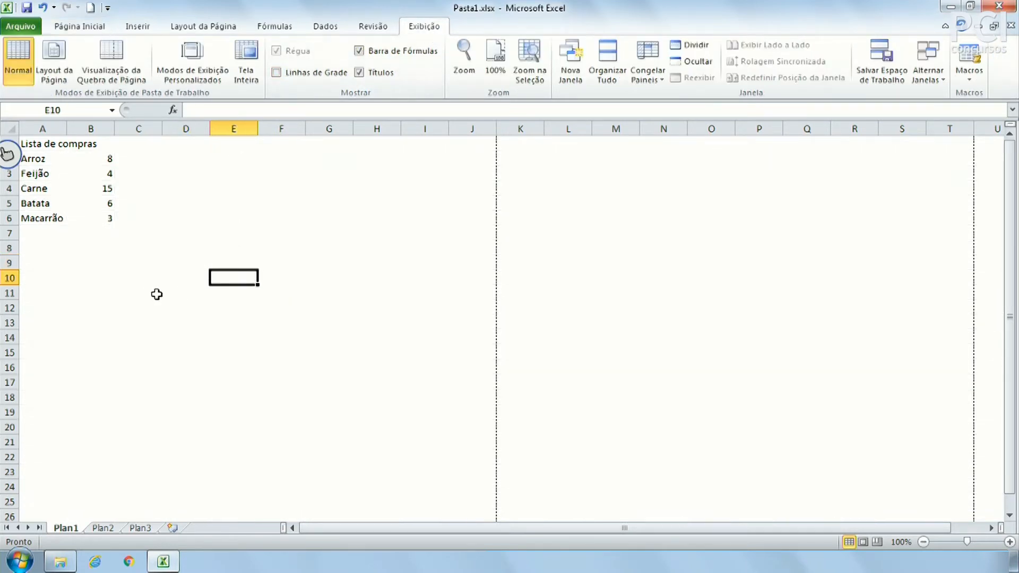
pyautogui.moveTo(145, 292); pyautogui.dragTo(24, 146)
pyautogui.click(332, 277)
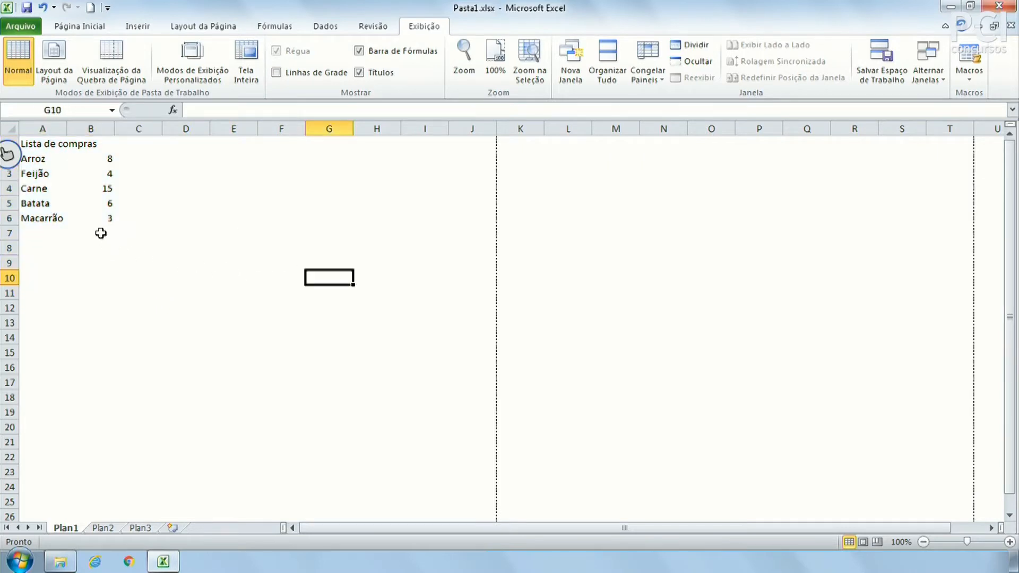
pyautogui.moveTo(107, 219); pyautogui.dragTo(32, 144)
pyautogui.click(159, 203)
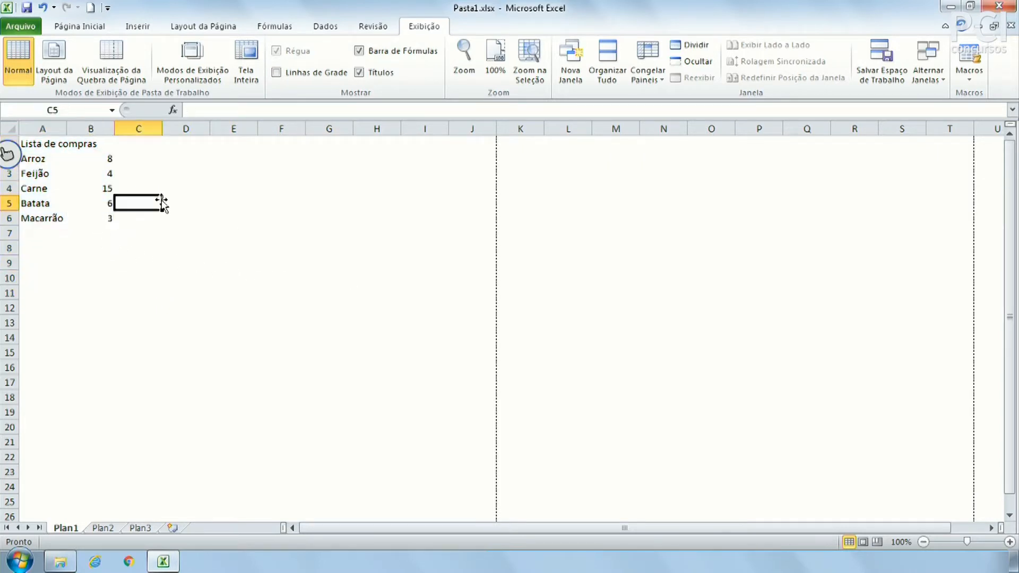
pyautogui.moveTo(34, 144); pyautogui.dragTo(106, 219)
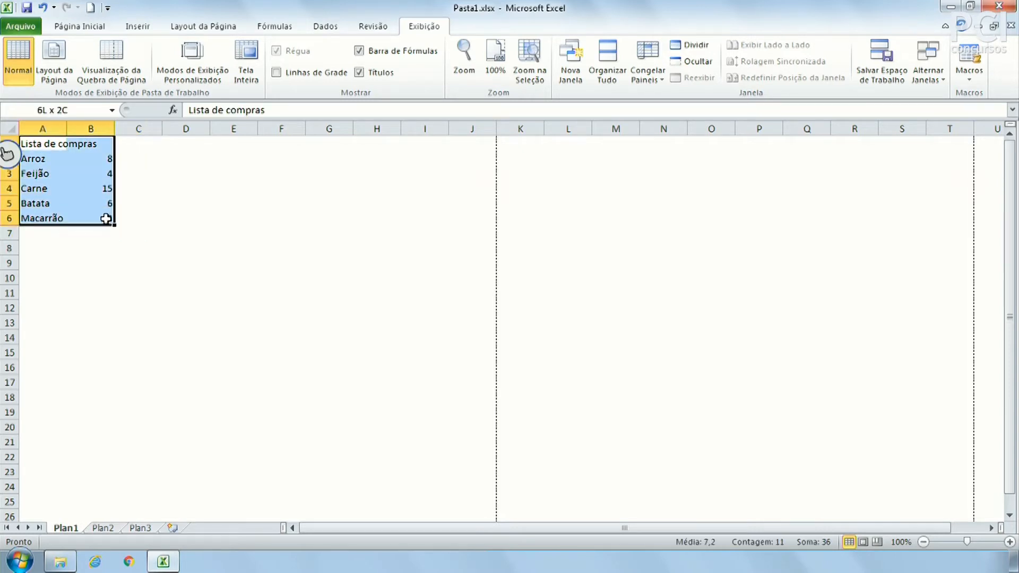
pyautogui.click(215, 204)
# Check how the shopping list looks in the print preview, and return to the worksheet.
pyautogui.click(20, 26)
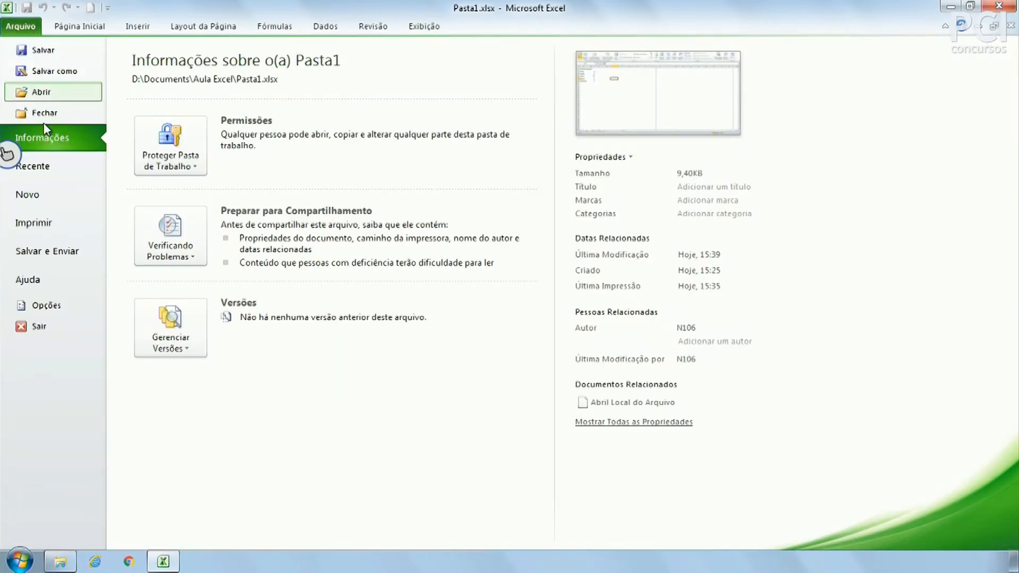
pyautogui.click(36, 233)
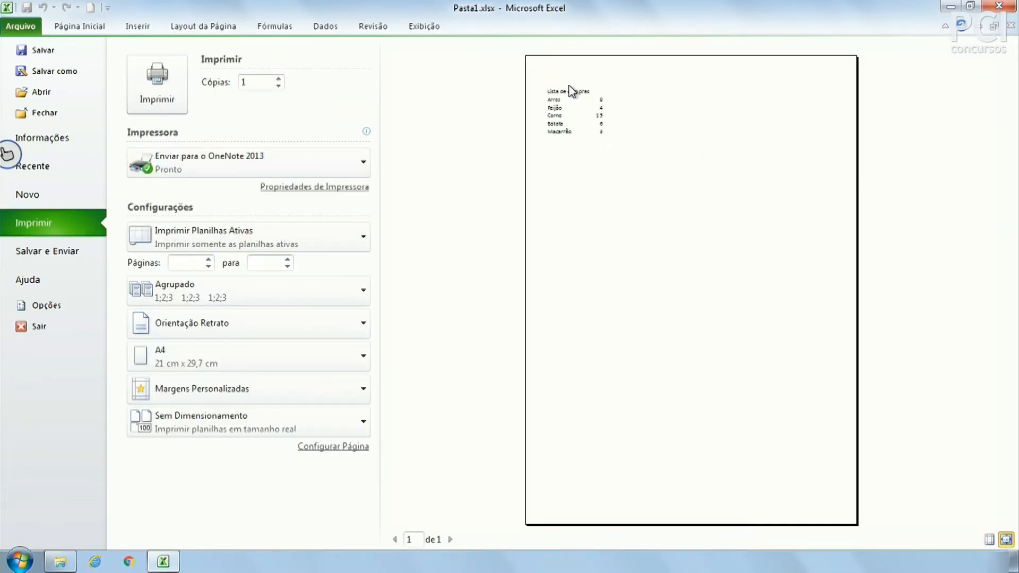
pyautogui.click(71, 28)
pyautogui.click(244, 170)
# Show the gridlines (Linhas de Grade) again on the Plan1 worksheet.
pyautogui.click(427, 26)
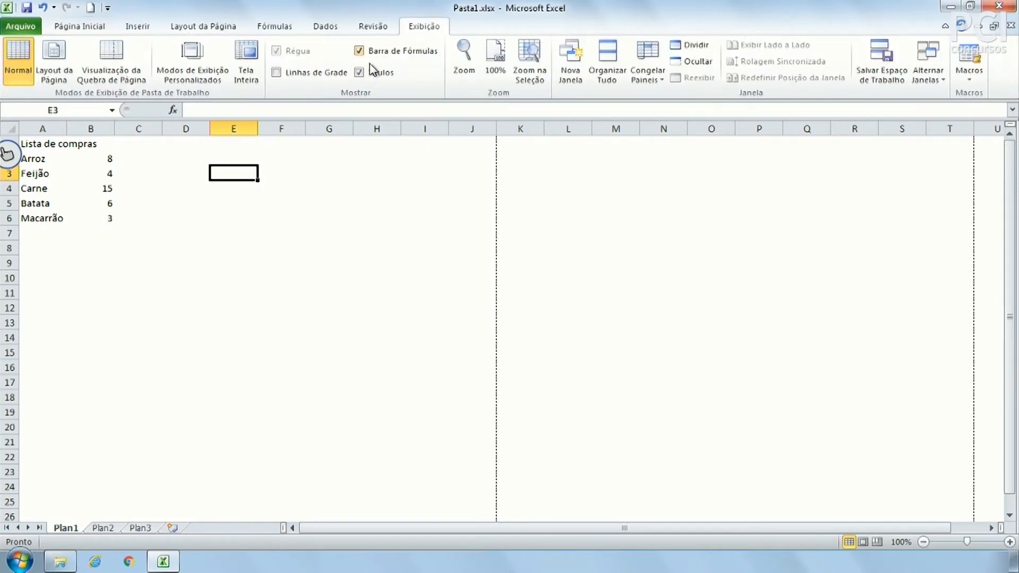
pyautogui.click(316, 77)
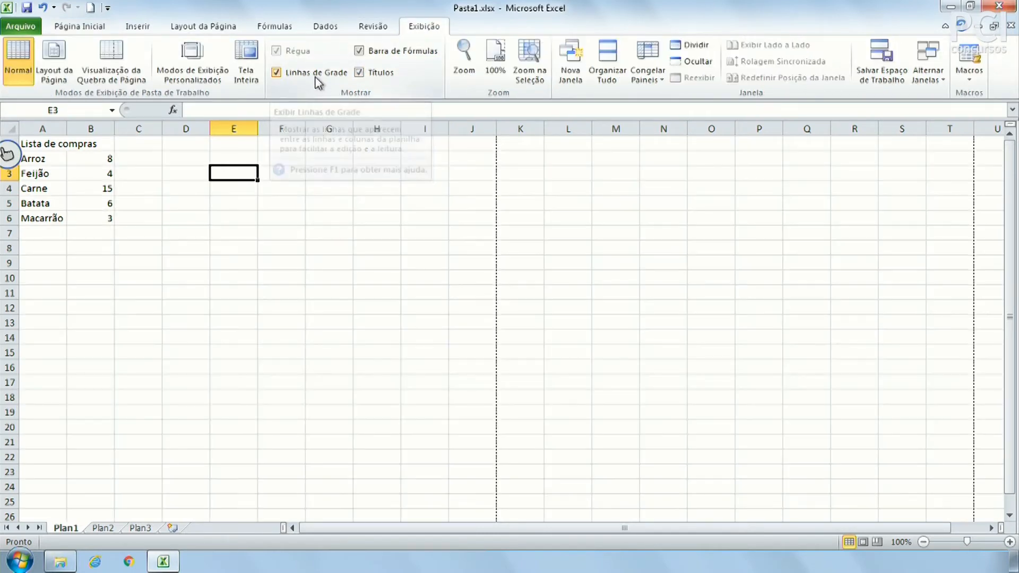
pyautogui.click(207, 245)
pyautogui.click(136, 236)
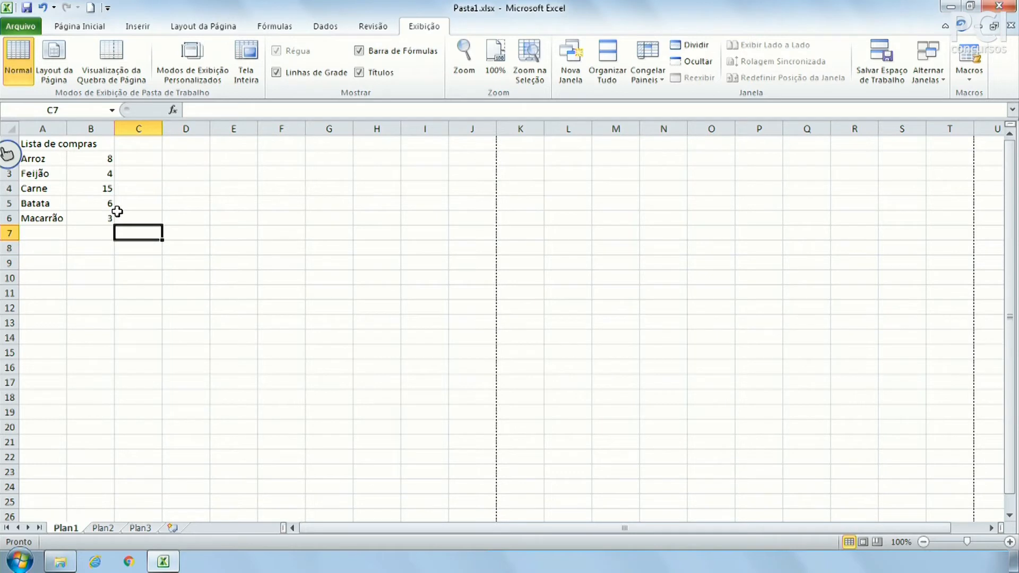
# Examine the border choices offered for cell B1 without applying any.
pyautogui.click(83, 27)
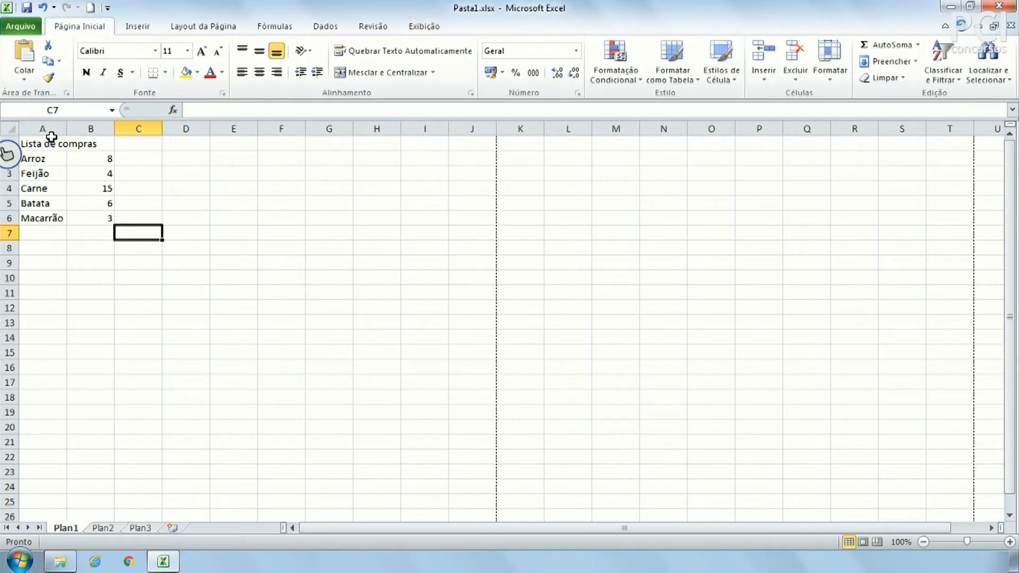
pyautogui.moveTo(60, 149); pyautogui.dragTo(80, 222)
pyautogui.click(215, 269)
pyautogui.click(79, 144)
pyautogui.click(167, 73)
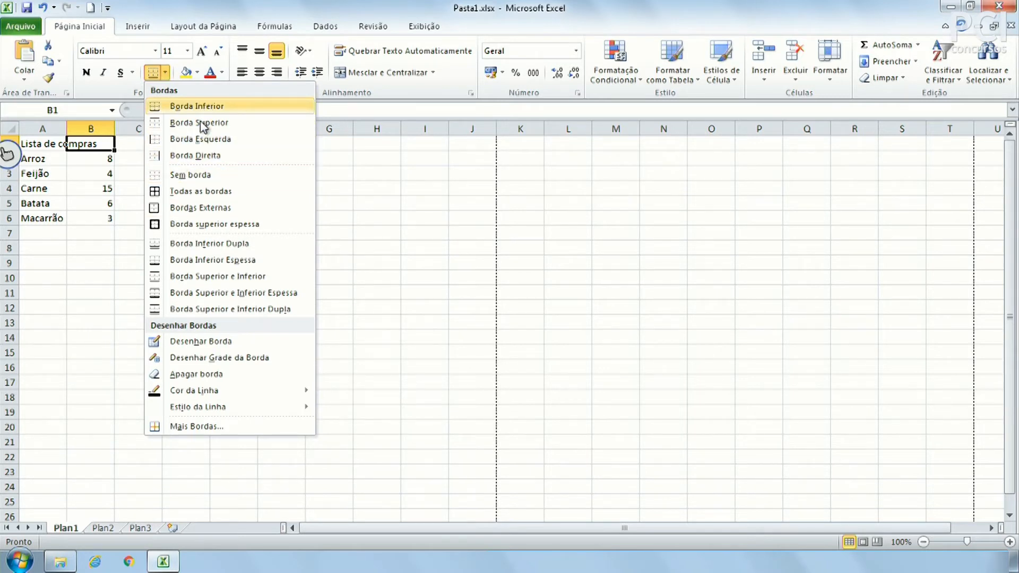
pyautogui.click(118, 332)
# Apply the Todas as bordas border style to the shopping list range A1:B6.
pyautogui.moveTo(41, 142); pyautogui.dragTo(89, 215)
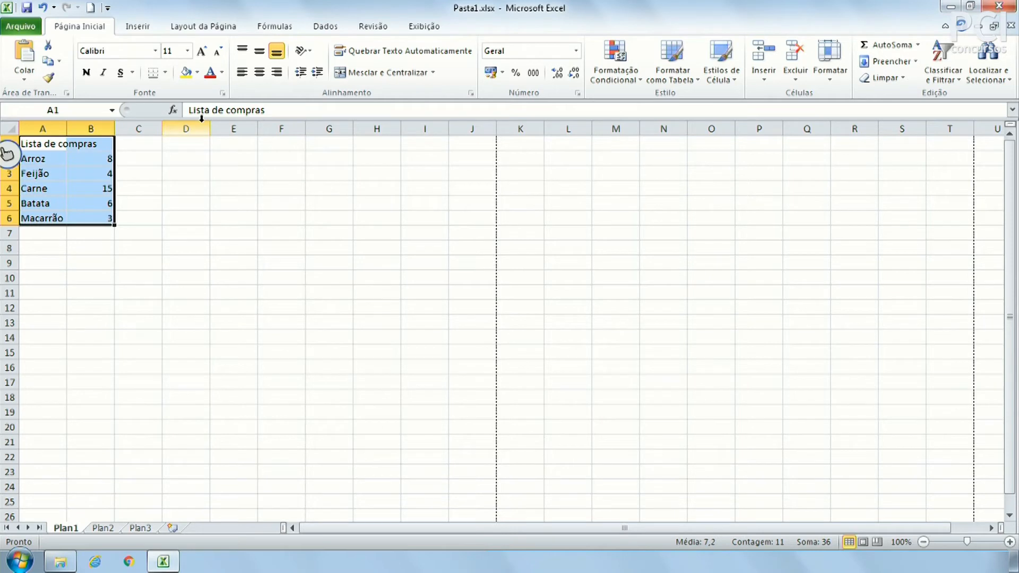
pyautogui.click(168, 72)
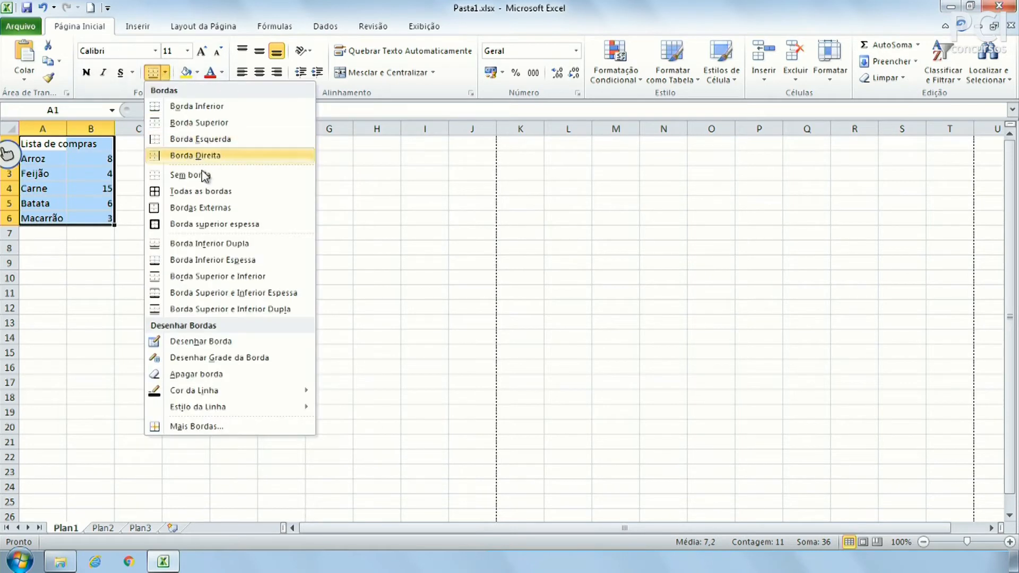
pyautogui.click(186, 191)
pyautogui.click(234, 247)
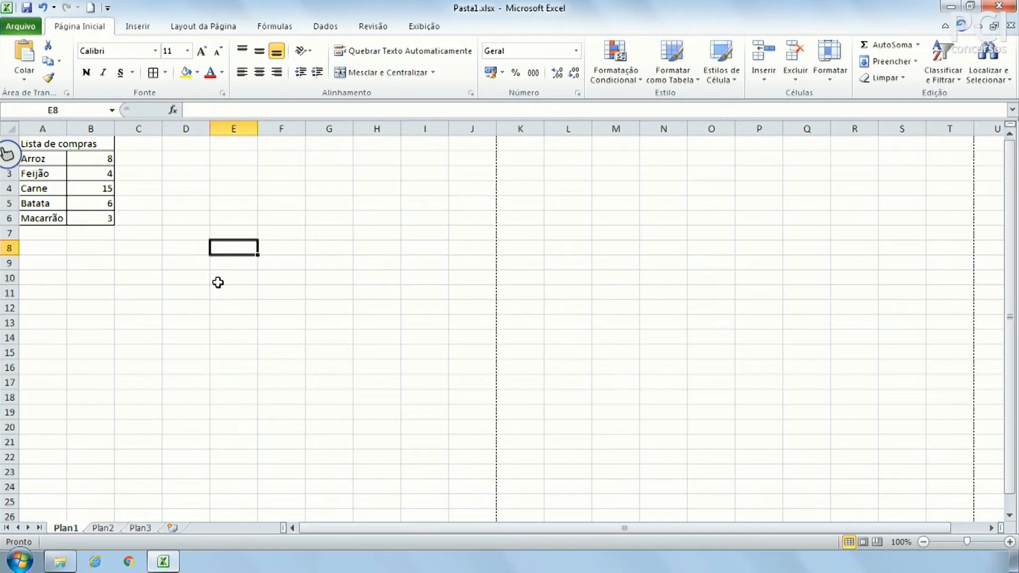
pyautogui.click(229, 200)
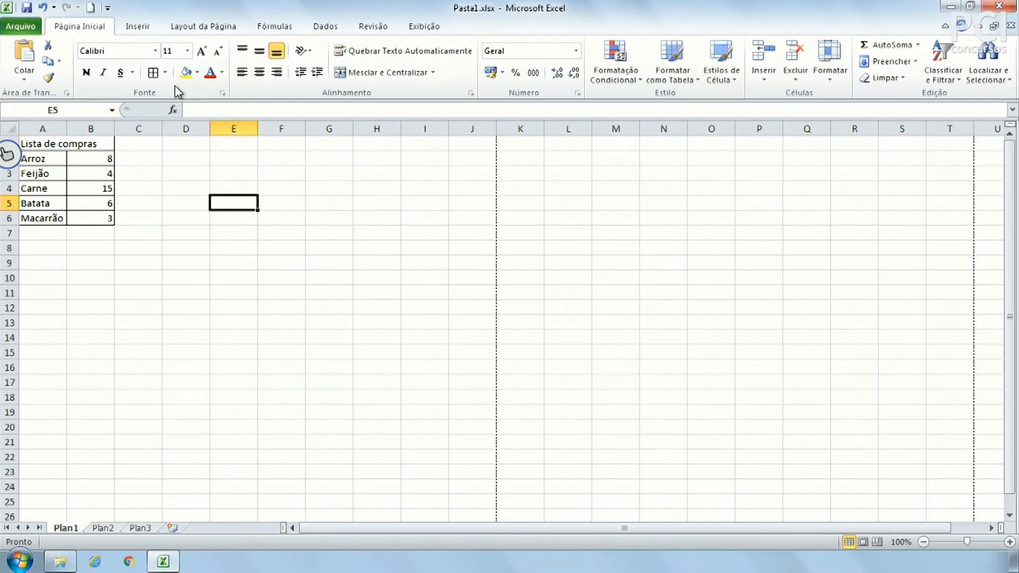
# Give the title cell A1 a yellow fill and a red font colour.
pyautogui.click(82, 143)
pyautogui.click(26, 147)
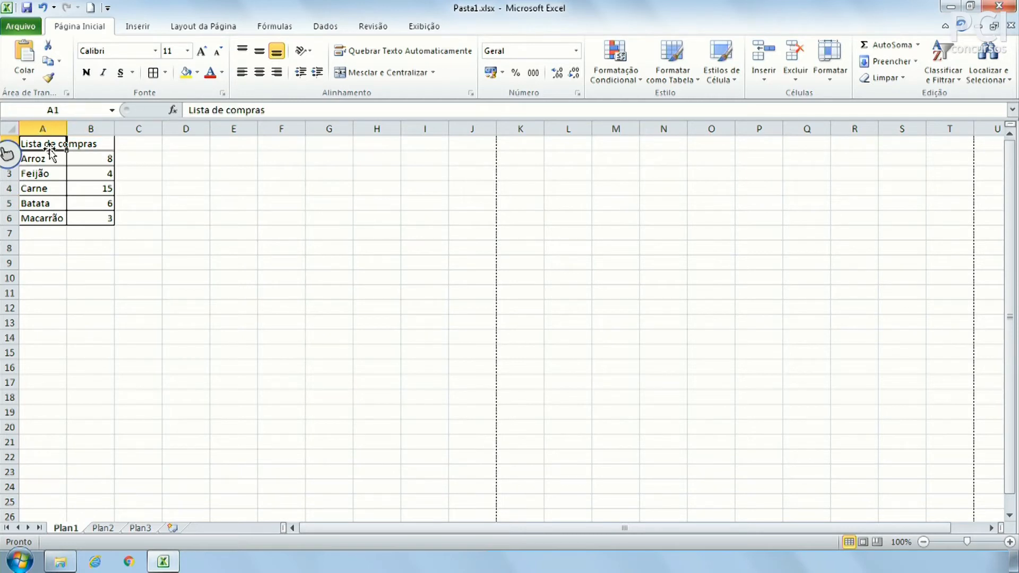
pyautogui.click(187, 72)
pyautogui.click(158, 216)
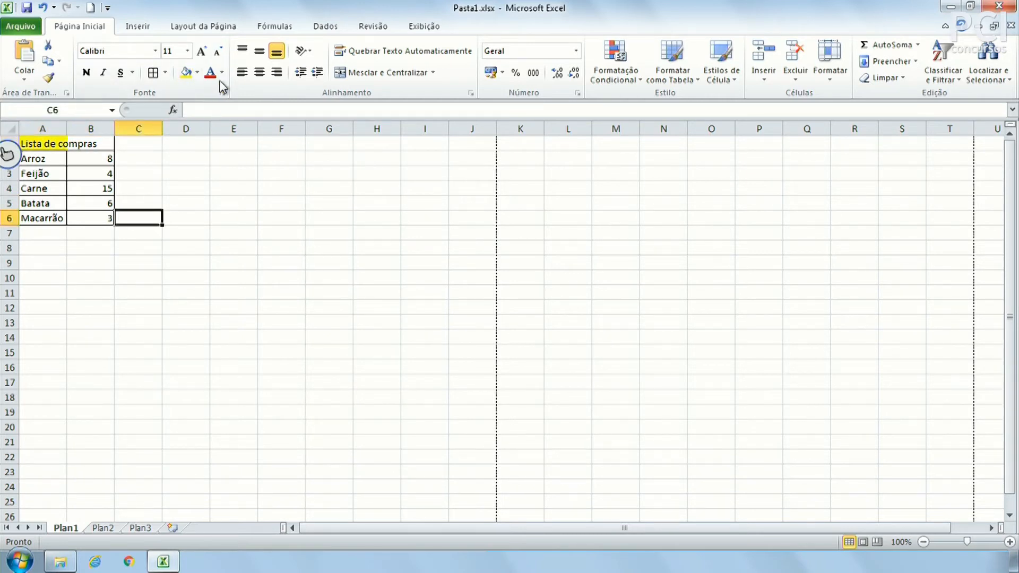
pyautogui.click(42, 144)
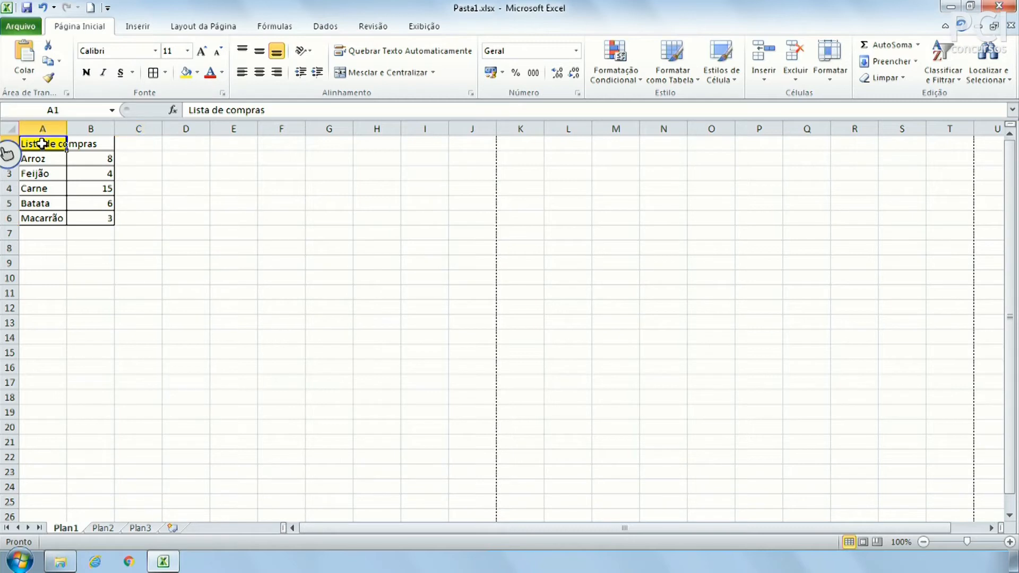
pyautogui.click(210, 73)
pyautogui.click(196, 218)
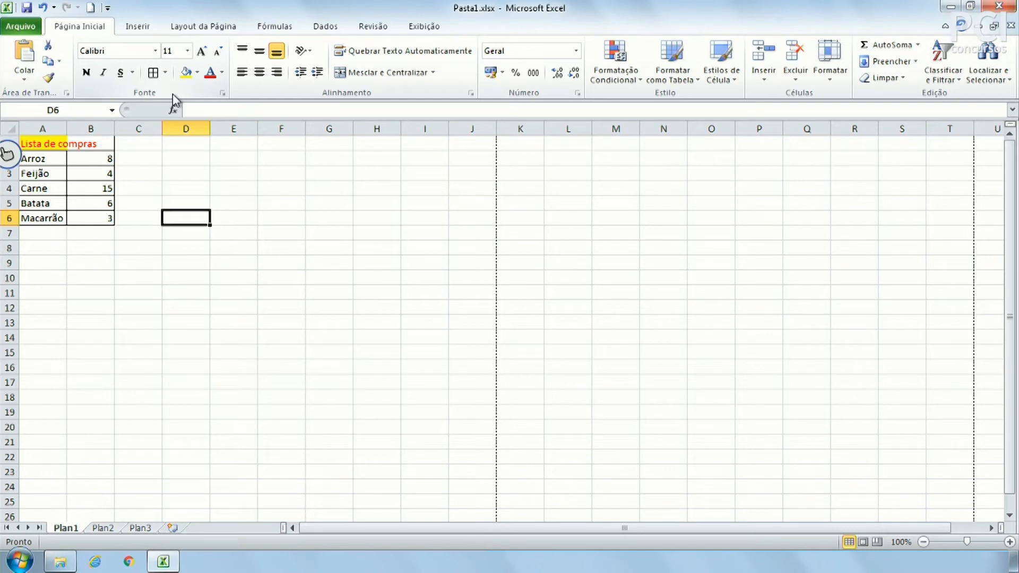
# Undo the red font colour and the yellow fill on the title cell A1.
pyautogui.hotkey('ctrl', 'z')
pyautogui.hotkey('ctrl', 'z')
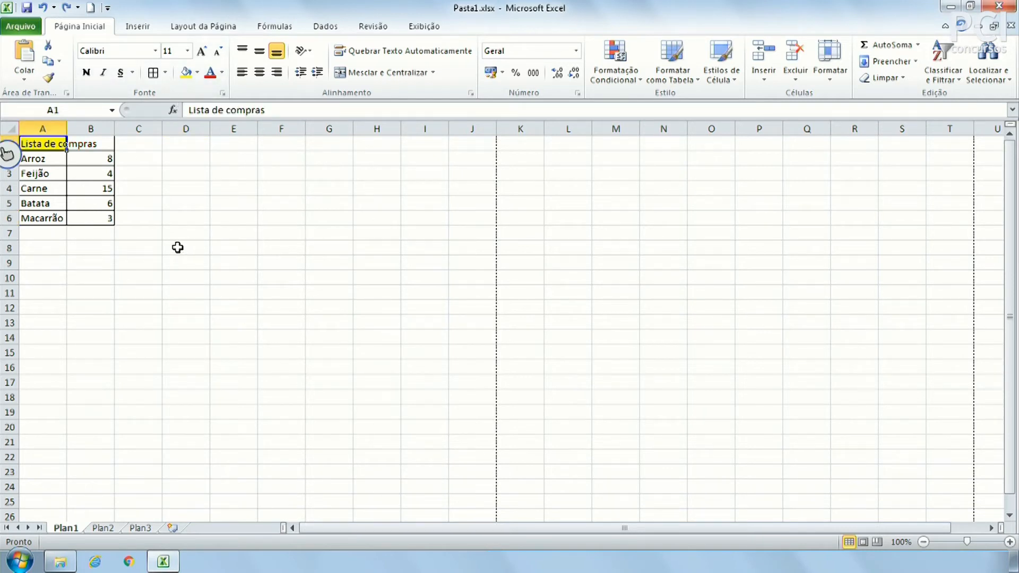
pyautogui.click(177, 247)
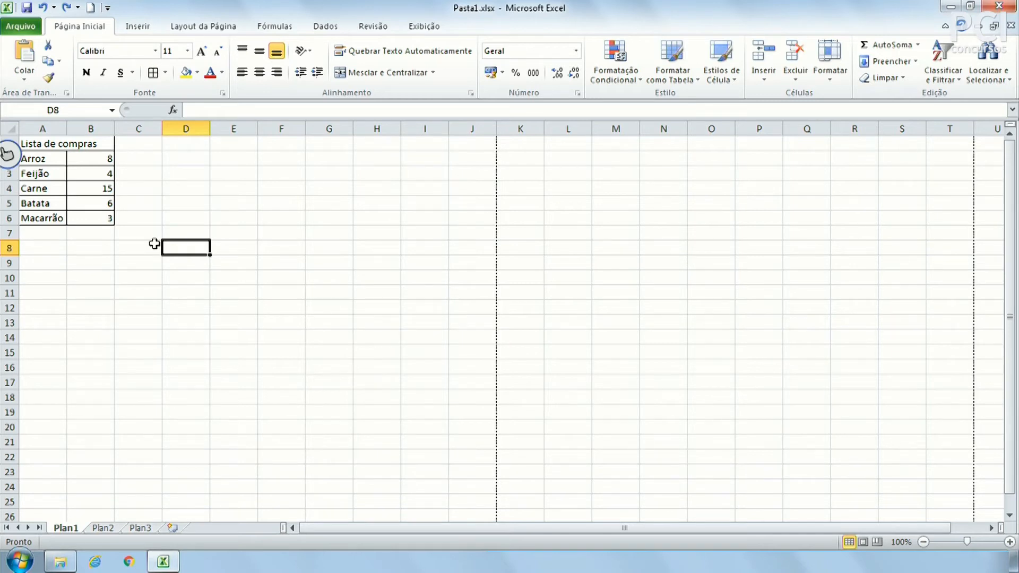
pyautogui.moveTo(43, 144); pyautogui.dragTo(265, 314)
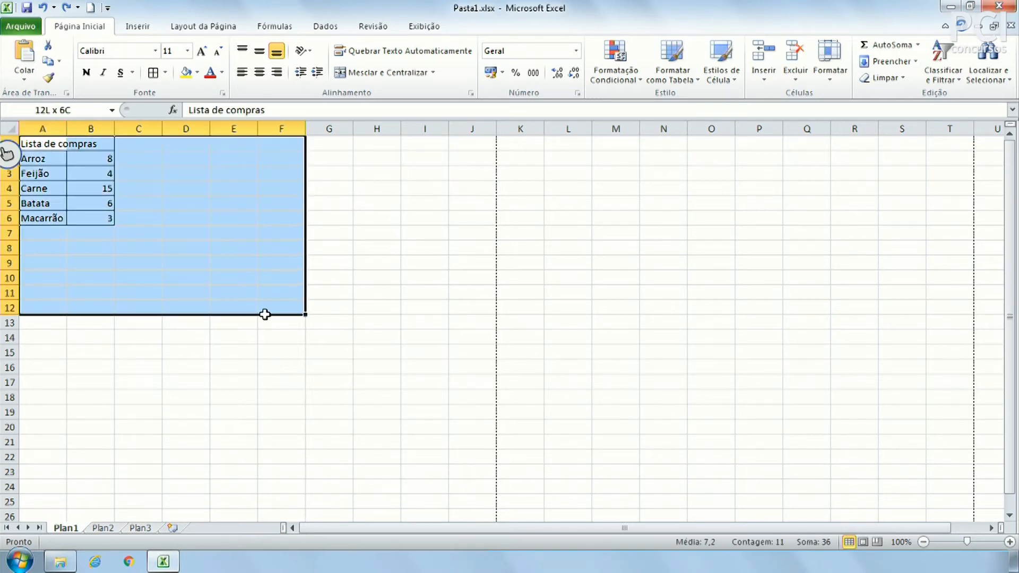
pyautogui.click(423, 305)
pyautogui.click(198, 192)
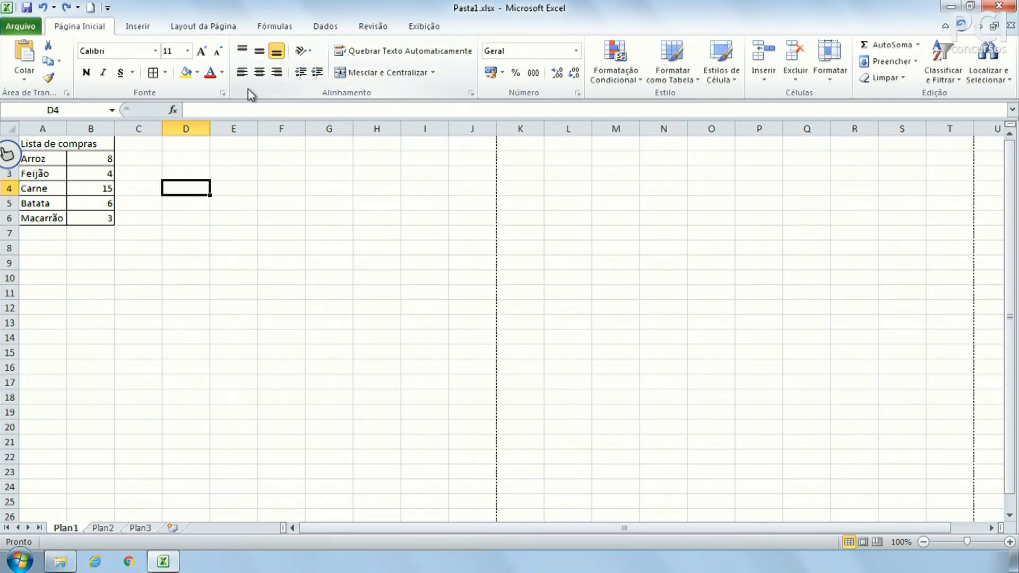
pyautogui.click(221, 234)
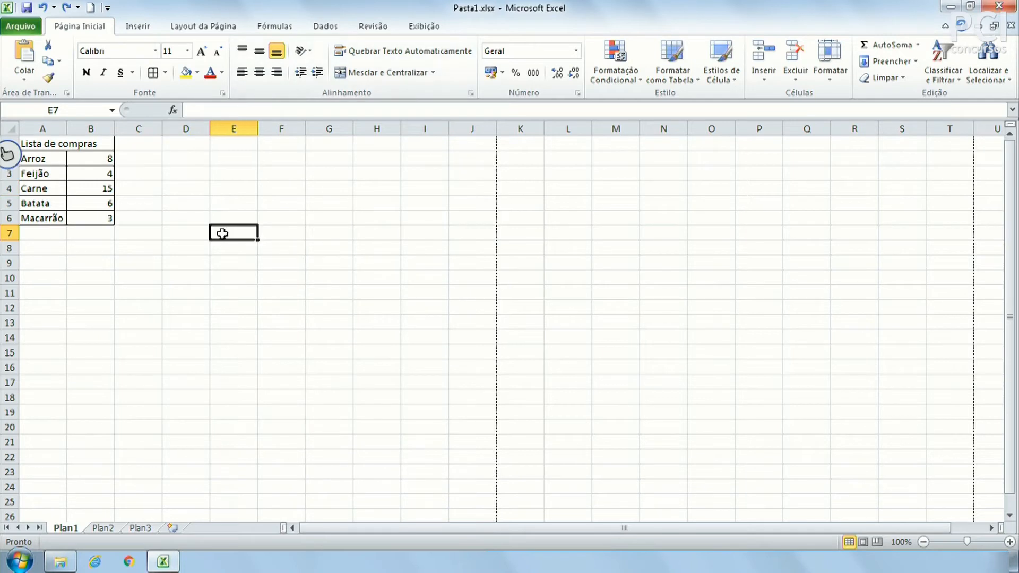
pyautogui.click(53, 128)
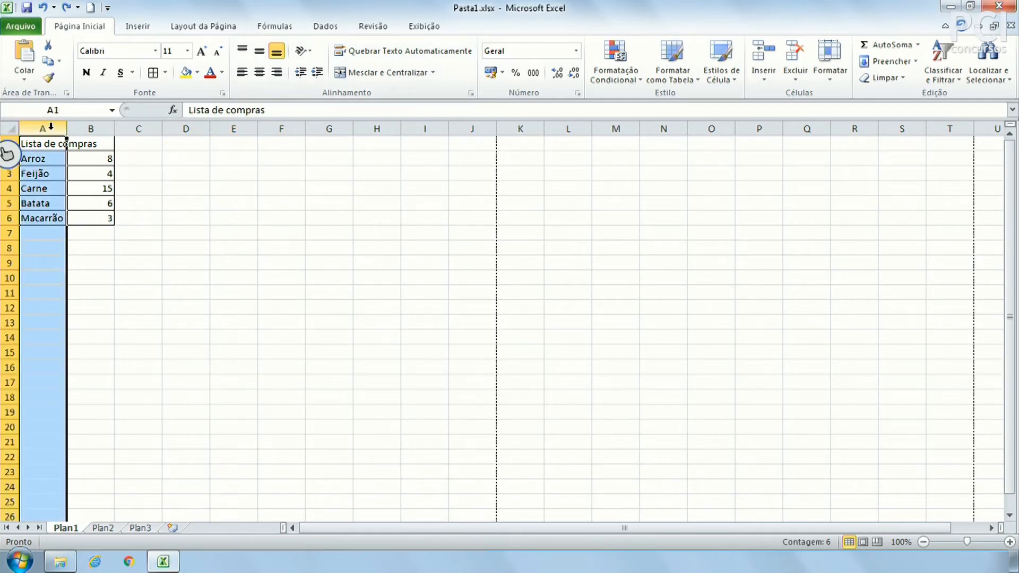
pyautogui.click(101, 130)
pyautogui.click(175, 187)
pyautogui.click(222, 306)
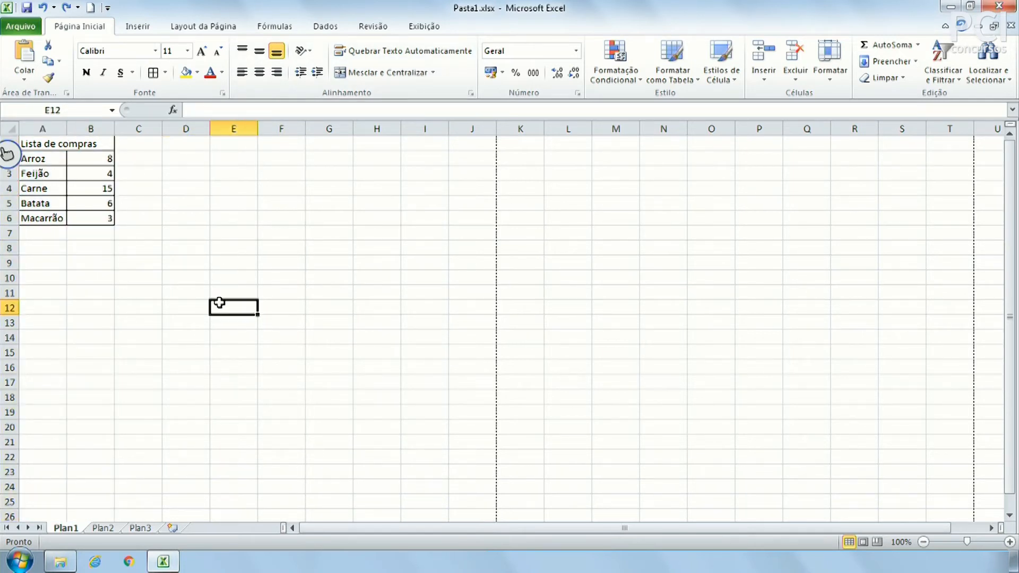
pyautogui.click(140, 320)
pyautogui.moveTo(47, 143); pyautogui.dragTo(387, 489)
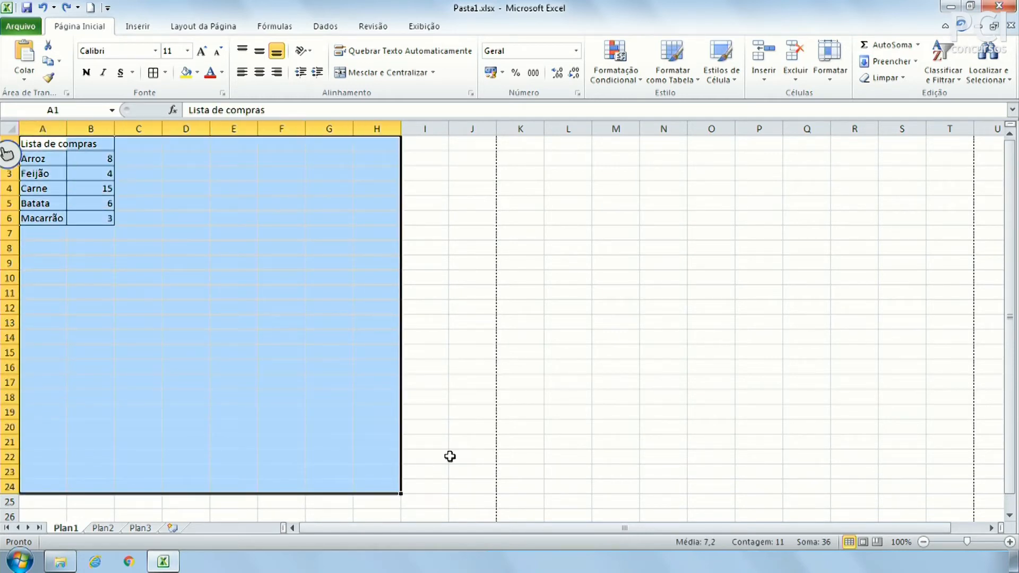
pyautogui.click(472, 427)
pyautogui.click(195, 162)
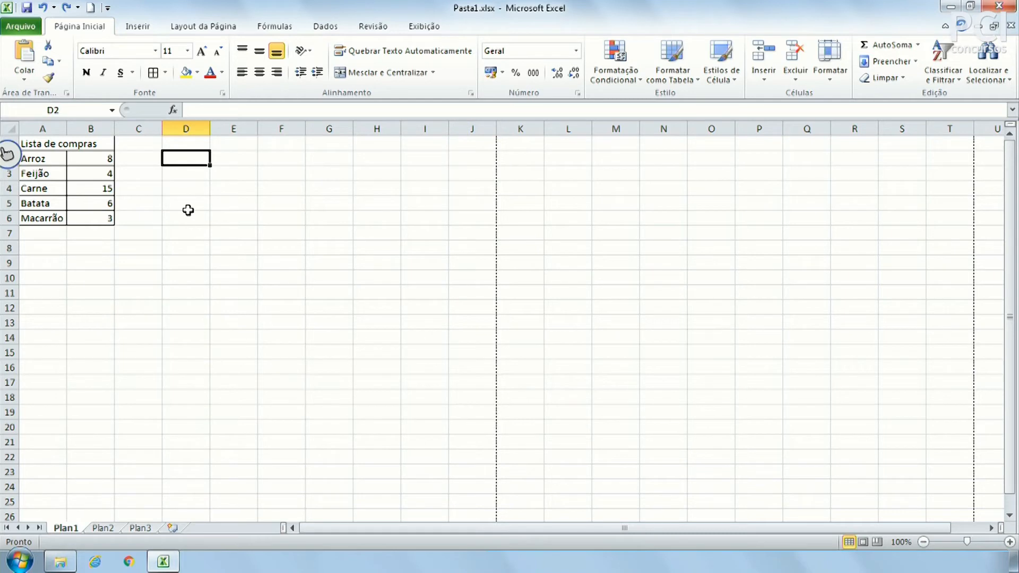
pyautogui.click(179, 242)
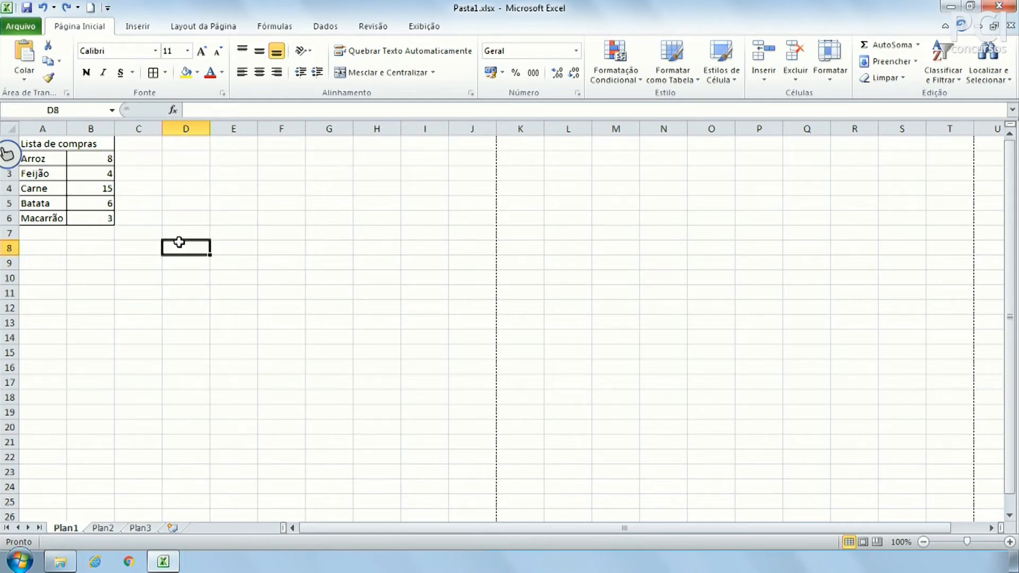
pyautogui.click(249, 252)
pyautogui.click(292, 251)
pyautogui.click(286, 264)
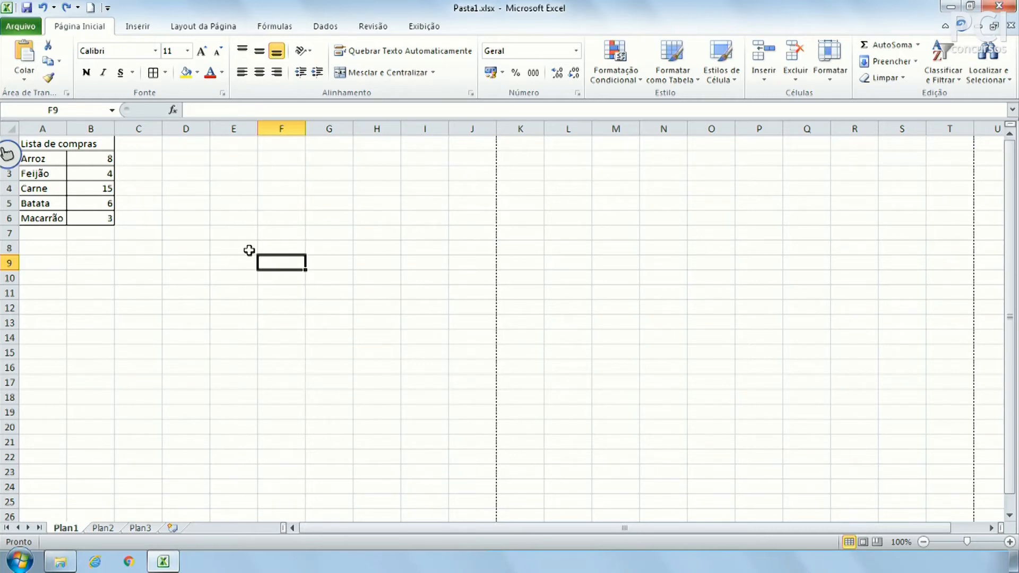
# Select column F and row 10 in turn, ending on their intersection, cell F10.
pyautogui.click(284, 125)
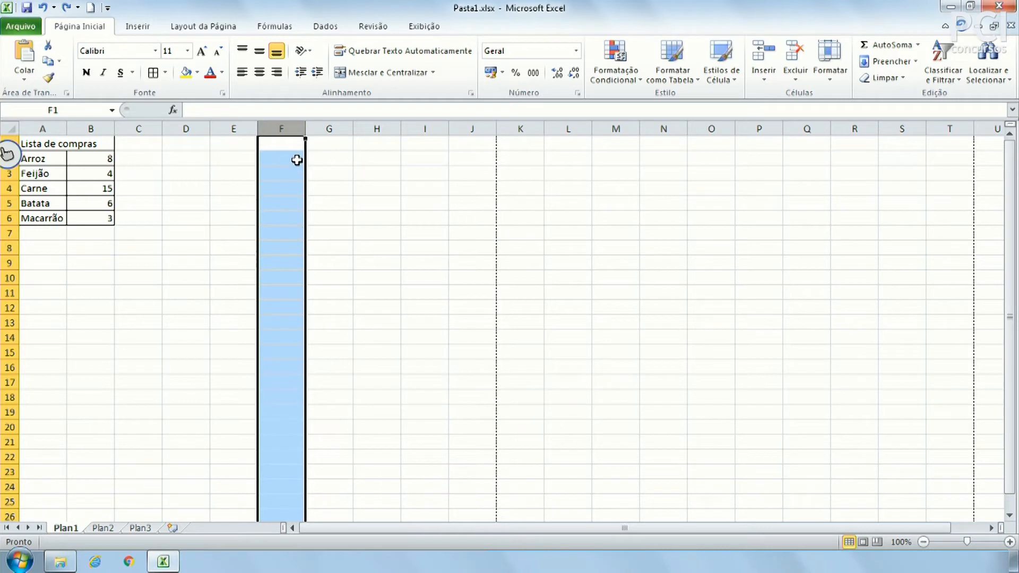
pyautogui.click(22, 277)
pyautogui.click(6, 278)
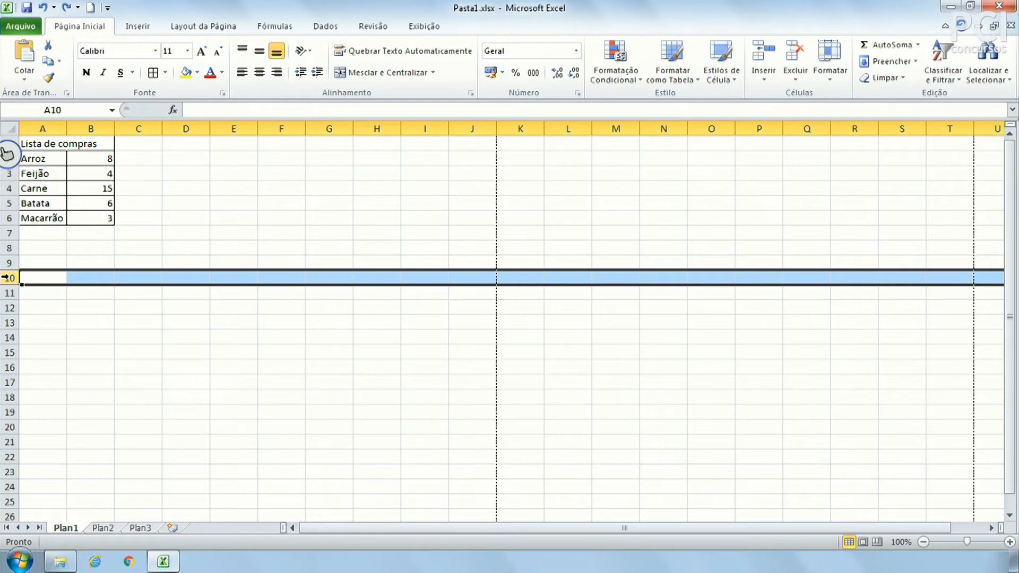
pyautogui.click(281, 278)
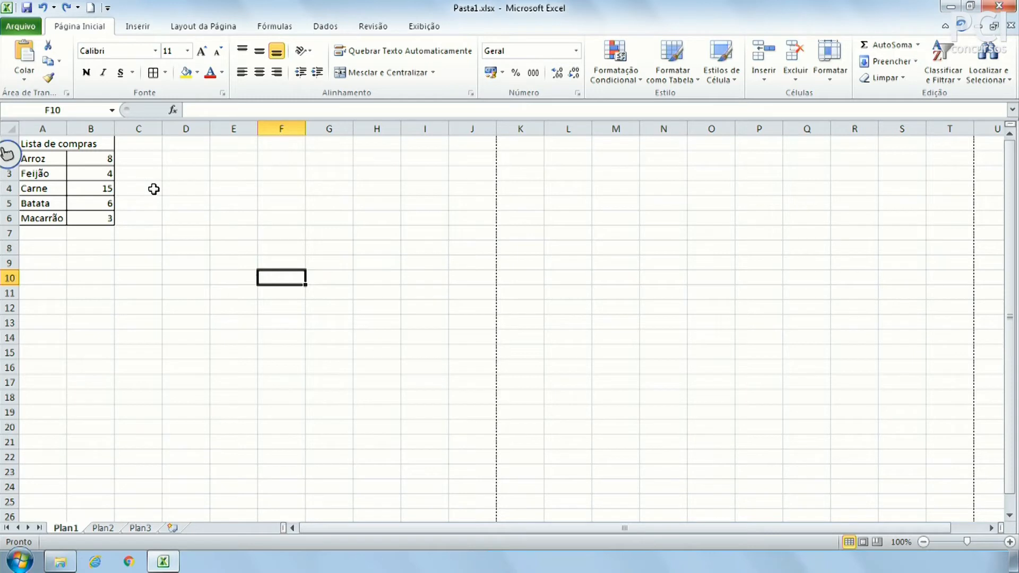
pyautogui.moveTo(125, 209); pyautogui.dragTo(175, 268)
pyautogui.click(287, 377)
pyautogui.moveTo(298, 293); pyautogui.dragTo(186, 234)
pyautogui.click(189, 172)
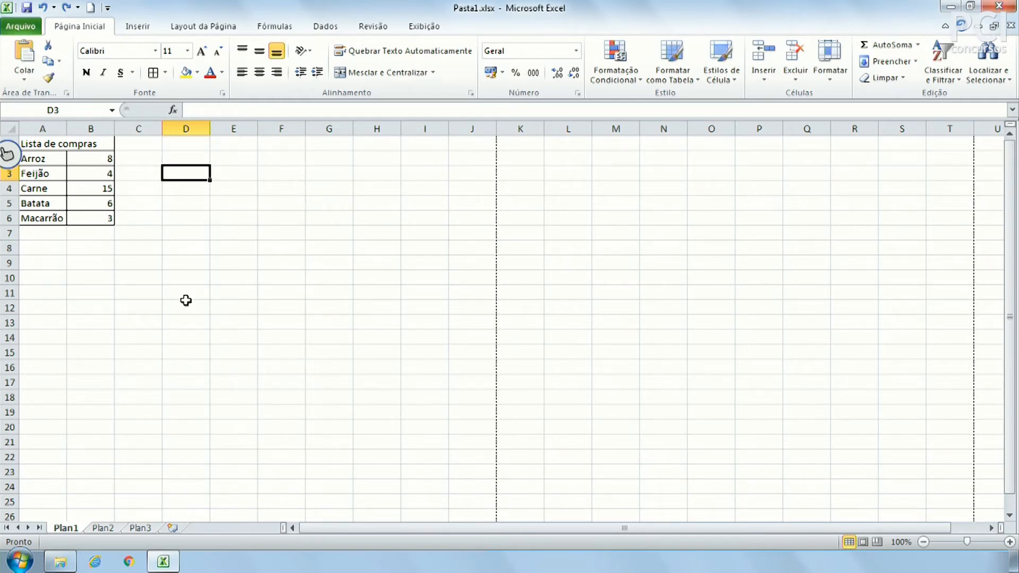
# Select the Feijão quantity cell B3 to check its cell reference.
pyautogui.click(89, 174)
pyautogui.click(48, 171)
pyautogui.click(164, 322)
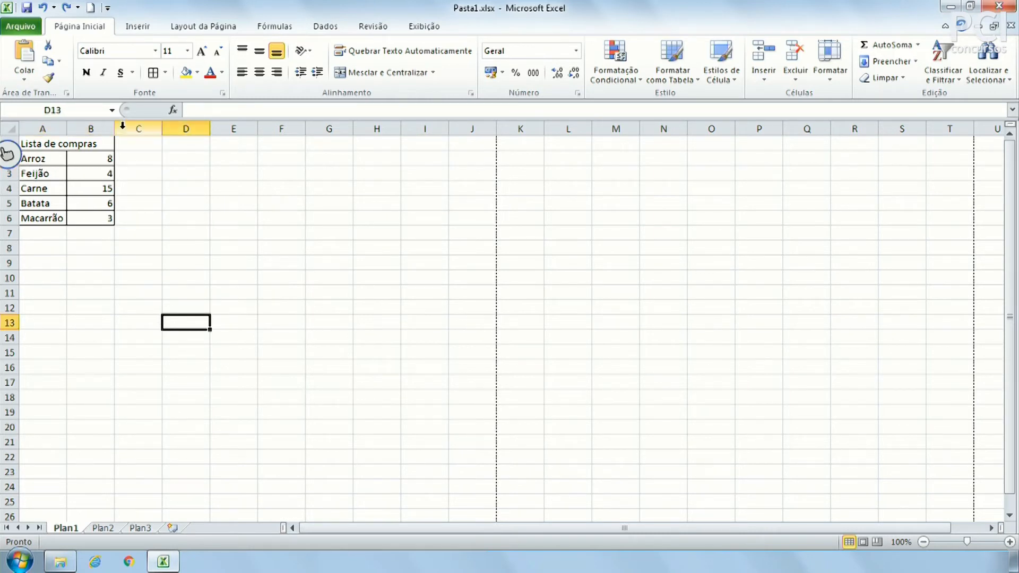
pyautogui.click(94, 171)
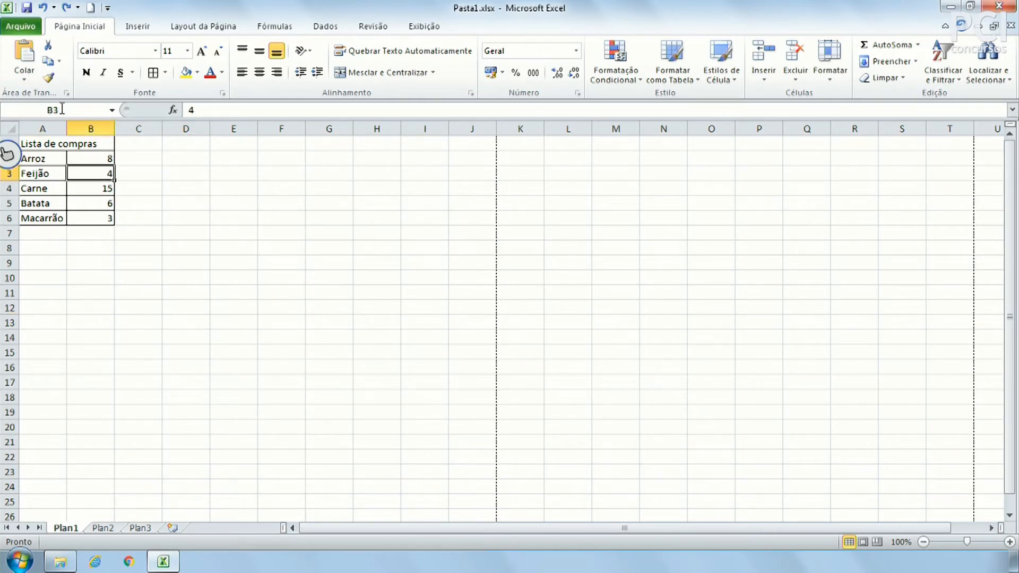
# Select the blank cells D10 and G7, and the cell ranges D3:F9 and A1:C11, to compare their references.
pyautogui.click(188, 279)
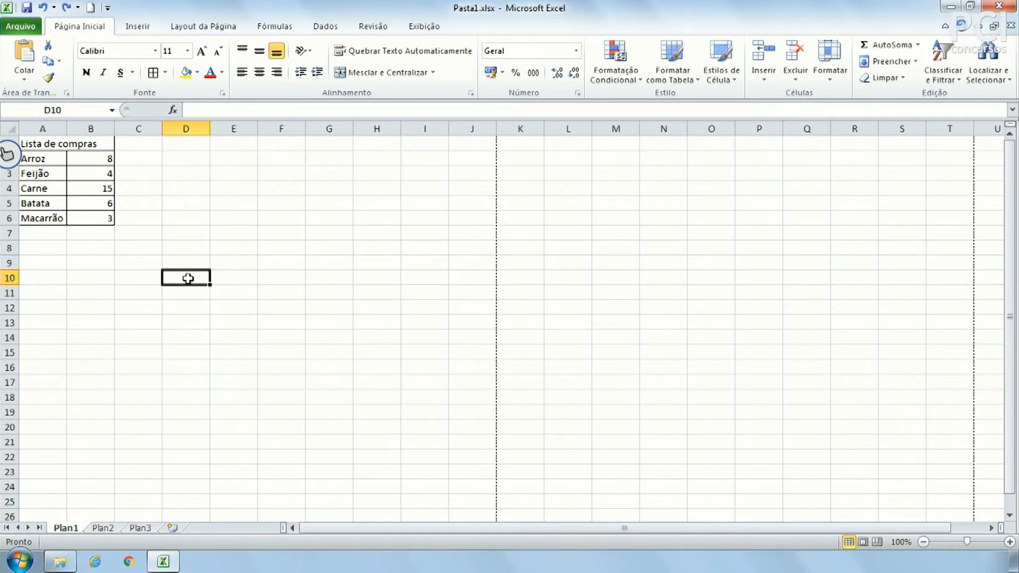
pyautogui.click(330, 231)
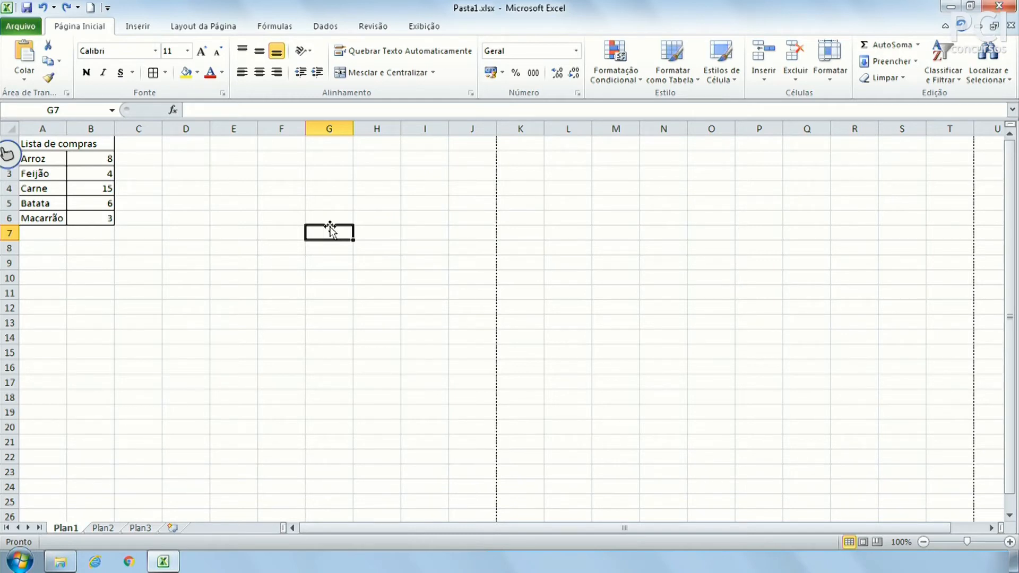
pyautogui.moveTo(177, 173); pyautogui.dragTo(277, 262)
pyautogui.moveTo(134, 141); pyautogui.dragTo(3, 290)
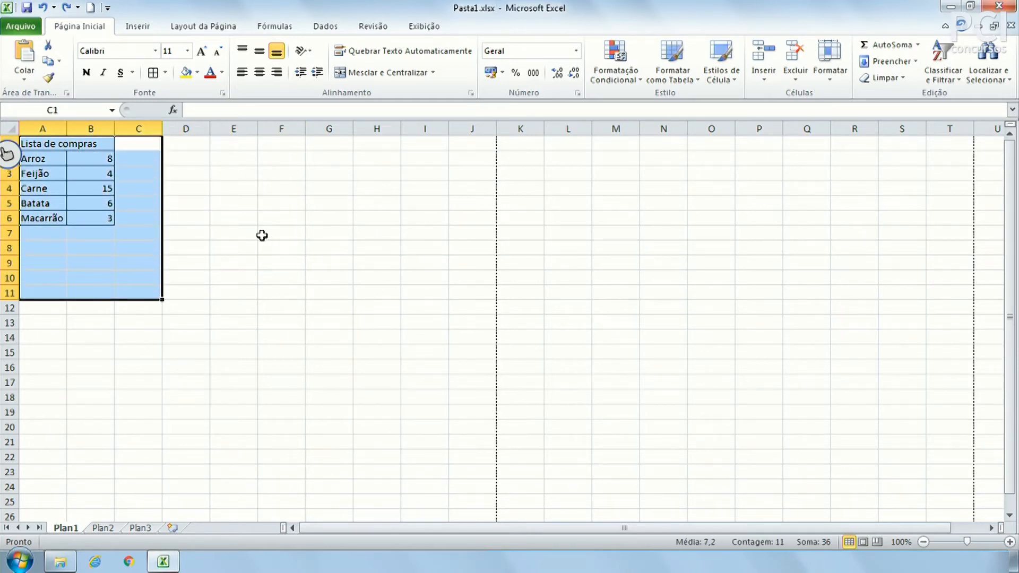
pyautogui.click(266, 219)
# Move the empty cell D4 to G10 by its border.
pyautogui.click(171, 185)
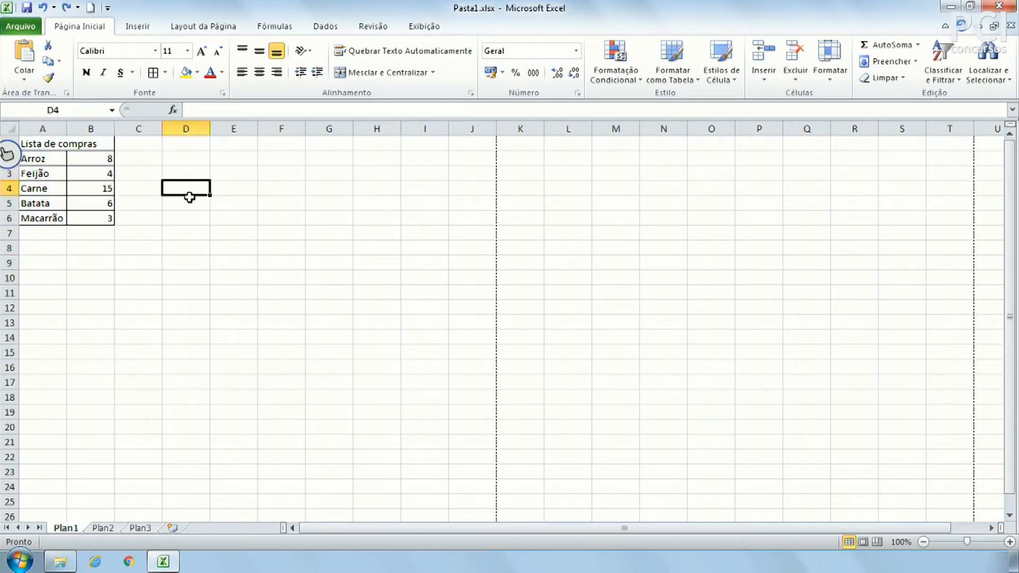
pyautogui.moveTo(191, 197); pyautogui.dragTo(349, 279)
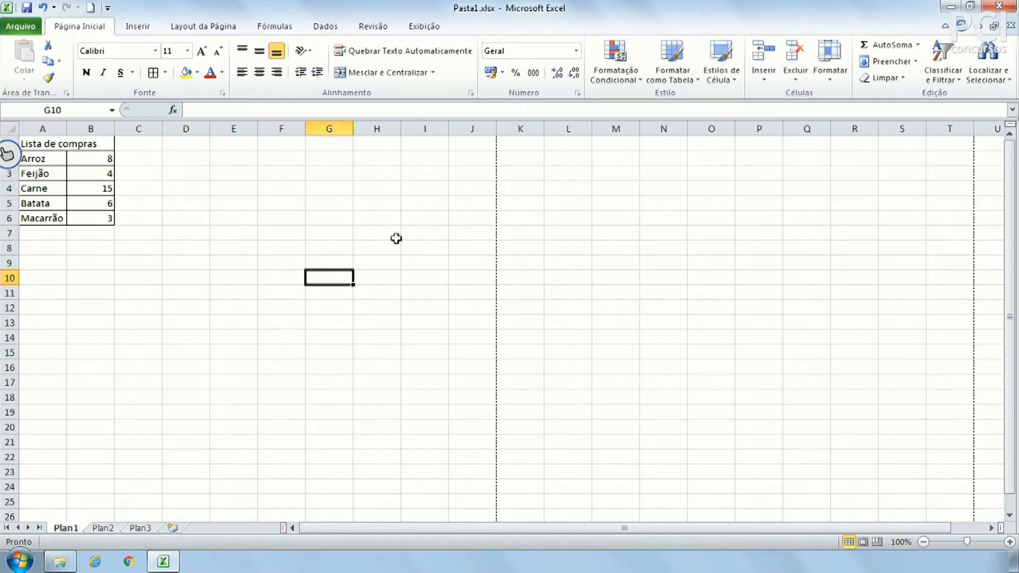
pyautogui.click(344, 247)
pyautogui.click(318, 272)
pyautogui.click(276, 200)
# Move the Macarrão quantity from B6 to F8, and return it to B6.
pyautogui.click(87, 218)
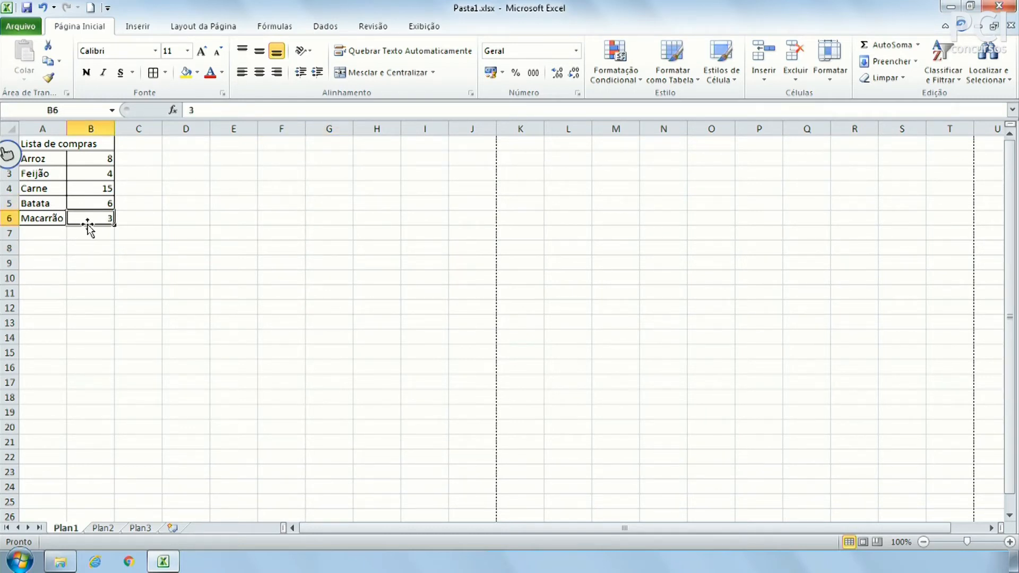
pyautogui.moveTo(88, 226)
pyautogui.mouseDown()
pyautogui.moveTo(95, 236)
pyautogui.moveTo(98, 212)
pyautogui.mouseUp()
pyautogui.moveTo(98, 223); pyautogui.dragTo(317, 266)
pyautogui.click(341, 331)
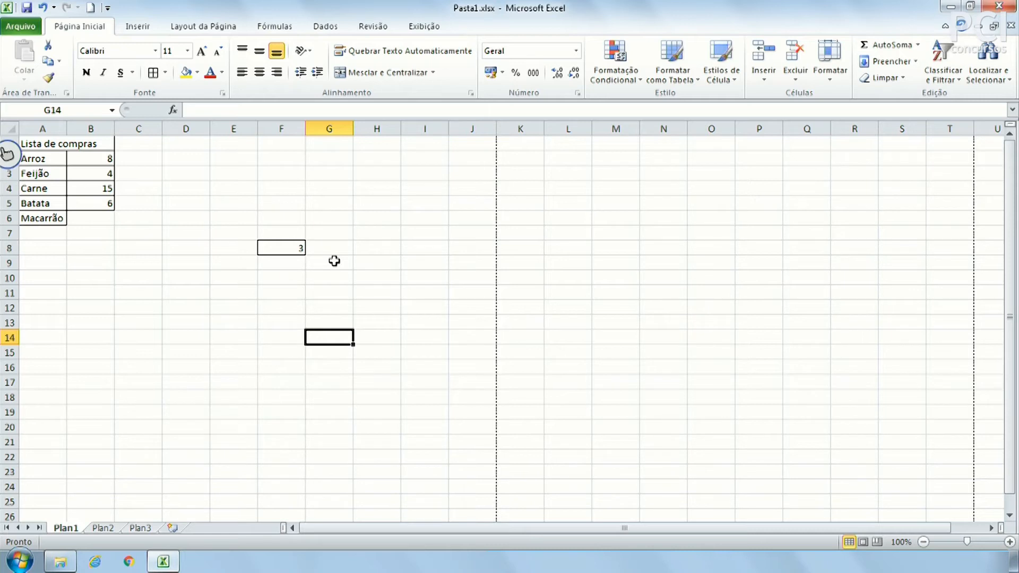
pyautogui.moveTo(285, 241); pyautogui.dragTo(94, 210)
pyautogui.click(212, 187)
# Copy the Macarrão quantity in B6 and paste it with its formatting into F6.
pyautogui.click(96, 216)
pyautogui.hotkey('ctrl', 'c')
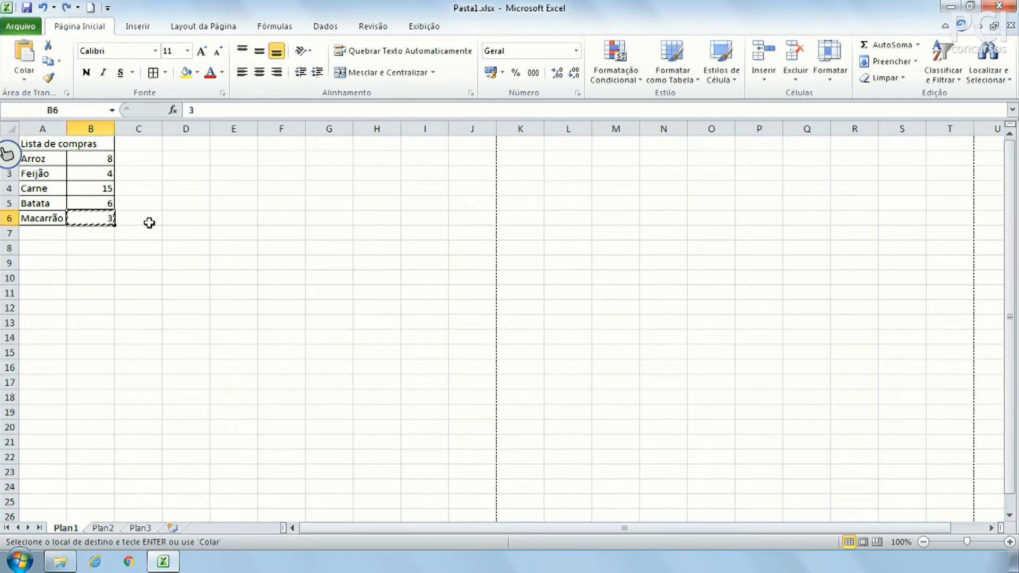
pyautogui.click(297, 220)
pyautogui.hotkey('ctrl', 'v')
pyautogui.click(460, 302)
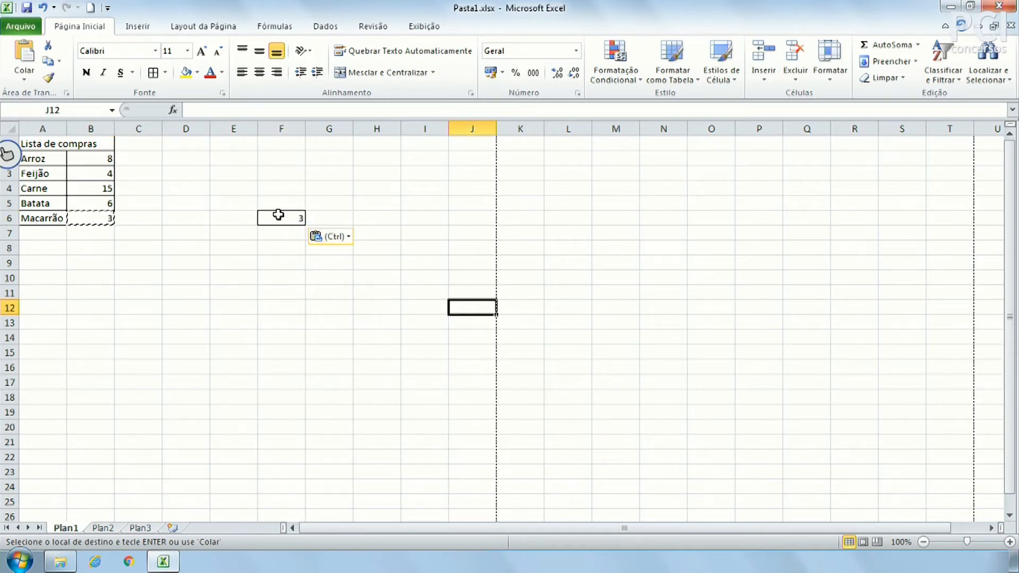
# Change the pasted copy in F6 to values only, using its paste options.
pyautogui.click(342, 238)
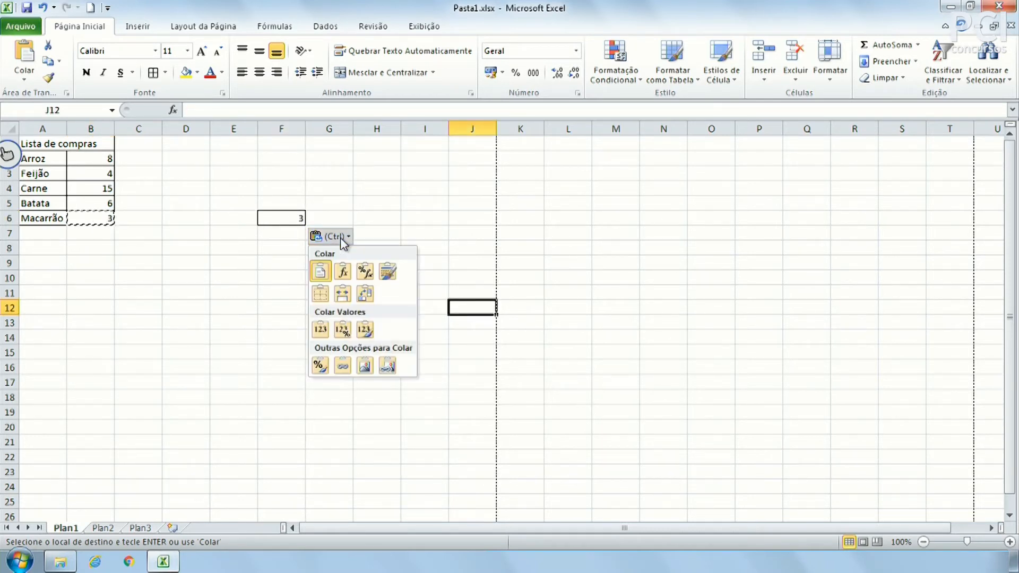
pyautogui.click(320, 333)
pyautogui.click(405, 192)
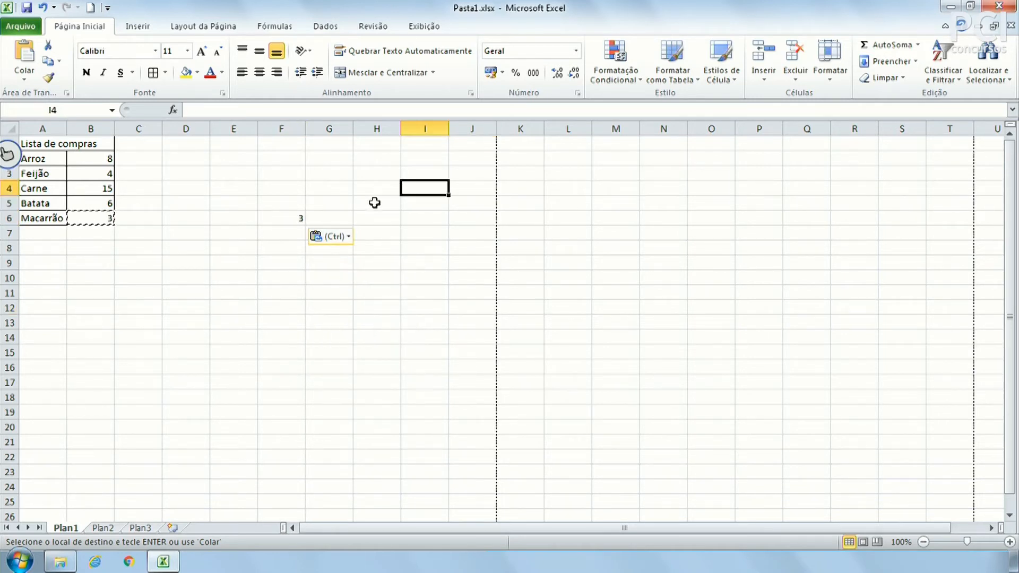
# Undo the paste into F6 and cancel the pending copy of B6.
pyautogui.click(298, 199)
pyautogui.hotkey('ctrl', 'z')
pyautogui.click(228, 175)
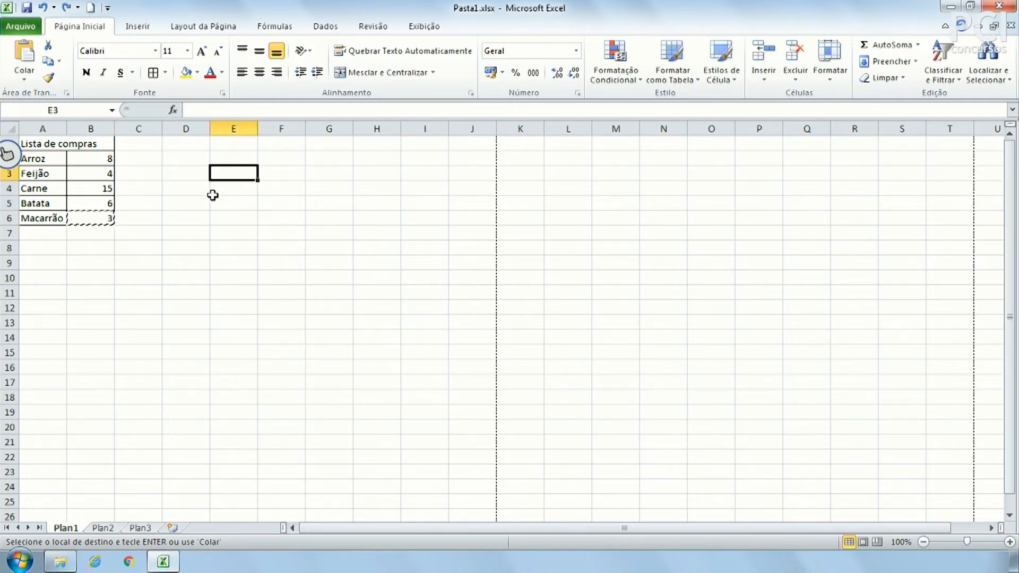
pyautogui.press('Escape')
pyautogui.click(157, 243)
# Copy the Macarrão quantity in B6, examine the Colar options for cell E6, and cancel without pasting.
pyautogui.click(86, 218)
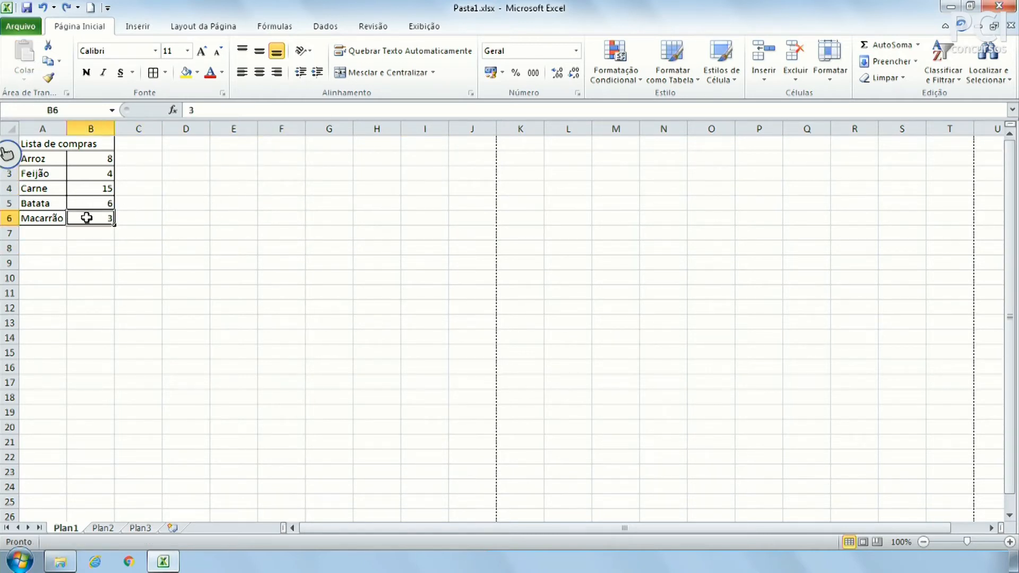
pyautogui.hotkey('ctrl', 'c')
pyautogui.click(224, 219)
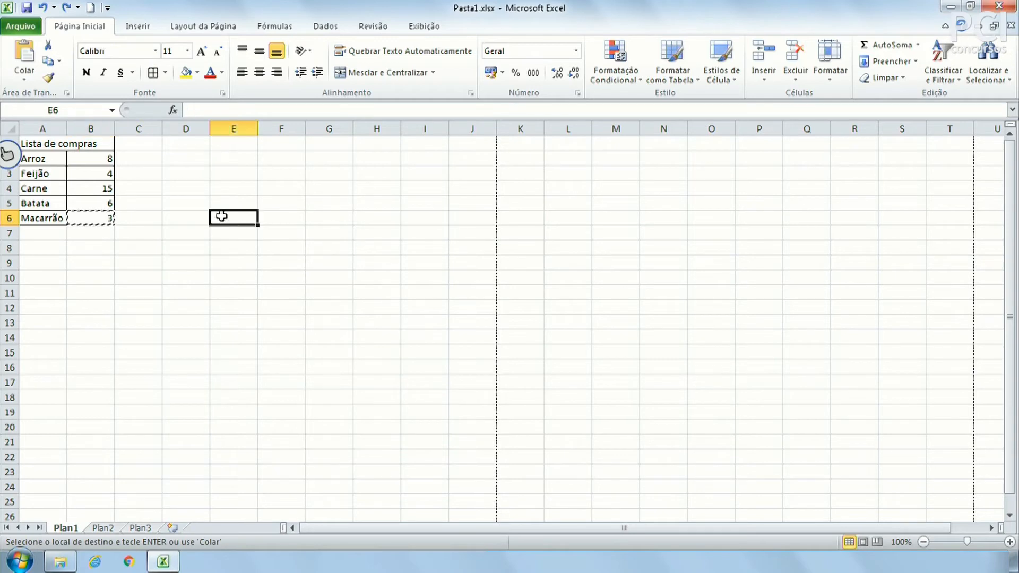
pyautogui.click(24, 75)
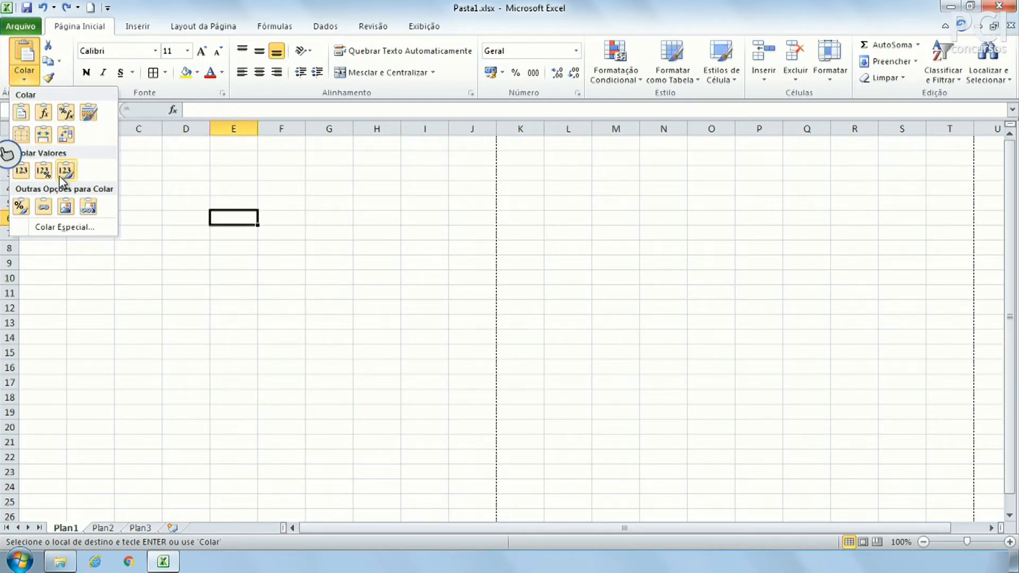
pyautogui.click(263, 176)
pyautogui.click(225, 188)
pyautogui.press('Escape')
pyautogui.click(242, 217)
pyautogui.click(235, 194)
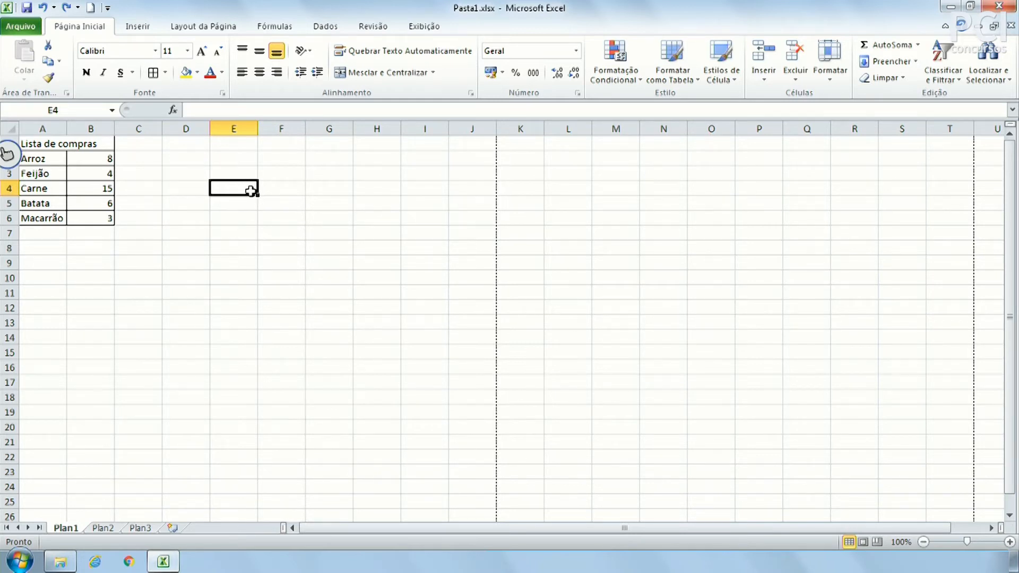
# Enter 1 in cell E1.
pyautogui.click(280, 187)
pyautogui.click(227, 140)
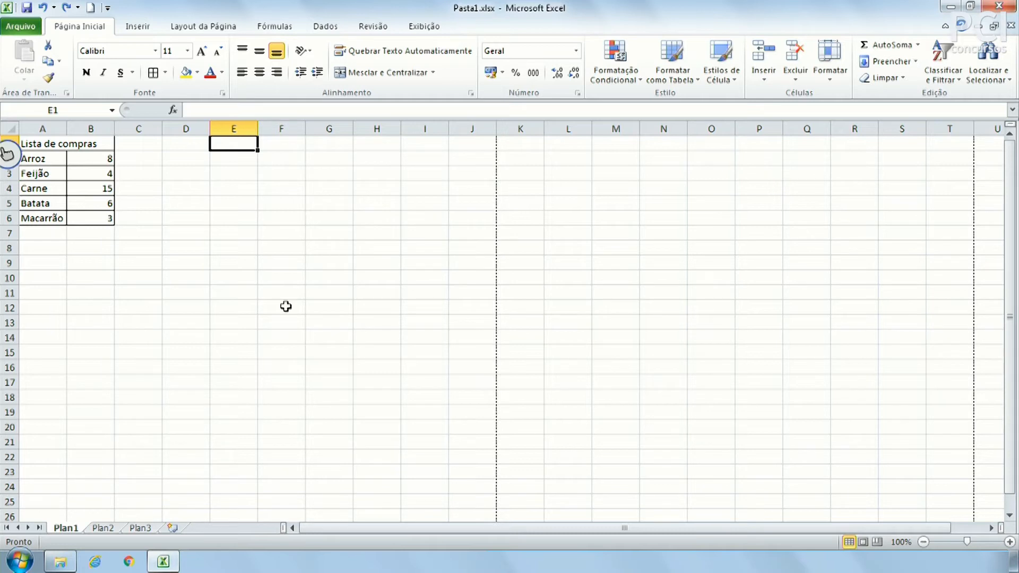
pyautogui.write('1')
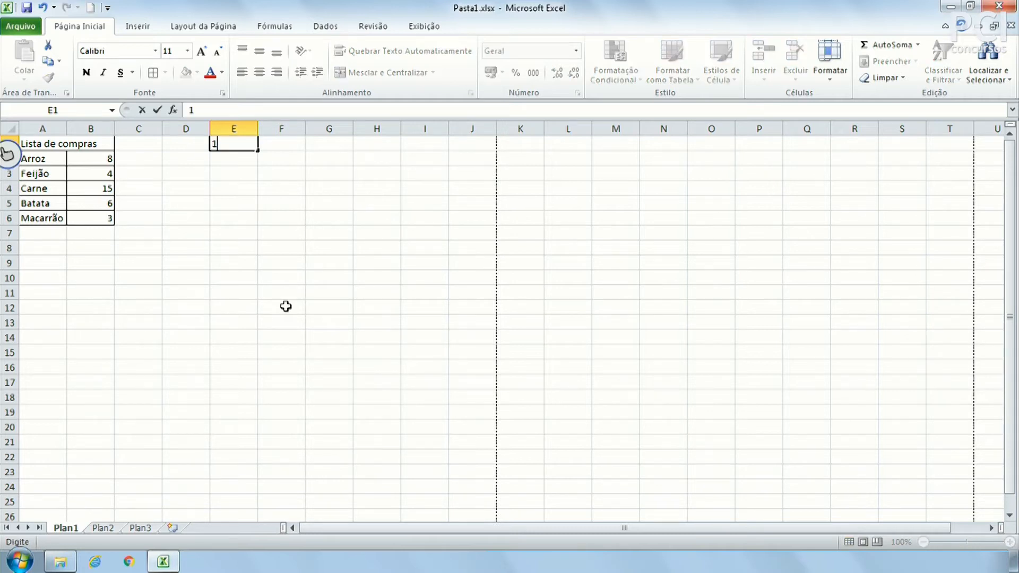
pyautogui.press('Return')
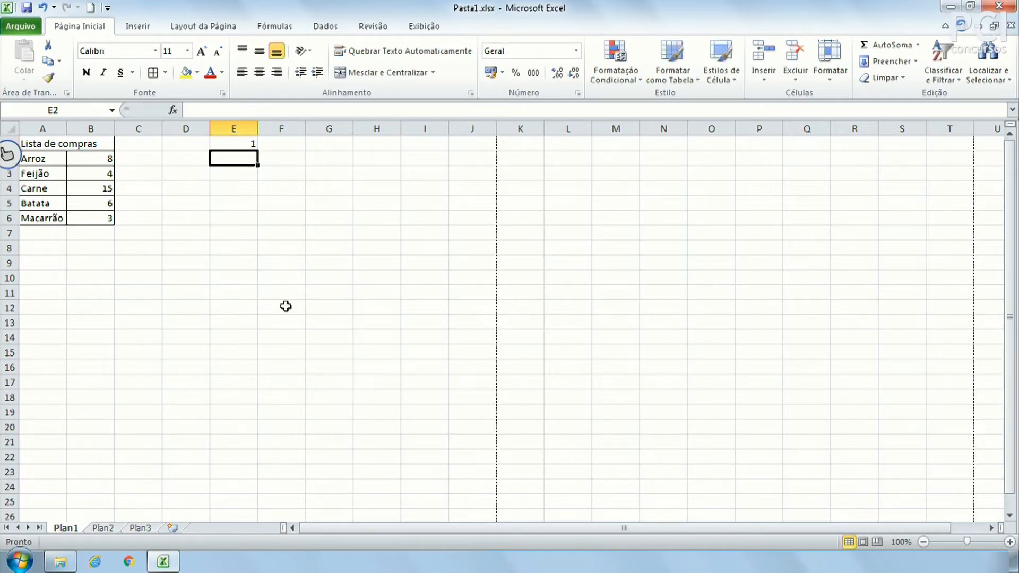
# Fill the value of E1 down through E15 with the fill handle.
pyautogui.click(239, 144)
pyautogui.moveTo(237, 154); pyautogui.dragTo(232, 352)
pyautogui.click(329, 247)
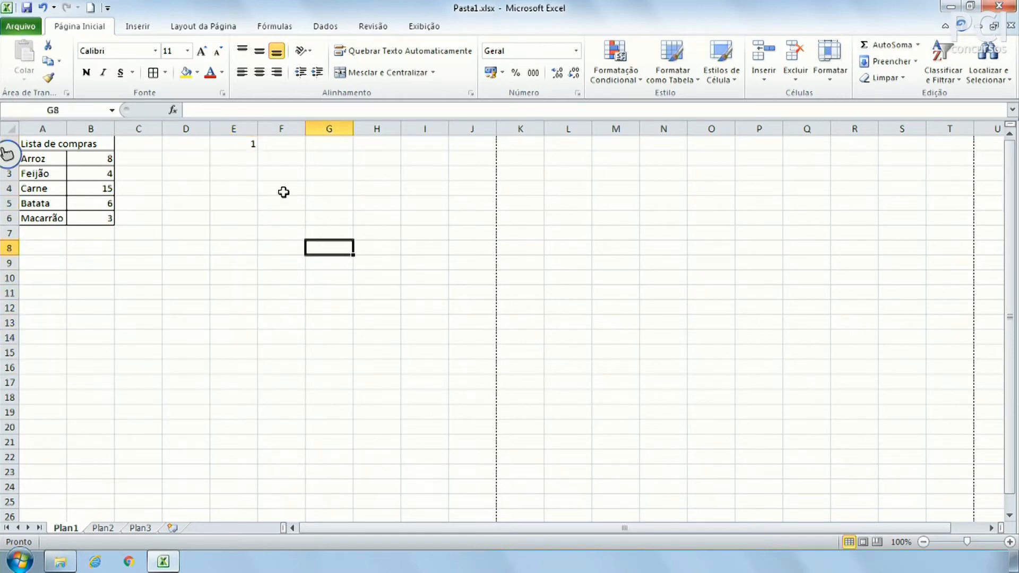
pyautogui.click(229, 148)
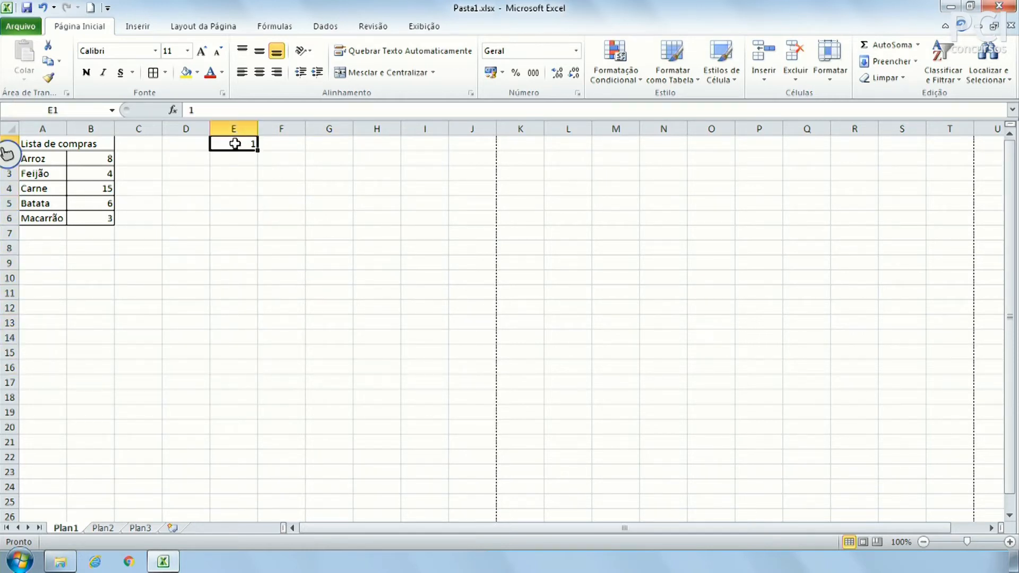
pyautogui.moveTo(258, 161); pyautogui.dragTo(251, 361)
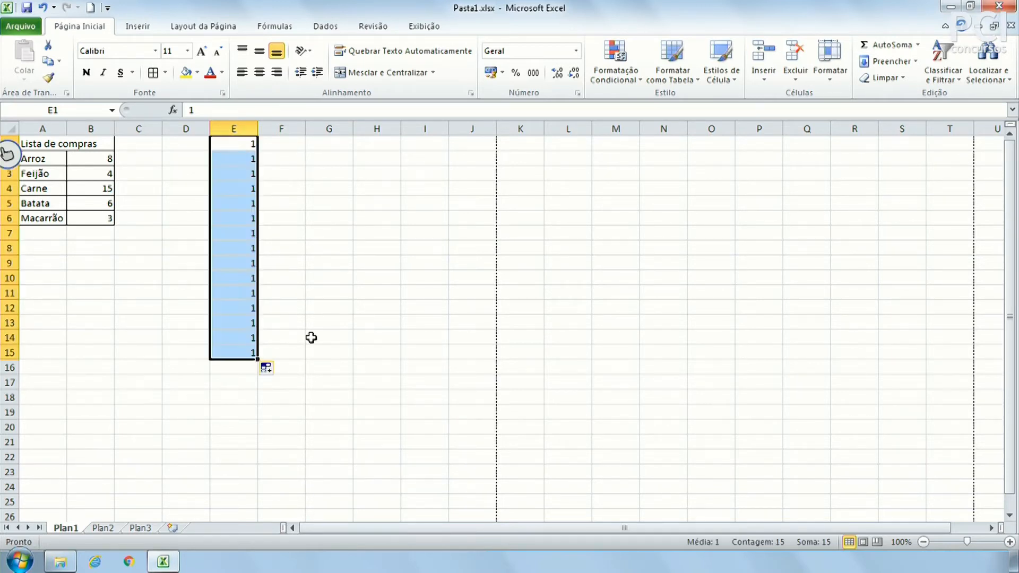
pyautogui.click(394, 308)
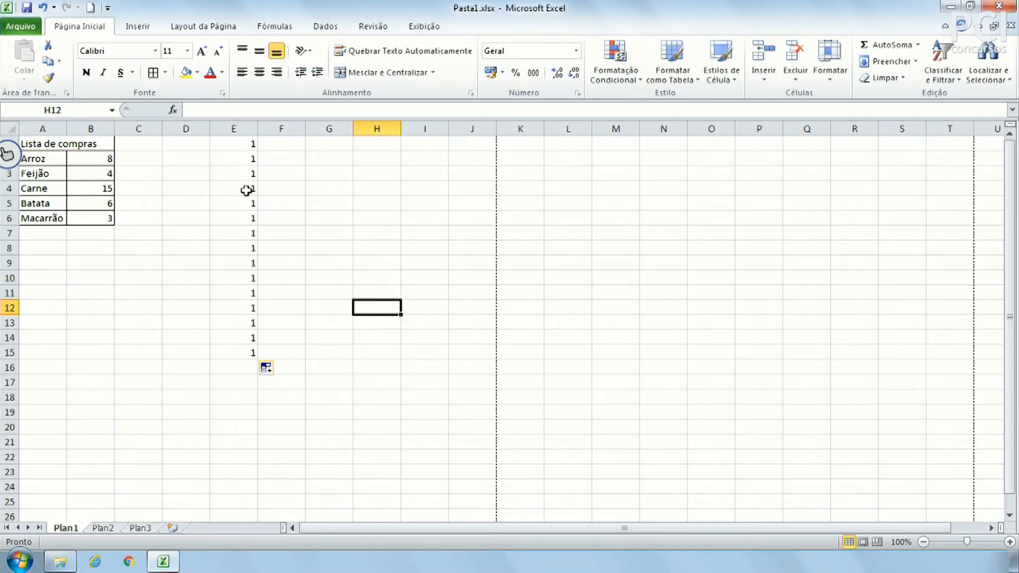
# Switch the E1:E15 fill to Preencher Série in the AutoFill options.
pyautogui.click(271, 369)
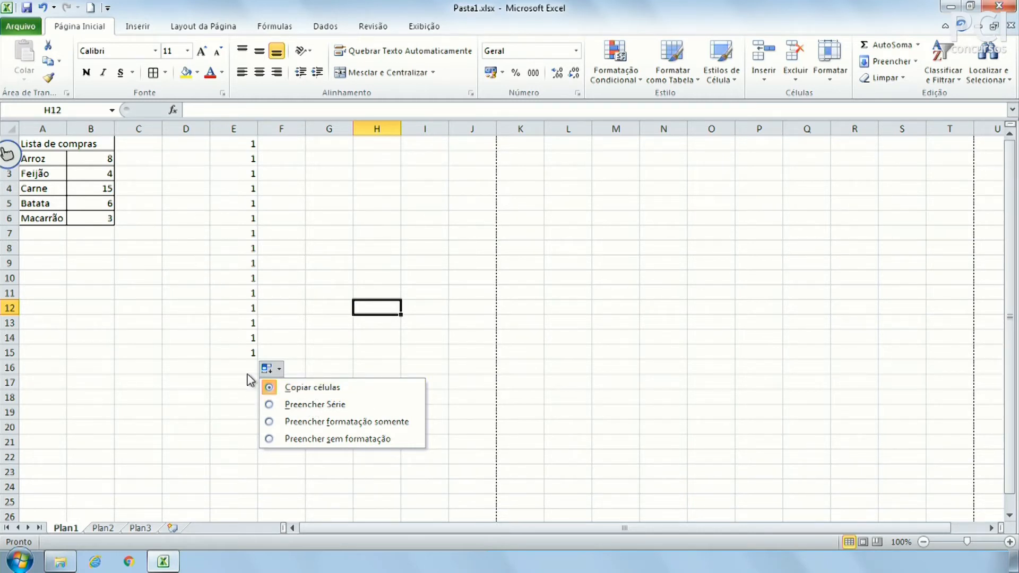
pyautogui.click(315, 405)
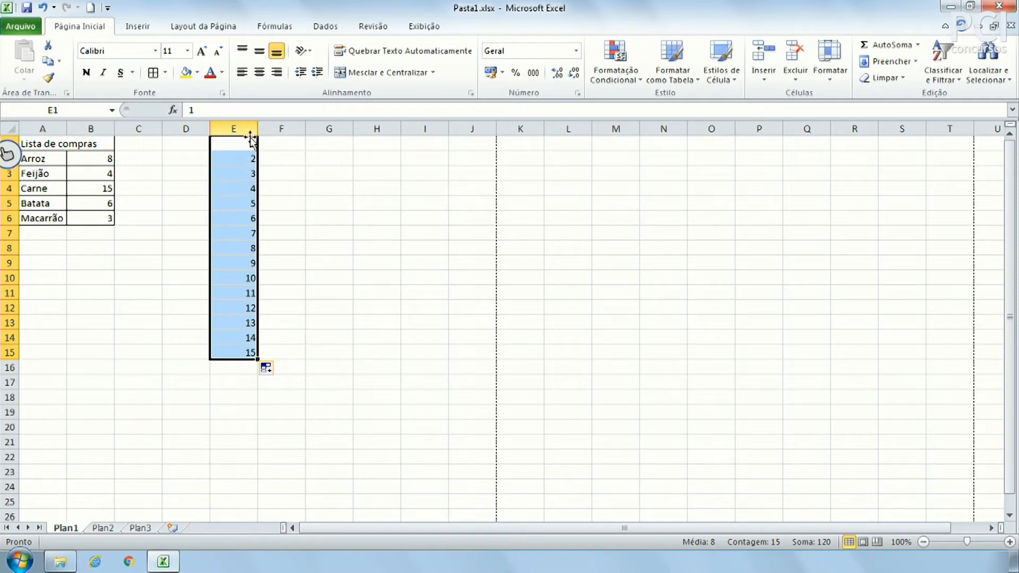
pyautogui.click(269, 372)
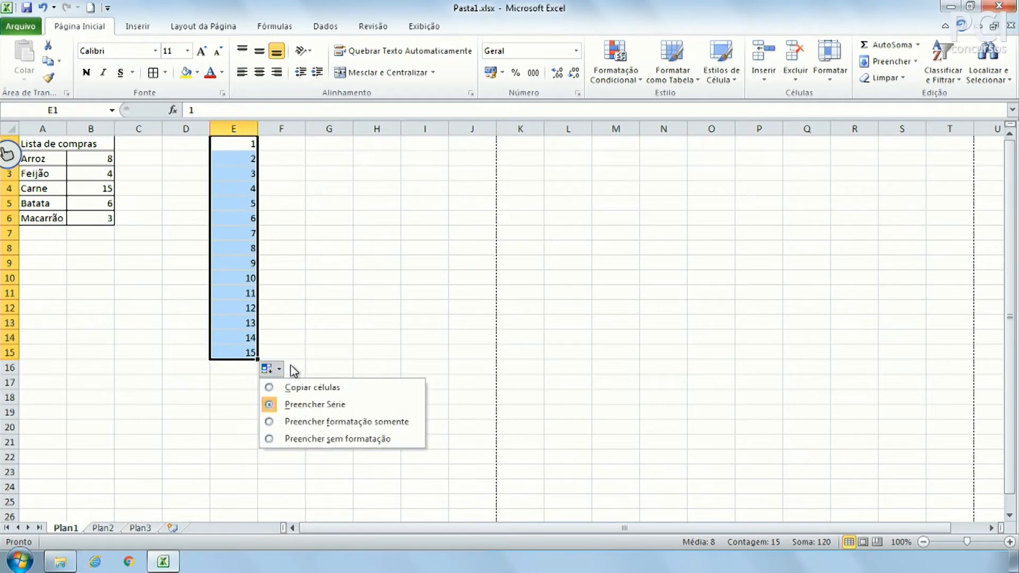
pyautogui.click(301, 341)
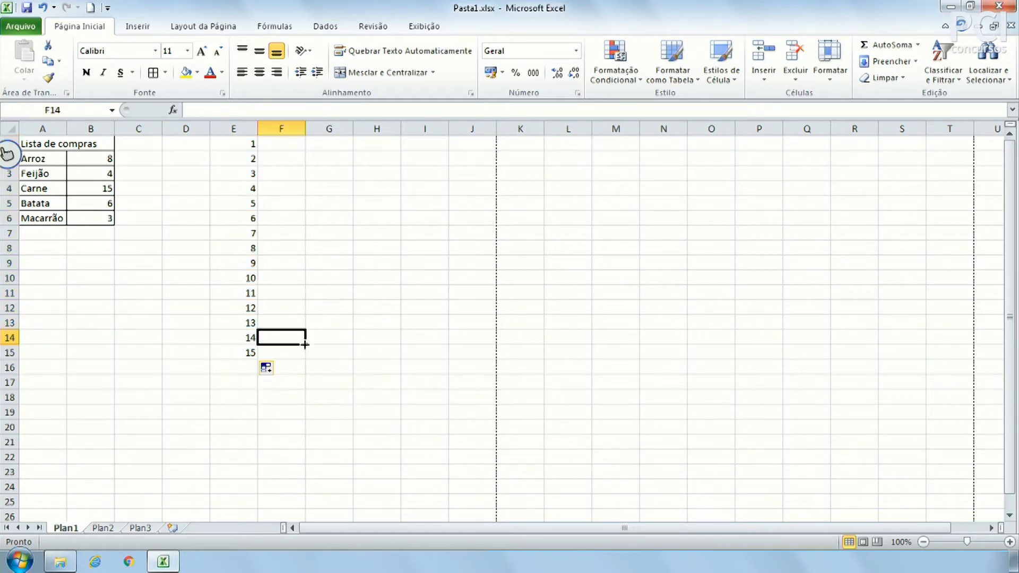
# Switch the E1:E15 fill to Preencher sem formatação in the AutoFill options.
pyautogui.click(274, 370)
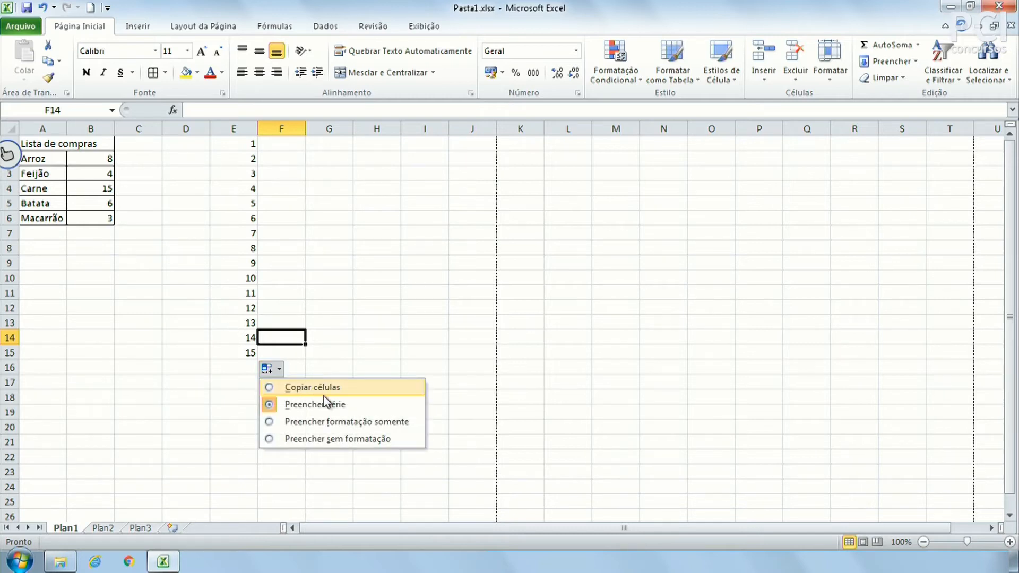
pyautogui.click(341, 439)
pyautogui.click(343, 281)
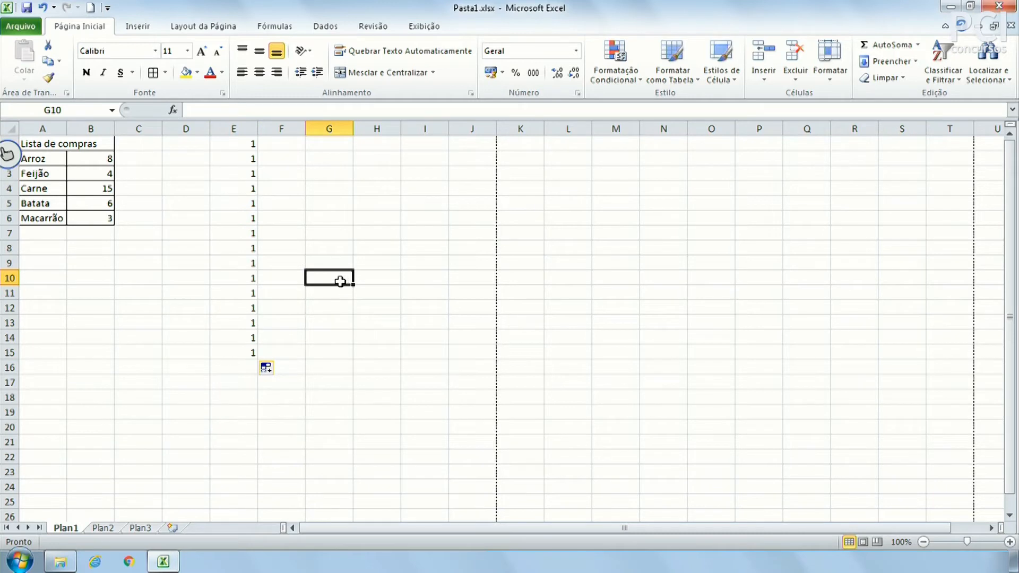
# Undo the fill of column E, leaving only the value in E1.
pyautogui.hotkey('ctrl', 'z')
pyautogui.click(341, 192)
# Enter 3 in cell E2.
pyautogui.click(241, 157)
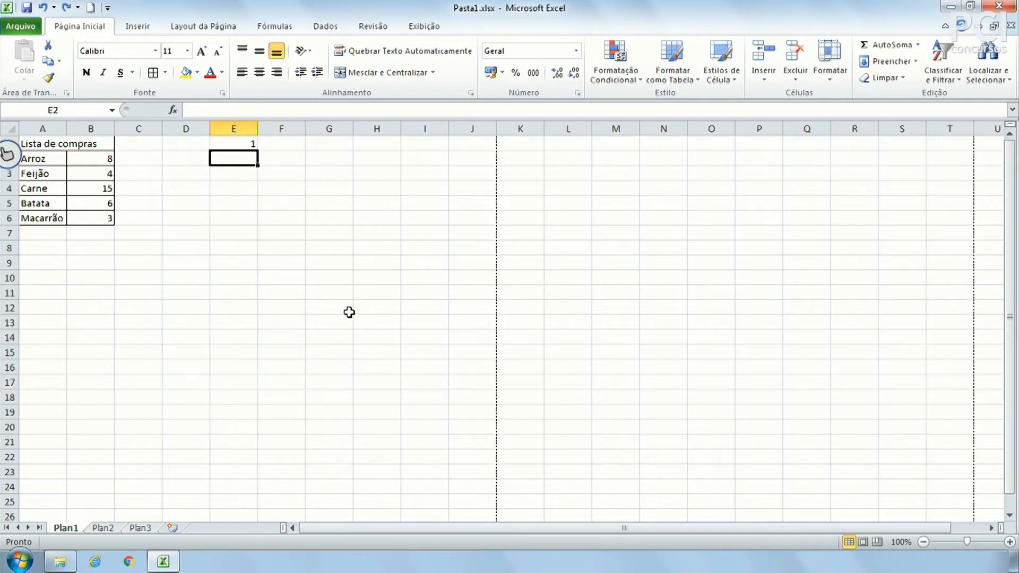
pyautogui.write('3')
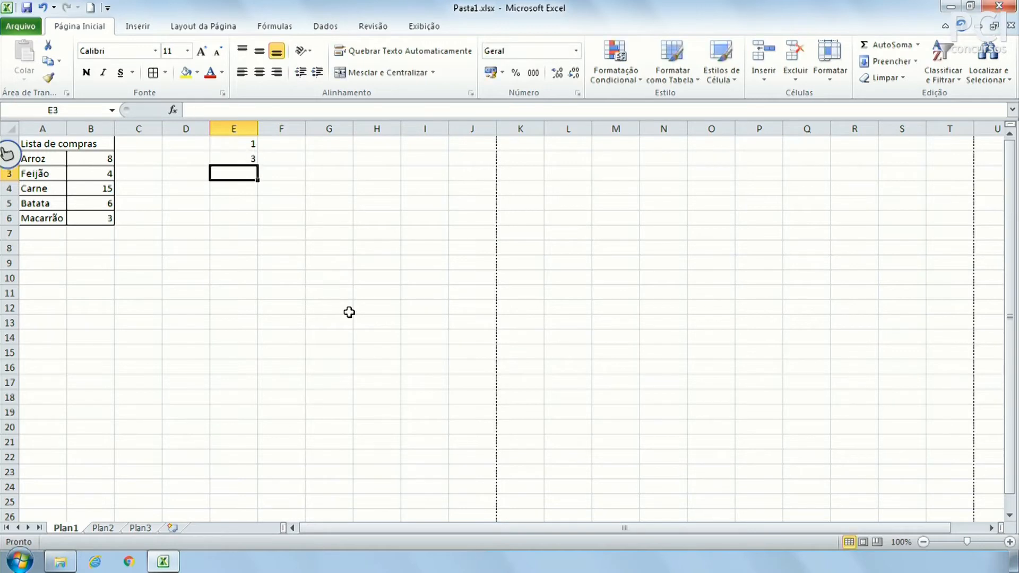
pyautogui.click(349, 312)
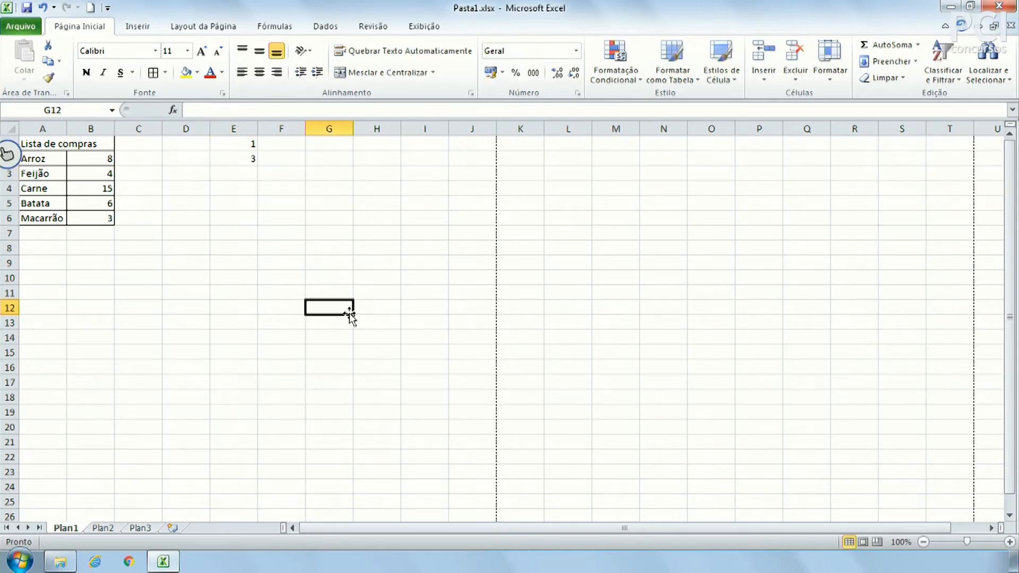
# Extend the two-number pattern in E1:E2 down through E20 with the fill handle.
pyautogui.click(246, 140)
pyautogui.moveTo(247, 140); pyautogui.dragTo(244, 161)
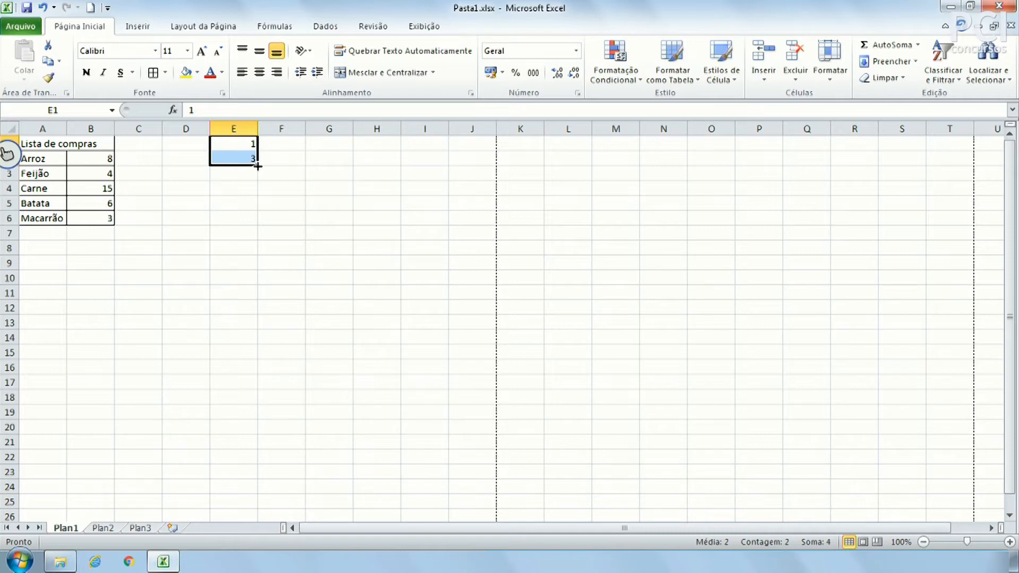
pyautogui.moveTo(258, 166); pyautogui.dragTo(257, 165)
pyautogui.moveTo(260, 164); pyautogui.dragTo(229, 426)
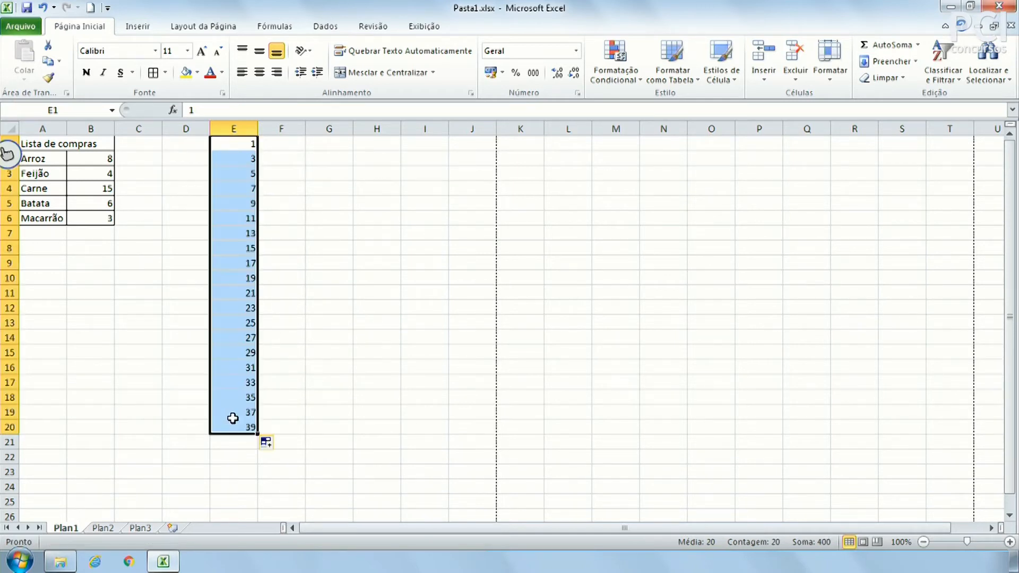
pyautogui.click(396, 284)
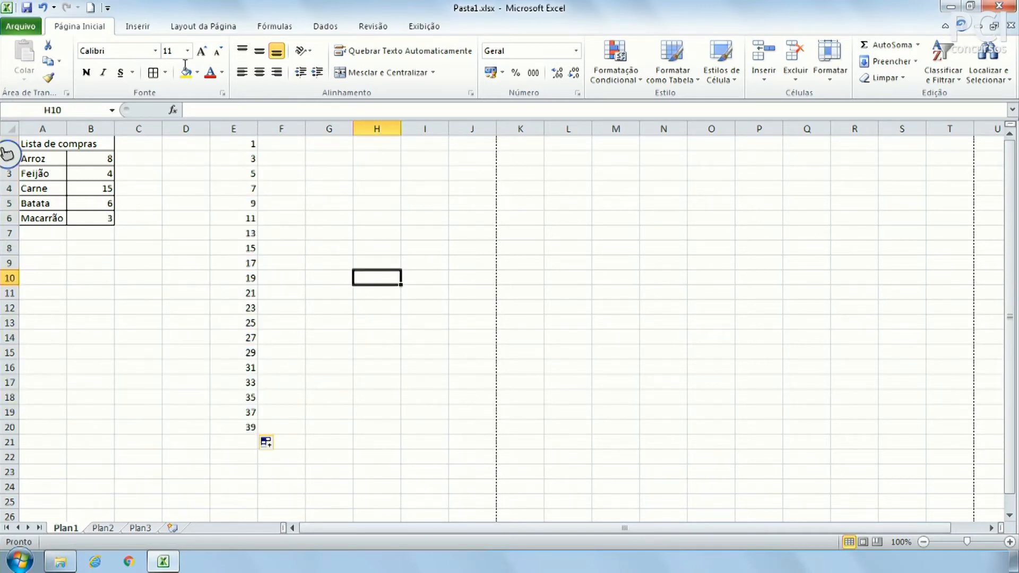
# Clear the number series from cells E1:E20.
pyautogui.moveTo(241, 144); pyautogui.dragTo(219, 432)
pyautogui.click(313, 378)
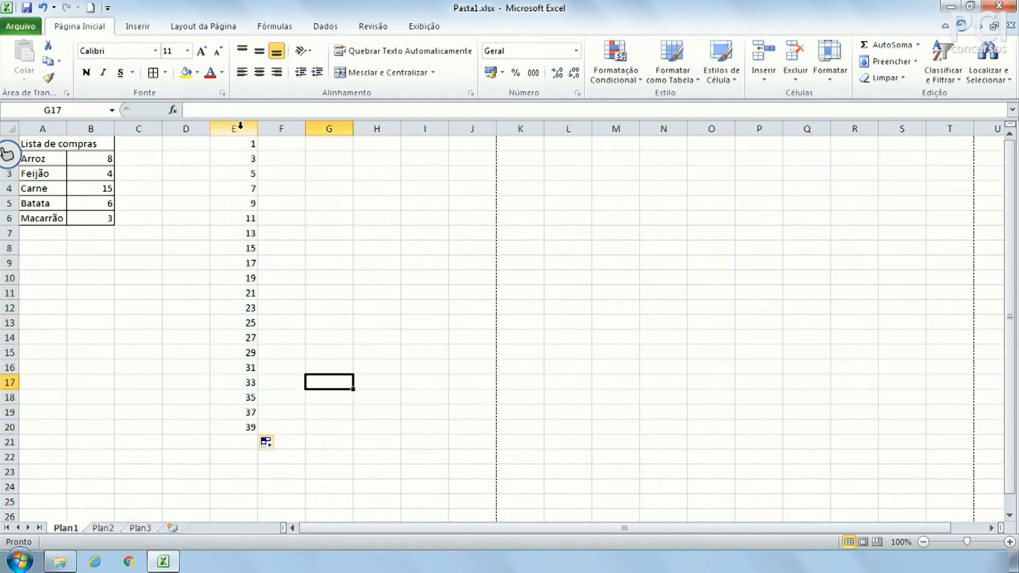
pyautogui.moveTo(228, 144); pyautogui.dragTo(222, 429)
pyautogui.press('Delete')
pyautogui.click(359, 229)
# Enter the date 02/07/2019 in cell E1.
pyautogui.click(227, 139)
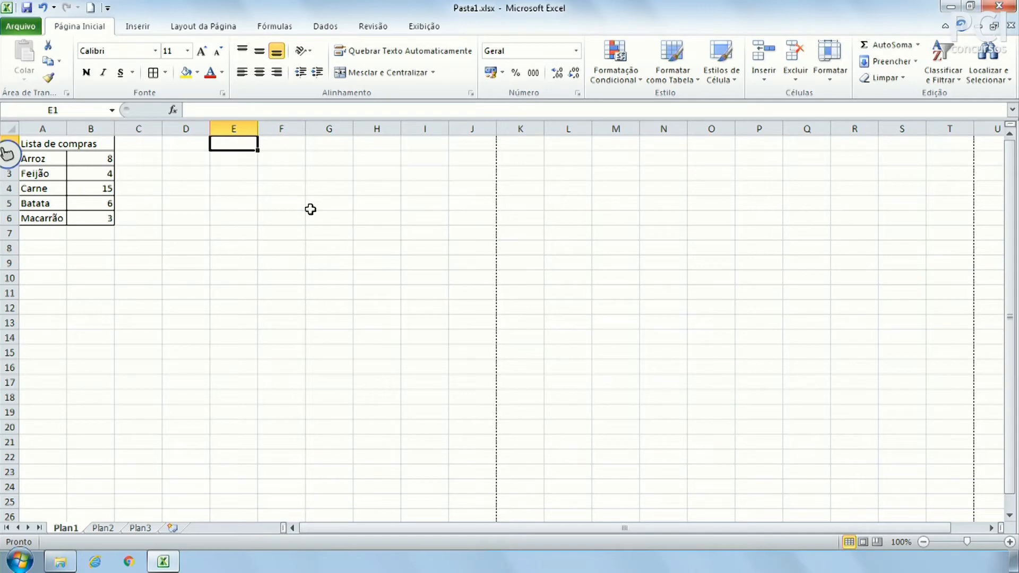
pyautogui.write('02/07')
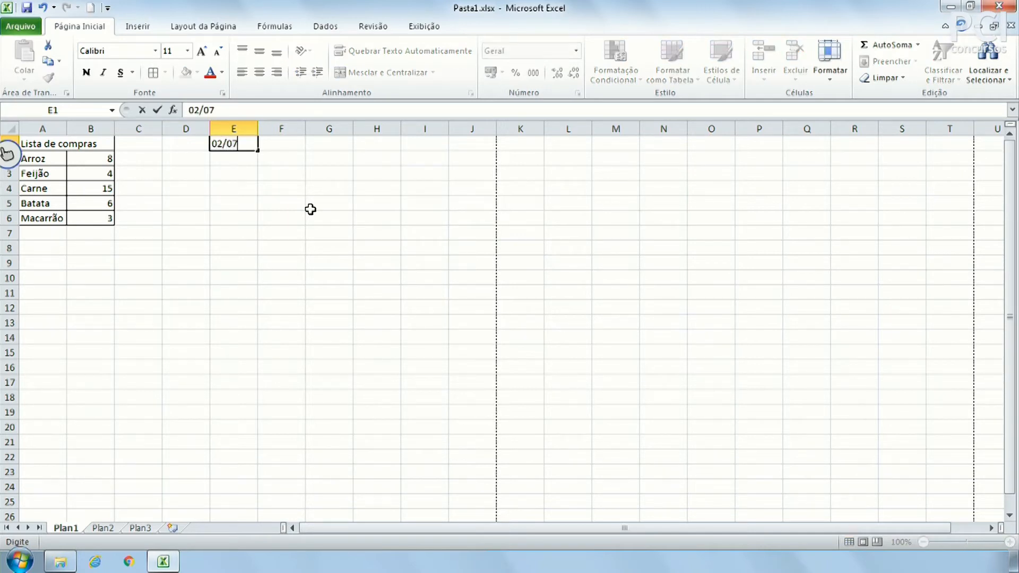
pyautogui.write('/2019')
pyautogui.press('Return')
pyautogui.click(311, 209)
# Fill the date in E1 down through E20 as a daily series using the fill handle.
pyautogui.click(260, 147)
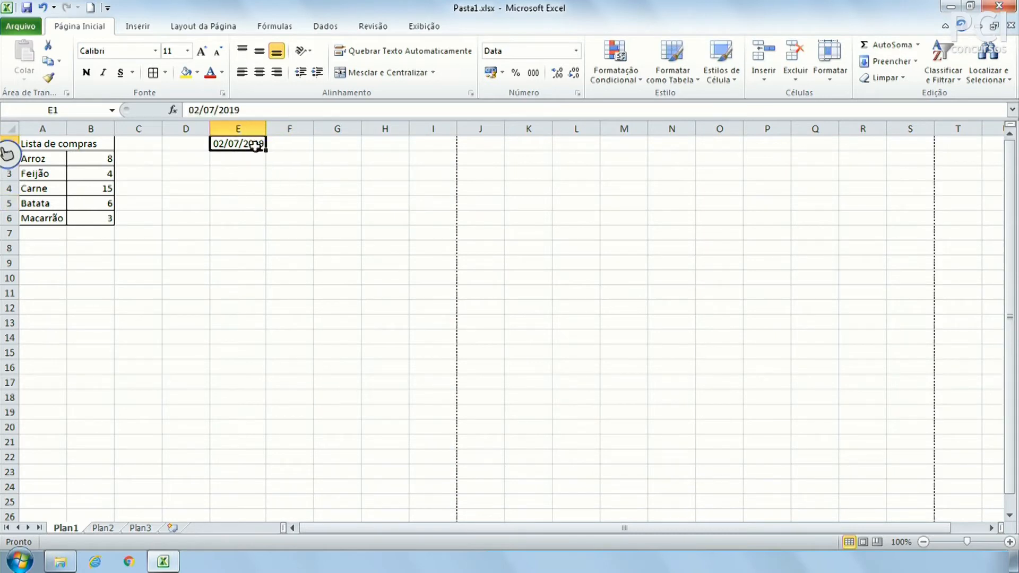
pyautogui.moveTo(267, 151); pyautogui.dragTo(253, 430)
pyautogui.click(337, 351)
pyautogui.moveTo(234, 173); pyautogui.dragTo(264, 427)
pyautogui.click(433, 412)
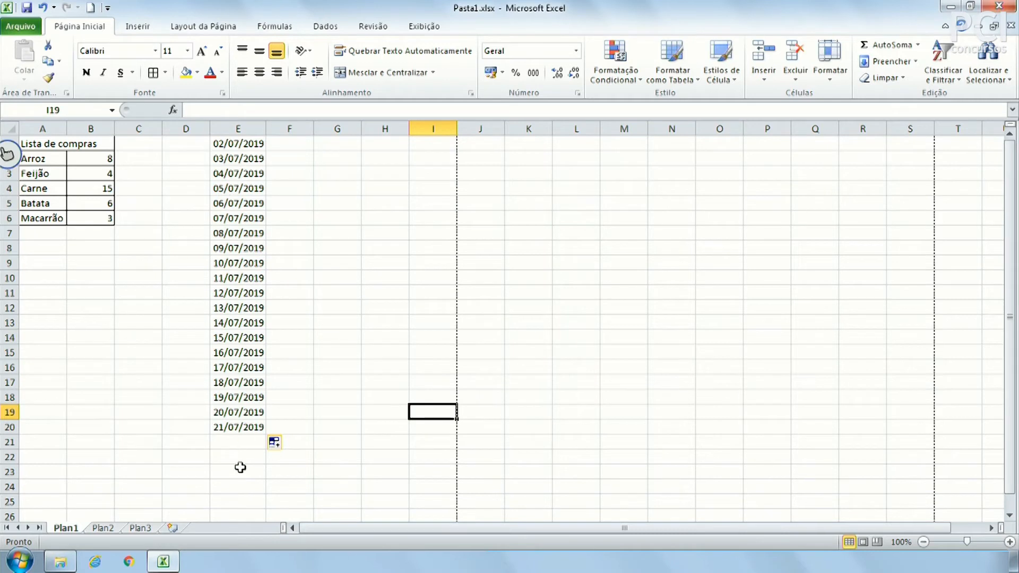
# Clear the dates in E2:E20 and enter 09/07/2019 in E2 as the second value.
pyautogui.moveTo(242, 427); pyautogui.dragTo(231, 154)
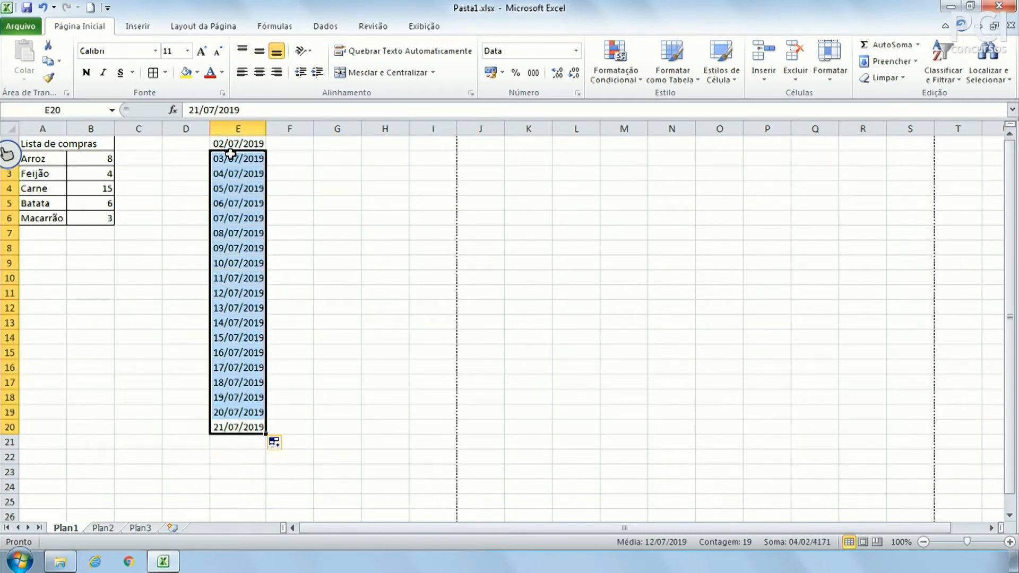
pyautogui.press('Delete')
pyautogui.click(234, 158)
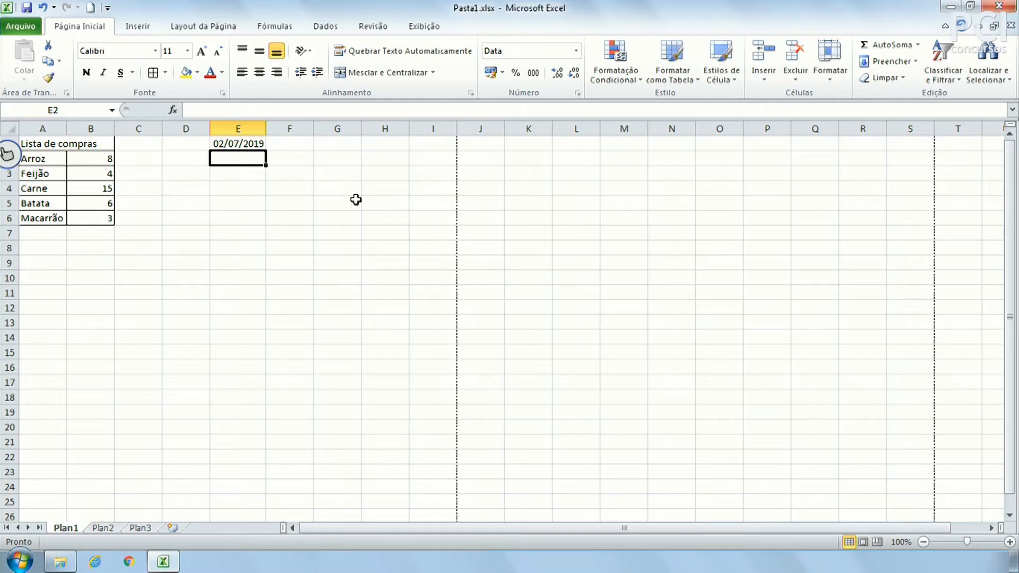
pyautogui.write('09')
pyautogui.write('/07')
pyautogui.write('/201')
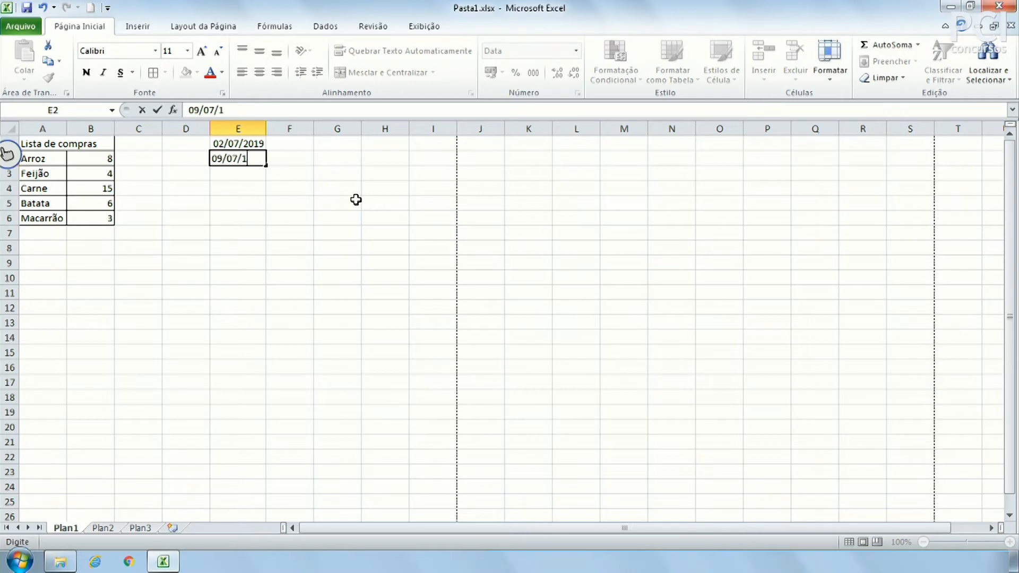
pyautogui.write('9')
pyautogui.press('Return')
# Extend the weekly date pattern in E1:E2 down through E19 with the fill handle.
pyautogui.moveTo(223, 141); pyautogui.dragTo(252, 421)
pyautogui.click(348, 280)
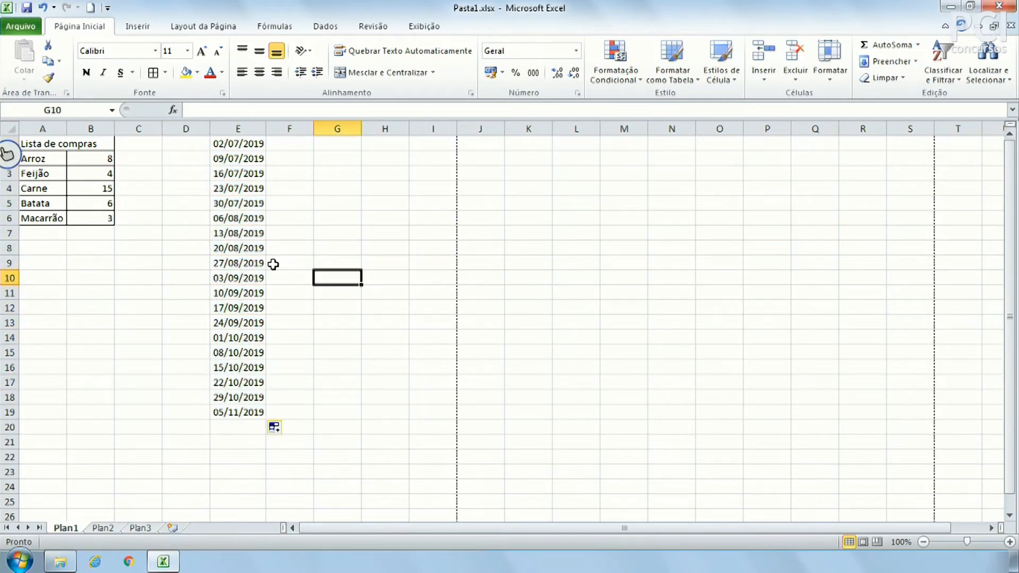
# Examine the filled weekly dates down column E, including where the series passes from July to August.
pyautogui.click(222, 173)
pyautogui.click(219, 187)
pyautogui.click(223, 204)
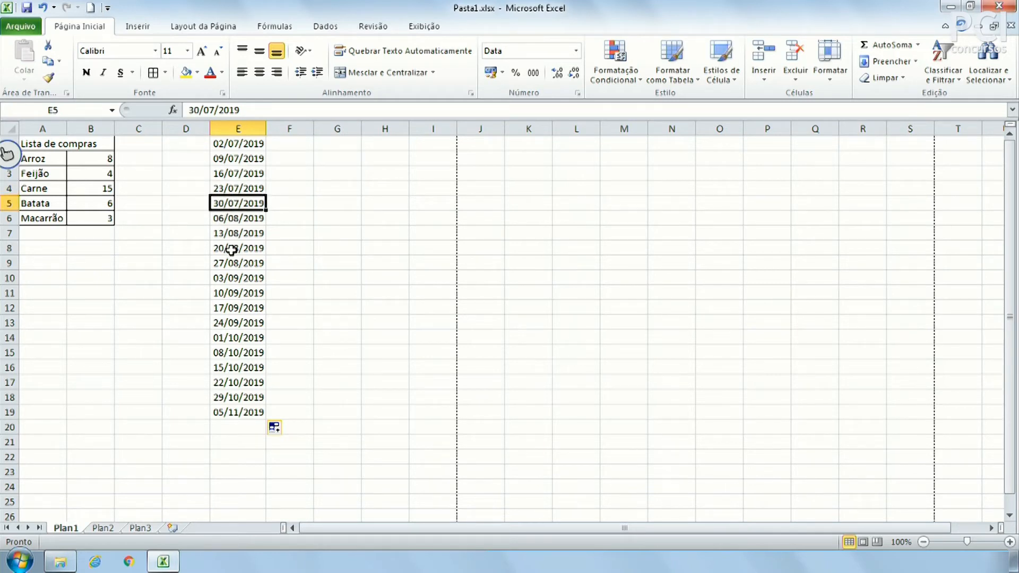
pyautogui.click(357, 350)
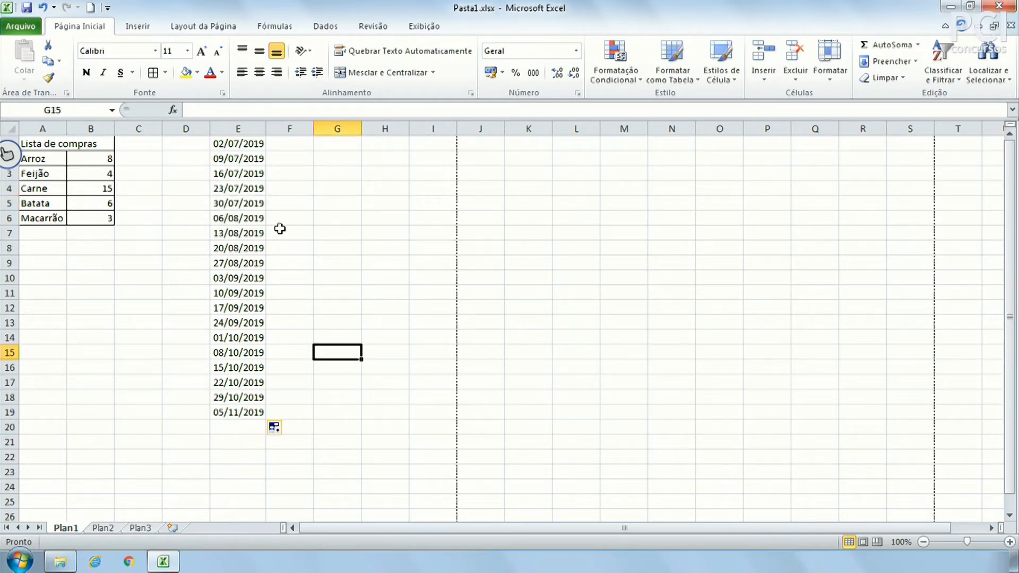
pyautogui.click(241, 204)
pyautogui.click(242, 218)
pyautogui.click(229, 202)
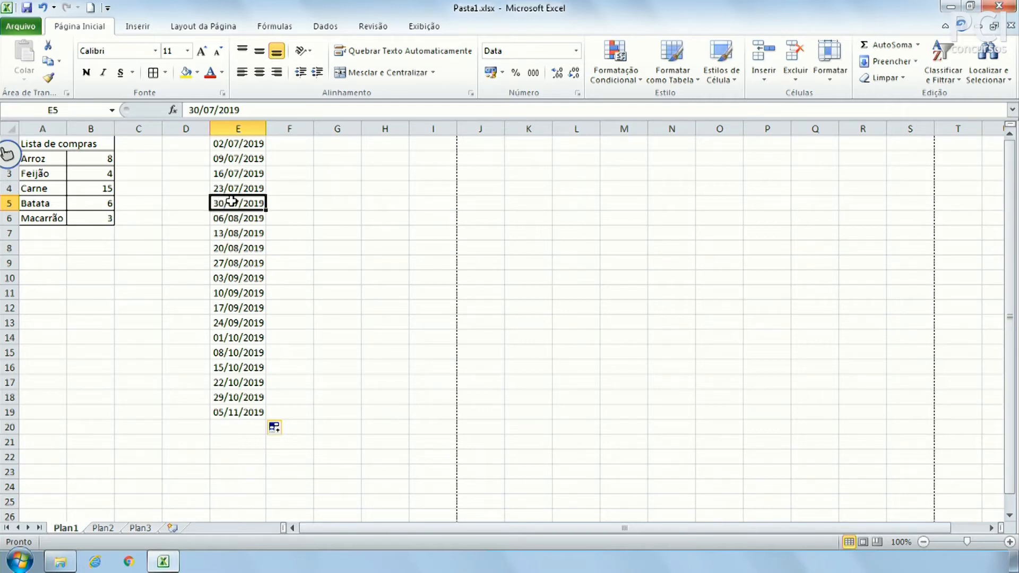
pyautogui.click(235, 219)
pyautogui.click(233, 249)
pyautogui.click(243, 289)
pyautogui.click(244, 338)
pyautogui.click(246, 383)
pyautogui.click(245, 397)
pyautogui.click(244, 424)
# Clear the whole weekly date series from column E, cells E1:E20.
pyautogui.moveTo(245, 420); pyautogui.dragTo(246, 94)
pyautogui.press('Delete')
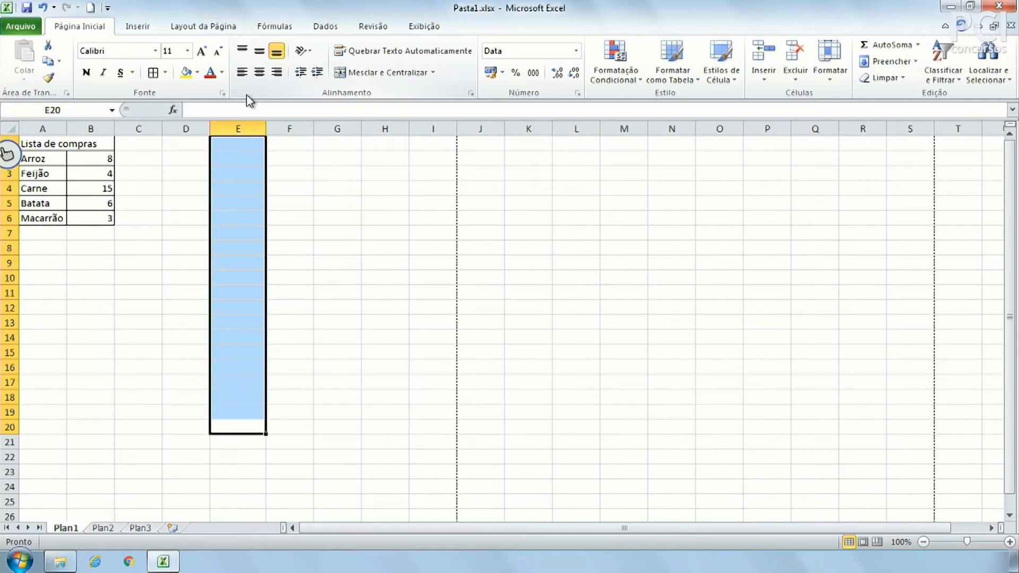
pyautogui.hotkey('ctrl', 'z')
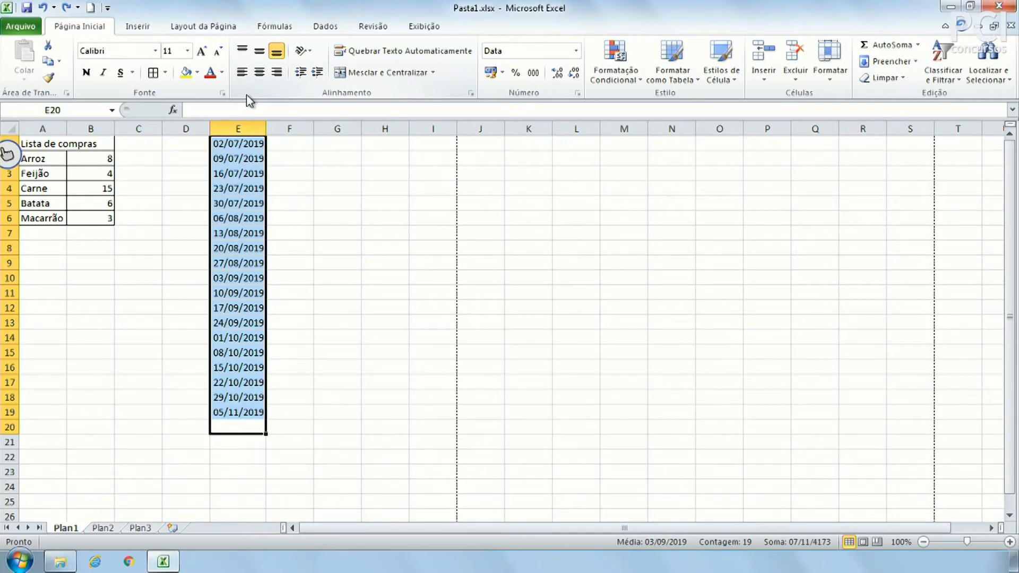
pyautogui.press('Delete')
pyautogui.click(338, 322)
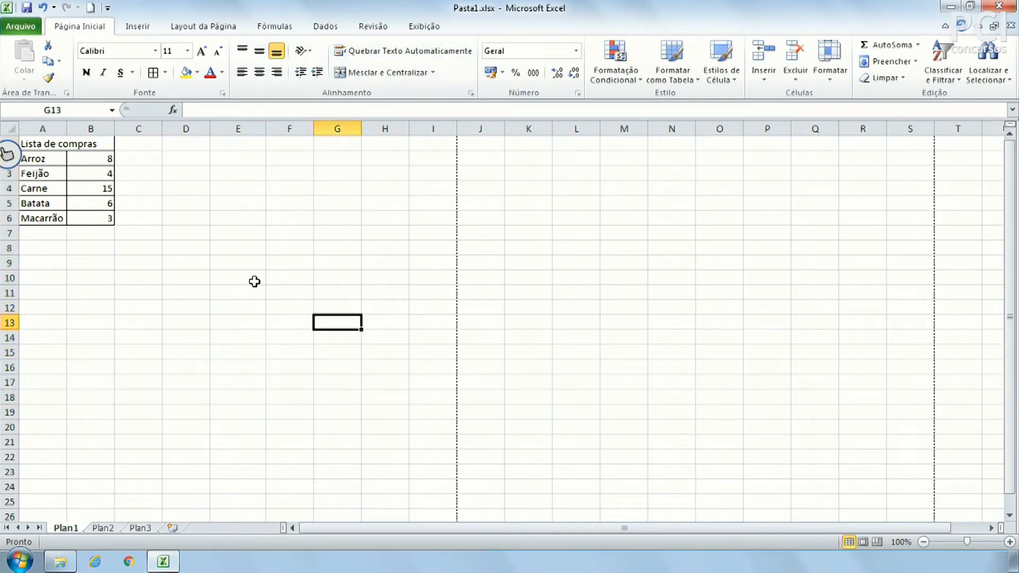
pyautogui.click(199, 291)
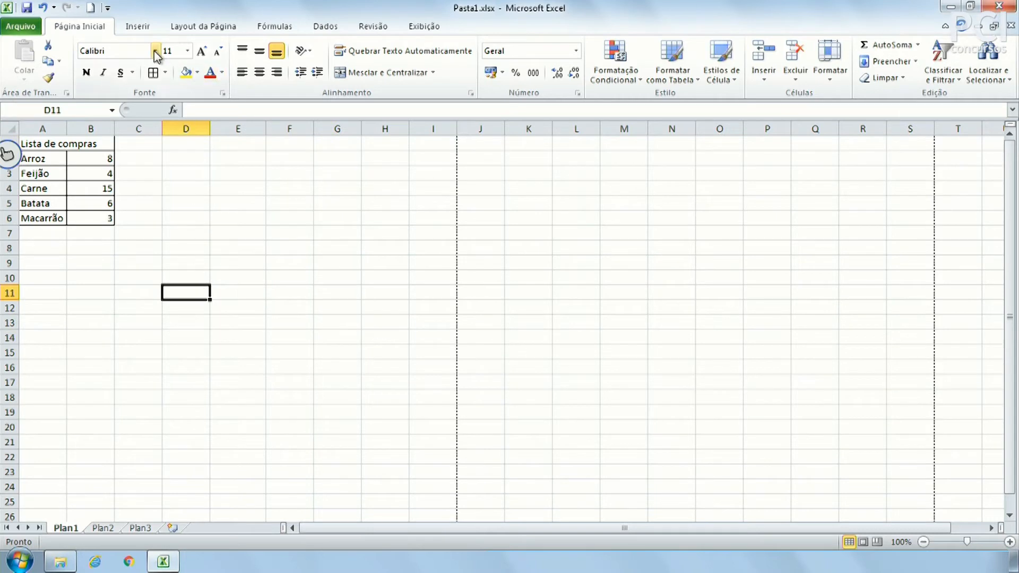
pyautogui.click(198, 228)
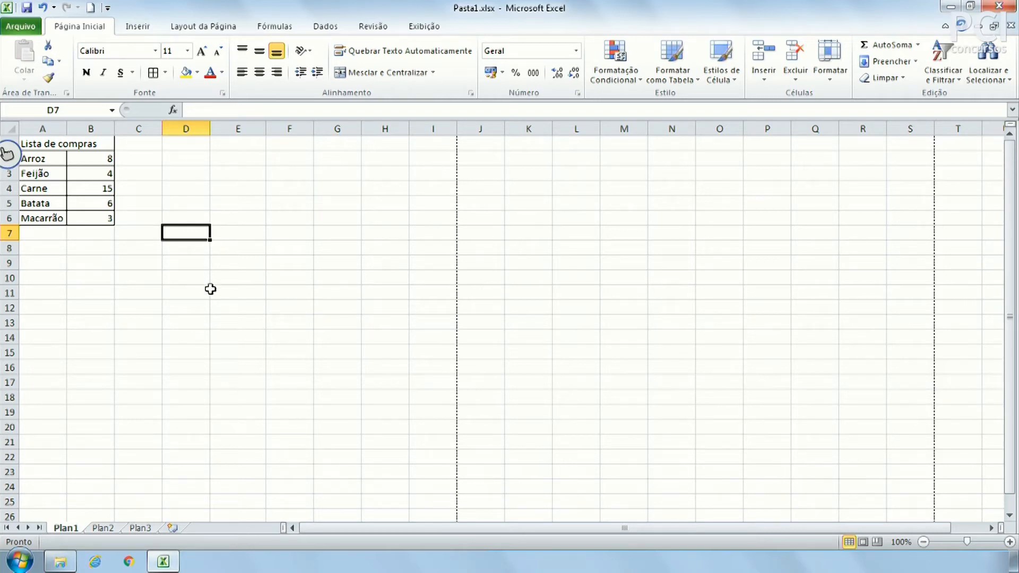
pyautogui.click(260, 184)
pyautogui.click(171, 199)
pyautogui.click(177, 246)
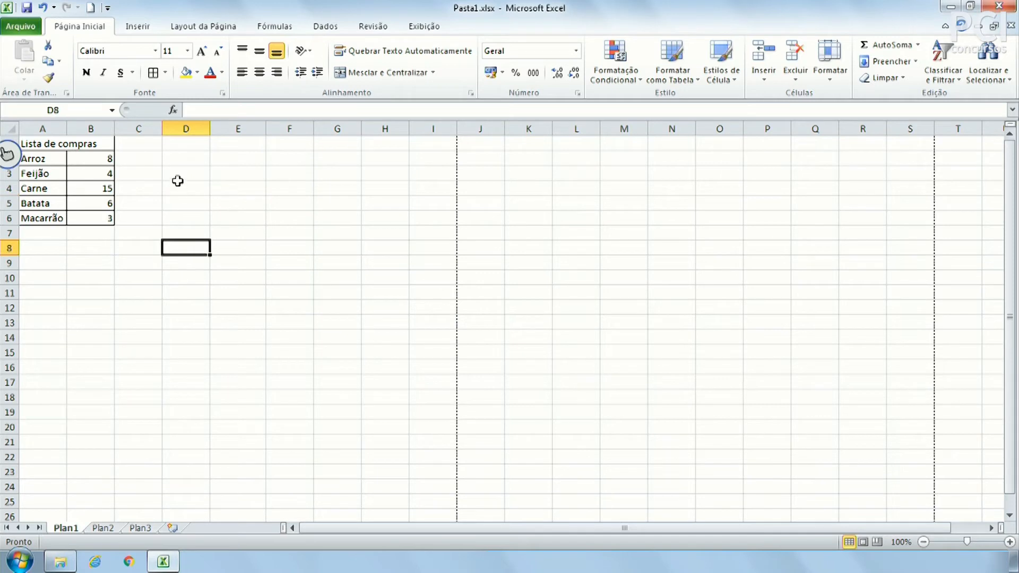
pyautogui.click(199, 146)
pyautogui.click(203, 203)
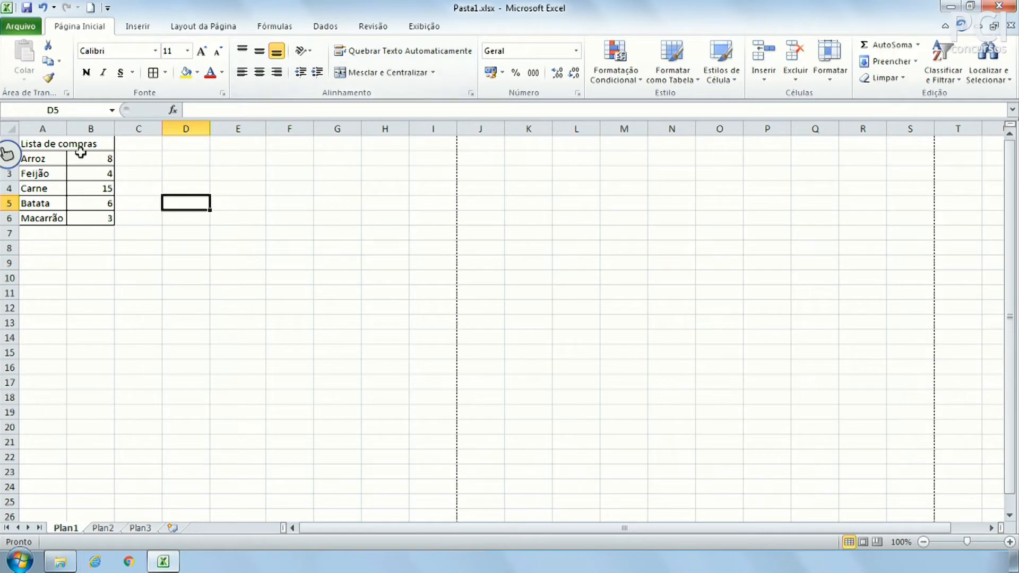
# Select the shopping list's ranges A1:B6, A2:B6 and A1:A6 in turn to point out the data.
pyautogui.click(45, 143)
pyautogui.moveTo(45, 143); pyautogui.dragTo(81, 223)
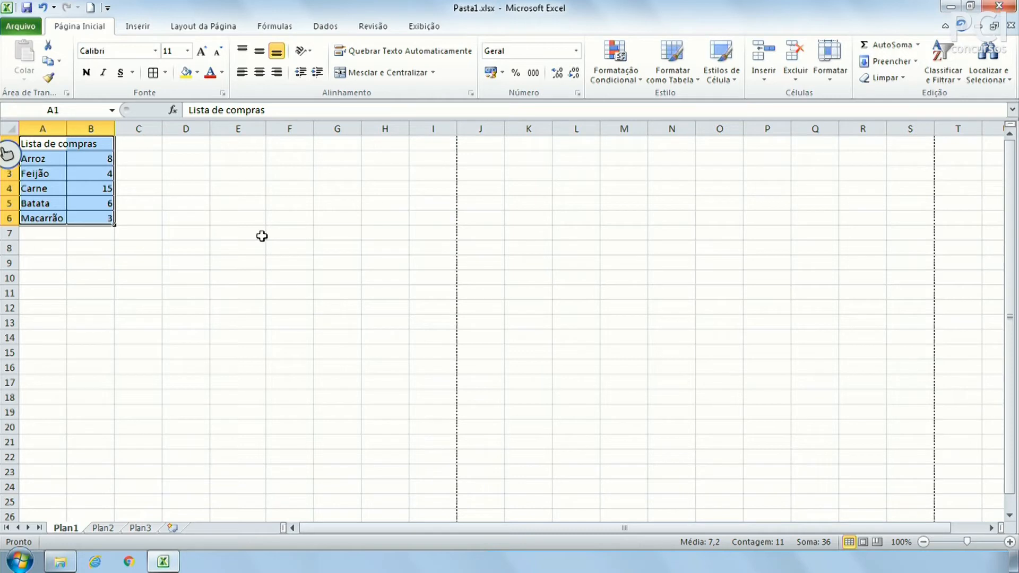
pyautogui.click(167, 172)
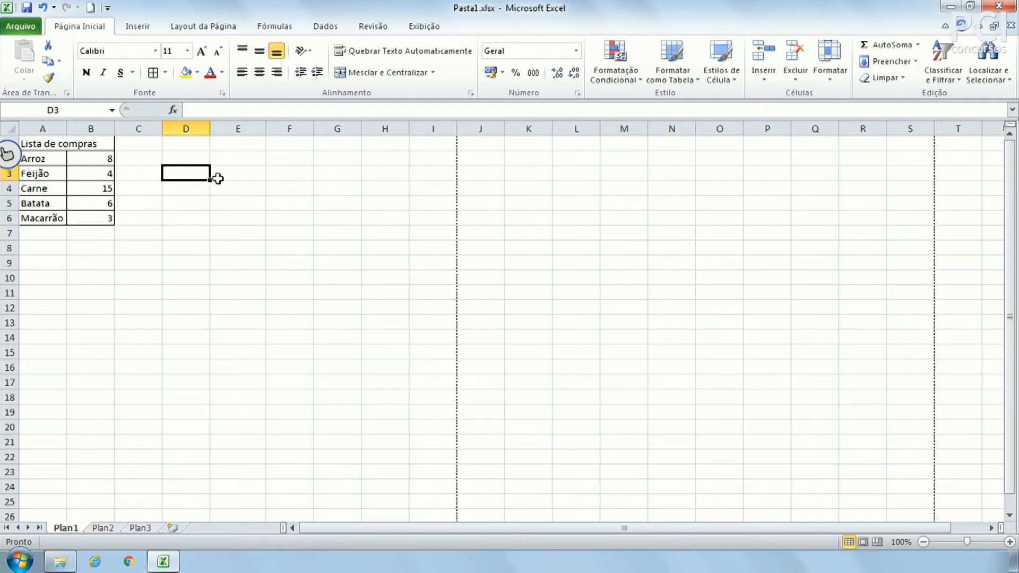
pyautogui.click(261, 209)
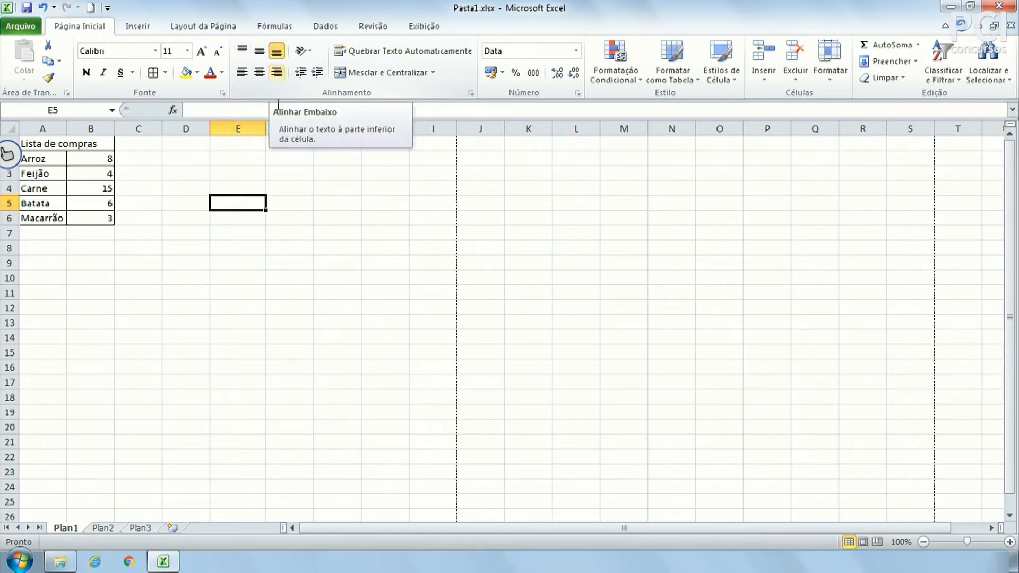
pyautogui.click(285, 264)
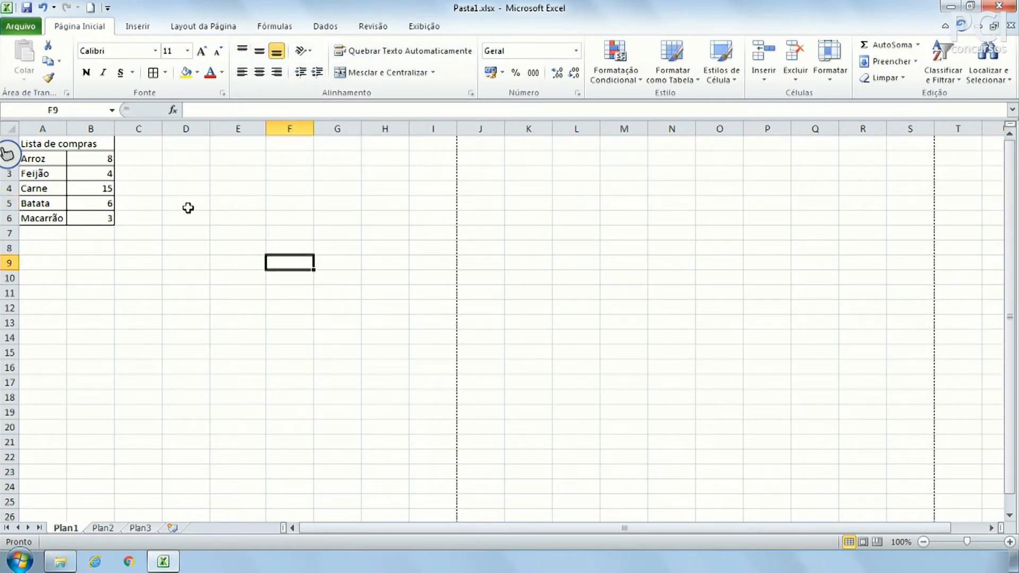
pyautogui.click(198, 159)
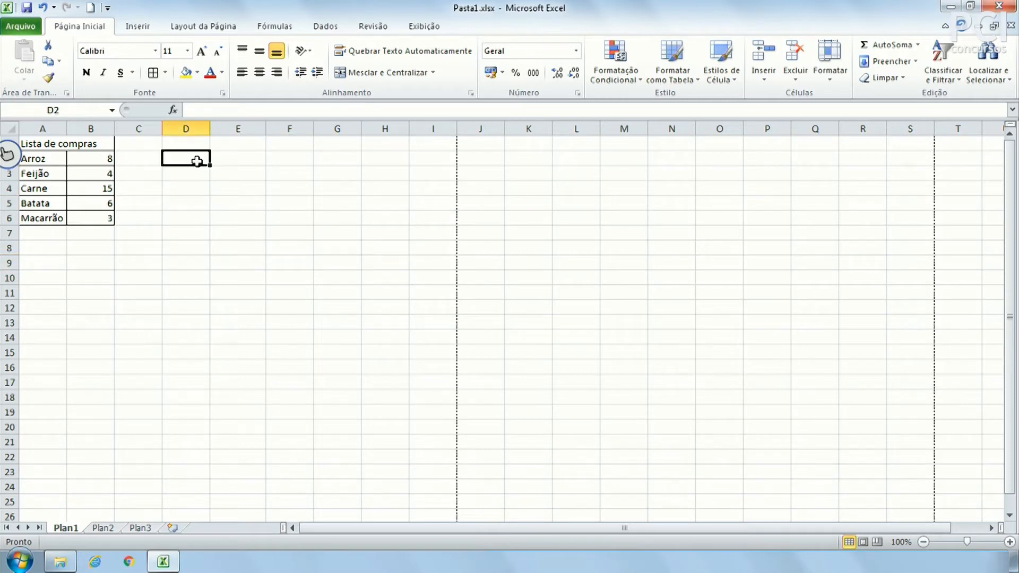
pyautogui.moveTo(58, 159)
pyautogui.mouseDown()
pyautogui.moveTo(85, 159)
pyautogui.moveTo(83, 229)
pyautogui.moveTo(57, 154)
pyautogui.mouseUp()
pyautogui.click(88, 208)
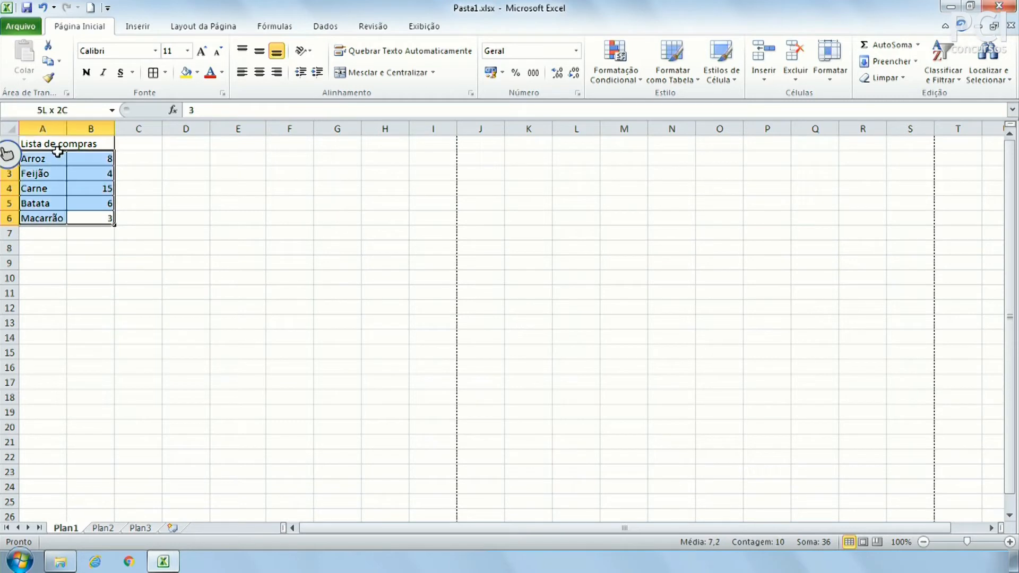
pyautogui.click(148, 199)
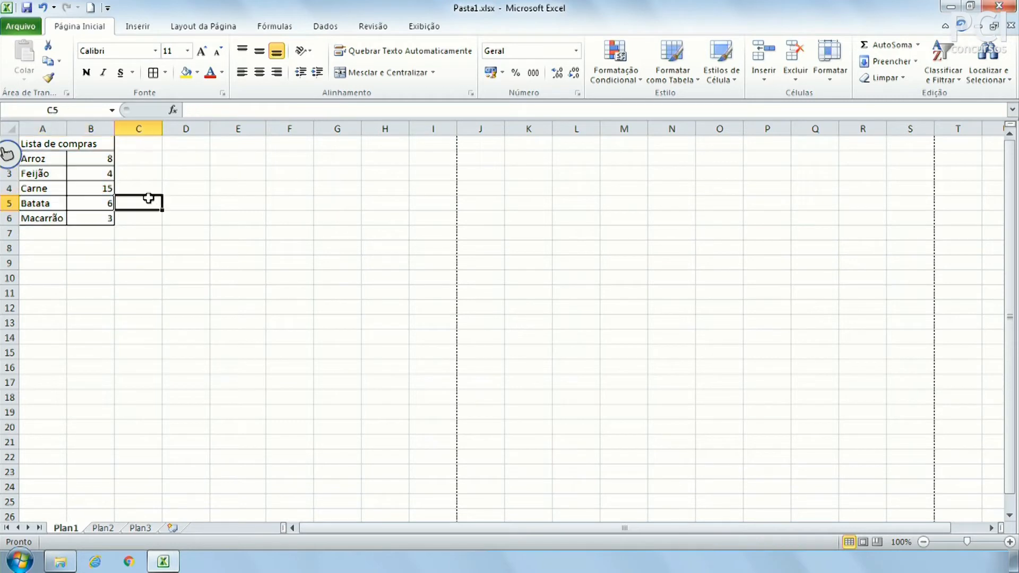
pyautogui.click(36, 144)
pyautogui.moveTo(36, 144); pyautogui.dragTo(34, 216)
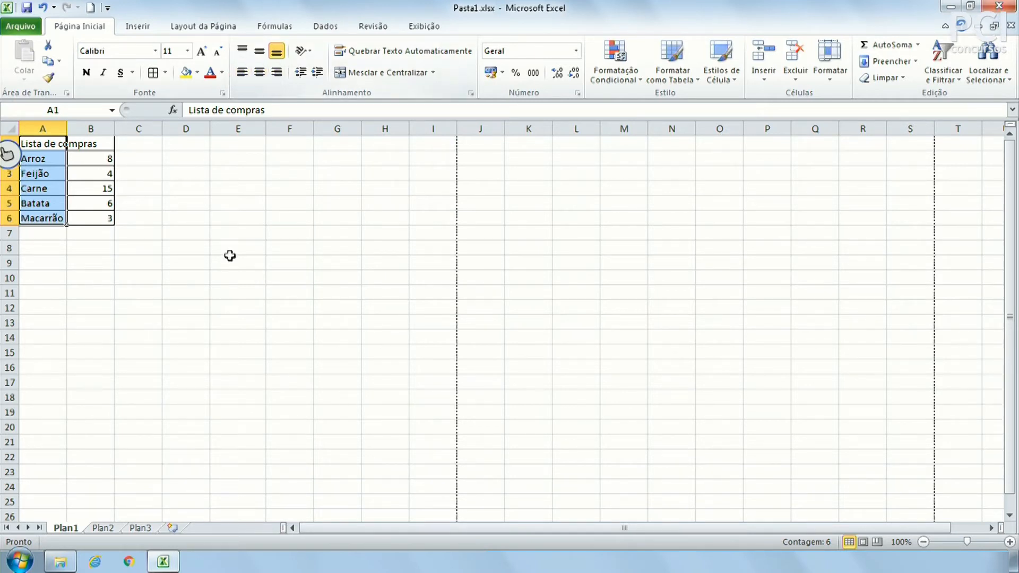
pyautogui.click(146, 228)
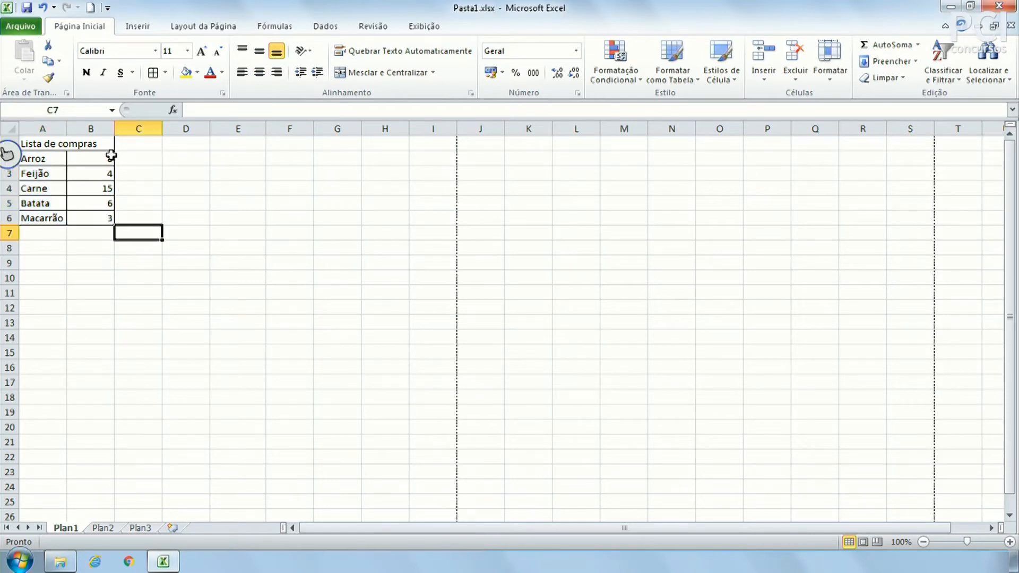
# Increase the decimal places of the quantities in B2:B6 and reduce them back to whole numbers.
pyautogui.moveTo(107, 158); pyautogui.dragTo(106, 220)
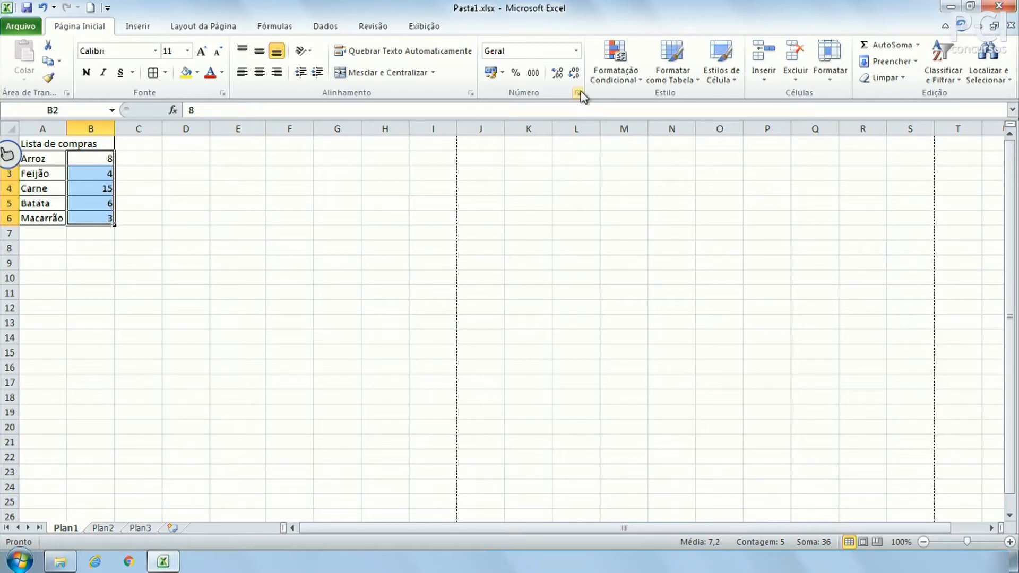
pyautogui.click(561, 74)
pyautogui.click(561, 74)
pyautogui.click(574, 73)
pyautogui.click(574, 73)
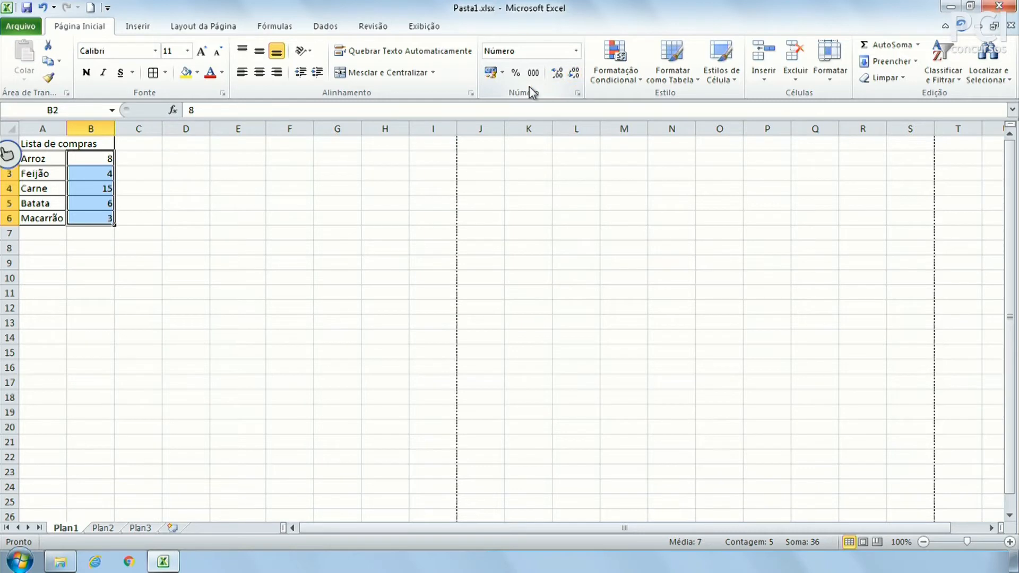
# Apply the R$ accounting number format to B2:B6 and widen column B.
pyautogui.click(492, 72)
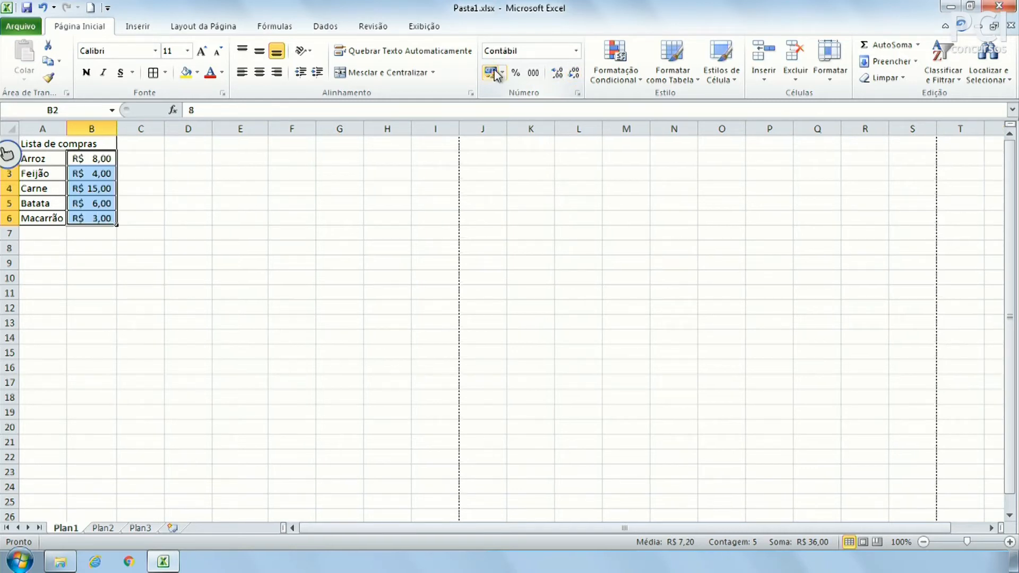
pyautogui.moveTo(117, 129); pyautogui.dragTo(134, 129)
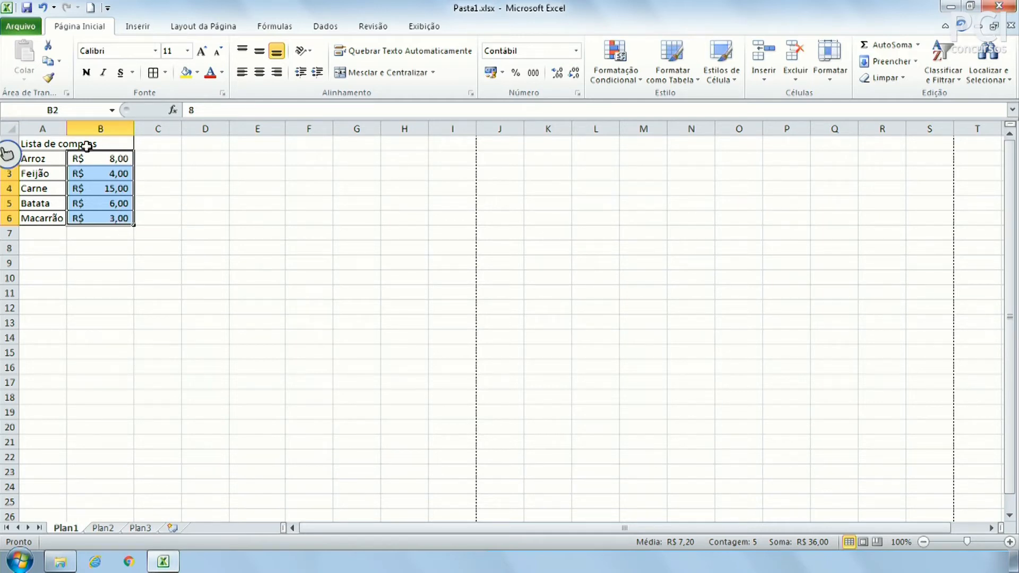
# Undo the widening of column B and the accounting format on B2:B6.
pyautogui.hotkey('ctrl', 'z')
pyautogui.hotkey('ctrl', 'z')
pyautogui.click(164, 190)
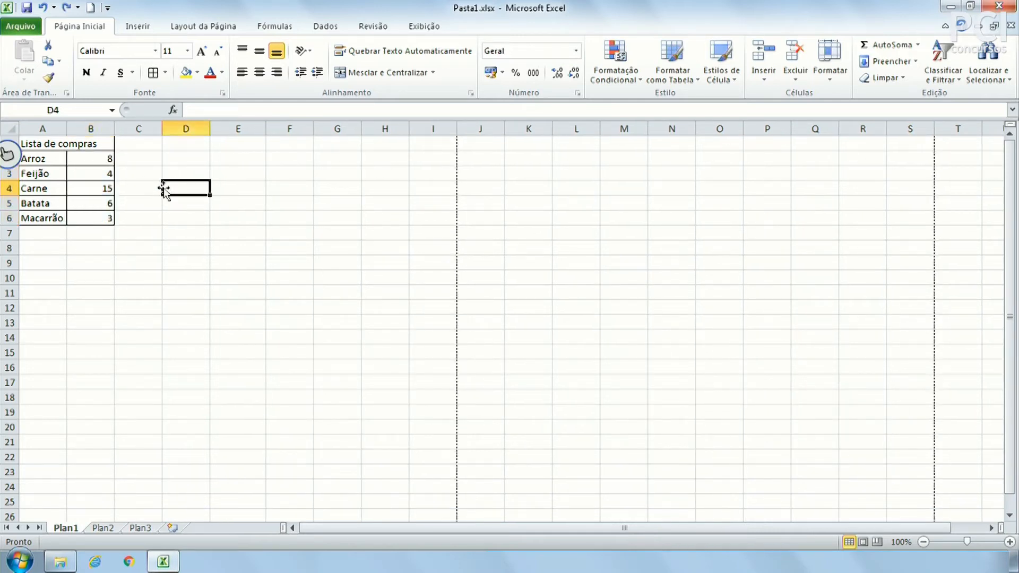
# Left-align the shopping list items and values in A2:B6.
pyautogui.moveTo(48, 158); pyautogui.dragTo(81, 226)
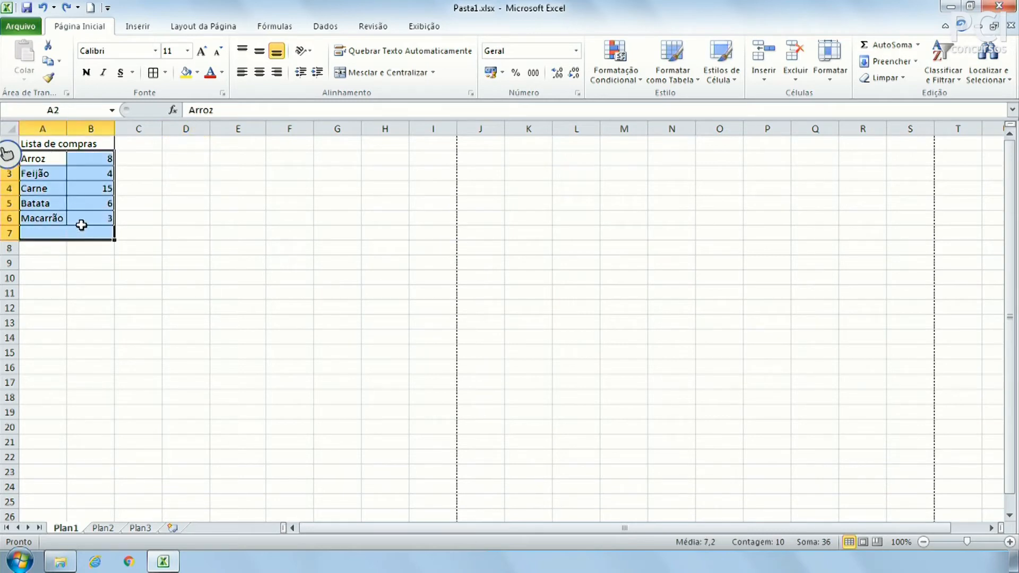
pyautogui.click(81, 223)
pyautogui.moveTo(47, 159); pyautogui.dragTo(81, 222)
pyautogui.click(242, 74)
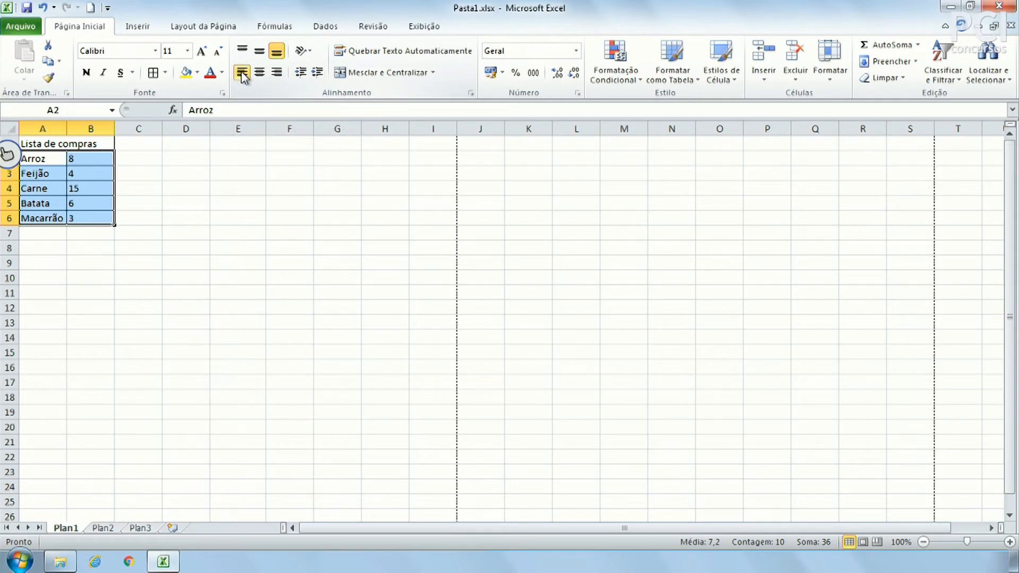
# Try centre and right alignment on A2:B6, and undo the alignment changes on that range.
pyautogui.click(259, 73)
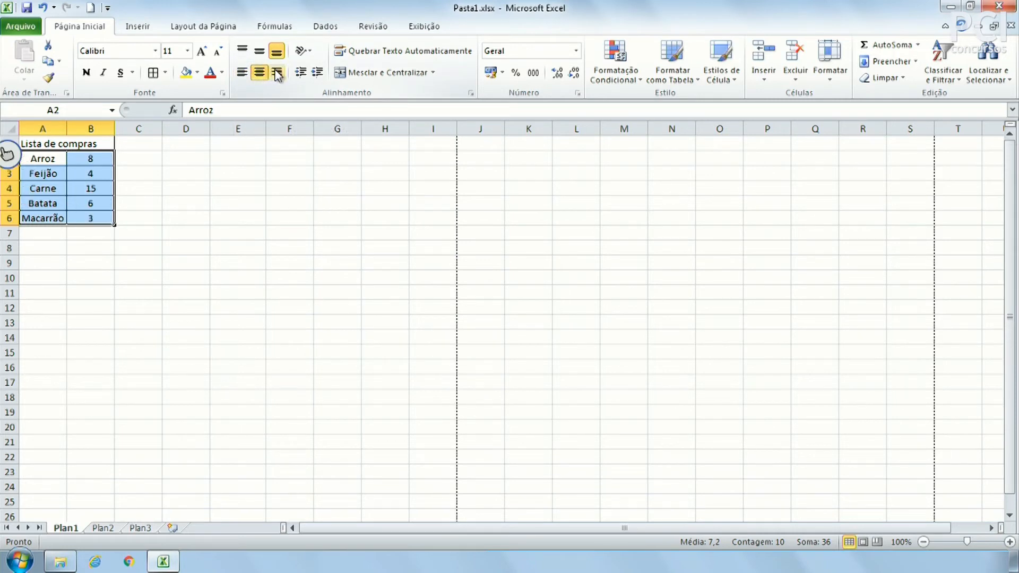
pyautogui.click(276, 72)
pyautogui.hotkey('ctrl', 'z')
pyautogui.hotkey('ctrl', 'z')
pyautogui.hotkey('ctrl', 'z')
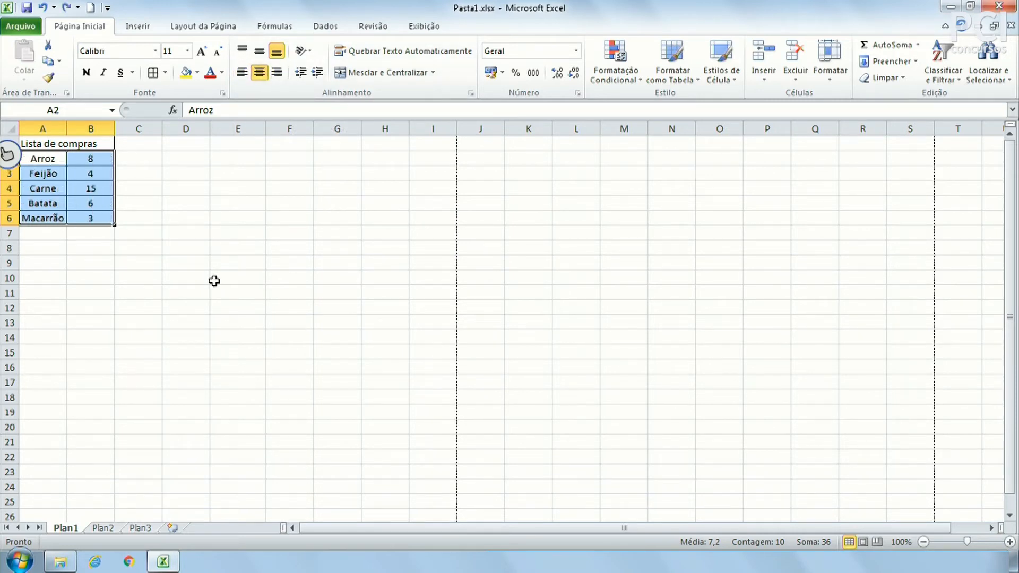
pyautogui.click(213, 280)
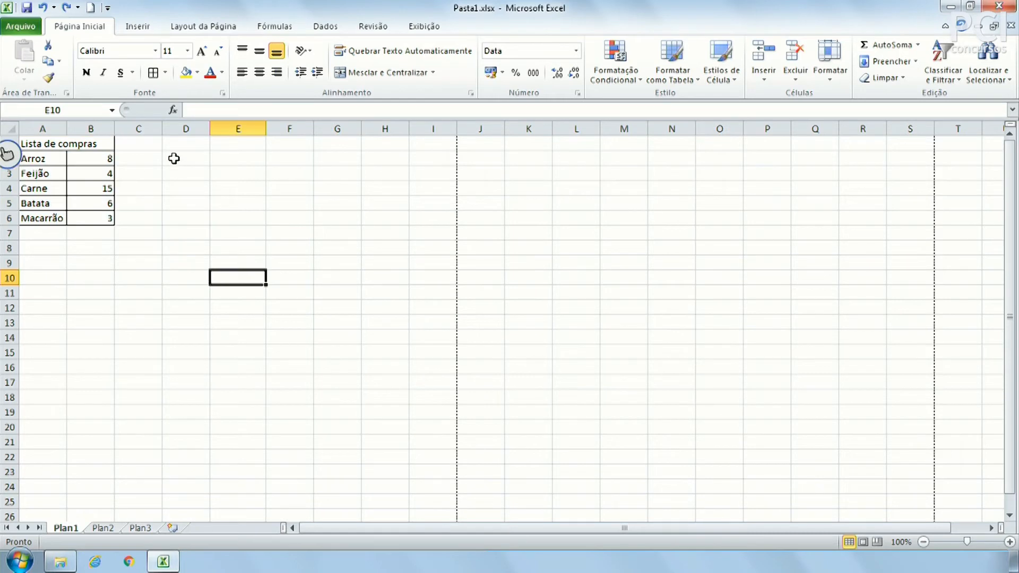
pyautogui.moveTo(159, 262); pyautogui.dragTo(393, 261)
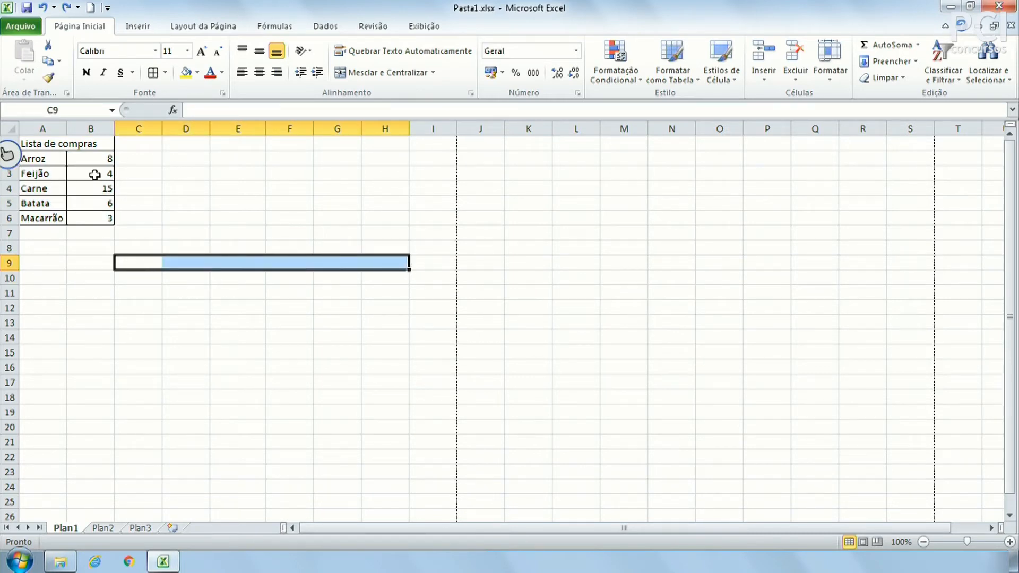
pyautogui.click(142, 172)
pyautogui.moveTo(35, 143); pyautogui.dragTo(89, 218)
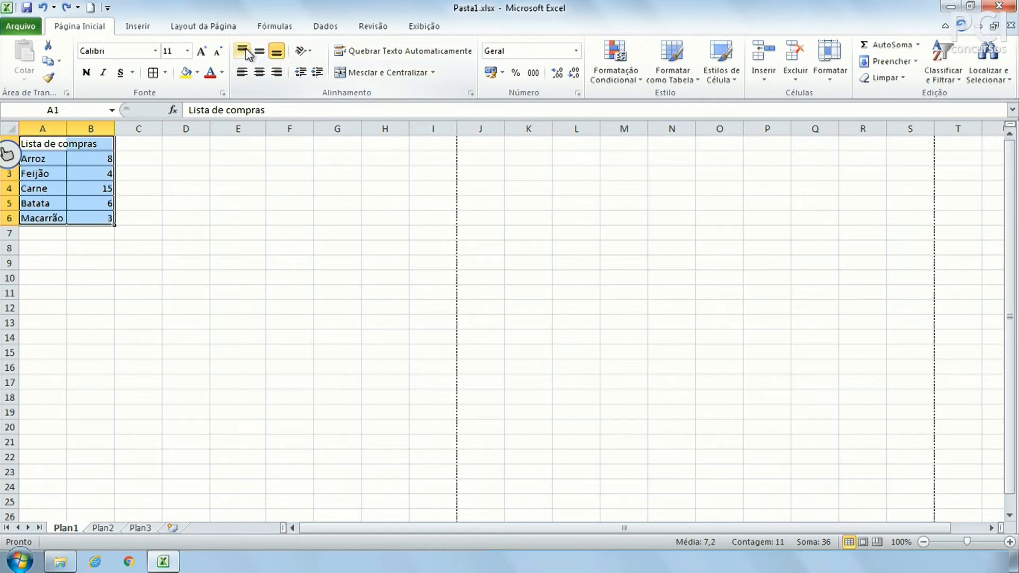
pyautogui.click(207, 278)
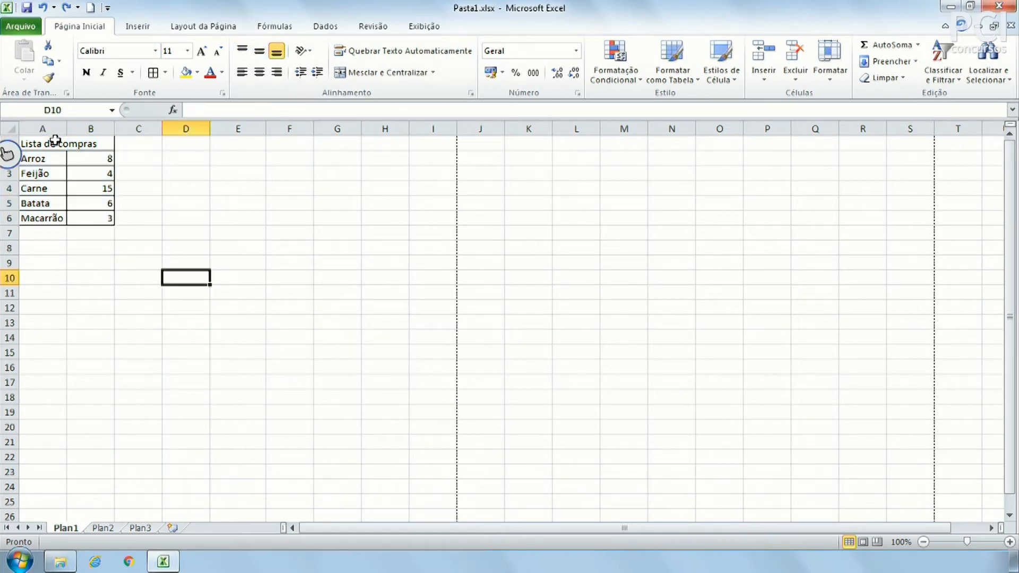
pyautogui.press('Up')
pyautogui.press('Up')
pyautogui.press('Up')
pyautogui.press('Up')
pyautogui.click(40, 145)
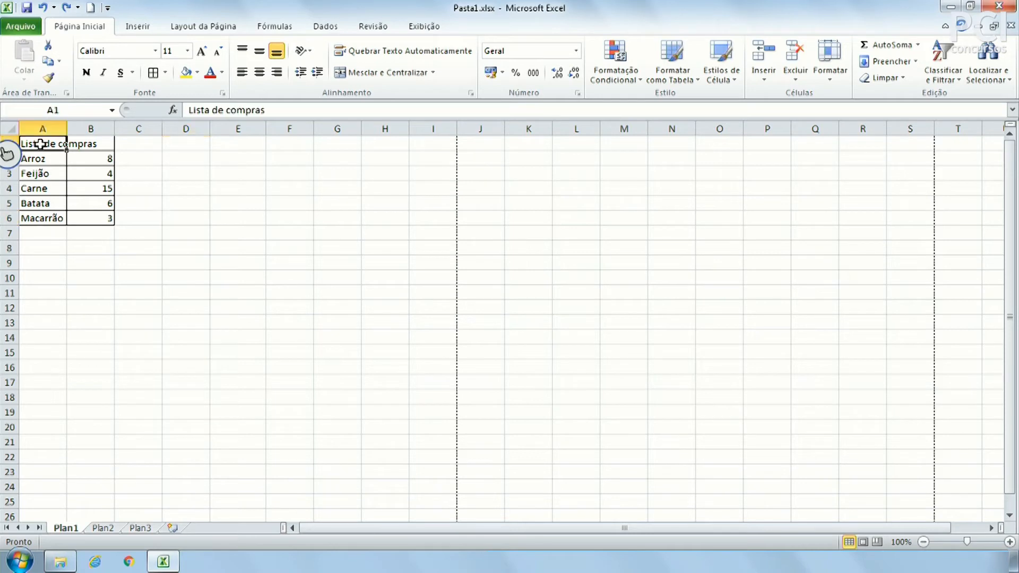
pyautogui.moveTo(29, 158); pyautogui.dragTo(85, 159)
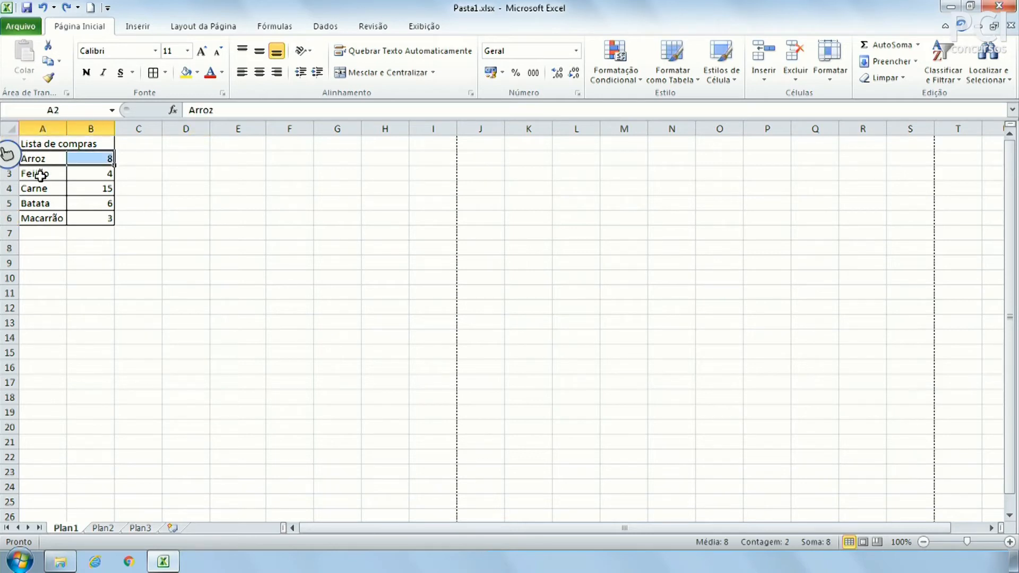
pyautogui.click(40, 175)
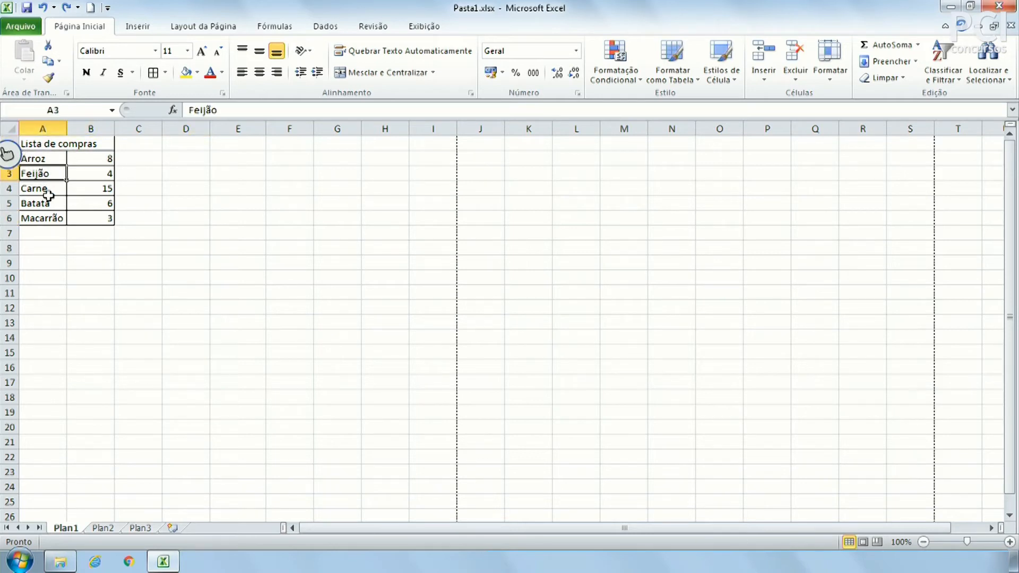
pyautogui.click(50, 148)
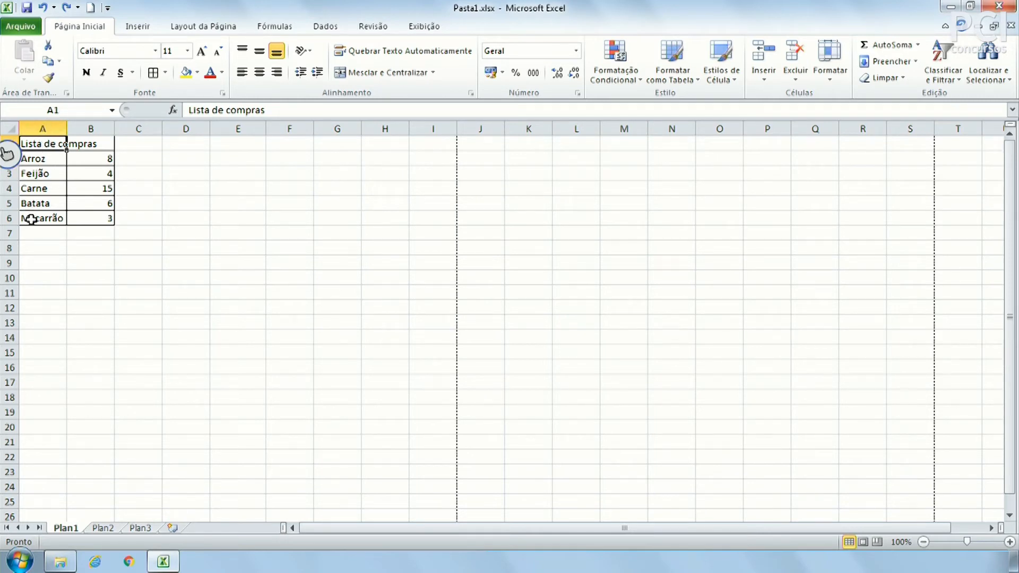
# Increase the height of rows 1 to 6 together to about double.
pyautogui.moveTo(2, 219); pyautogui.dragTo(5, 145)
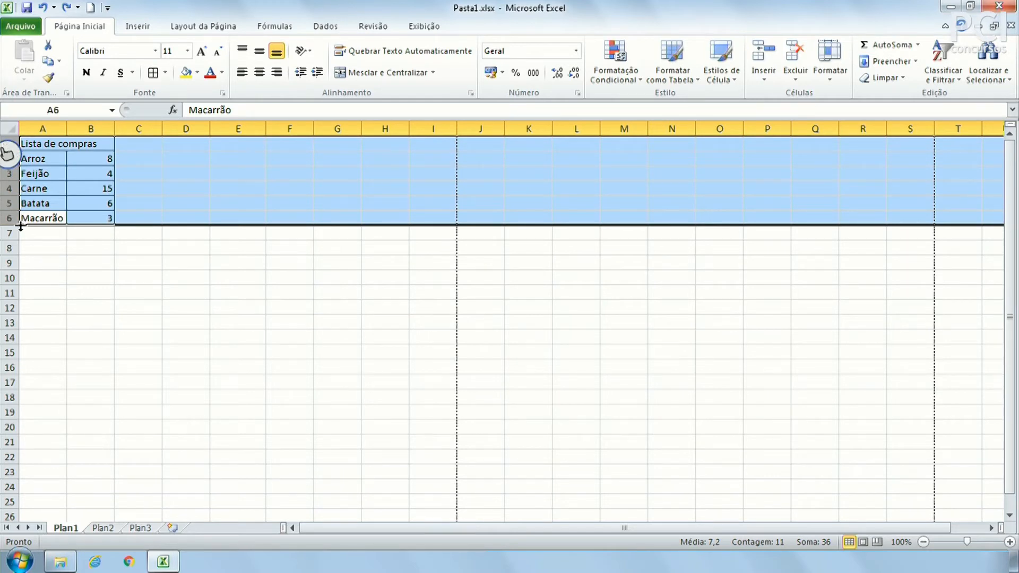
pyautogui.moveTo(14, 224); pyautogui.dragTo(13, 240)
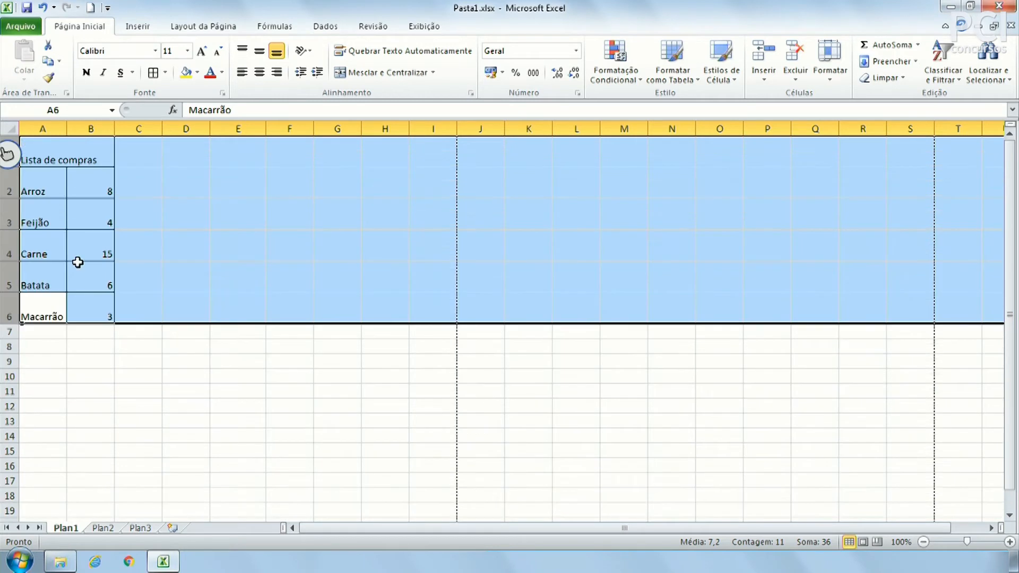
pyautogui.click(209, 266)
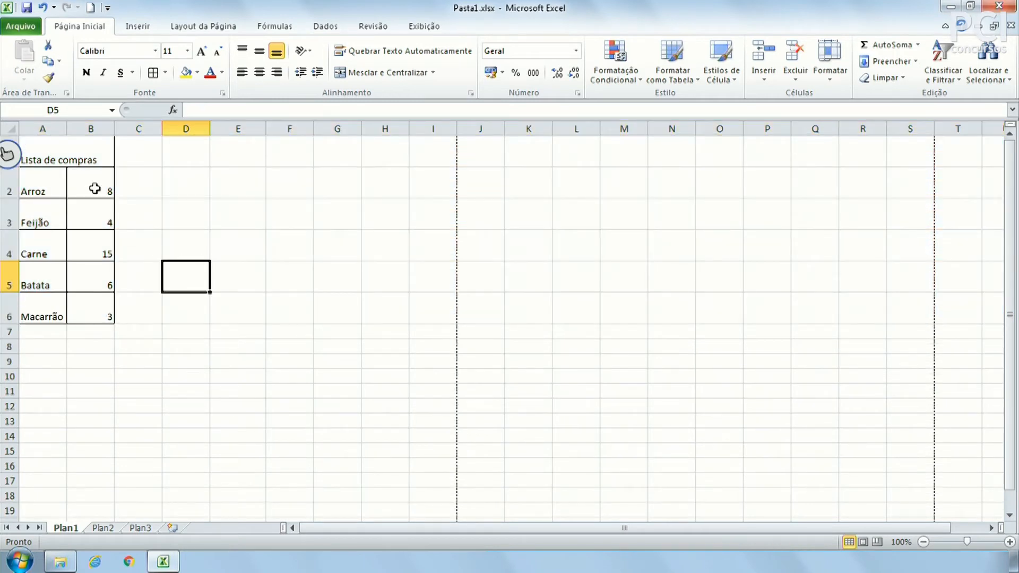
# Align the contents of the shopping list A1:B6 to the top of their cells.
pyautogui.moveTo(53, 155); pyautogui.dragTo(84, 303)
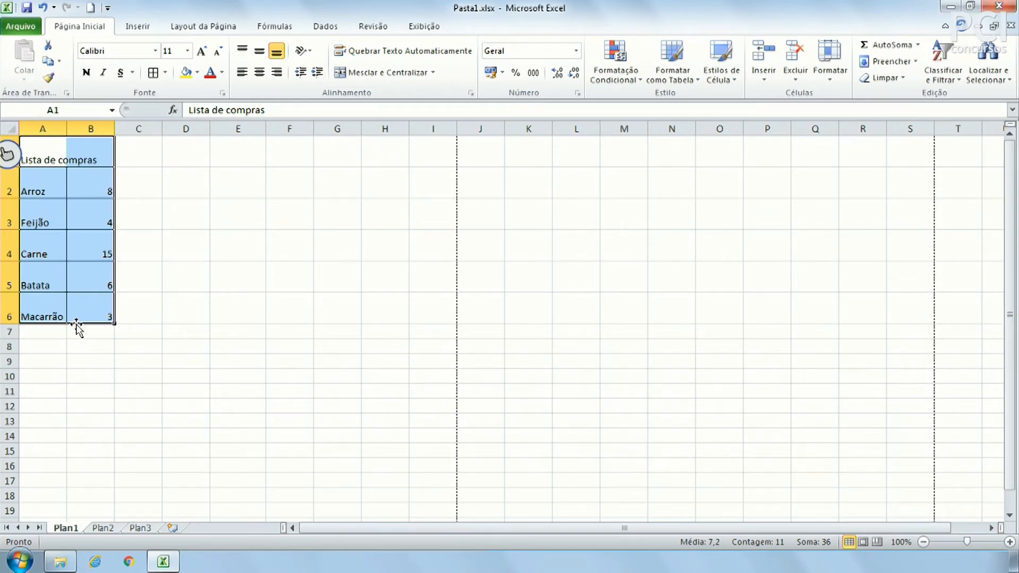
pyautogui.click(242, 53)
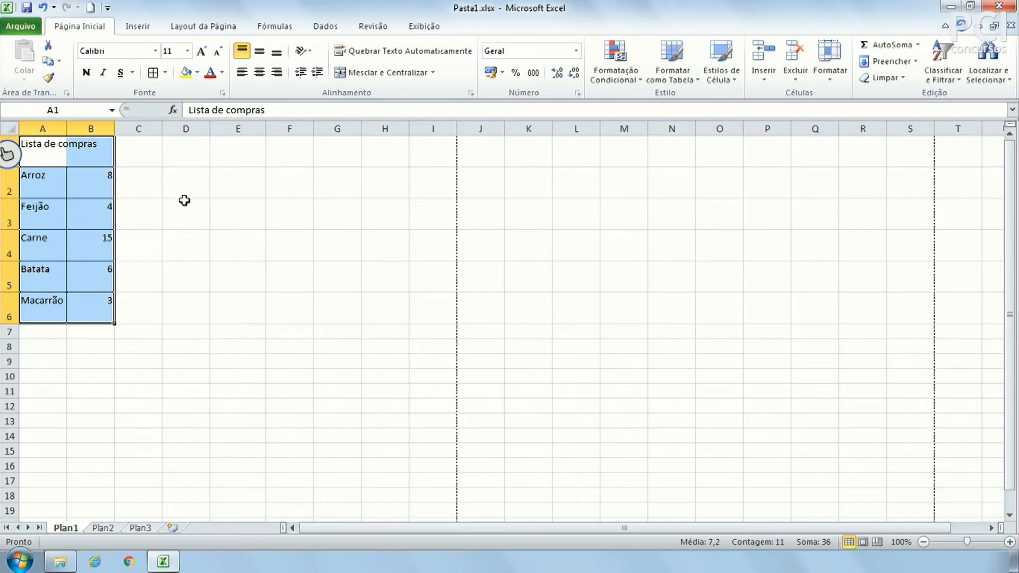
pyautogui.click(193, 177)
# Widen column B to more than three times its width and replace the title in A1 with "Nome".
pyautogui.moveTo(113, 126); pyautogui.dragTo(230, 127)
pyautogui.click(118, 159)
pyautogui.click(38, 160)
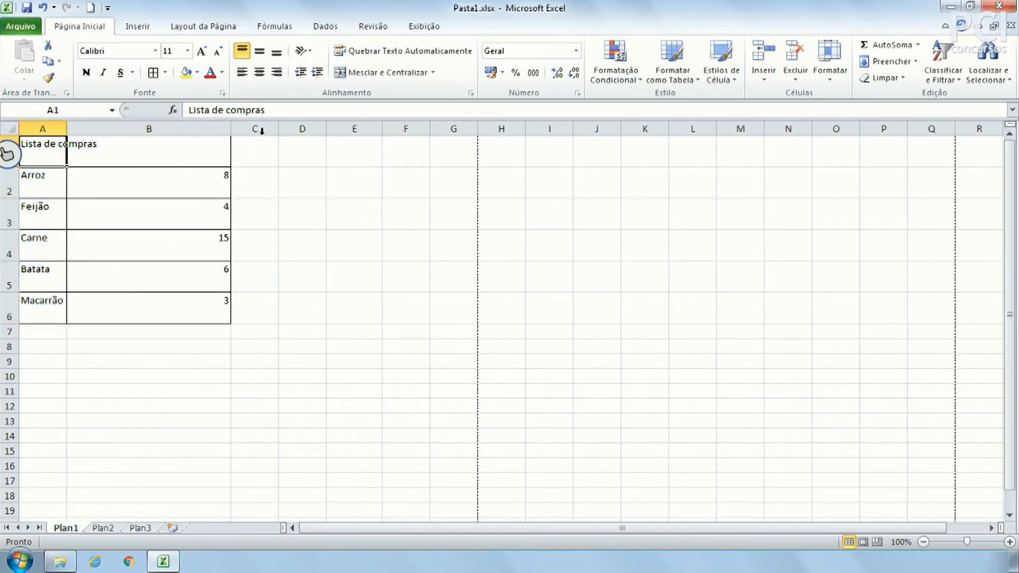
pyautogui.click(190, 108)
pyautogui.hotkey('shift', 'End')
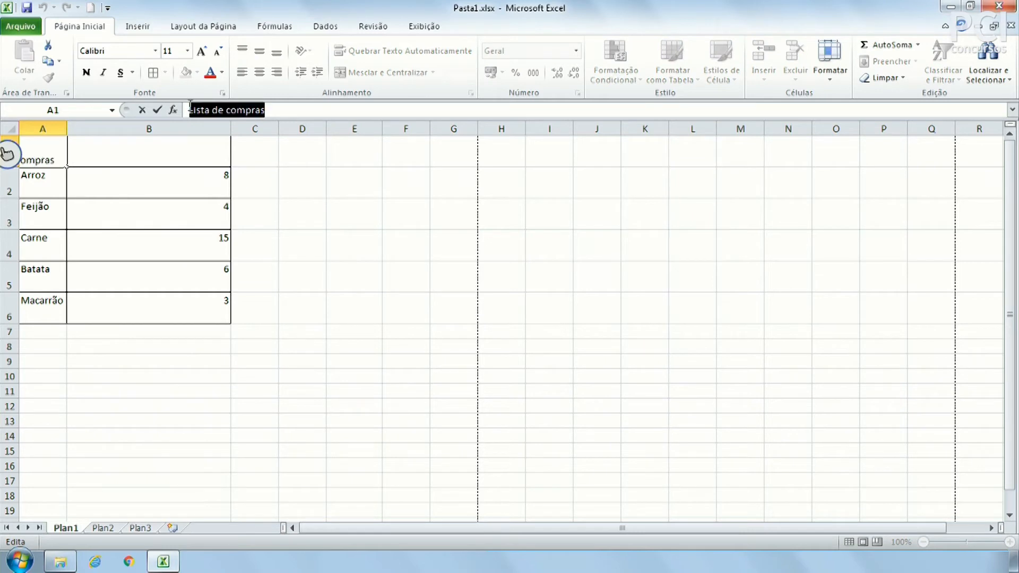
pyautogui.write('BN')
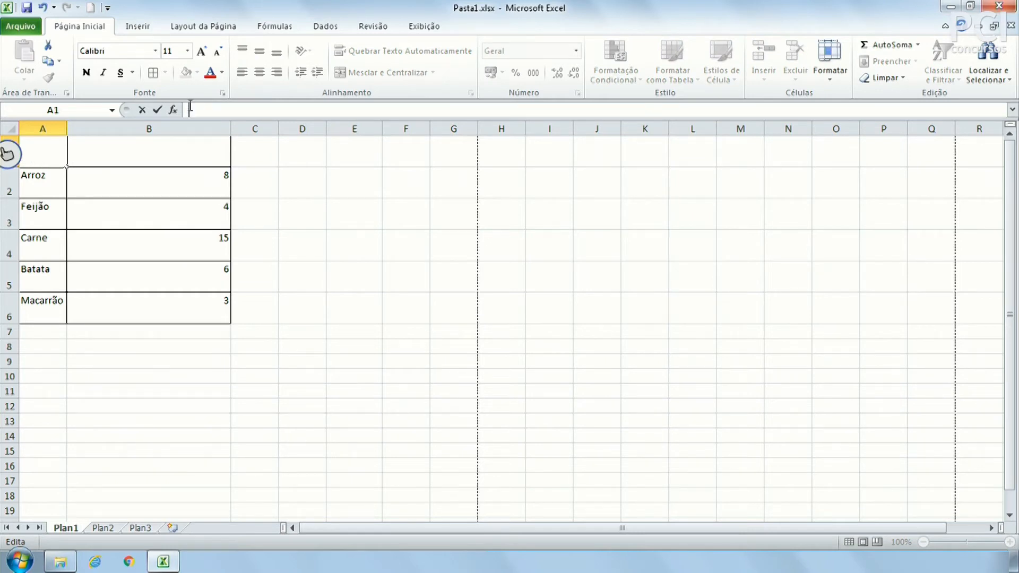
pyautogui.write('ome')
pyautogui.press('Return')
pyautogui.click(642, 289)
pyautogui.click(422, 330)
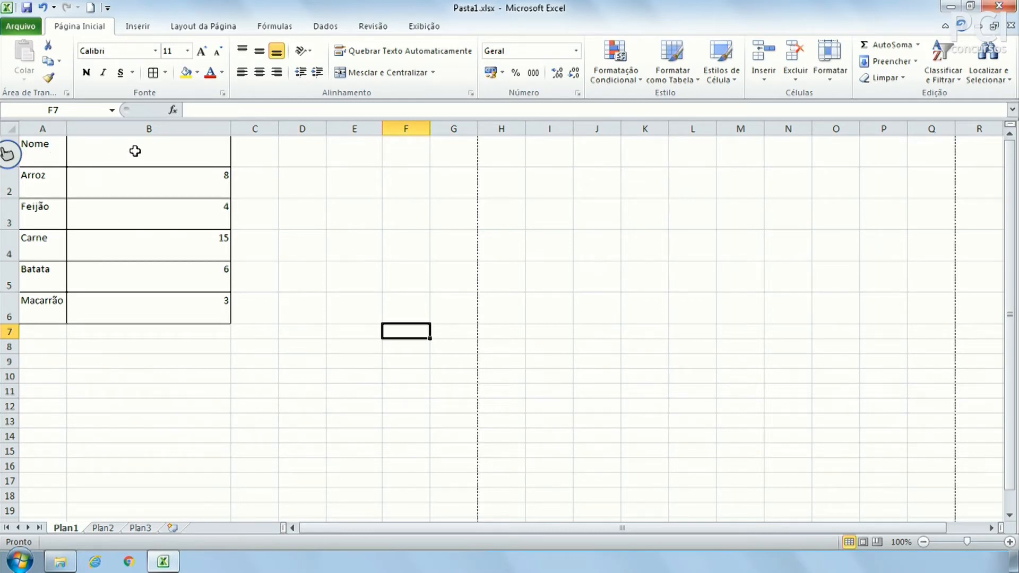
# Undo the title replacement in A1 and the widening of column B.
pyautogui.hotkey('ctrl', 'z')
pyautogui.hotkey('ctrl', 'z')
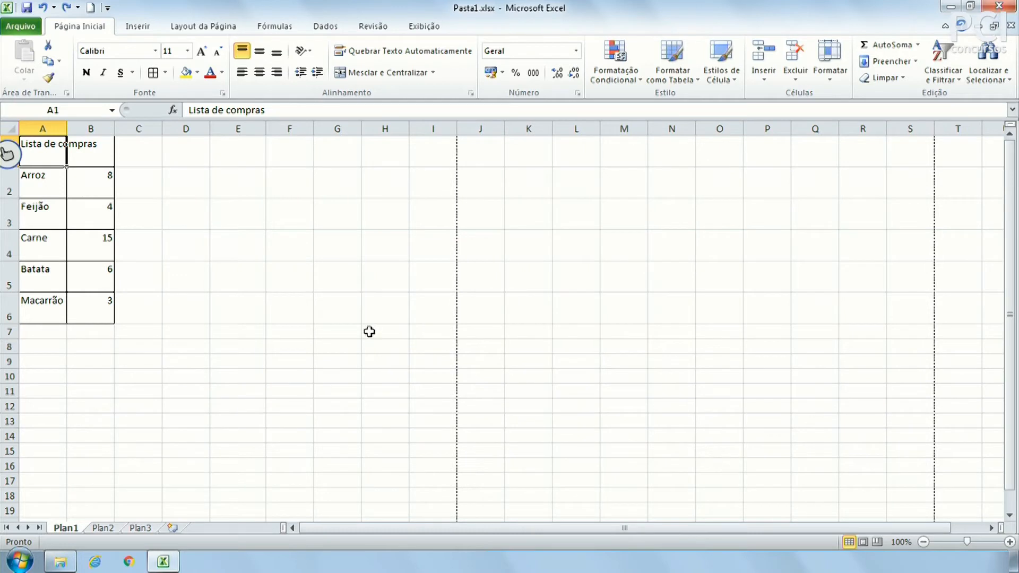
pyautogui.click(181, 196)
# Align the contents of the shopping list A1:B6 vertically to the middle of their cells.
pyautogui.moveTo(46, 159); pyautogui.dragTo(91, 300)
pyautogui.click(259, 50)
pyautogui.click(242, 274)
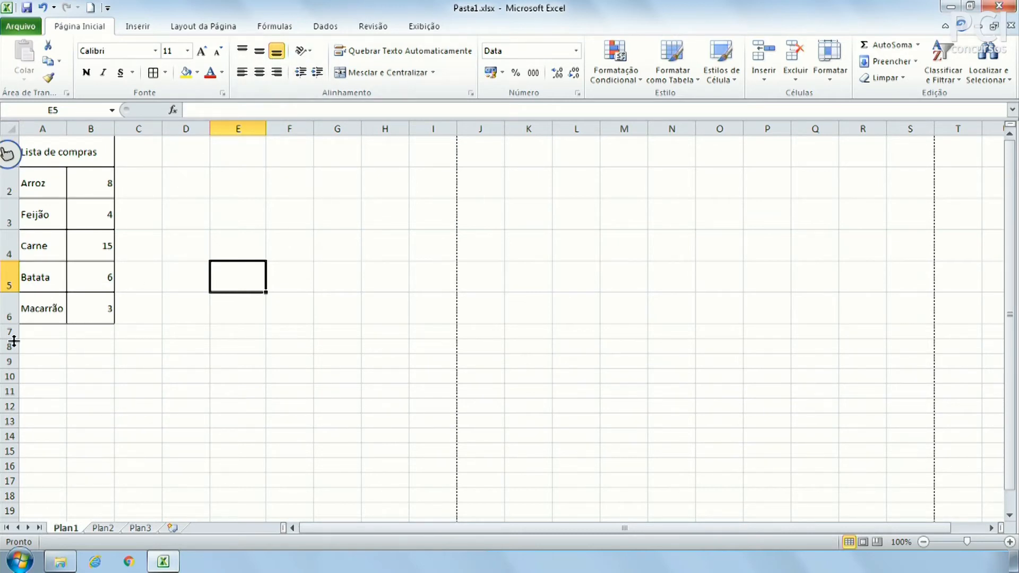
pyautogui.click(89, 334)
pyautogui.click(88, 347)
pyautogui.click(91, 362)
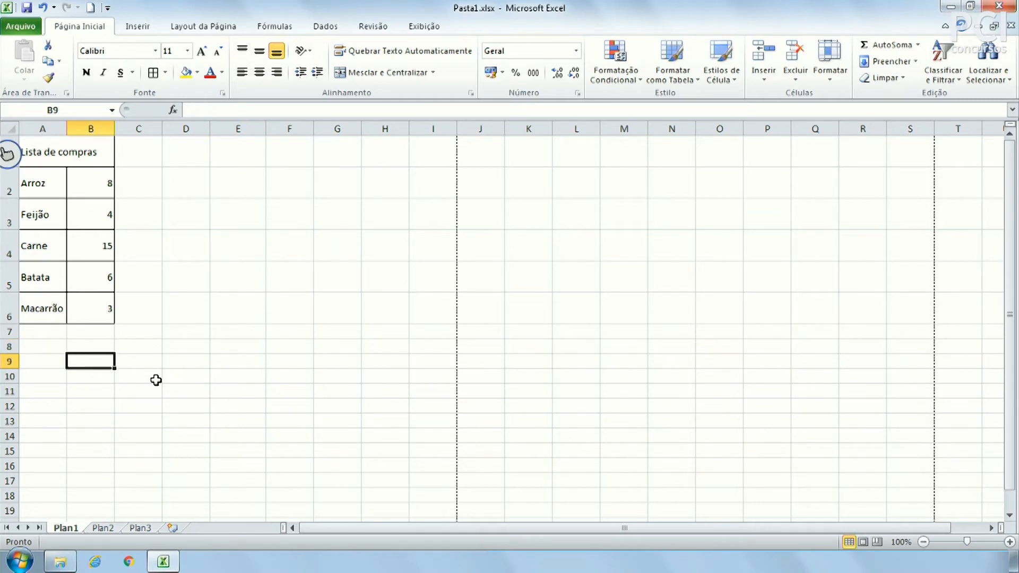
pyautogui.write('fghgfh')
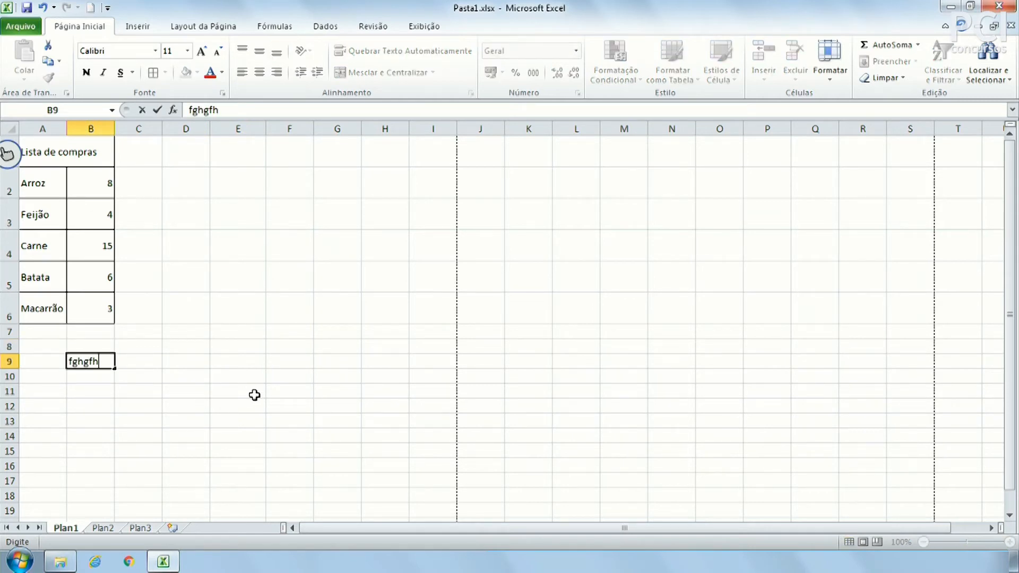
pyautogui.press('Escape')
pyautogui.click(254, 395)
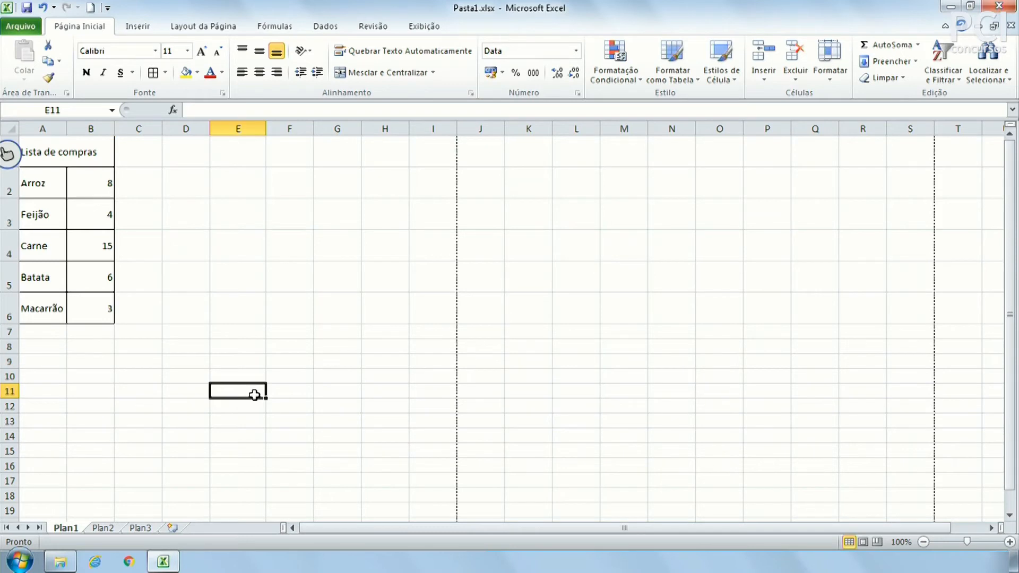
# Undo the vertical alignment changes on A1:B6 and the height increase of rows 1 to 6.
pyautogui.moveTo(48, 156); pyautogui.dragTo(101, 318)
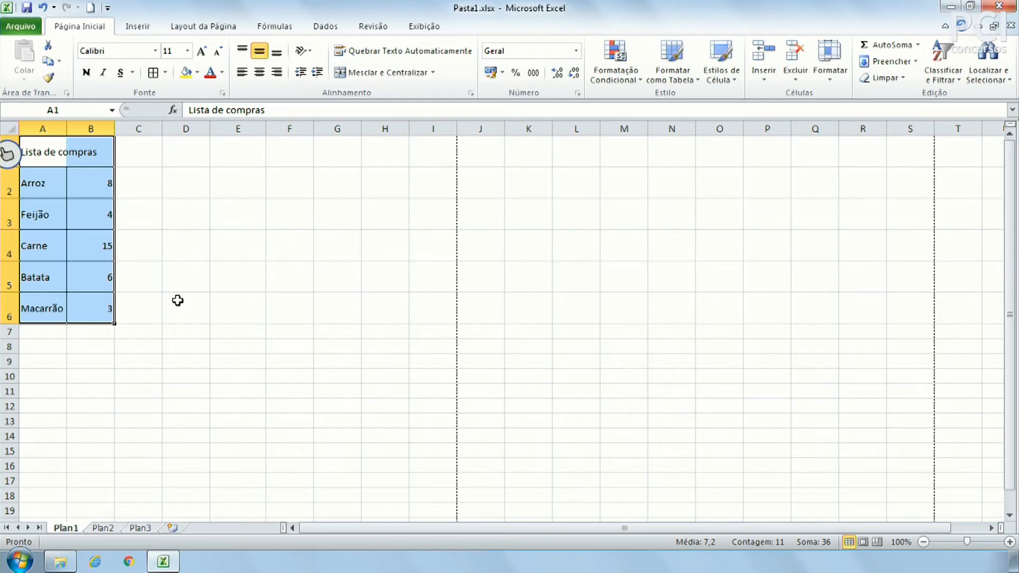
pyautogui.hotkey('ctrl', 'z')
pyautogui.hotkey('ctrl', 'z')
pyautogui.hotkey('ctrl', 'z')
pyautogui.hotkey('ctrl', 'z')
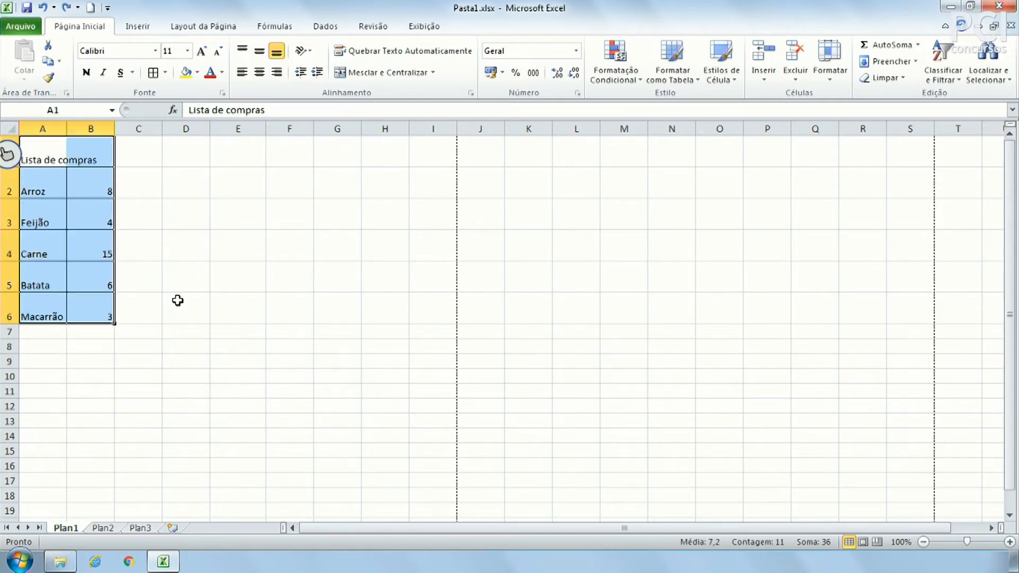
pyautogui.click(177, 301)
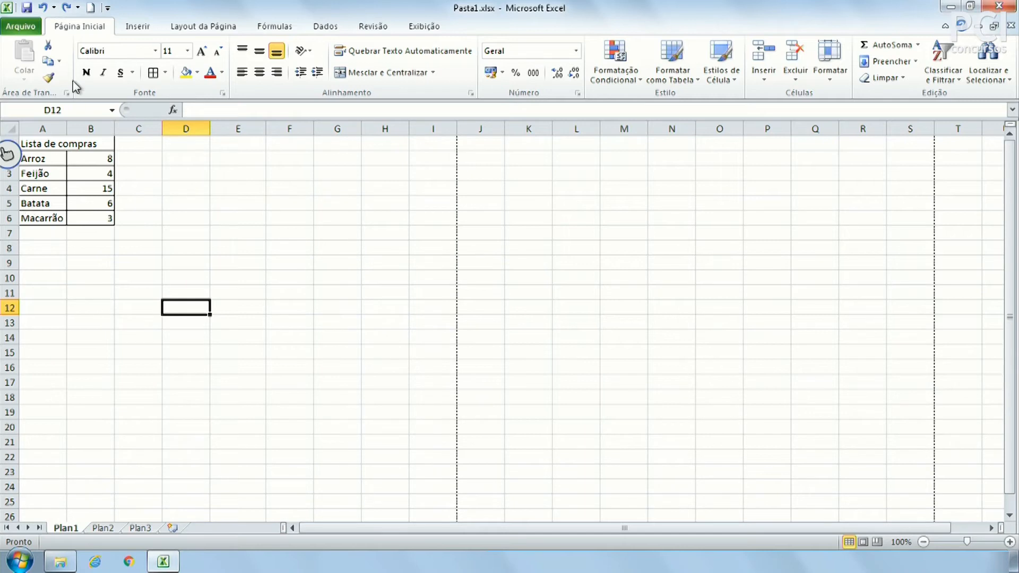
# Increase the height of row 7 to about double, and undo that height change.
pyautogui.click(192, 129)
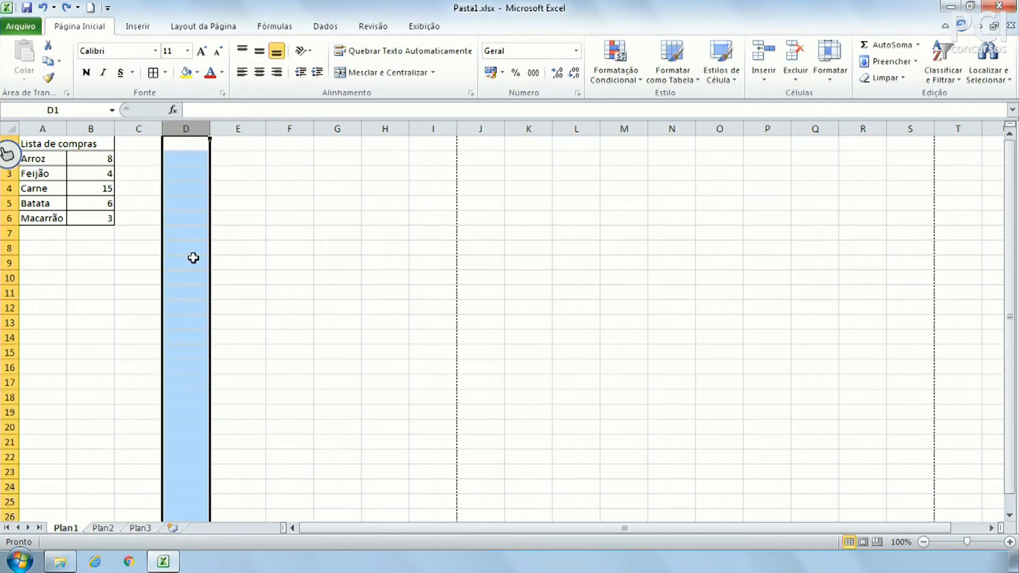
pyautogui.click(218, 173)
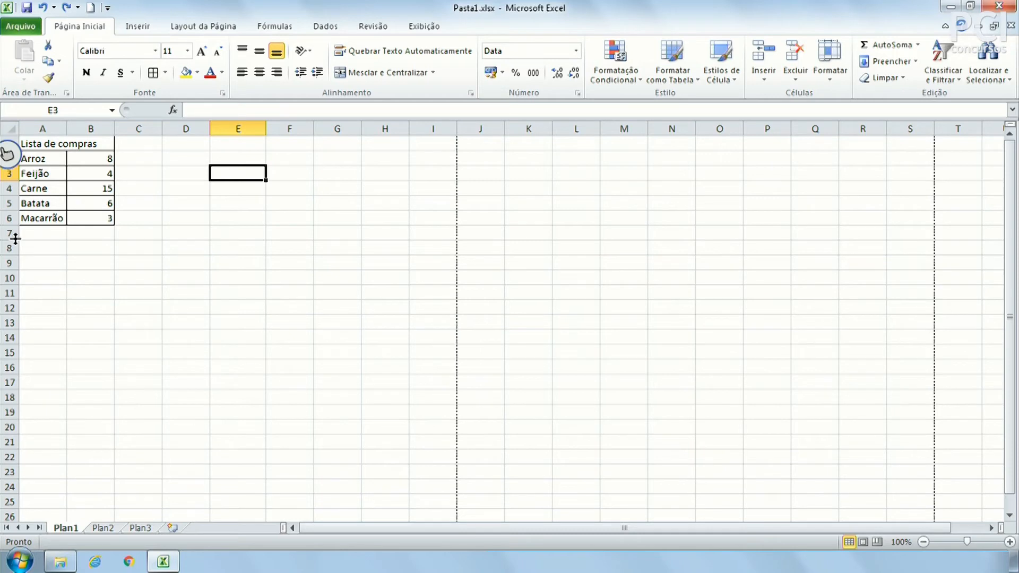
pyautogui.moveTo(18, 239); pyautogui.dragTo(13, 253)
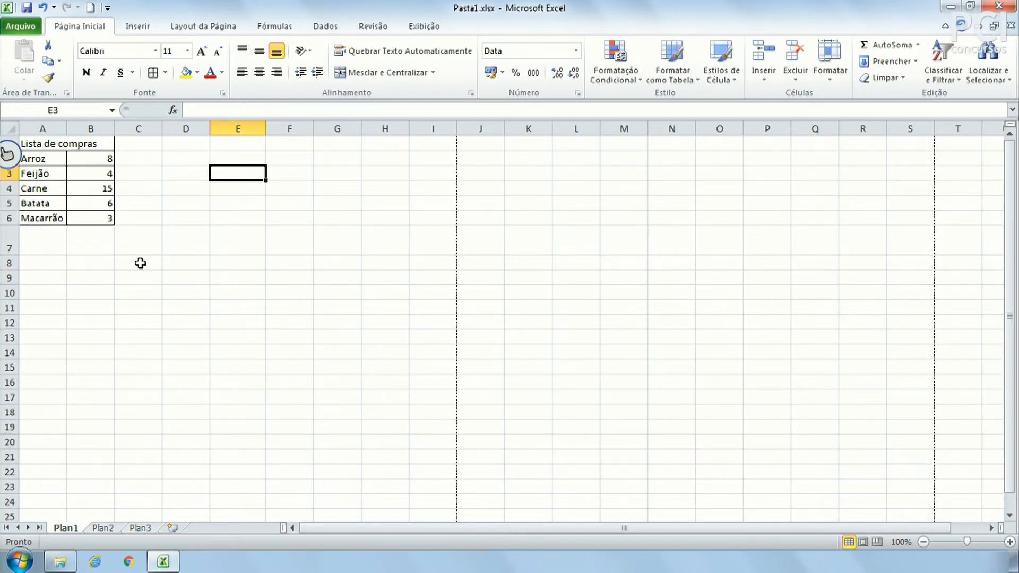
pyautogui.hotkey('ctrl', 'z')
pyautogui.click(239, 266)
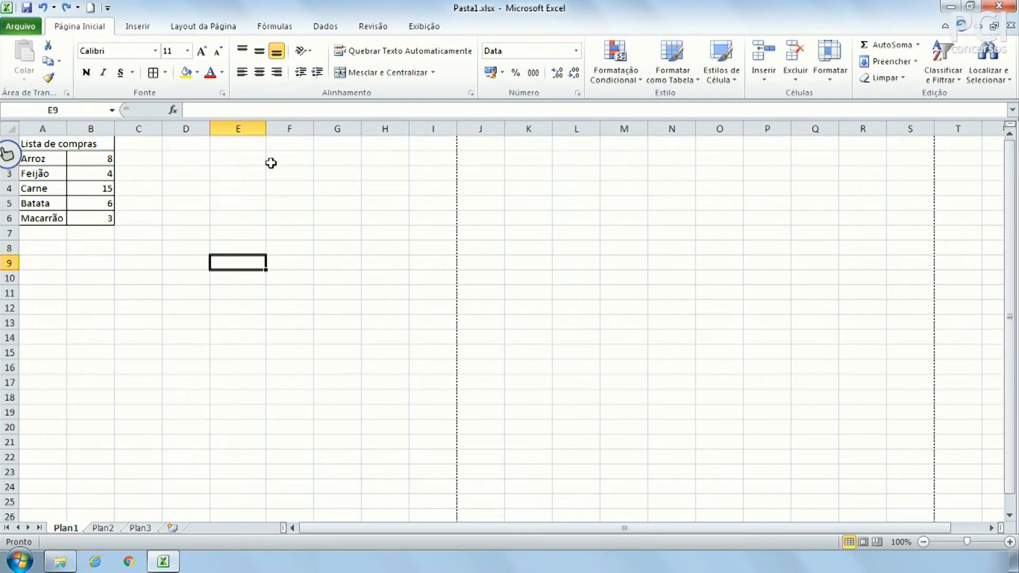
# Narrow columns E to H together to about a quarter of their width, and widen them equally back to about normal width.
pyautogui.moveTo(242, 128); pyautogui.dragTo(378, 123)
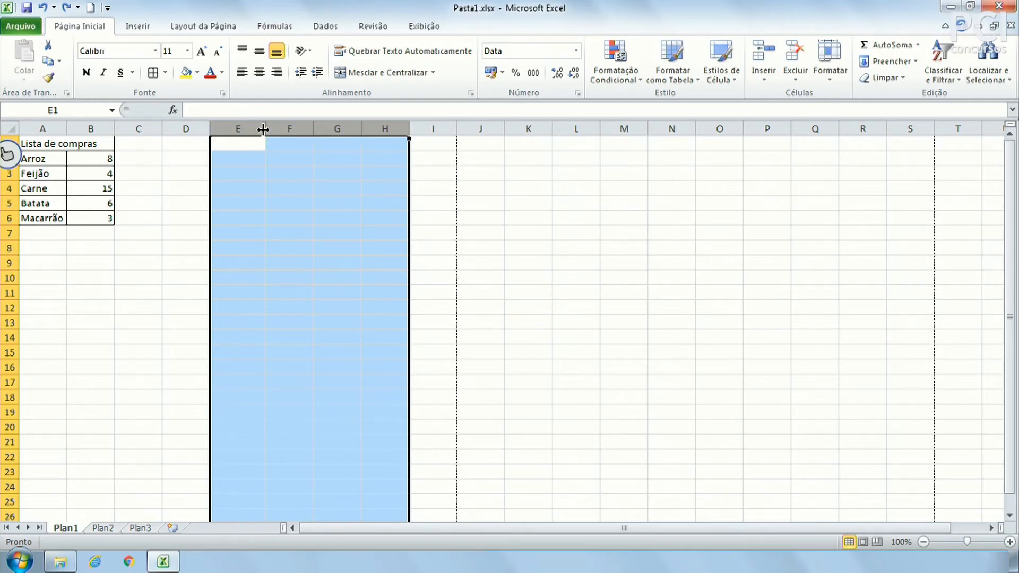
pyautogui.moveTo(264, 129); pyautogui.dragTo(221, 132)
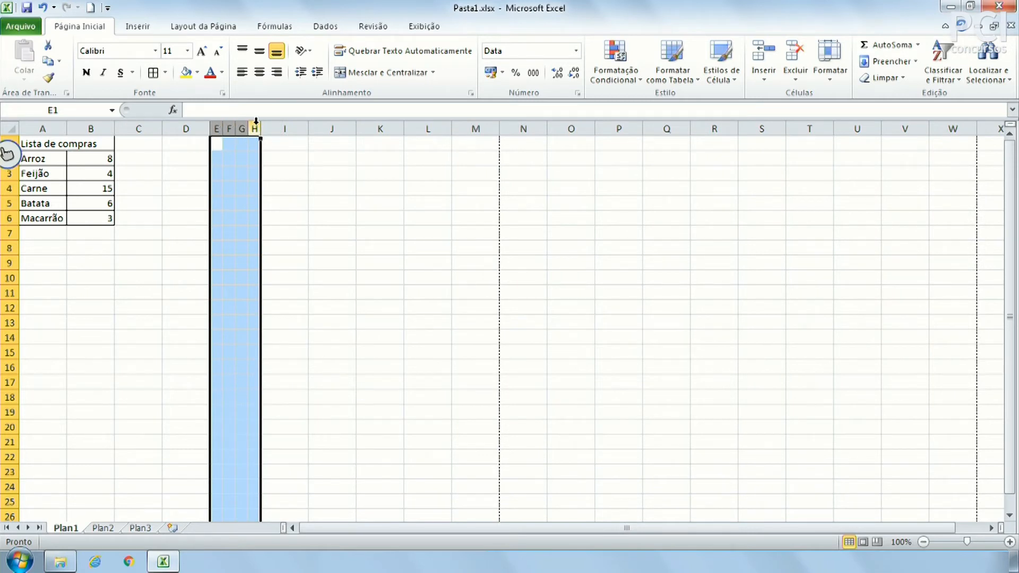
pyautogui.moveTo(223, 127); pyautogui.dragTo(259, 125)
pyautogui.click(232, 126)
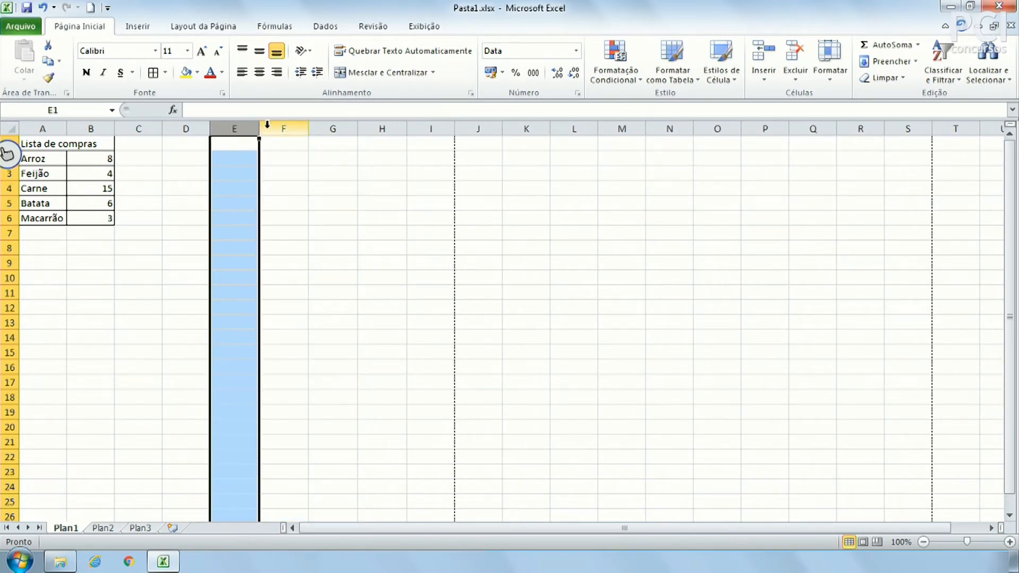
# Increase the height of rows 8 to 15 together to well over double, and undo that height change.
pyautogui.moveTo(10, 247); pyautogui.dragTo(10, 353)
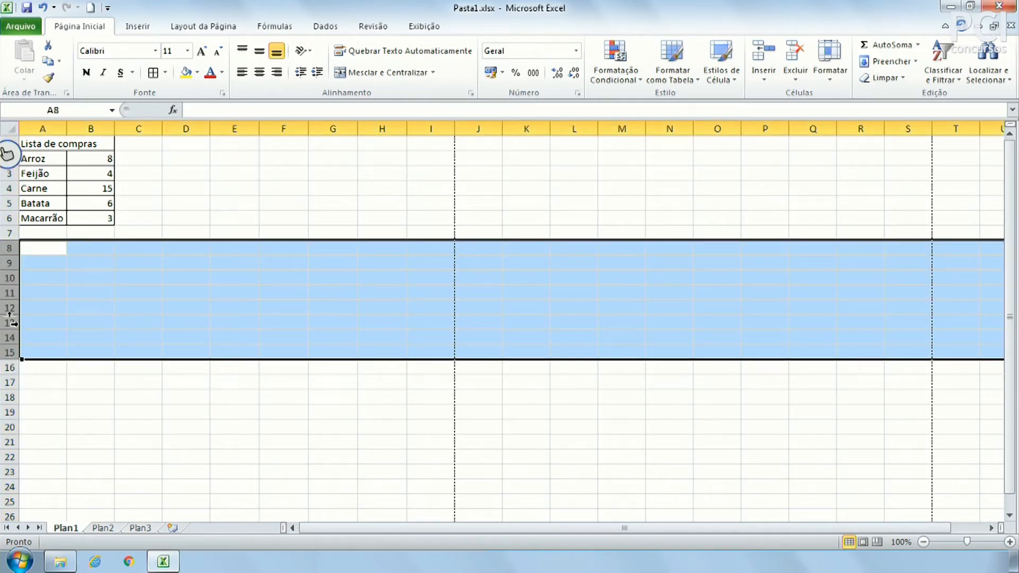
pyautogui.moveTo(20, 359); pyautogui.dragTo(19, 385)
pyautogui.scroll(-2, 244, 322)
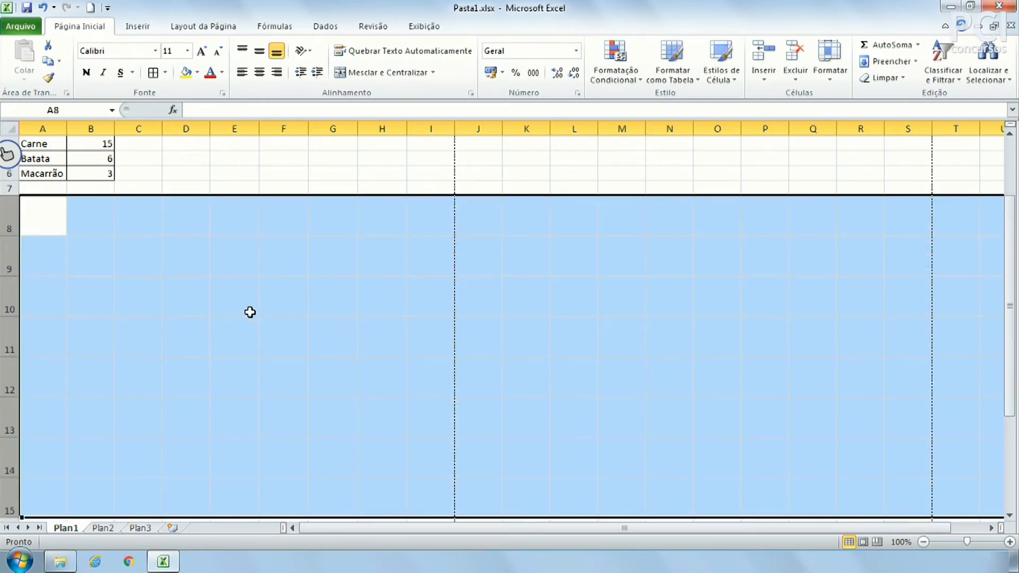
pyautogui.scroll(2, 250, 313)
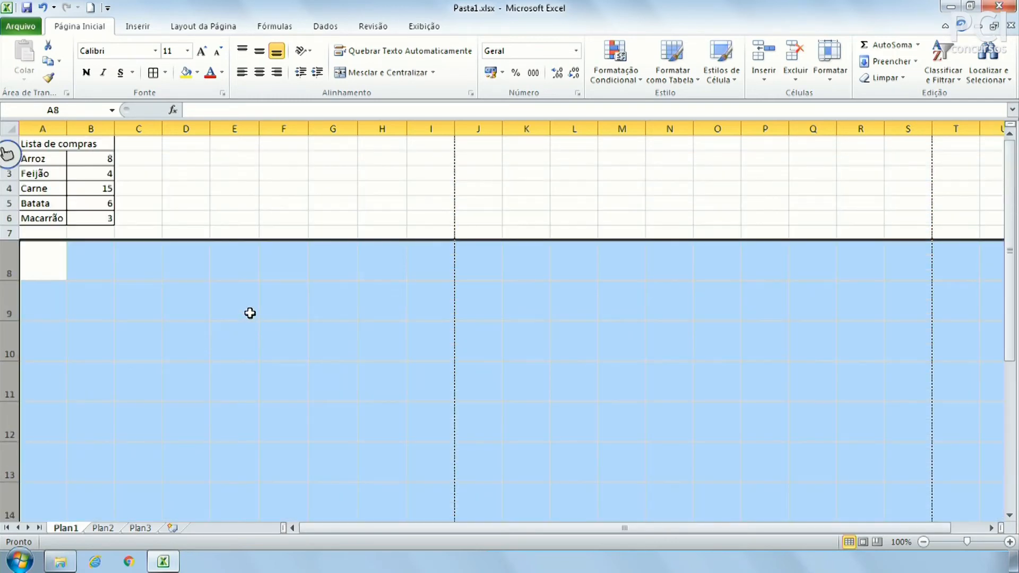
pyautogui.hotkey('ctrl', 'z')
pyautogui.click(279, 297)
pyautogui.click(294, 261)
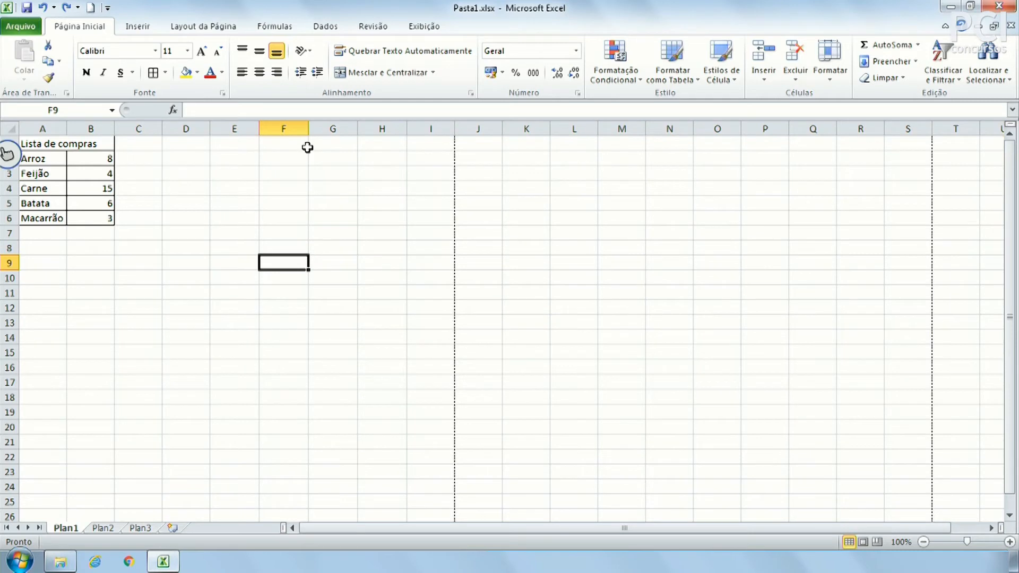
# Try widening column G to nearly double its width, and undo the width change.
pyautogui.moveTo(353, 129); pyautogui.dragTo(382, 129)
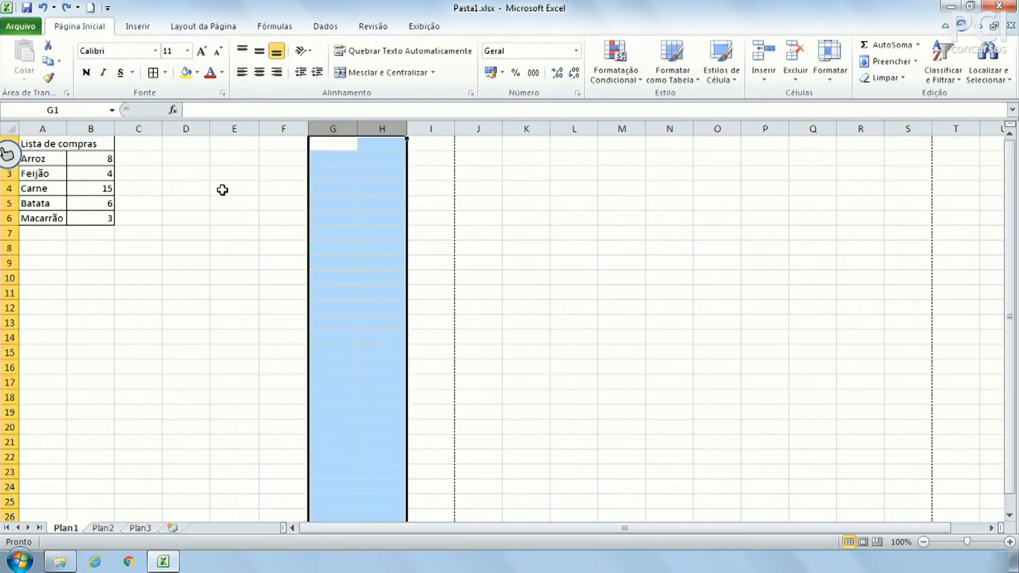
pyautogui.click(215, 218)
pyautogui.moveTo(354, 127); pyautogui.dragTo(396, 122)
pyautogui.hotkey('ctrl', 'z')
pyautogui.click(297, 380)
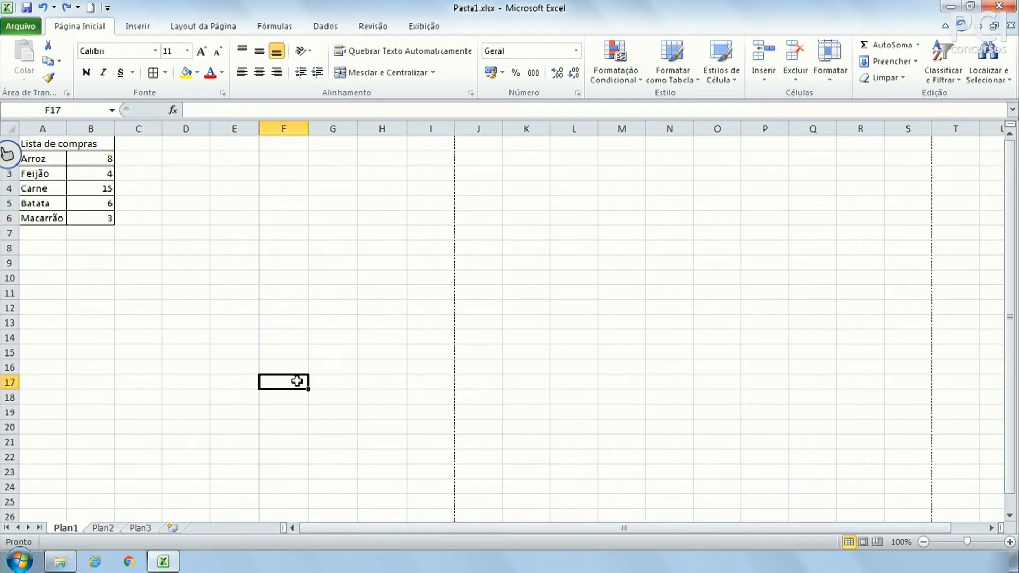
pyautogui.click(221, 215)
pyautogui.click(151, 212)
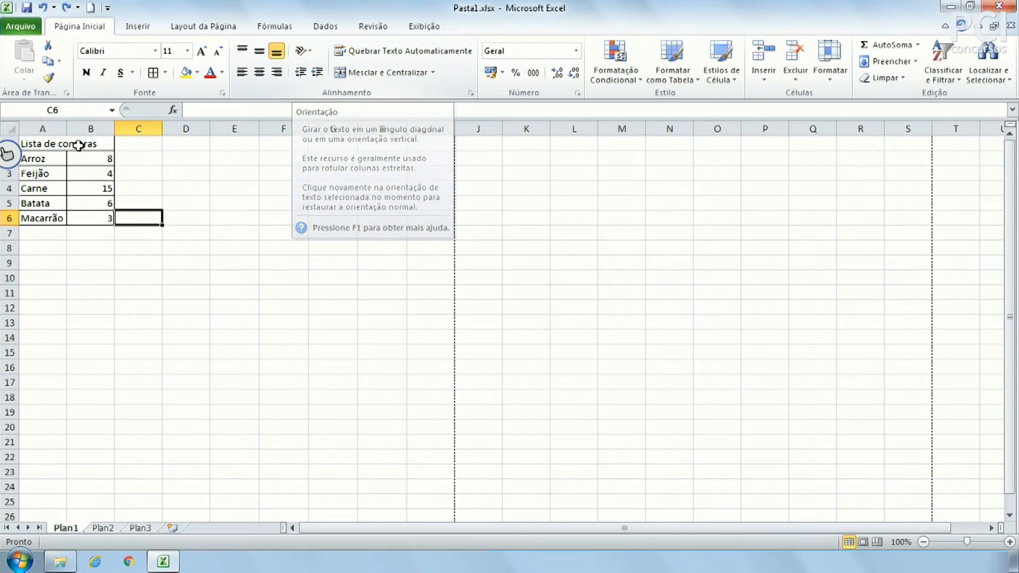
# Insert a new empty column before column A to shift the shopping list over by one column.
pyautogui.click(51, 144)
pyautogui.click(43, 128)
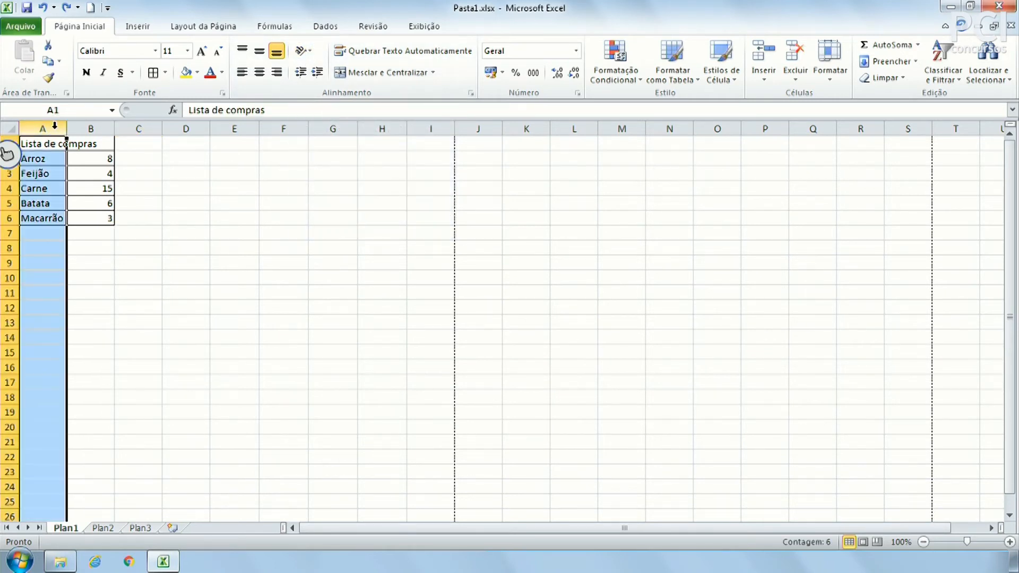
pyautogui.rightClick(54, 129)
pyautogui.click(98, 227)
pyautogui.click(221, 239)
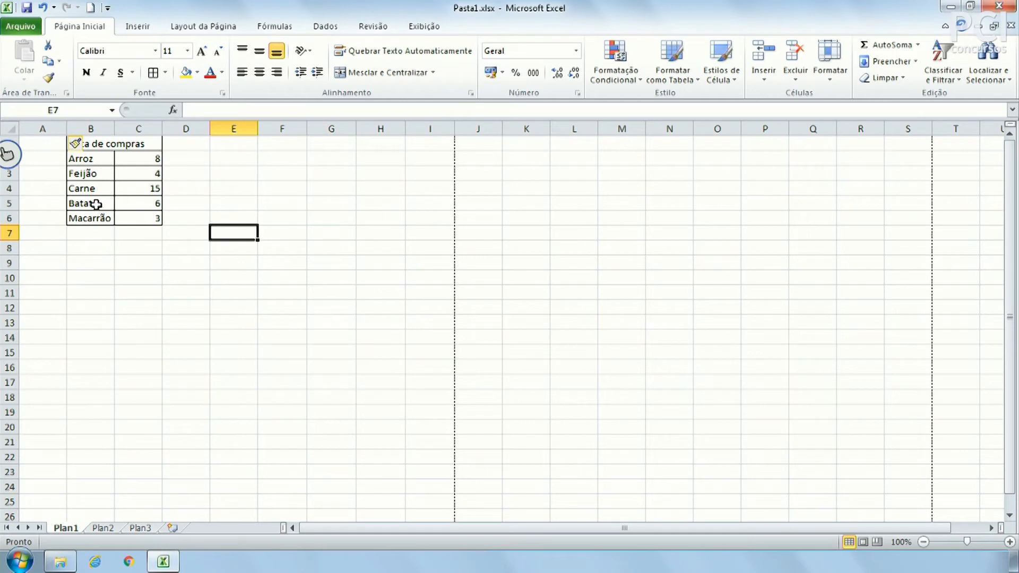
# Merge and center cells A1:A6, and enter the text "Tabela" in the merged cell.
pyautogui.moveTo(47, 144); pyautogui.dragTo(39, 219)
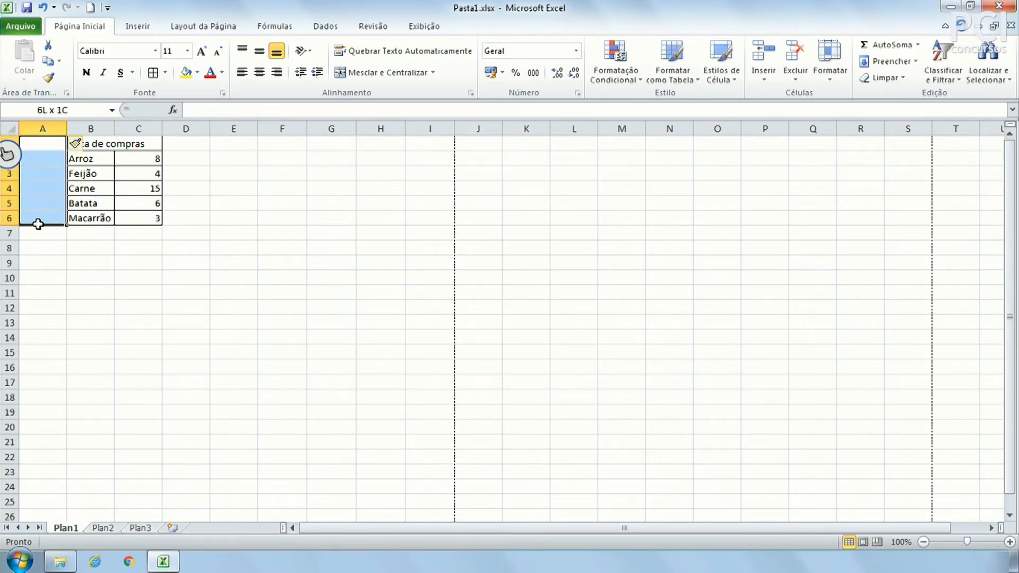
pyautogui.click(383, 72)
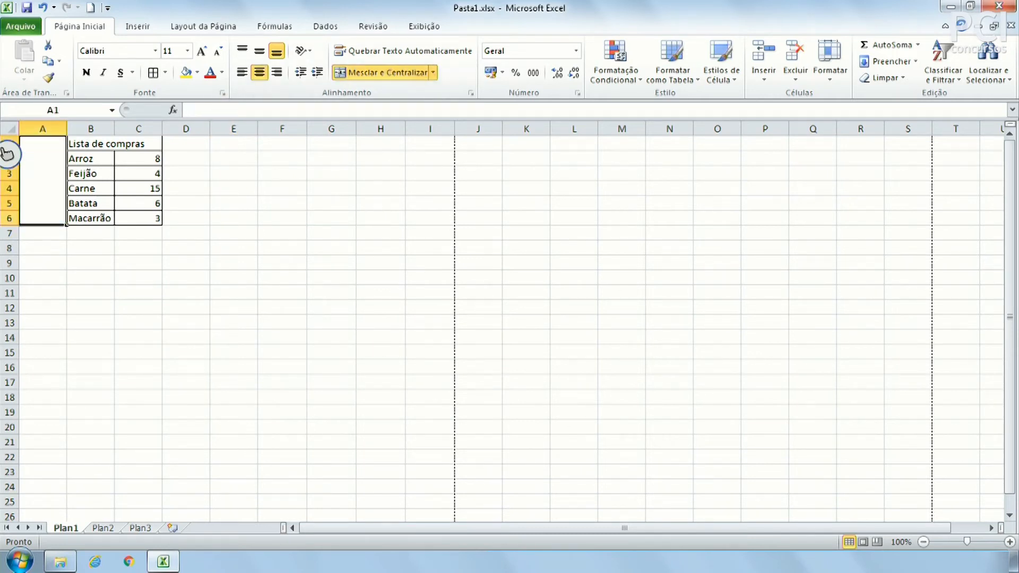
pyautogui.write('Tabela')
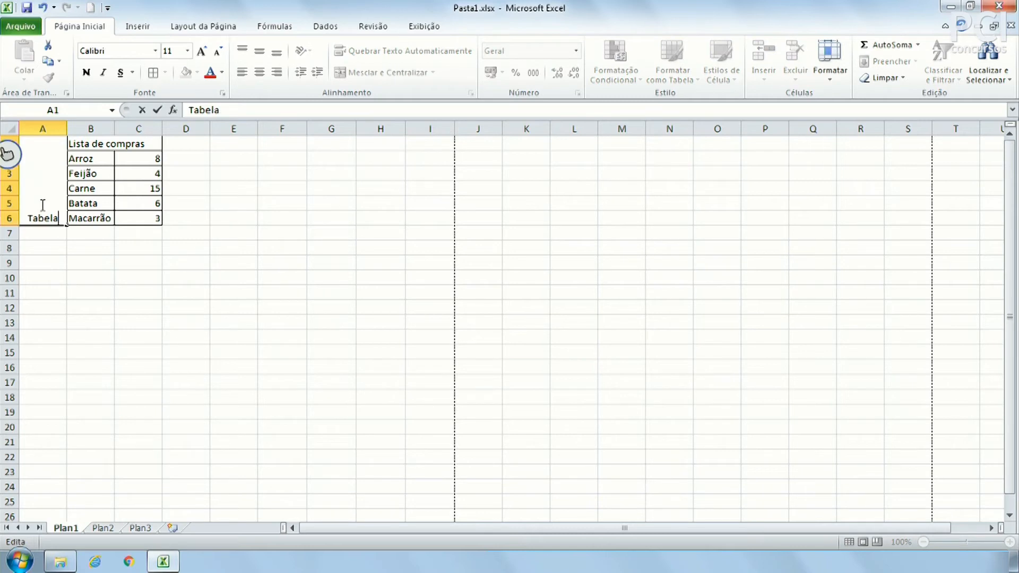
pyautogui.press('Return')
pyautogui.click(40, 205)
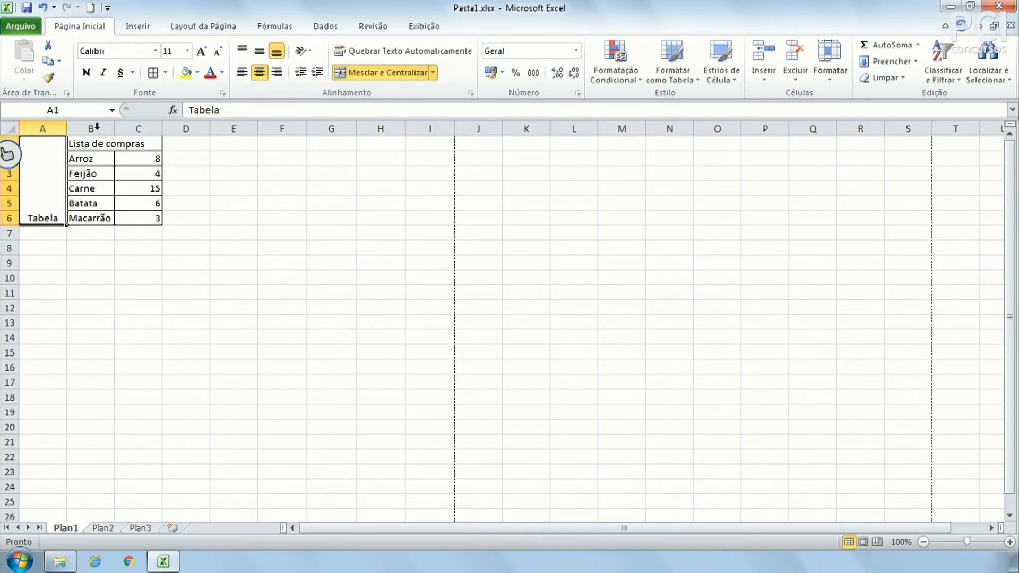
# Angle the "Tabela" text in merged cell A1 counterclockwise, and switch it to the clockwise angle.
pyautogui.click(313, 52)
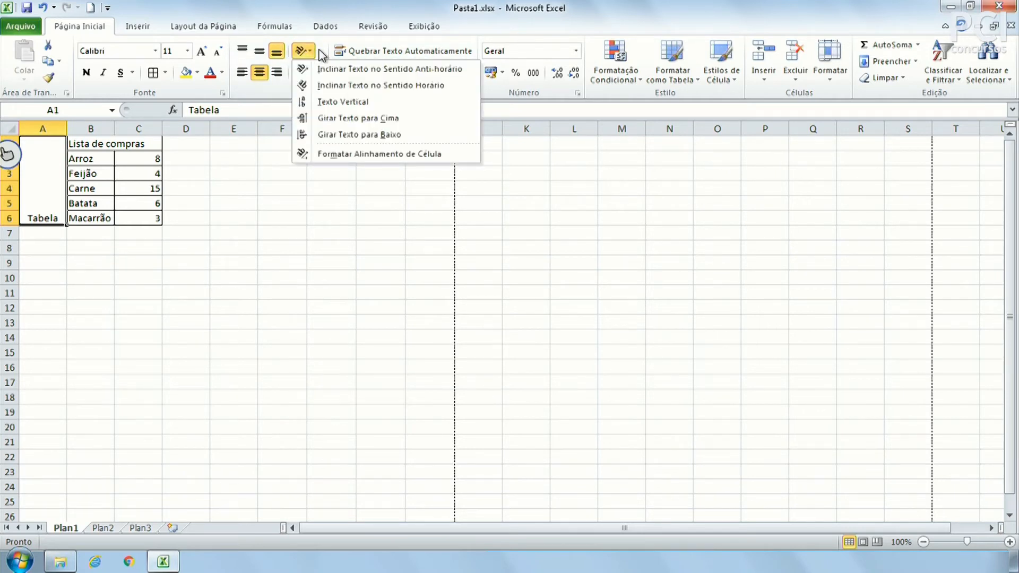
pyautogui.click(327, 73)
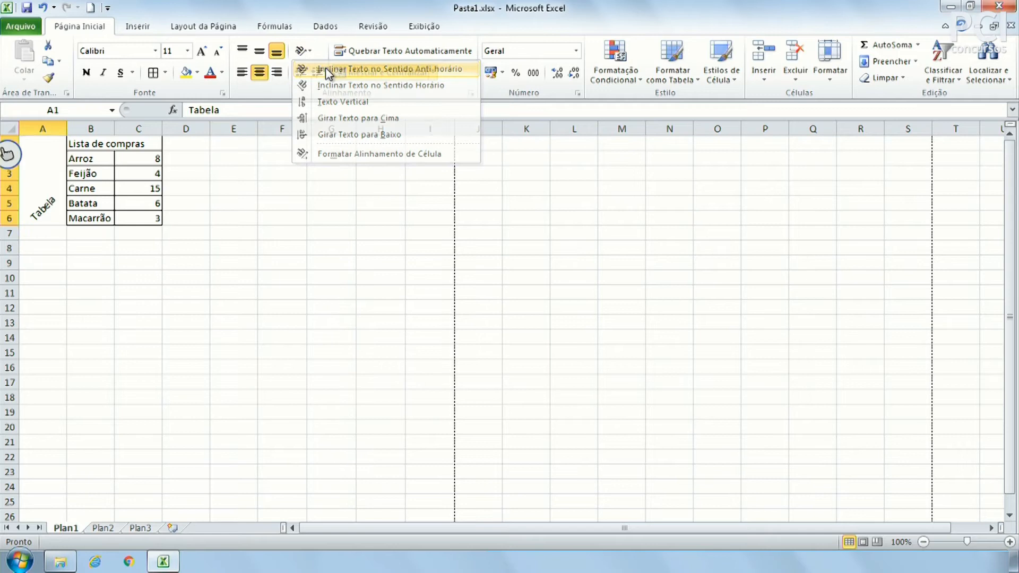
pyautogui.click(307, 52)
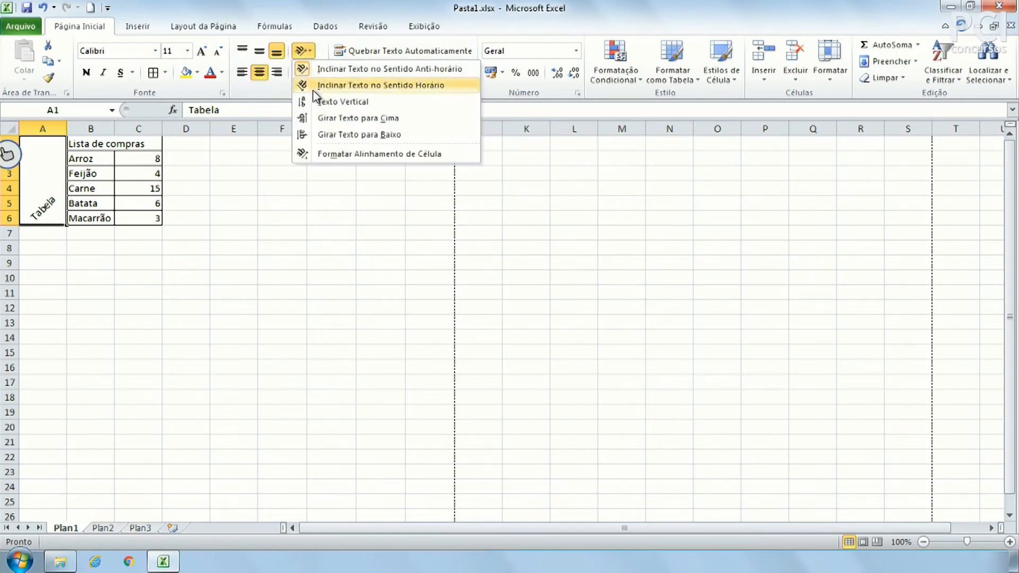
pyautogui.click(305, 85)
# Set the "Tabela" text in A1 to vertical orientation (Texto Vertical), and change it to rotated up (Girar Texto para Cima).
pyautogui.click(305, 51)
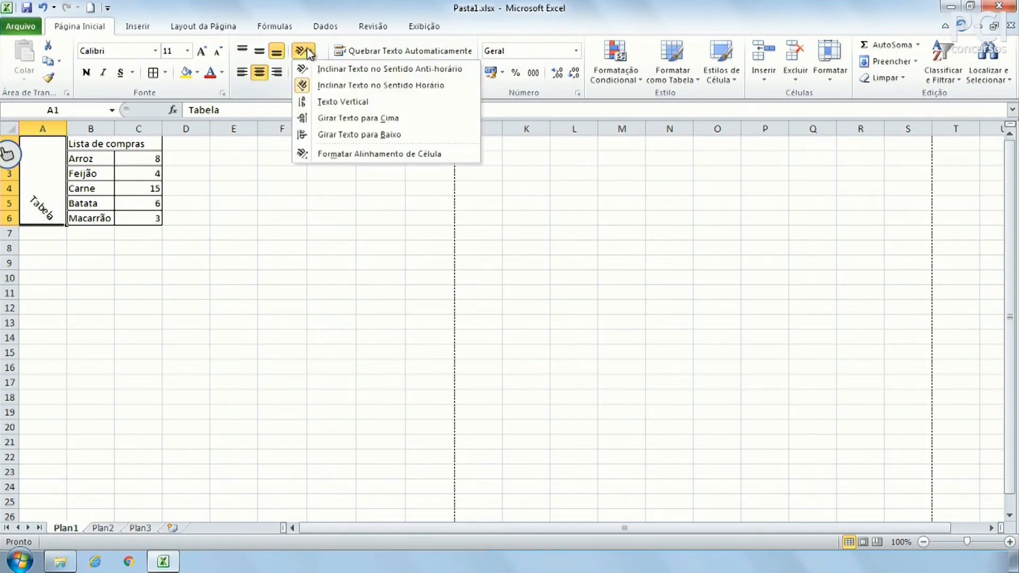
pyautogui.click(333, 101)
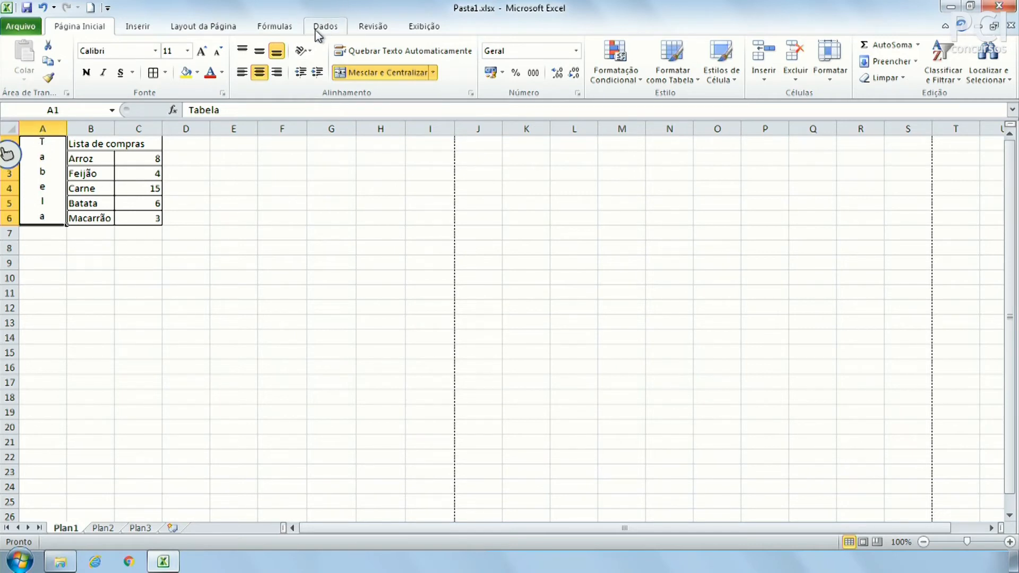
pyautogui.click(305, 51)
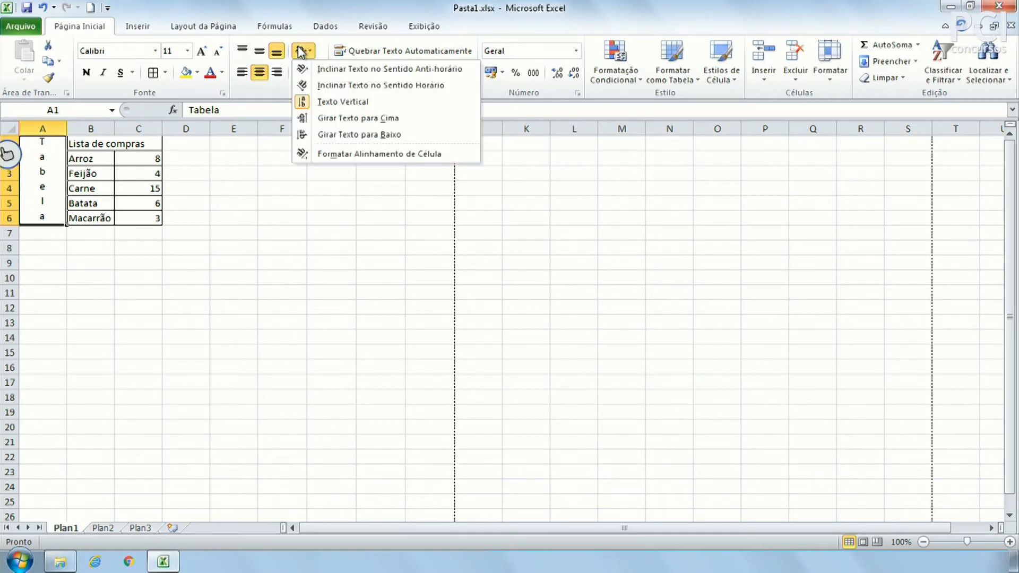
pyautogui.click(329, 118)
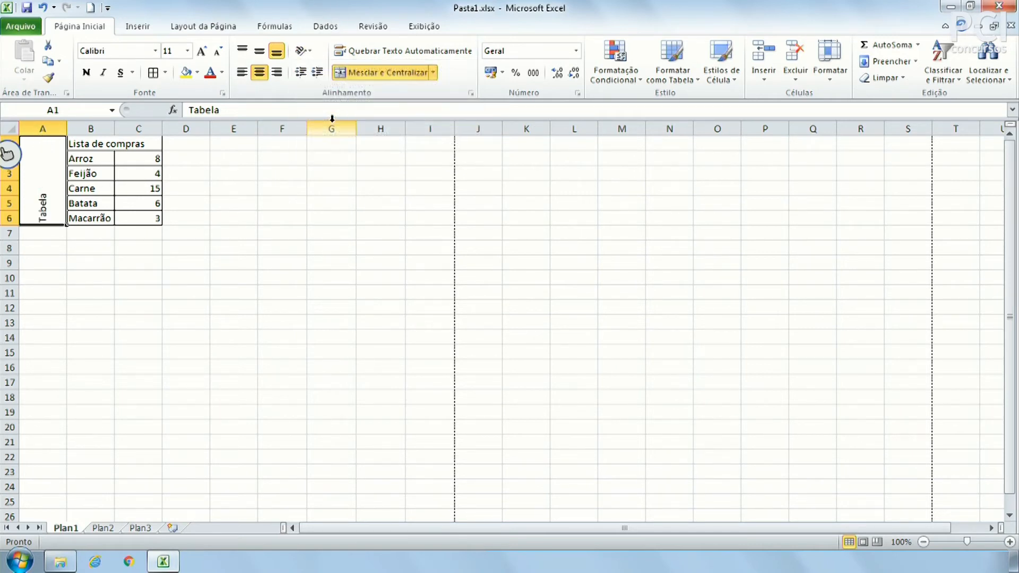
# Auto-fit the width of column A to the rotated "Tabela" text, and rotate the text down (Girar Texto para Baixo).
pyautogui.doubleClick(67, 129)
pyautogui.click(271, 266)
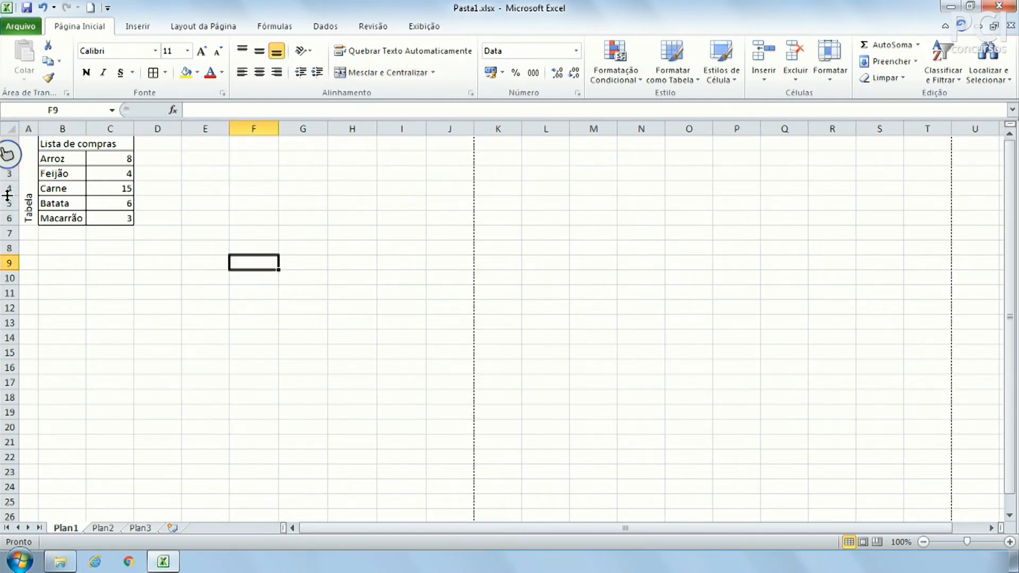
pyautogui.click(29, 202)
pyautogui.click(305, 51)
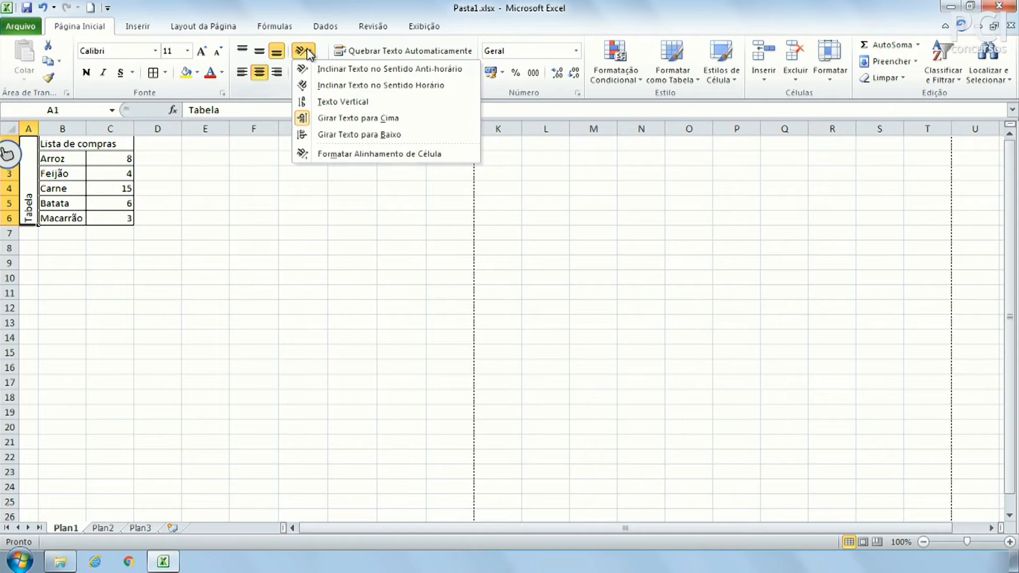
pyautogui.click(342, 135)
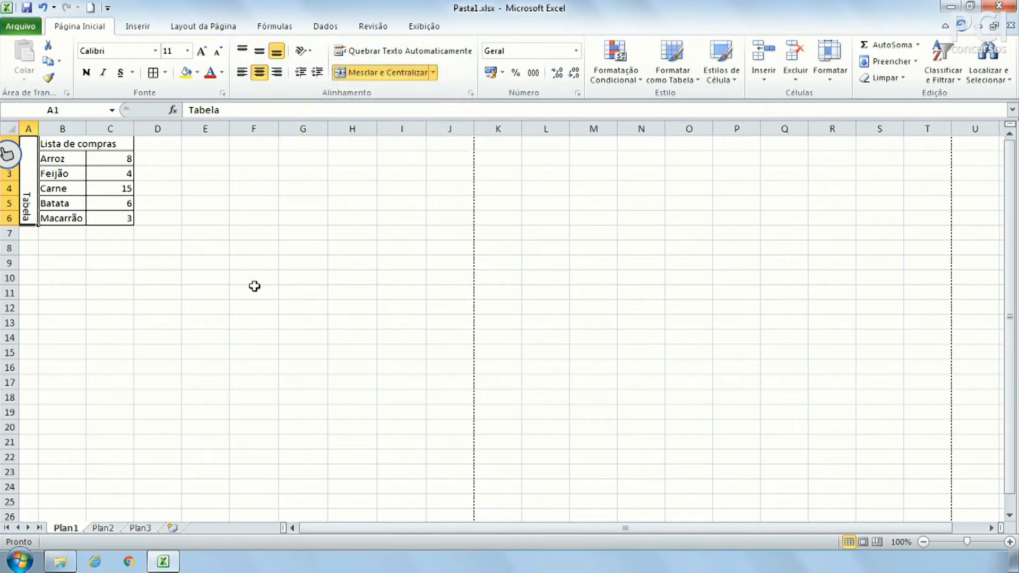
pyautogui.click(255, 289)
# Delete the "Tabela" text from merged cell A1.
pyautogui.click(24, 203)
pyautogui.press('Delete')
pyautogui.click(63, 183)
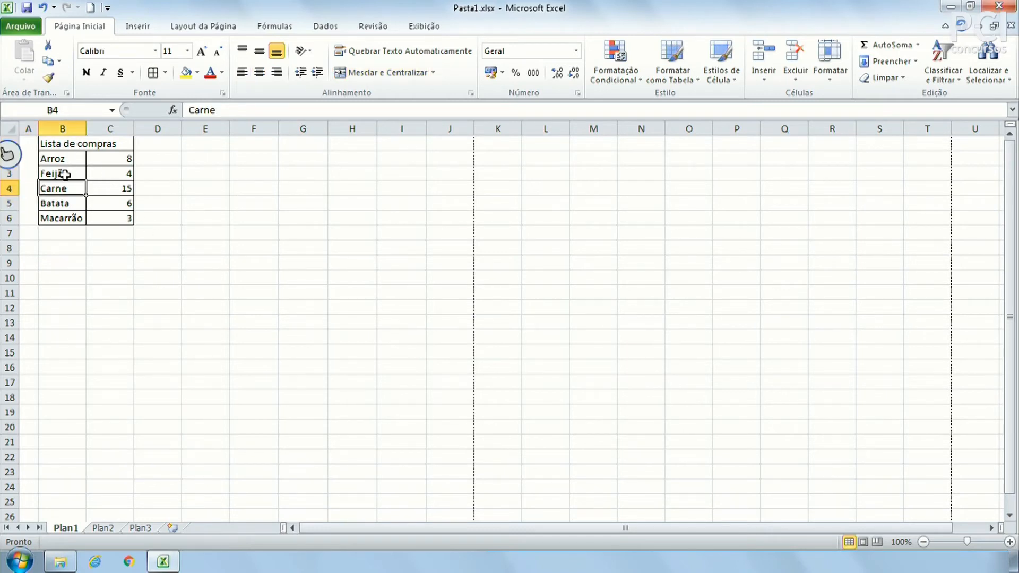
# Auto-fit the width of column B to its longest entry, the "Lista de compras" title.
pyautogui.doubleClick(86, 127)
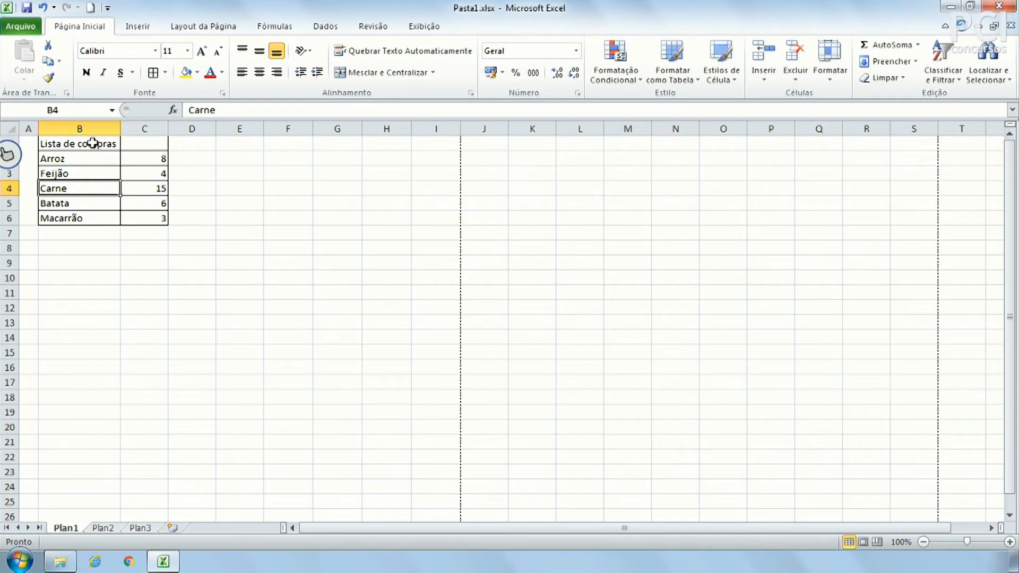
pyautogui.click(90, 143)
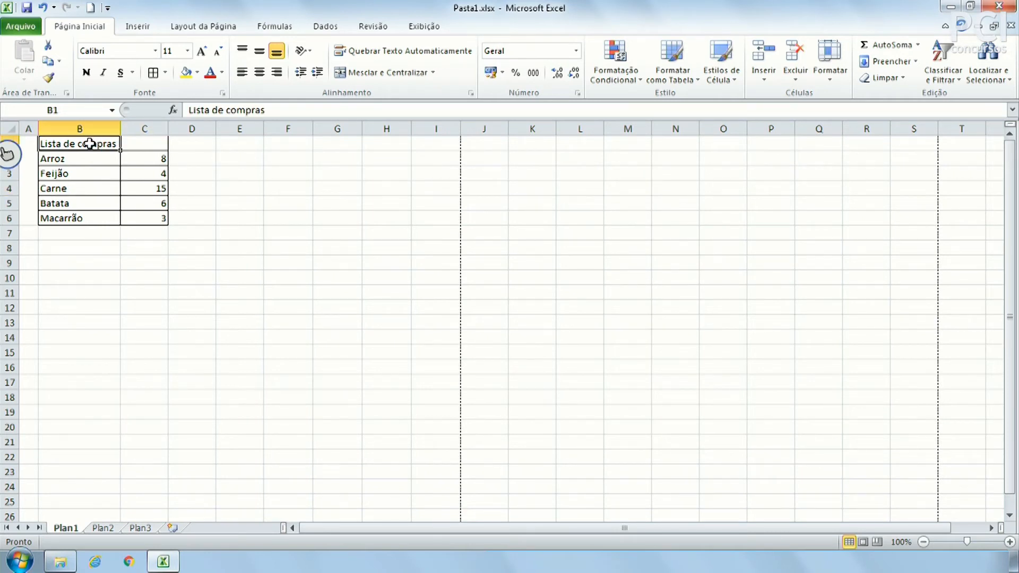
pyautogui.click(123, 326)
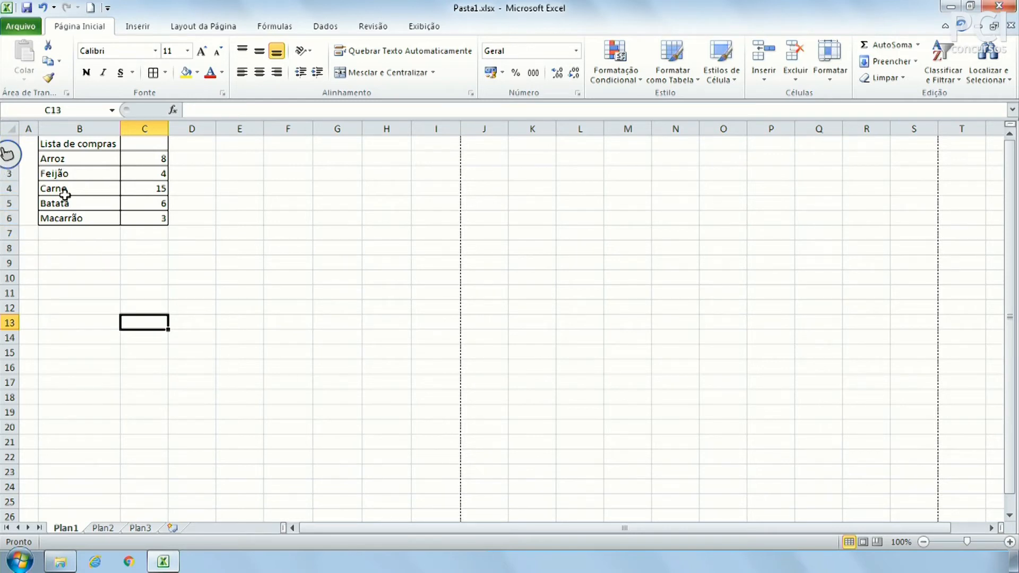
# Increase the height of row 6 to about four times, and auto-fit the row back to its content.
pyautogui.moveTo(17, 226); pyautogui.dragTo(11, 271)
pyautogui.doubleClick(10, 272)
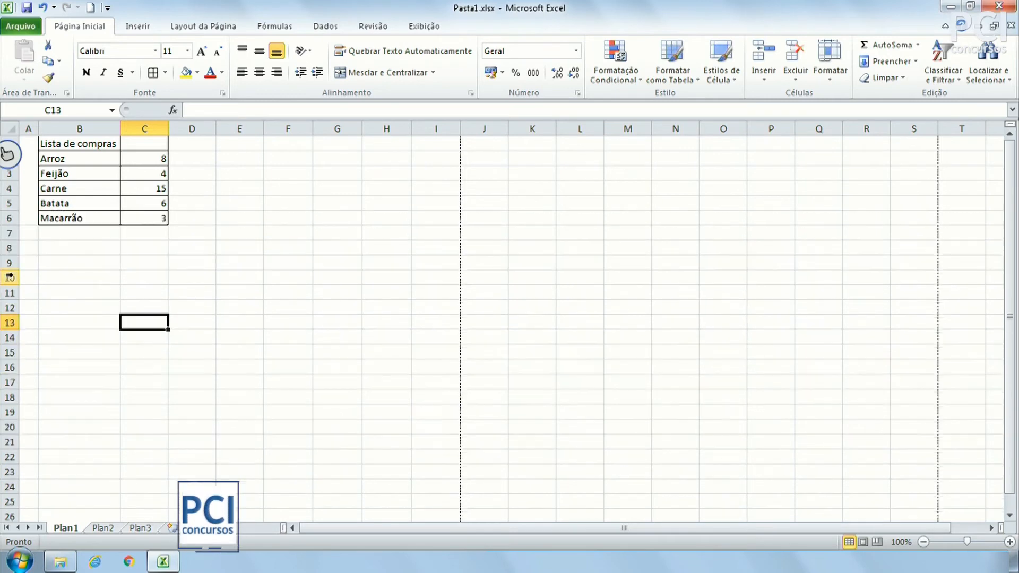
pyautogui.click(71, 218)
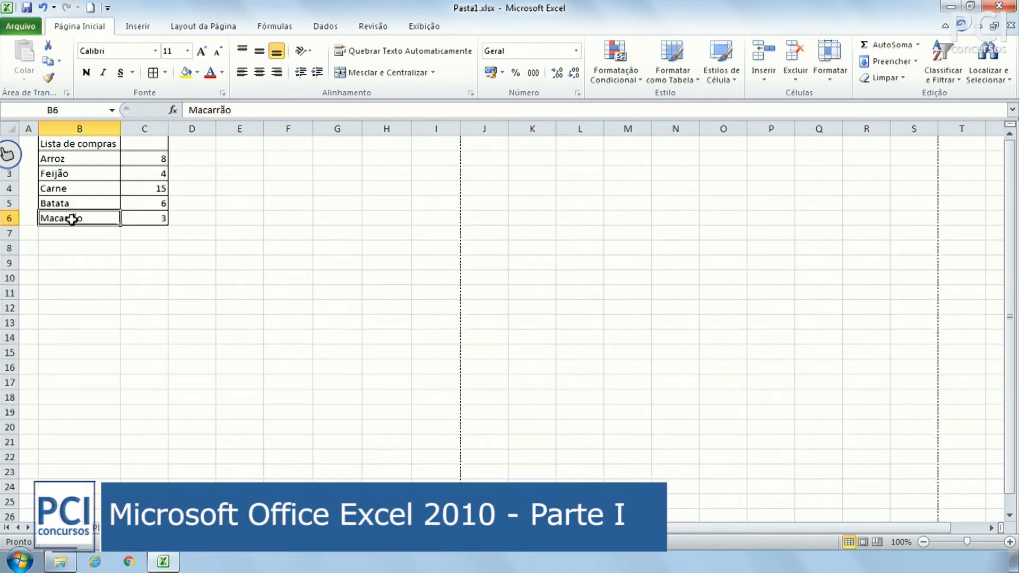
pyautogui.click(229, 219)
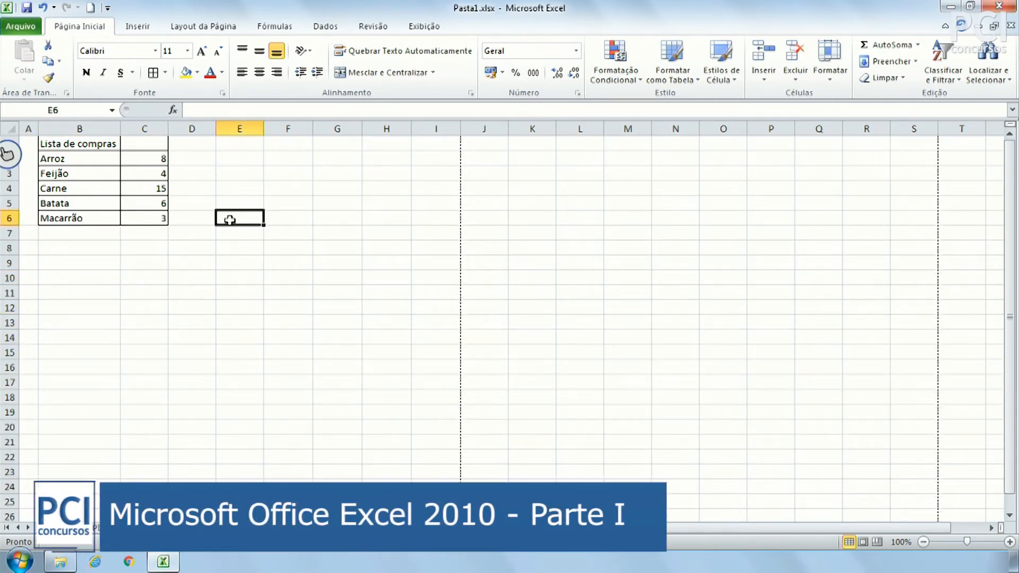
# Narrow column B to about three quarters of its width, and auto-fit it to the "Lista de compras" title again.
pyautogui.click(95, 149)
pyautogui.moveTo(120, 128); pyautogui.dragTo(99, 128)
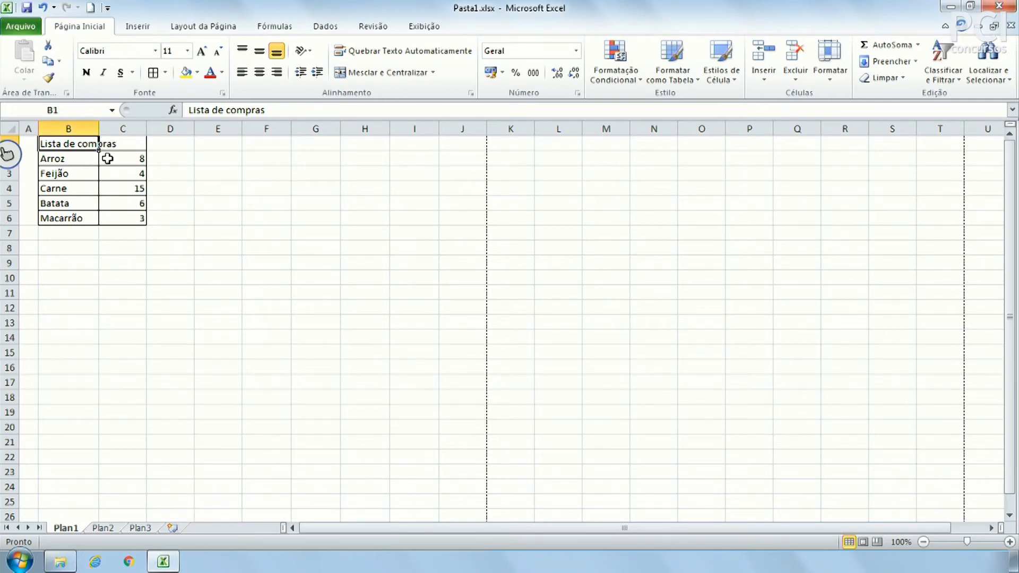
pyautogui.doubleClick(97, 128)
pyautogui.click(227, 336)
# Narrow column B to about two thirds of its width, just wide enough for the item names.
pyautogui.click(83, 146)
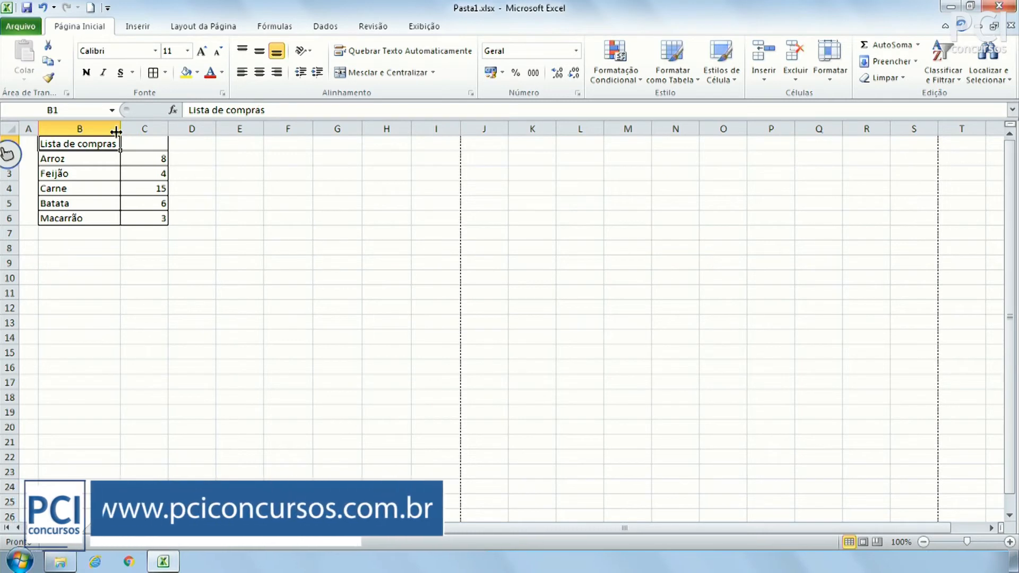
pyautogui.moveTo(116, 132); pyautogui.dragTo(92, 129)
pyautogui.click(390, 326)
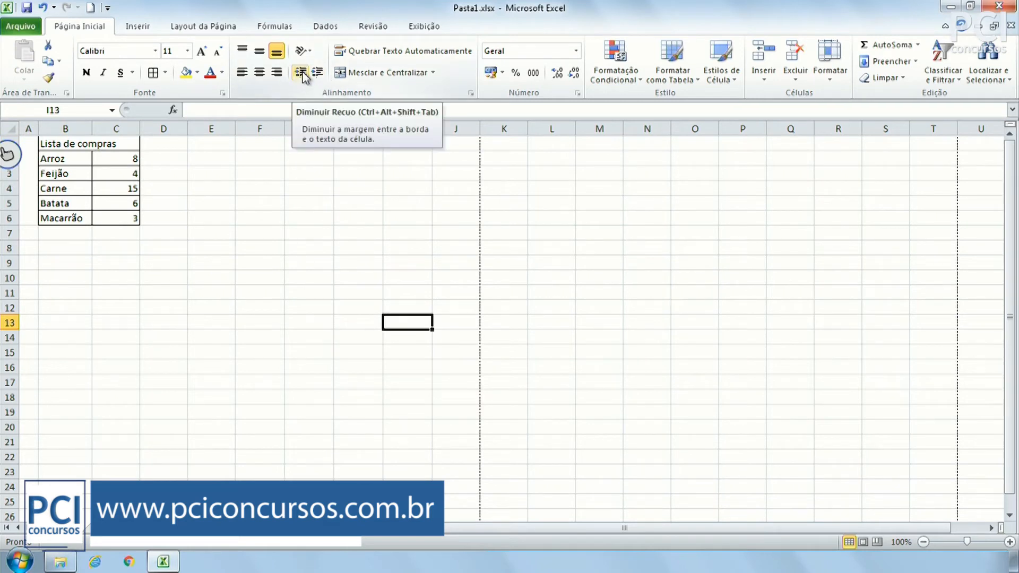
# Decrease the indent of the "Lista de compras" title in cell B1.
pyautogui.click(58, 143)
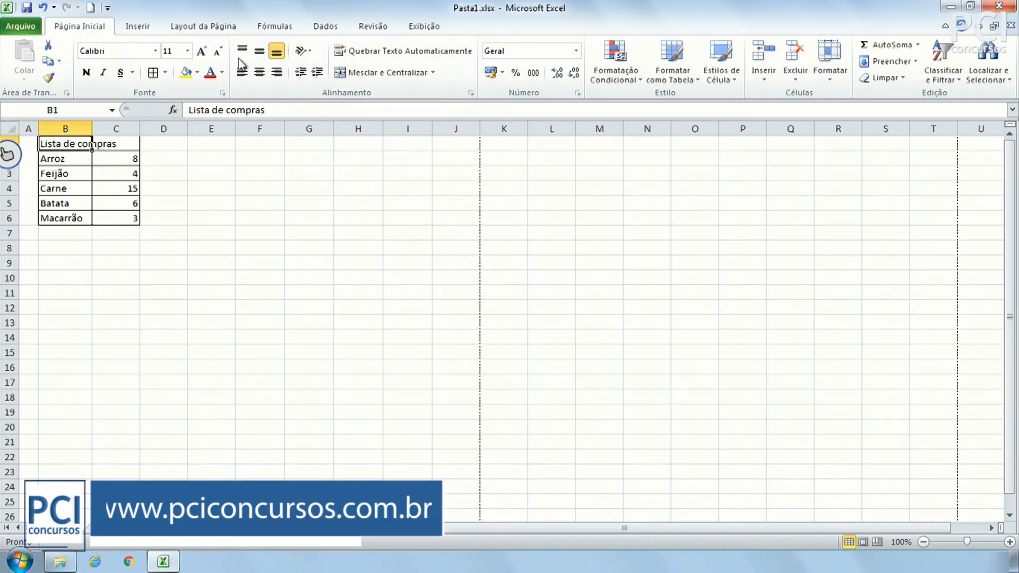
pyautogui.click(300, 73)
pyautogui.click(300, 74)
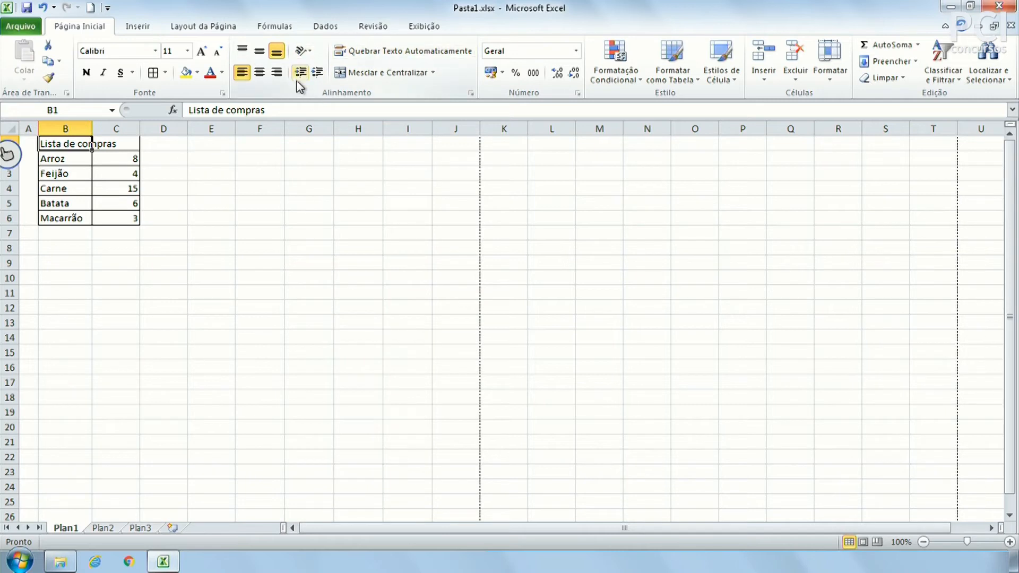
pyautogui.click(300, 242)
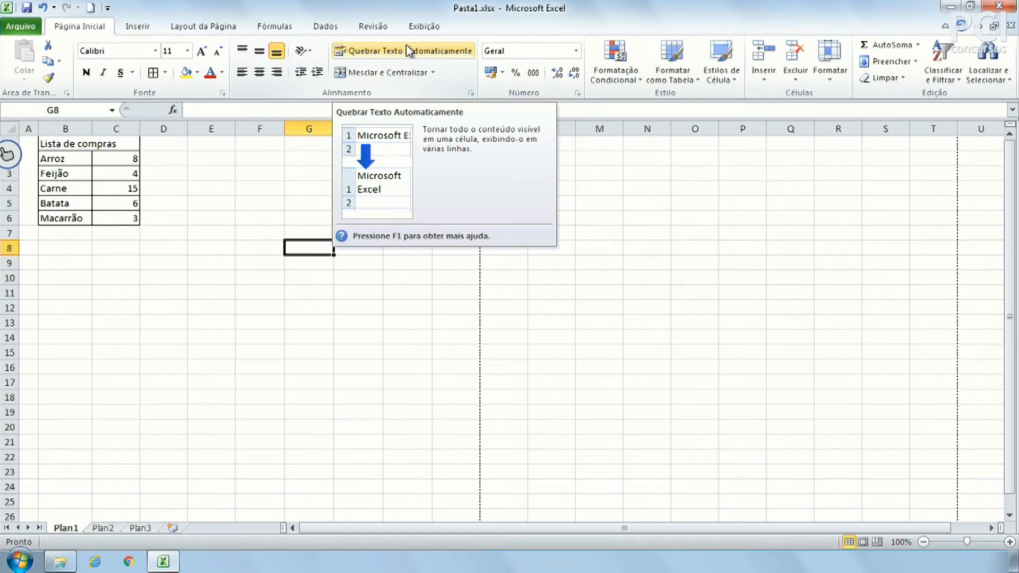
pyautogui.click(240, 215)
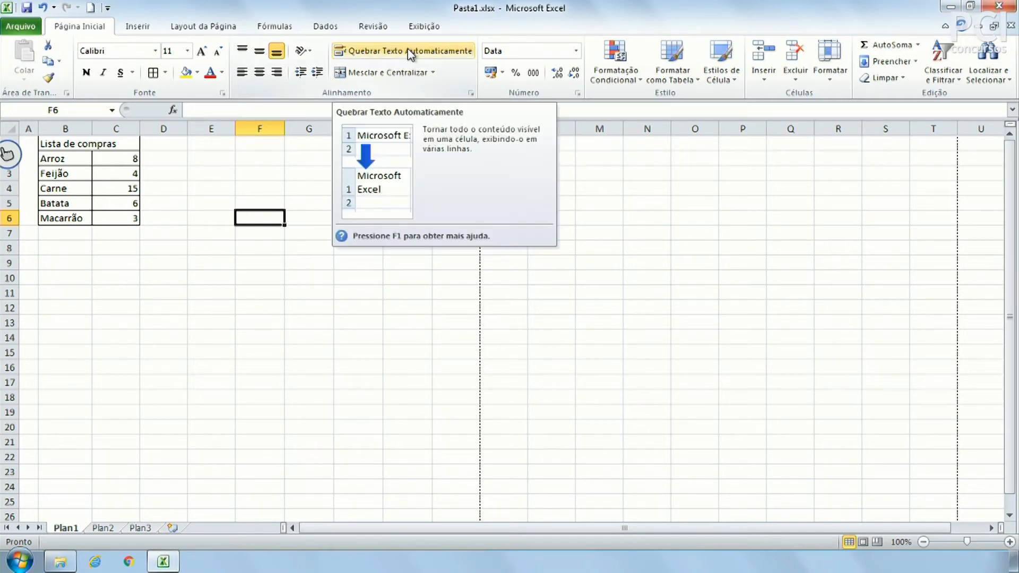
pyautogui.click(252, 242)
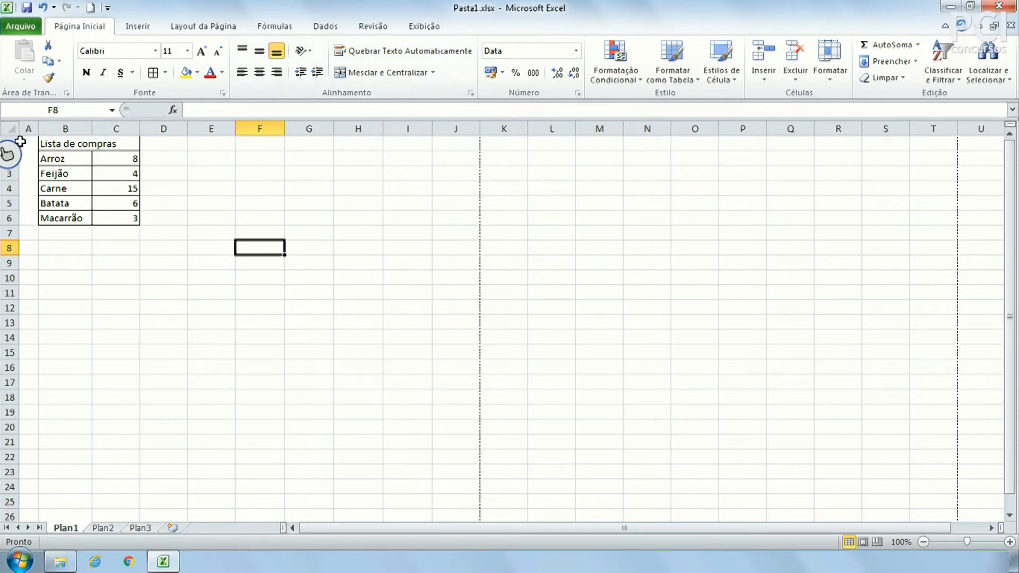
pyautogui.click(54, 158)
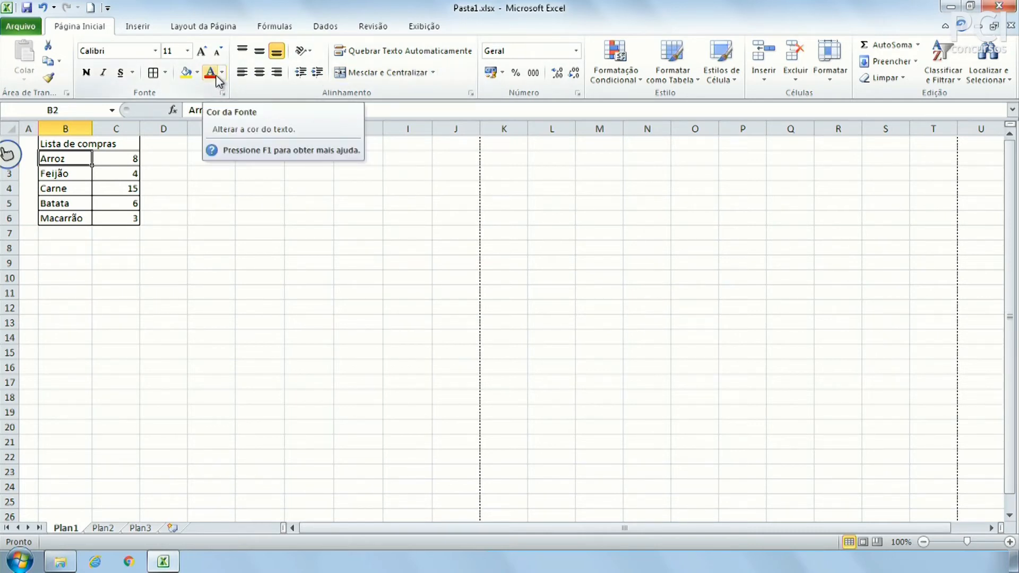
pyautogui.click(193, 216)
pyautogui.click(184, 159)
# Increase the indent of "Arroz" in cell B2 by two levels.
pyautogui.click(66, 157)
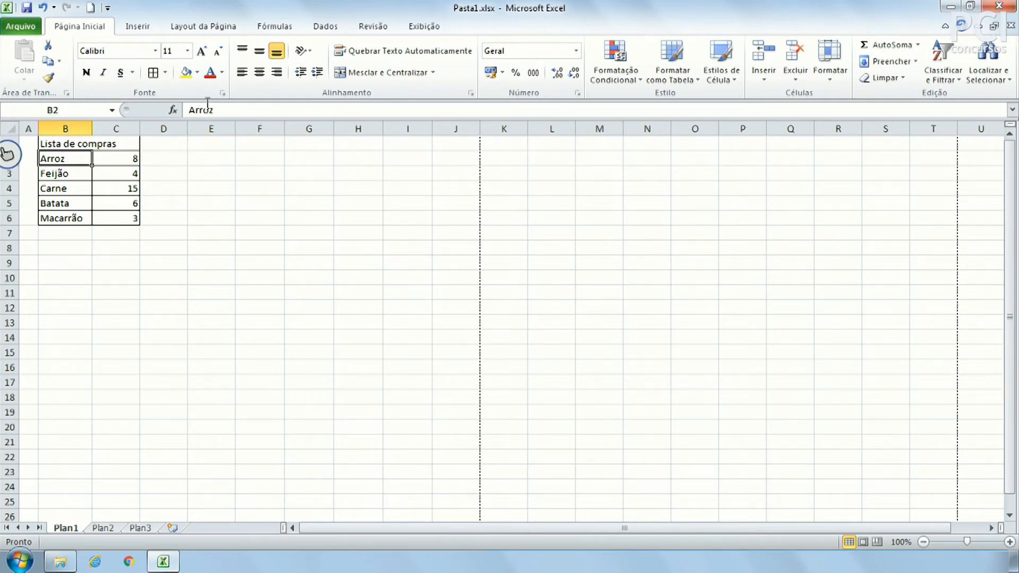
pyautogui.click(317, 71)
pyautogui.click(317, 72)
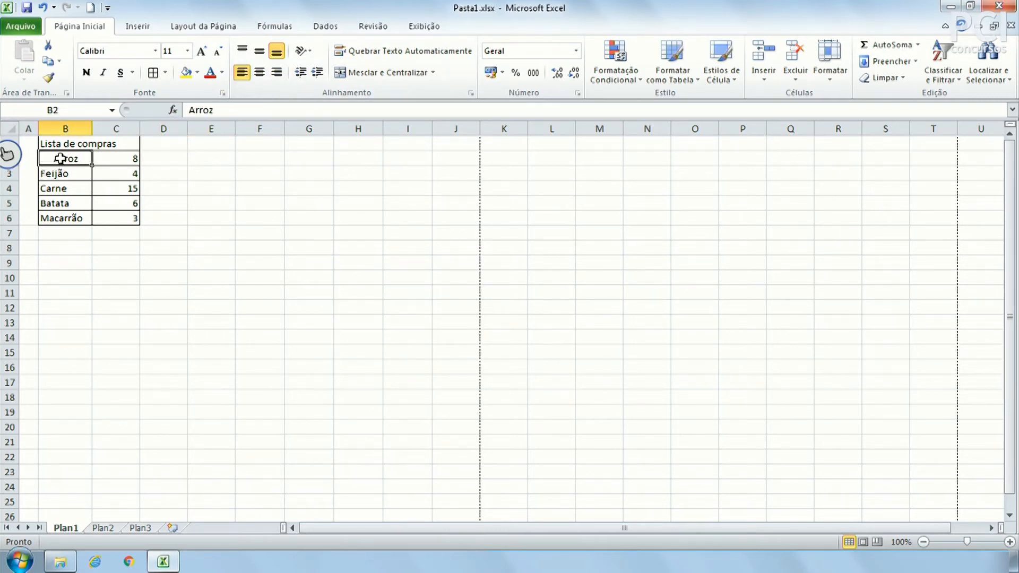
pyautogui.click(387, 281)
pyautogui.click(421, 191)
pyautogui.click(576, 236)
pyautogui.click(266, 238)
pyautogui.click(281, 175)
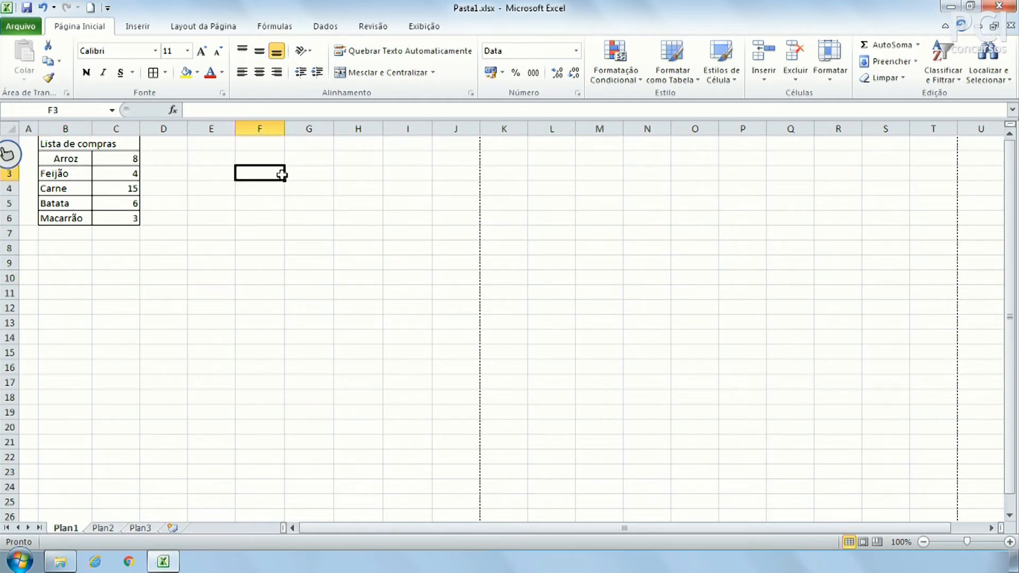
pyautogui.click(201, 215)
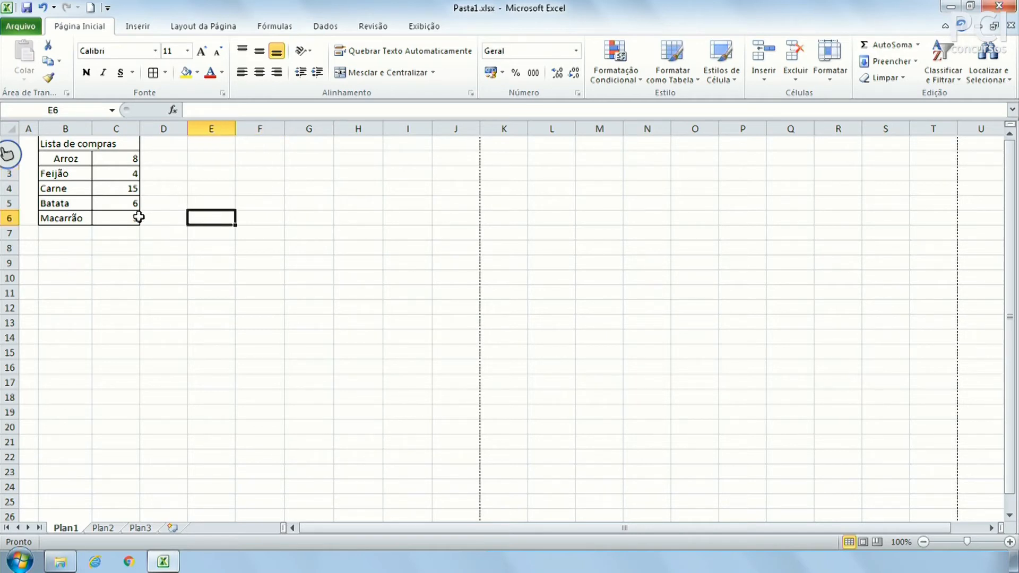
pyautogui.click(197, 168)
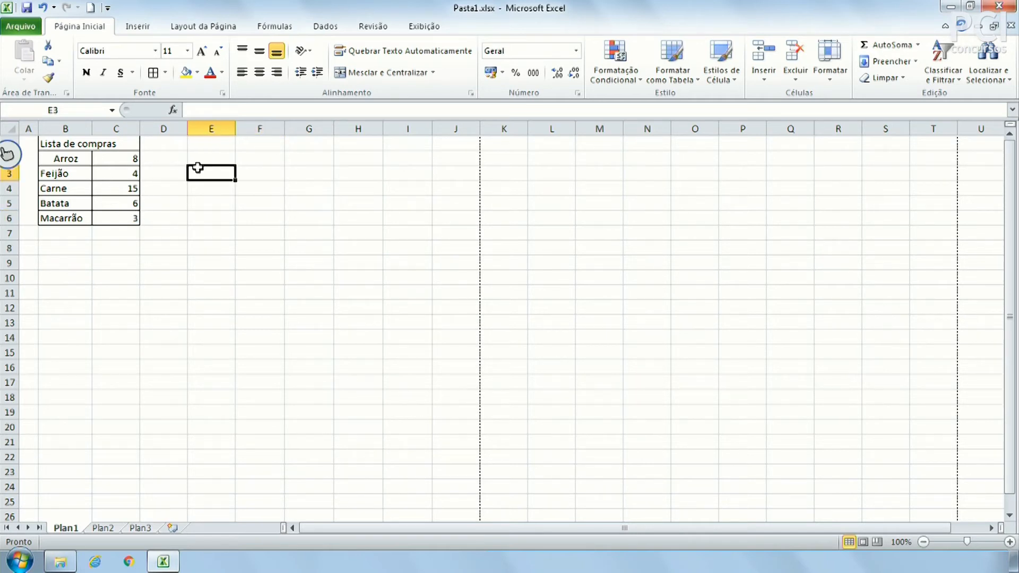
# Decrease the indent of "Arroz" in cell B2 by two levels, back to the cell's edge.
pyautogui.click(78, 162)
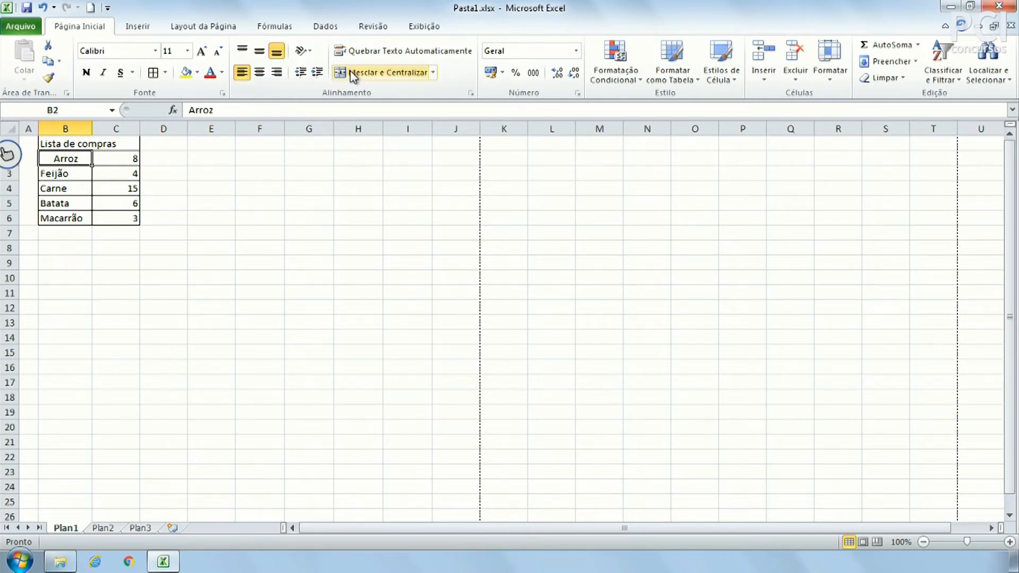
pyautogui.click(301, 74)
pyautogui.click(301, 75)
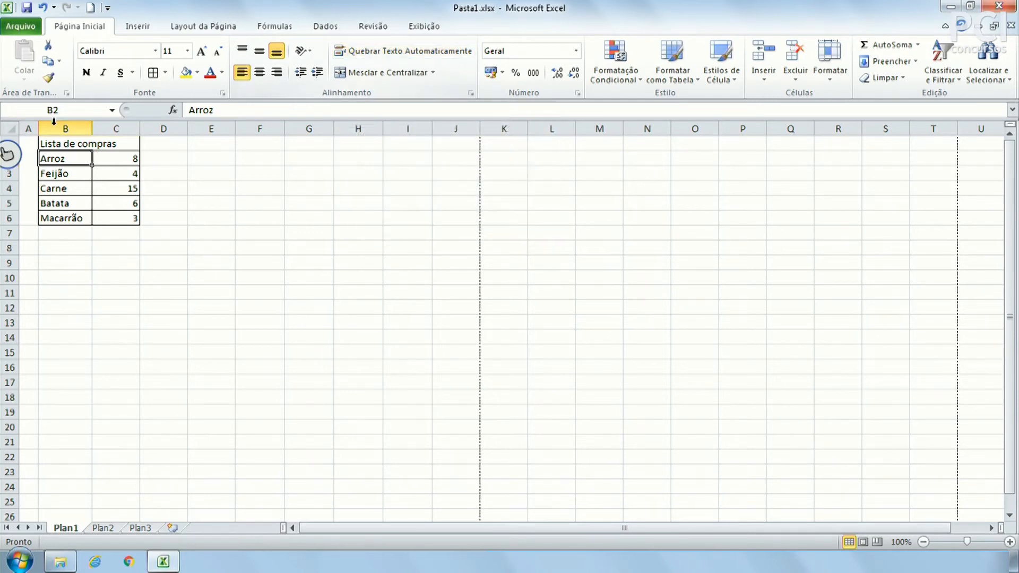
# Wrap the "Lista de compras" title onto several lines within cell B1.
pyautogui.click(83, 147)
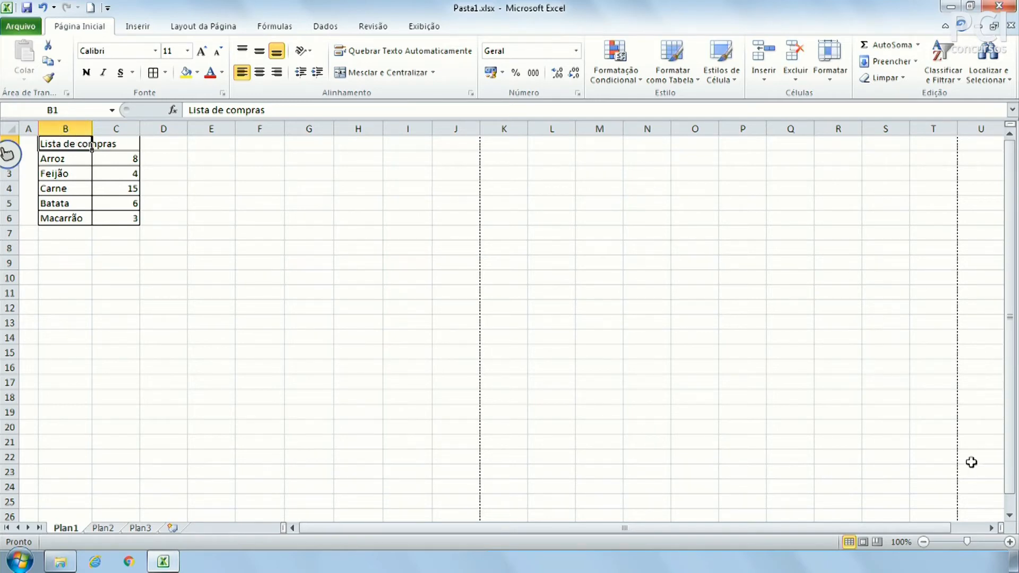
pyautogui.moveTo(968, 541); pyautogui.dragTo(979, 547)
pyautogui.click(396, 311)
pyautogui.click(123, 164)
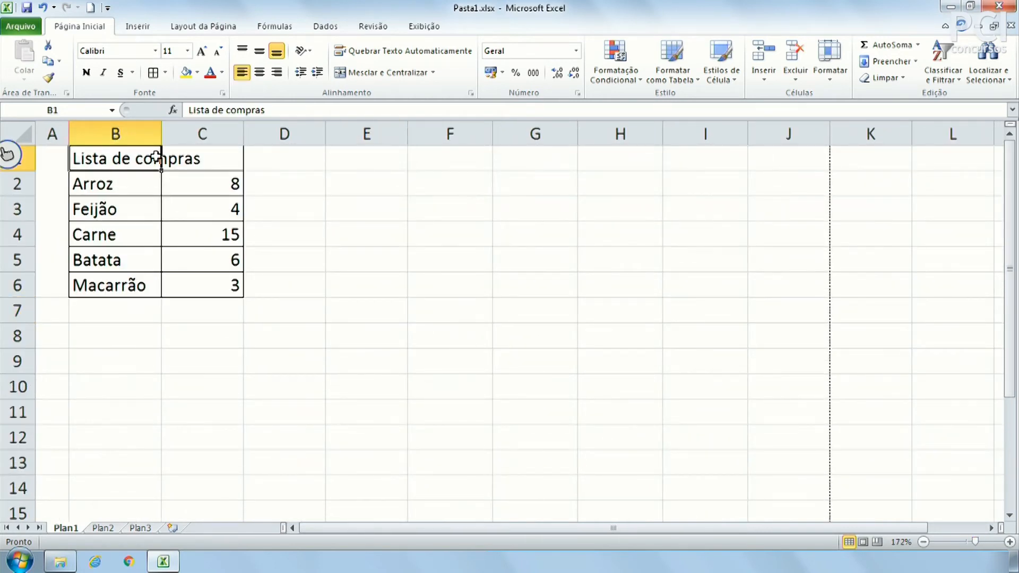
pyautogui.click(374, 51)
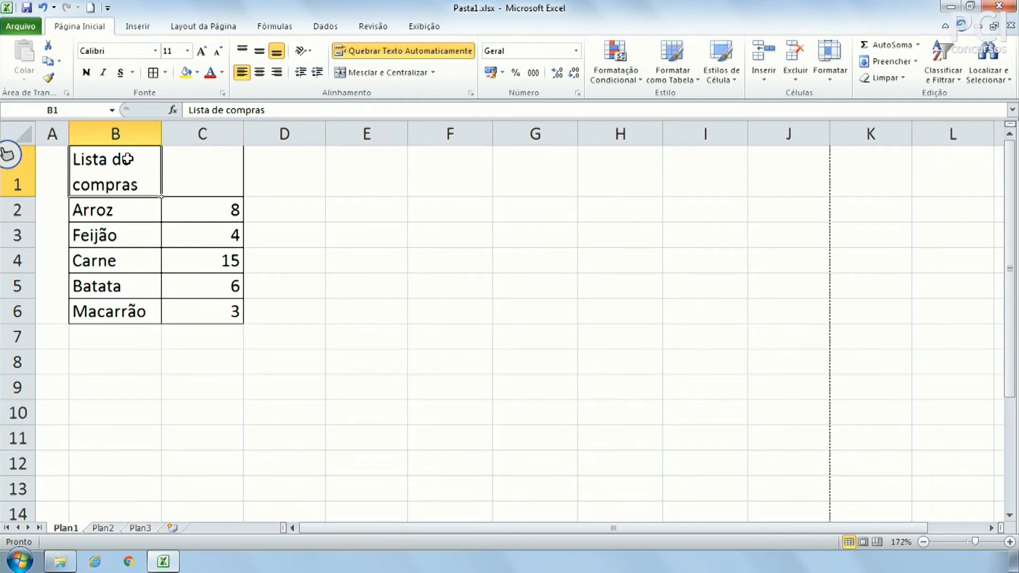
pyautogui.click(203, 234)
pyautogui.click(356, 266)
pyautogui.click(209, 361)
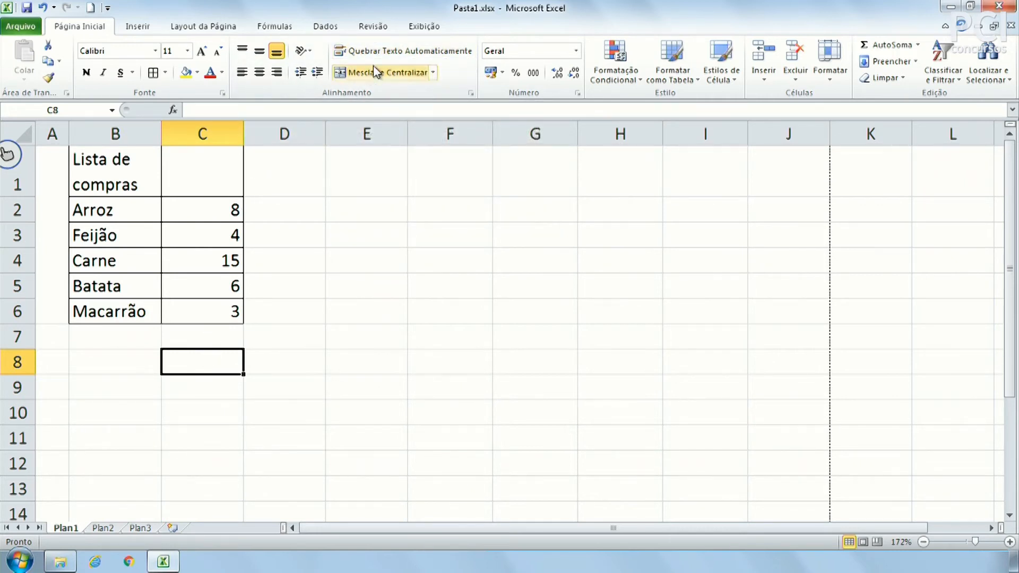
# Turn off text wrapping for the "Lista de compras" title in cell B1.
pyautogui.click(115, 189)
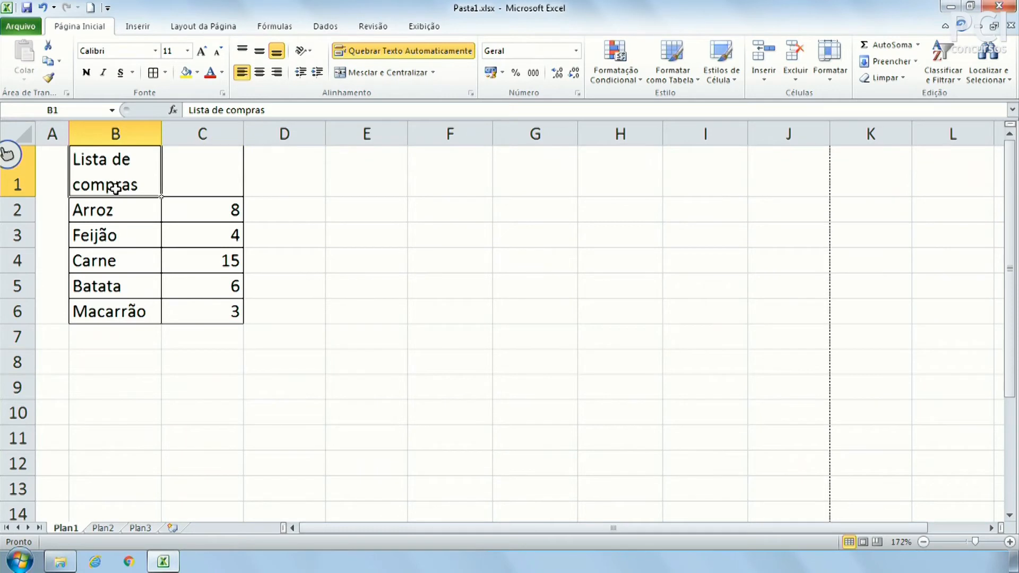
pyautogui.click(385, 56)
pyautogui.click(380, 286)
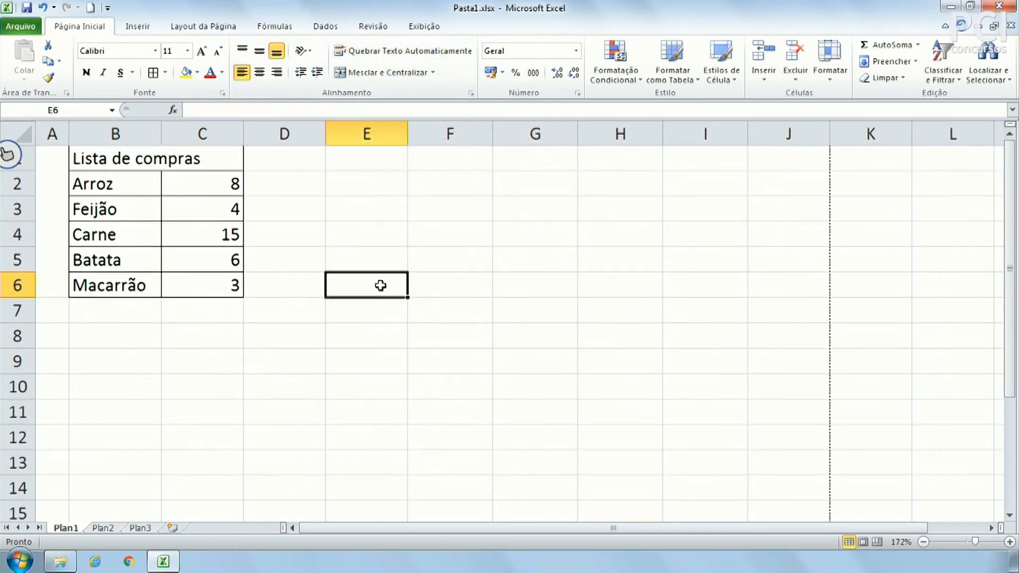
pyautogui.click(90, 152)
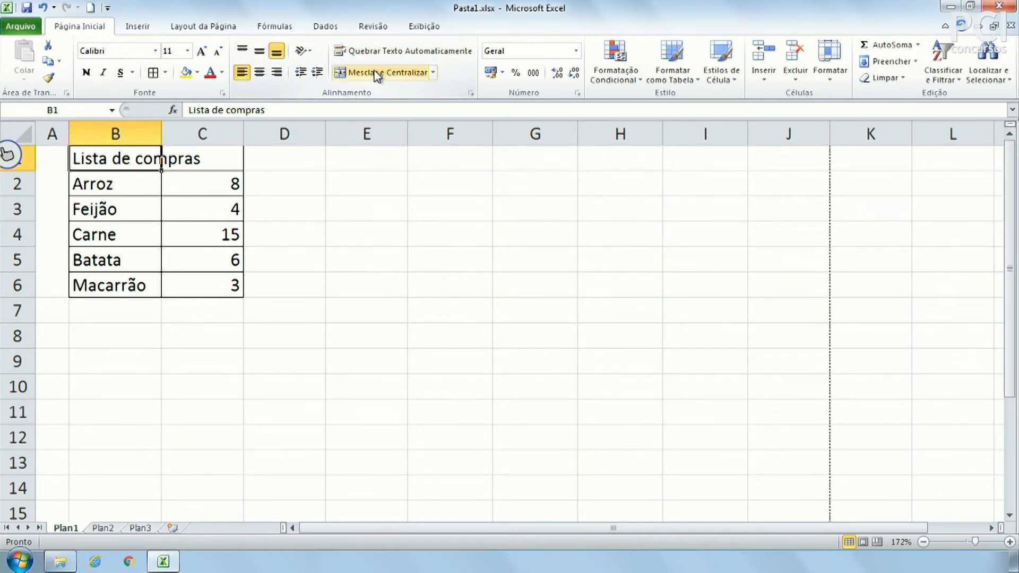
pyautogui.click(434, 72)
pyautogui.click(434, 72)
pyautogui.click(356, 249)
# Merge cells B1 and C1 and center the "Lista de compras" title across them.
pyautogui.moveTo(172, 155); pyautogui.dragTo(149, 159)
pyautogui.click(186, 161)
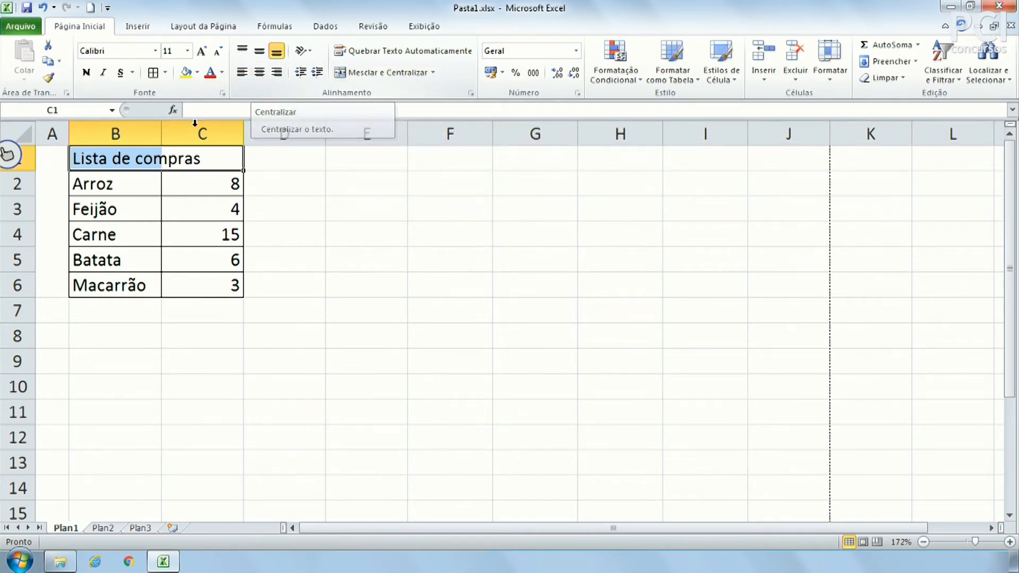
pyautogui.click(198, 161)
pyautogui.moveTo(228, 155); pyautogui.dragTo(151, 160)
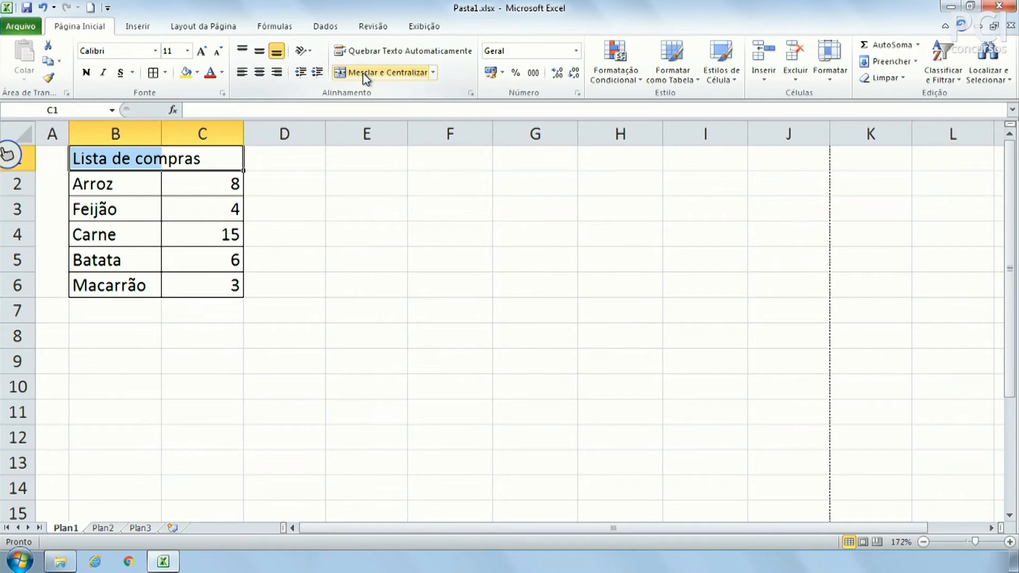
pyautogui.moveTo(183, 164); pyautogui.dragTo(145, 163)
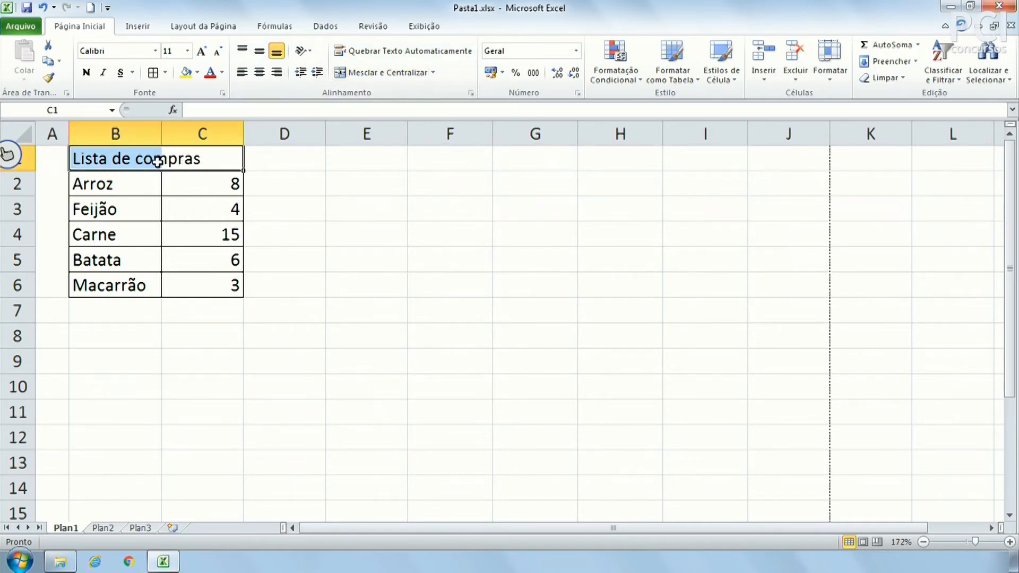
pyautogui.click(183, 158)
pyautogui.moveTo(200, 159); pyautogui.dragTo(124, 155)
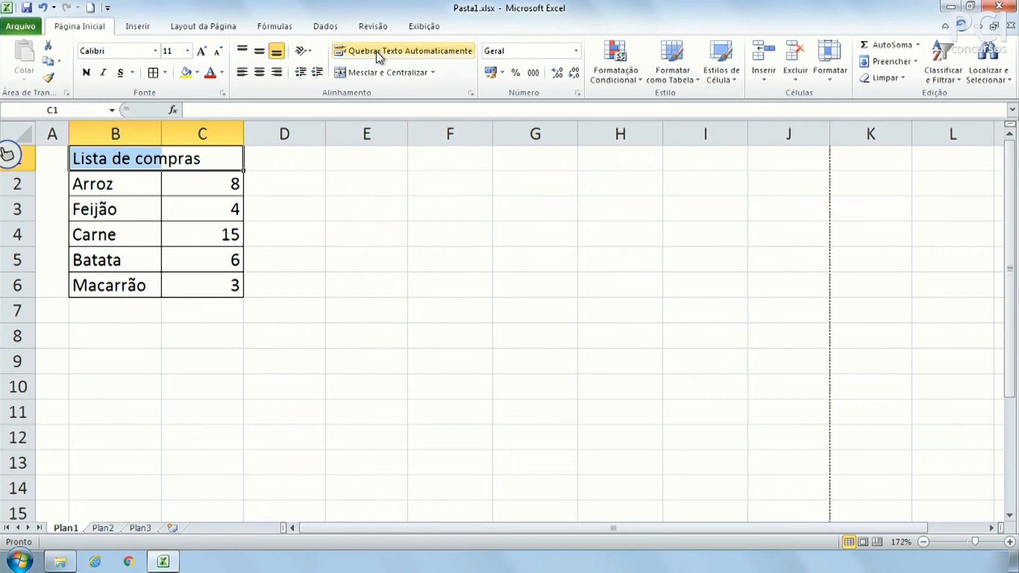
pyautogui.click(345, 73)
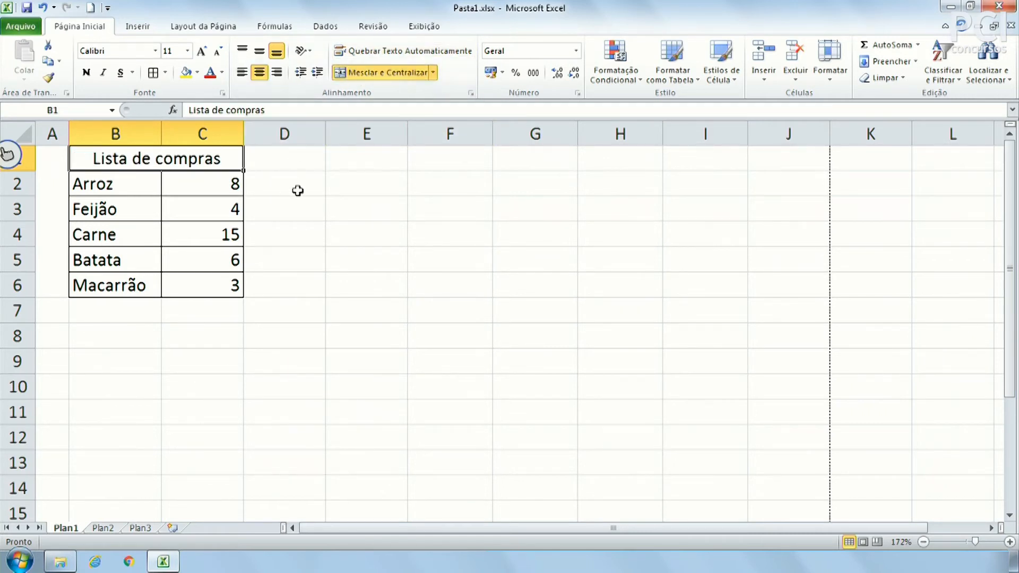
pyautogui.click(314, 181)
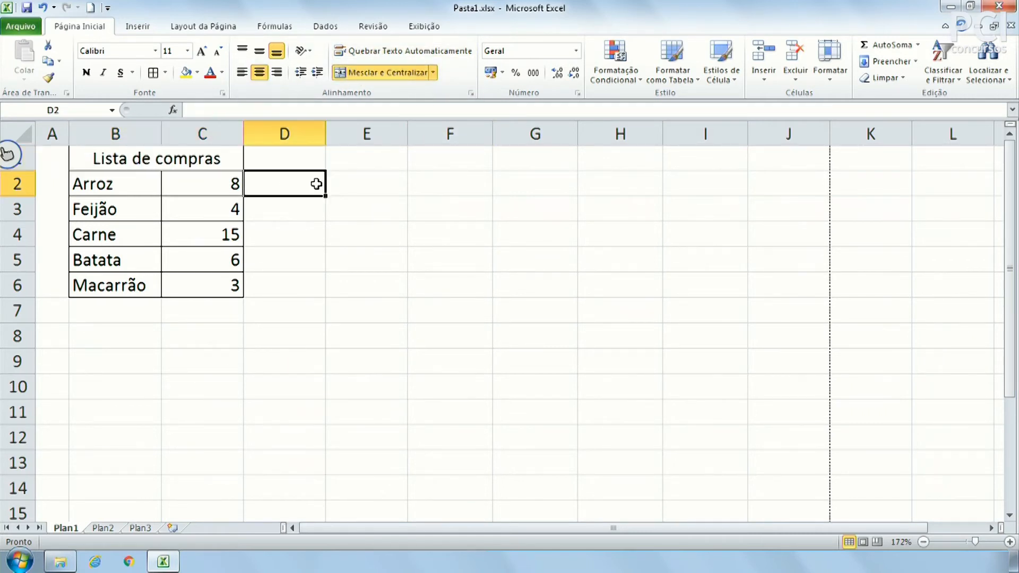
pyautogui.click(201, 153)
pyautogui.click(300, 177)
pyautogui.click(189, 163)
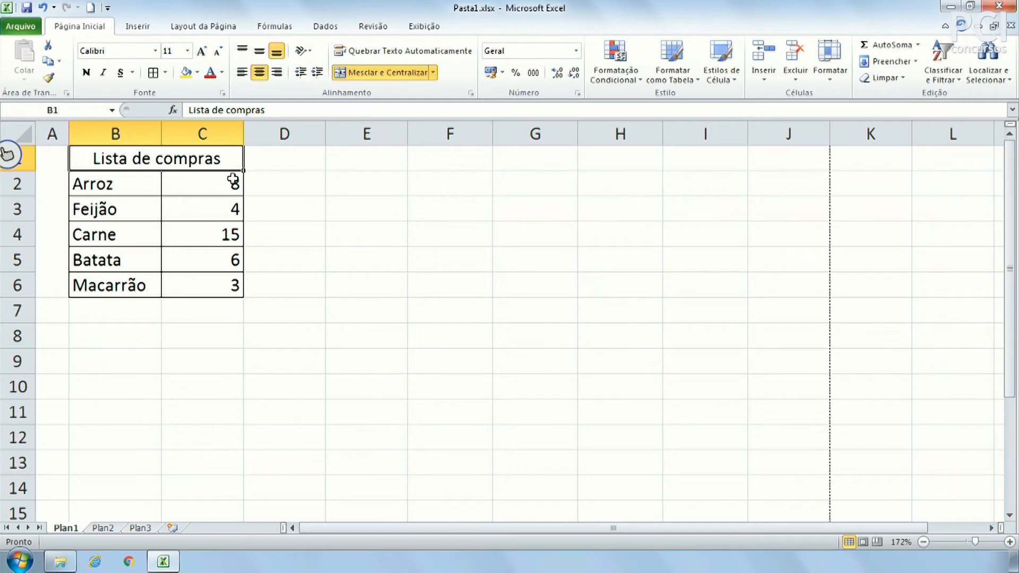
pyautogui.moveTo(344, 265); pyautogui.dragTo(344, 246)
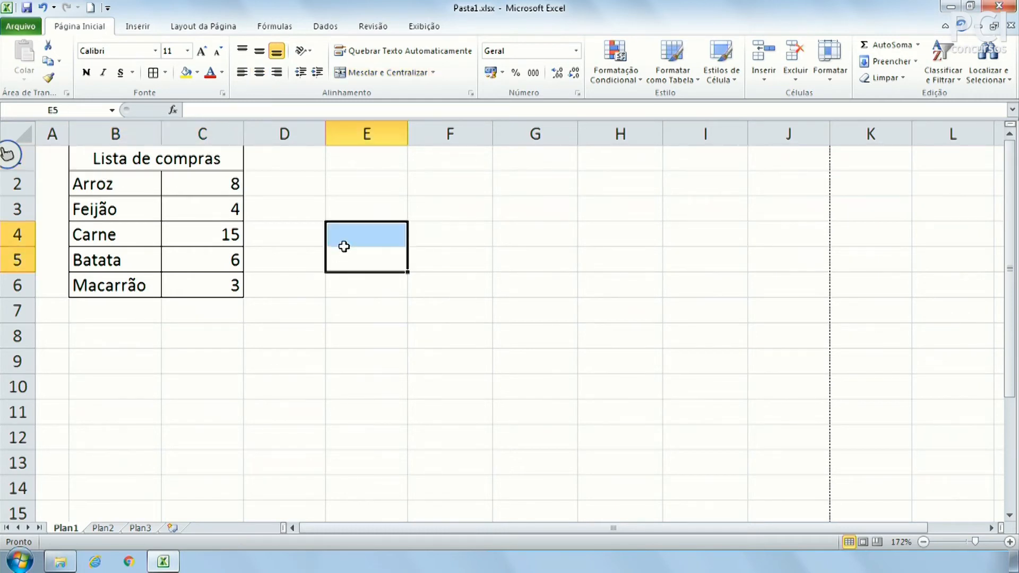
pyautogui.click(188, 155)
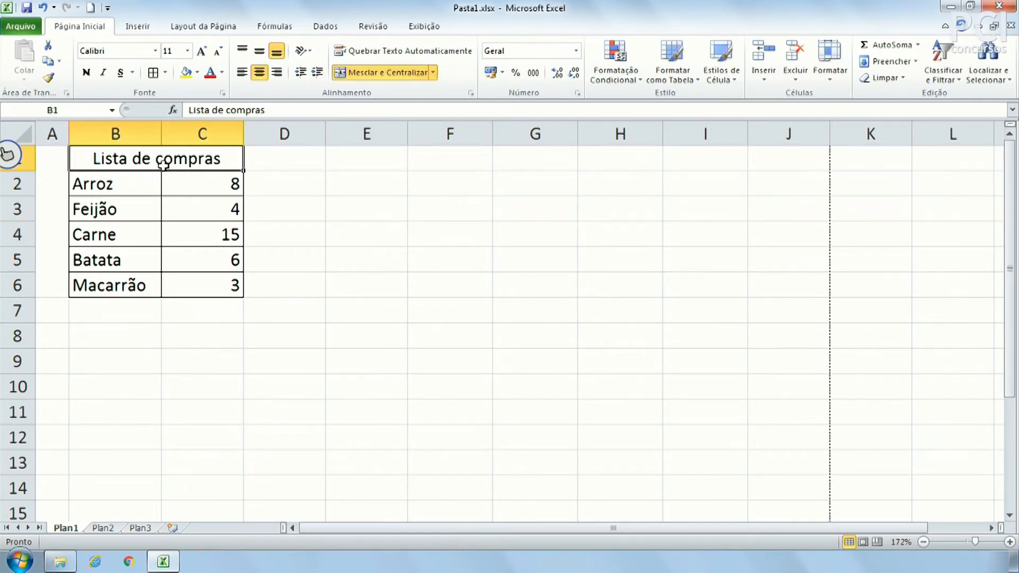
pyautogui.moveTo(155, 165); pyautogui.dragTo(153, 289)
pyautogui.click(357, 266)
# Fill the merged "Lista de compras" title cell with light blue and make its text bold.
pyautogui.click(196, 155)
pyautogui.click(198, 73)
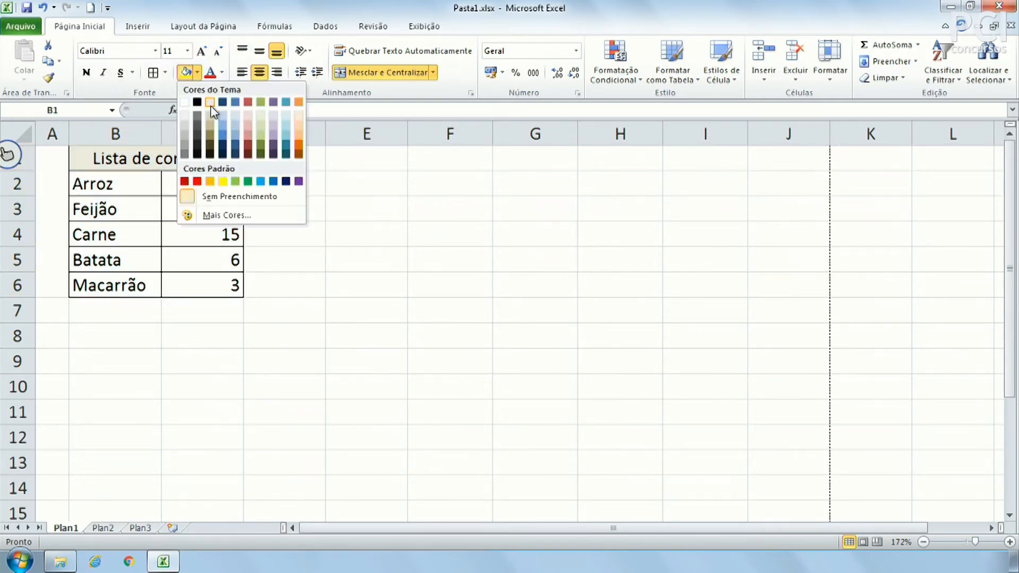
pyautogui.click(229, 118)
pyautogui.click(335, 228)
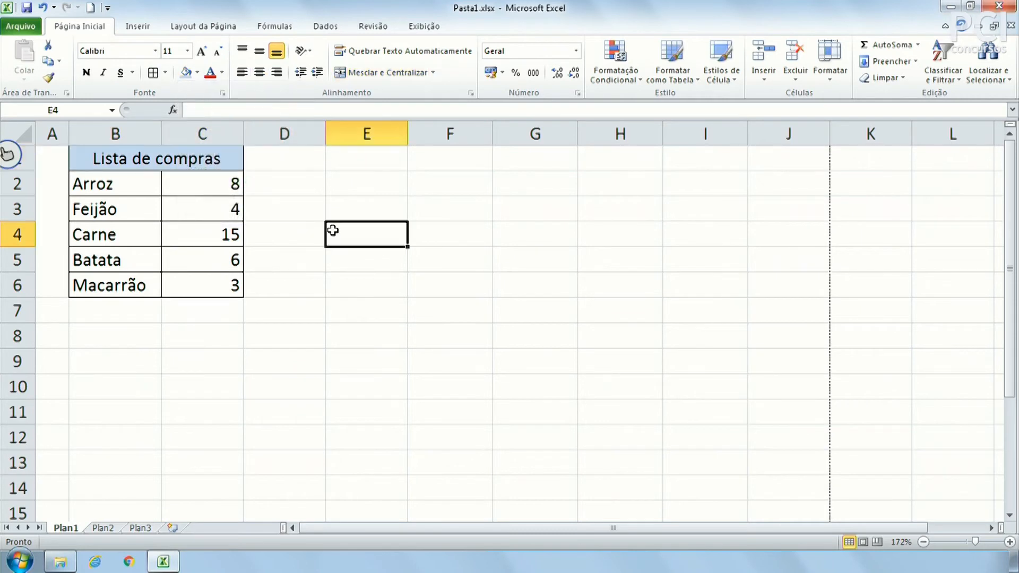
pyautogui.click(209, 159)
pyautogui.click(86, 73)
pyautogui.click(457, 337)
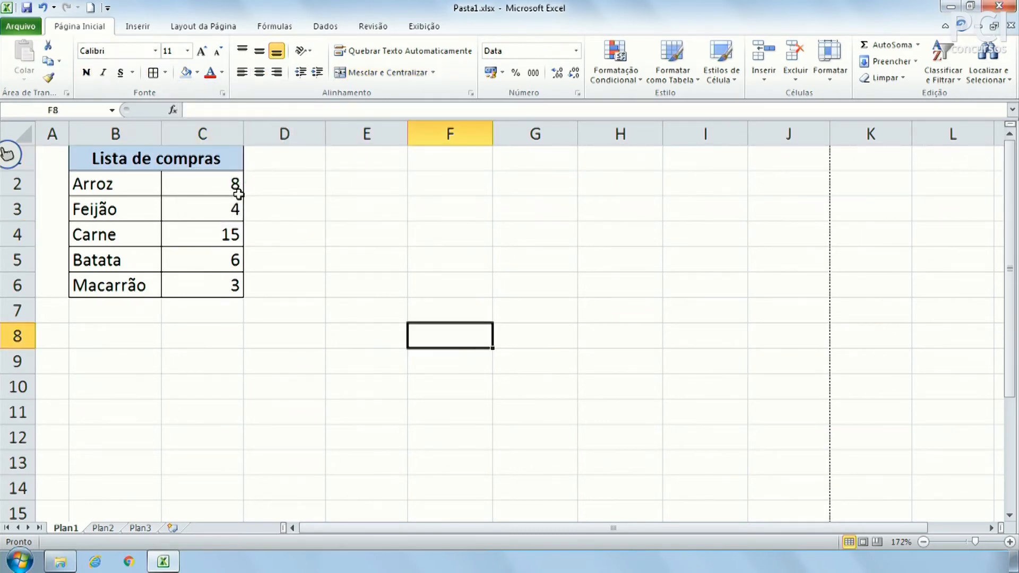
# Widen column C to about twice its width and select the merged title cell.
pyautogui.click(214, 165)
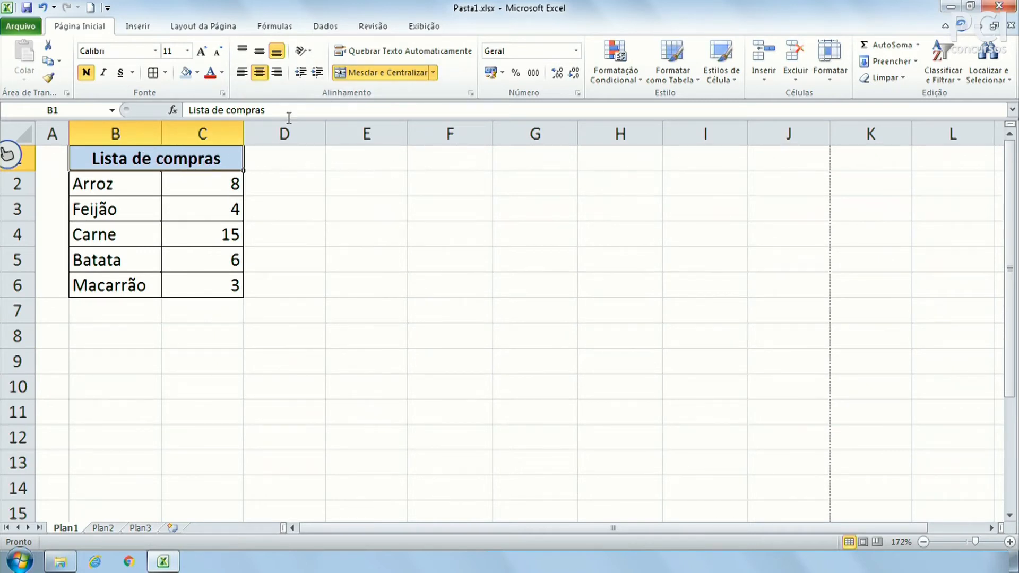
pyautogui.moveTo(243, 133); pyautogui.dragTo(328, 127)
pyautogui.click(237, 228)
pyautogui.click(184, 155)
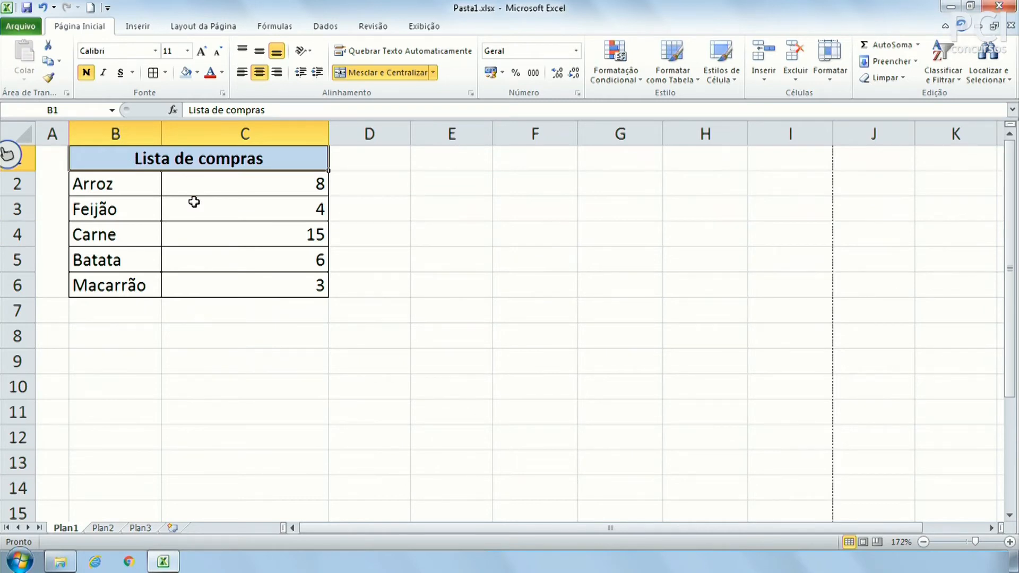
pyautogui.click(202, 192)
pyautogui.click(137, 192)
pyautogui.click(143, 210)
pyautogui.click(153, 258)
pyautogui.click(231, 269)
pyautogui.click(142, 307)
pyautogui.click(175, 286)
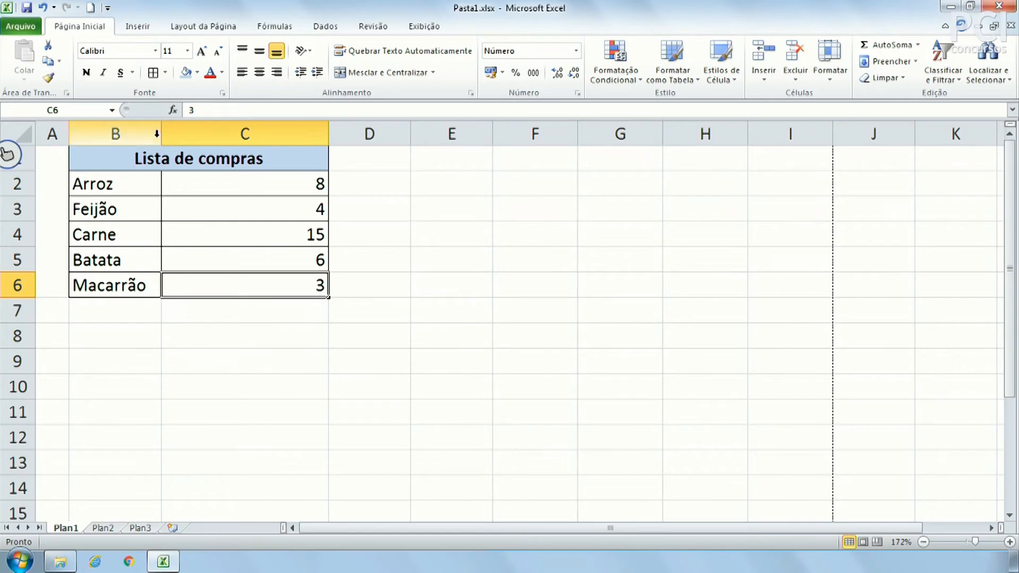
# Widen column B to about one and a half times its width and narrow column C to less than half its width.
pyautogui.moveTo(160, 137); pyautogui.dragTo(204, 136)
pyautogui.moveTo(372, 135); pyautogui.dragTo(275, 136)
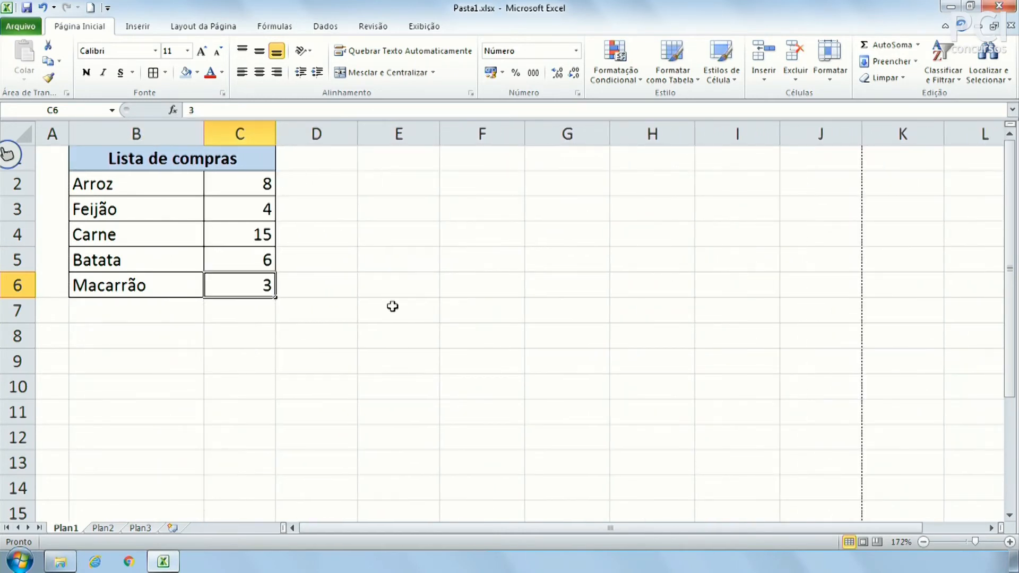
pyautogui.click(392, 303)
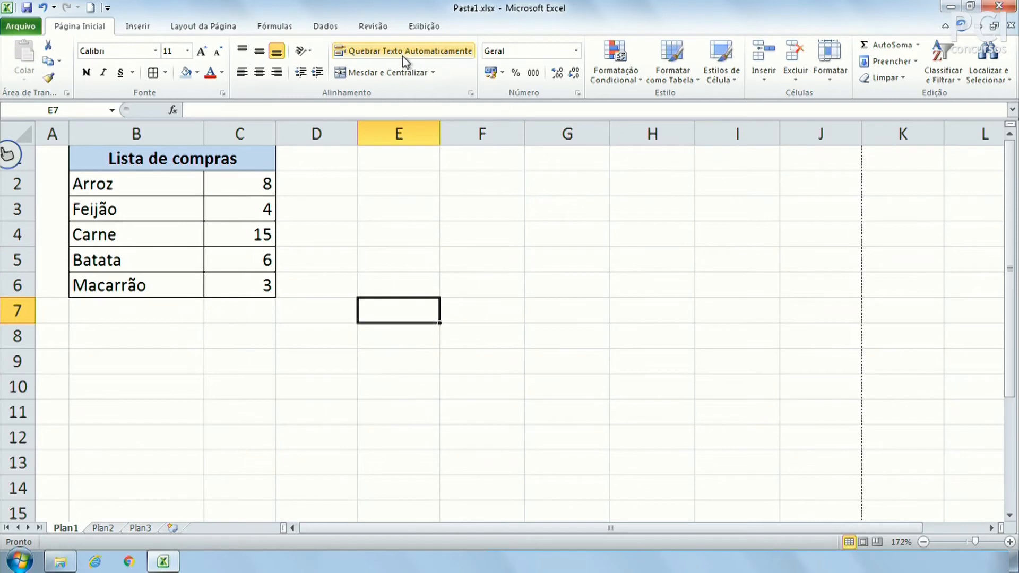
# Unmerge the "Lista de compras" title cell back into separate cells B1 and C1.
pyautogui.click(434, 74)
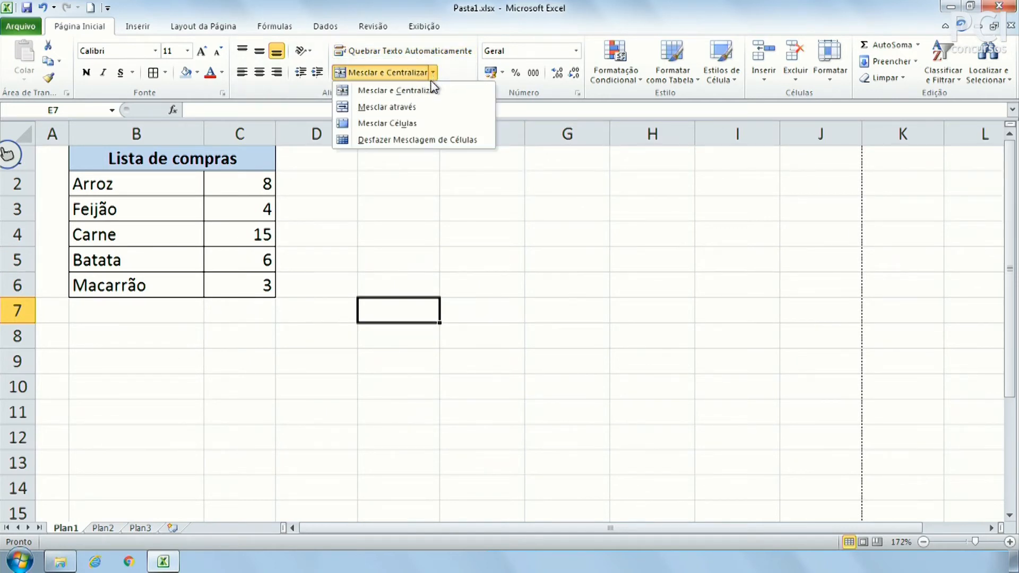
pyautogui.click(301, 178)
pyautogui.click(171, 160)
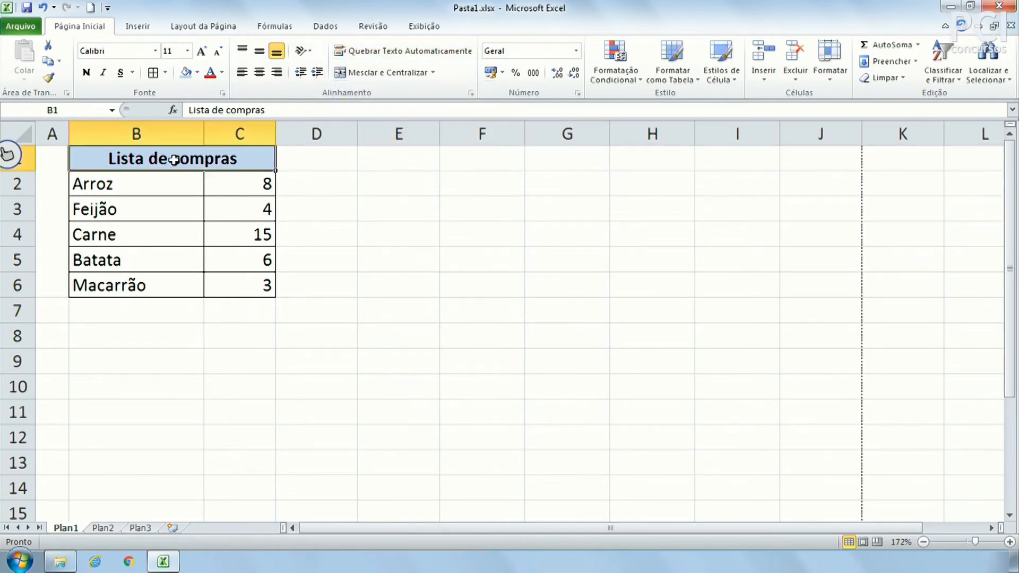
pyautogui.click(434, 73)
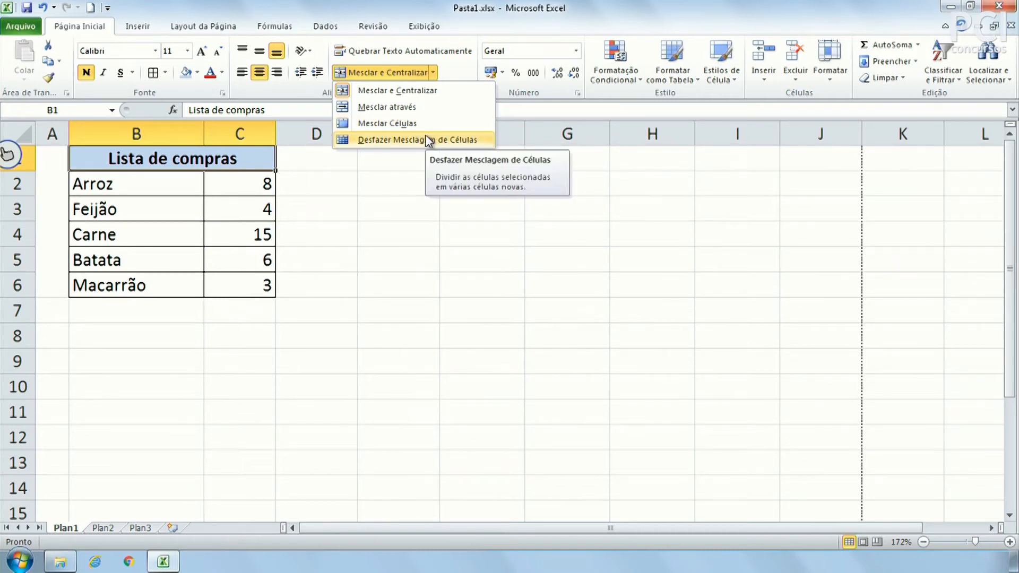
pyautogui.click(370, 186)
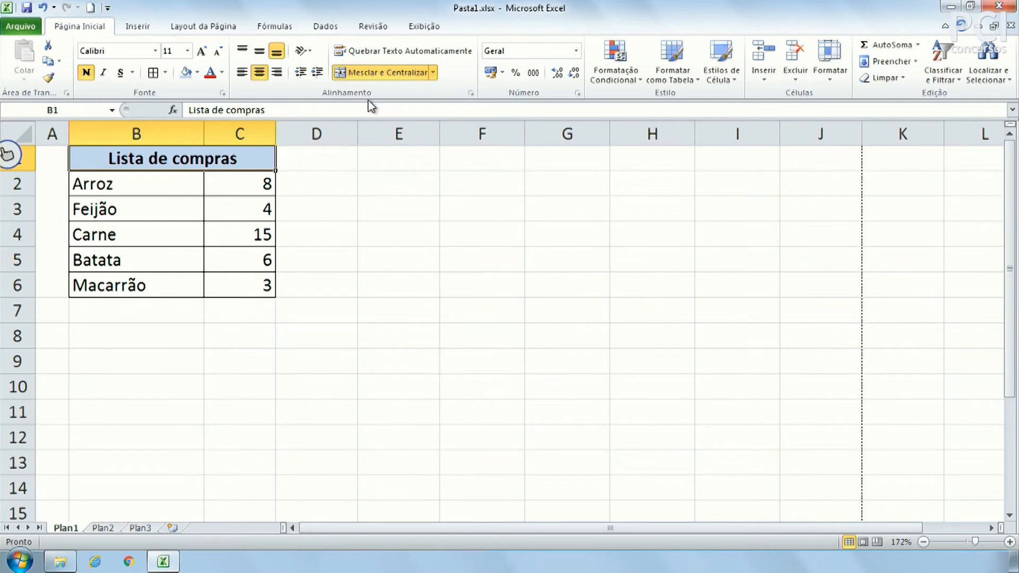
pyautogui.click(433, 72)
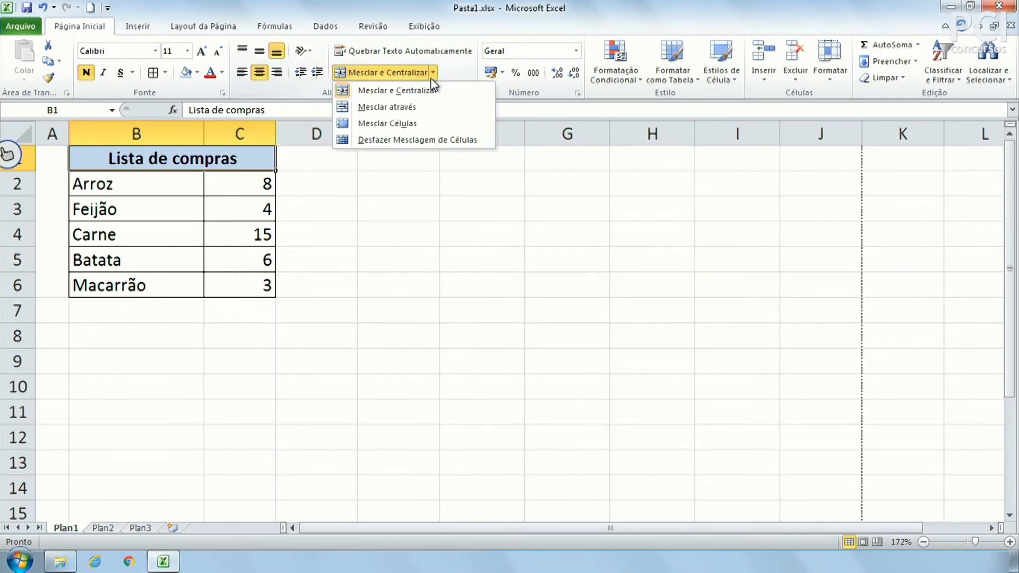
pyautogui.click(404, 140)
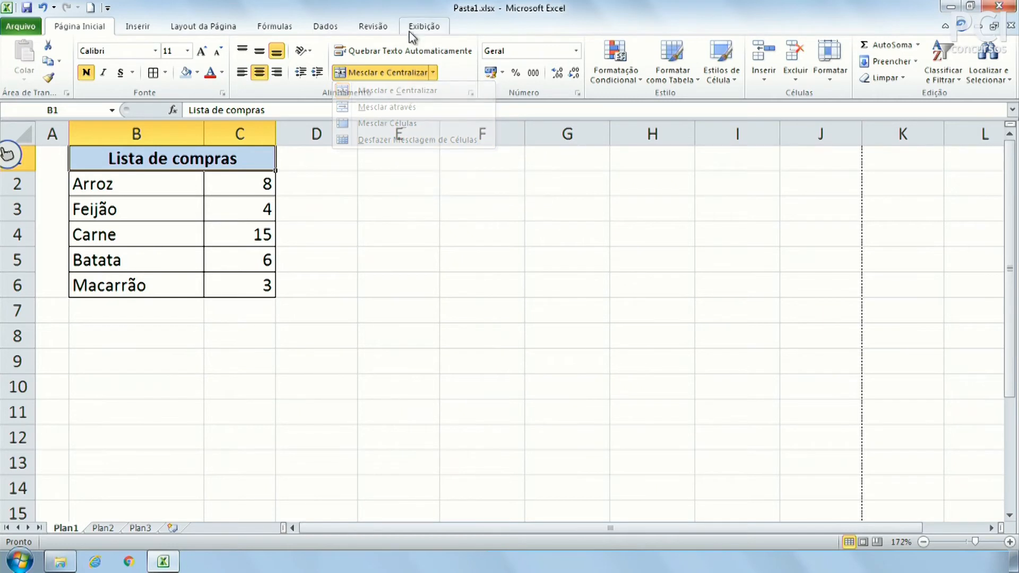
pyautogui.click(354, 239)
pyautogui.click(230, 160)
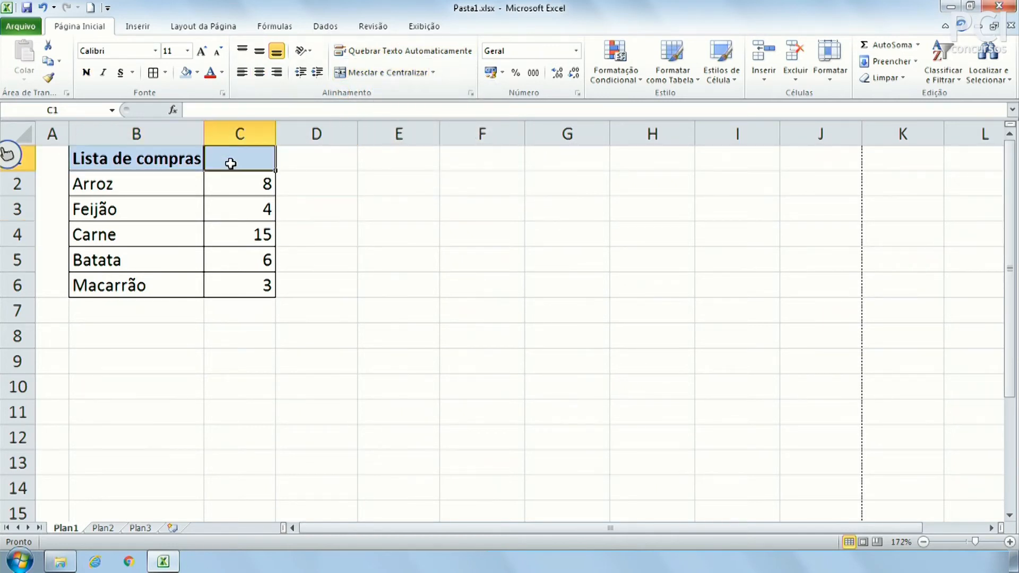
# Select B1 and C1 and merge and center the "Lista de compras" title across them again.
pyautogui.click(183, 161)
pyautogui.click(382, 72)
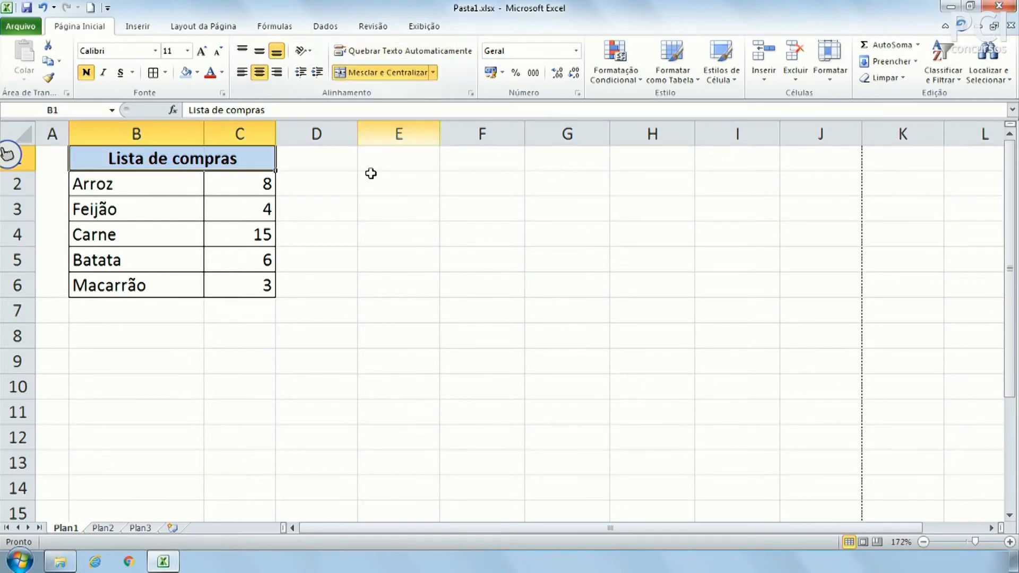
pyautogui.click(386, 238)
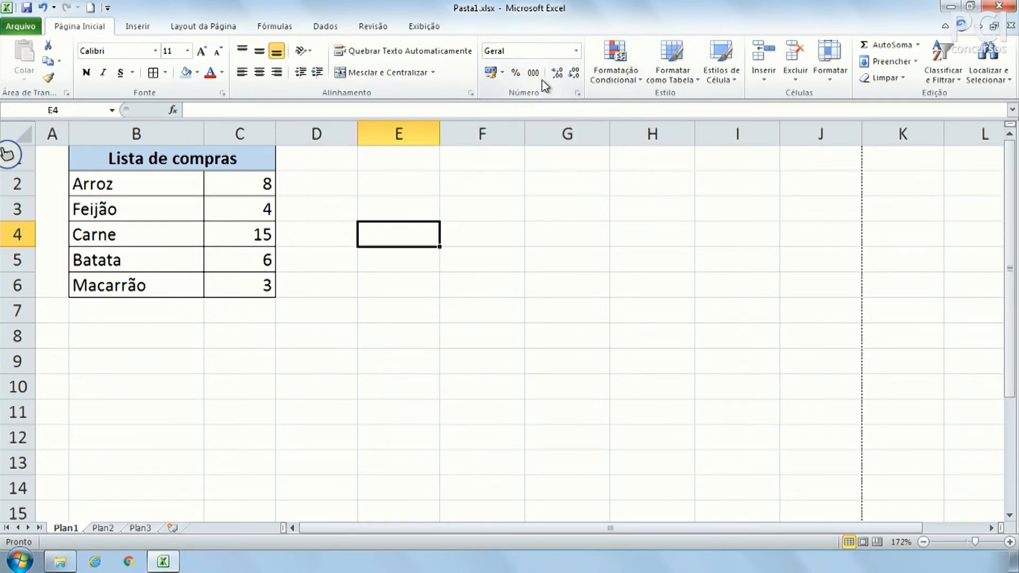
# Examine the number formats of the Arroz cells B2 and C2 and the list of available number formats.
pyautogui.click(272, 332)
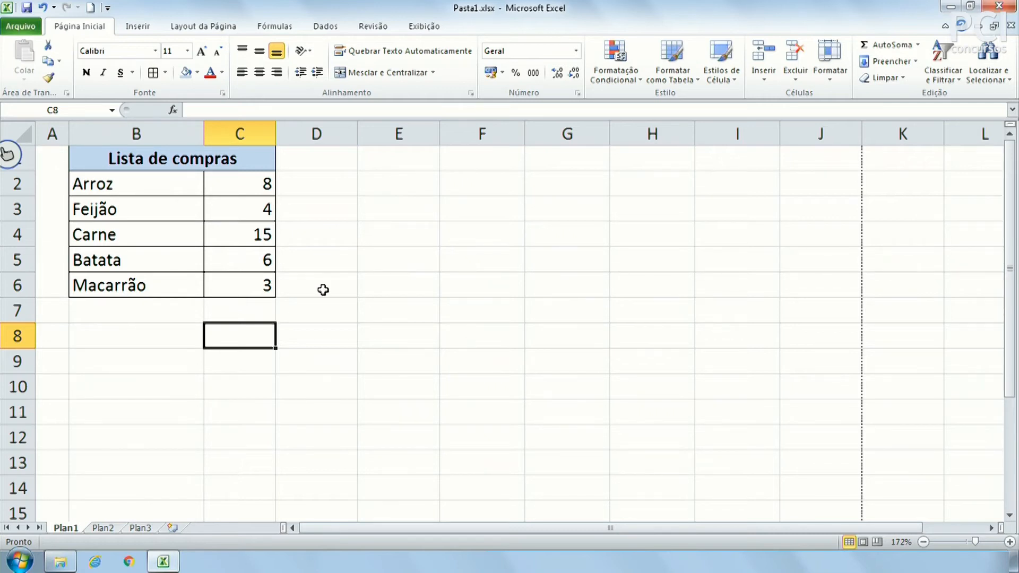
pyautogui.click(266, 184)
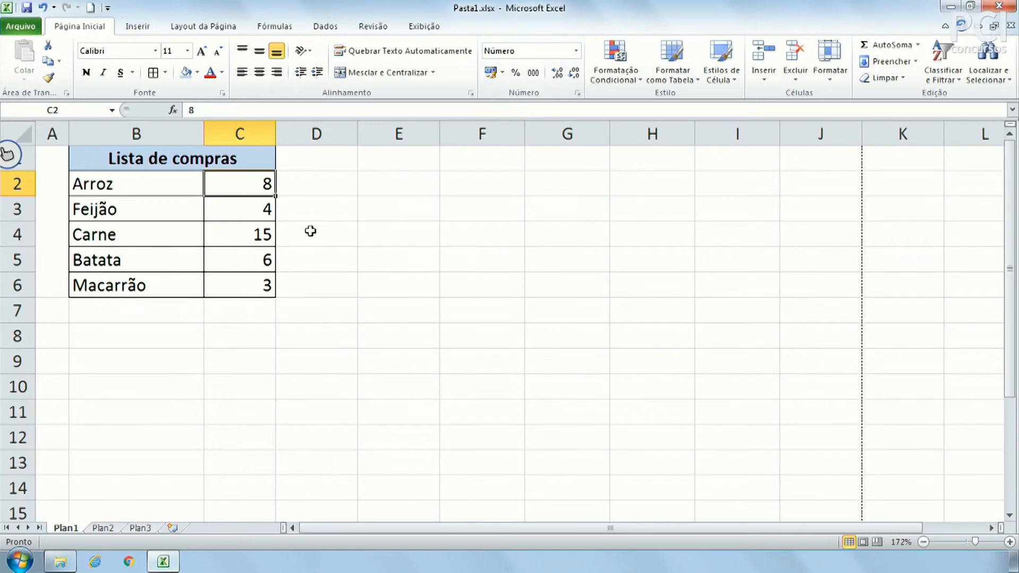
pyautogui.click(108, 190)
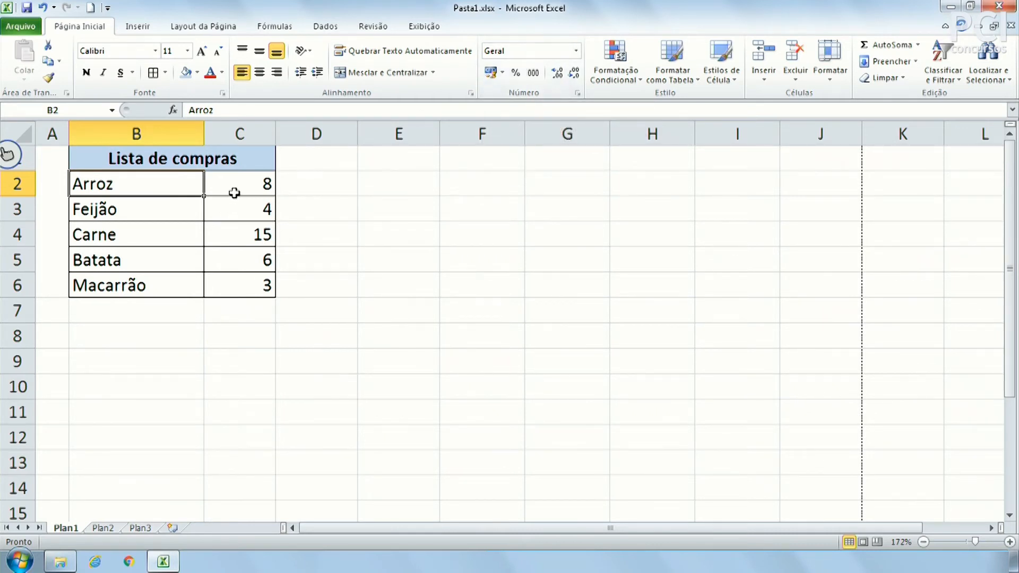
pyautogui.click(253, 185)
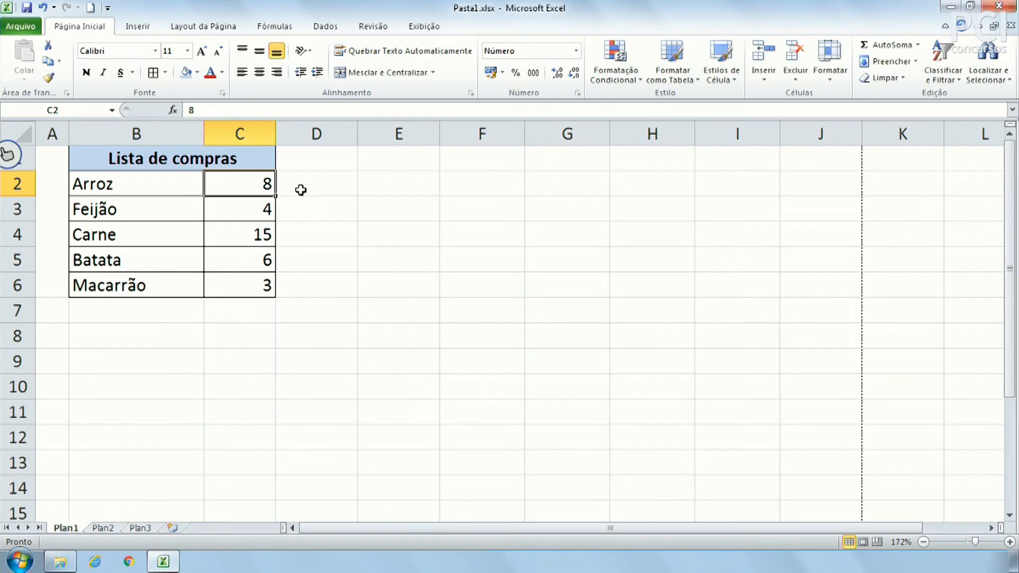
pyautogui.click(577, 50)
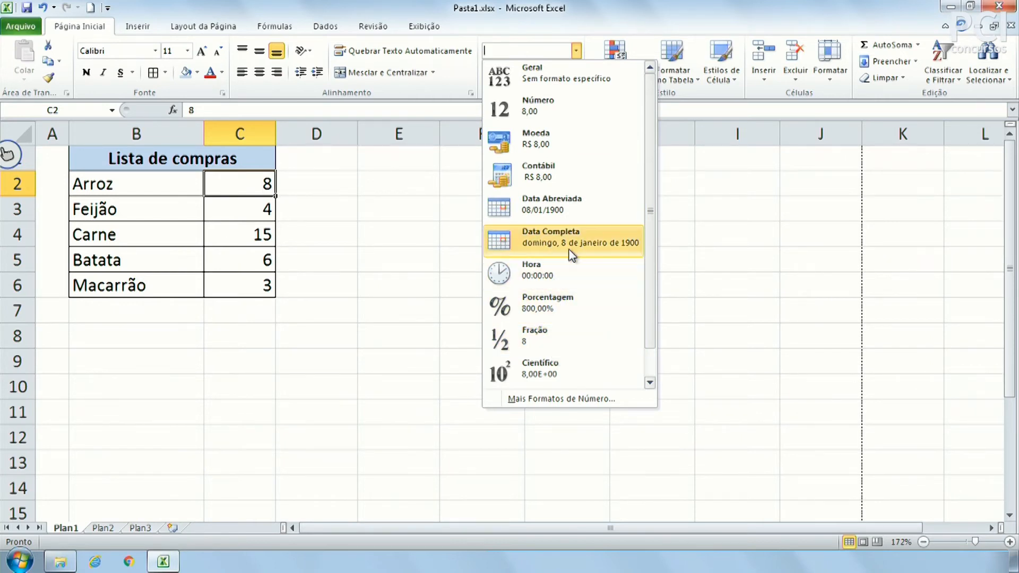
pyautogui.click(239, 193)
pyautogui.click(308, 180)
pyautogui.click(249, 180)
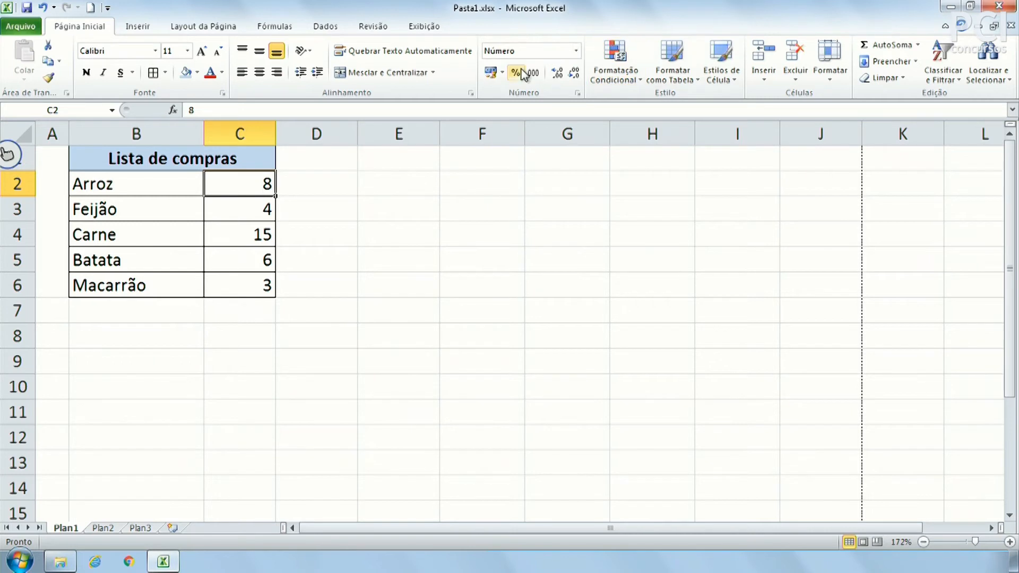
# Apply the accounting format in R$ to C2, narrow column B by about a fifth and widen column C to fit the amount.
pyautogui.click(491, 73)
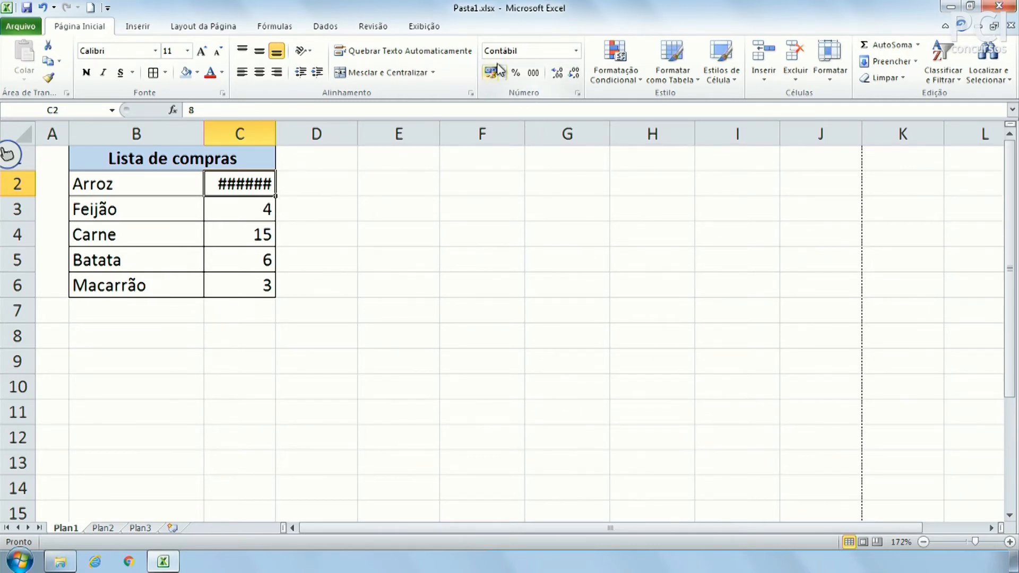
pyautogui.click(186, 159)
pyautogui.click(157, 184)
pyautogui.click(183, 128)
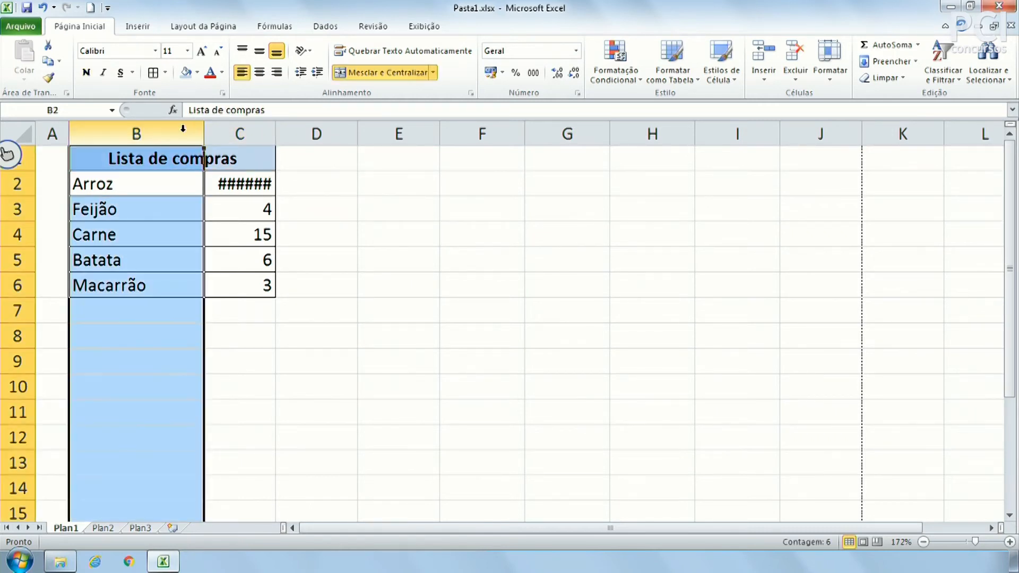
pyautogui.click(240, 133)
pyautogui.moveTo(276, 133); pyautogui.dragTo(150, 137)
pyautogui.click(267, 182)
pyautogui.click(116, 158)
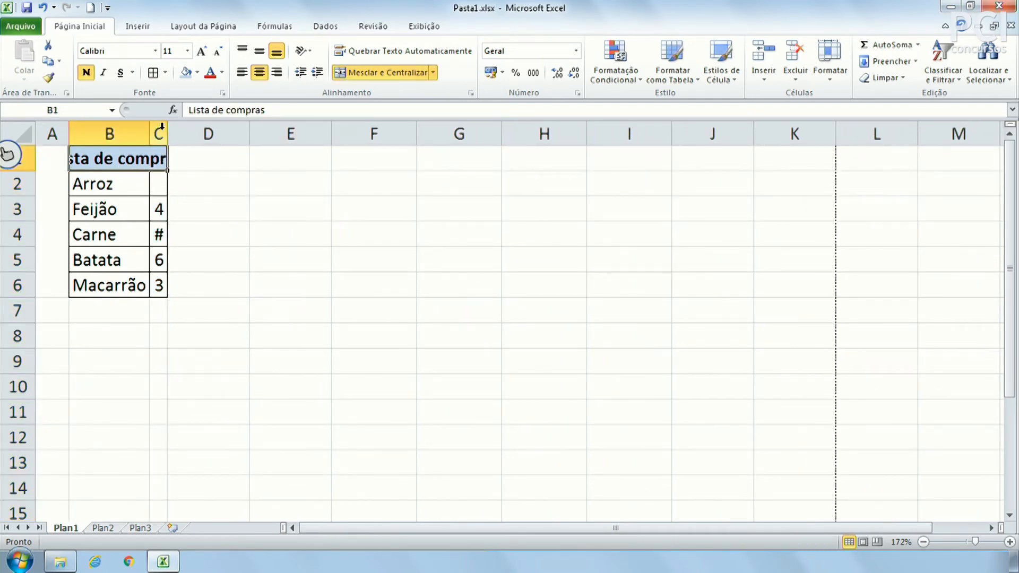
pyautogui.moveTo(167, 134)
pyautogui.mouseDown()
pyautogui.moveTo(251, 134)
pyautogui.moveTo(148, 132)
pyautogui.moveTo(175, 133)
pyautogui.mouseUp()
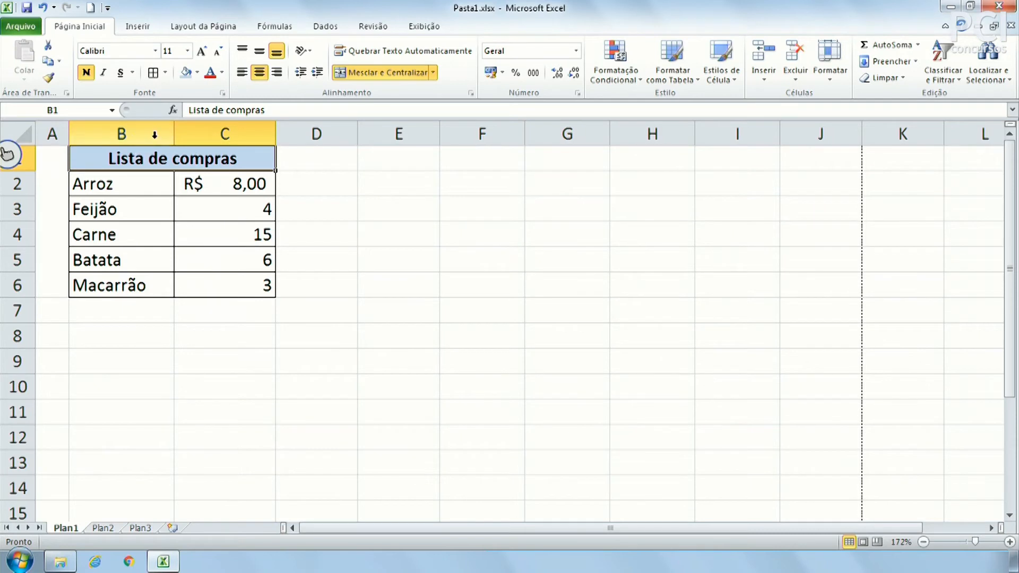
# Unmerge the title cell, select B1 and C1, and merge and center them once more.
pyautogui.click(352, 78)
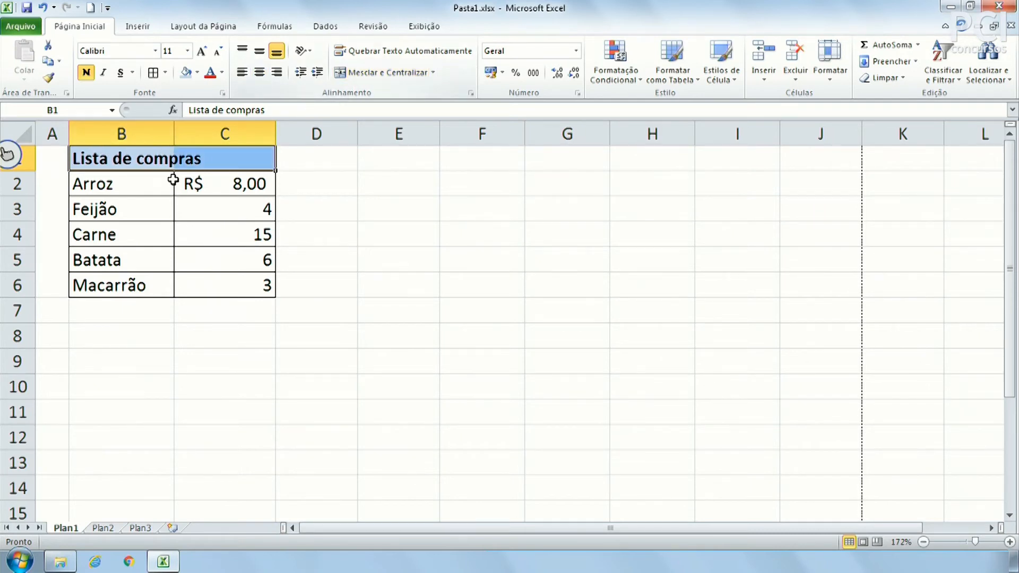
pyautogui.moveTo(143, 162); pyautogui.dragTo(196, 160)
pyautogui.click(398, 74)
# Select C2 and narrow column C to about three quarters of its width.
pyautogui.click(348, 209)
pyautogui.click(240, 189)
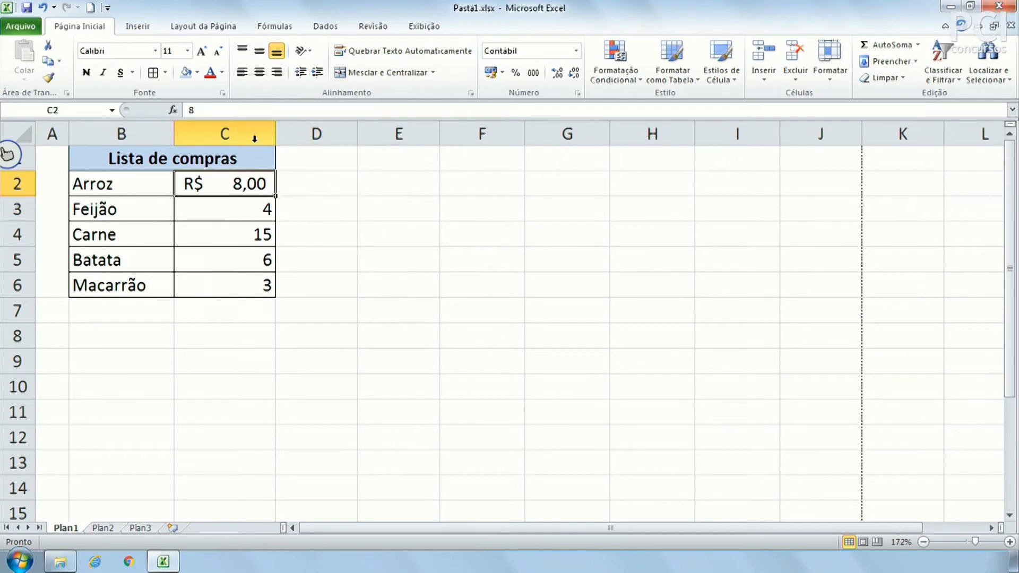
pyautogui.moveTo(275, 136); pyautogui.dragTo(251, 137)
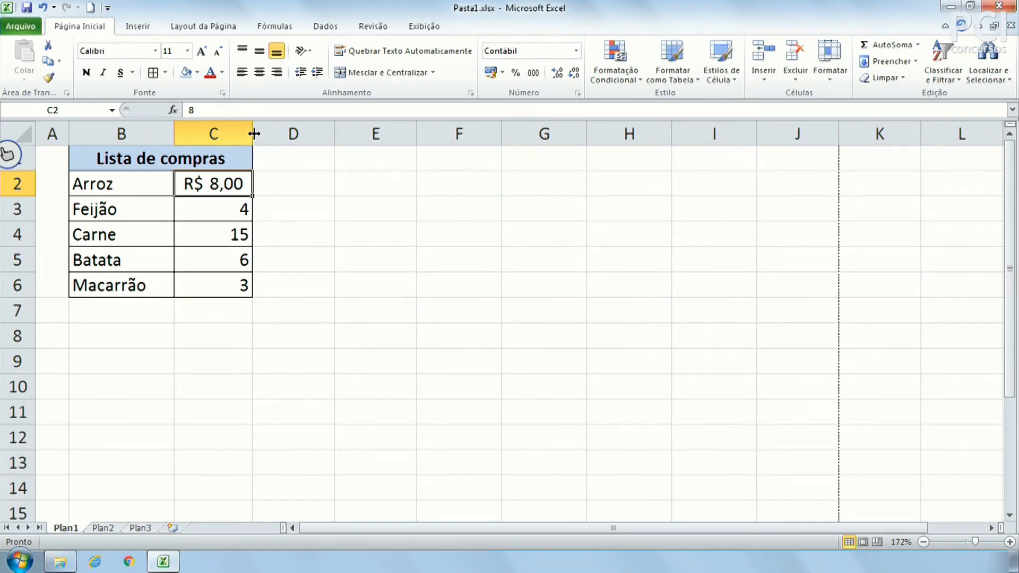
# Narrow column C, then autofit its width to the shopping list prices.
pyautogui.moveTo(254, 134); pyautogui.dragTo(238, 134)
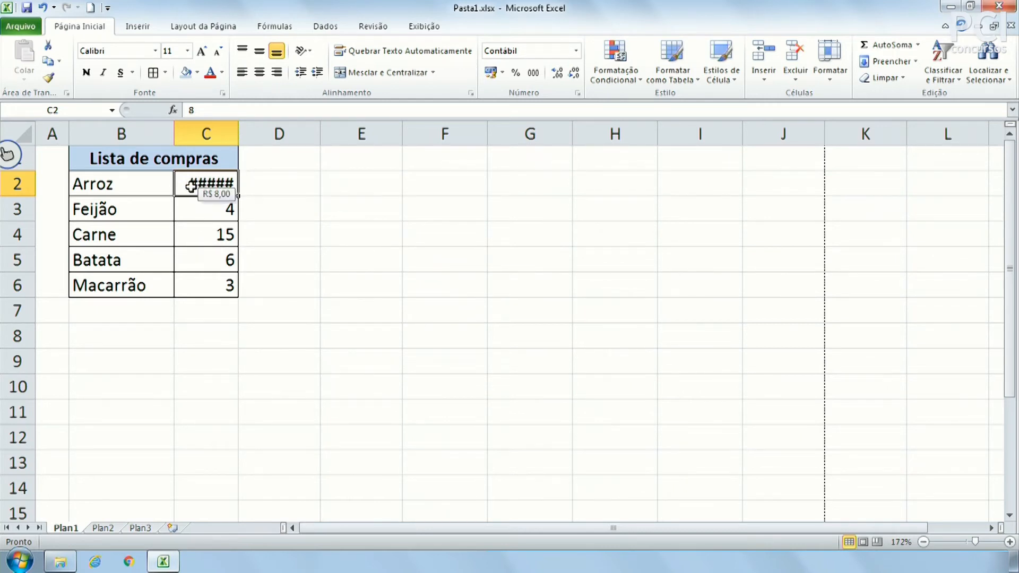
pyautogui.doubleClick(238, 133)
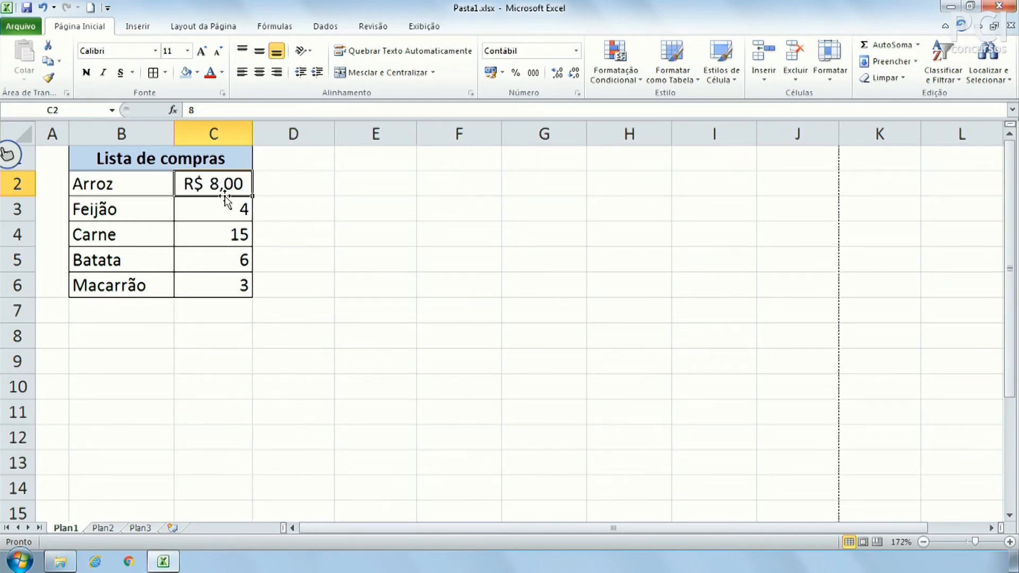
pyautogui.click(266, 230)
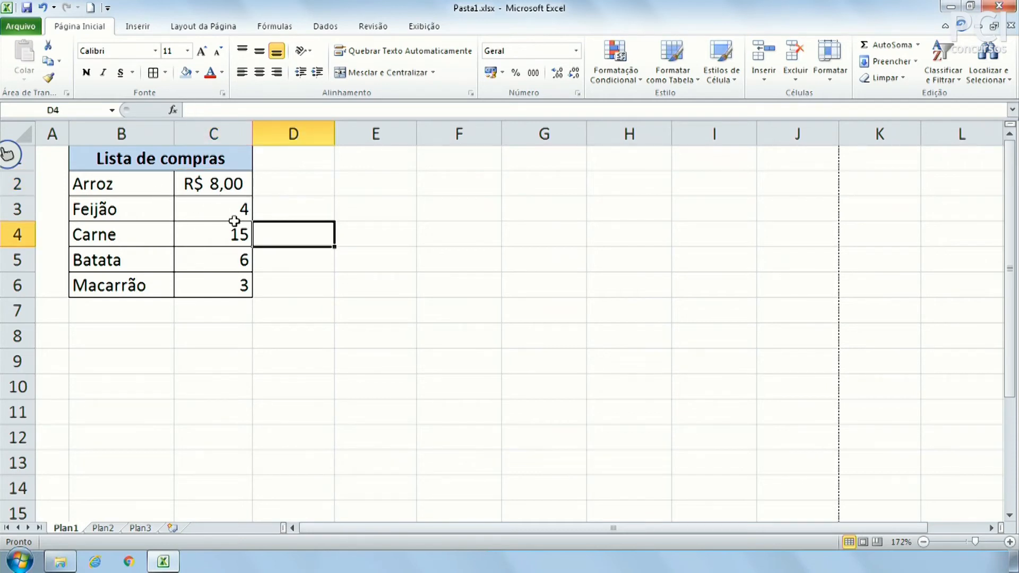
# Apply the accounting format to the prices in C3:C6, then switch its currency to $ Inglês (EUA).
pyautogui.moveTo(244, 207); pyautogui.dragTo(239, 287)
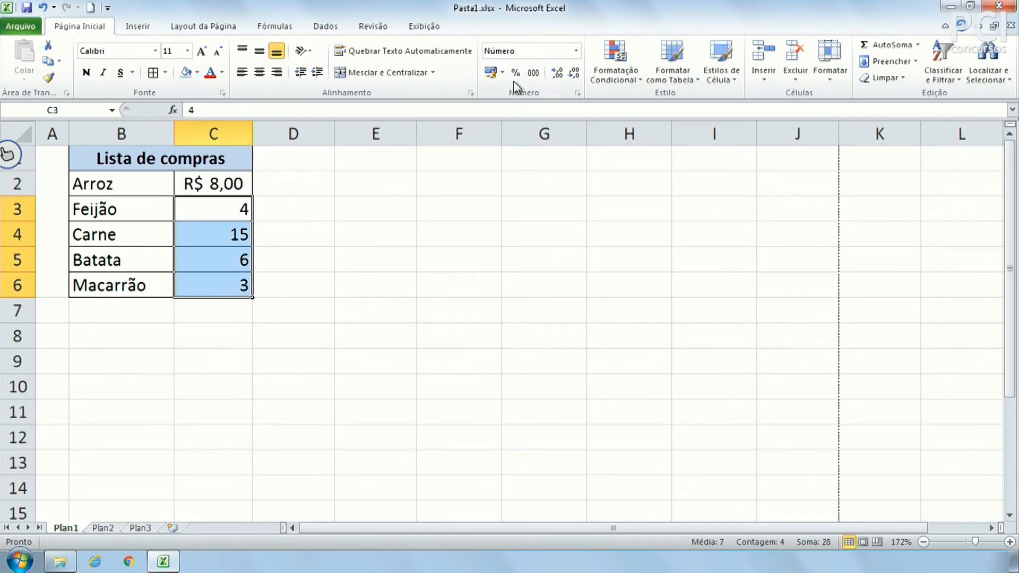
pyautogui.click(490, 73)
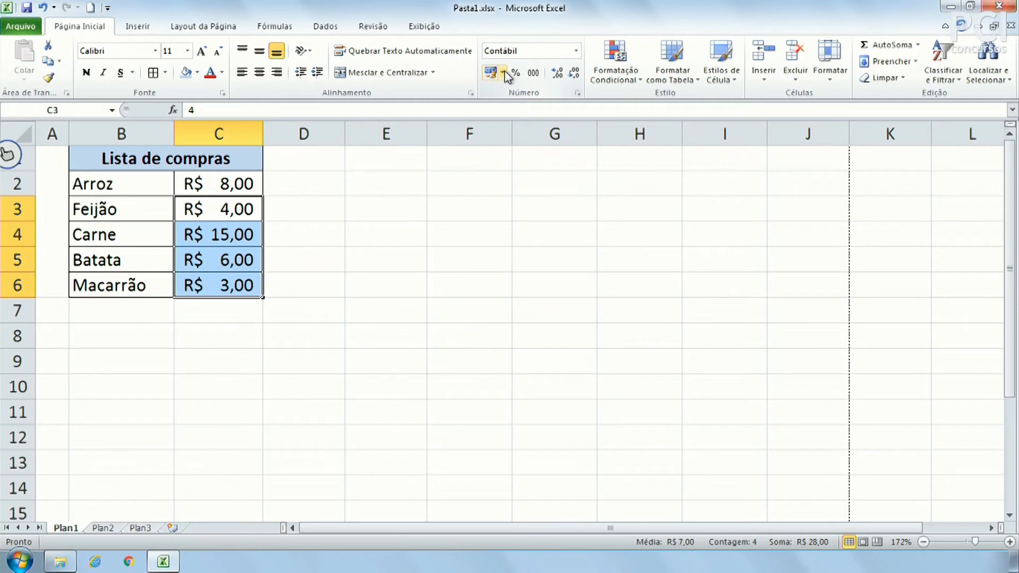
pyautogui.click(504, 74)
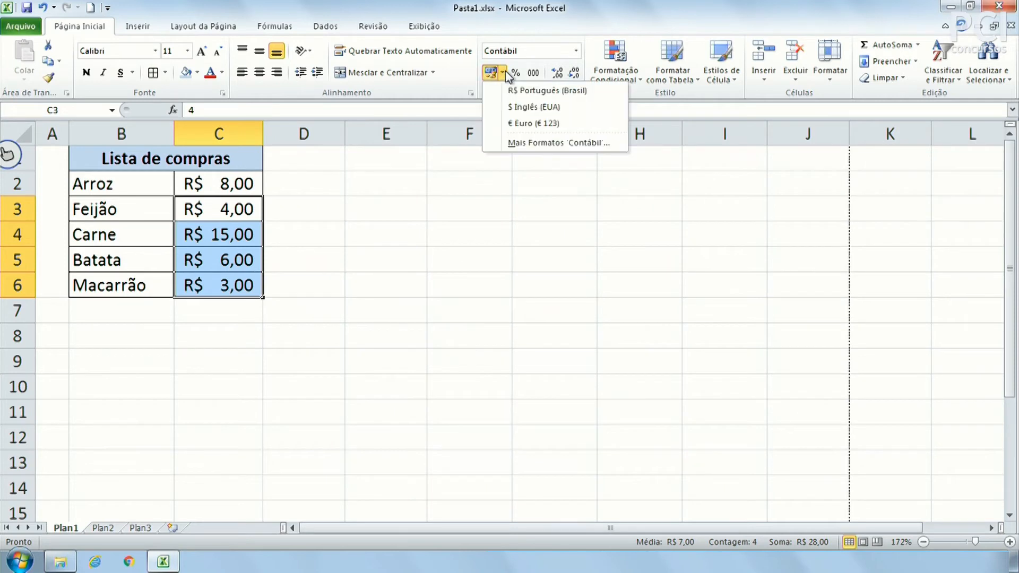
pyautogui.click(550, 107)
pyautogui.click(364, 262)
# Format all prices in C2:C6 as accounting values with the $ Inglês (EUA) currency.
pyautogui.moveTo(197, 181); pyautogui.dragTo(208, 285)
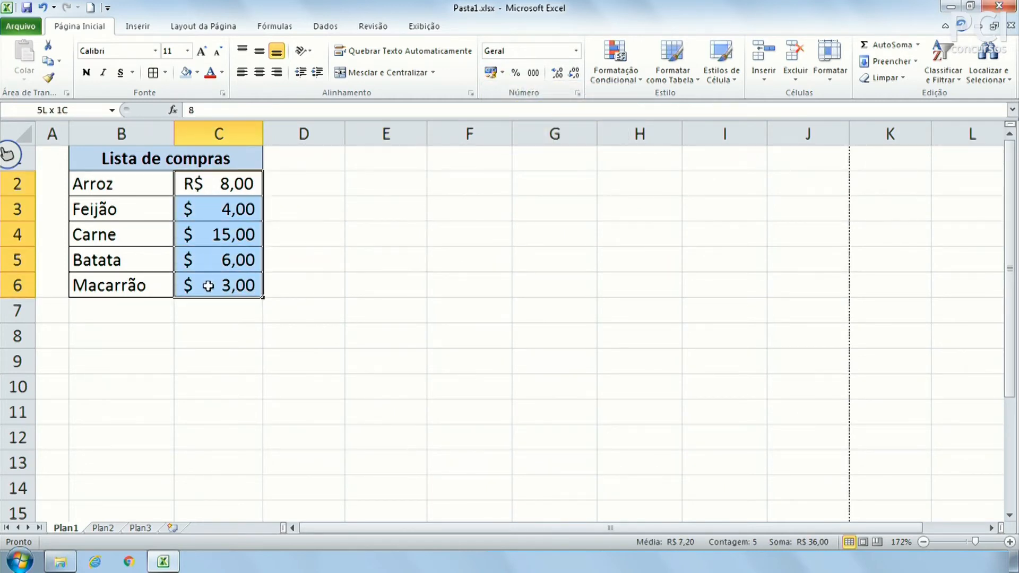
pyautogui.click(502, 73)
pyautogui.click(511, 107)
# Switch the prices in C2:C6 to R$ Português (Brasil), then format them as percentages.
pyautogui.click(502, 74)
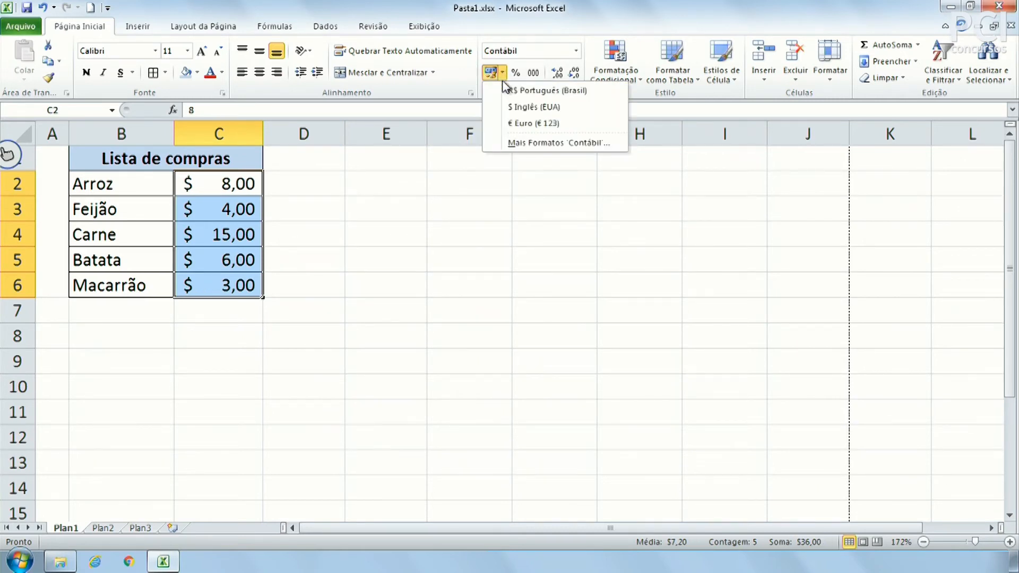
pyautogui.click(510, 90)
pyautogui.click(516, 74)
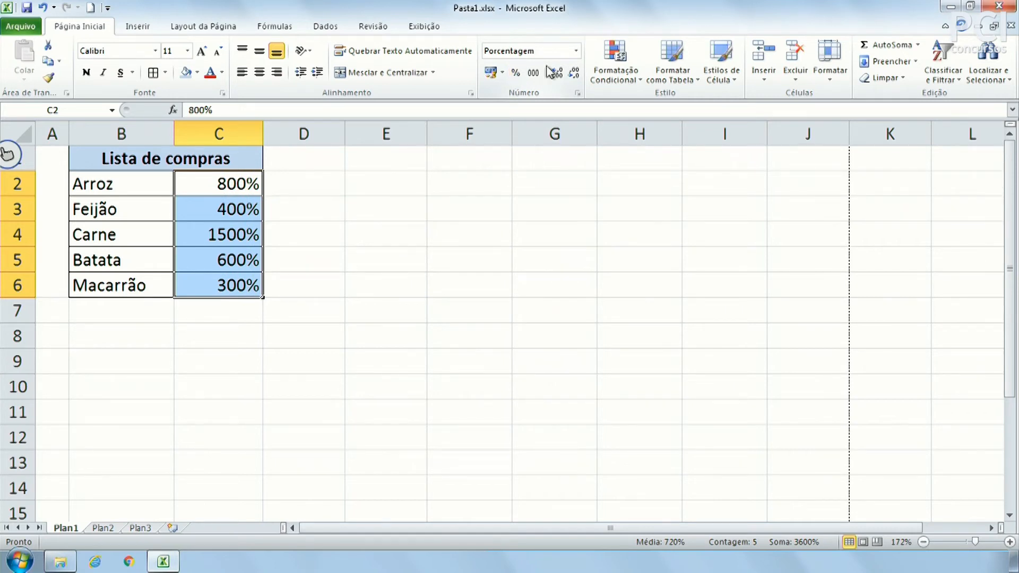
# Apply the thousands separator format to C2:C6 and enter 1000 as the Arroz price in C2.
pyautogui.click(534, 75)
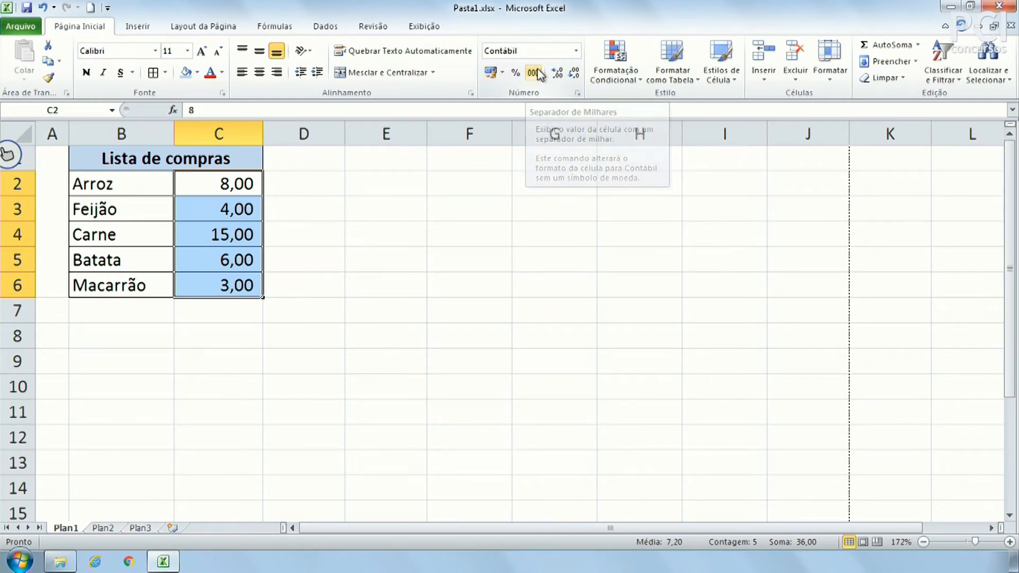
pyautogui.click(207, 184)
pyautogui.write('1000')
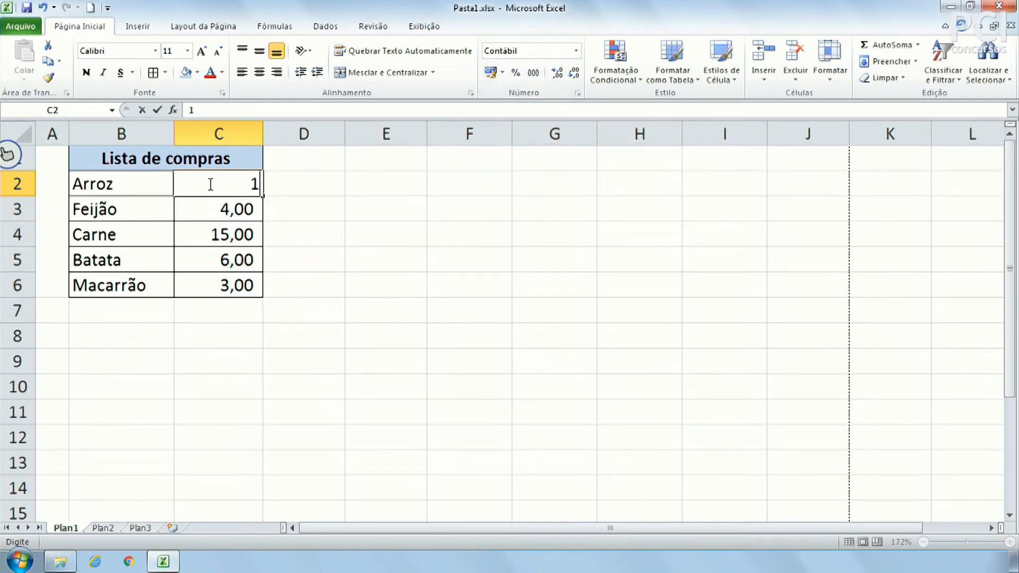
pyautogui.press('Return')
pyautogui.click(208, 184)
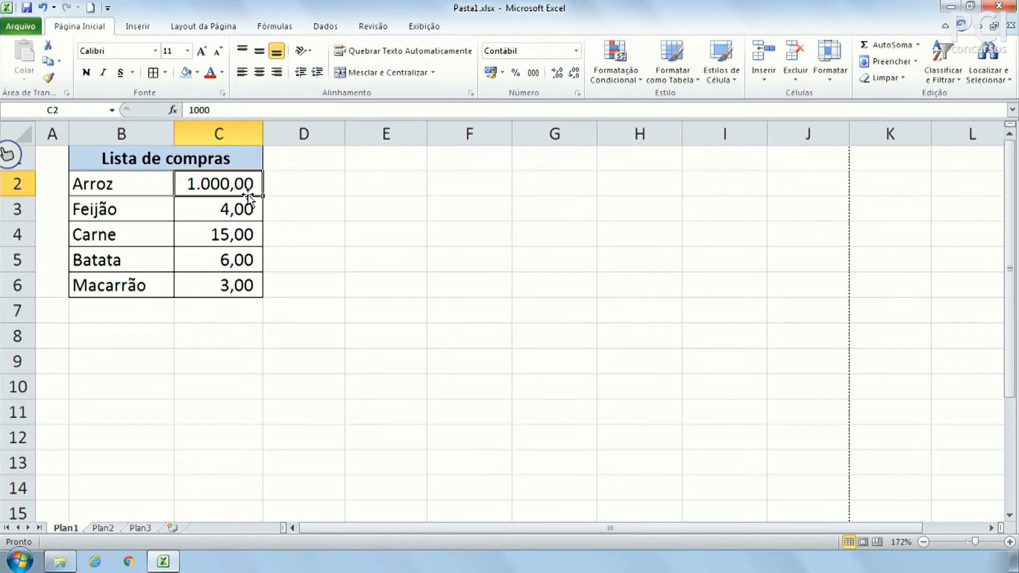
# Apply the accounting format with the R$ currency to the prices in C2:C6.
pyautogui.moveTo(239, 189); pyautogui.dragTo(239, 285)
pyautogui.click(489, 73)
pyautogui.click(461, 301)
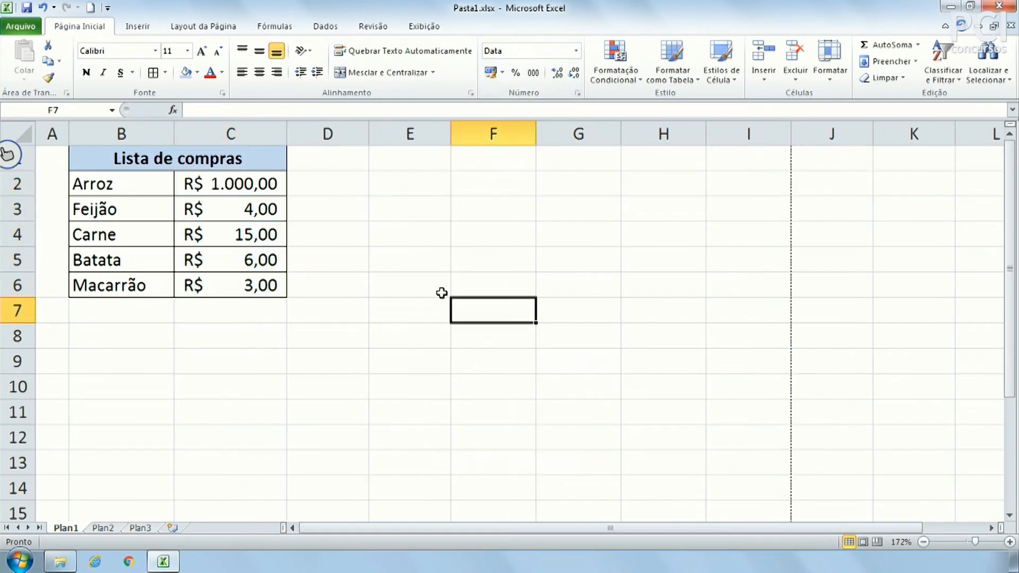
# Set the Arroz price in cell C2 to 8.
pyautogui.click(240, 183)
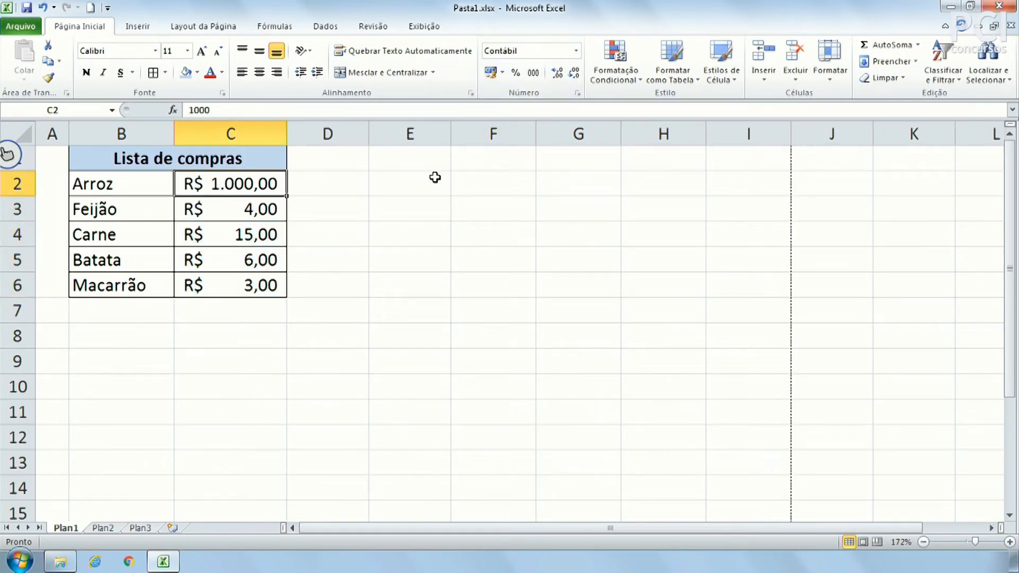
pyautogui.write('8')
pyautogui.press('Return')
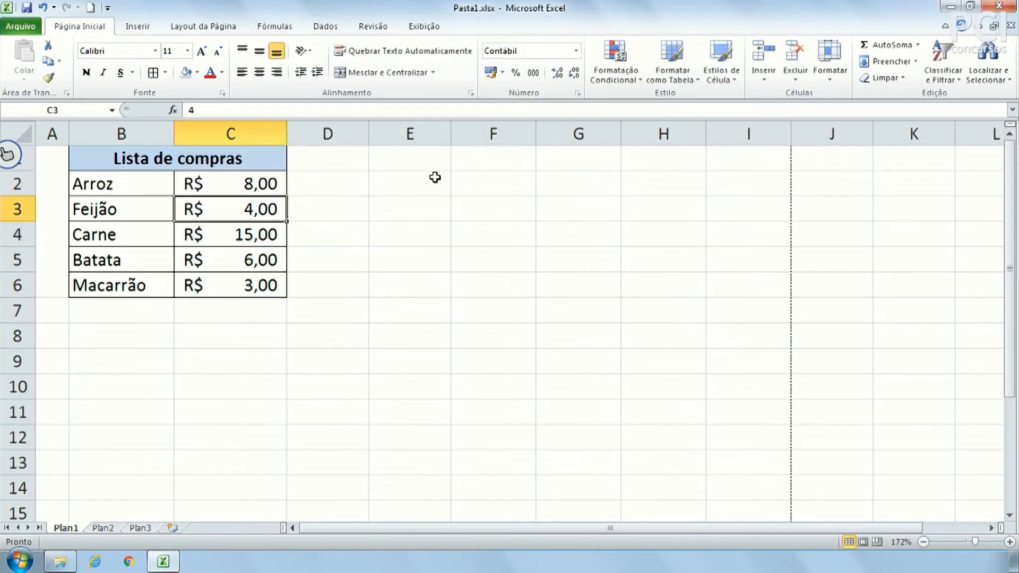
# Autofit column C to its contents, then widen it slightly.
pyautogui.doubleClick(288, 136)
pyautogui.click(383, 274)
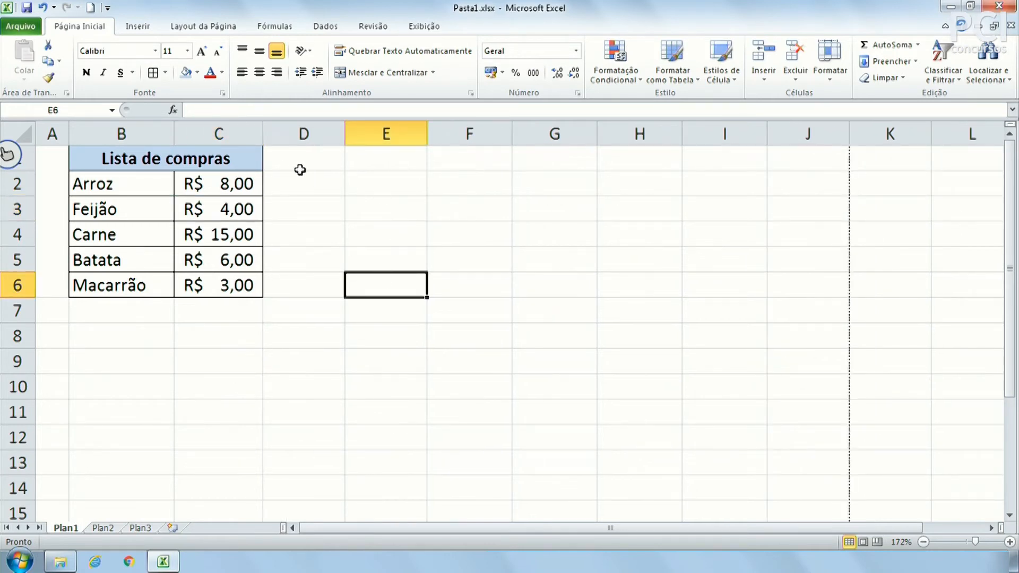
pyautogui.moveTo(262, 130); pyautogui.dragTo(275, 130)
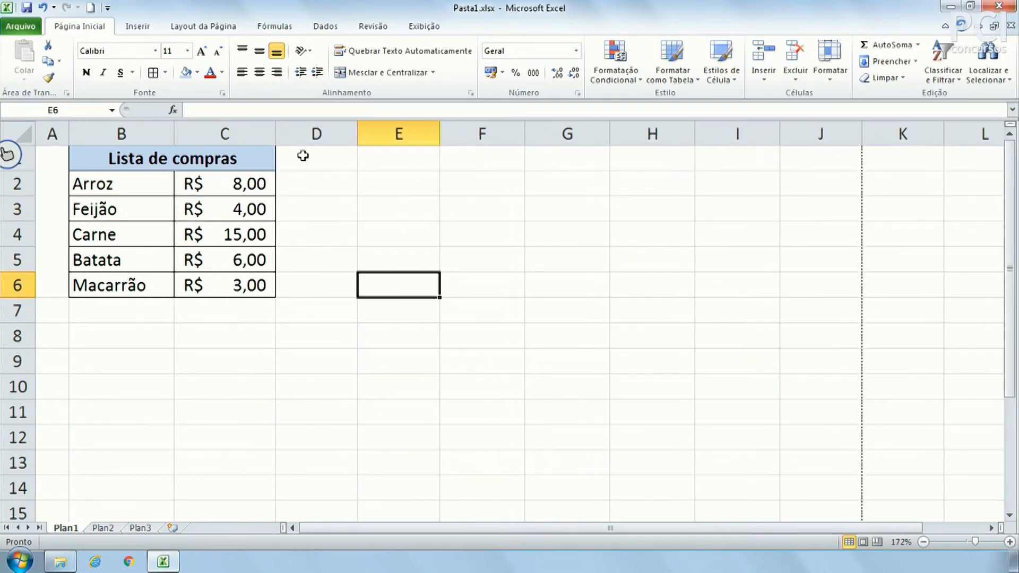
pyautogui.click(349, 187)
# Enter the value 1,536 in cell E2.
pyautogui.click(384, 183)
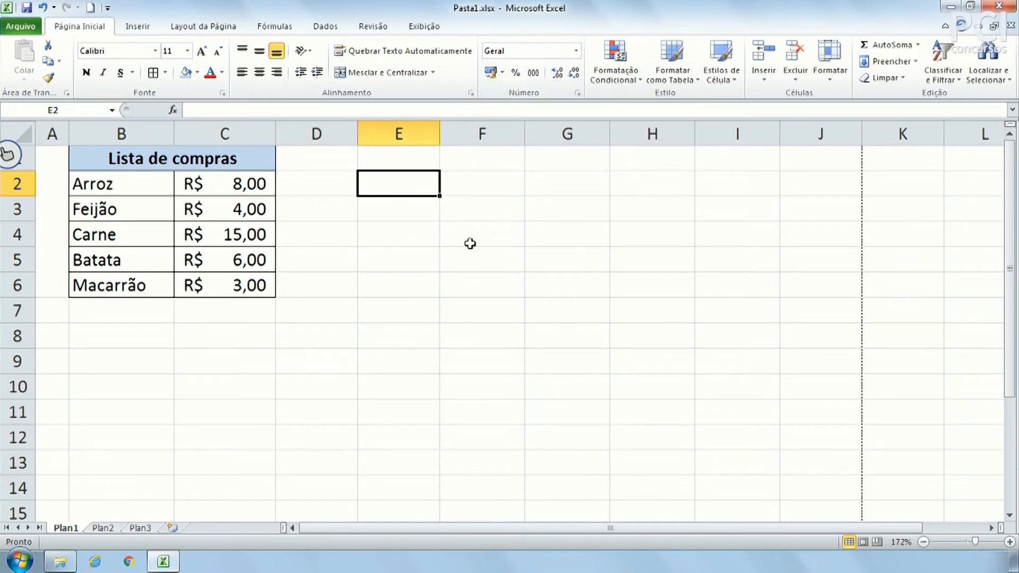
pyautogui.write('1,536')
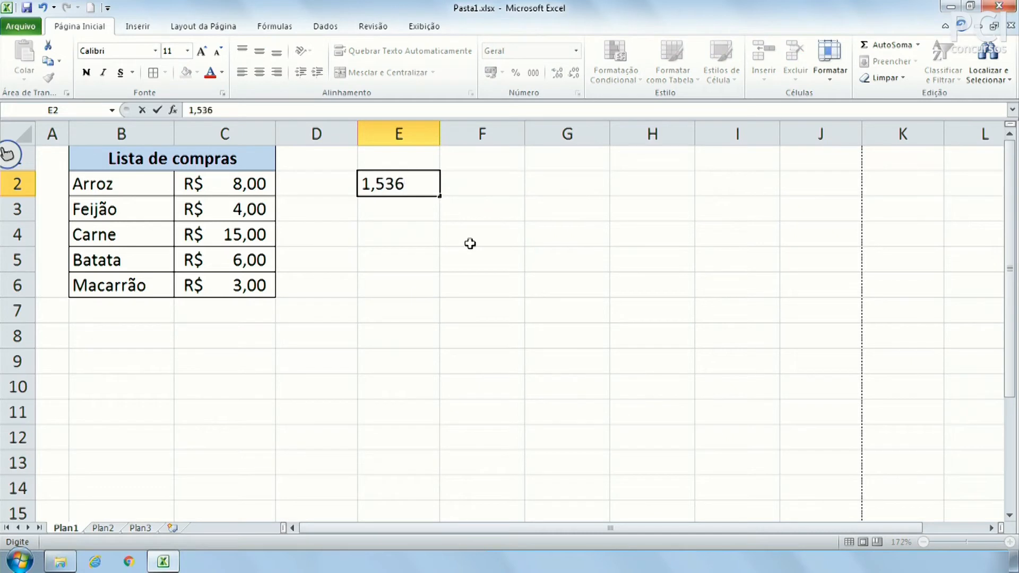
pyautogui.press('Return')
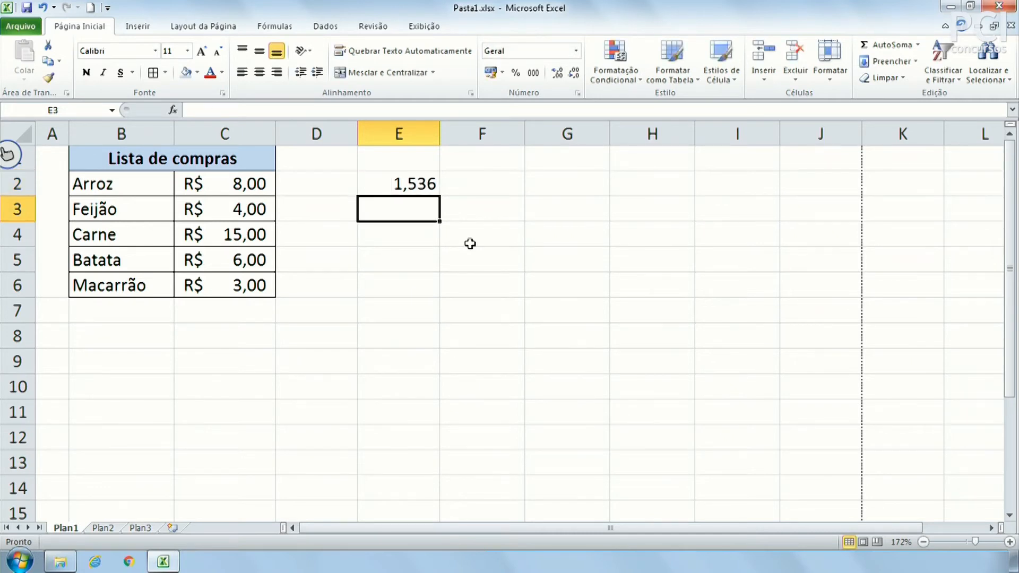
# Adjust the number of decimal places shown in cell E2 to one.
pyautogui.click(396, 185)
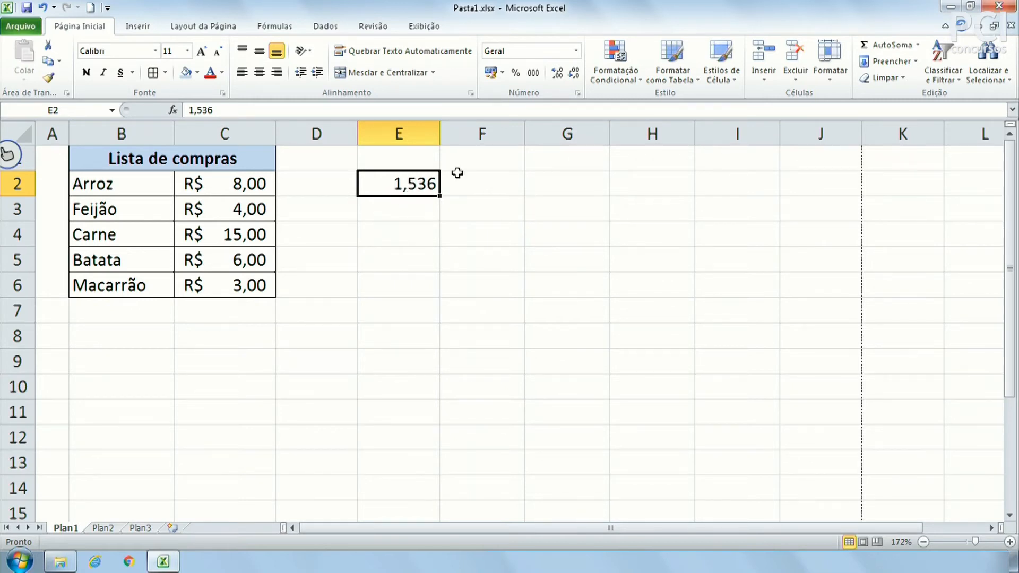
pyautogui.click(559, 75)
pyautogui.click(572, 76)
pyautogui.click(572, 76)
pyautogui.click(572, 76)
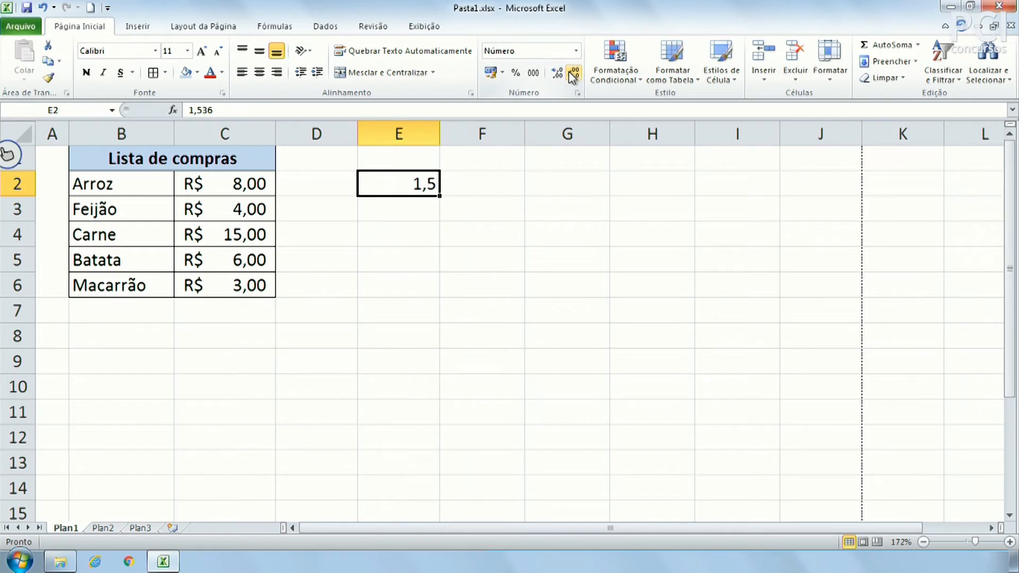
# Compare the rounded value displayed in cell E2 with the full value stored in it.
pyautogui.click(406, 265)
pyautogui.click(432, 181)
pyautogui.click(214, 110)
pyautogui.moveTo(218, 110); pyautogui.dragTo(189, 110)
pyautogui.click(237, 111)
pyautogui.moveTo(253, 111); pyautogui.dragTo(172, 112)
pyautogui.click(241, 112)
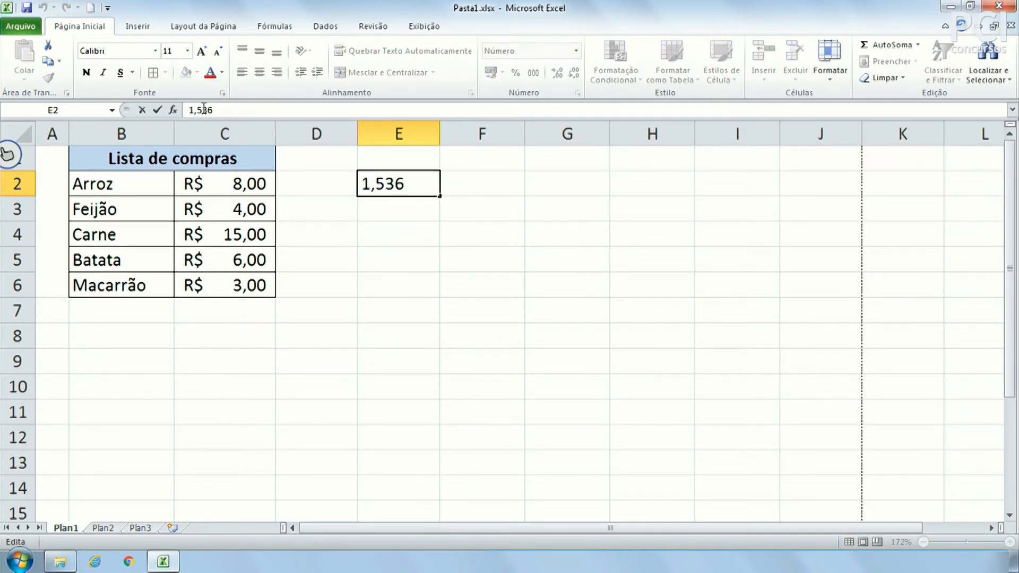
pyautogui.click(185, 113)
pyautogui.hotkey('ctrl', 'Return')
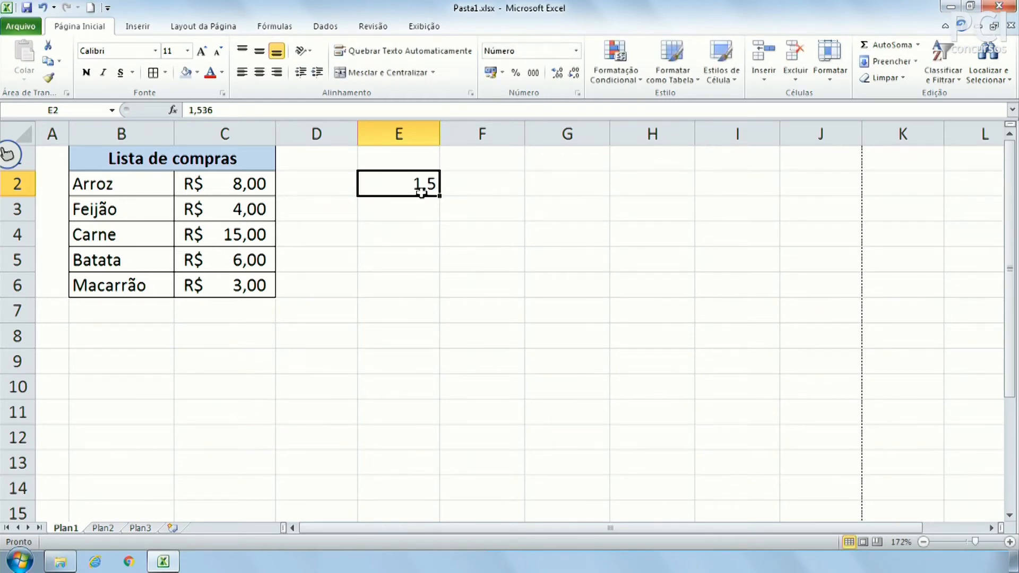
pyautogui.click(500, 235)
pyautogui.click(392, 177)
pyautogui.click(205, 110)
pyautogui.press('Escape')
# Increase the decimal places shown in cell E2 to nine.
pyautogui.click(557, 74)
pyautogui.click(558, 74)
pyautogui.click(558, 74)
pyautogui.click(559, 74)
pyautogui.click(559, 75)
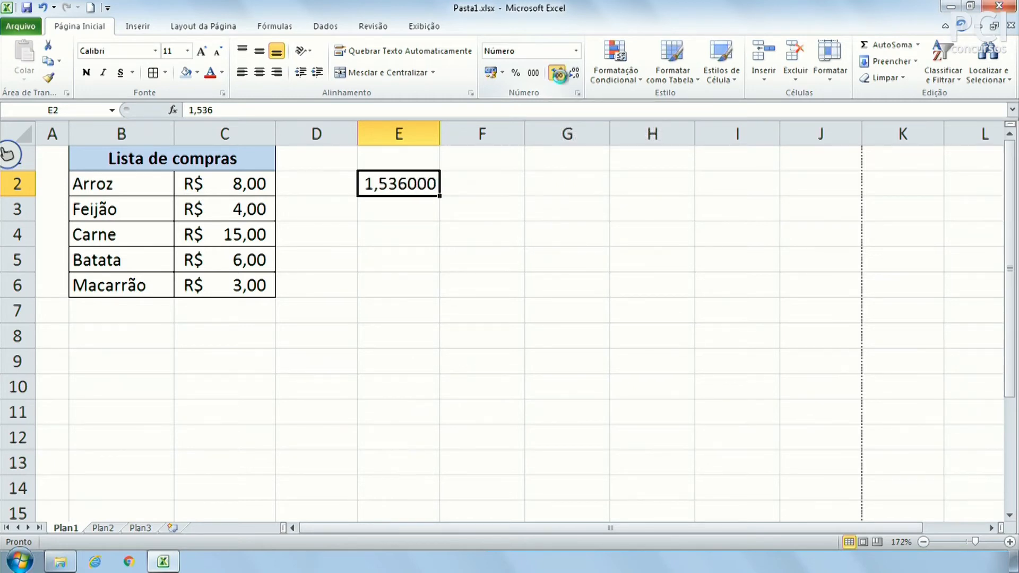
pyautogui.click(558, 74)
pyautogui.click(558, 75)
pyautogui.click(558, 74)
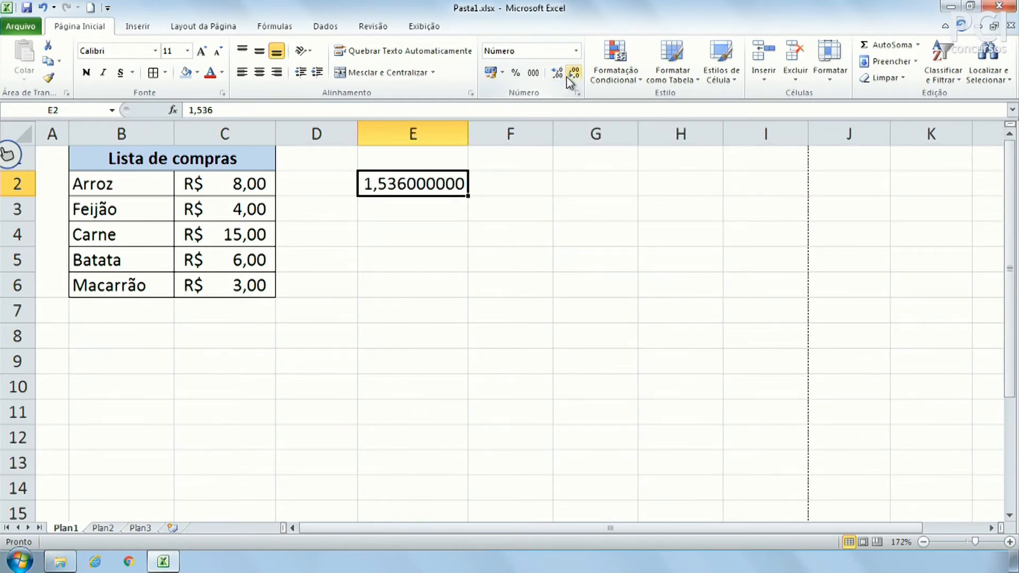
# Reduce the decimal places shown in cell E2 to two.
pyautogui.click(574, 75)
pyautogui.click(575, 76)
pyautogui.click(574, 75)
pyautogui.click(574, 75)
pyautogui.click(575, 76)
pyautogui.click(574, 76)
pyautogui.click(574, 76)
pyautogui.click(378, 460)
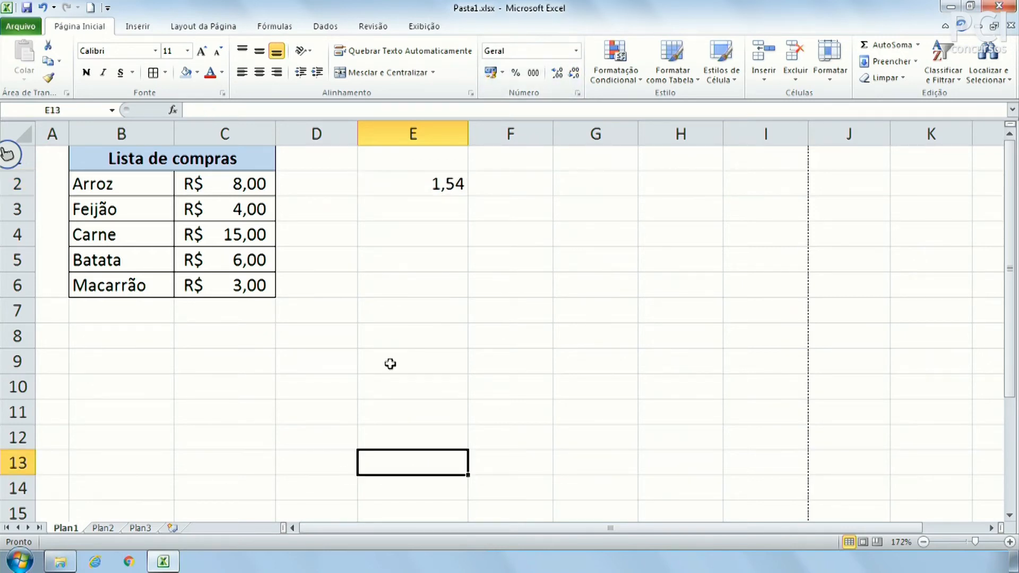
# Narrow column E so it fits more closely around the value in E2.
pyautogui.moveTo(468, 134); pyautogui.dragTo(446, 136)
pyautogui.click(448, 137)
pyautogui.click(432, 189)
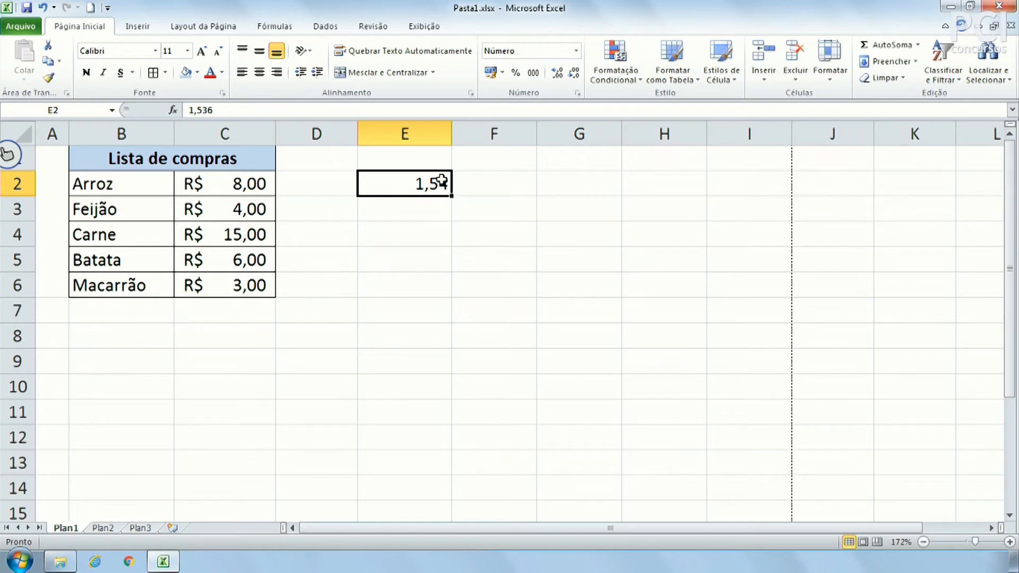
pyautogui.click(430, 274)
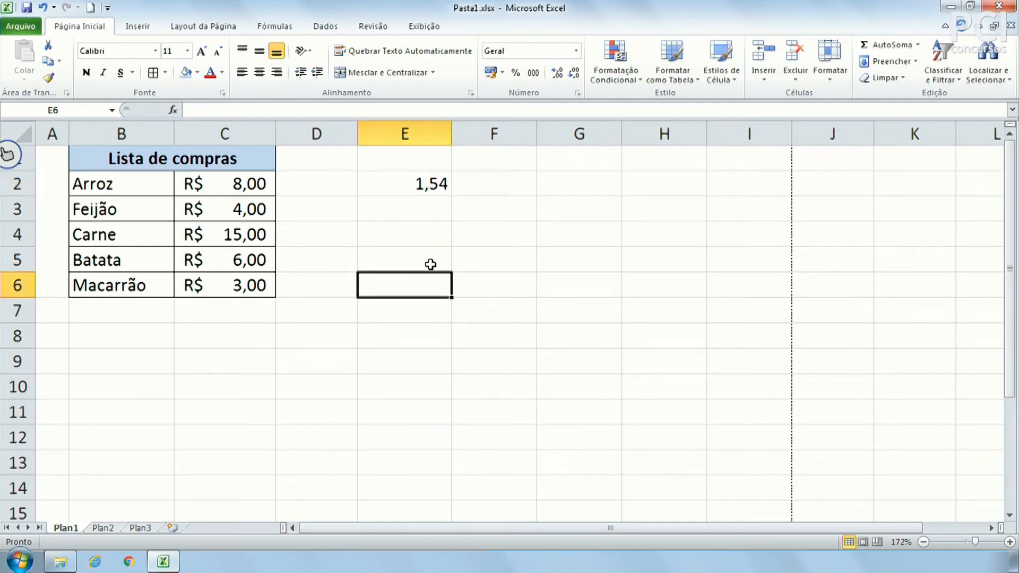
pyautogui.click(403, 188)
pyautogui.click(440, 278)
pyautogui.click(612, 64)
pyautogui.click(619, 72)
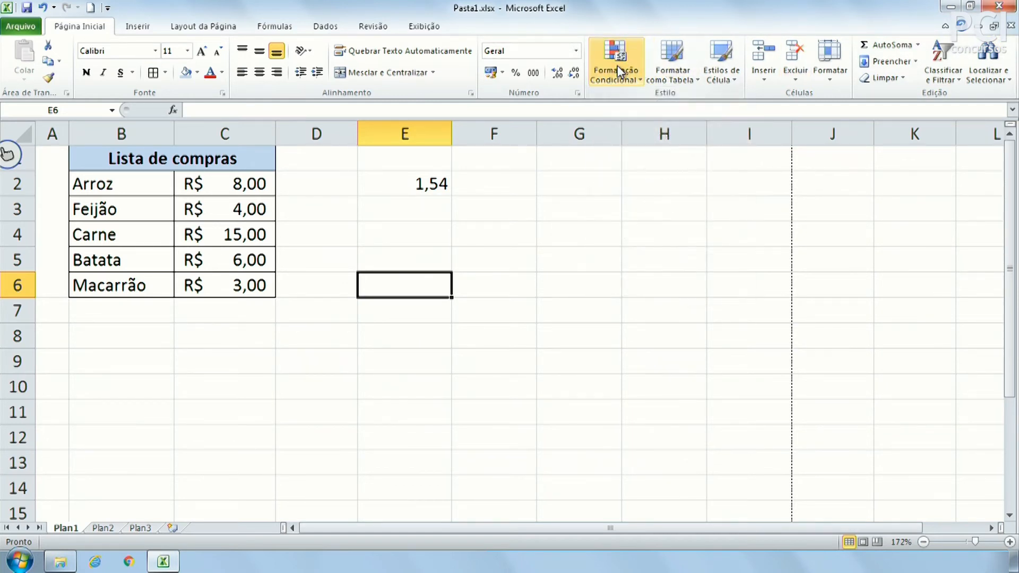
pyautogui.click(610, 281)
pyautogui.click(419, 227)
pyautogui.click(413, 291)
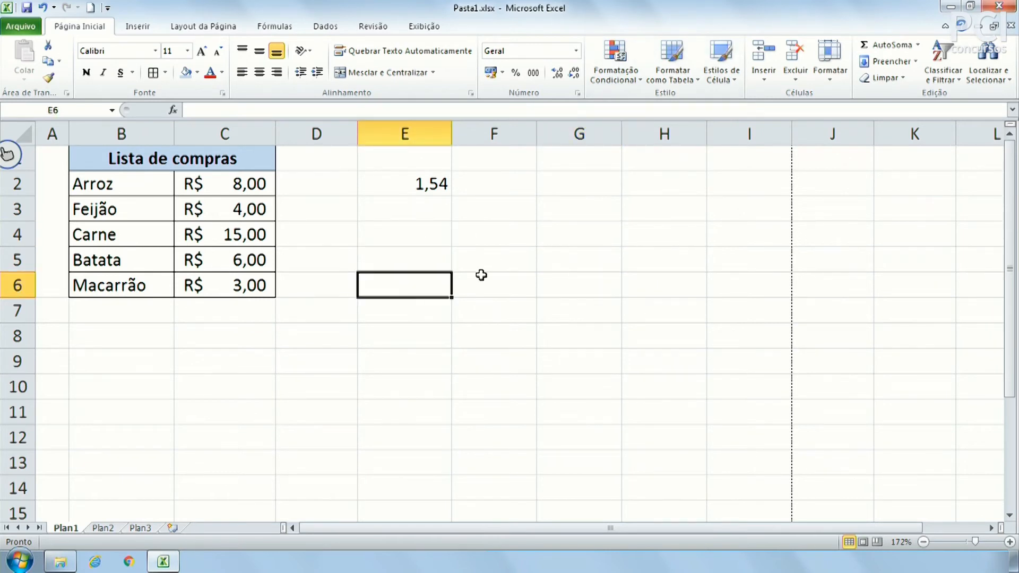
# Insert a blank cell at C4, shifting the Carne price and the prices beneath it down.
pyautogui.click(763, 80)
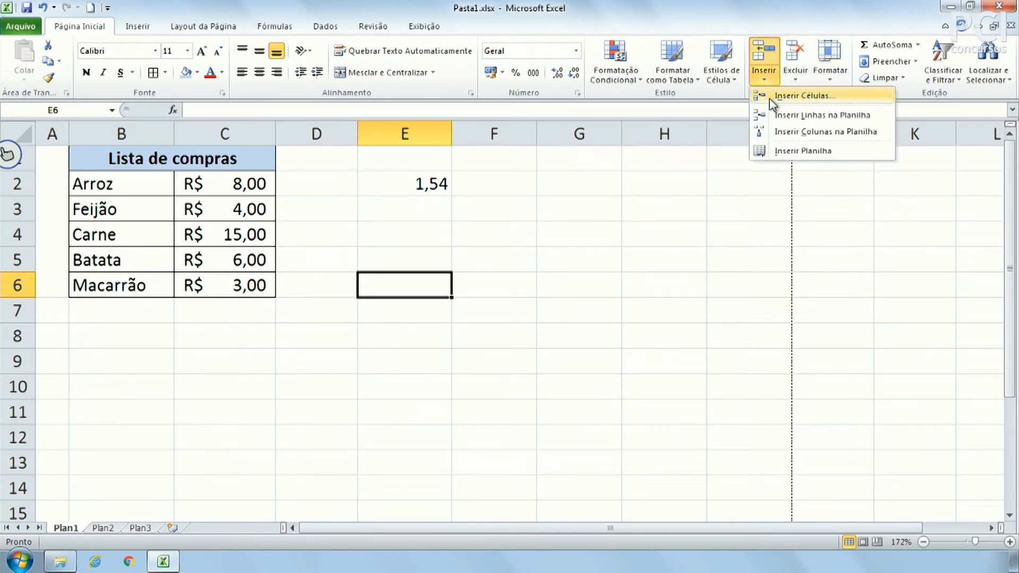
pyautogui.click(179, 229)
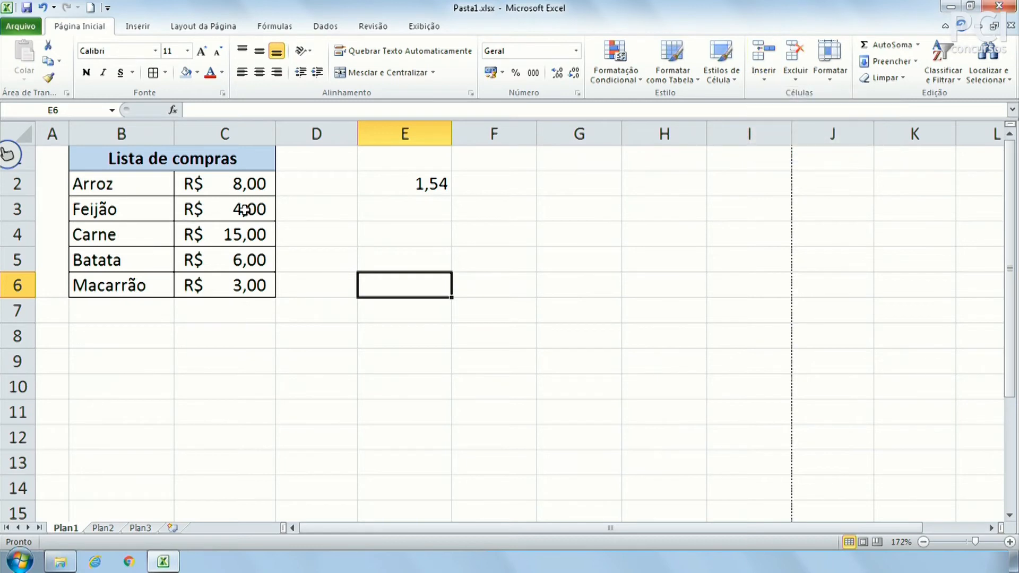
pyautogui.click(255, 261)
pyautogui.click(255, 235)
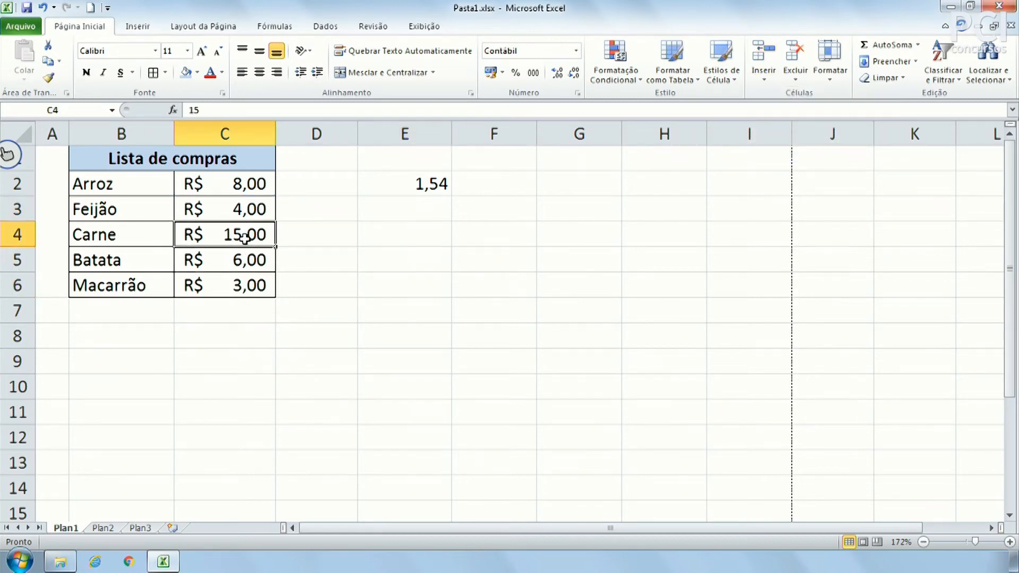
pyautogui.click(763, 53)
pyautogui.click(380, 228)
pyautogui.click(241, 228)
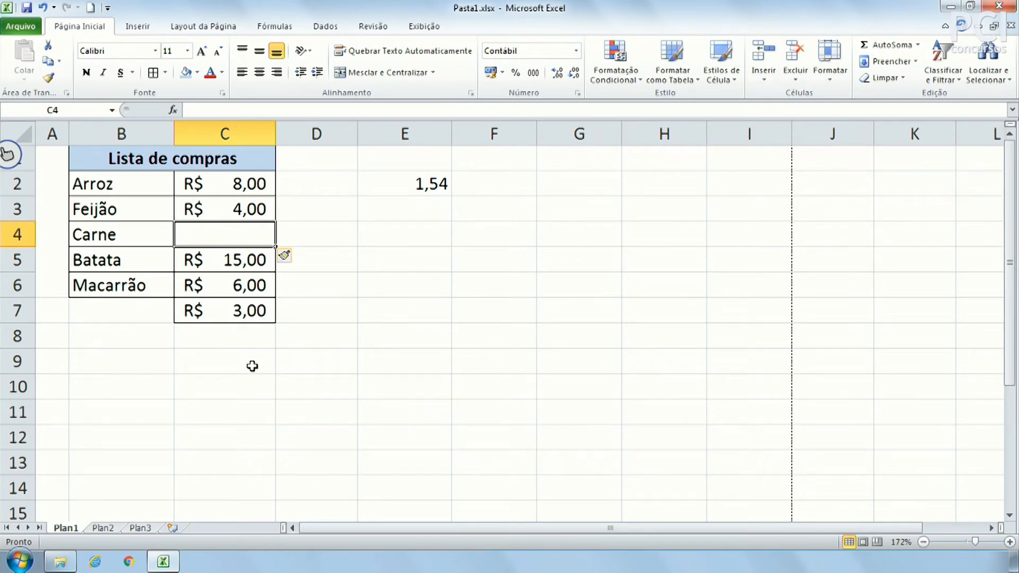
# Undo the insertion of the blank cell at C4.
pyautogui.hotkey('ctrl', 'z')
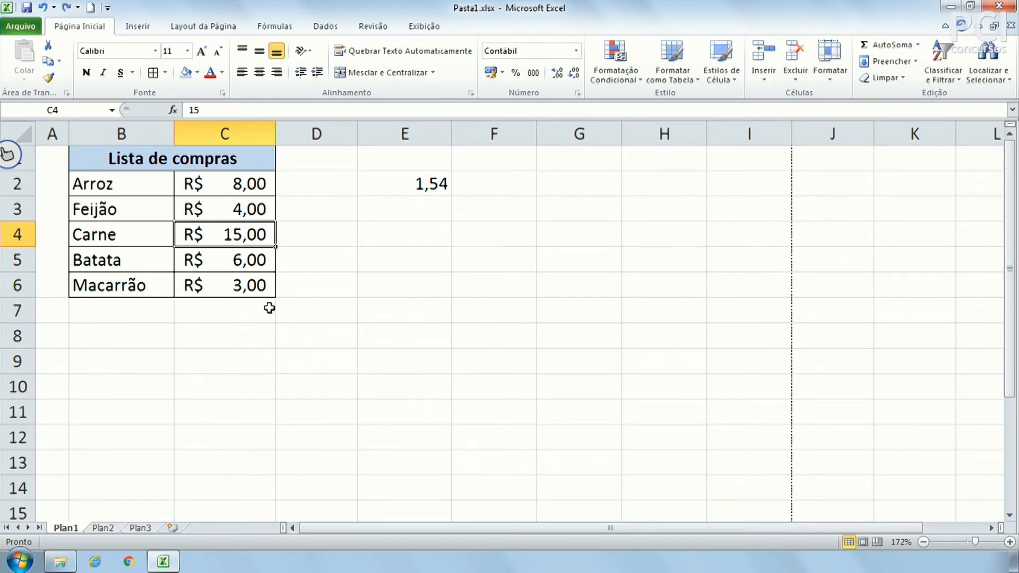
# Insert a blank sheet row above the Carne item, select cells to check it, and undo the insertion.
pyautogui.click(764, 79)
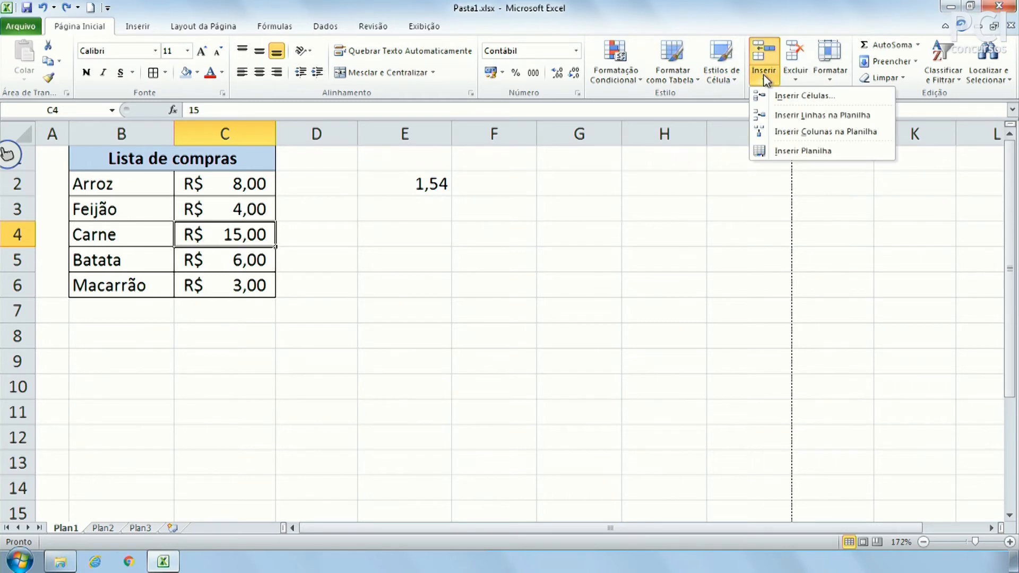
pyautogui.click(805, 115)
pyautogui.click(287, 301)
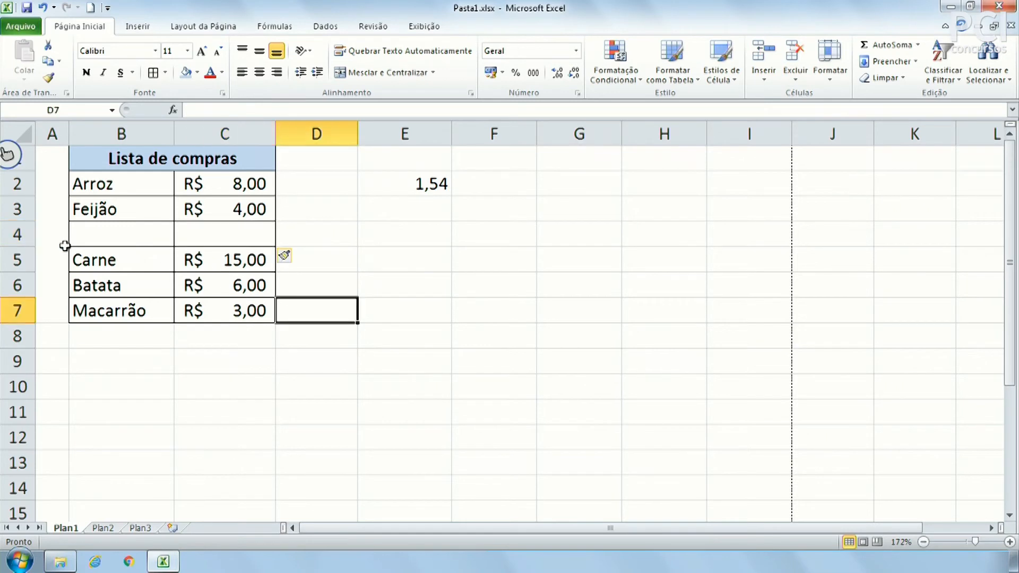
pyautogui.moveTo(39, 232); pyautogui.dragTo(632, 255)
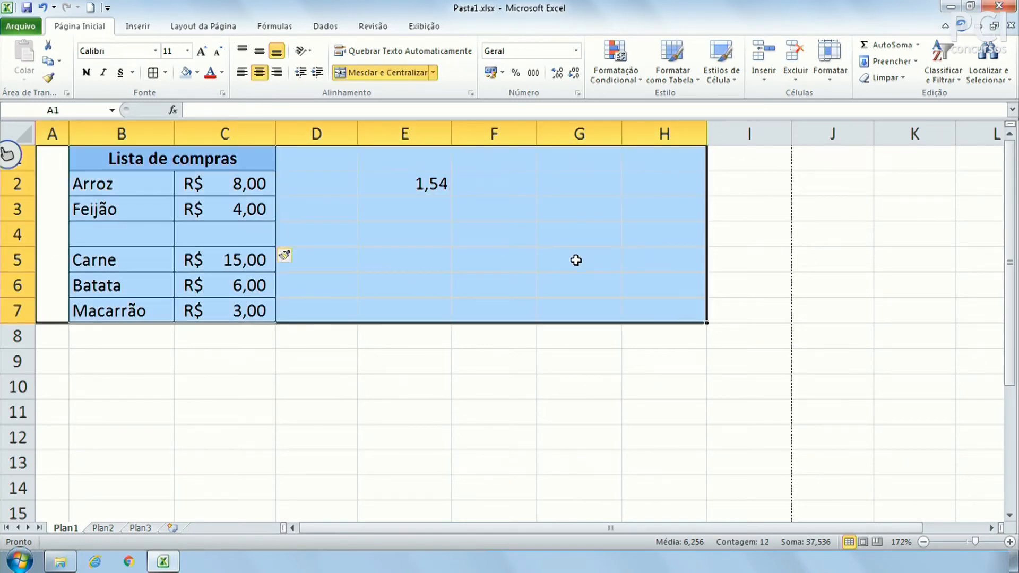
pyautogui.click(611, 255)
pyautogui.click(227, 269)
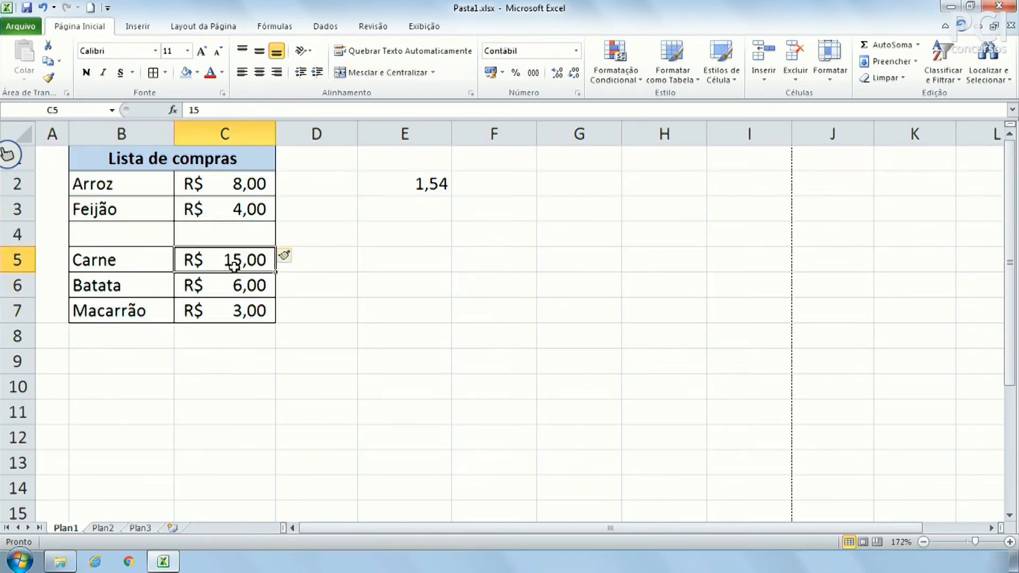
pyautogui.hotkey('ctrl', 'z')
# Insert a blank sheet column between the item names and the prices, and undo the insertion.
pyautogui.click(764, 74)
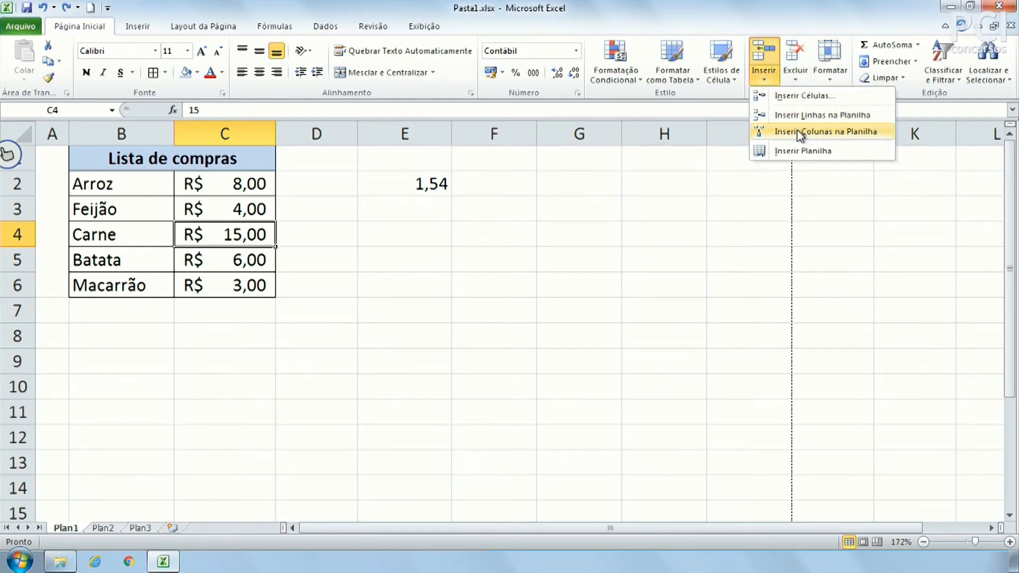
pyautogui.click(799, 132)
pyautogui.click(388, 276)
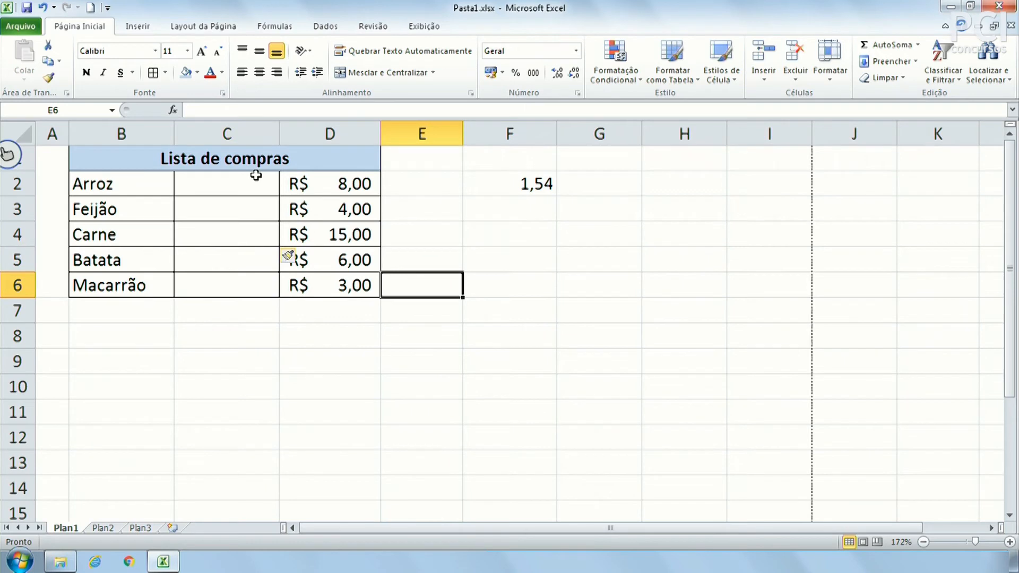
pyautogui.click(349, 203)
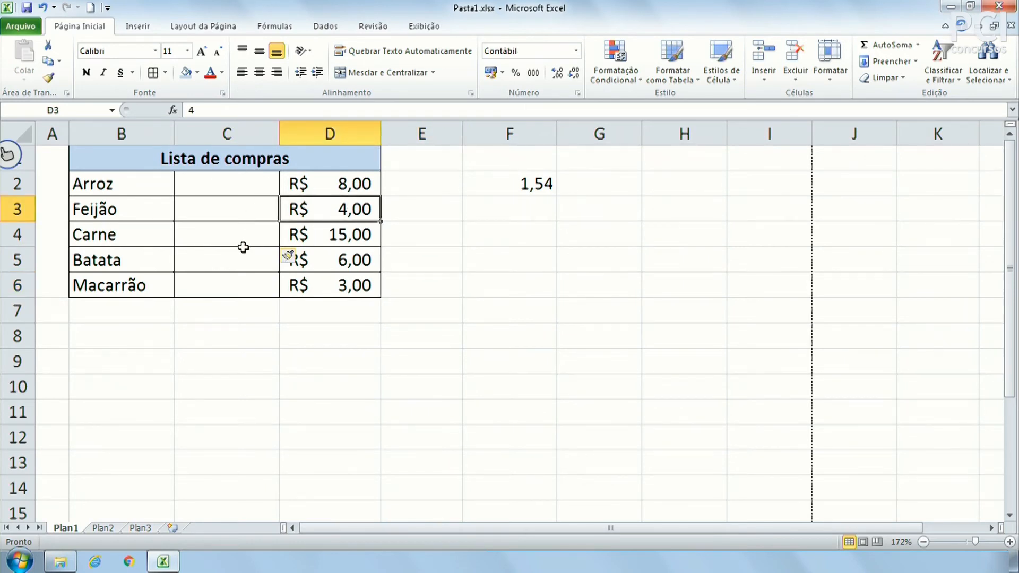
pyautogui.hotkey('ctrl', 'z')
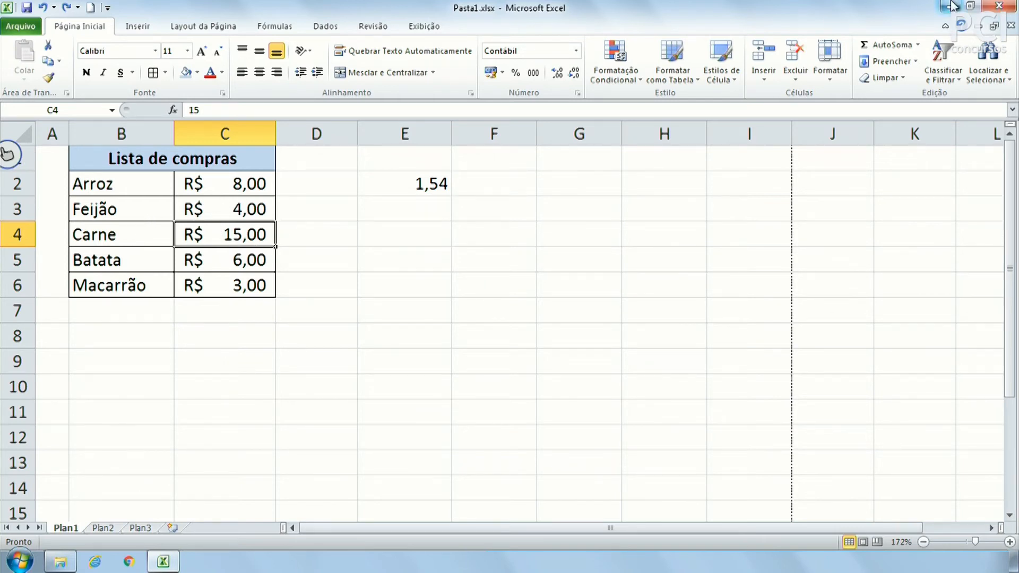
# Insert a new blank worksheet into the workbook and return to the shopping list on Plan1.
pyautogui.click(762, 78)
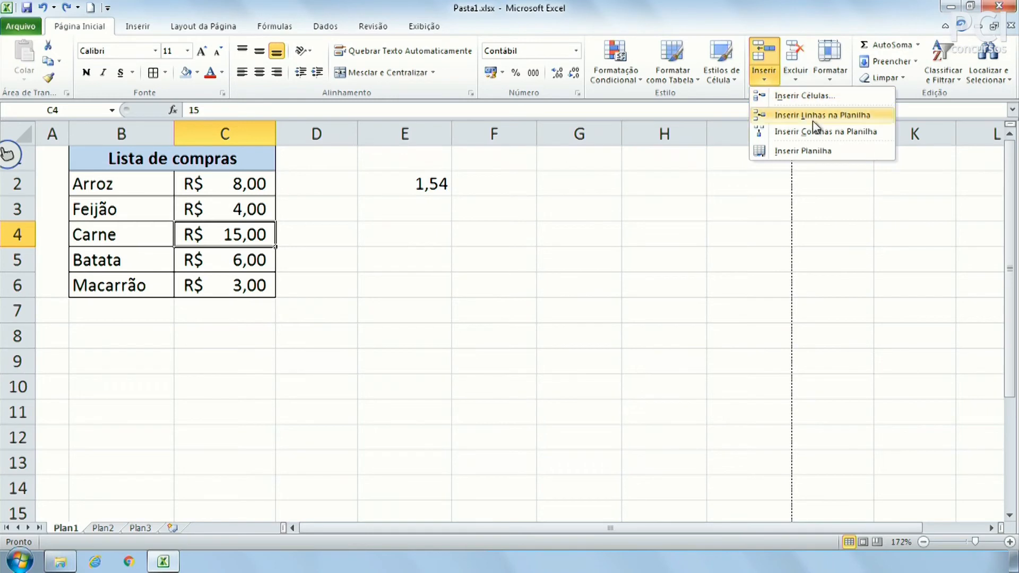
pyautogui.click(855, 155)
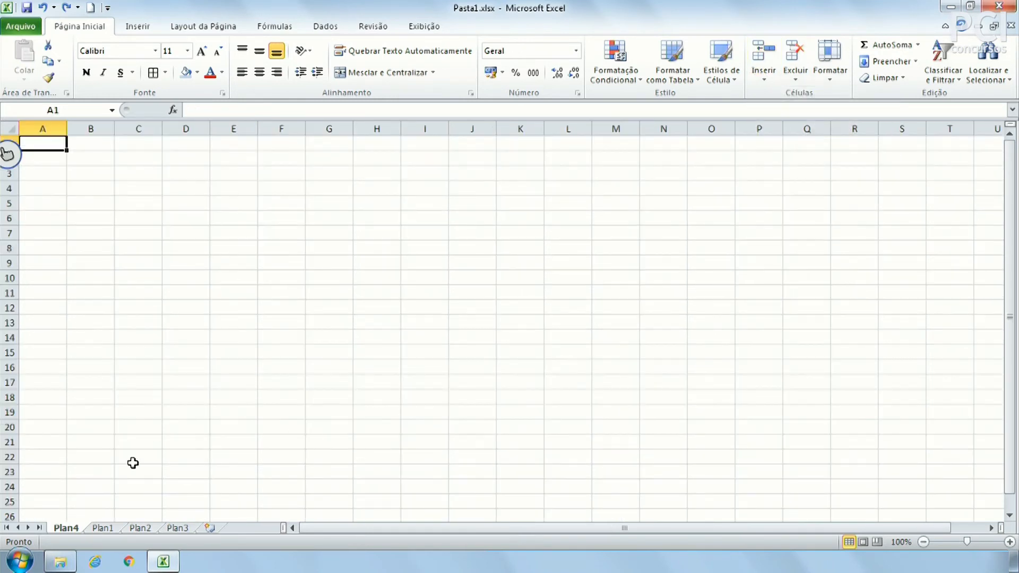
pyautogui.click(102, 529)
pyautogui.click(294, 377)
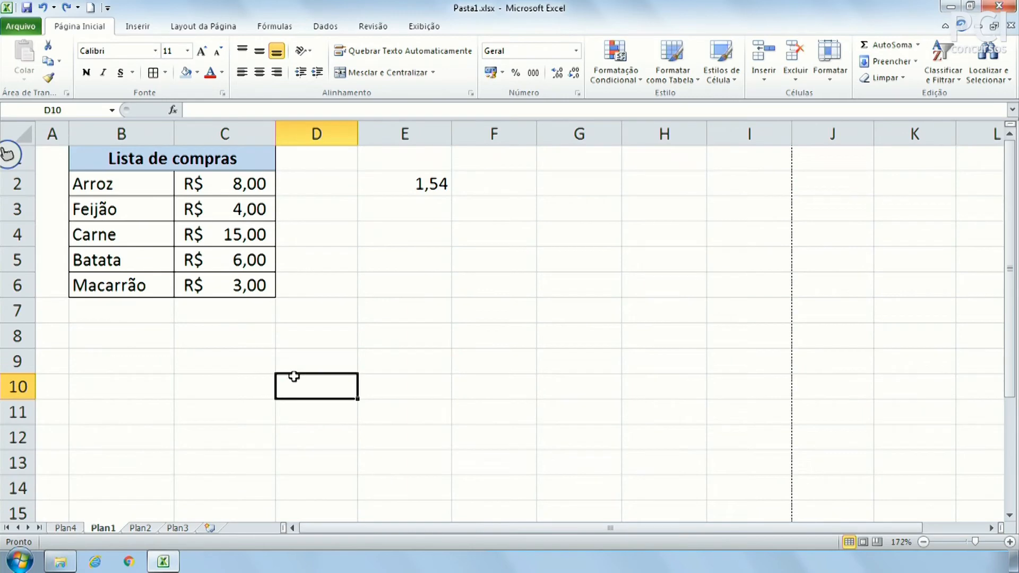
# Delete the blank worksheet Plan4 from the workbook.
pyautogui.click(68, 528)
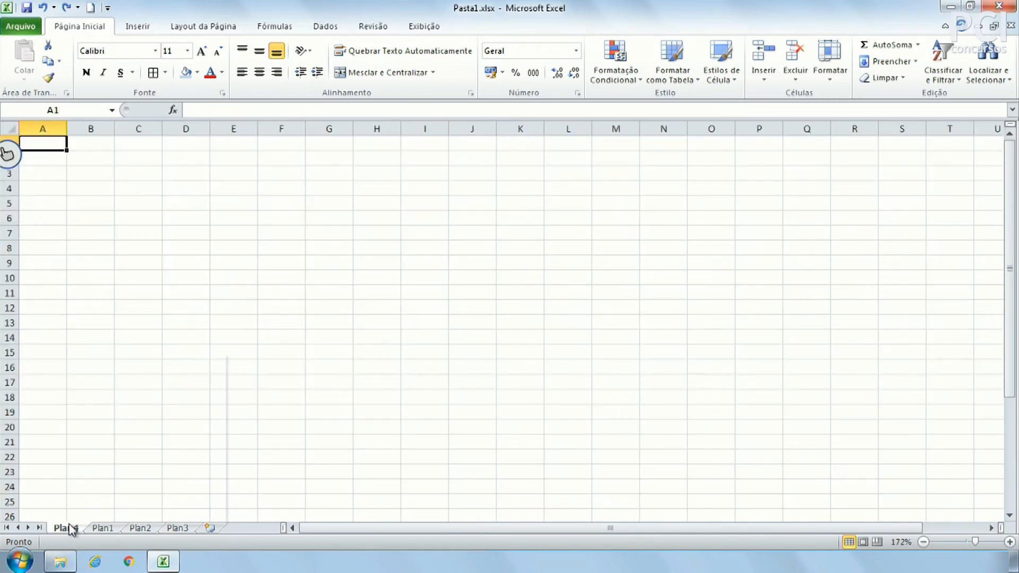
pyautogui.rightClick(69, 528)
pyautogui.click(144, 378)
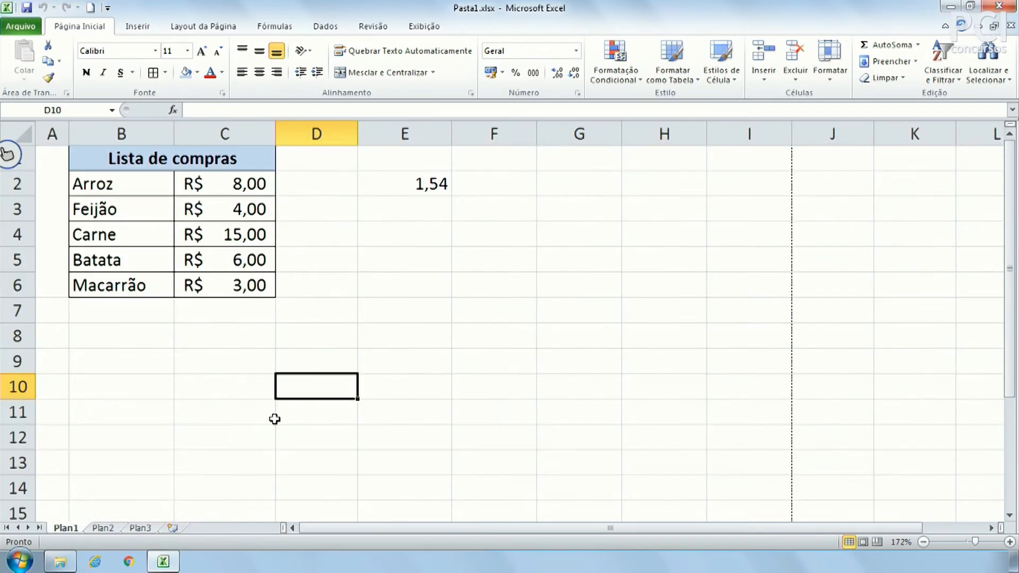
# Delete the whole sheet row containing the Carne item, and undo the deletion.
pyautogui.click(245, 243)
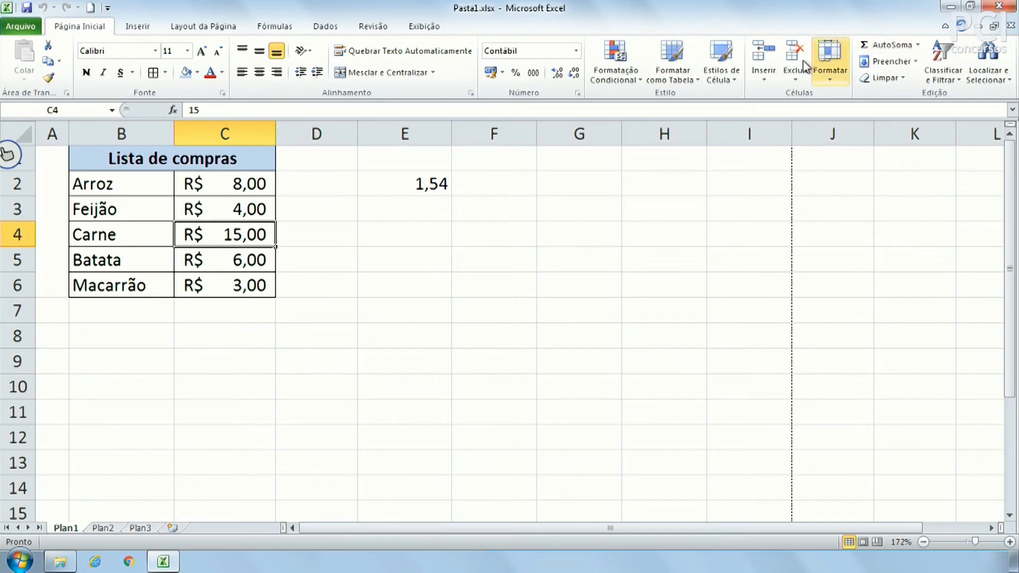
pyautogui.click(797, 81)
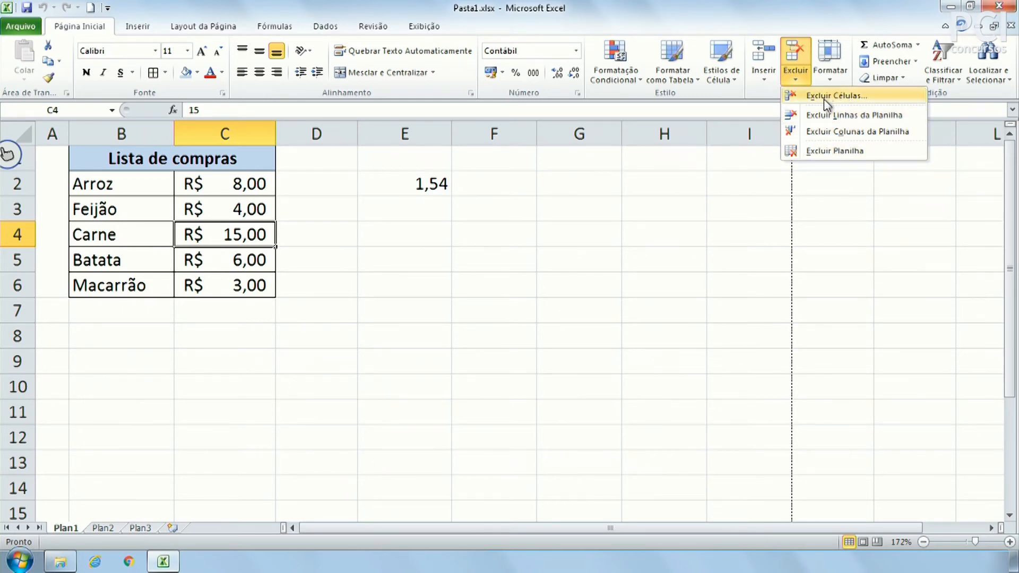
pyautogui.click(838, 116)
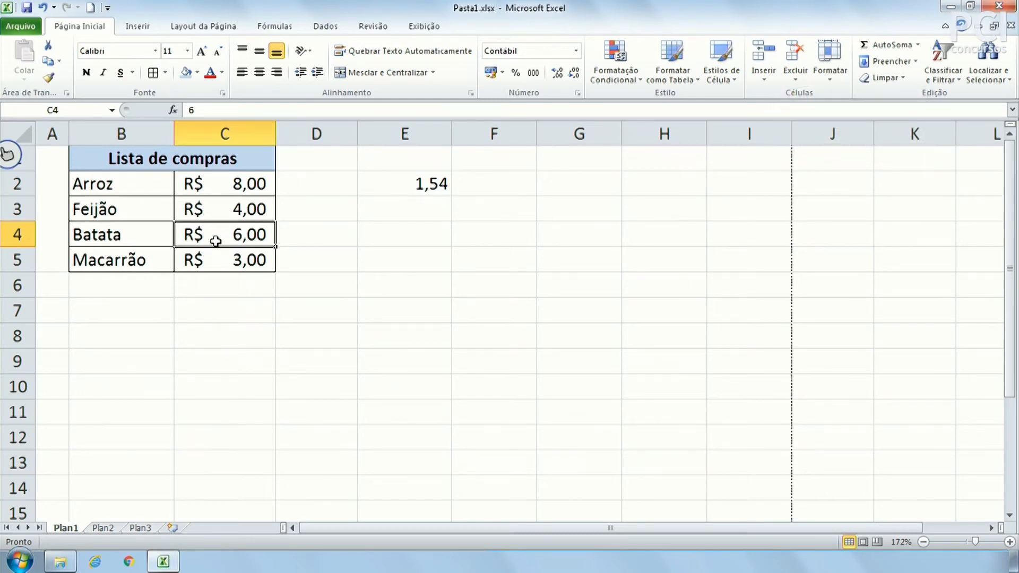
pyautogui.hotkey('ctrl', 'z')
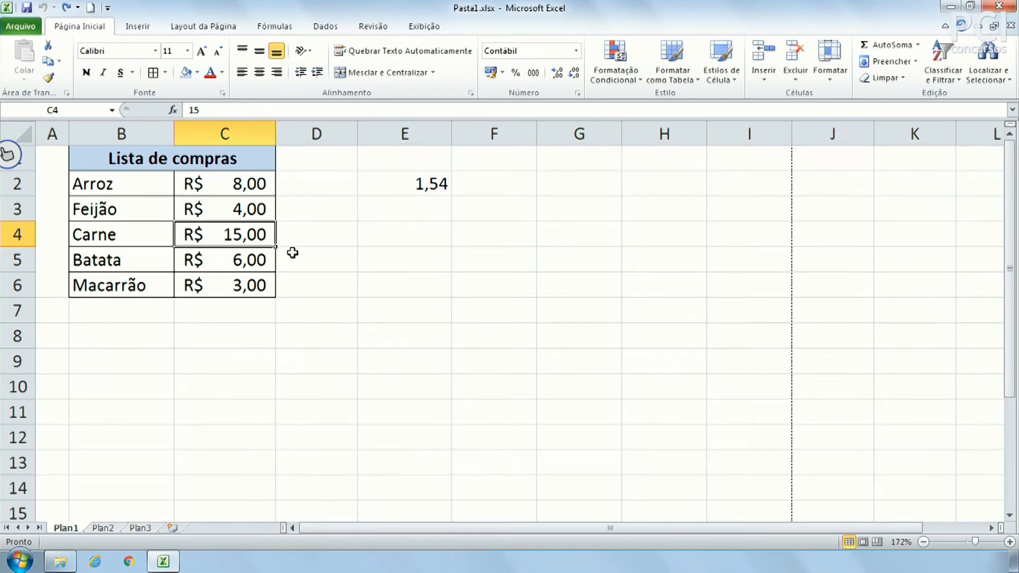
# Rename the Plan1 worksheet as Compras.
pyautogui.click(831, 74)
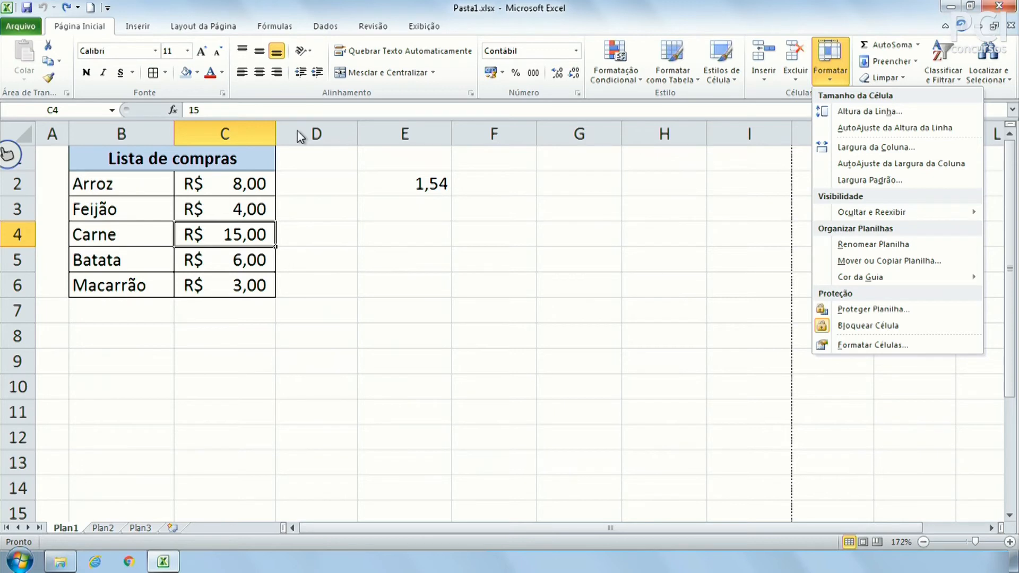
pyautogui.click(871, 248)
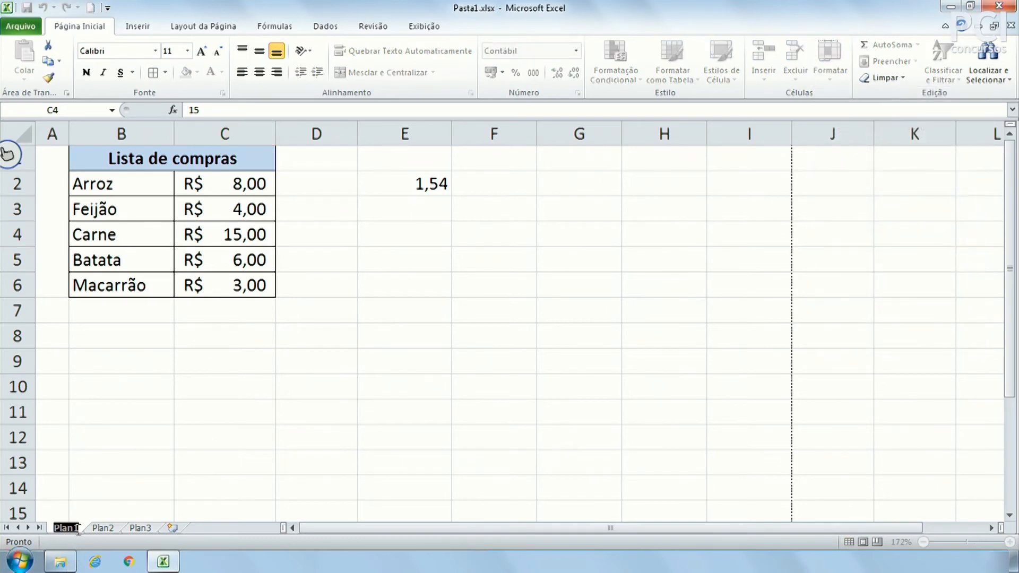
pyautogui.write('Compras')
pyautogui.press('Return')
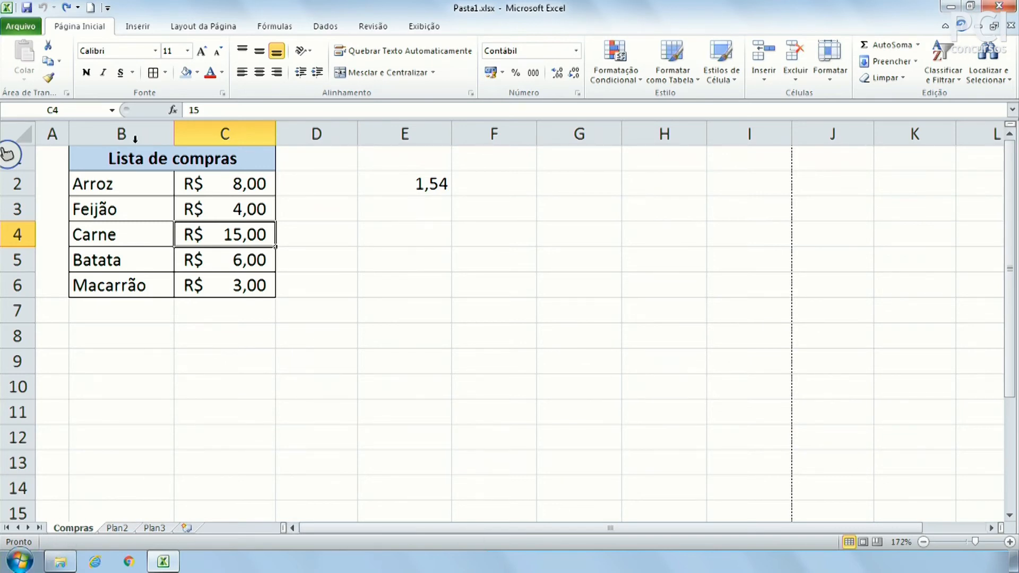
pyautogui.click(289, 328)
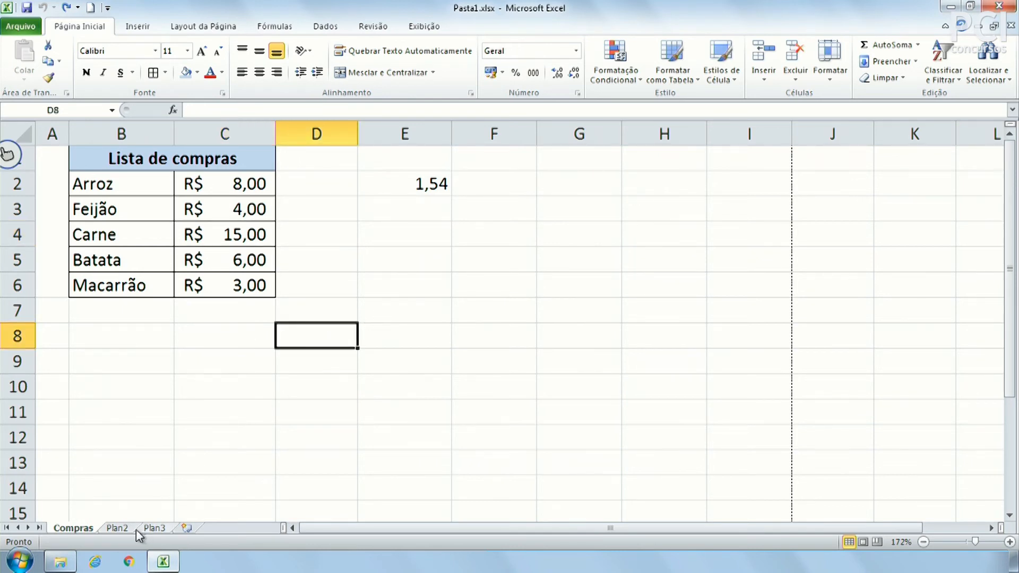
pyautogui.click(391, 189)
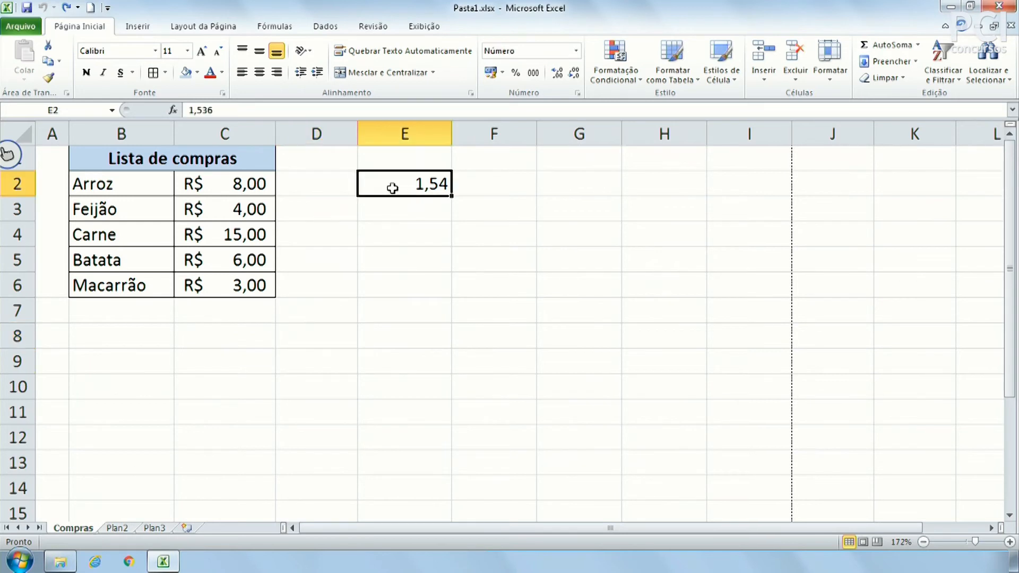
pyautogui.click(460, 391)
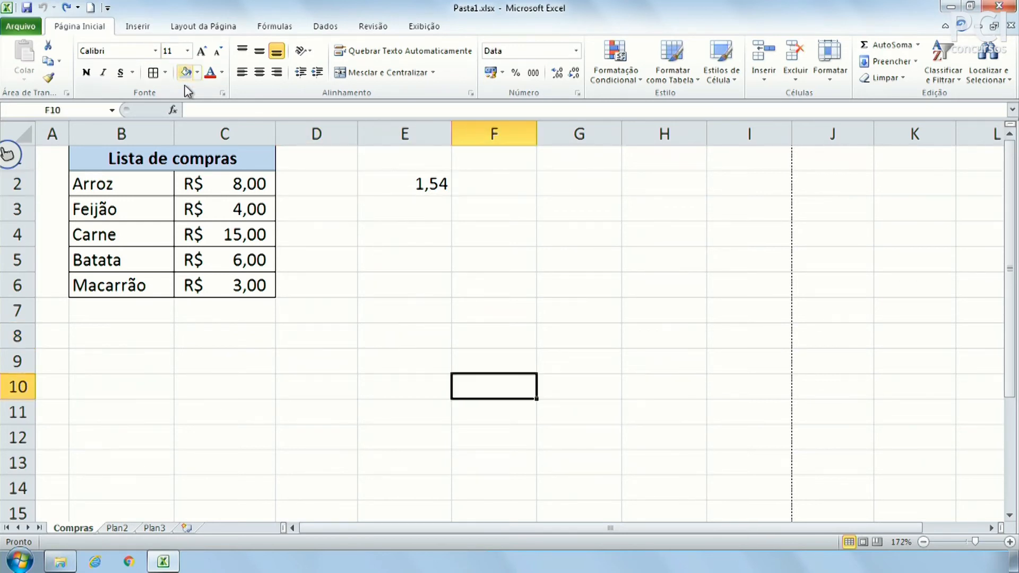
pyautogui.click(208, 110)
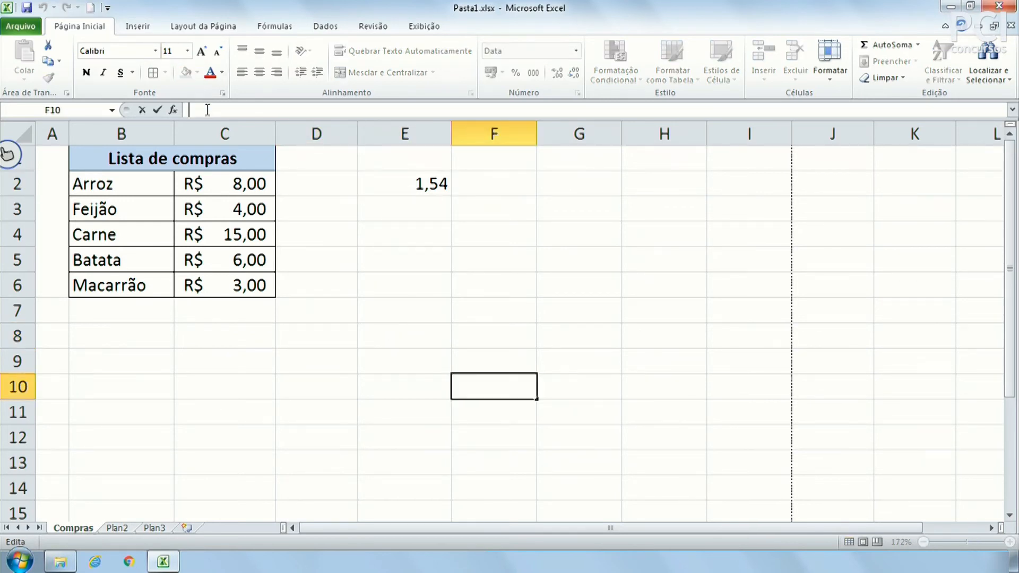
pyautogui.click(257, 239)
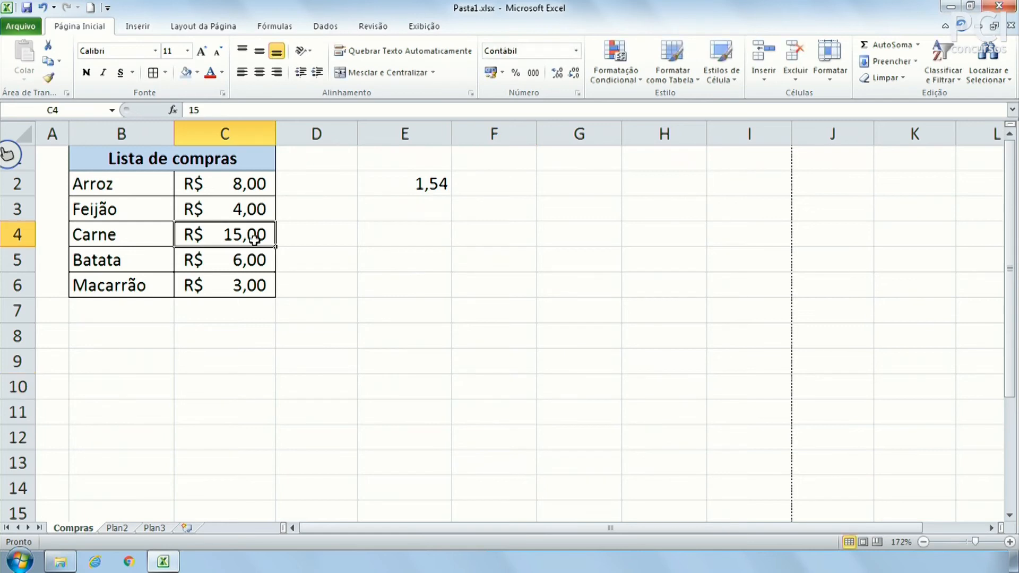
pyautogui.click(831, 69)
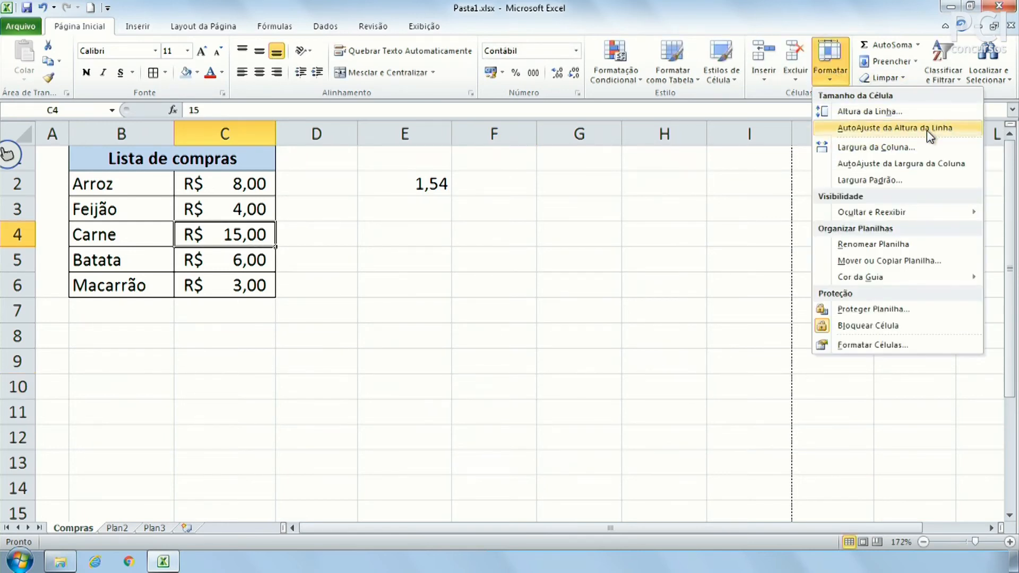
pyautogui.click(481, 267)
# Autofit column C to its prices and narrow column B to fit closely around the item names.
pyautogui.doubleClick(276, 132)
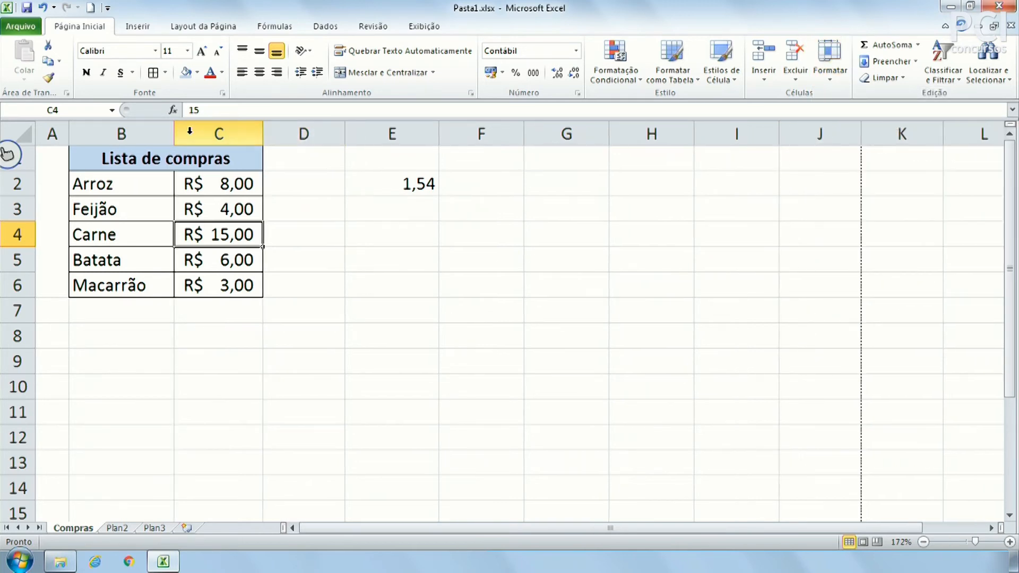
pyautogui.moveTo(172, 133); pyautogui.dragTo(151, 134)
pyautogui.click(300, 230)
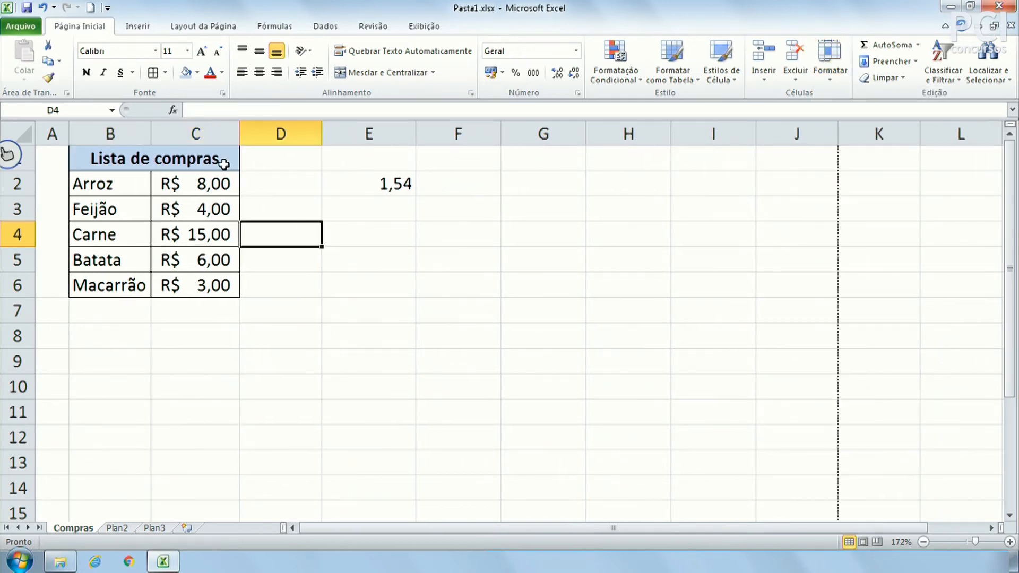
pyautogui.click(223, 255)
pyautogui.click(840, 79)
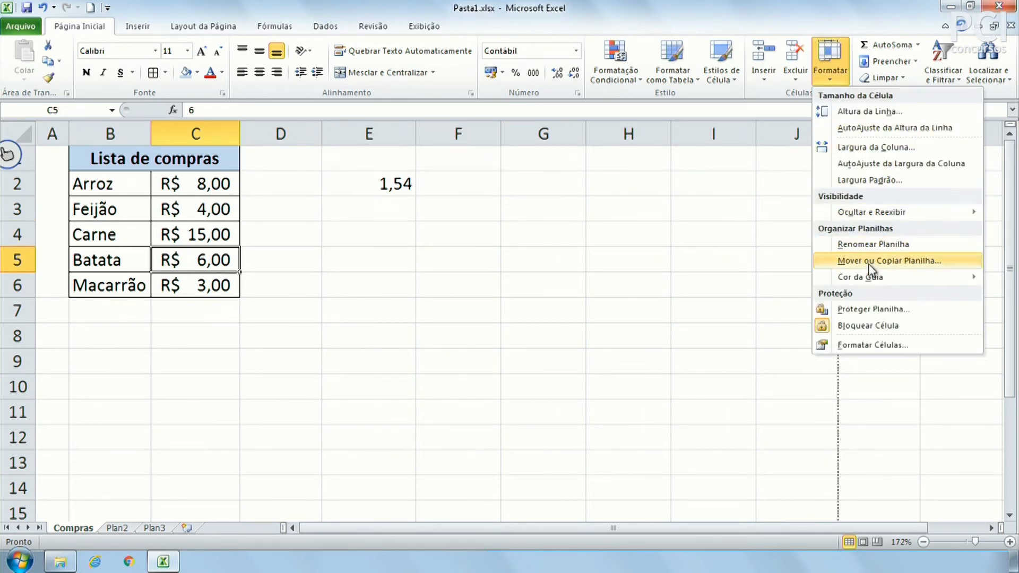
pyautogui.moveTo(908, 215)
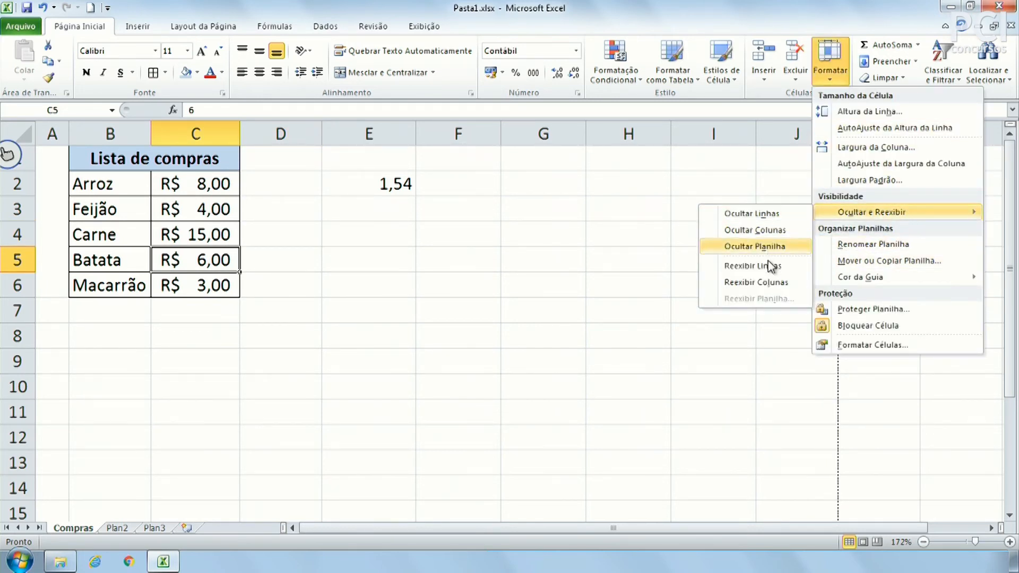
pyautogui.click(585, 241)
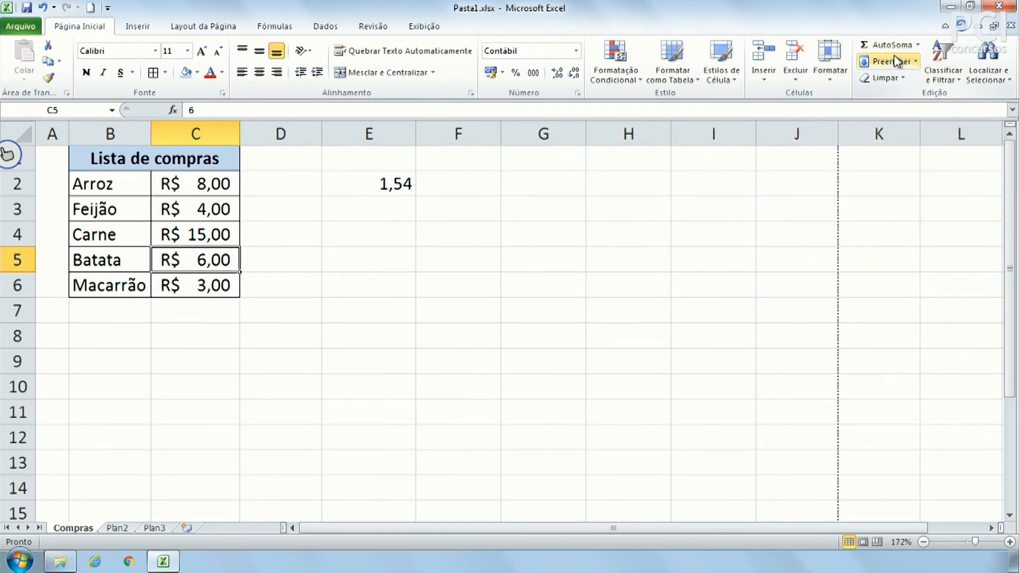
# Enter the label Total in cell B7 below Macarrão and select the adjacent cell C7.
pyautogui.click(234, 314)
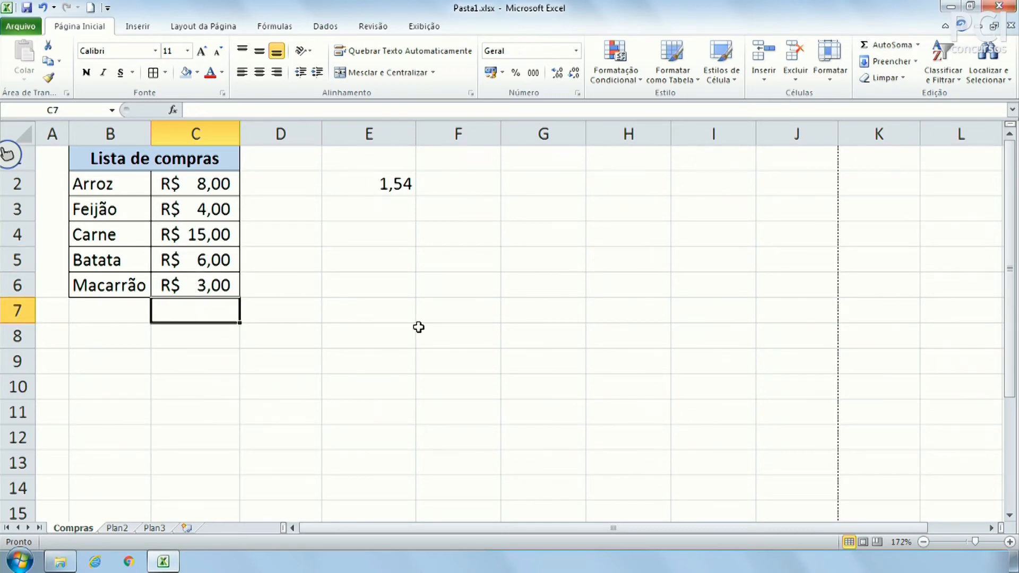
pyautogui.click(123, 310)
pyautogui.write('TOtal')
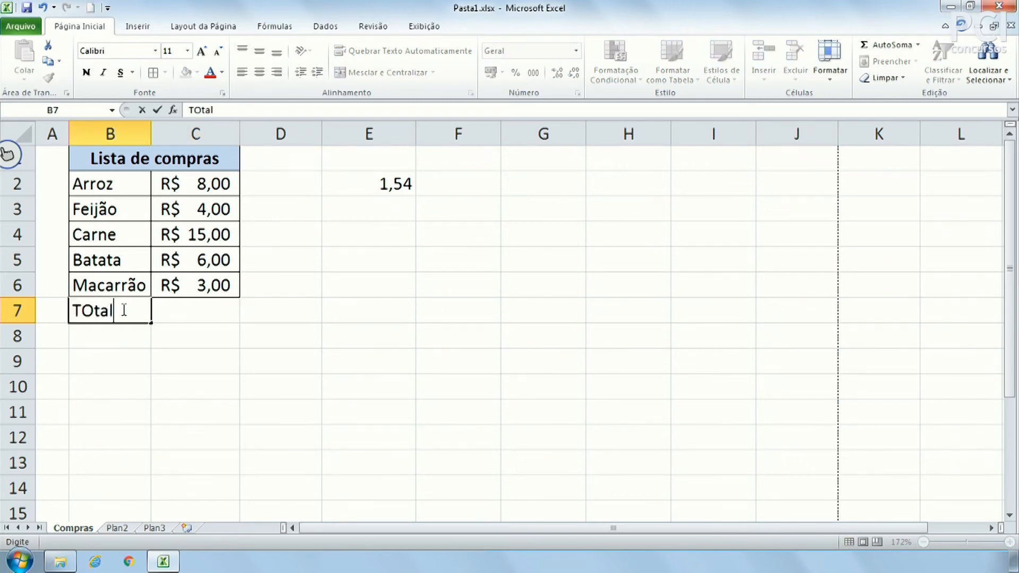
pyautogui.press('BackSpace')
pyautogui.press('BackSpace')
pyautogui.press('BackSpace')
pyautogui.write('otal')
pyautogui.press('Return')
pyautogui.press('Up')
pyautogui.press('Right')
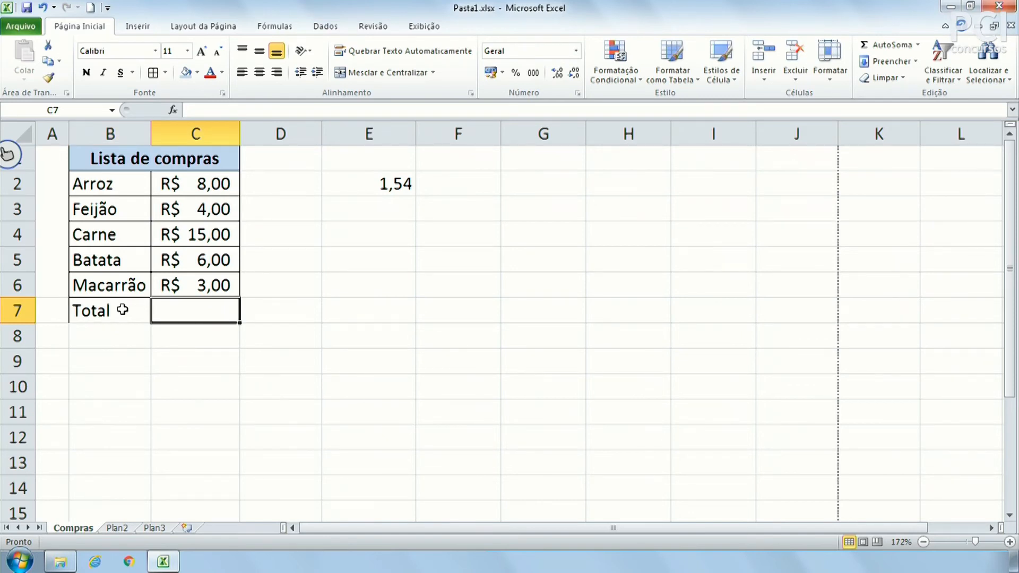
# Open the Windows Calculator beside the shopping list, add up the five item prices, and close the calculator.
pyautogui.click(11, 561)
pyautogui.write('calc')
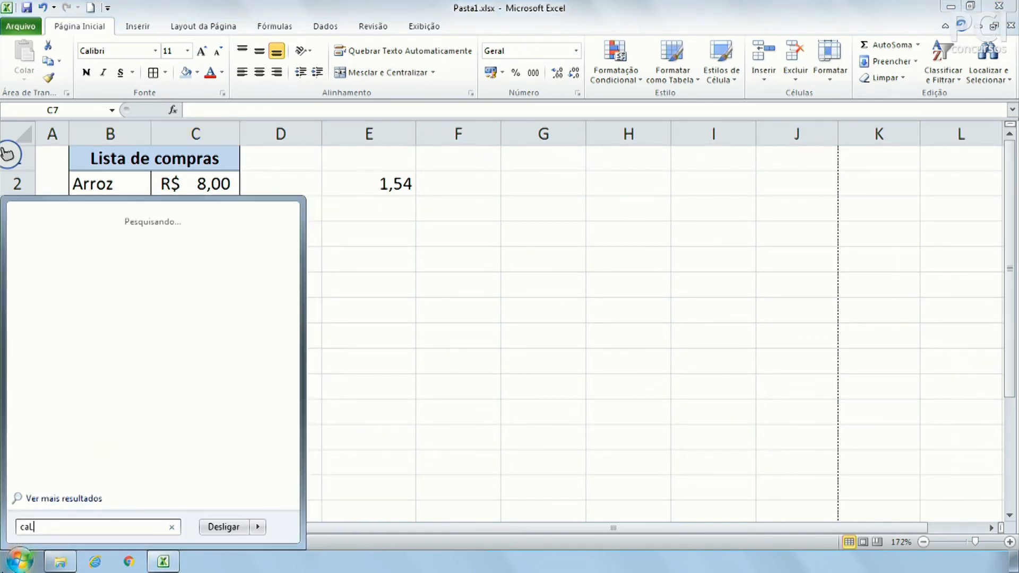
pyautogui.press('Return')
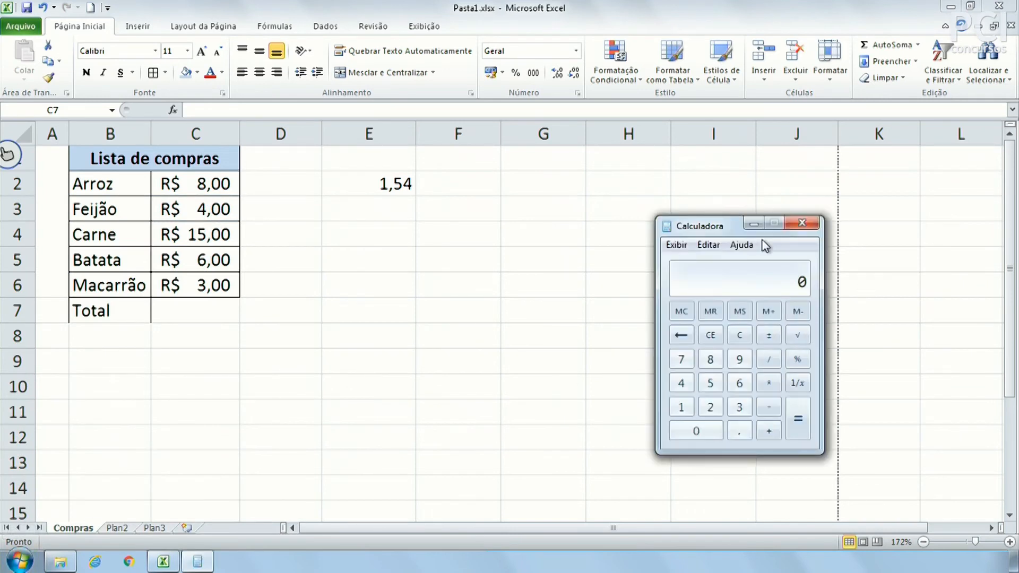
pyautogui.moveTo(693, 226); pyautogui.dragTo(320, 168)
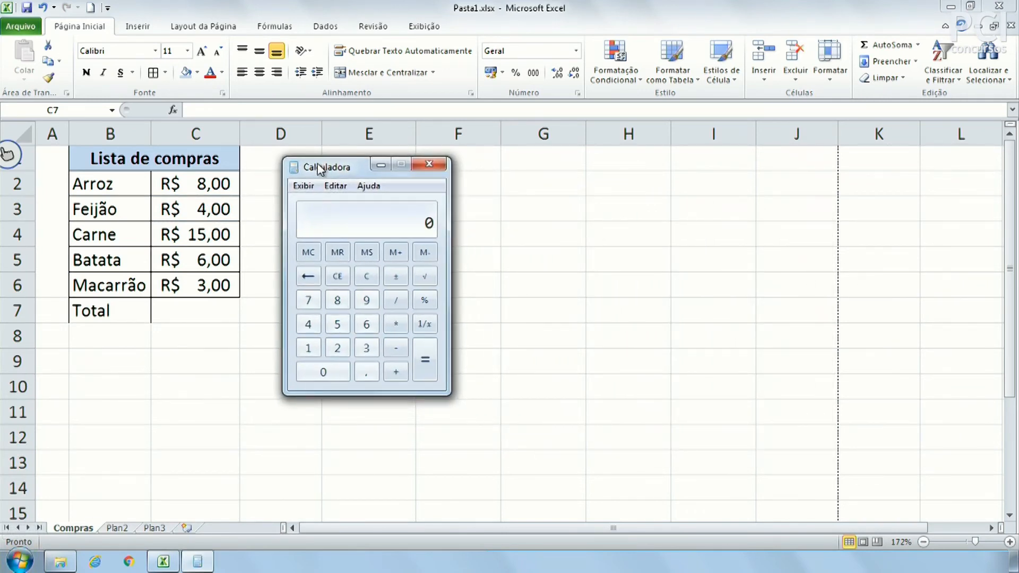
pyautogui.write('+ 15 + 6 +')
pyautogui.press('Return')
pyautogui.click(429, 163)
# Enter 36 as a fixed total in cell C7.
pyautogui.write('36')
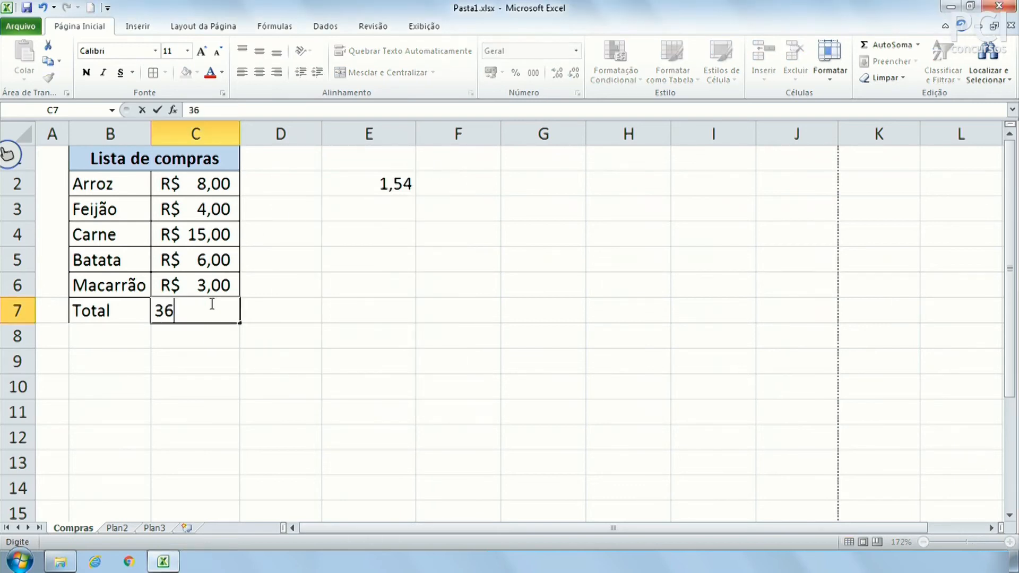
pyautogui.press('Return')
pyautogui.click(308, 328)
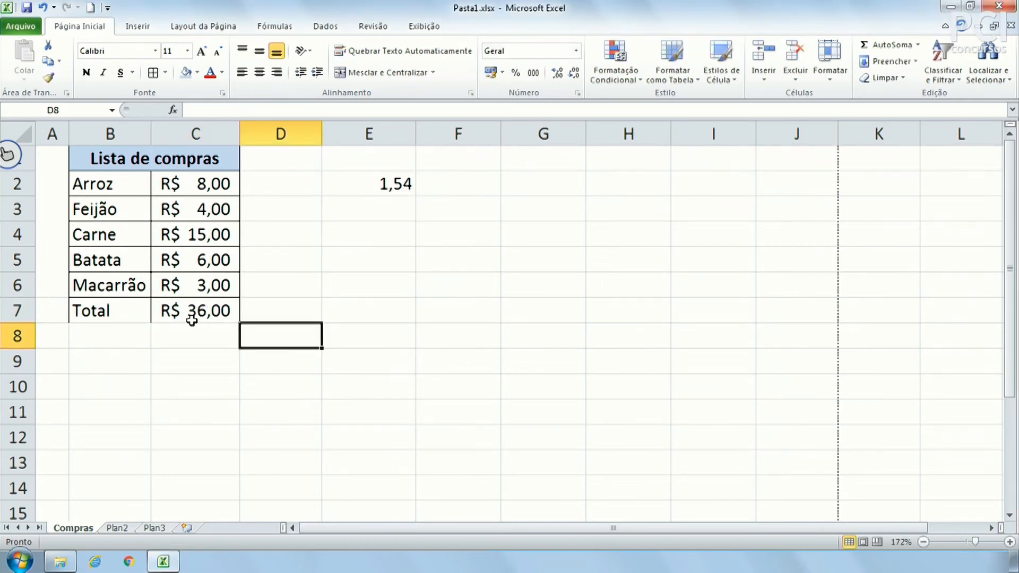
# Apply borders to the Total row cells B7:C7 to match the rest of the list.
pyautogui.click(194, 314)
pyautogui.moveTo(105, 310); pyautogui.dragTo(159, 311)
pyautogui.click(507, 381)
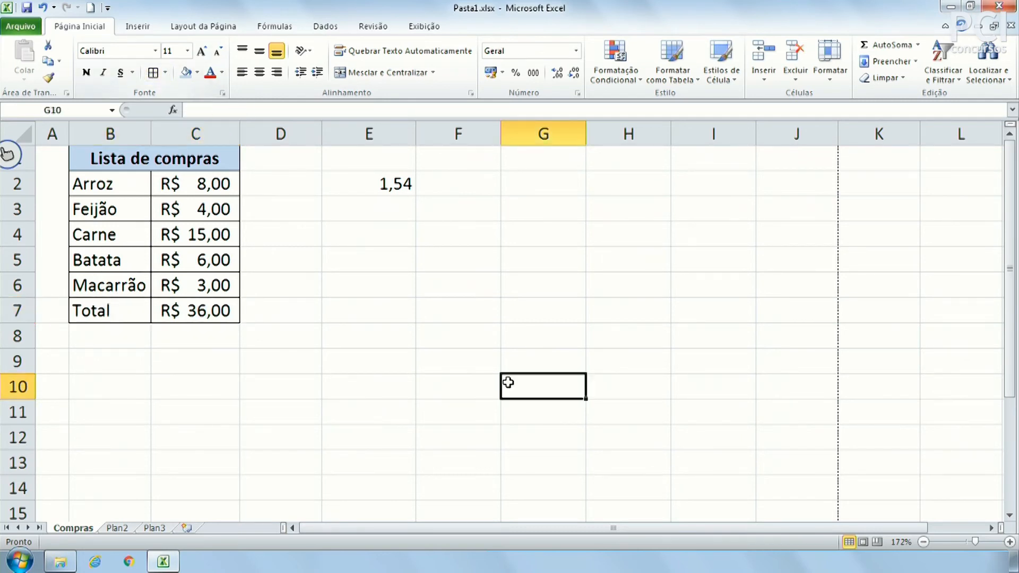
# Set the Feijão price in cell C3 to 3,5.
pyautogui.click(221, 311)
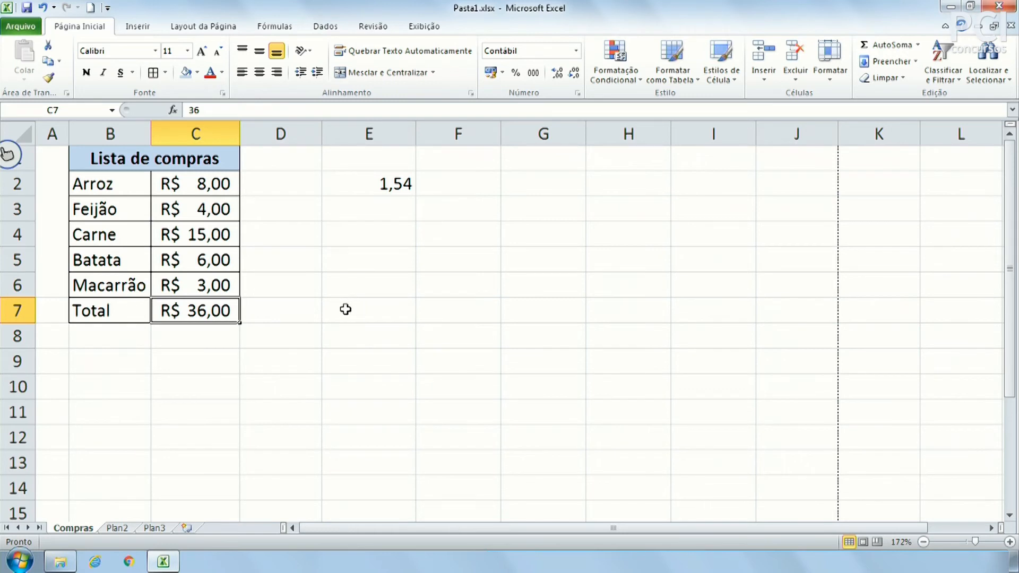
pyautogui.click(208, 205)
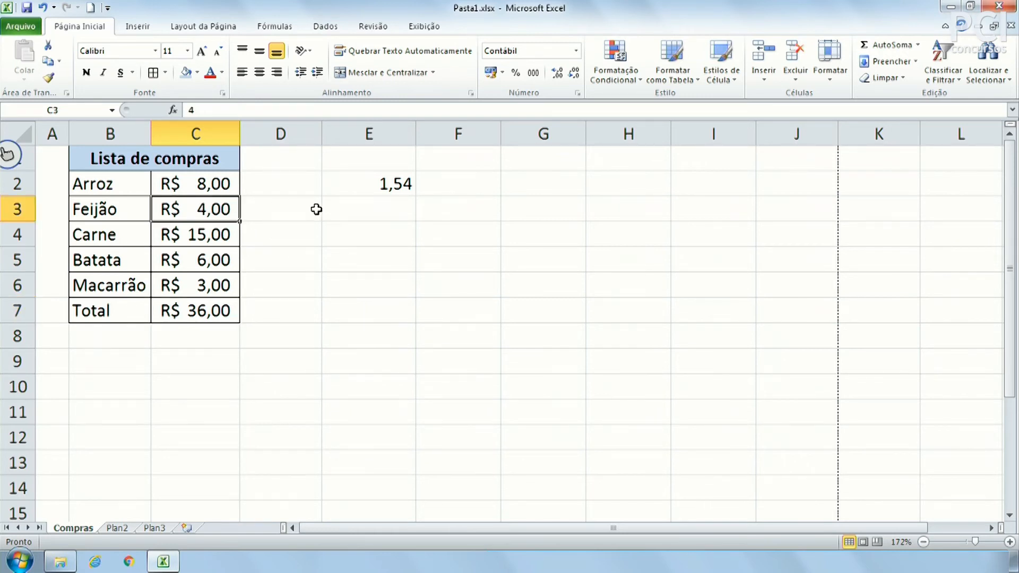
pyautogui.write('3,5')
pyautogui.press('Return')
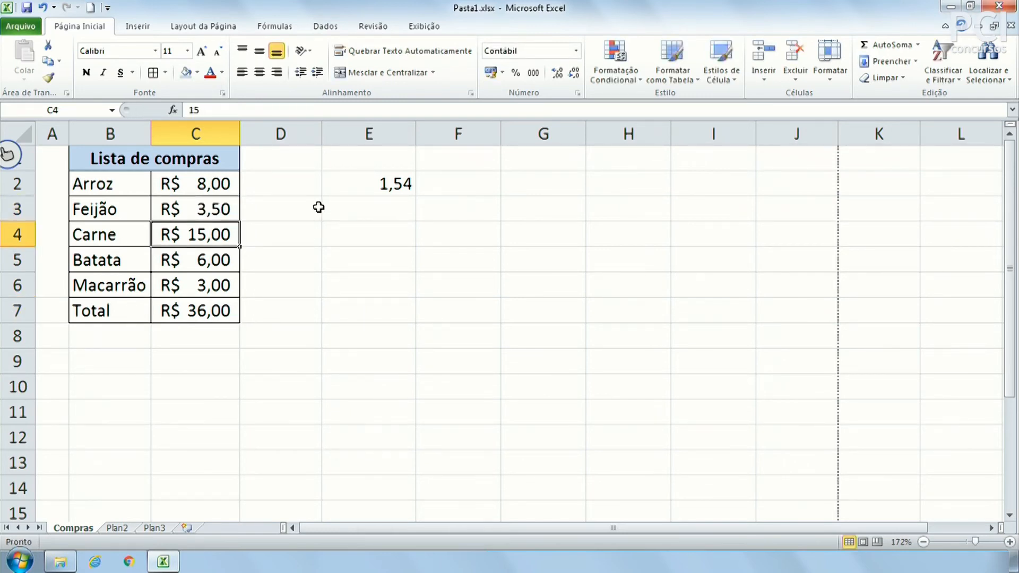
# Clear the manually entered total from cell C7.
pyautogui.click(228, 313)
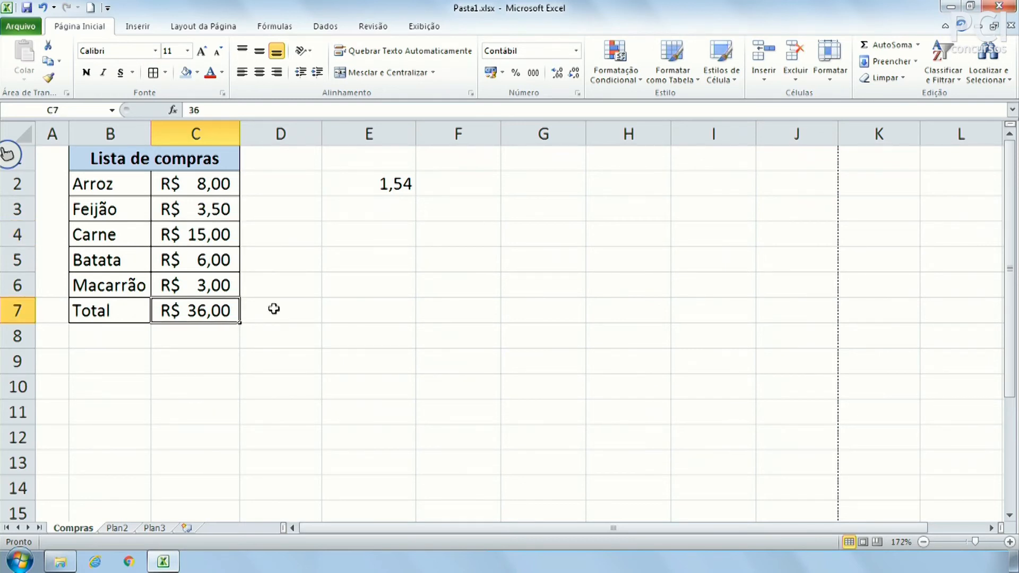
pyautogui.press('Delete')
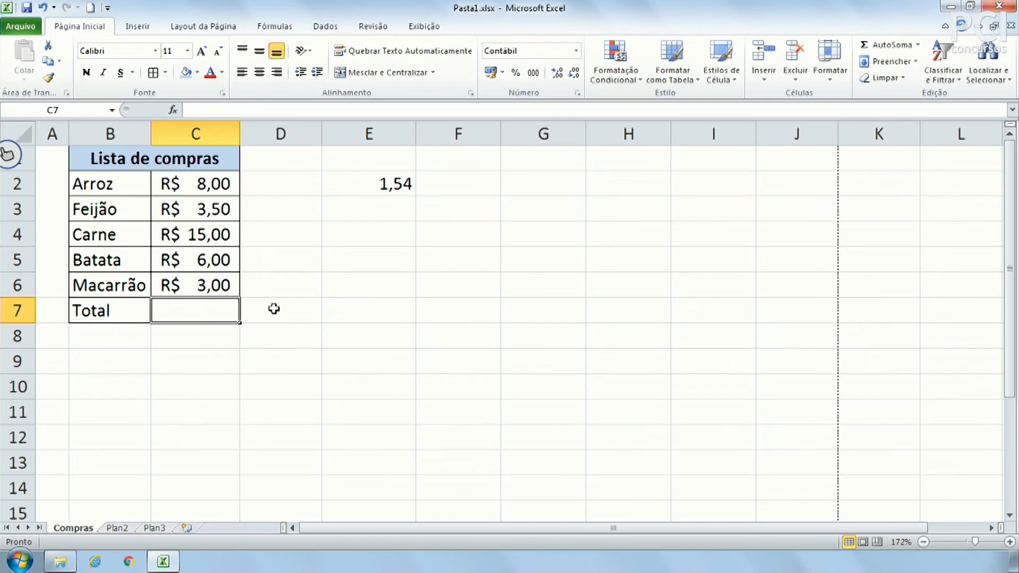
pyautogui.click(286, 317)
pyautogui.click(223, 314)
# Total the prices in C2:C6 with AutoSum, placing the result in C7, and select the total cell.
pyautogui.moveTo(204, 181); pyautogui.dragTo(201, 277)
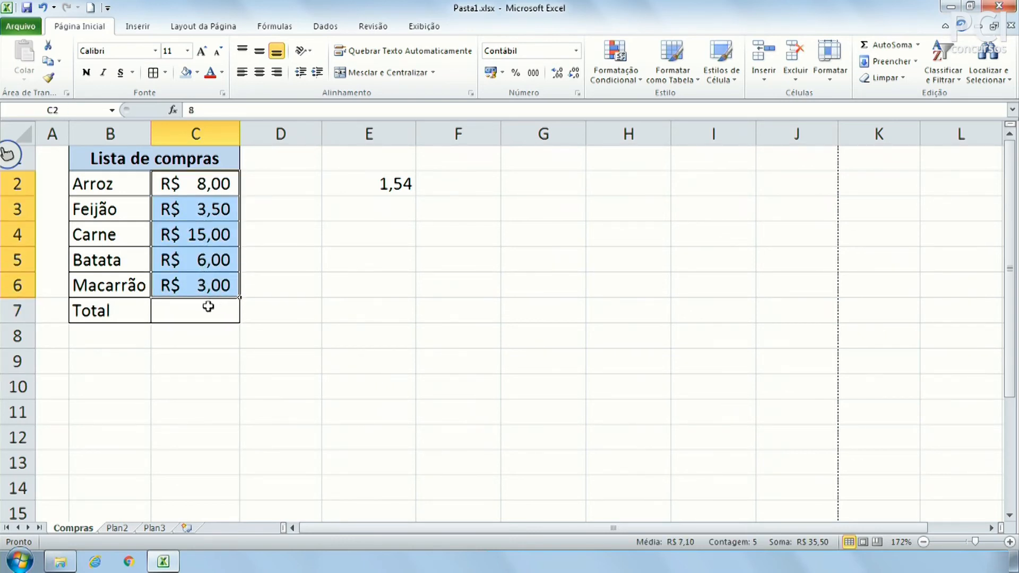
pyautogui.click(334, 285)
pyautogui.moveTo(223, 194); pyautogui.dragTo(190, 285)
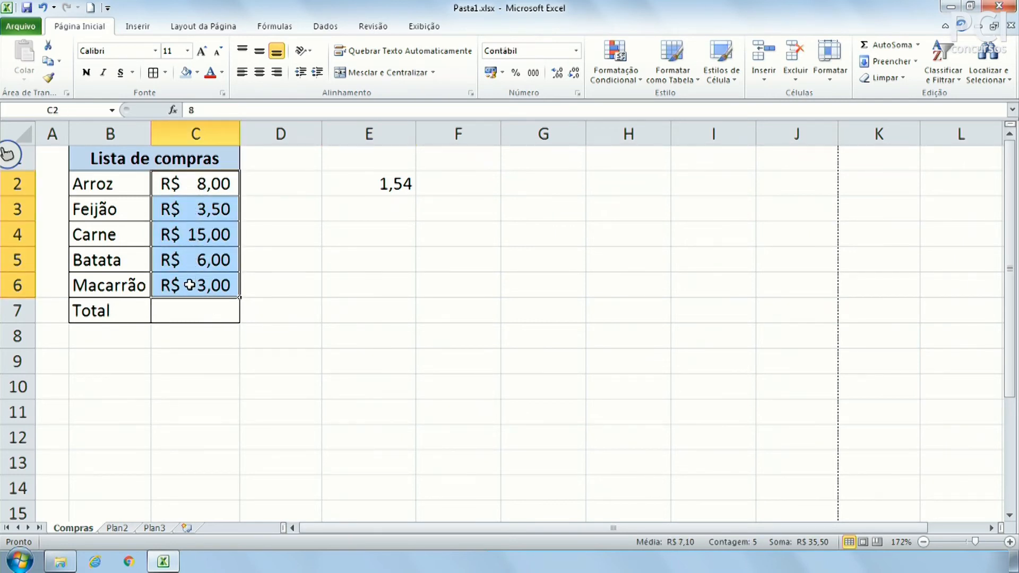
pyautogui.click(887, 47)
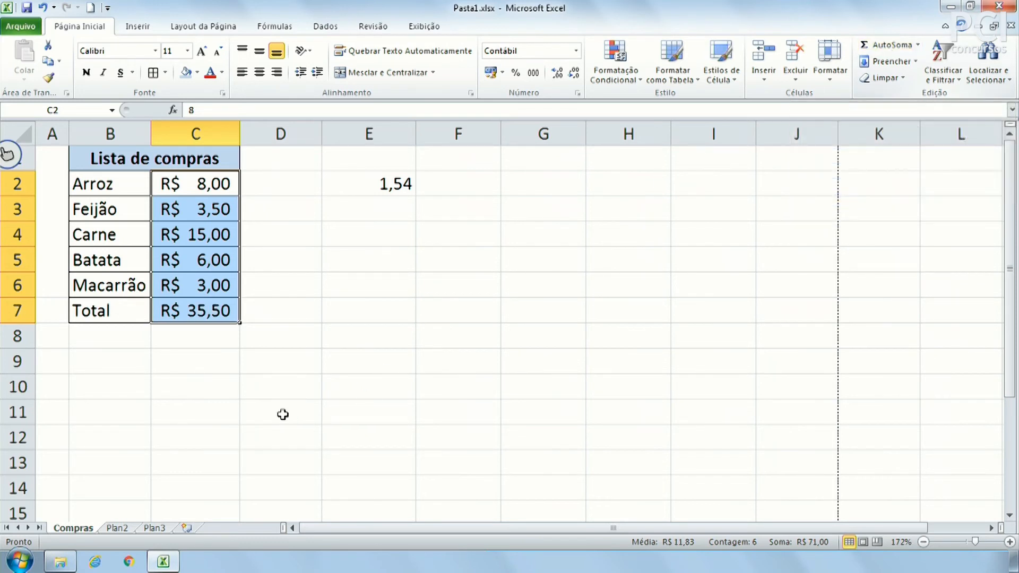
pyautogui.click(270, 364)
pyautogui.click(225, 311)
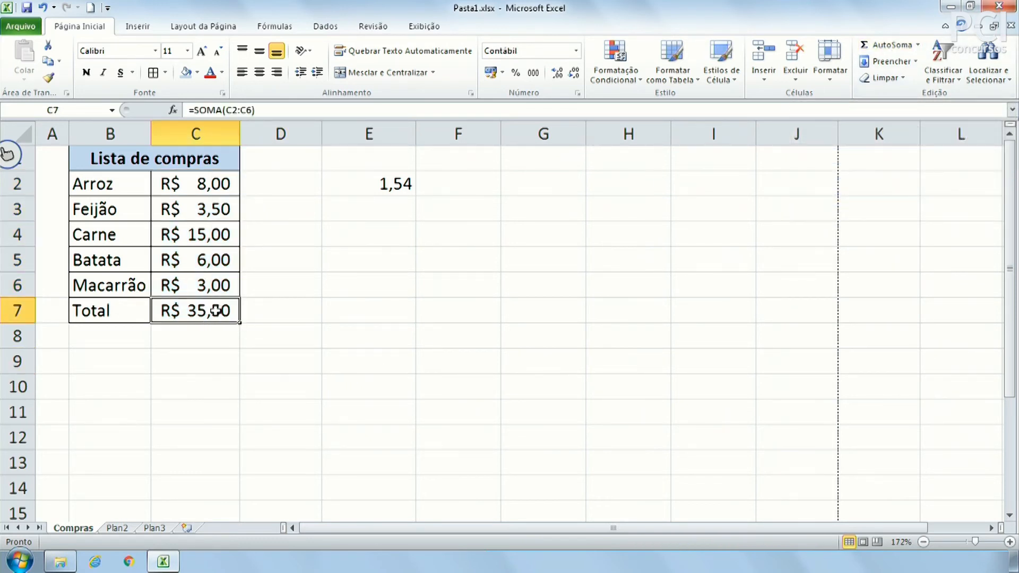
# Compare the price range C2:C6 with the formula in total cell C7, keeping the formula as it is.
pyautogui.moveTo(212, 186); pyautogui.dragTo(207, 285)
pyautogui.click(323, 279)
pyautogui.click(223, 315)
pyautogui.moveTo(193, 110)
pyautogui.mouseDown()
pyautogui.moveTo(276, 106)
pyautogui.moveTo(180, 111)
pyautogui.mouseUp()
pyautogui.click(282, 108)
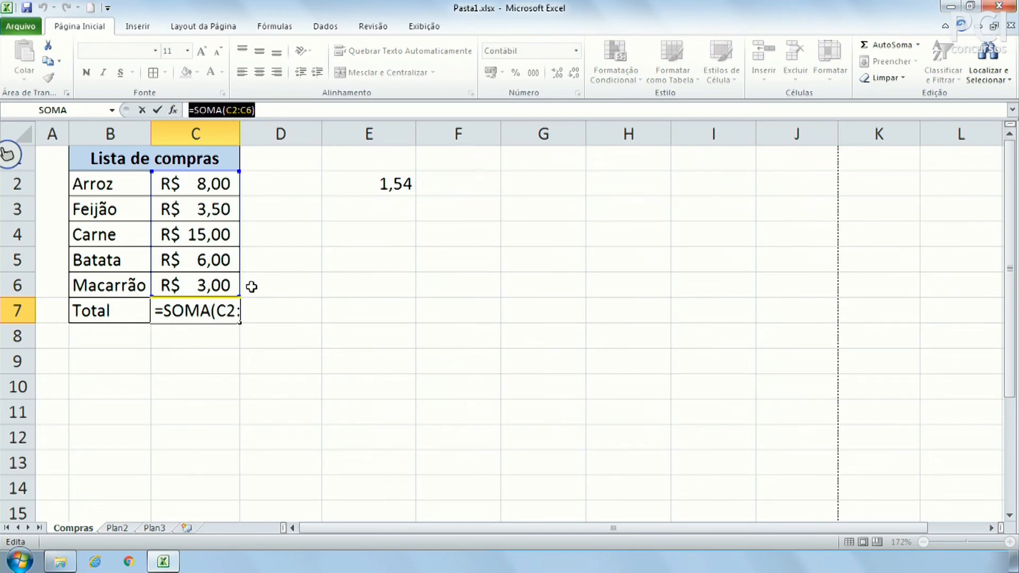
pyautogui.hotkey('ctrl', 'Return')
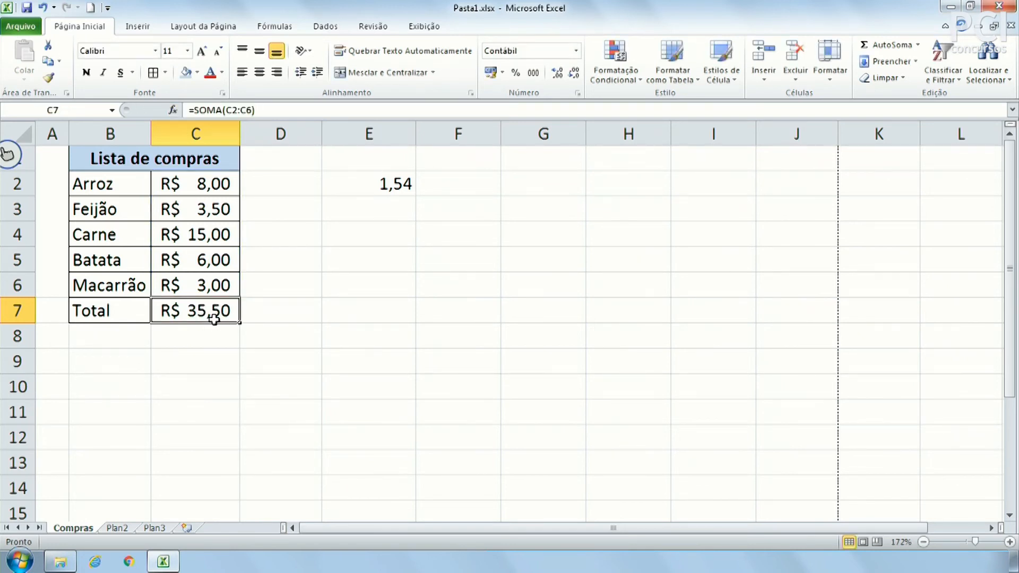
# Examine the SOMA function name, the parentheses and the start and end cell references in C7's formula.
pyautogui.click(198, 109)
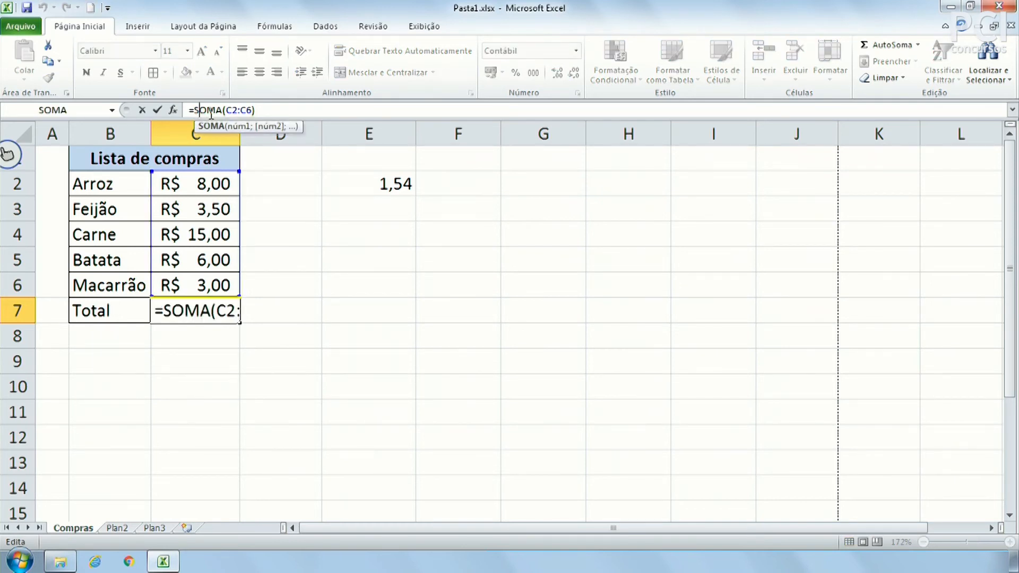
pyautogui.moveTo(217, 110); pyautogui.dragTo(196, 110)
pyautogui.click(215, 111)
pyautogui.moveTo(222, 109); pyautogui.dragTo(195, 111)
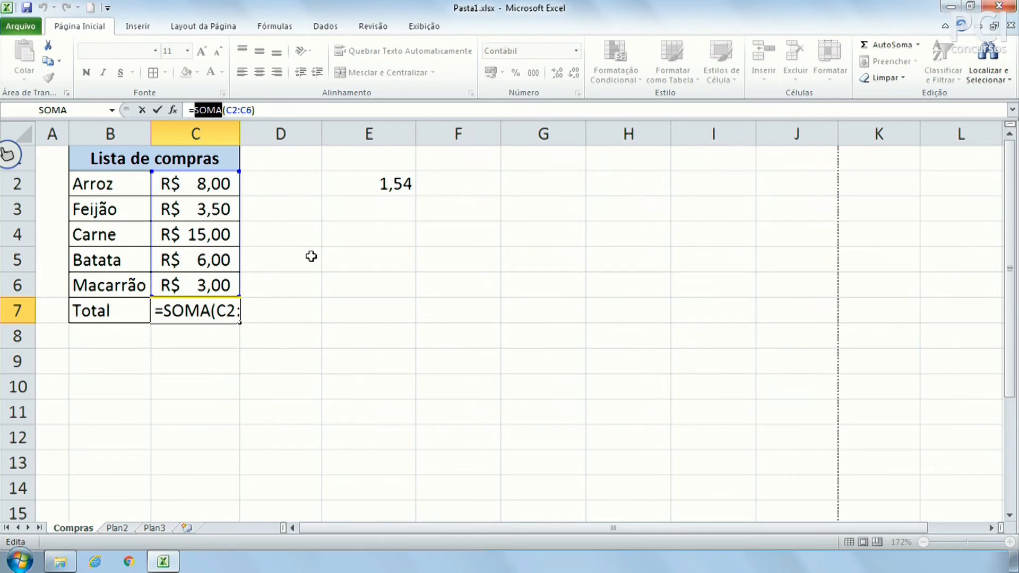
pyautogui.click(223, 110)
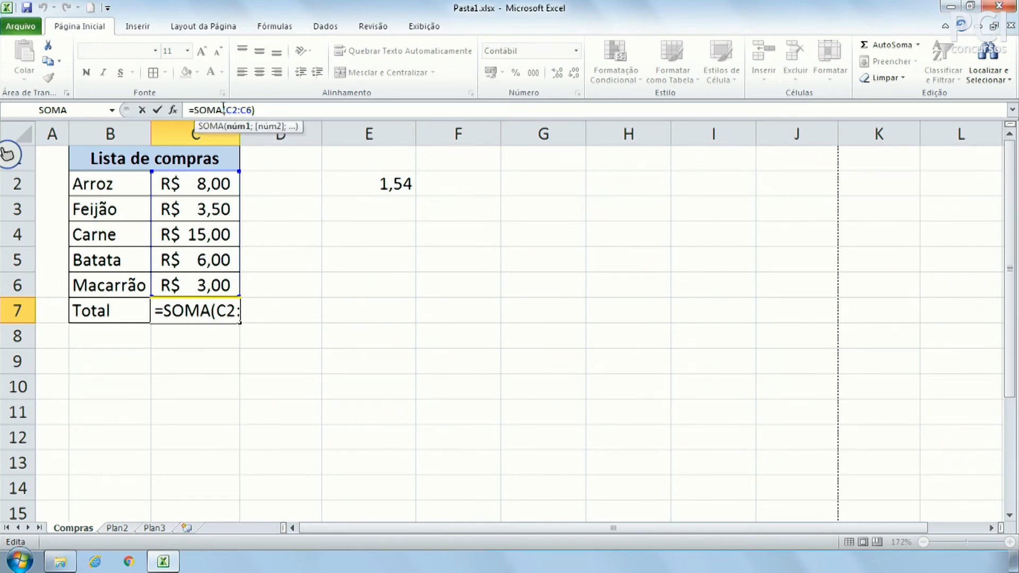
pyautogui.moveTo(228, 110); pyautogui.dragTo(254, 110)
pyautogui.click(258, 110)
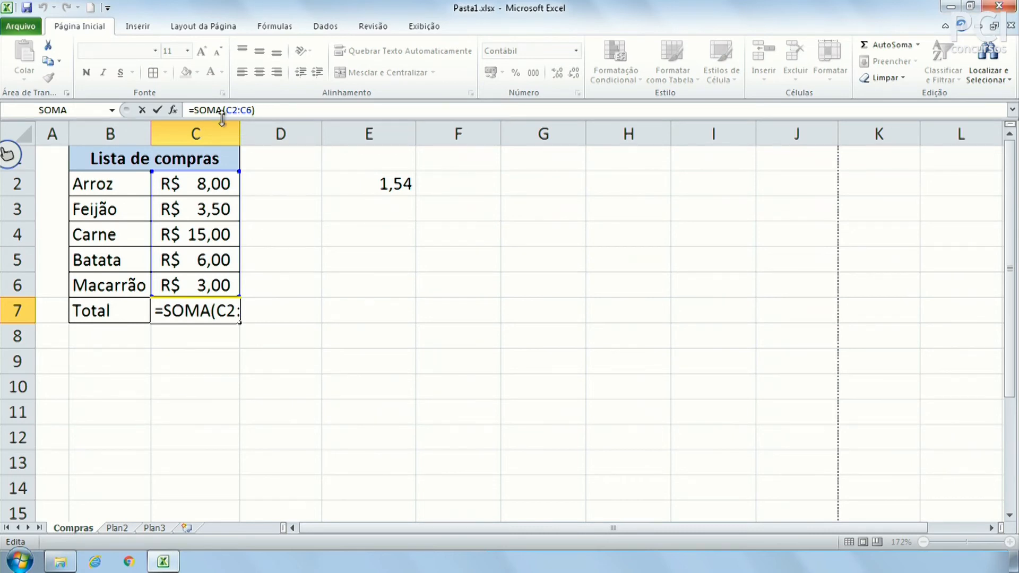
pyautogui.moveTo(227, 110); pyautogui.dragTo(238, 110)
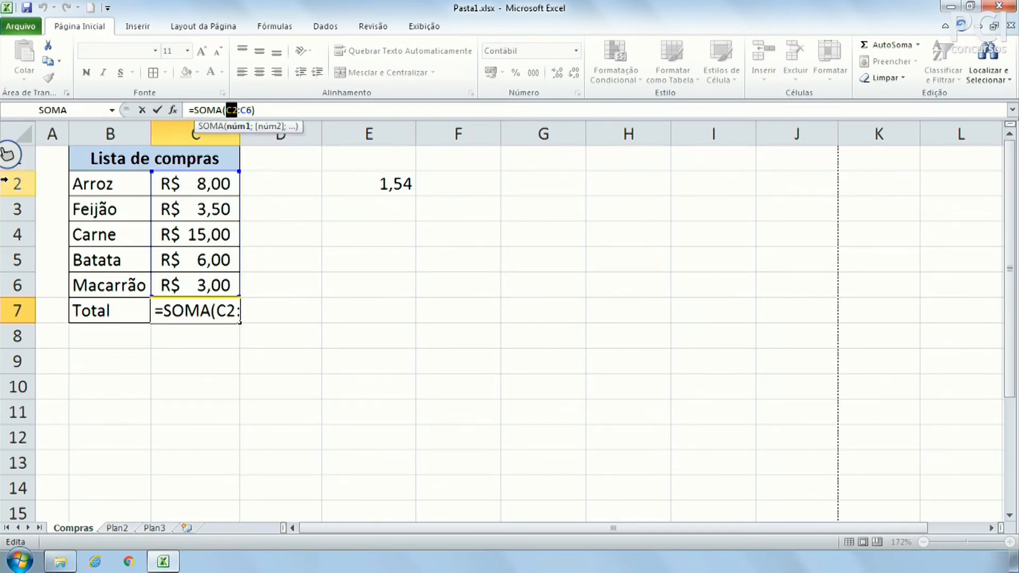
pyautogui.moveTo(240, 110); pyautogui.dragTo(253, 110)
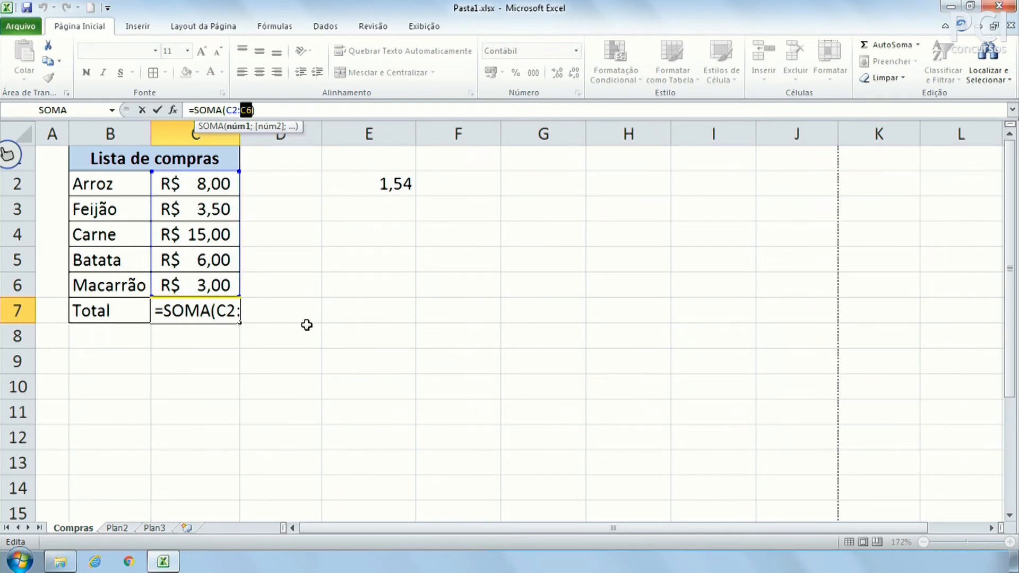
pyautogui.press('Return')
pyautogui.click(192, 304)
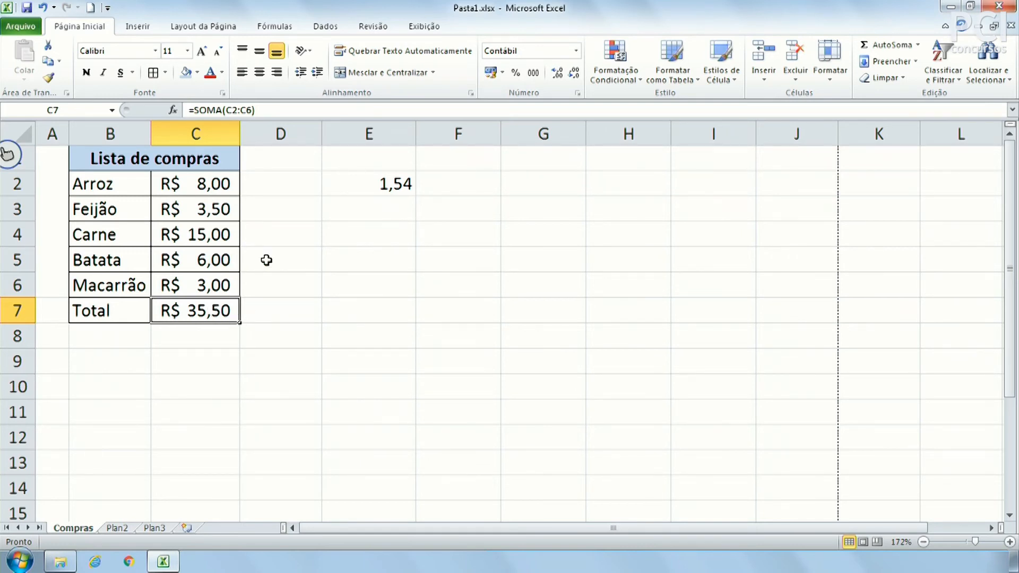
# Set the Batata price in cell C5 to 5.
pyautogui.click(310, 268)
pyautogui.click(211, 310)
pyautogui.click(215, 261)
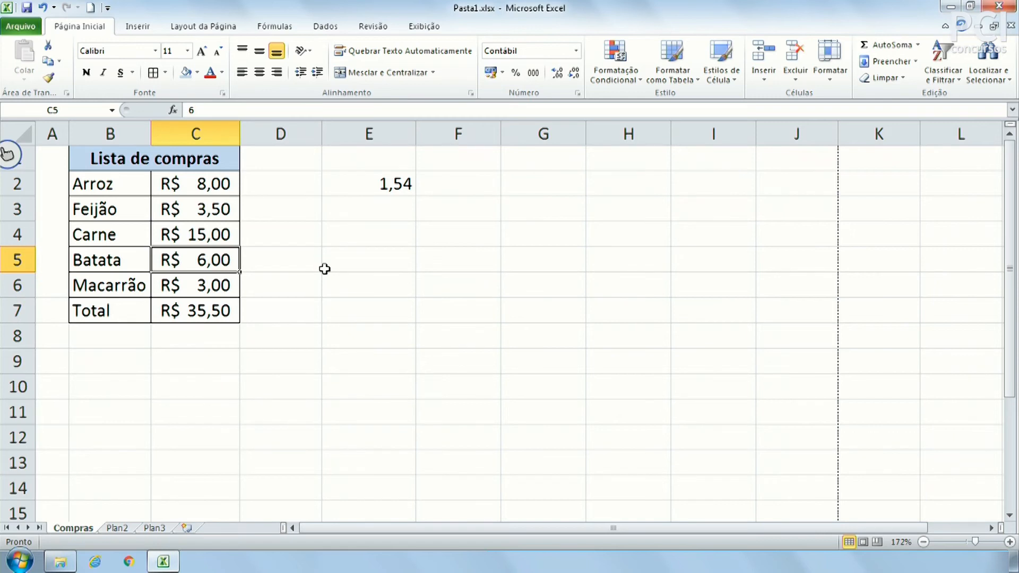
pyautogui.write('5')
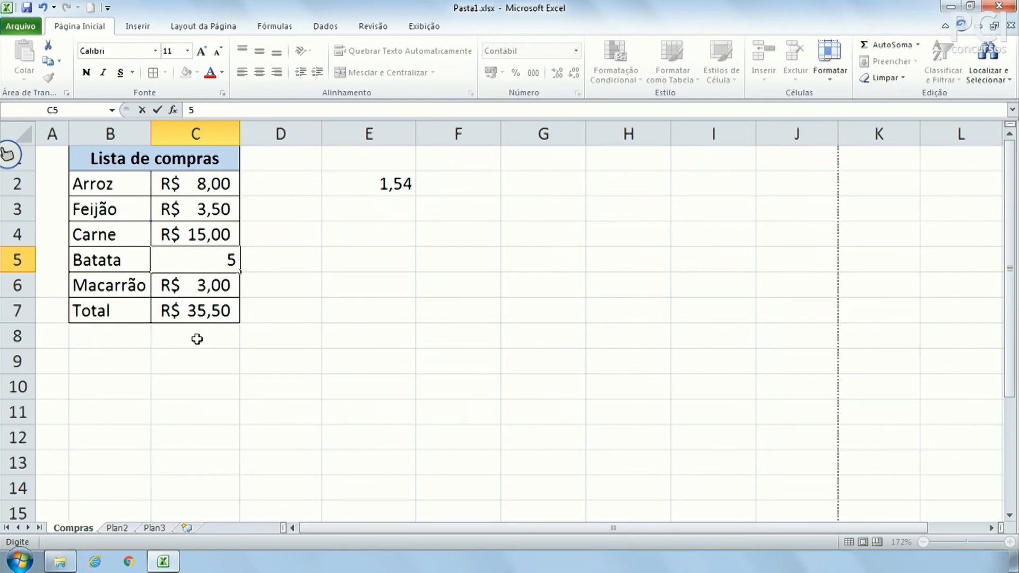
pyautogui.press('Return')
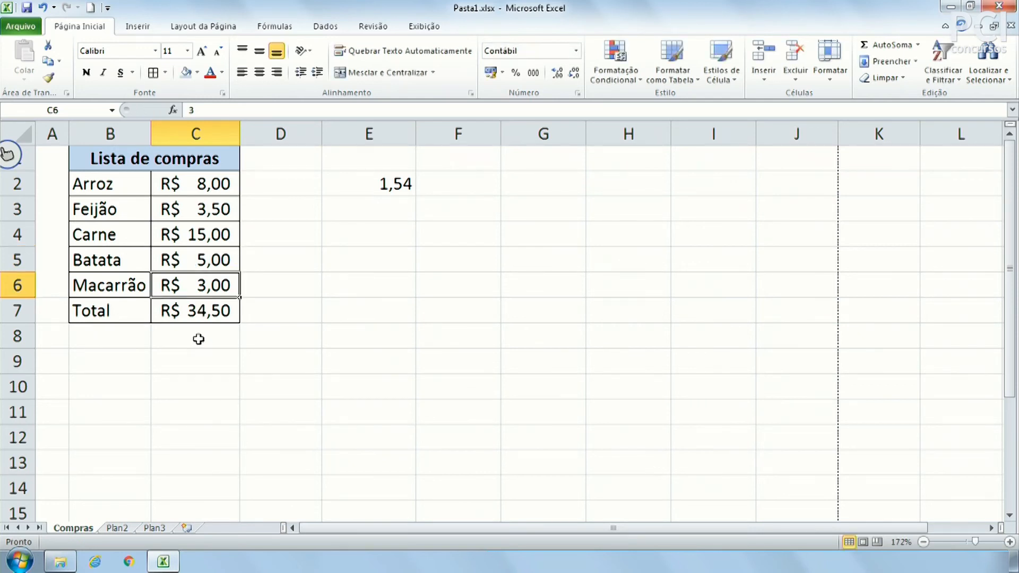
# Review the total in C7 and its SOMA formula, and leave formula editing without changes.
pyautogui.click(202, 310)
pyautogui.click(325, 373)
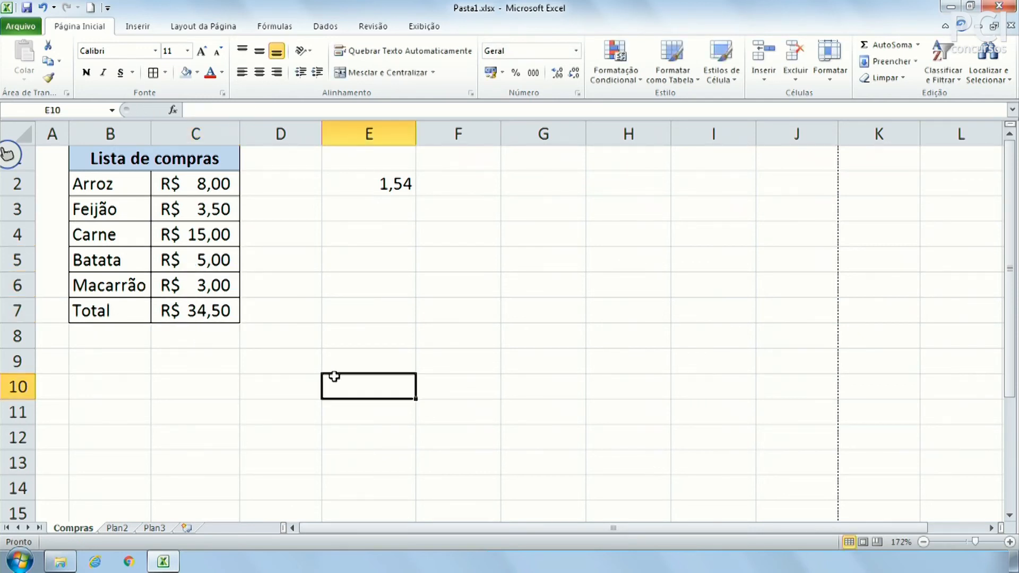
pyautogui.click(213, 314)
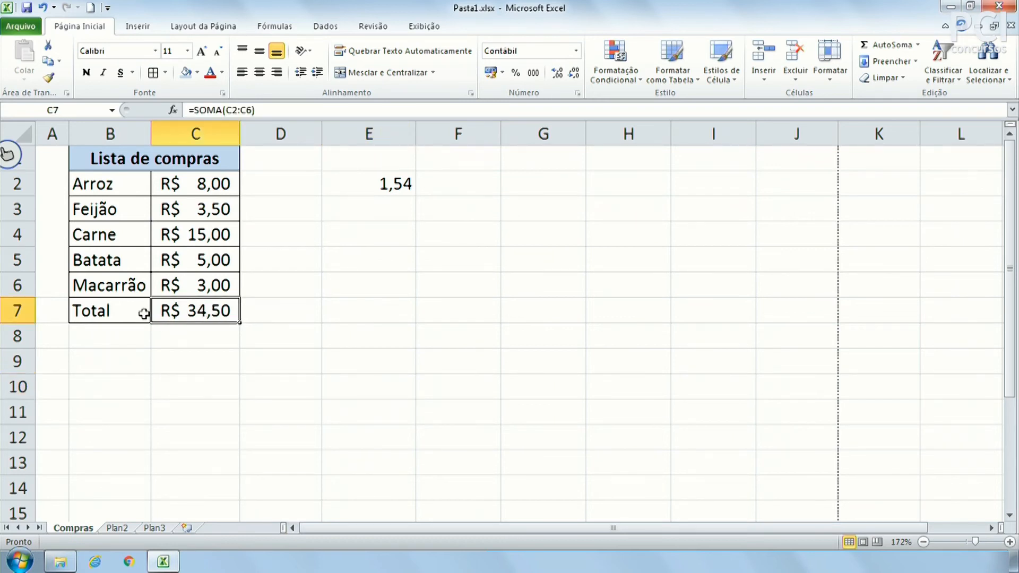
pyautogui.click(190, 110)
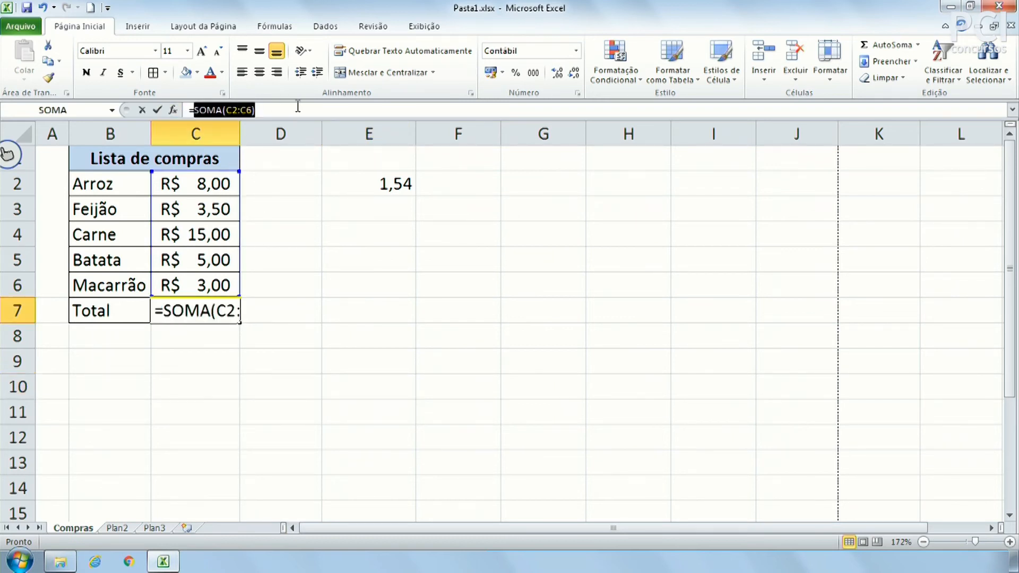
pyautogui.click(335, 268)
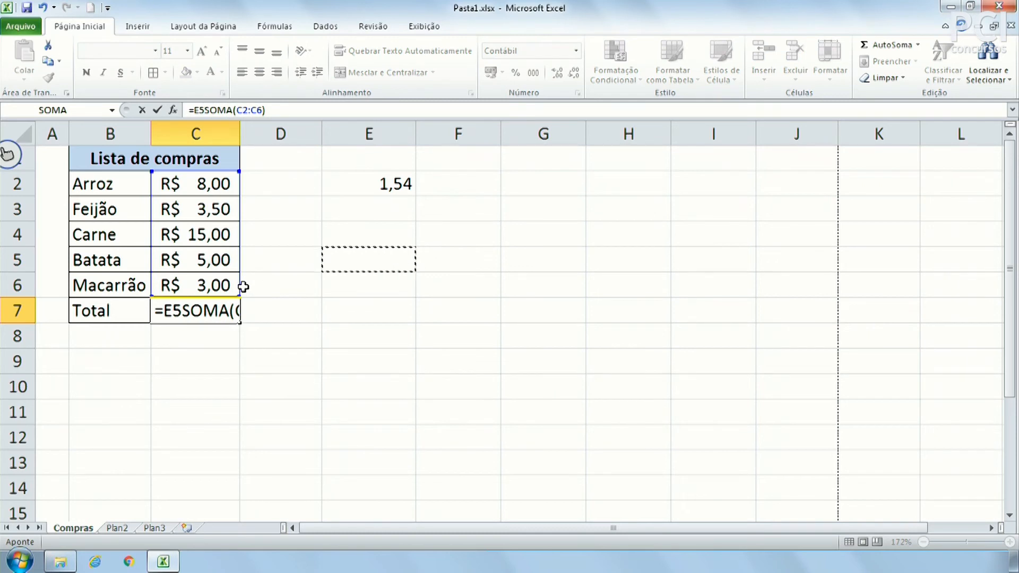
pyautogui.press('Escape')
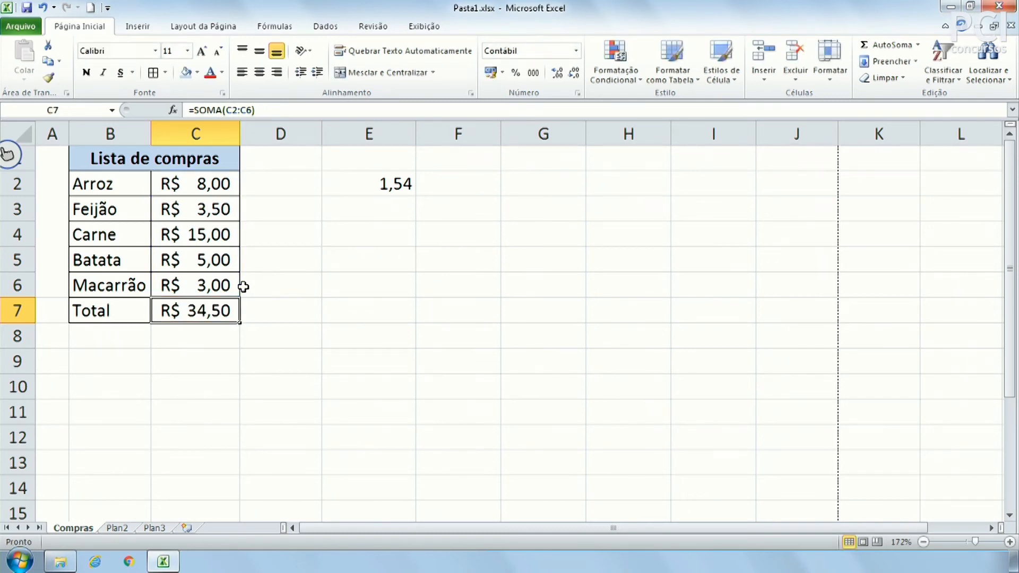
# Examine the AutoSoma functions Média, Contar Números, Máx and Mín in relation to the price range C2:C6.
pyautogui.click(919, 46)
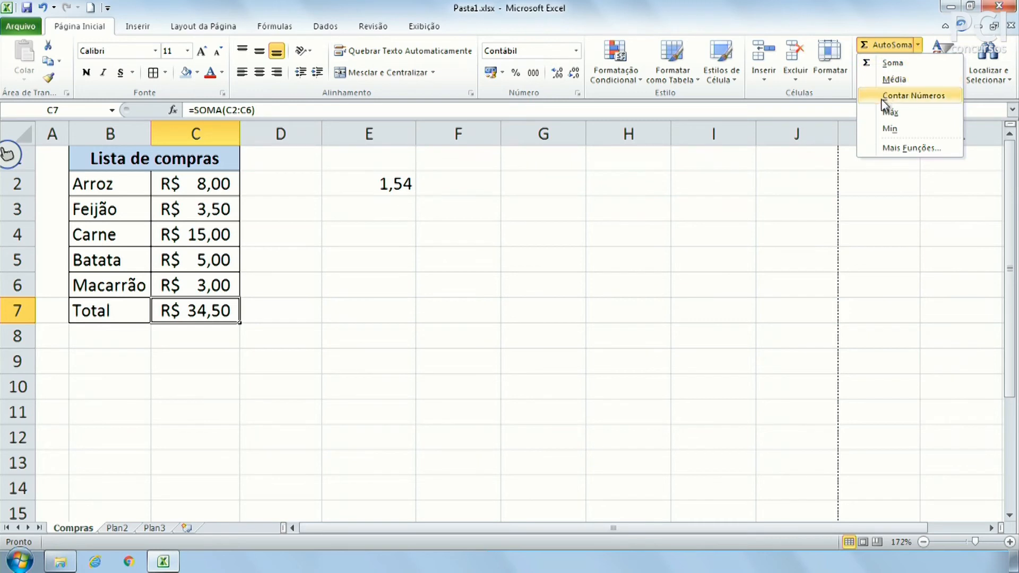
pyautogui.click(211, 184)
pyautogui.moveTo(208, 183); pyautogui.dragTo(205, 284)
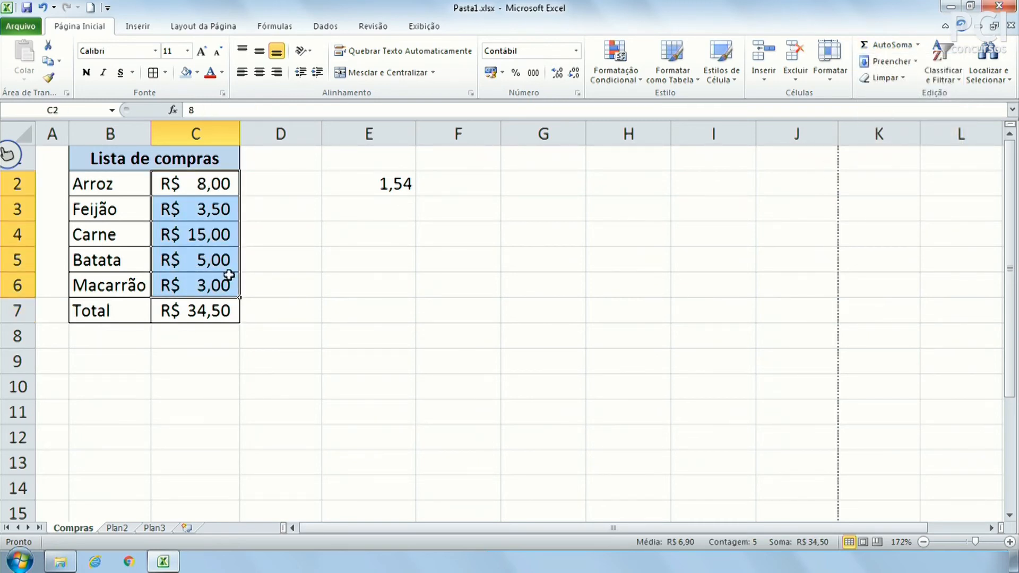
pyautogui.click(919, 45)
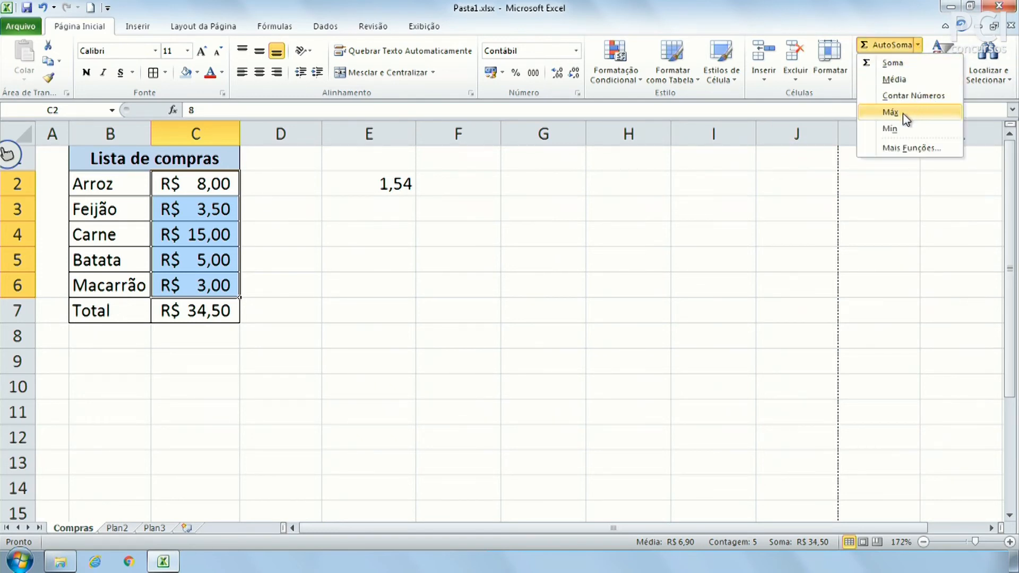
pyautogui.click(301, 344)
pyautogui.click(302, 338)
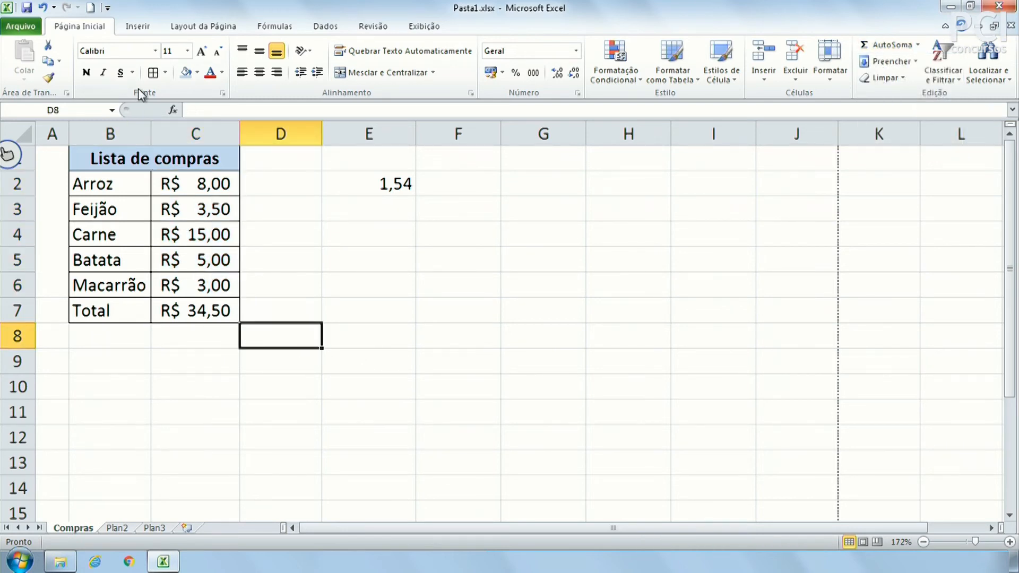
pyautogui.moveTo(183, 183); pyautogui.dragTo(176, 296)
pyautogui.click(362, 282)
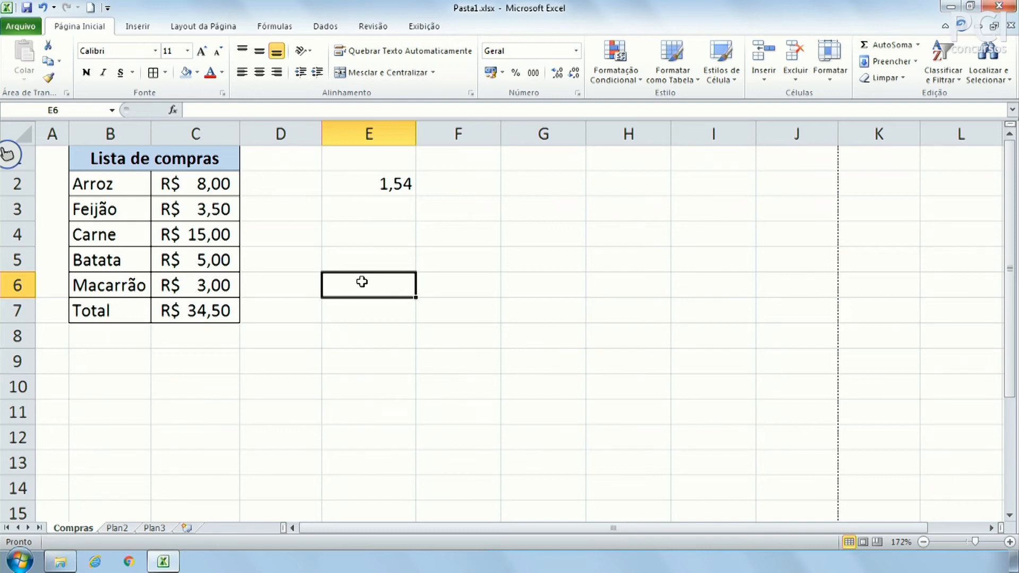
# Delete the number in cell E2, outside the shopping list.
pyautogui.click(397, 184)
pyautogui.press('Delete')
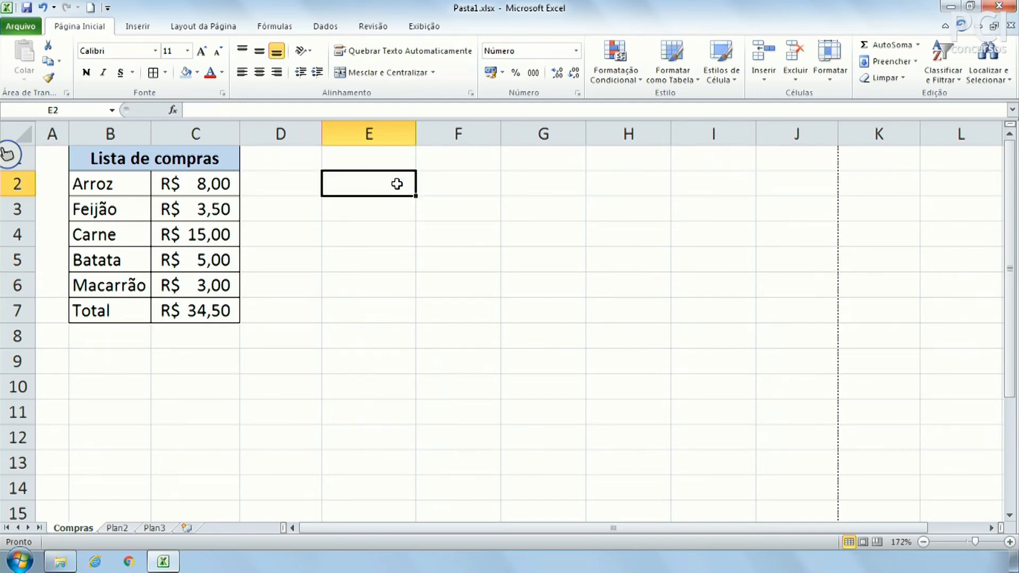
pyautogui.click(407, 458)
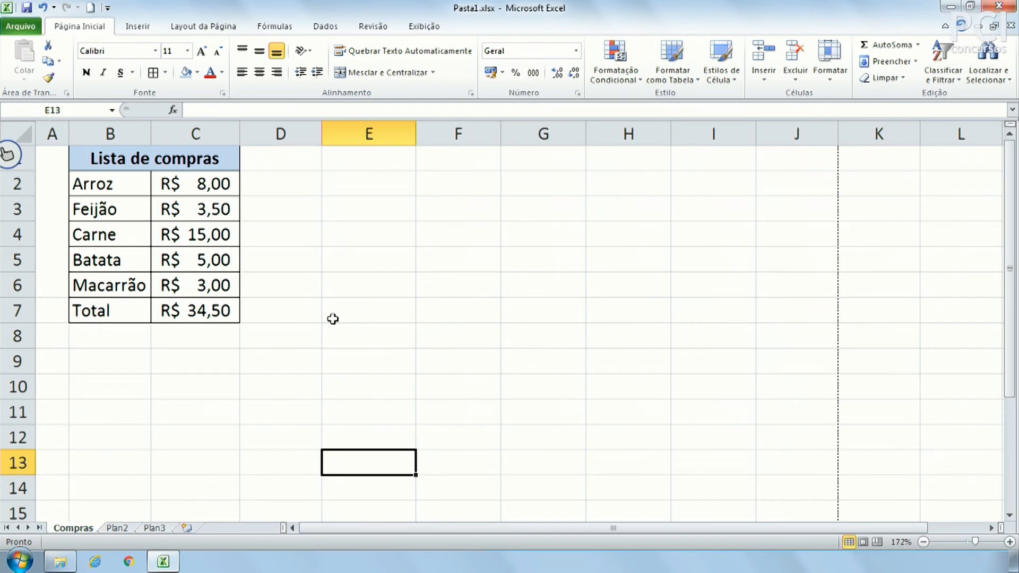
pyautogui.click(202, 313)
pyautogui.click(531, 264)
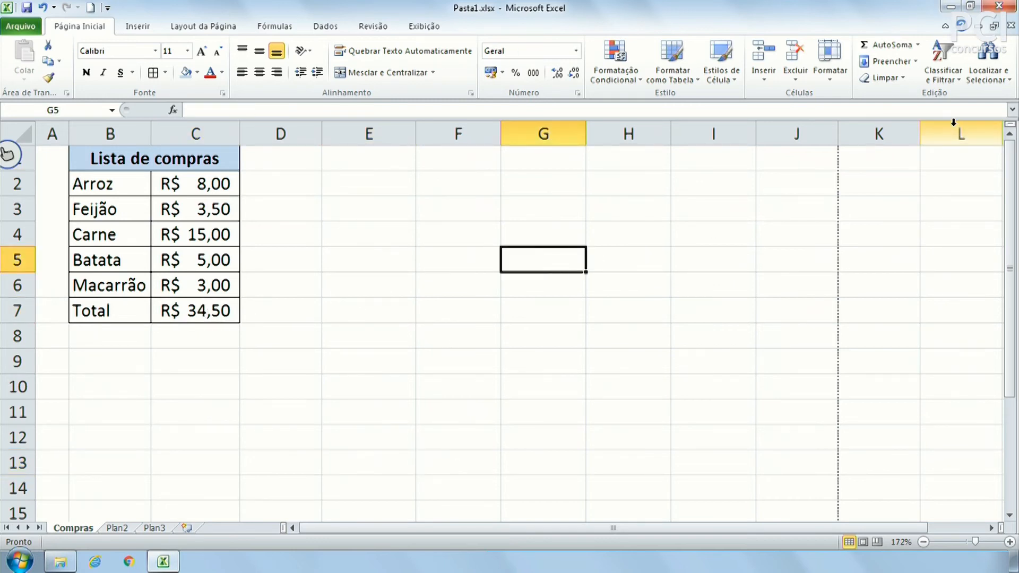
# Try the Preencher Para Baixo command on empty cell G5.
pyautogui.click(915, 61)
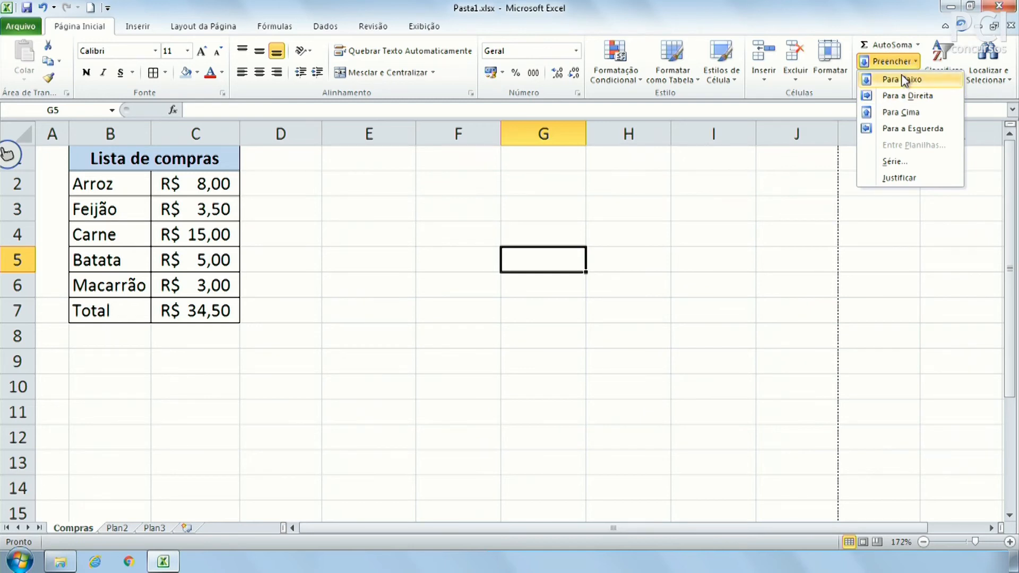
pyautogui.click(902, 79)
pyautogui.click(422, 271)
pyautogui.click(422, 275)
pyautogui.click(187, 184)
pyautogui.click(340, 184)
pyautogui.click(392, 164)
pyautogui.click(403, 190)
pyautogui.click(477, 190)
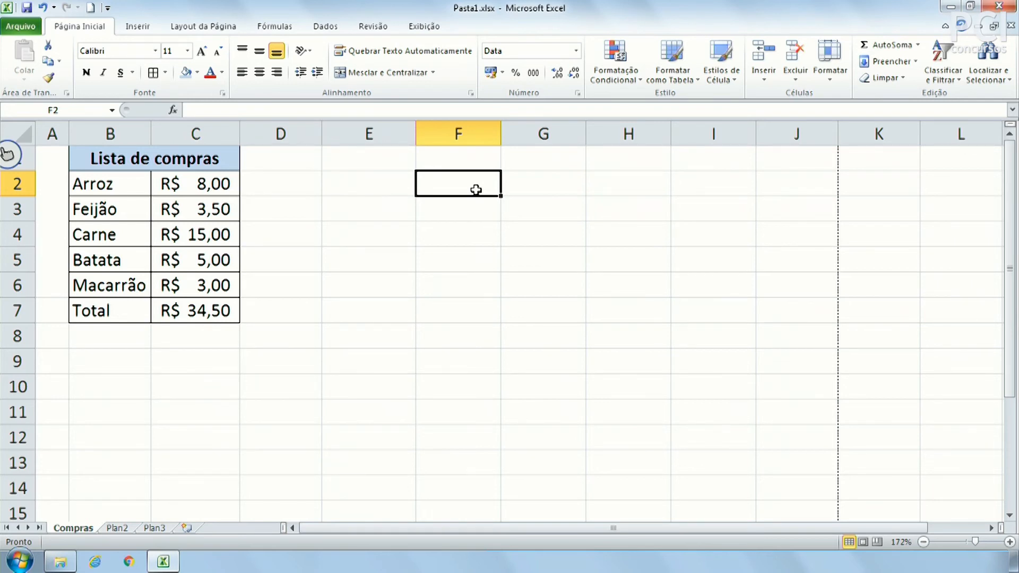
# Enter 1 in cell G2 and try Preencher Para Baixo on that single cell.
pyautogui.press('Right')
pyautogui.write('1')
pyautogui.press('Return')
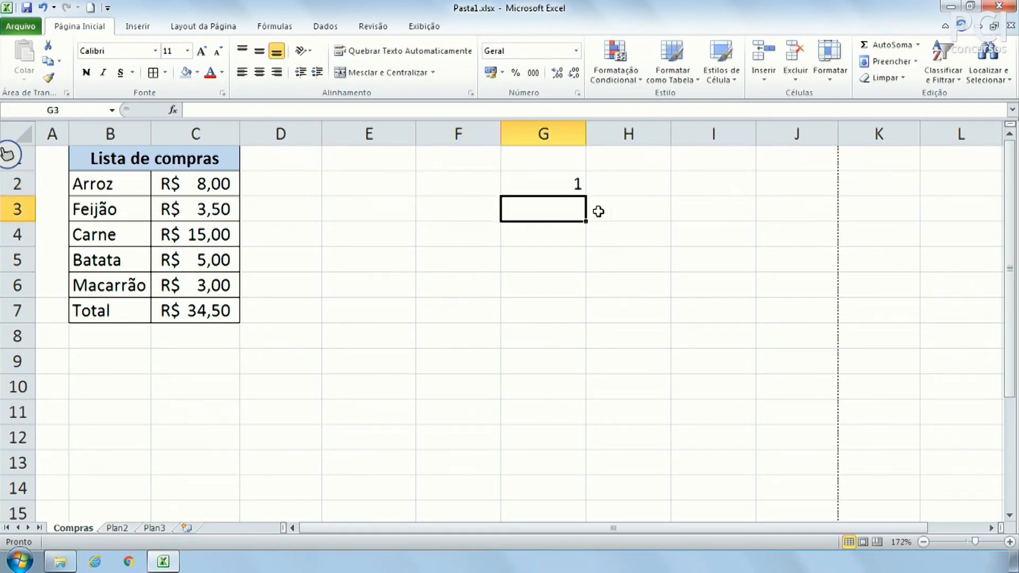
pyautogui.click(551, 188)
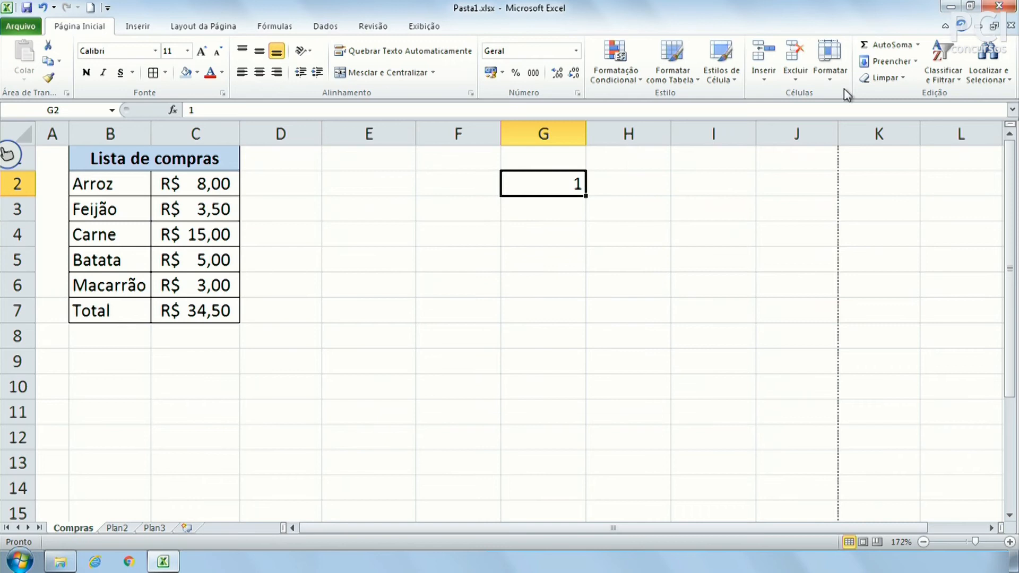
pyautogui.click(914, 62)
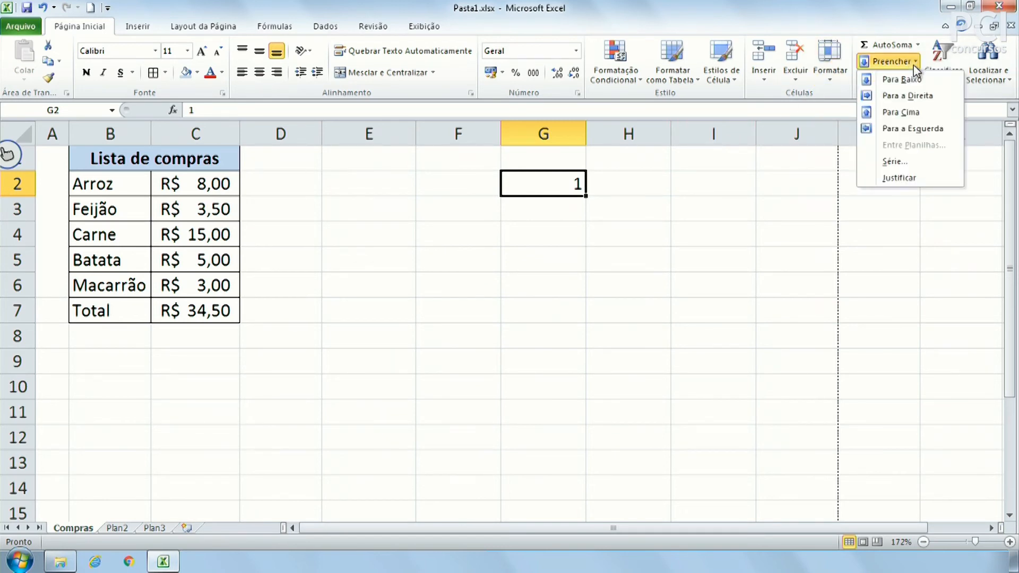
pyautogui.click(910, 76)
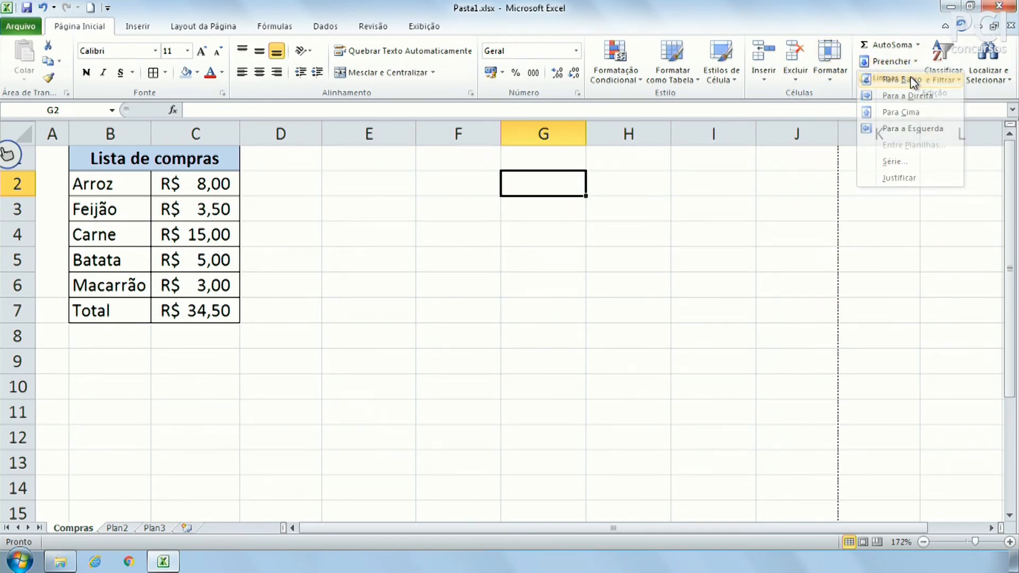
pyautogui.click(748, 222)
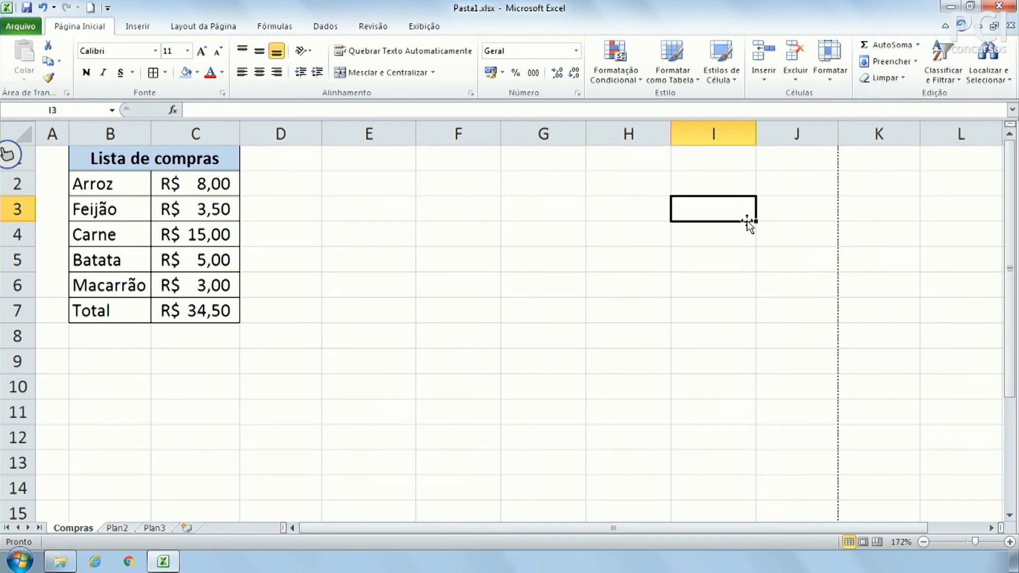
# Undo the downward fill and the number entry in cell G2.
pyautogui.hotkey('ctrl', 'z')
pyautogui.hotkey('ctrl', 'z')
pyautogui.click(637, 250)
pyautogui.click(548, 191)
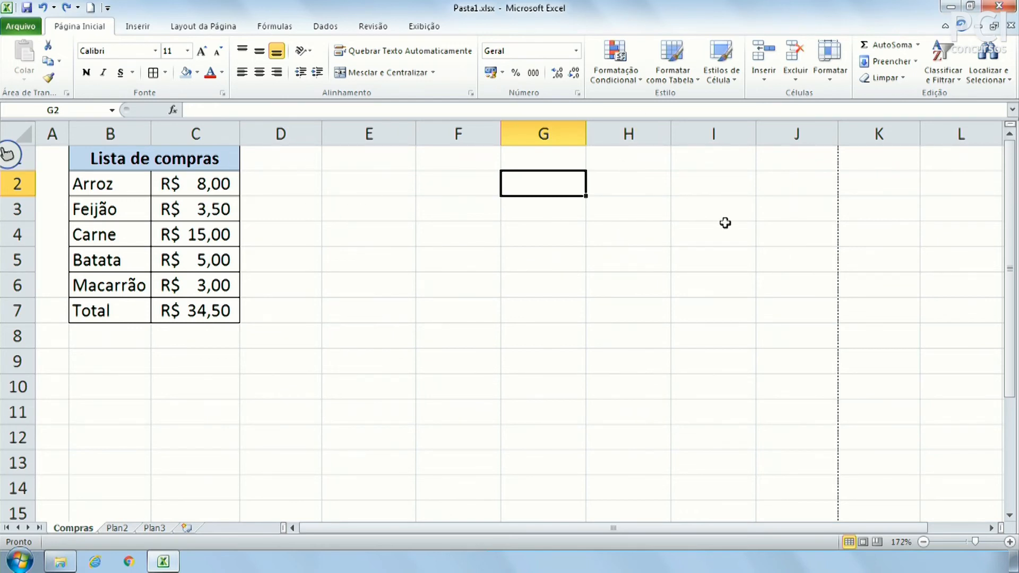
# Delete only the contents of range A1:F12 around the shopping list, and undo the deletion.
pyautogui.click(903, 80)
pyautogui.click(245, 337)
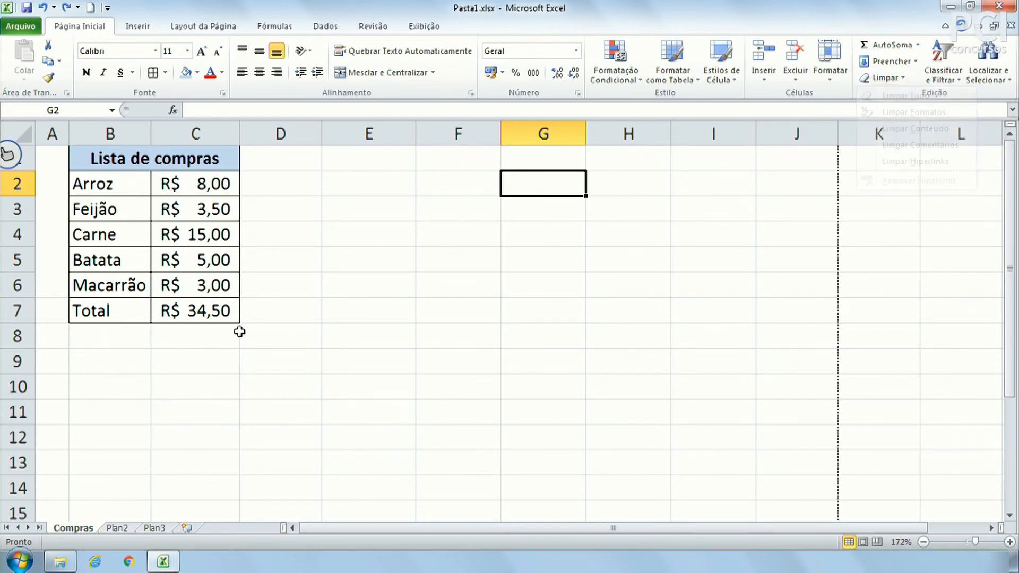
pyautogui.moveTo(122, 159); pyautogui.dragTo(221, 332)
pyautogui.click(367, 341)
pyautogui.moveTo(410, 435); pyautogui.dragTo(4, 77)
pyautogui.click(406, 309)
pyautogui.moveTo(430, 440); pyautogui.dragTo(5, 80)
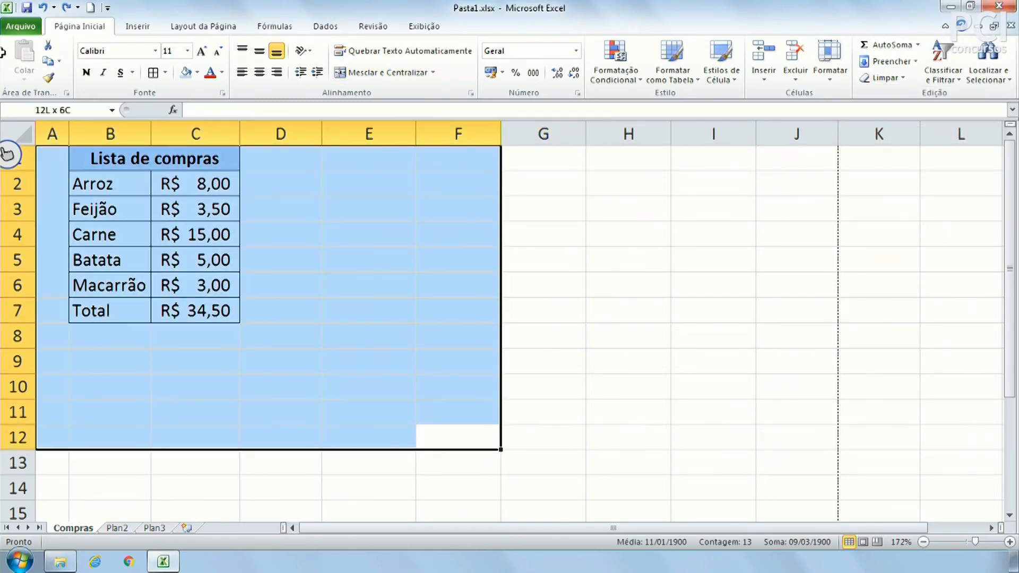
pyautogui.press('Delete')
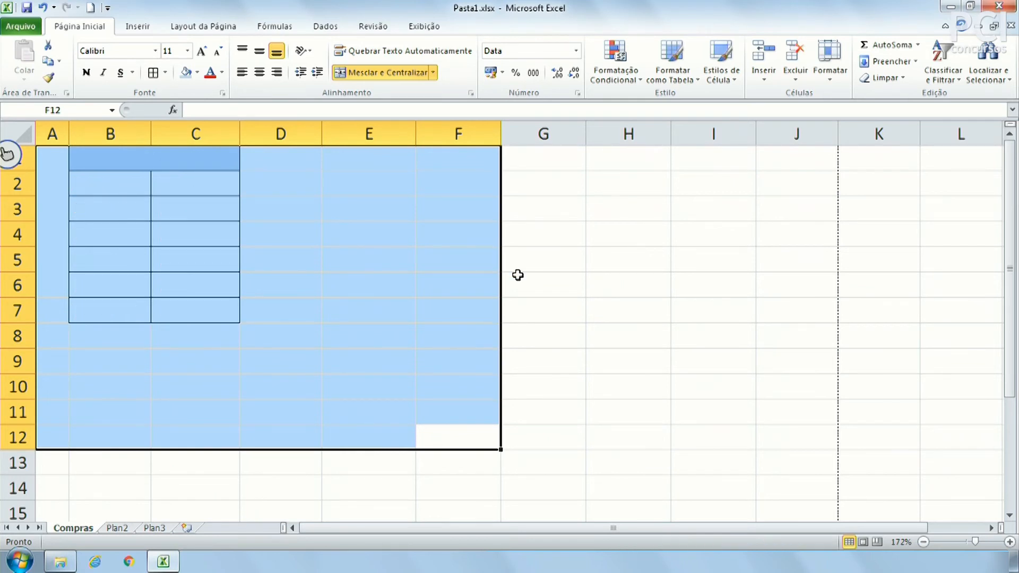
pyautogui.click(435, 282)
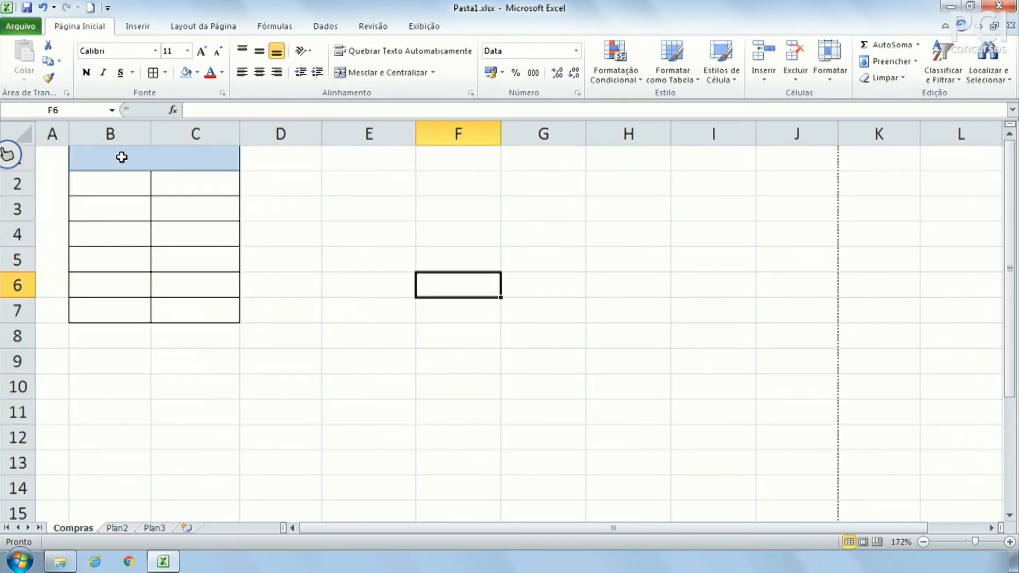
pyautogui.hotkey('ctrl', 'z')
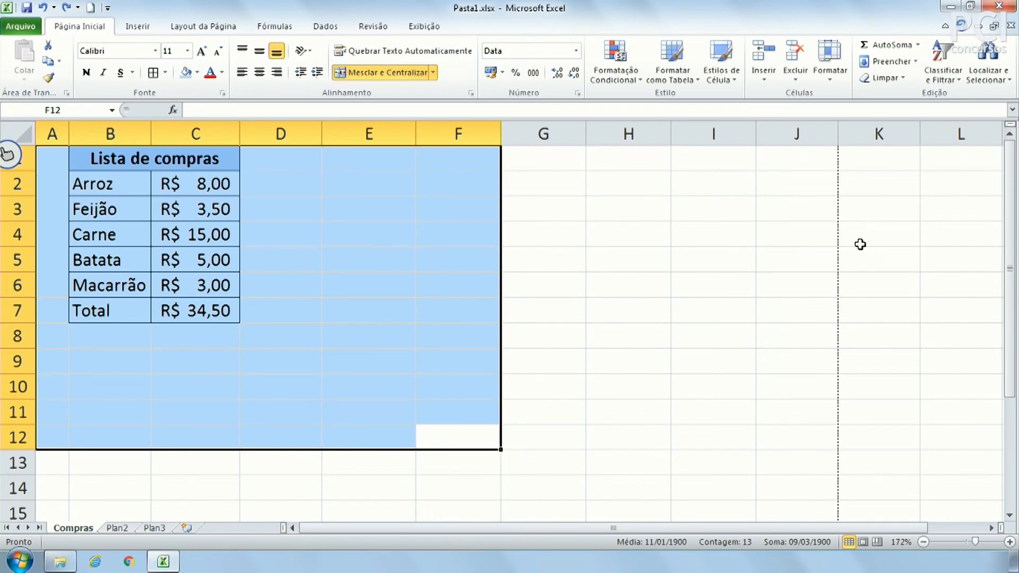
# Apply Limpar Tudo to range A1:F12, check the area of the former list, and undo the clearing.
pyautogui.click(904, 81)
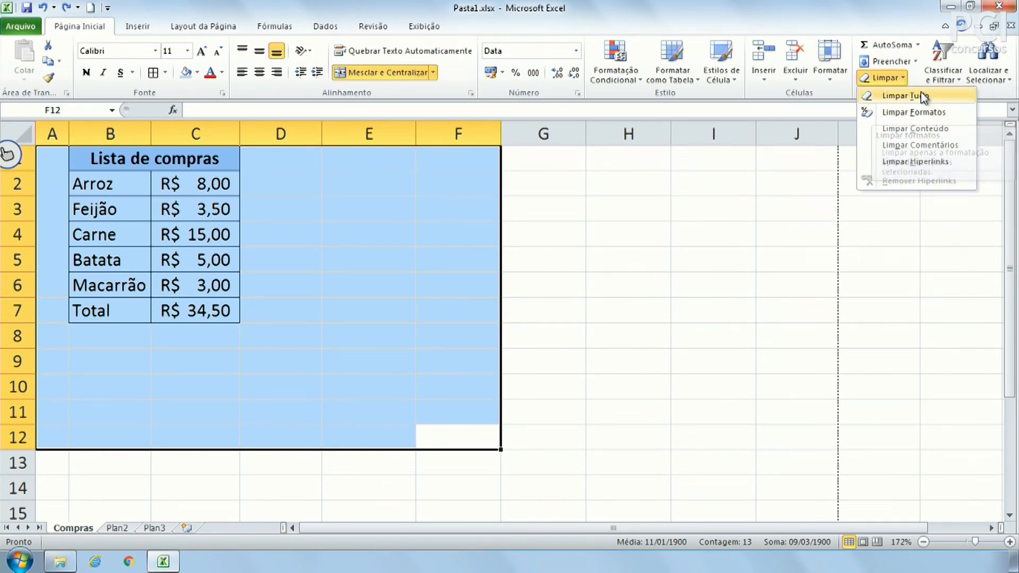
pyautogui.click(920, 96)
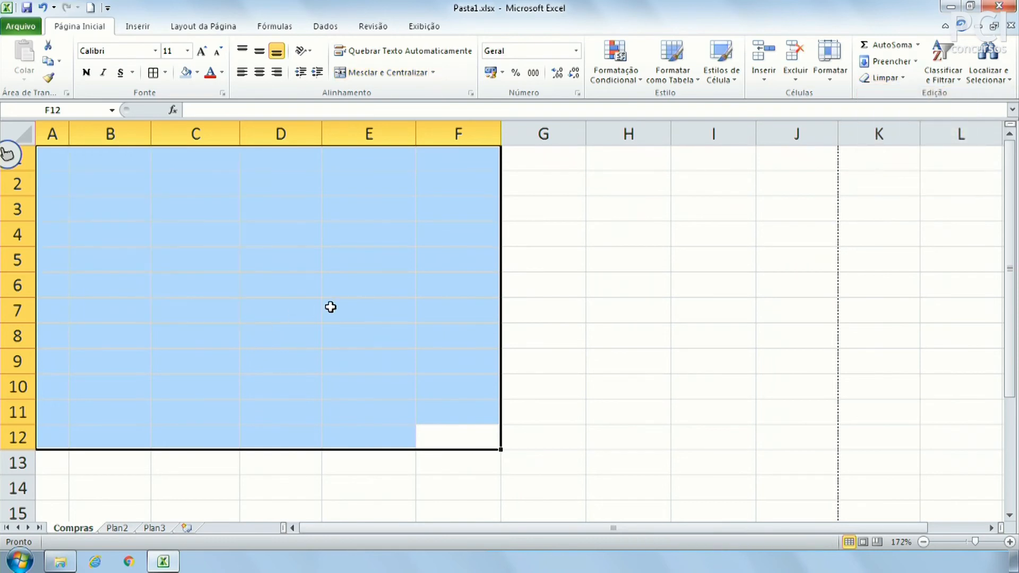
pyautogui.click(329, 305)
pyautogui.moveTo(95, 159); pyautogui.dragTo(229, 337)
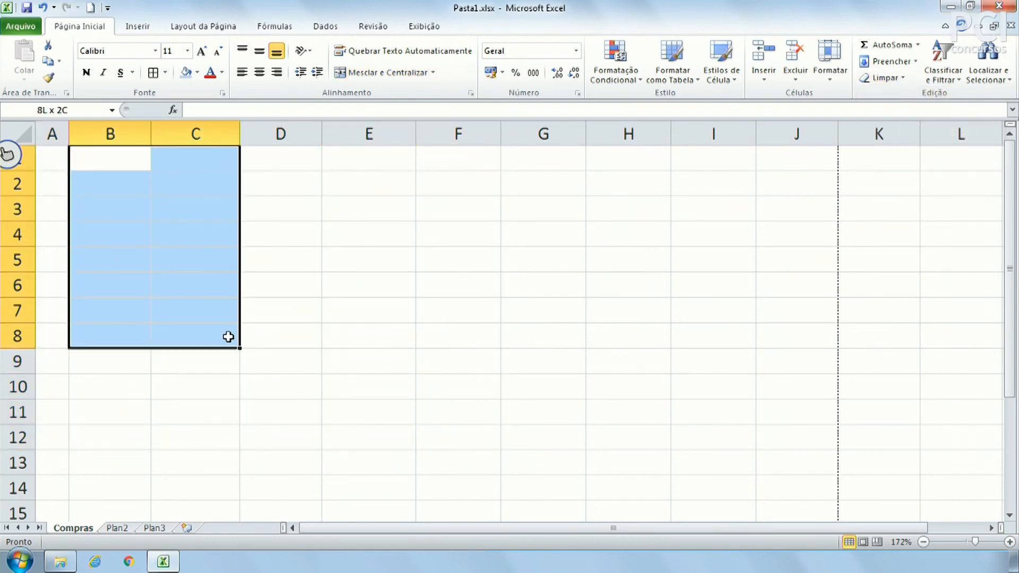
pyautogui.click(381, 351)
pyautogui.hotkey('ctrl', 'z')
pyautogui.click(525, 299)
# Review the other Limpar options for the shopping list and the description of Classificar e Filtrar.
pyautogui.moveTo(250, 356); pyautogui.dragTo(53, 159)
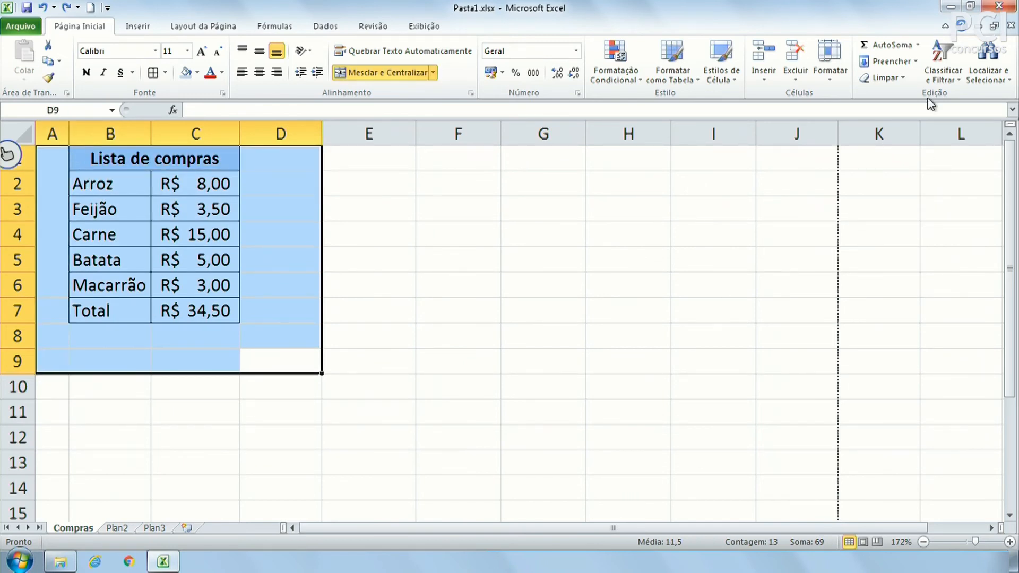
pyautogui.click(900, 77)
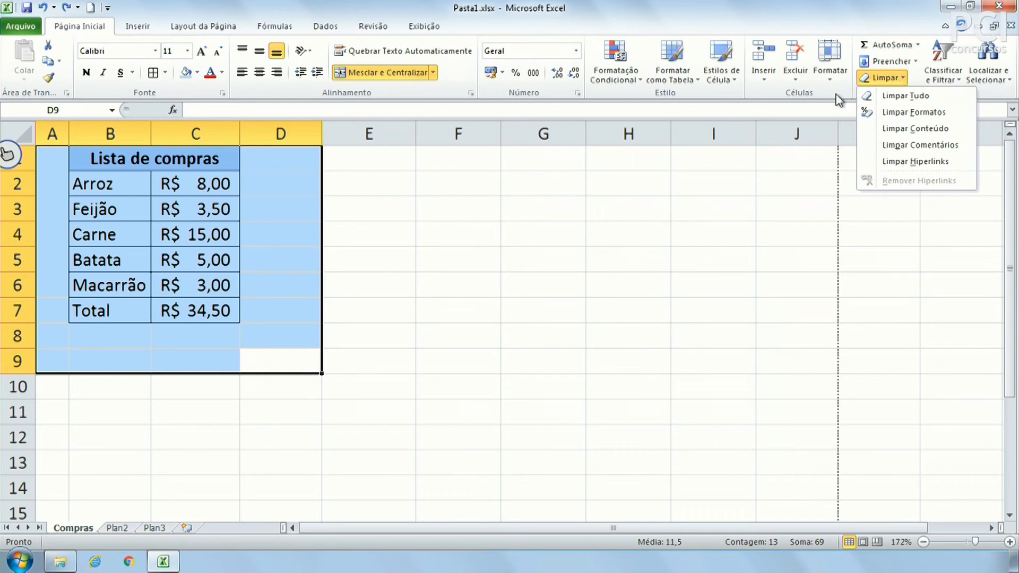
pyautogui.click(623, 267)
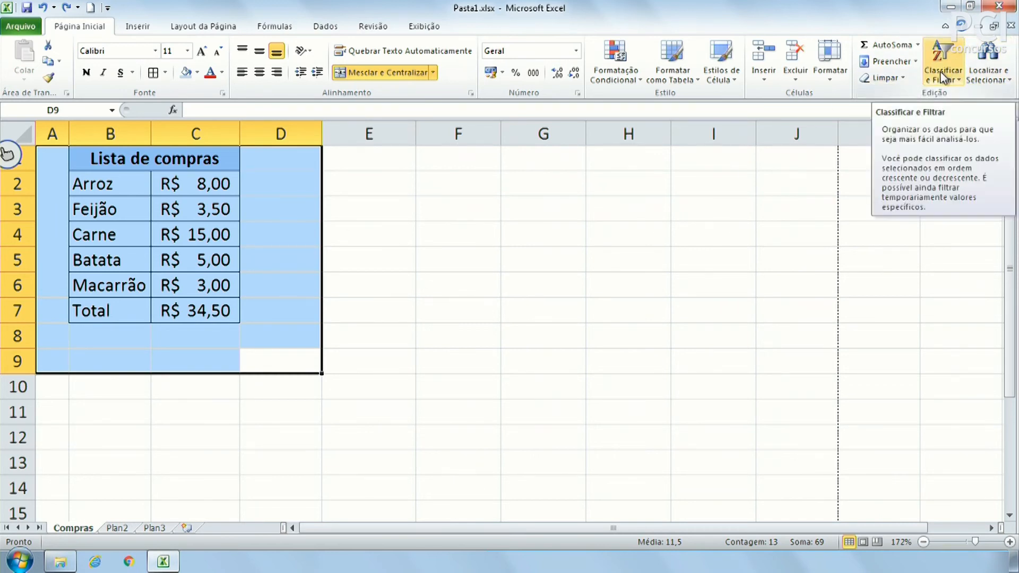
pyautogui.click(796, 201)
pyautogui.moveTo(139, 181); pyautogui.dragTo(209, 286)
pyautogui.click(451, 284)
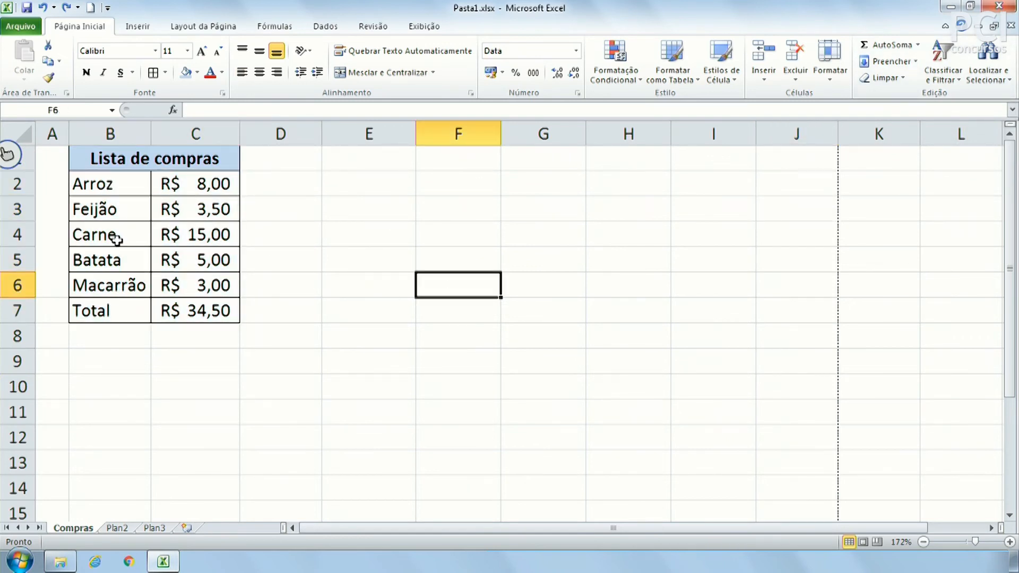
# Sort the products and their prices in B2:C6 from A to Z, leaving out the Total row.
pyautogui.moveTo(98, 183); pyautogui.dragTo(219, 286)
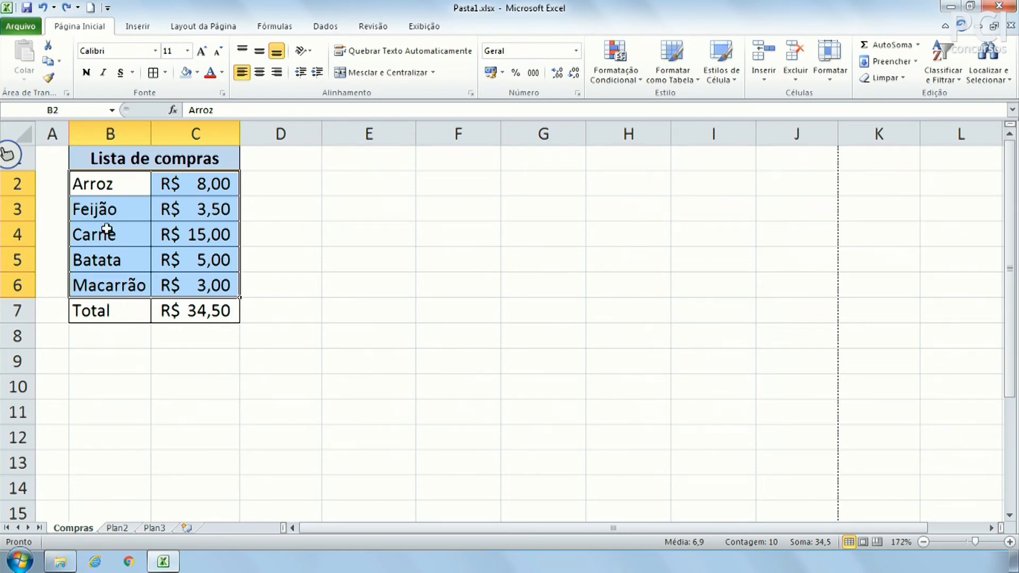
pyautogui.click(945, 60)
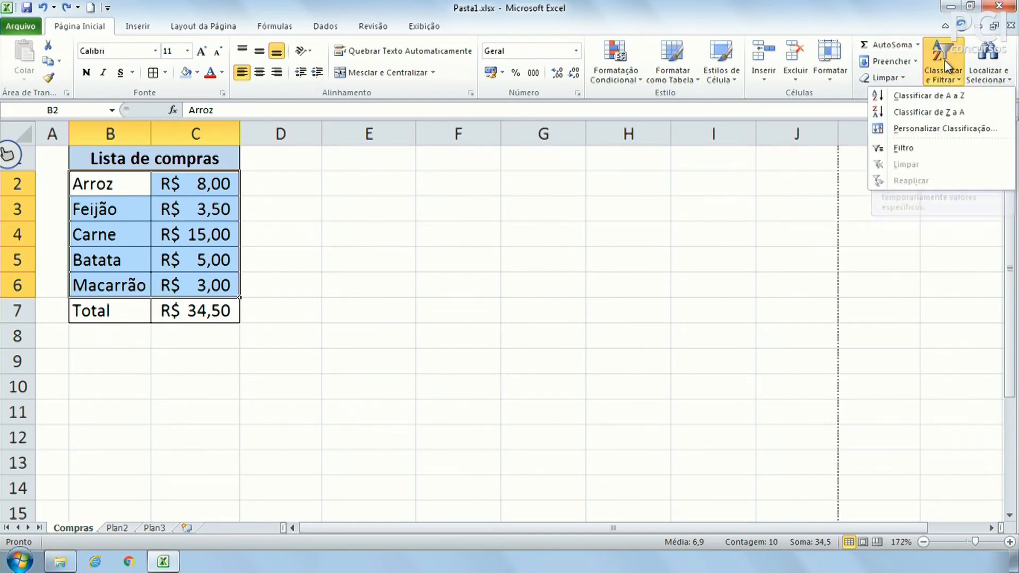
pyautogui.click(930, 96)
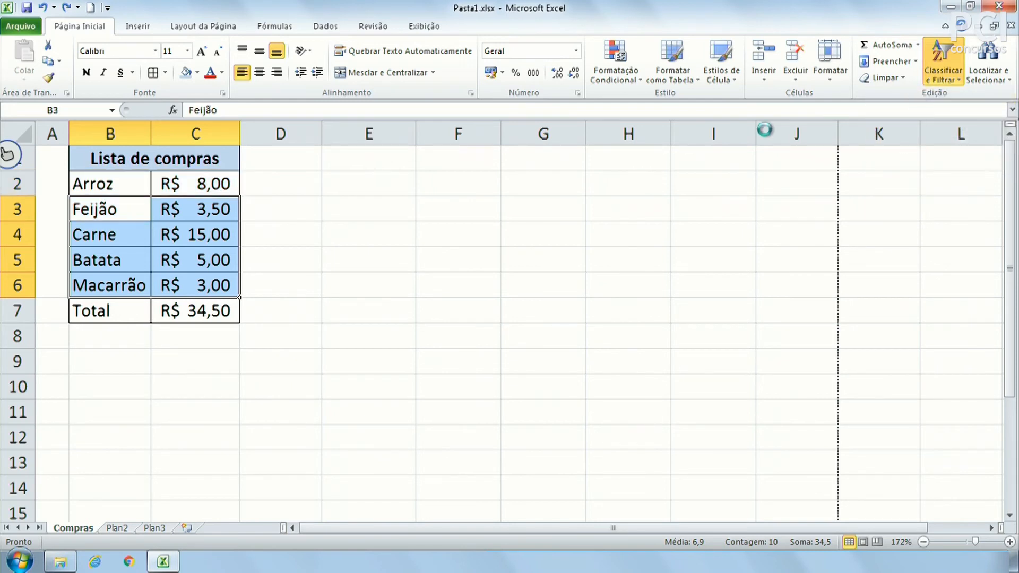
pyautogui.click(296, 289)
# Check the alphabetical order of the product names in B2:B6.
pyautogui.click(103, 192)
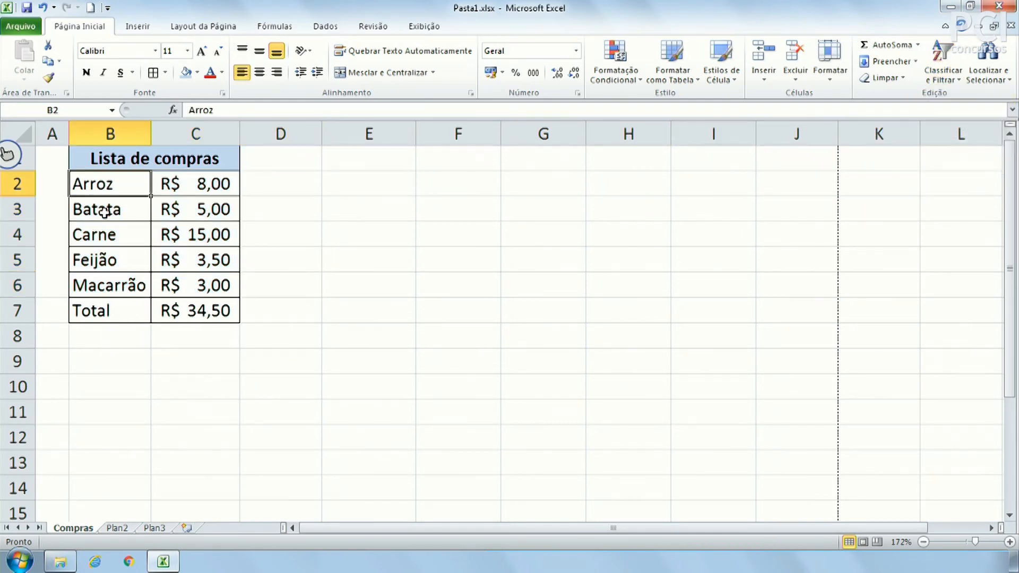
pyautogui.click(108, 211)
pyautogui.click(107, 236)
pyautogui.click(106, 261)
pyautogui.click(101, 282)
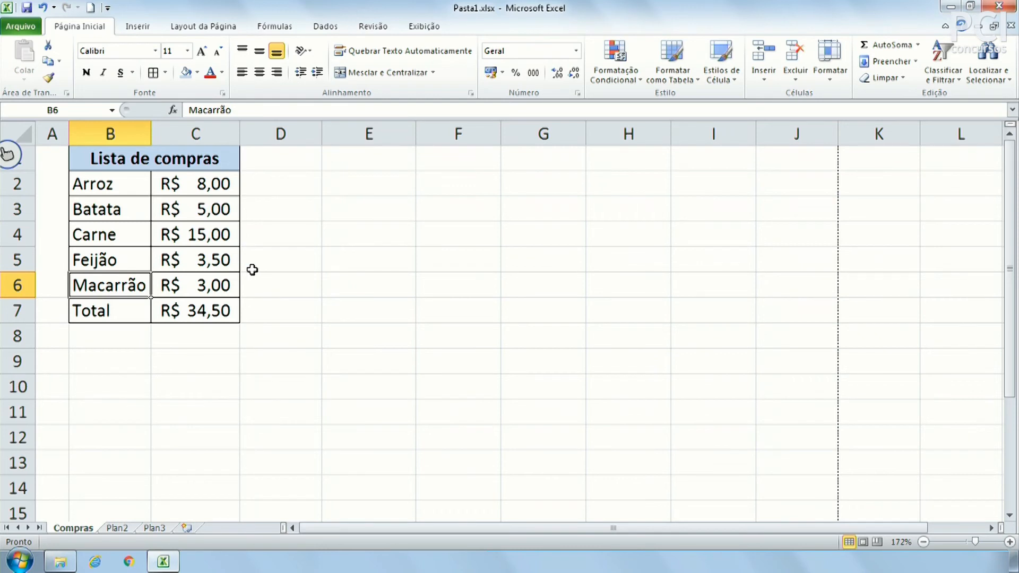
# Compare each price in C2:C6 with its product to check that the rows were sorted together.
pyautogui.click(245, 207)
pyautogui.click(196, 181)
pyautogui.click(190, 212)
pyautogui.click(131, 240)
pyautogui.click(169, 238)
pyautogui.click(131, 263)
pyautogui.click(188, 264)
pyautogui.click(171, 286)
pyautogui.click(194, 165)
pyautogui.click(118, 188)
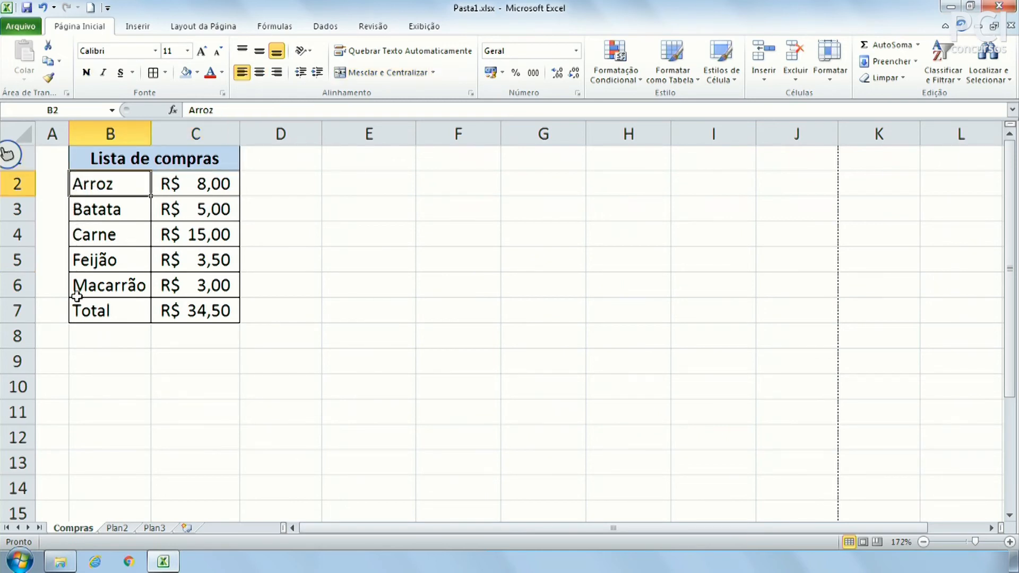
pyautogui.moveTo(345, 287); pyautogui.dragTo(733, 290)
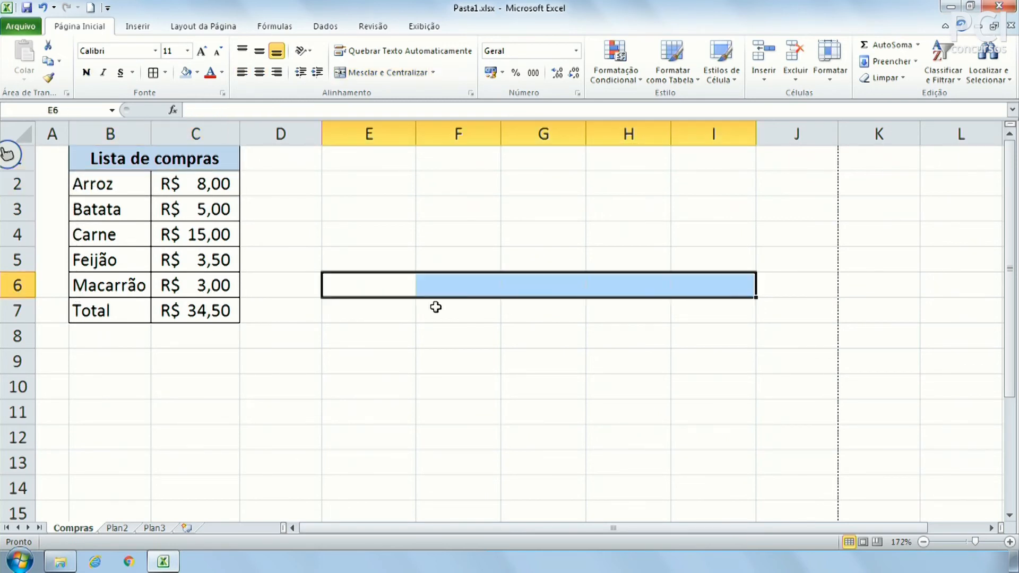
pyautogui.click(275, 303)
pyautogui.moveTo(290, 291); pyautogui.dragTo(573, 287)
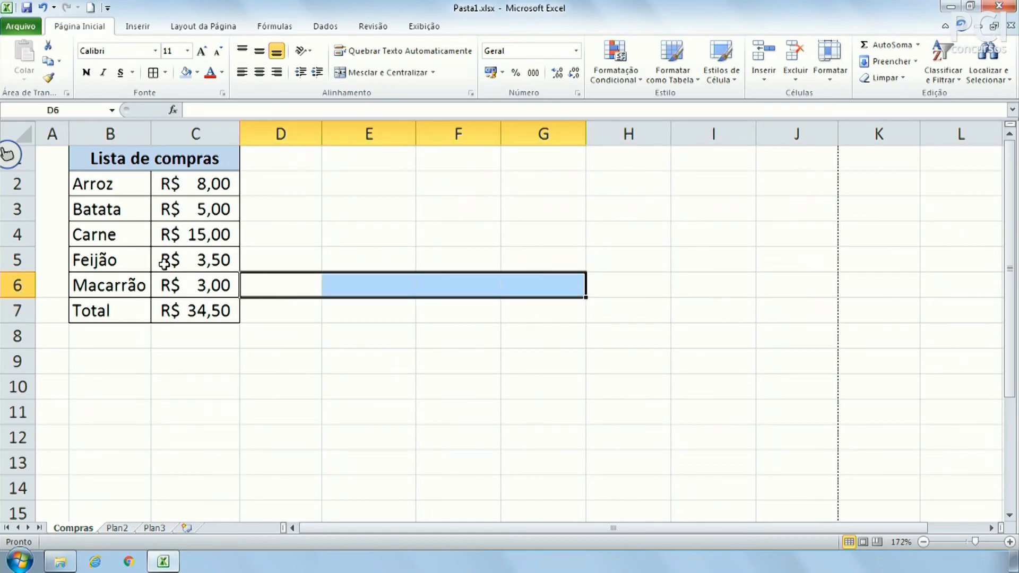
pyautogui.click(159, 289)
pyautogui.click(142, 288)
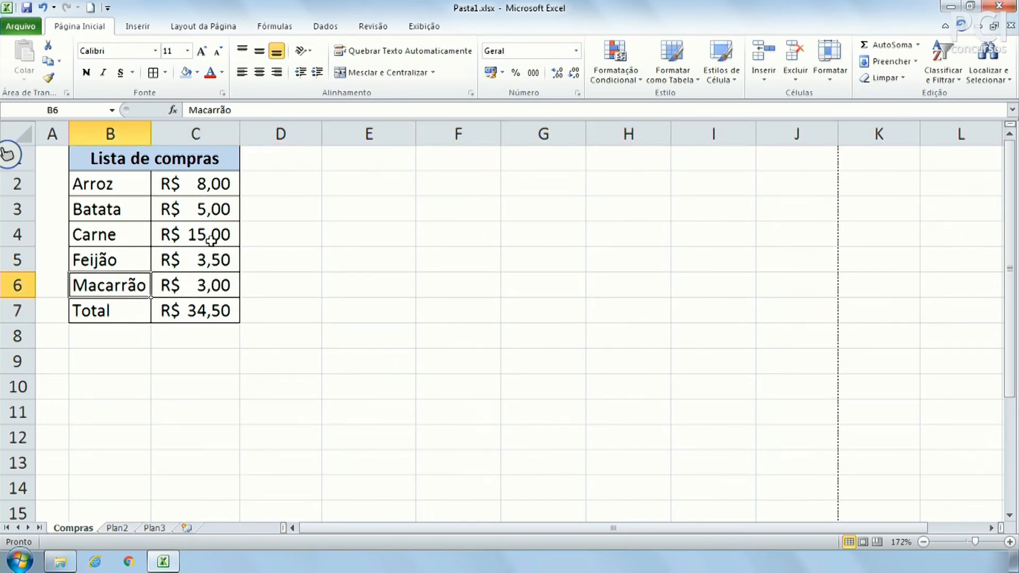
pyautogui.click(187, 291)
# Review the Classificar e Filtrar options and the description of Filtro for the product rows in B2:C6.
pyautogui.moveTo(108, 186); pyautogui.dragTo(213, 282)
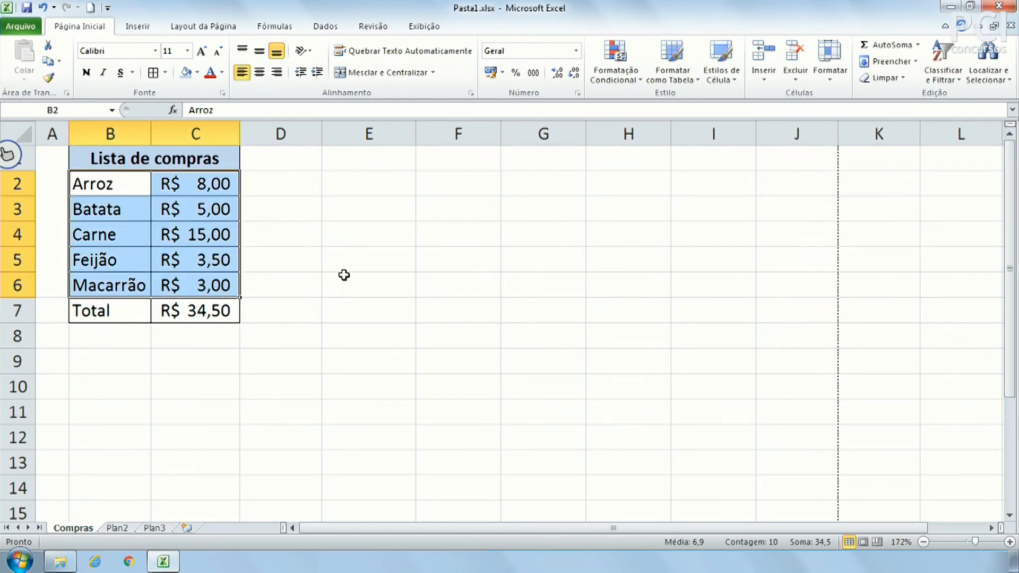
pyautogui.click(344, 275)
pyautogui.moveTo(91, 184); pyautogui.dragTo(529, 287)
pyautogui.click(943, 72)
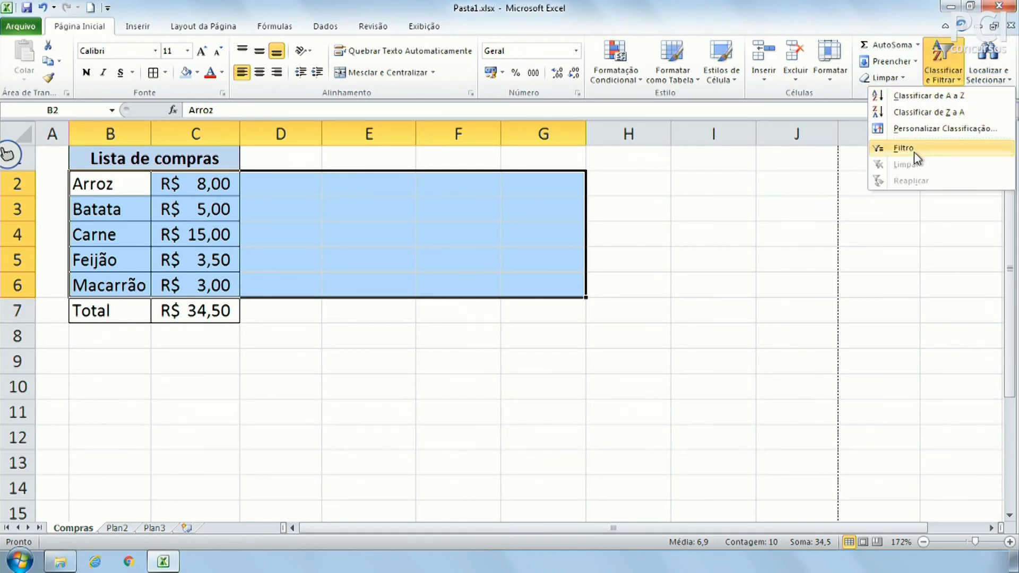
pyautogui.click(400, 176)
pyautogui.click(193, 206)
pyautogui.click(113, 187)
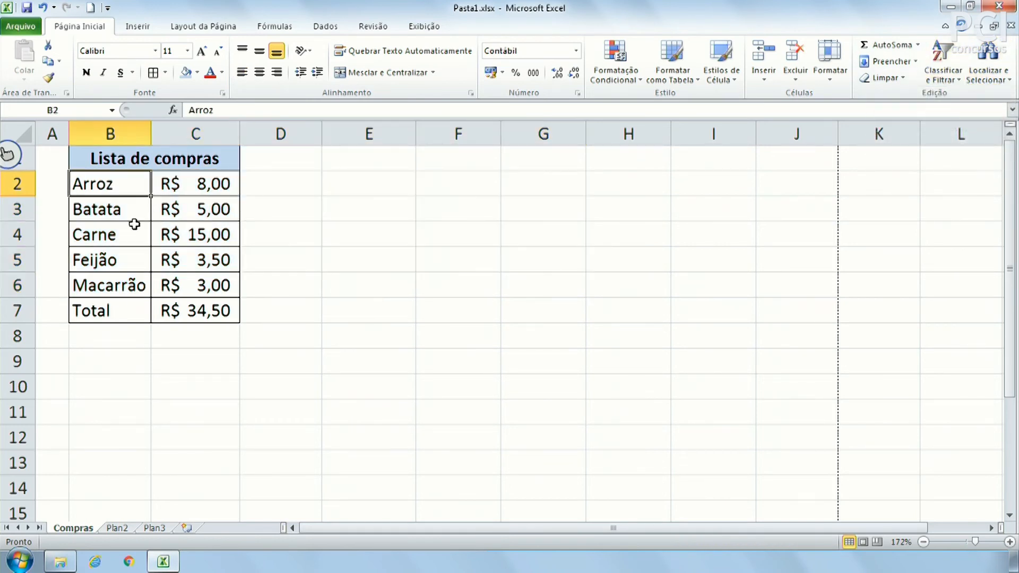
pyautogui.keyDown('shift'); pyautogui.click(188, 292); pyautogui.keyUp('shift')
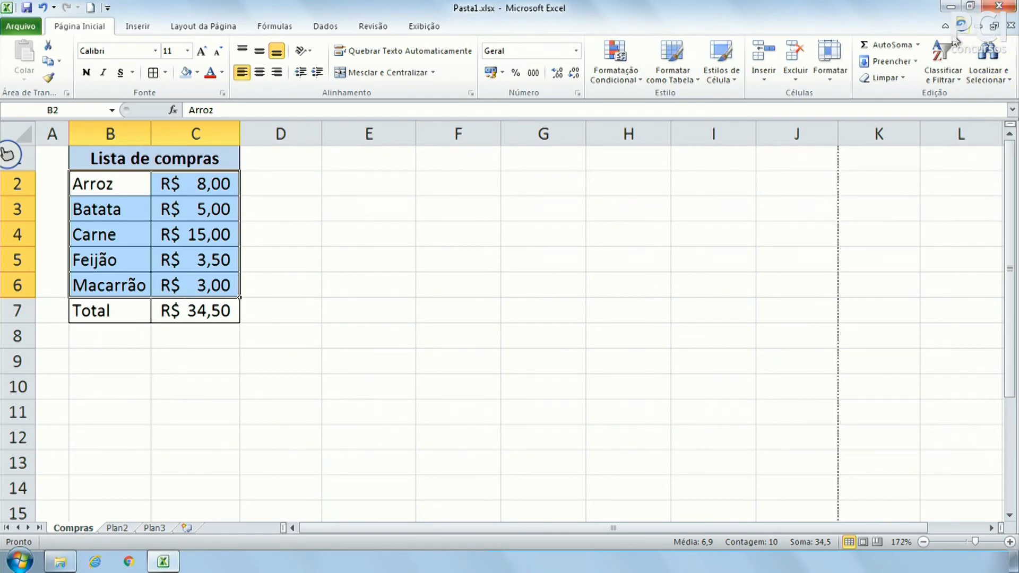
pyautogui.click(941, 66)
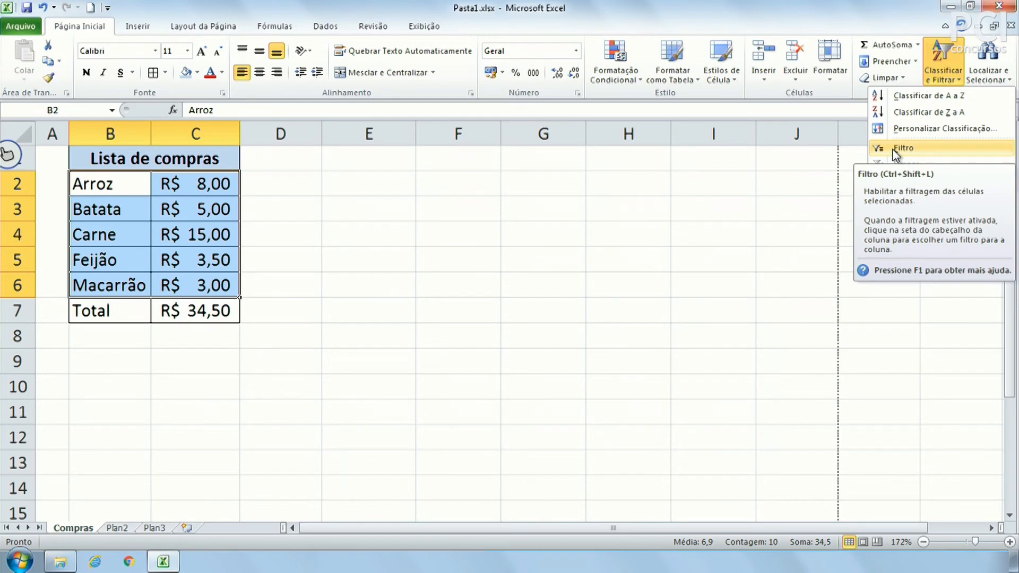
pyautogui.click(192, 207)
pyautogui.click(191, 207)
pyautogui.click(226, 238)
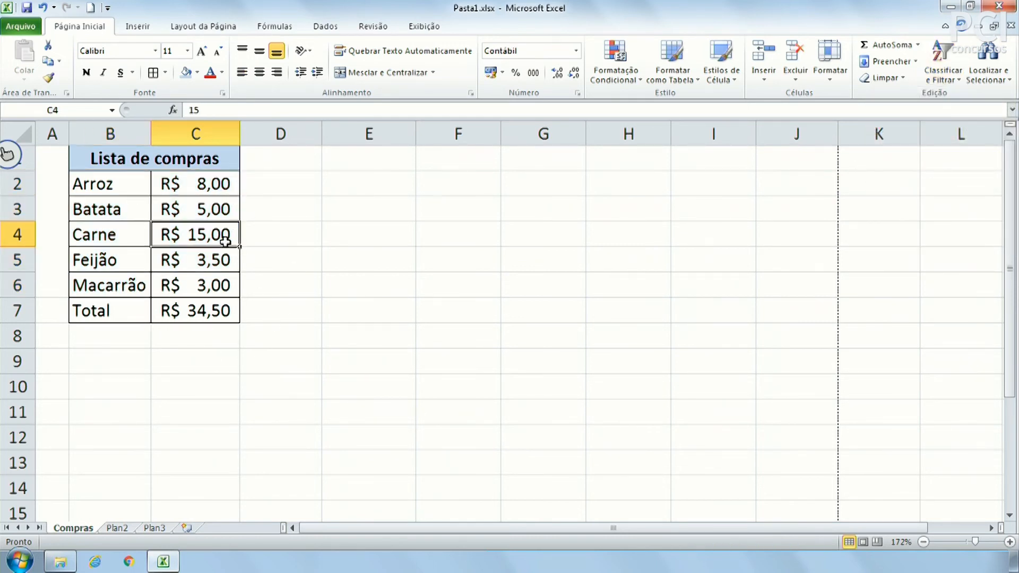
# Review the options offered under Localizar e Selecionar without applying any of them.
pyautogui.click(972, 74)
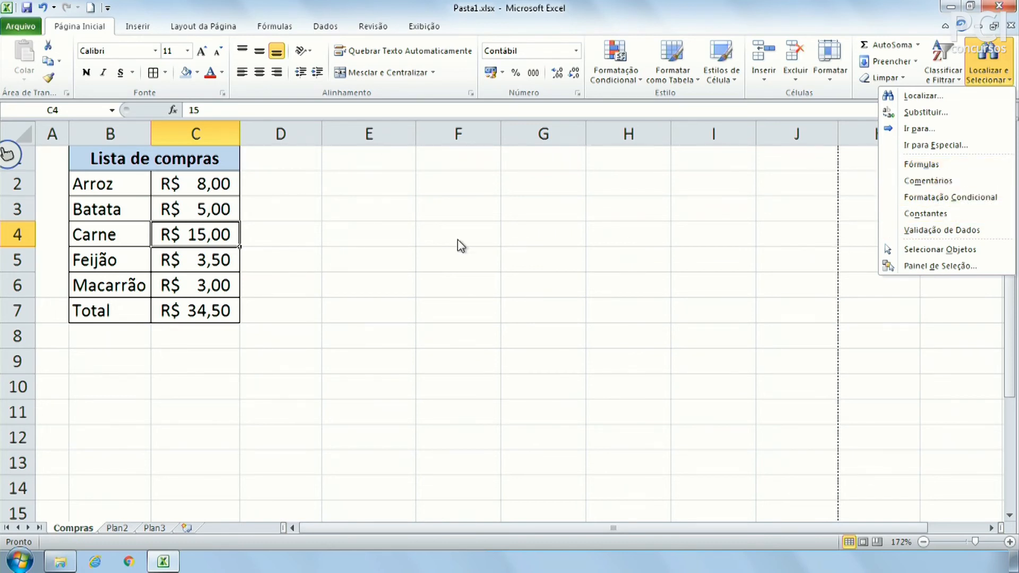
pyautogui.click(364, 246)
pyautogui.click(364, 246)
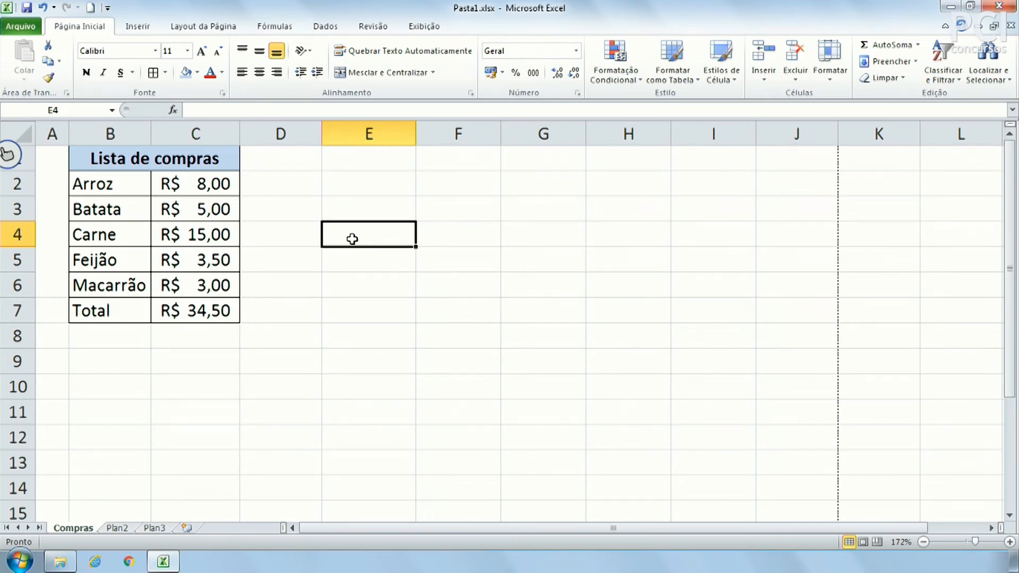
pyautogui.click(432, 226)
pyautogui.click(362, 218)
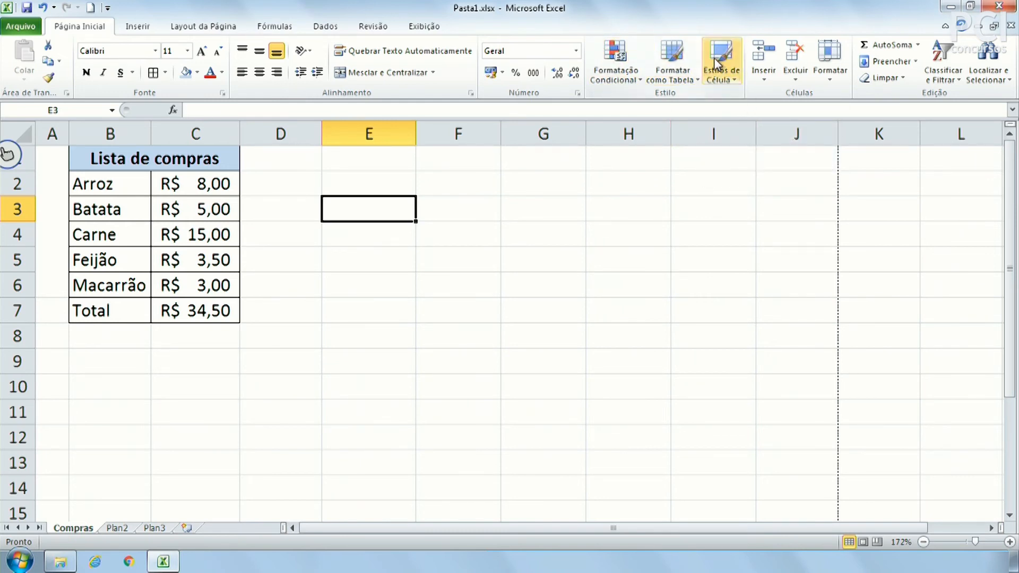
# Review the Formatação Condicional options, including Barras de Dados and Escalas de Cor.
pyautogui.click(627, 74)
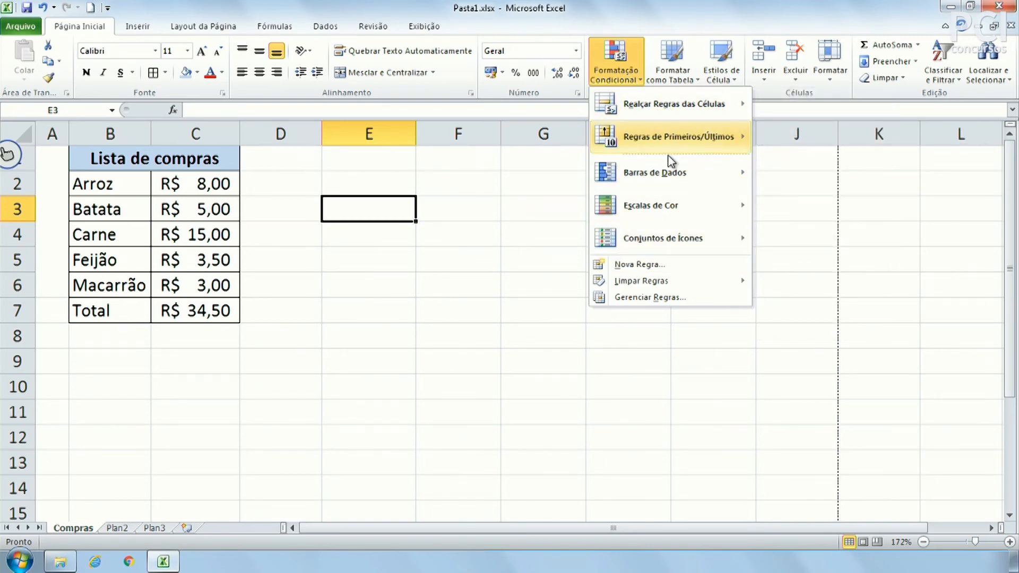
pyautogui.moveTo(658, 181)
pyautogui.moveTo(664, 205)
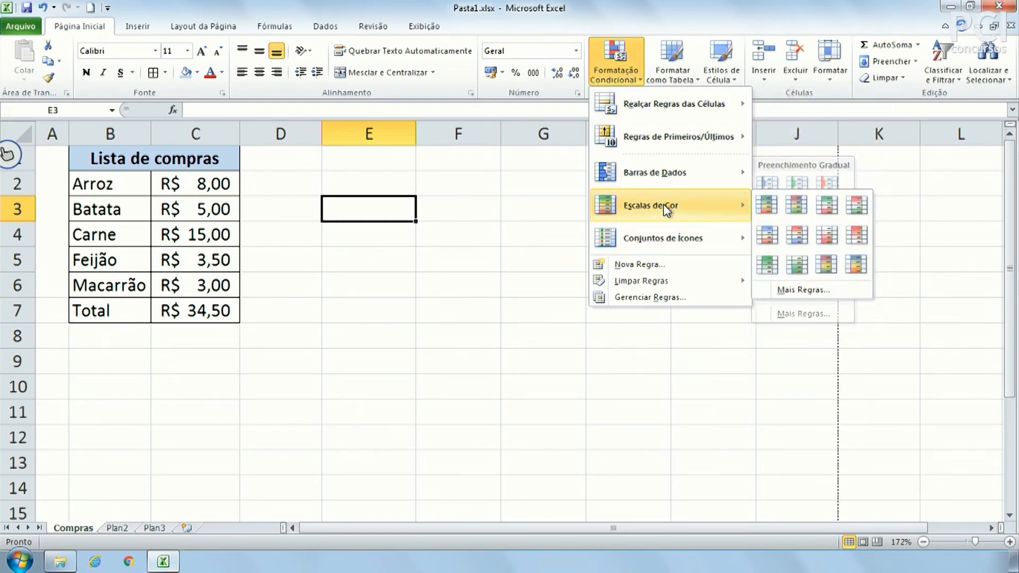
pyautogui.click(429, 229)
# Apply the Verde - Amarela - Vermelha colour scale to the prices in C2:C6.
pyautogui.moveTo(207, 183); pyautogui.dragTo(207, 282)
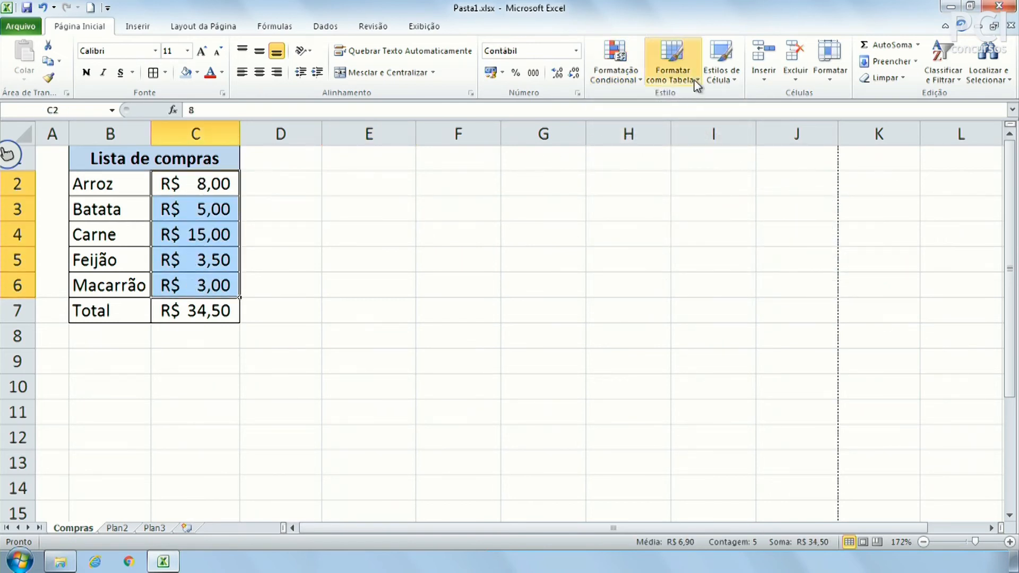
pyautogui.click(602, 80)
pyautogui.moveTo(655, 218)
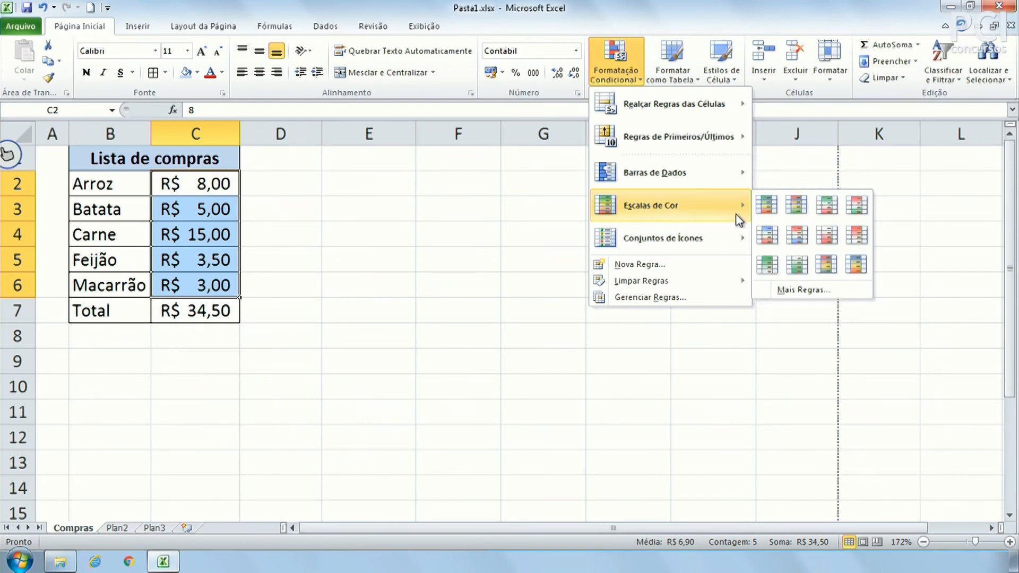
pyautogui.click(767, 205)
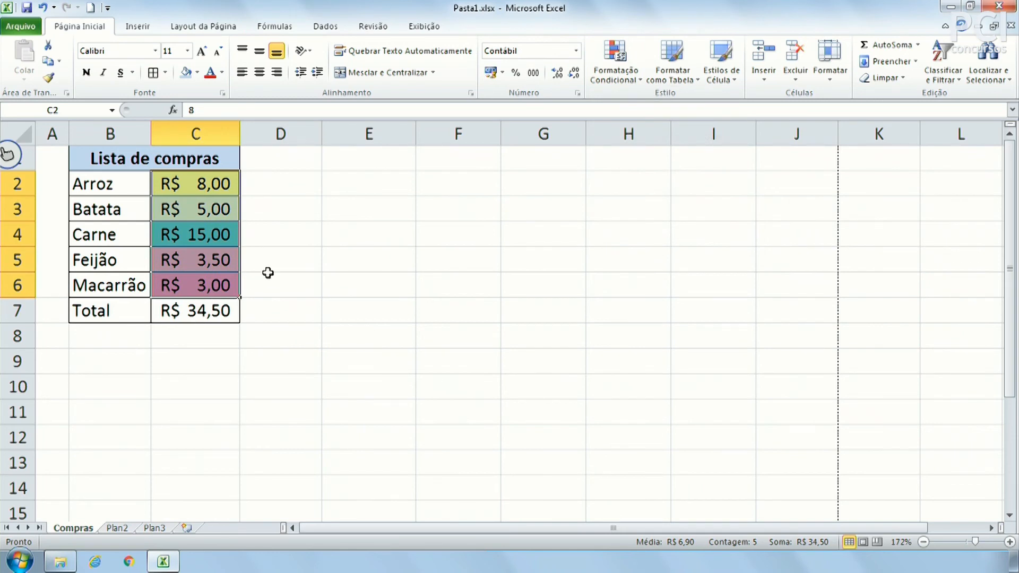
pyautogui.click(618, 72)
pyautogui.moveTo(693, 204)
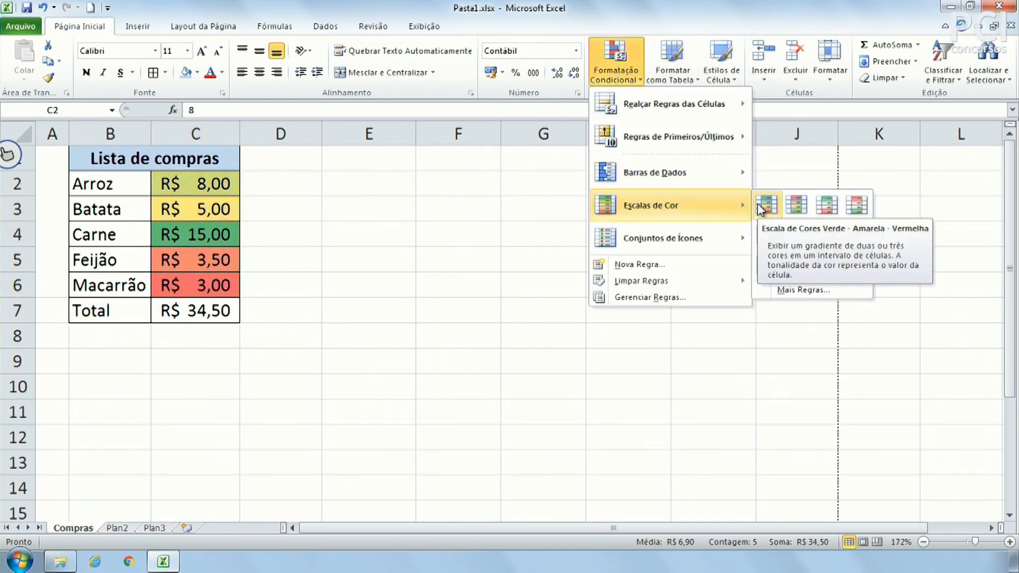
pyautogui.click(796, 206)
pyautogui.click(316, 250)
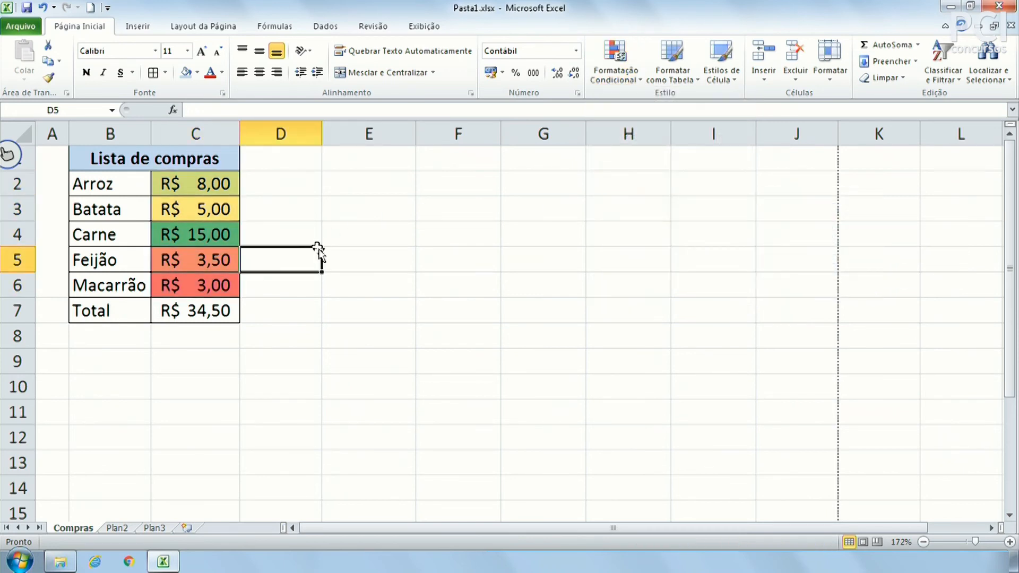
# Compare the colour of each price in C2:C6 with its value, from the cheapest to the most expensive product.
pyautogui.click(230, 290)
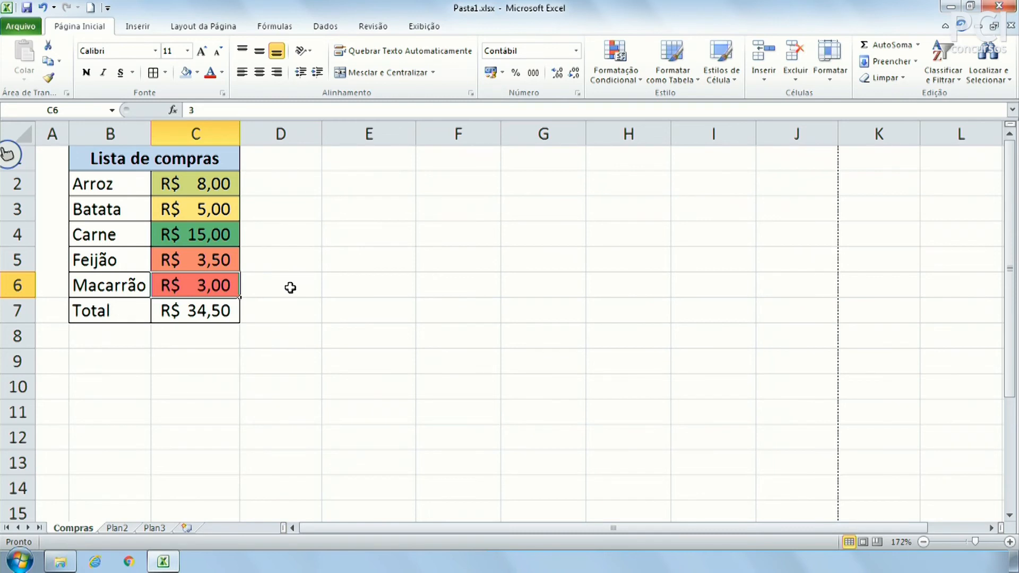
pyautogui.click(185, 233)
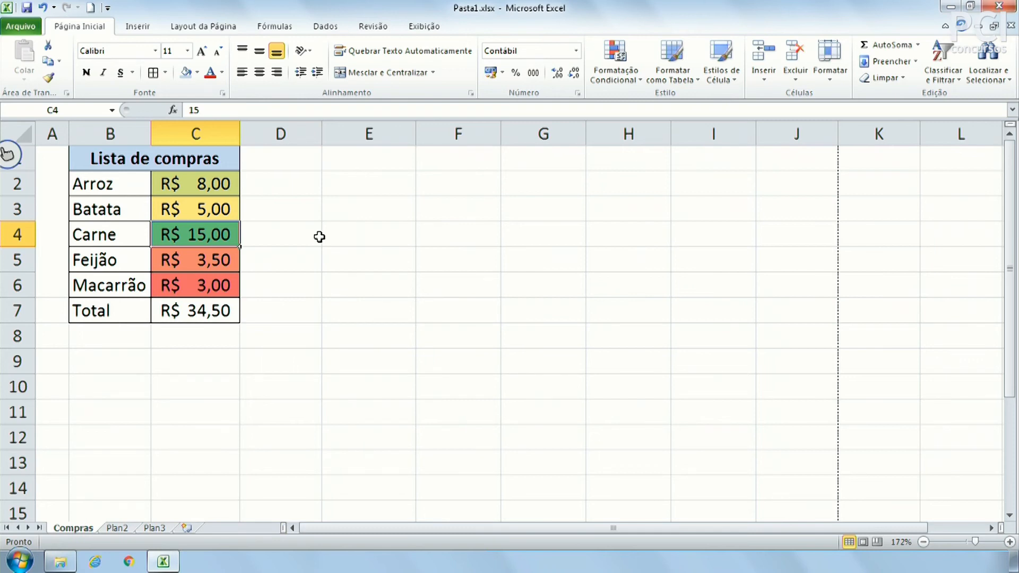
pyautogui.click(207, 287)
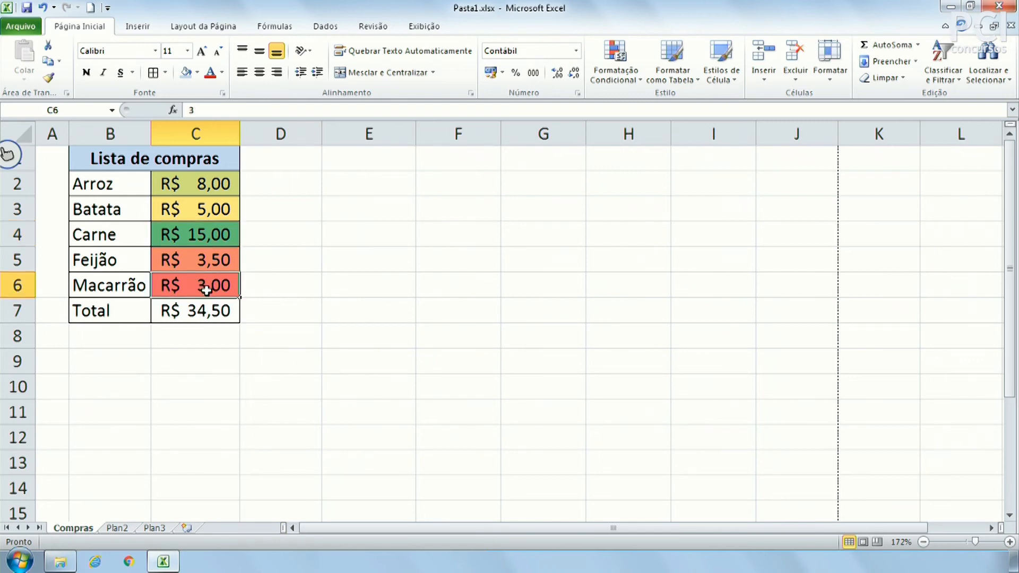
pyautogui.click(223, 259)
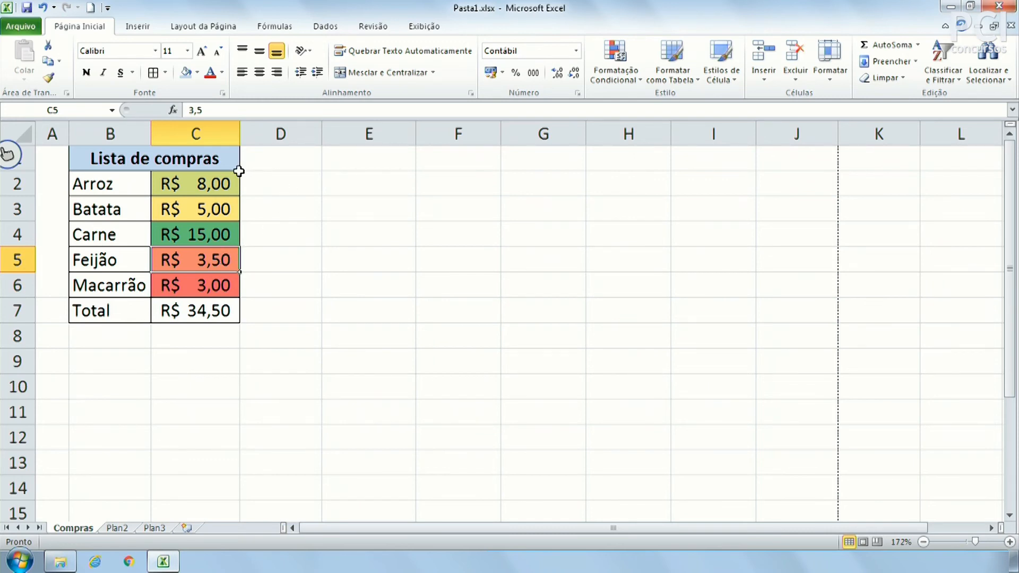
pyautogui.click(217, 210)
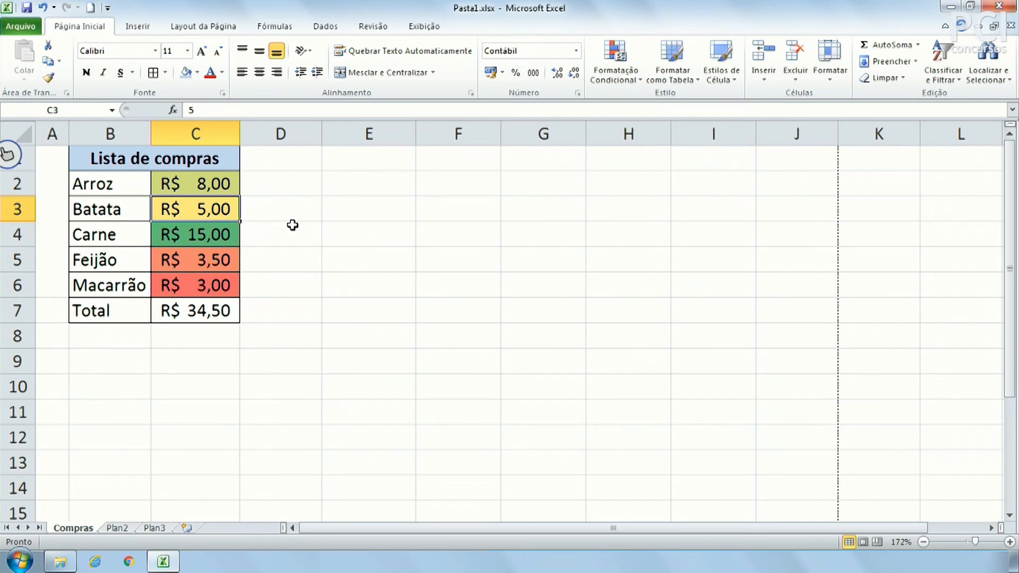
pyautogui.click(195, 181)
pyautogui.click(225, 234)
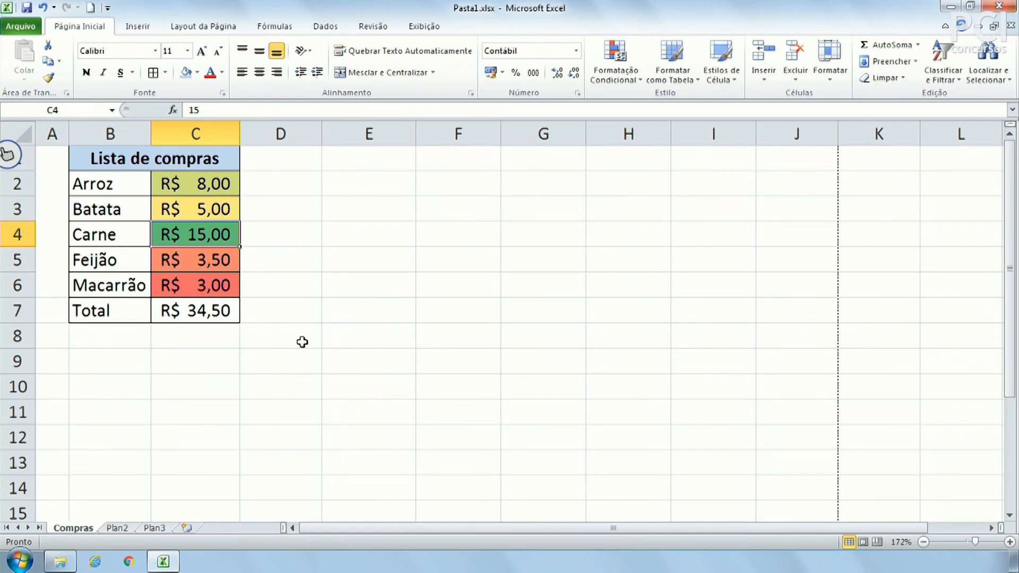
pyautogui.click(291, 212)
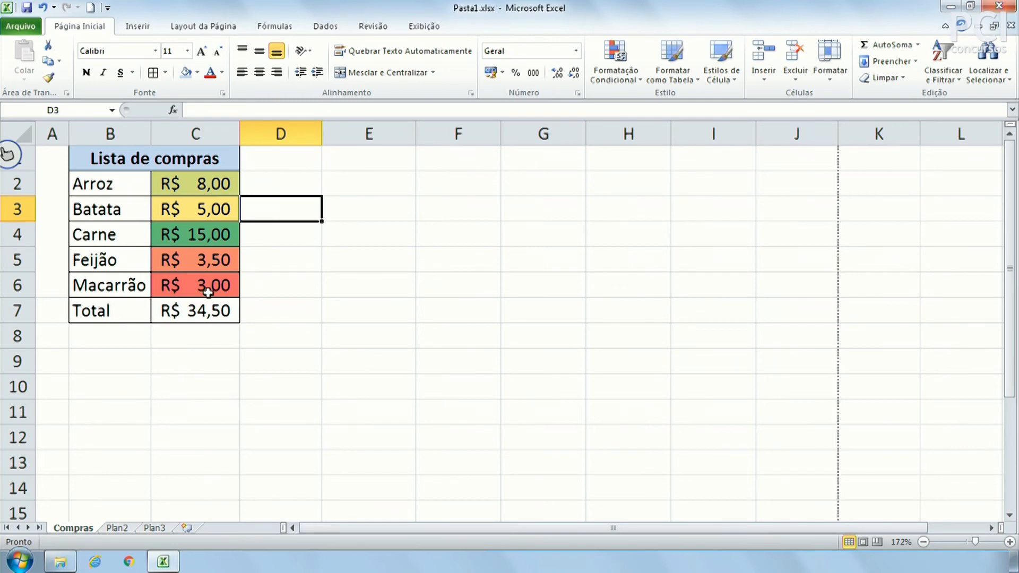
# Apply the Vermelha - Amarela - Verde colour scale to the prices in C2:C6.
pyautogui.moveTo(219, 281); pyautogui.dragTo(216, 183)
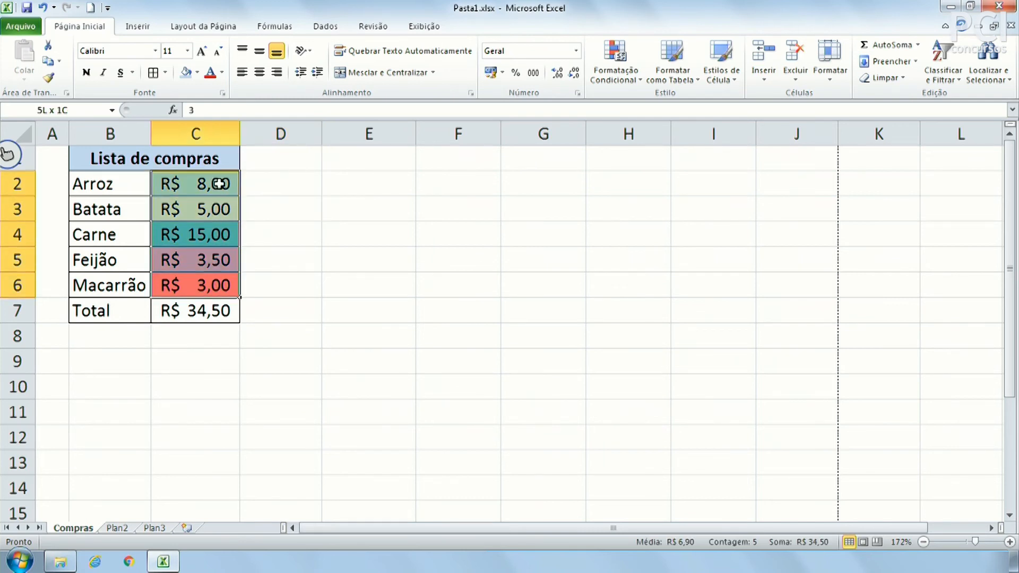
pyautogui.click(629, 74)
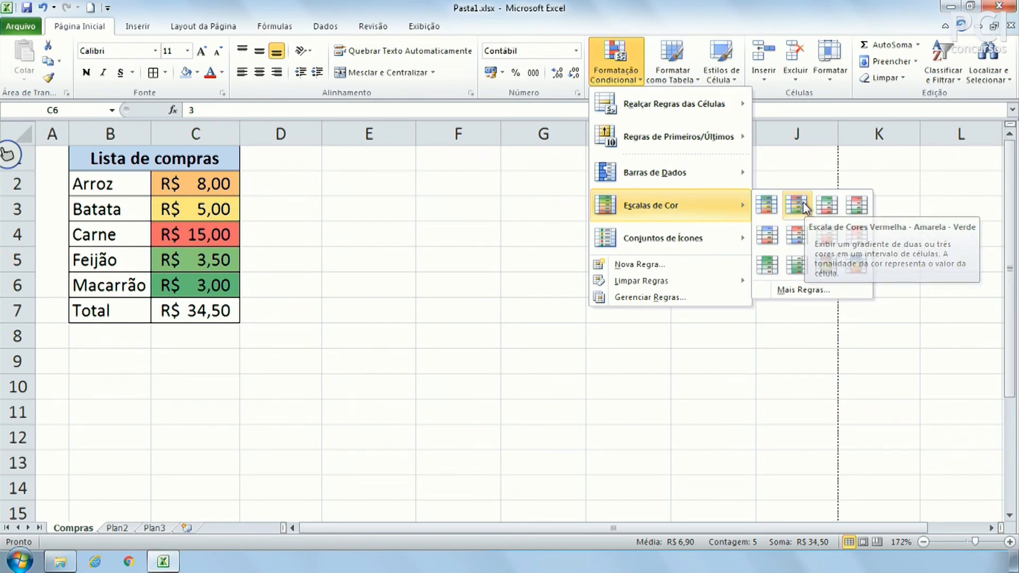
pyautogui.click(803, 203)
pyautogui.click(340, 266)
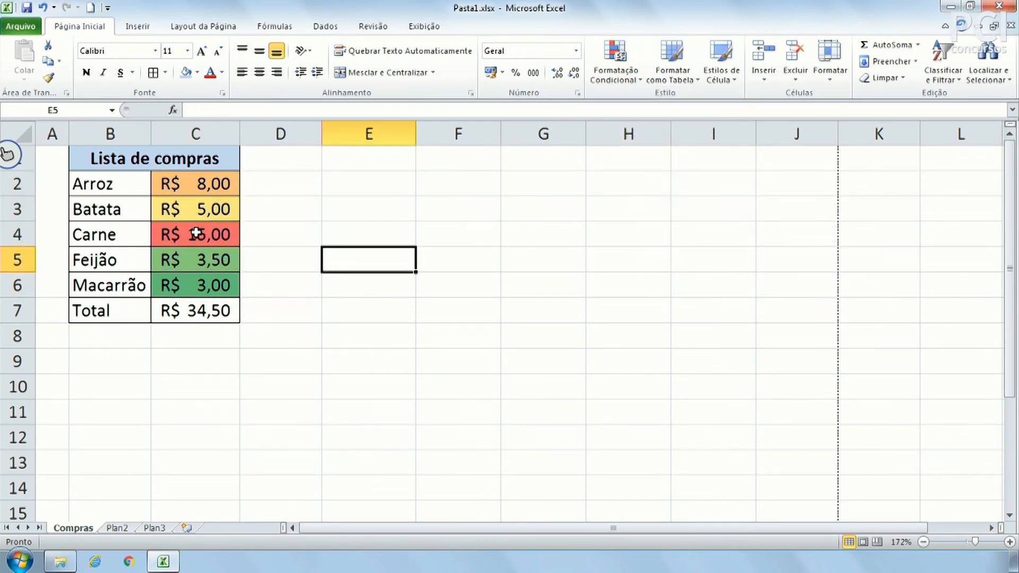
# Check how the reversed colour scale marks the highest price, Carne, and the lowest, Macarrão, within C2:C6.
pyautogui.click(214, 235)
pyautogui.click(294, 236)
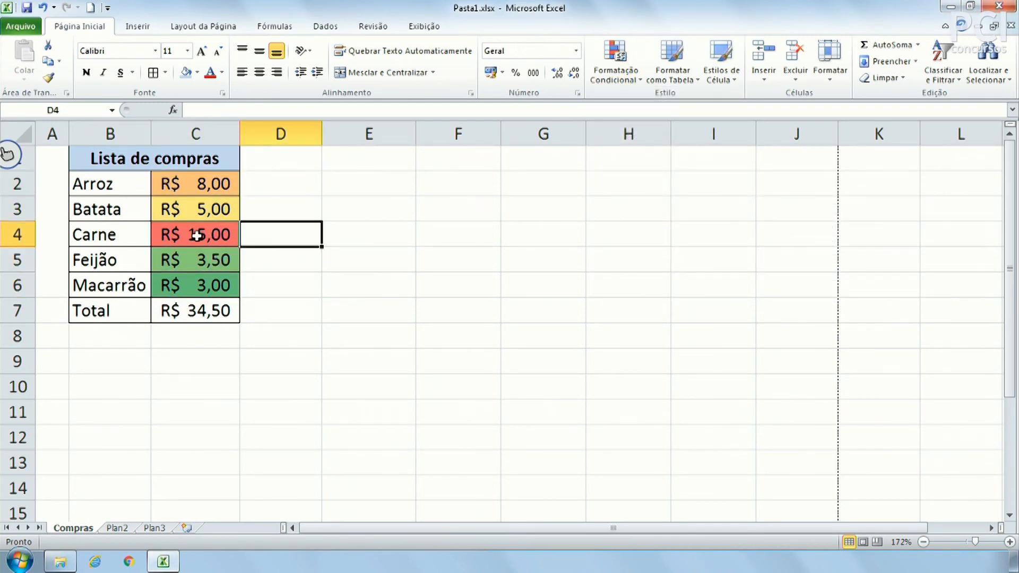
pyautogui.click(196, 236)
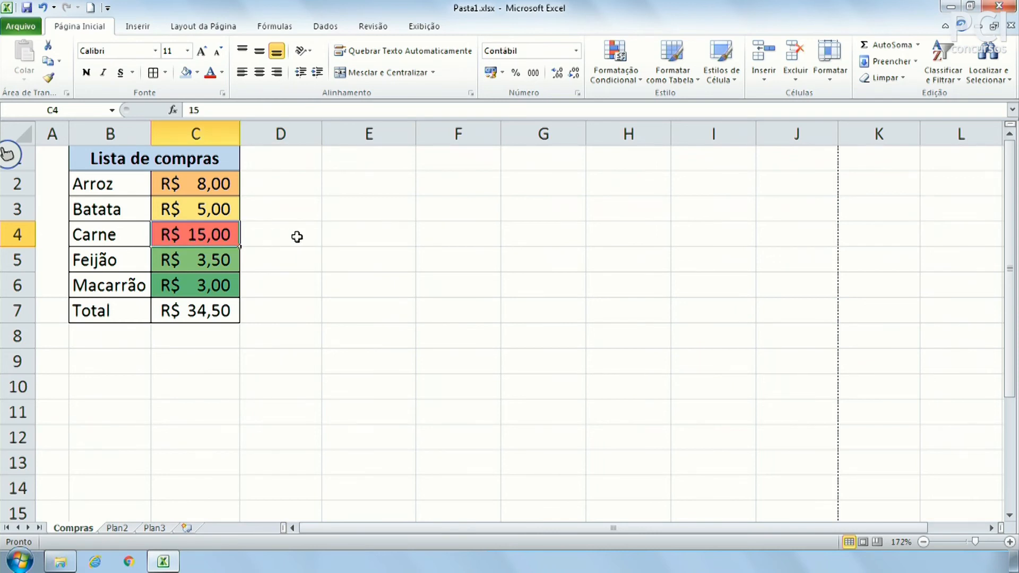
pyautogui.click(183, 293)
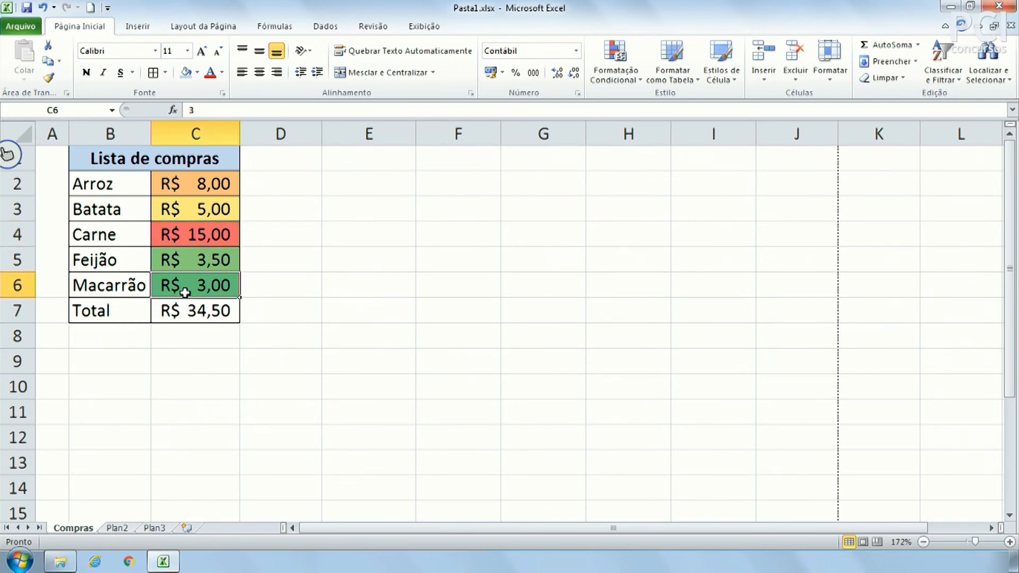
pyautogui.click(393, 297)
pyautogui.moveTo(192, 185); pyautogui.dragTo(184, 296)
pyautogui.click(730, 216)
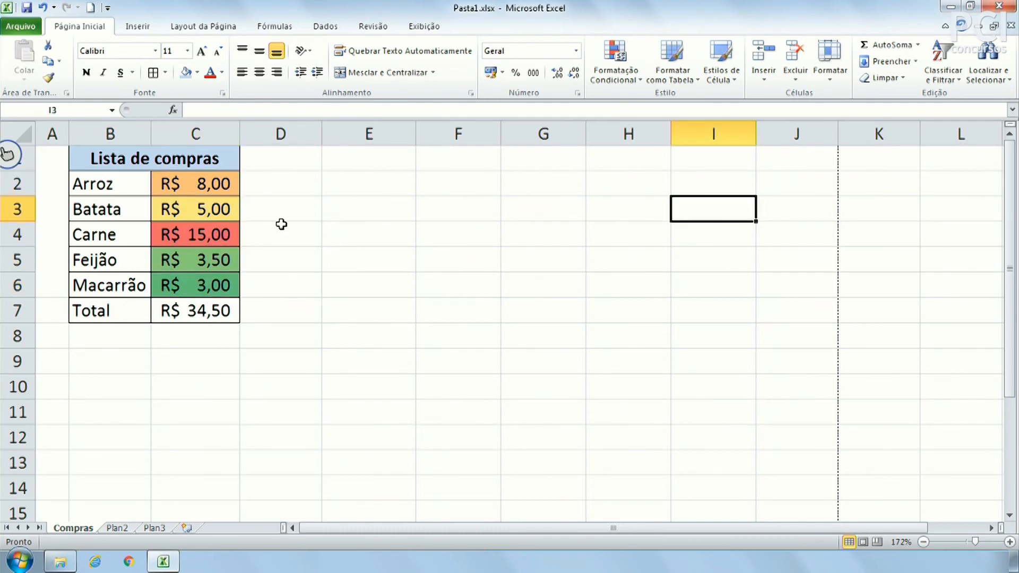
pyautogui.click(363, 261)
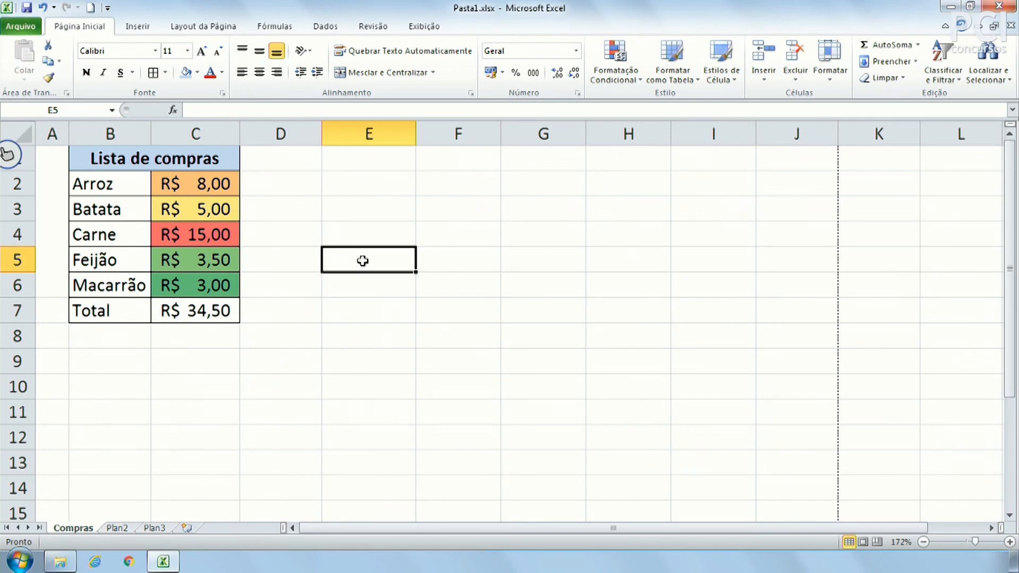
pyautogui.click(312, 212)
pyautogui.moveTo(208, 184); pyautogui.dragTo(201, 294)
pyautogui.click(349, 271)
pyautogui.click(281, 237)
# Set the price of Carne in C4 to 7.
pyautogui.click(222, 239)
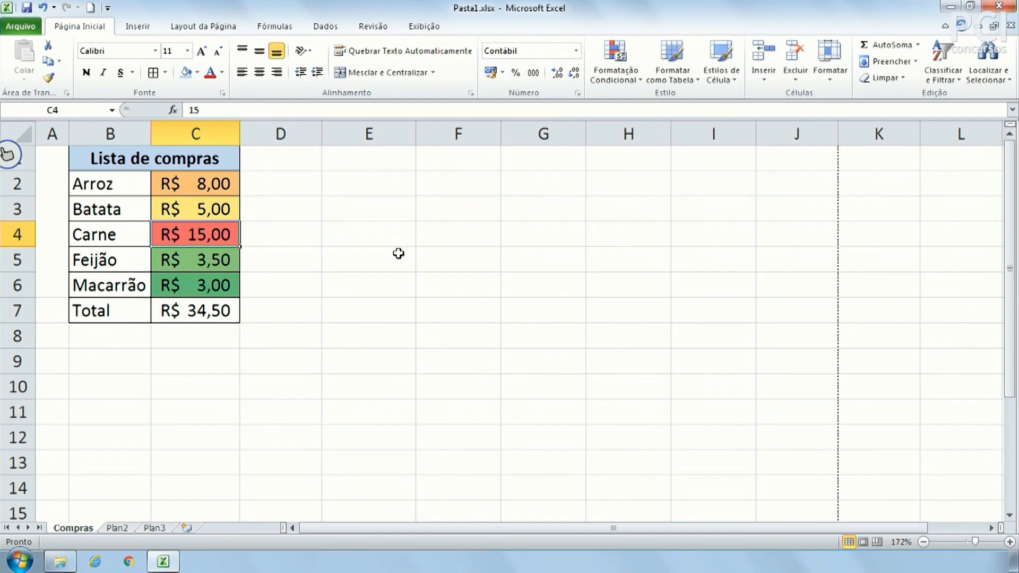
pyautogui.write('7')
pyautogui.press('Return')
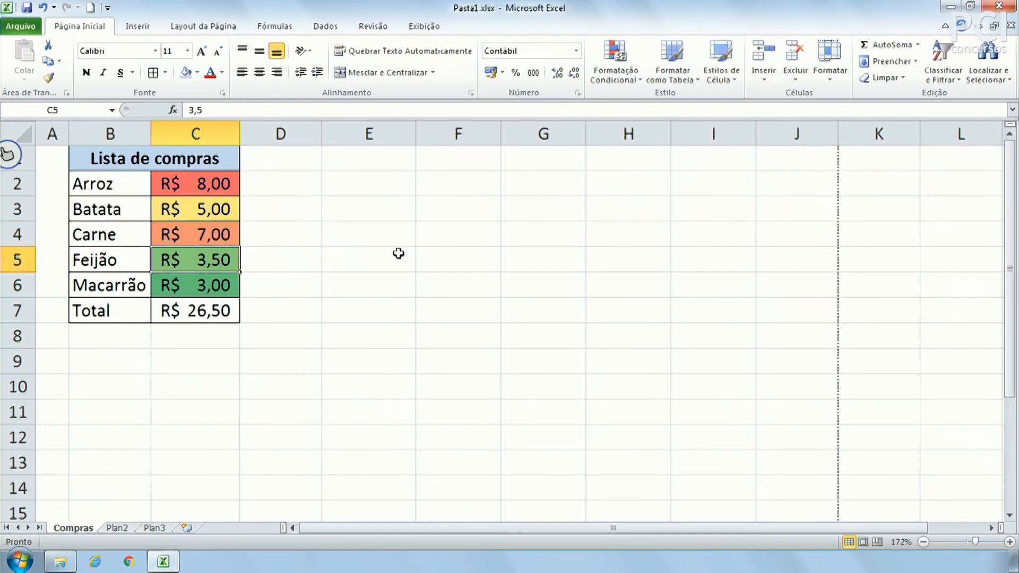
# Compare the colour-scale shading of the Carne price in C4 with the Arroz price in C2.
pyautogui.click(398, 253)
pyautogui.click(186, 233)
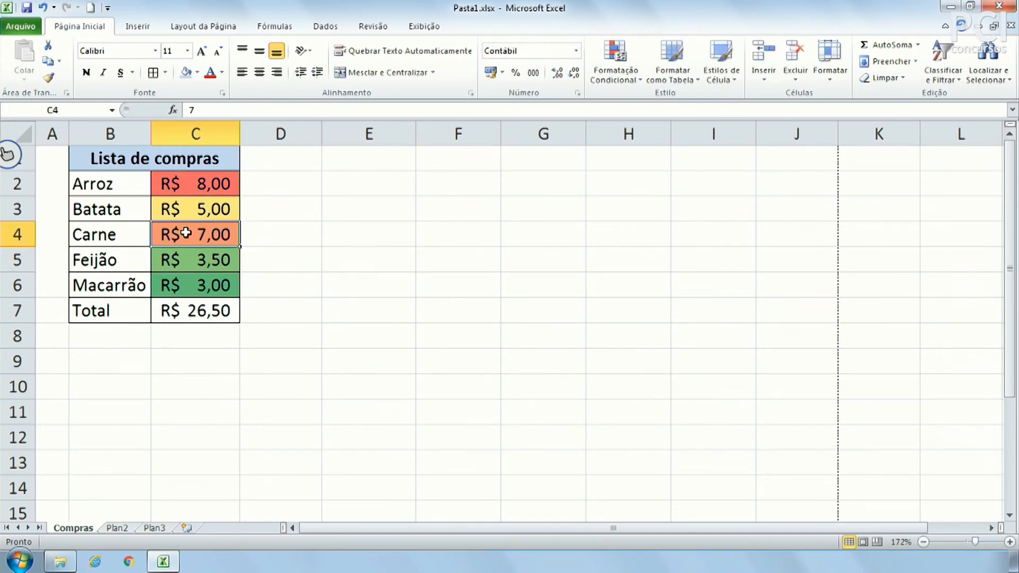
pyautogui.click(218, 191)
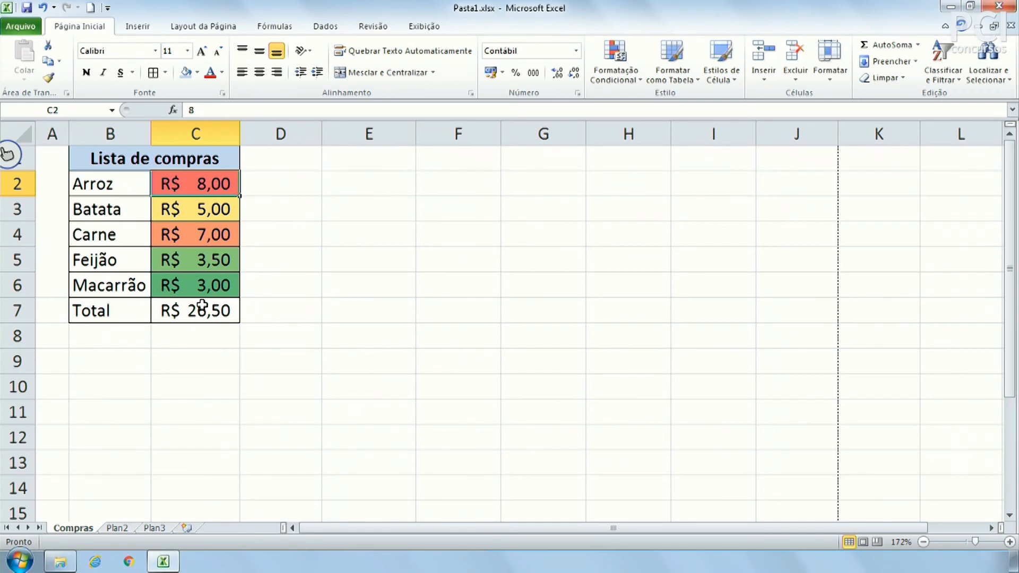
# Apply the coloured three-arrow directional icon set to the prices in C2:C6.
pyautogui.moveTo(205, 279); pyautogui.dragTo(220, 184)
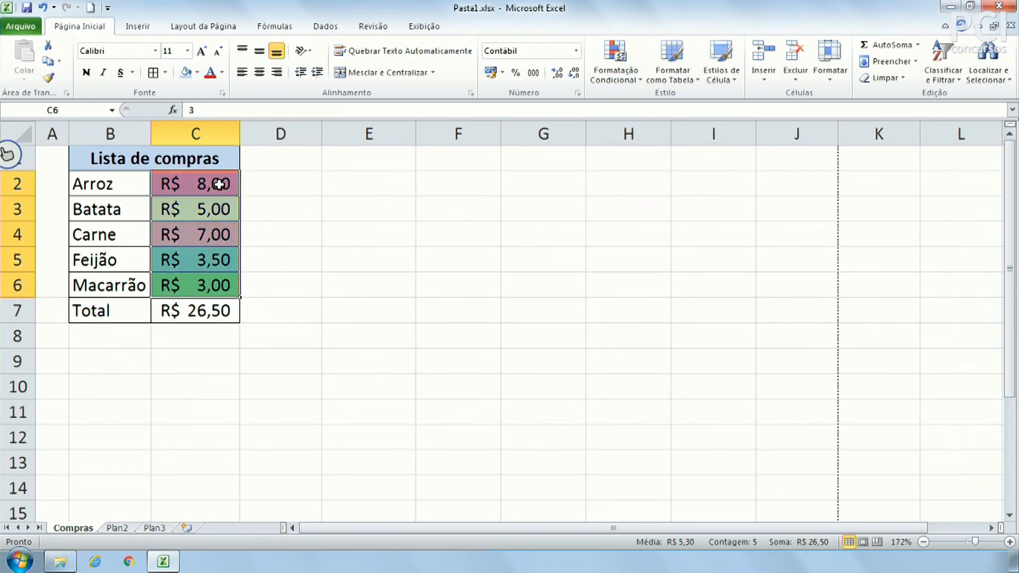
pyautogui.click(620, 63)
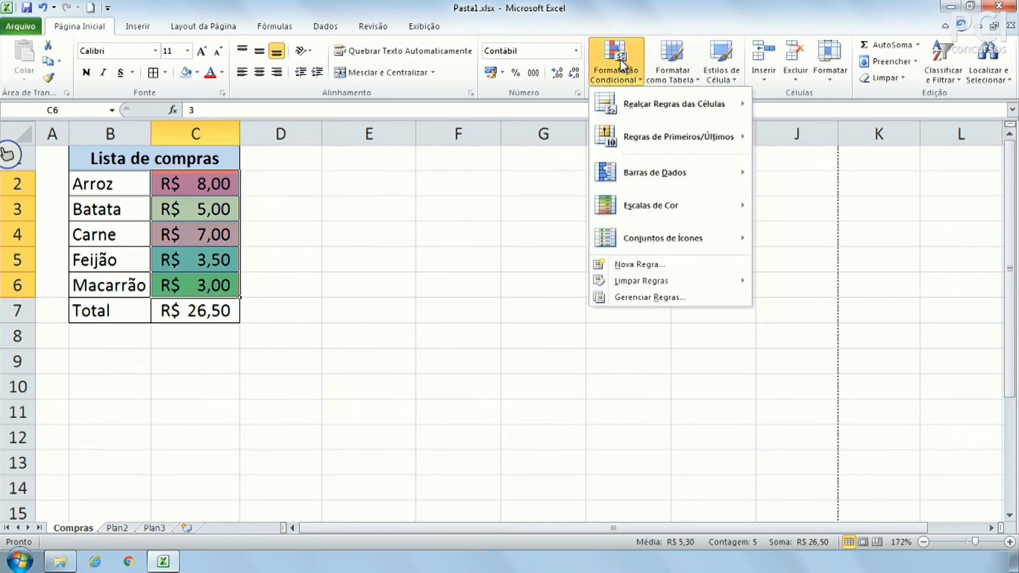
pyautogui.moveTo(666, 207)
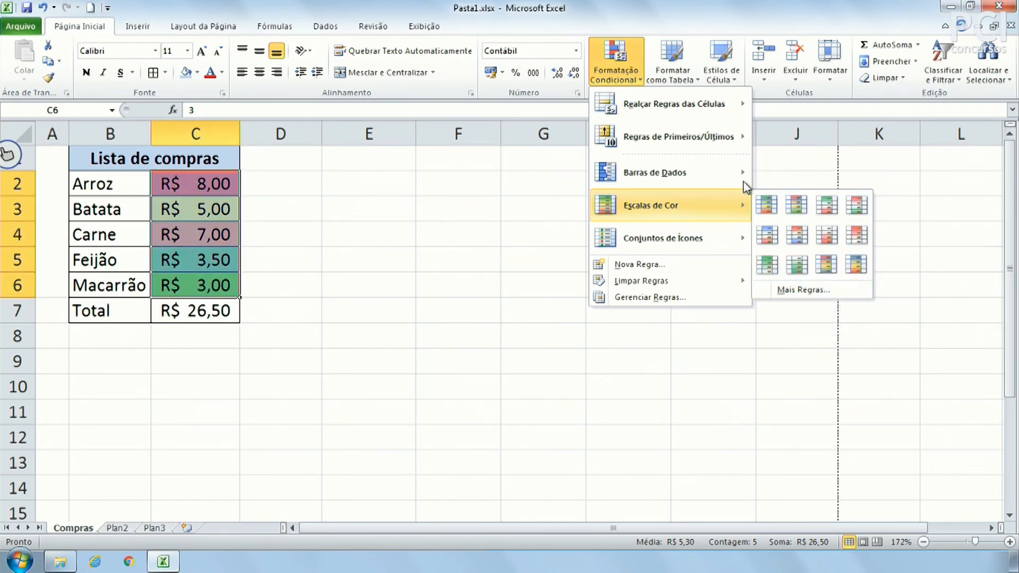
pyautogui.moveTo(687, 243)
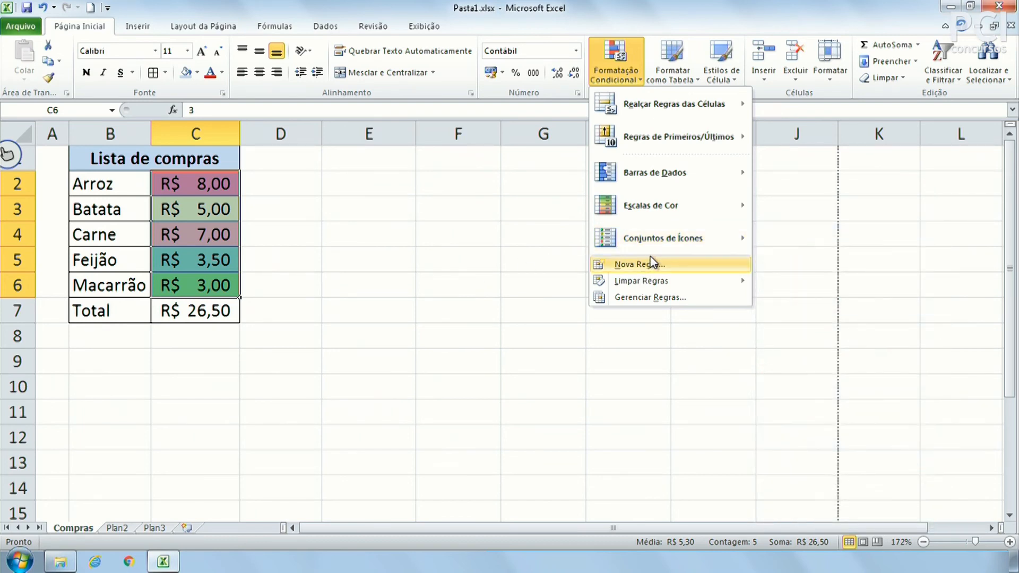
pyautogui.click(784, 243)
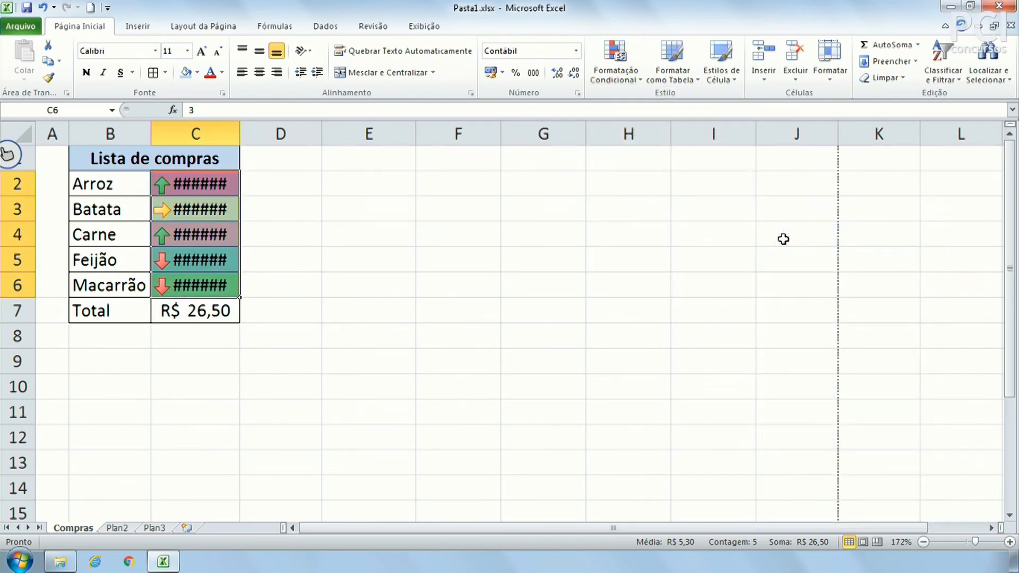
pyautogui.click(583, 234)
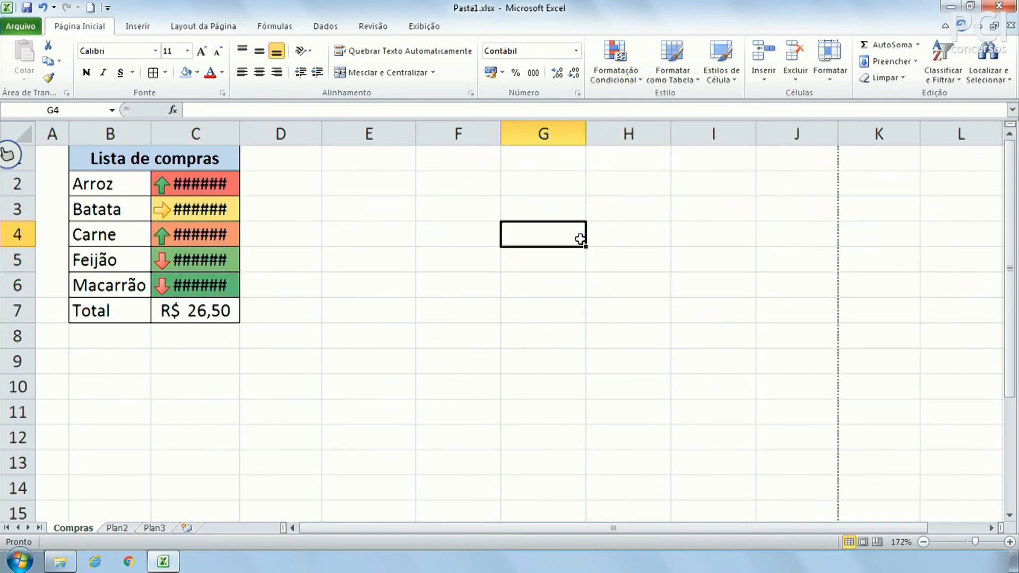
# Try autofitting column C to its contents, and undo both the column resizing and the arrow icon set.
pyautogui.doubleClick(235, 138)
pyautogui.click(429, 377)
pyautogui.hotkey('ctrl', 'z')
pyautogui.hotkey('ctrl', 'z')
pyautogui.click(355, 301)
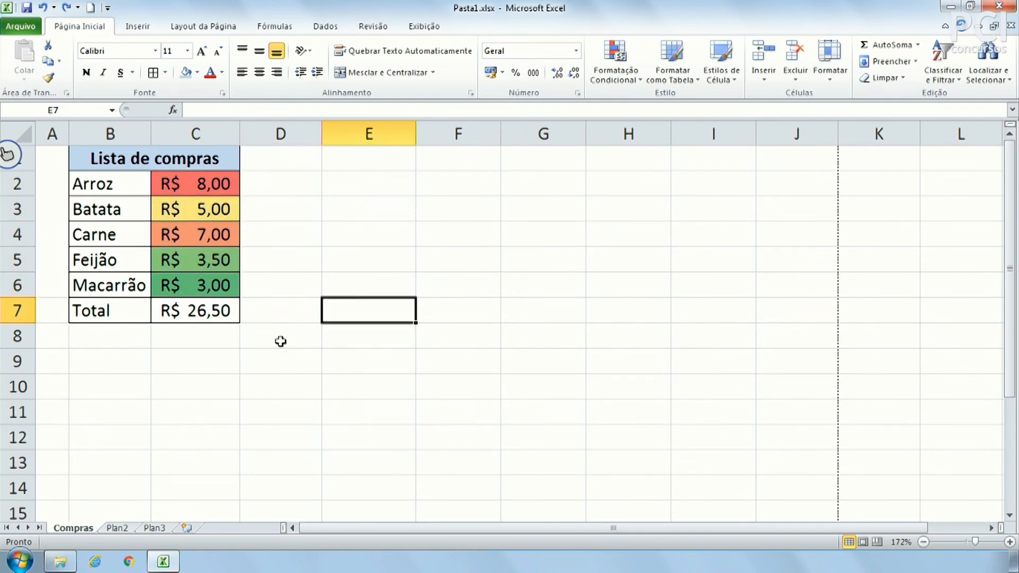
pyautogui.click(279, 342)
pyautogui.click(150, 357)
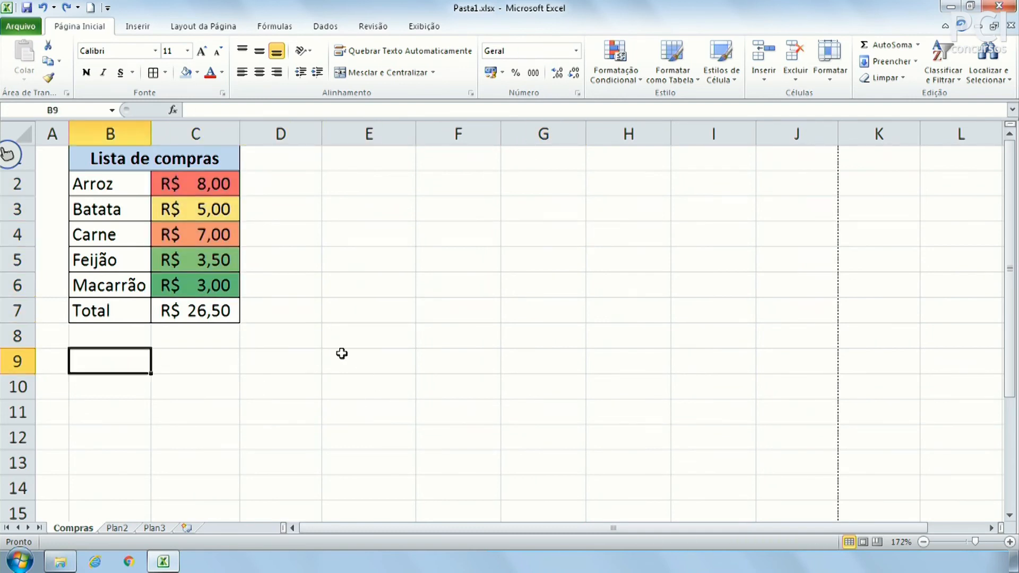
pyautogui.moveTo(100, 184); pyautogui.dragTo(185, 277)
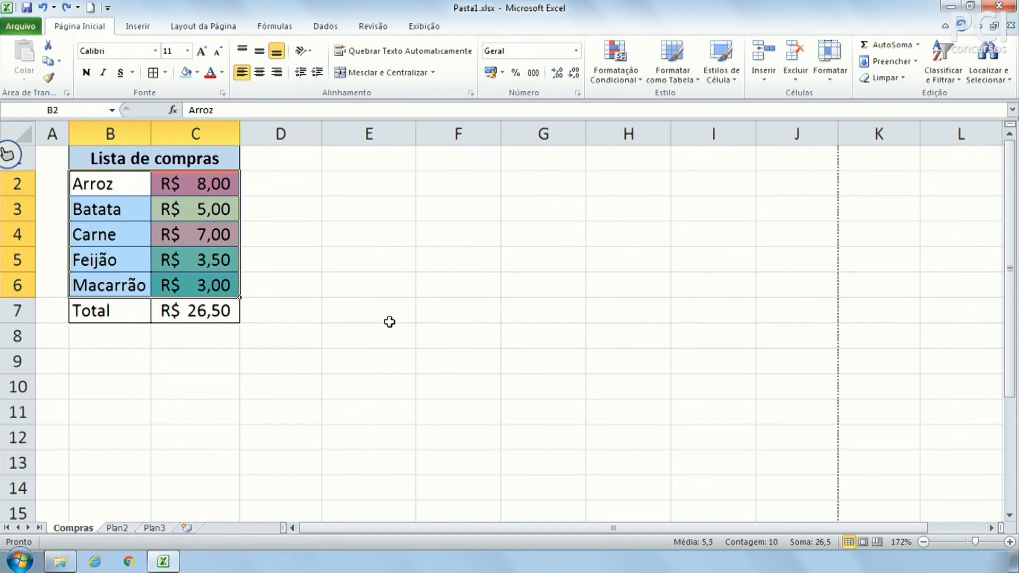
pyautogui.click(359, 317)
# Add a Dinheiro entry below the list, with the label in B9 and the value 25 in C9.
pyautogui.click(108, 362)
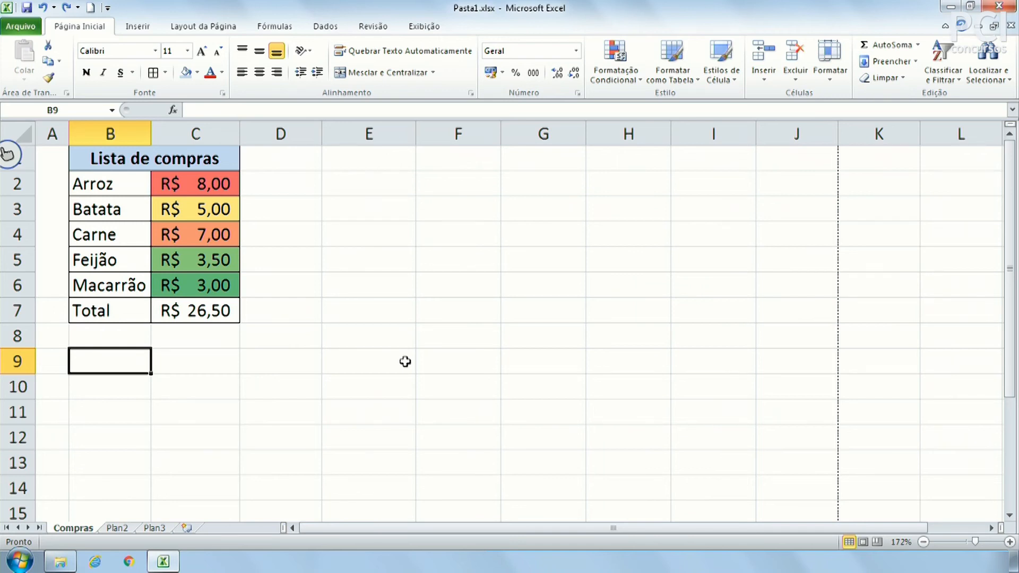
pyautogui.write('dINHE')
pyautogui.press('BackSpace')
pyautogui.press('BackSpace')
pyautogui.press('BackSpace')
pyautogui.press('BackSpace')
pyautogui.press('BackSpace')
pyautogui.write('Dinh')
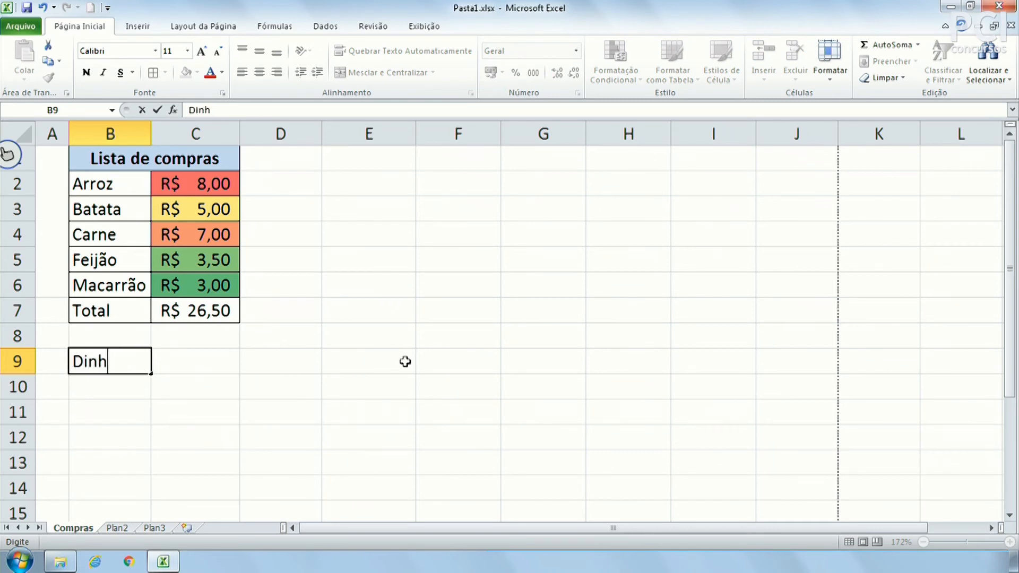
pyautogui.write('eiro')
pyautogui.press('Tab')
pyautogui.write('25')
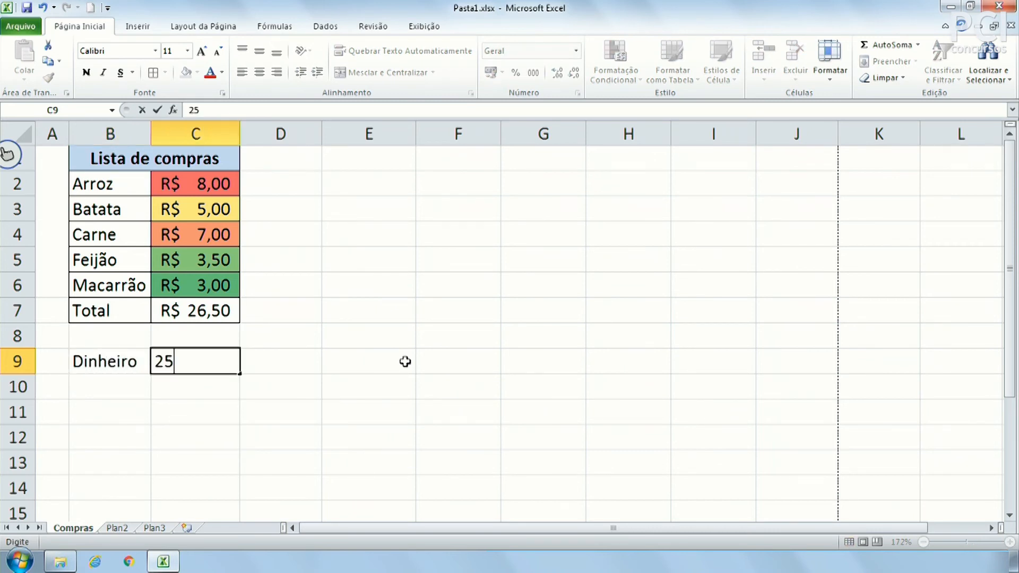
pyautogui.press('Return')
# Check how the colour scale treats the Dinheiro value in C9 compared with the product prices.
pyautogui.click(369, 371)
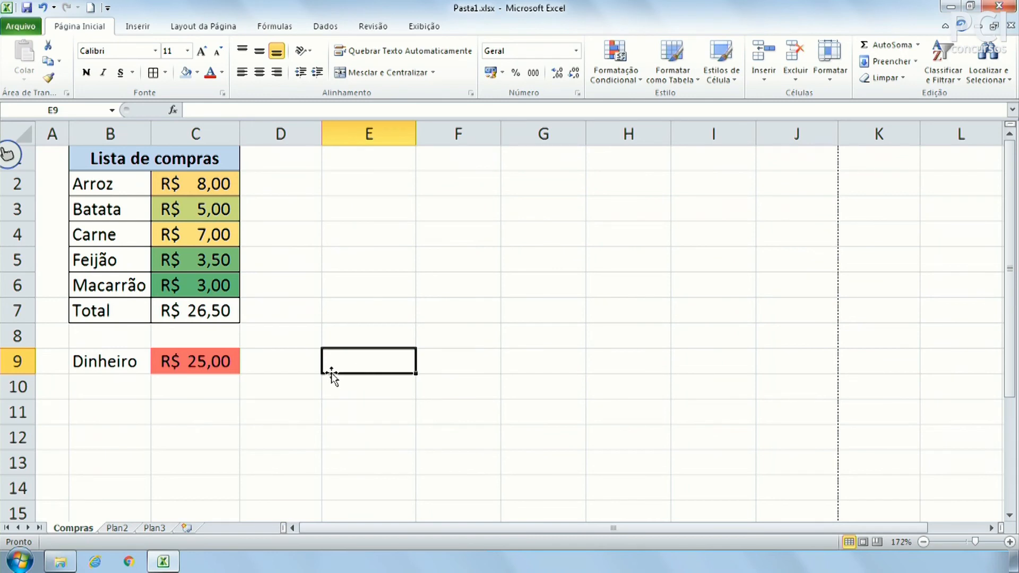
pyautogui.click(203, 361)
pyautogui.click(305, 344)
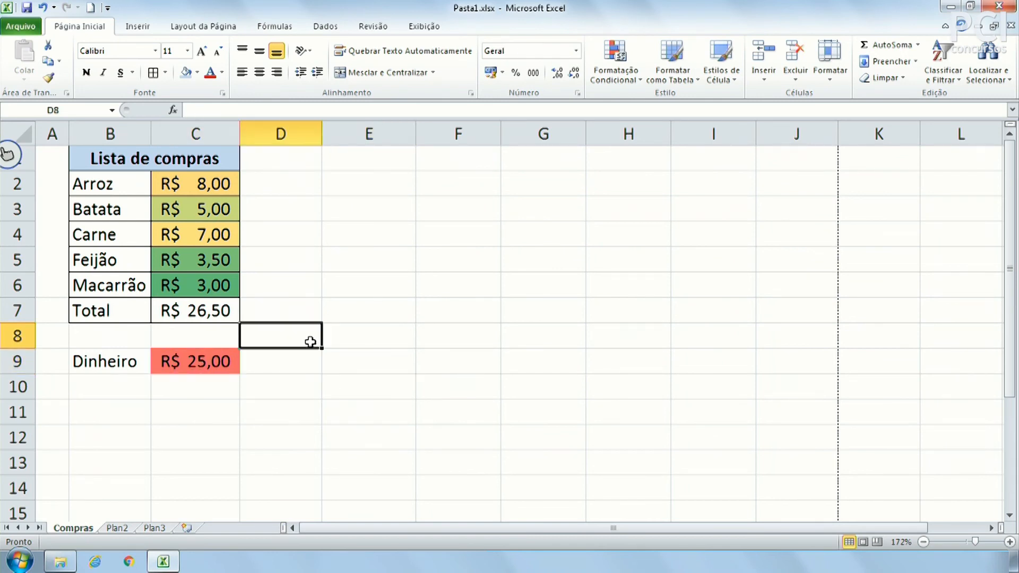
pyautogui.click(229, 359)
pyautogui.click(315, 294)
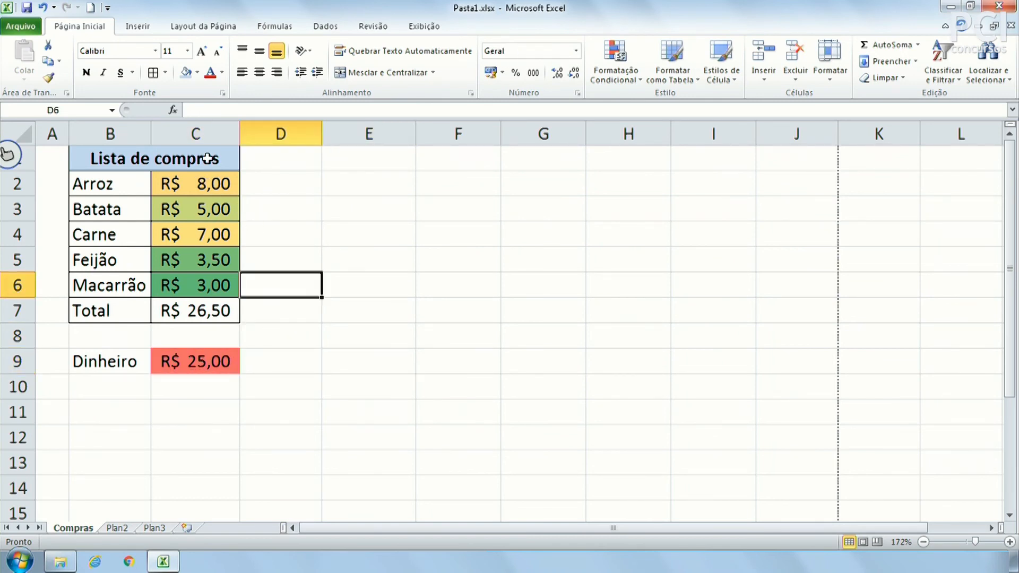
# Clear the conditional formatting rules from the entire worksheet.
pyautogui.moveTo(208, 147); pyautogui.dragTo(196, 415)
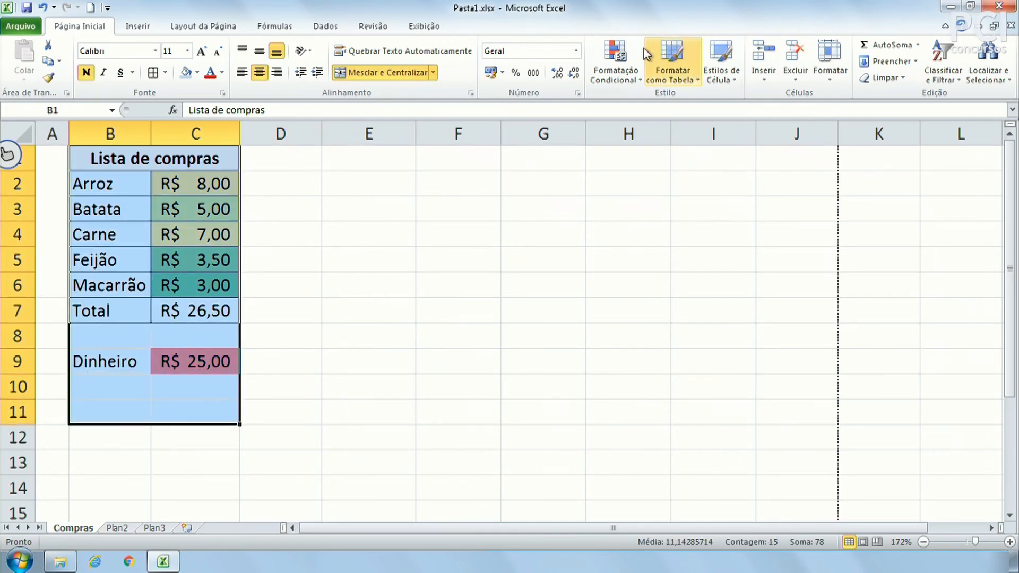
pyautogui.click(615, 77)
pyautogui.moveTo(660, 280)
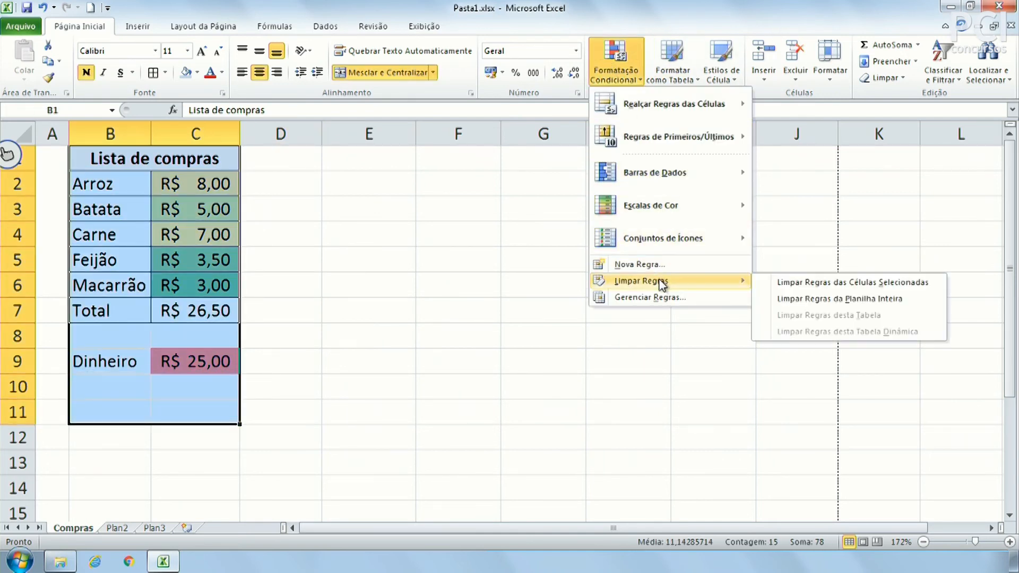
pyautogui.click(855, 301)
# Compare the shopping total in C7 with the available money in C9.
pyautogui.click(205, 310)
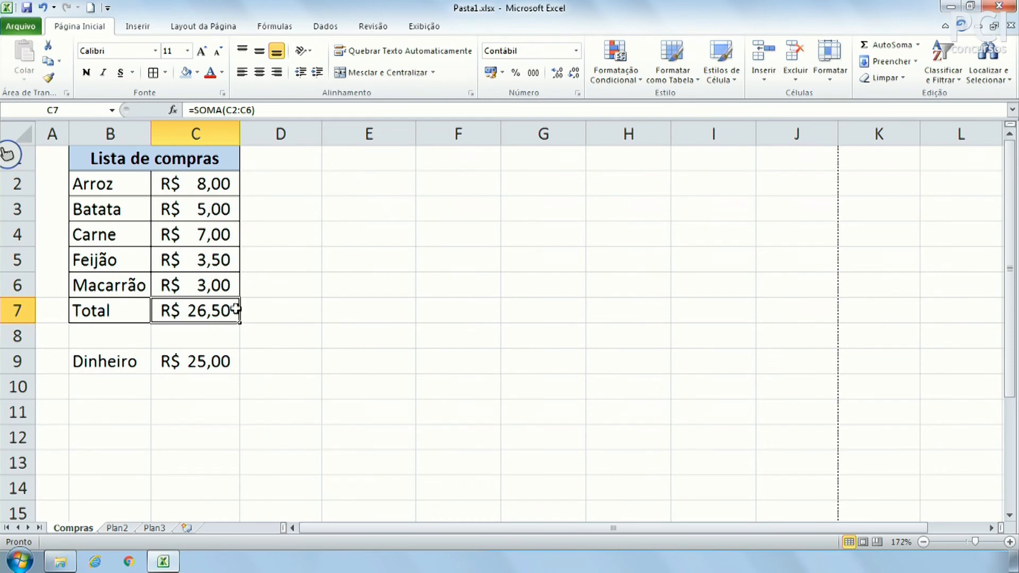
pyautogui.click(338, 333)
pyautogui.click(201, 370)
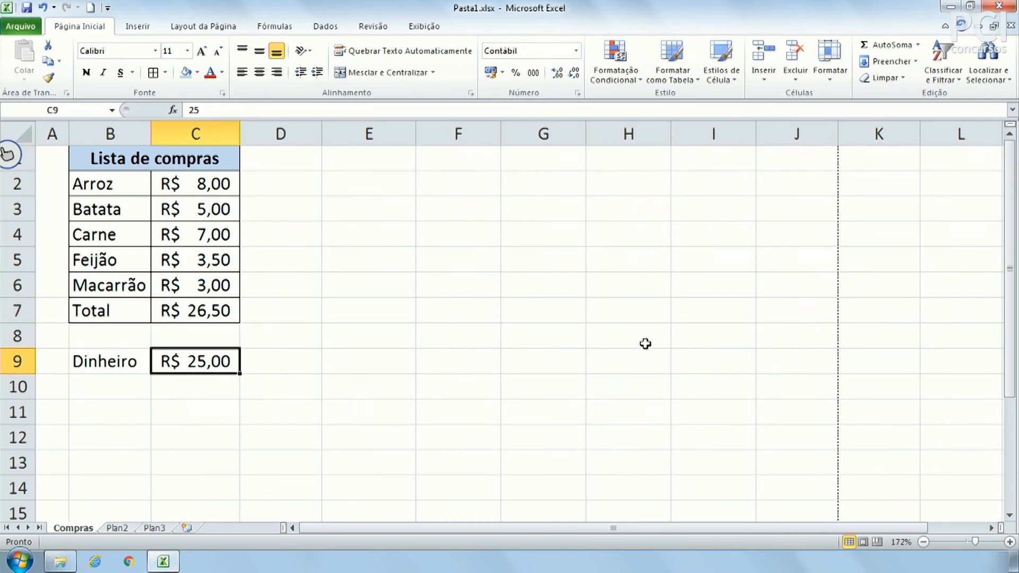
pyautogui.click(210, 310)
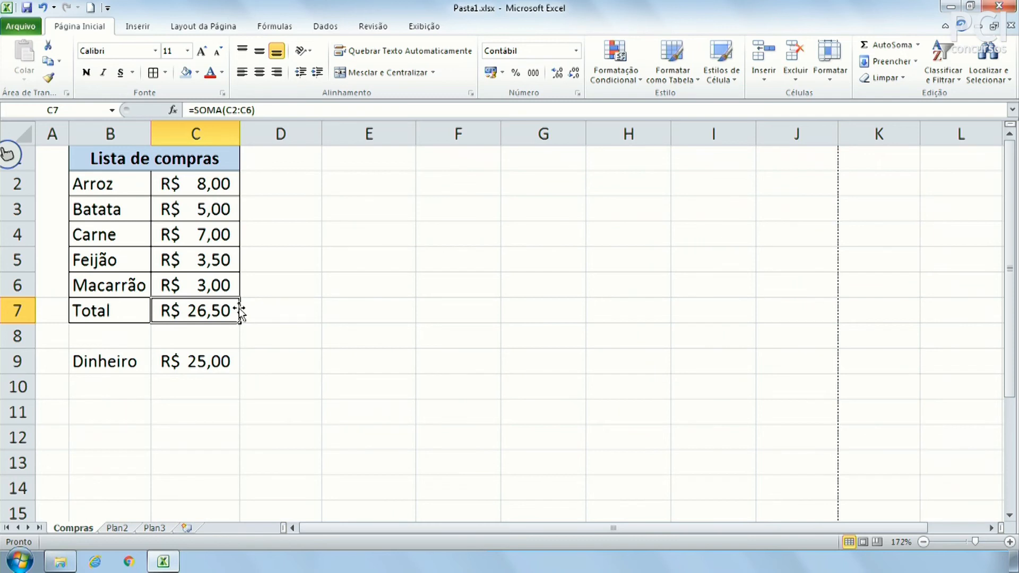
pyautogui.click(214, 361)
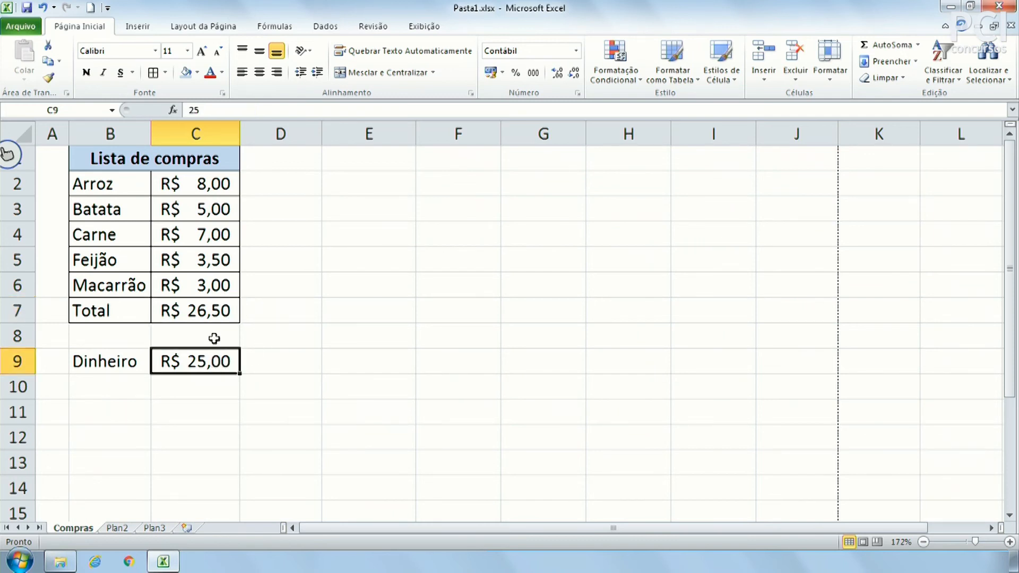
pyautogui.click(217, 312)
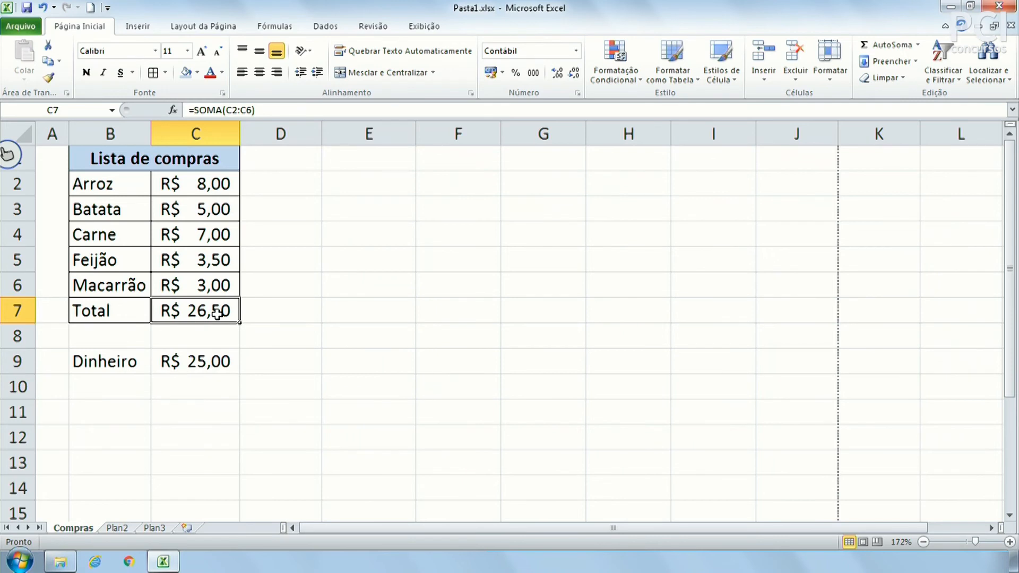
pyautogui.click(276, 332)
pyautogui.click(211, 365)
# Start a new conditional formatting rule for the total in C7, formatting only cells whose value "é maior do que" a reference.
pyautogui.click(213, 316)
pyautogui.click(614, 60)
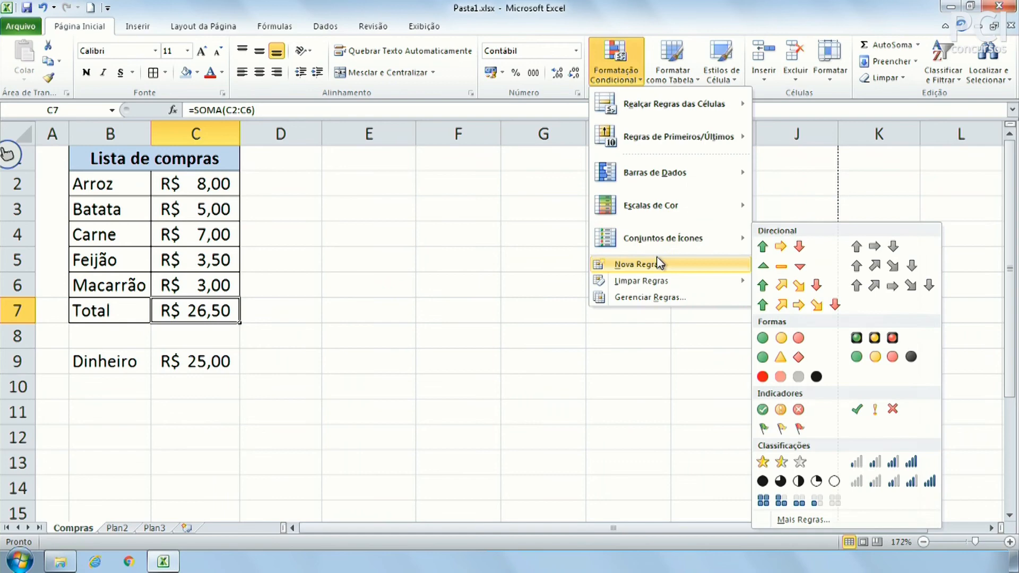
pyautogui.click(659, 263)
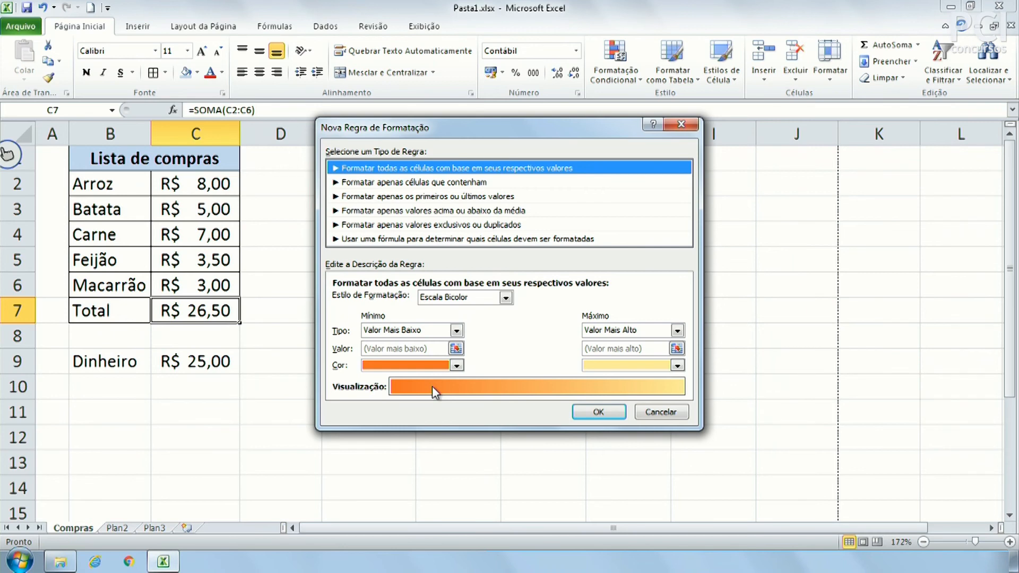
pyautogui.click(412, 182)
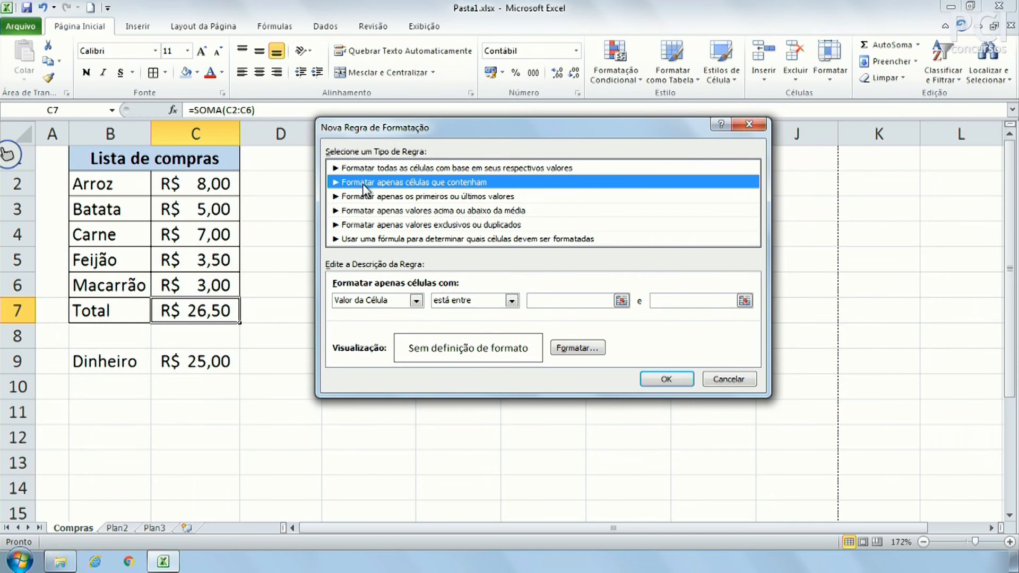
pyautogui.click(400, 301)
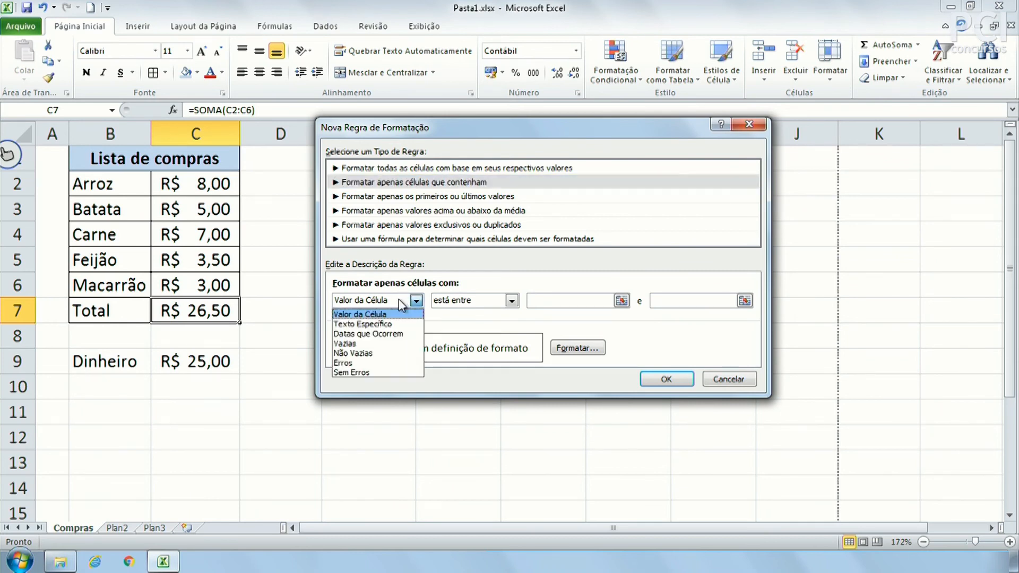
pyautogui.click(401, 304)
pyautogui.click(510, 301)
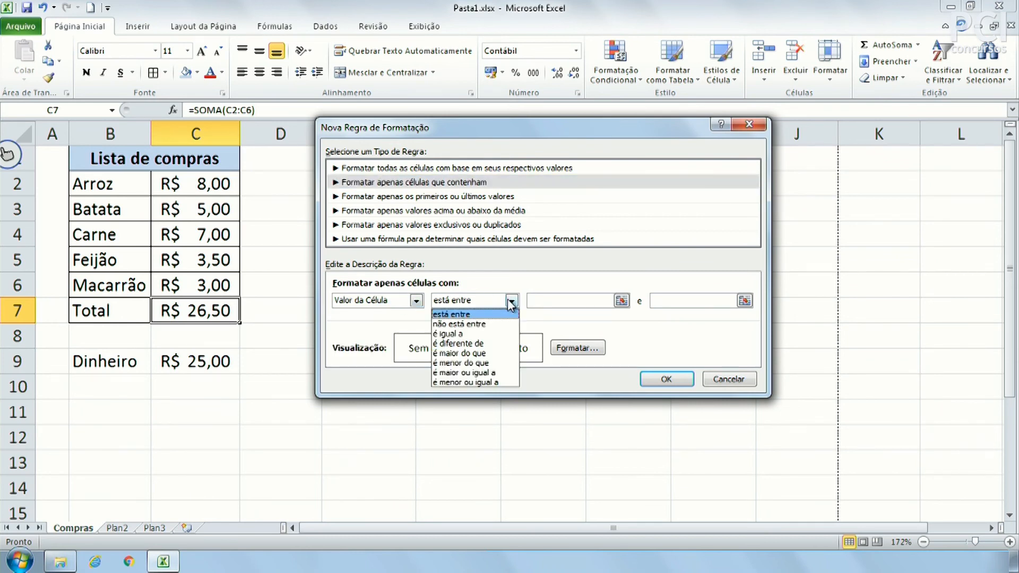
pyautogui.click(514, 353)
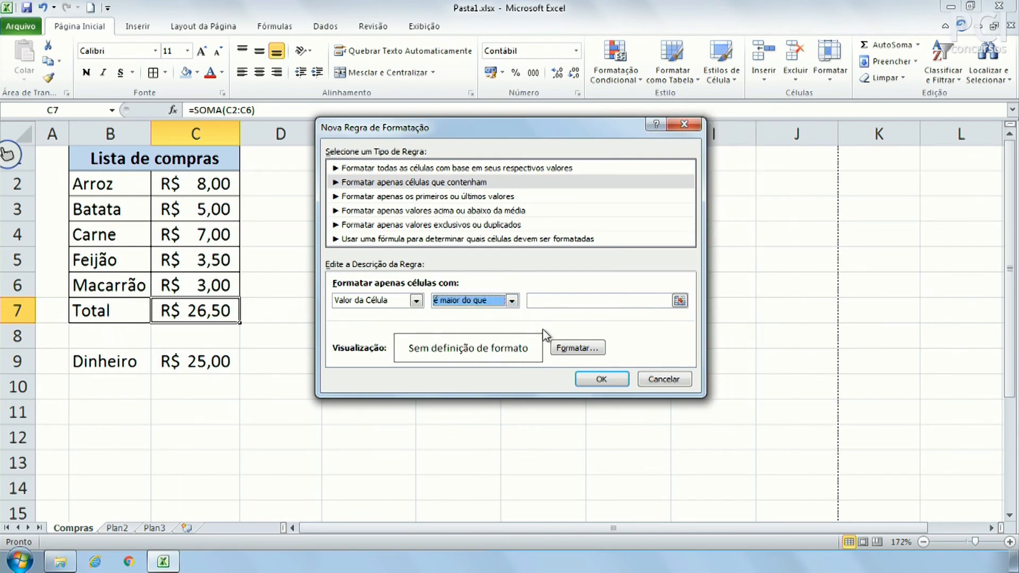
# Set the rule's comparison value to the Dinheiro cell, =$C$9.
pyautogui.click(587, 300)
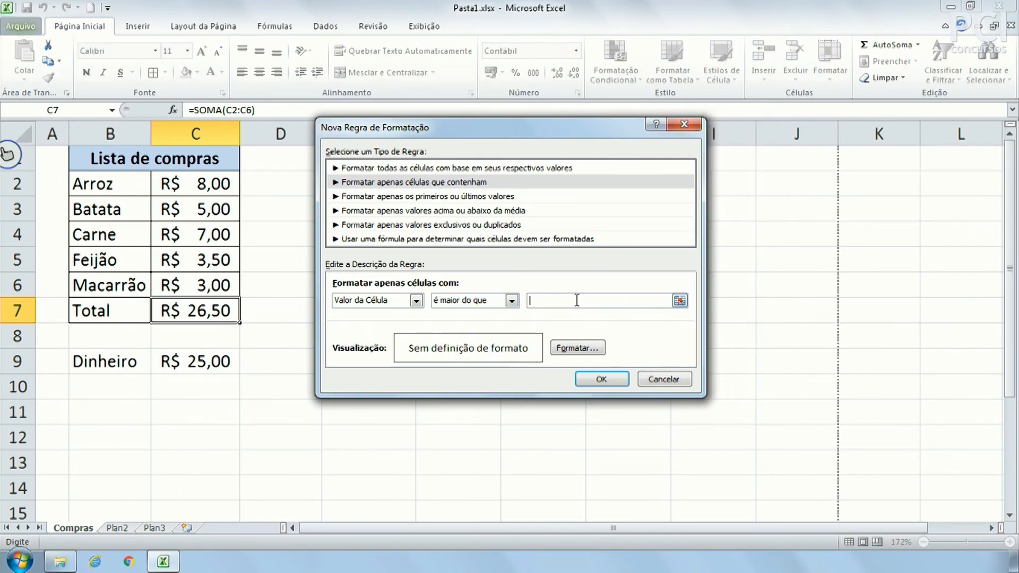
pyautogui.click(680, 300)
pyautogui.click(189, 361)
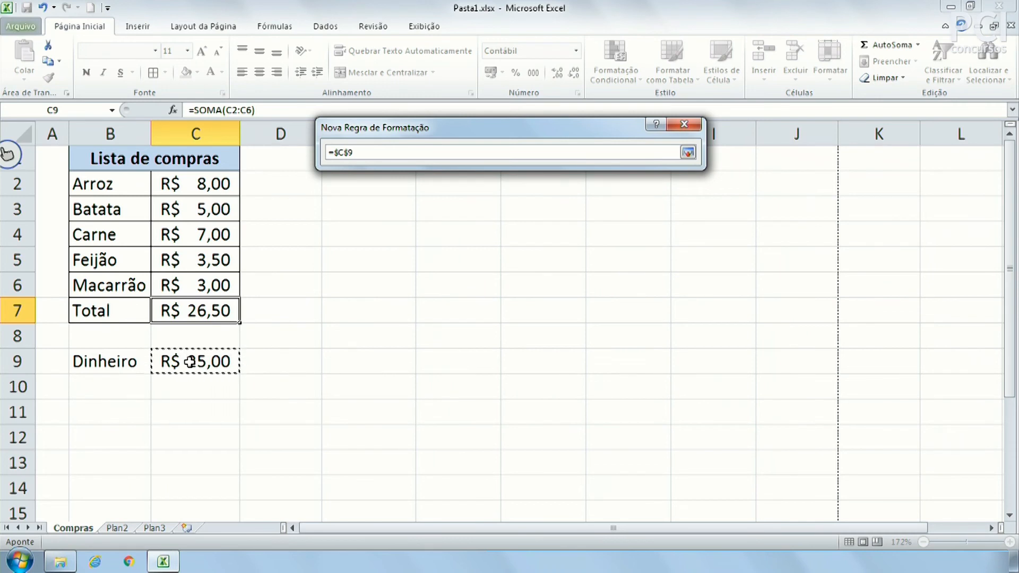
pyautogui.press('Return')
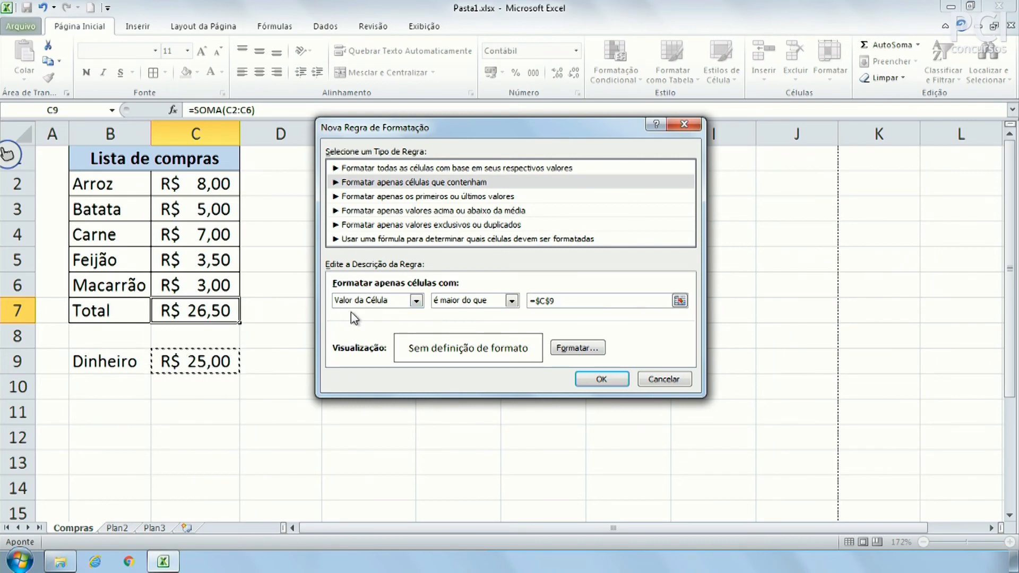
pyautogui.click(198, 310)
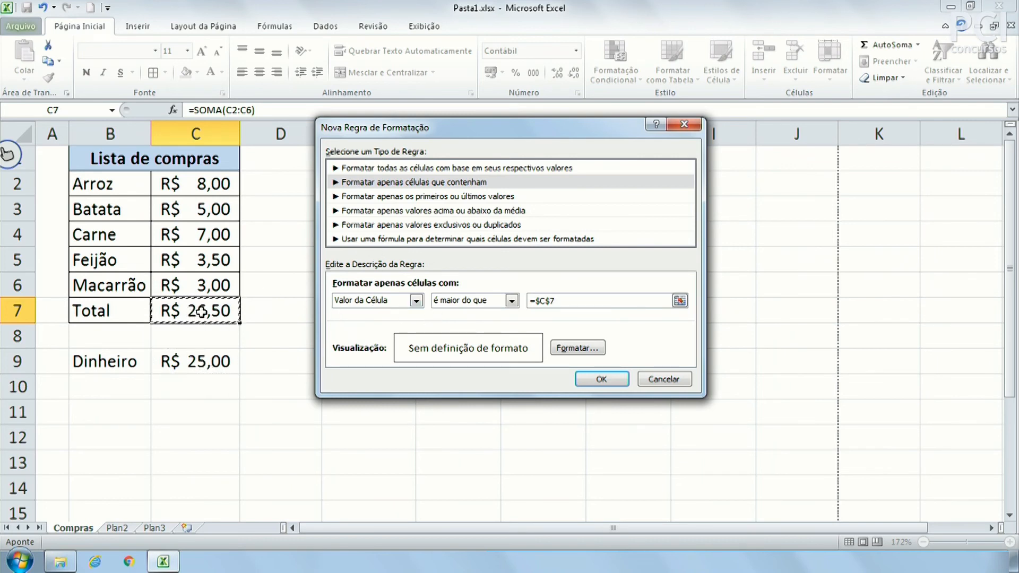
pyautogui.click(210, 360)
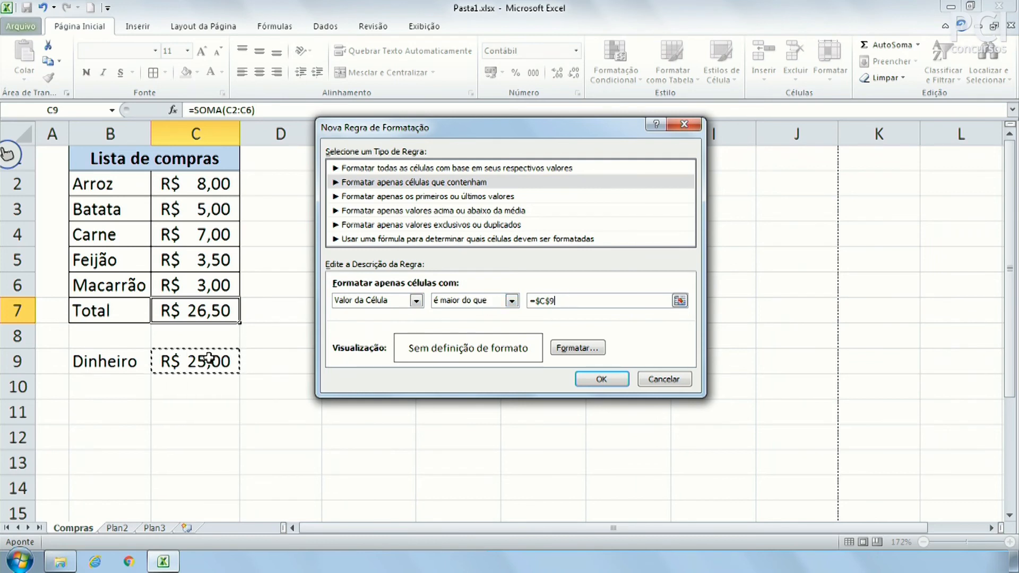
# Give the conditional rule a red, Negrito font format and apply the rule to the total in C7.
pyautogui.click(595, 350)
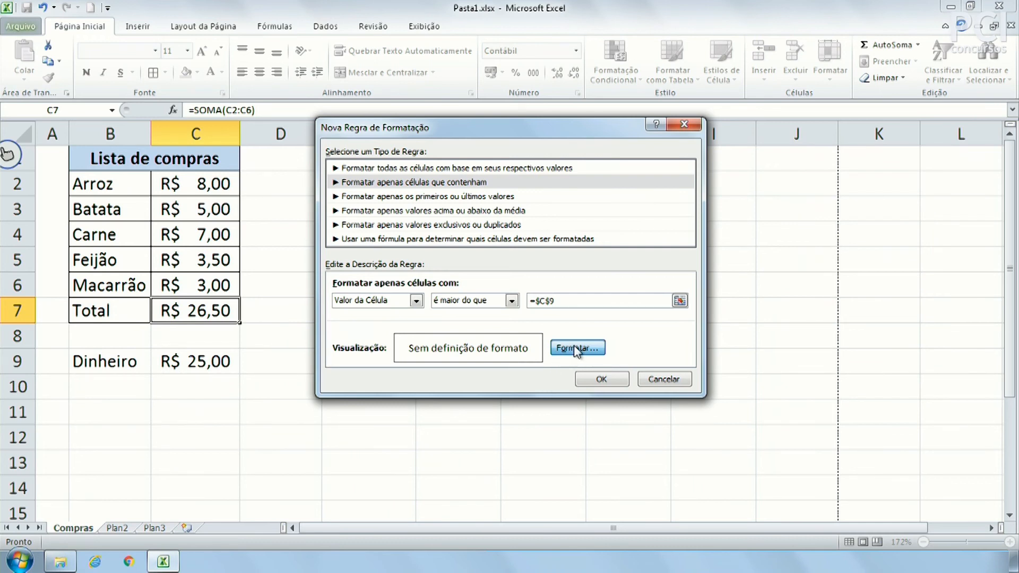
pyautogui.click(556, 353)
pyautogui.click(567, 240)
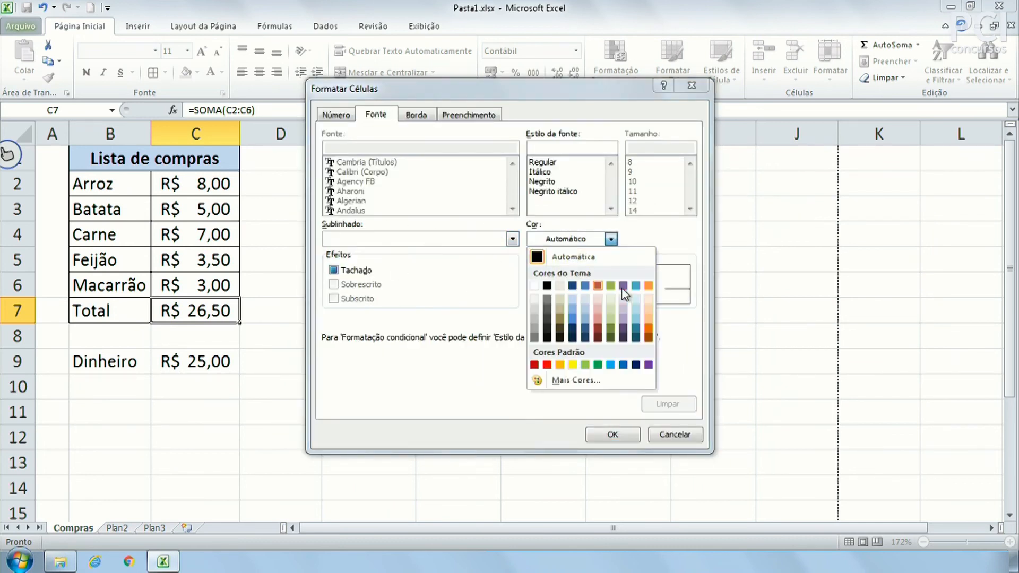
pyautogui.click(547, 365)
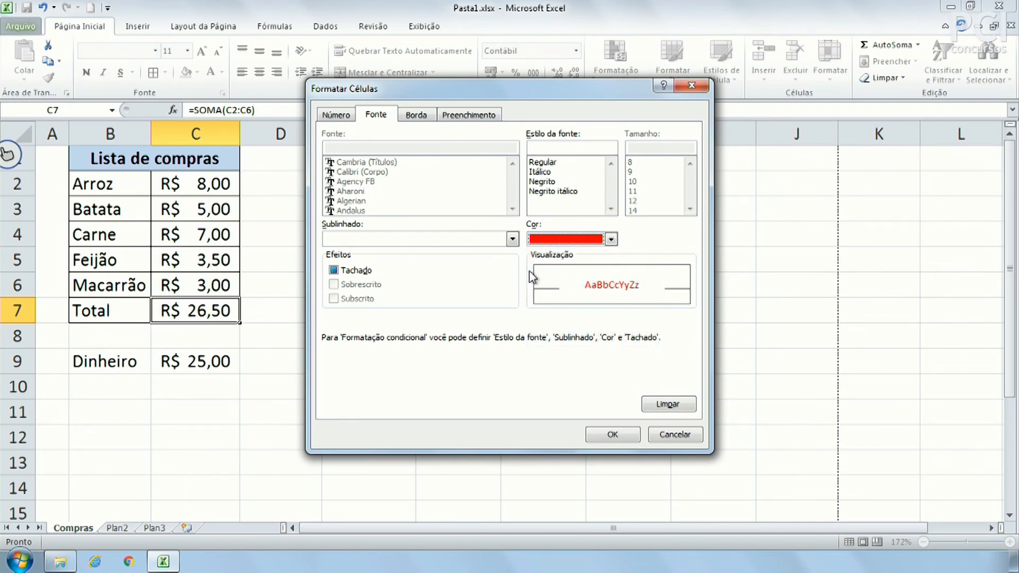
pyautogui.click(541, 182)
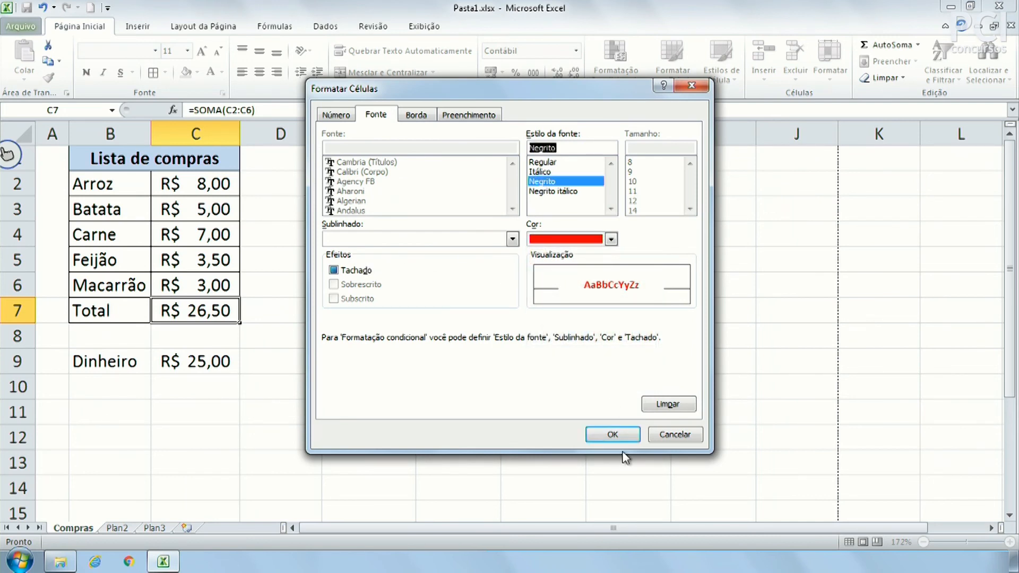
pyautogui.click(611, 434)
pyautogui.click(600, 380)
pyautogui.click(364, 412)
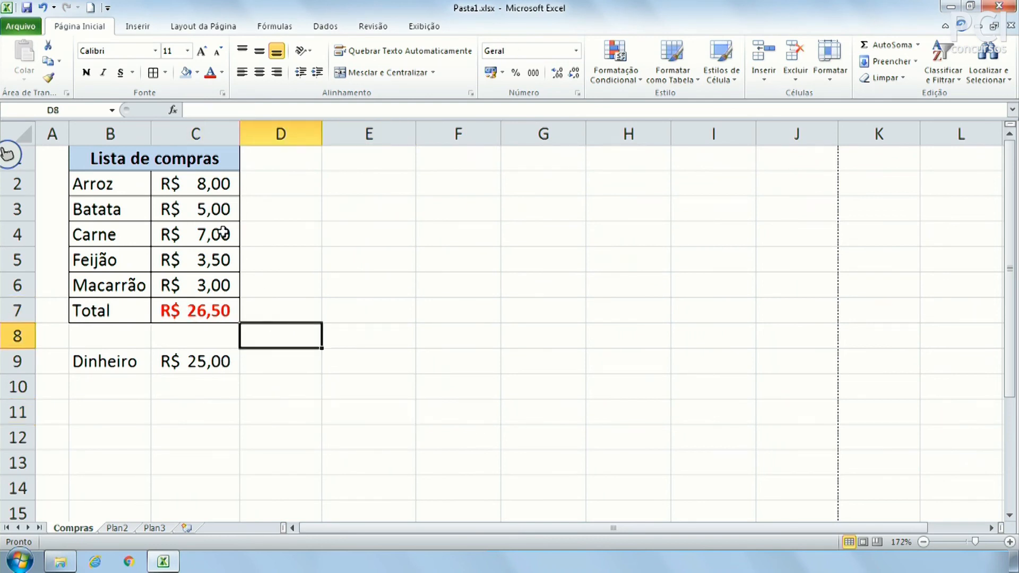
# Set the Batata price in C3 to 3 and check how the total in C7 is formatted.
pyautogui.click(222, 210)
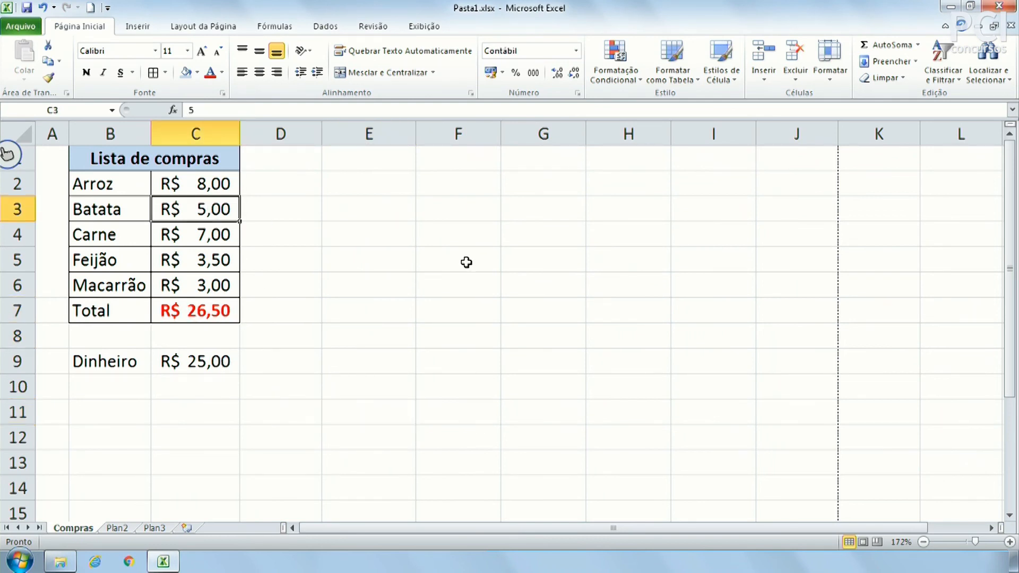
pyautogui.write('3')
pyautogui.press('Return')
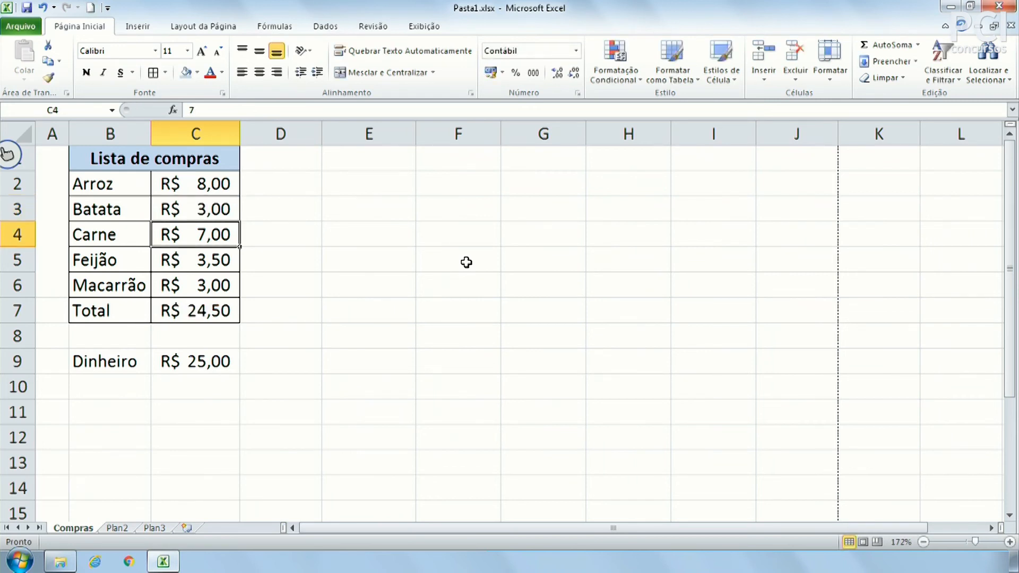
pyautogui.click(197, 314)
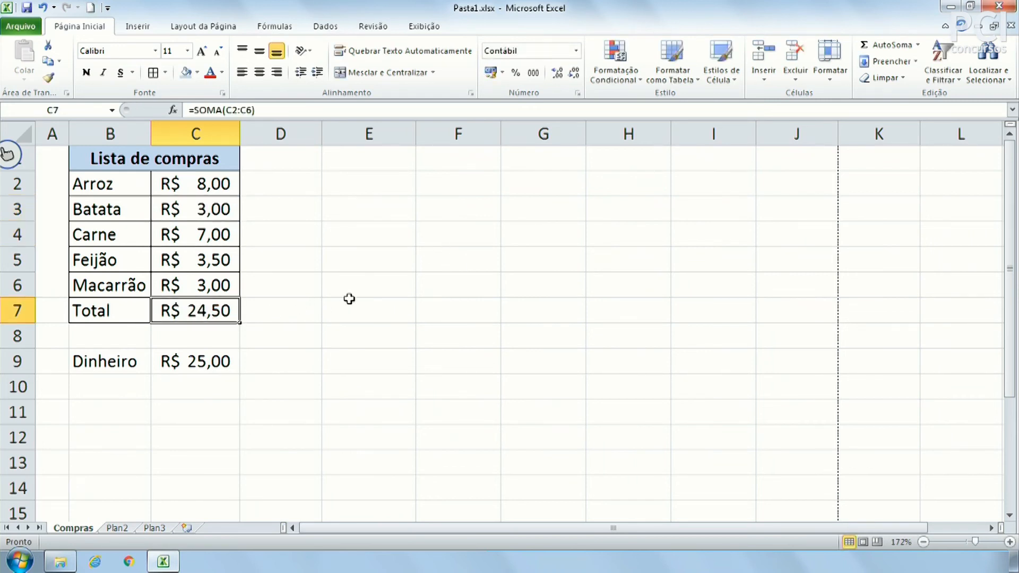
pyautogui.click(349, 298)
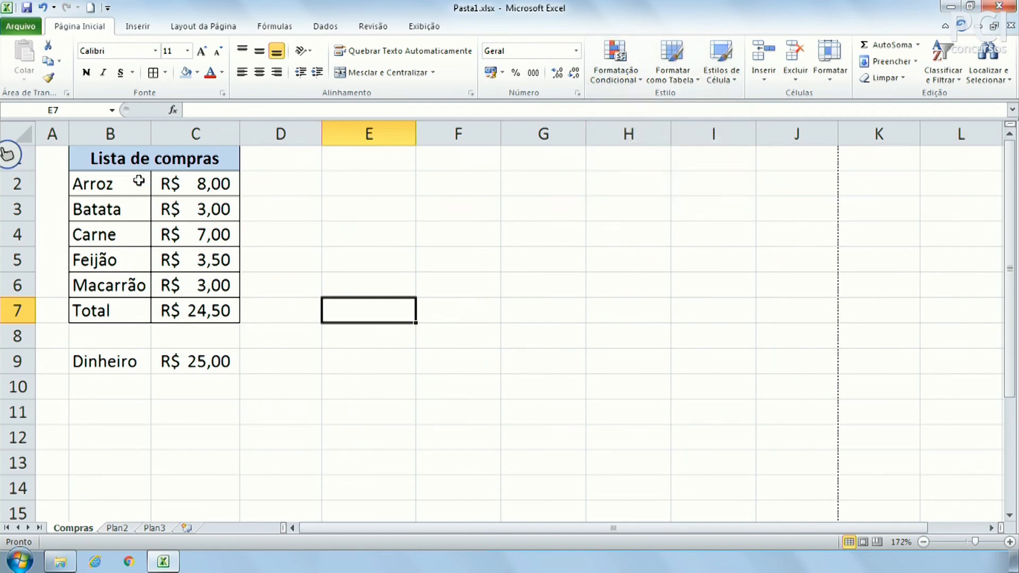
pyautogui.moveTo(93, 159); pyautogui.dragTo(198, 428)
pyautogui.click(317, 421)
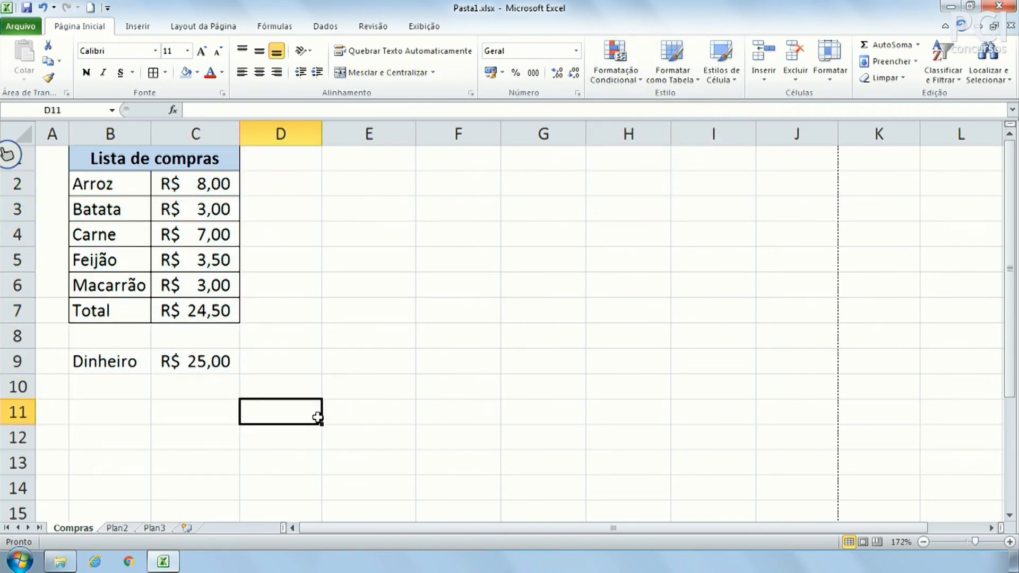
pyautogui.click(511, 278)
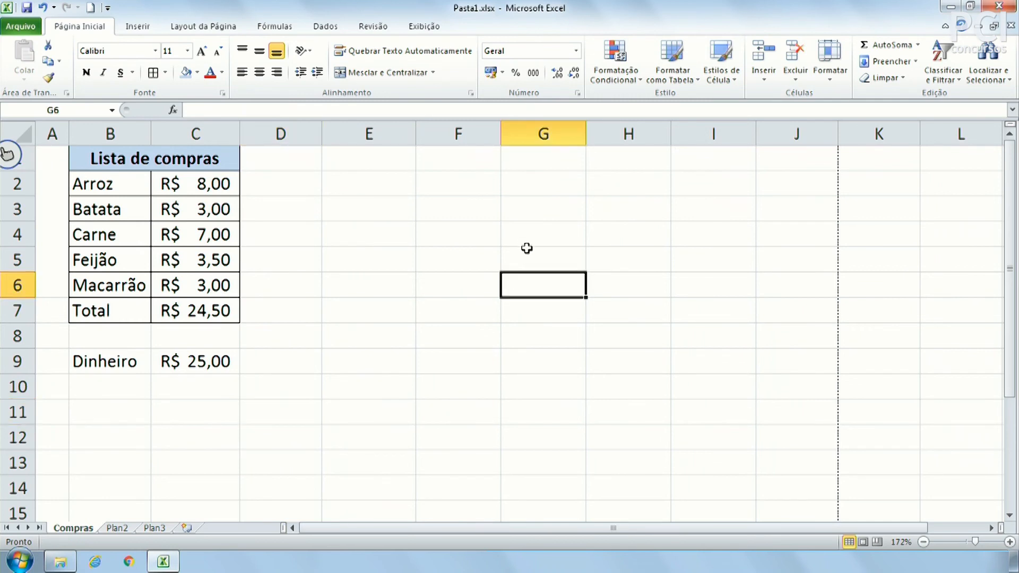
pyautogui.click(281, 319)
# Set the Macarrão price in C6 to 4,2 and check the formatting of the total in C7.
pyautogui.click(209, 287)
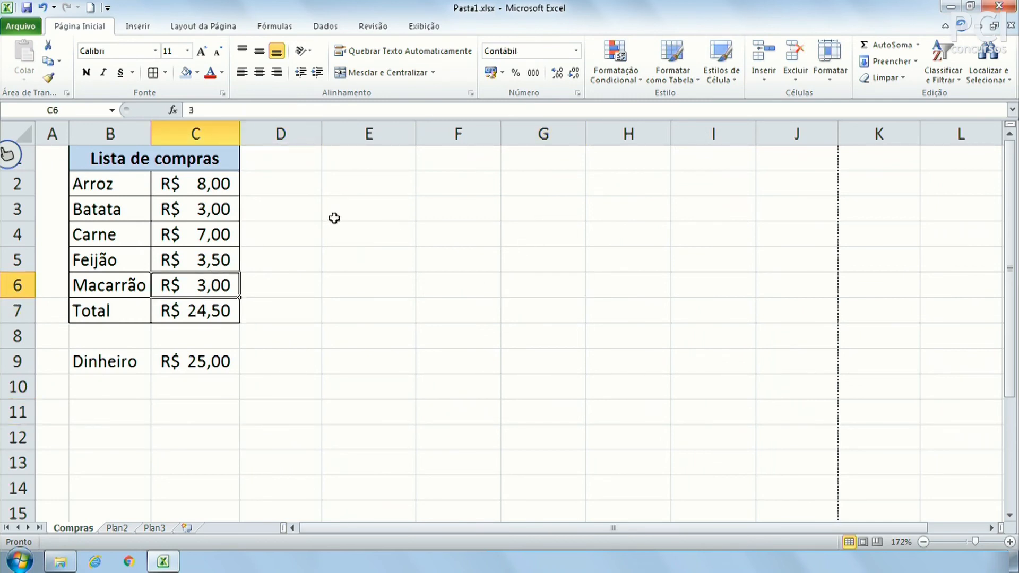
pyautogui.write('4,2')
pyautogui.press('Return')
pyautogui.click(335, 218)
pyautogui.click(191, 315)
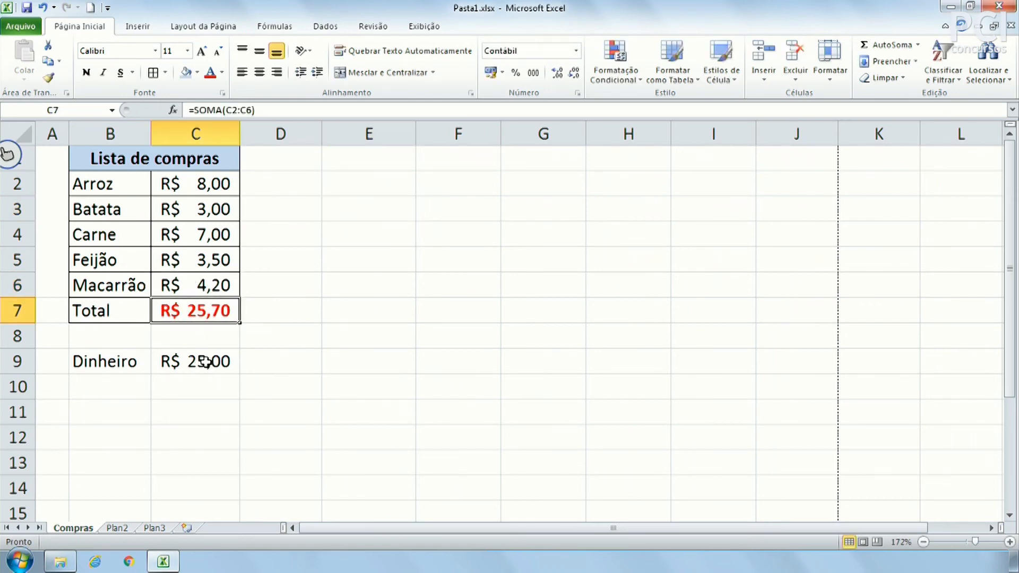
# Compare the total with the available money, set the Dinheiro value in C9 to 30, and recheck the total's formatting.
pyautogui.click(205, 362)
pyautogui.click(214, 318)
pyautogui.click(221, 353)
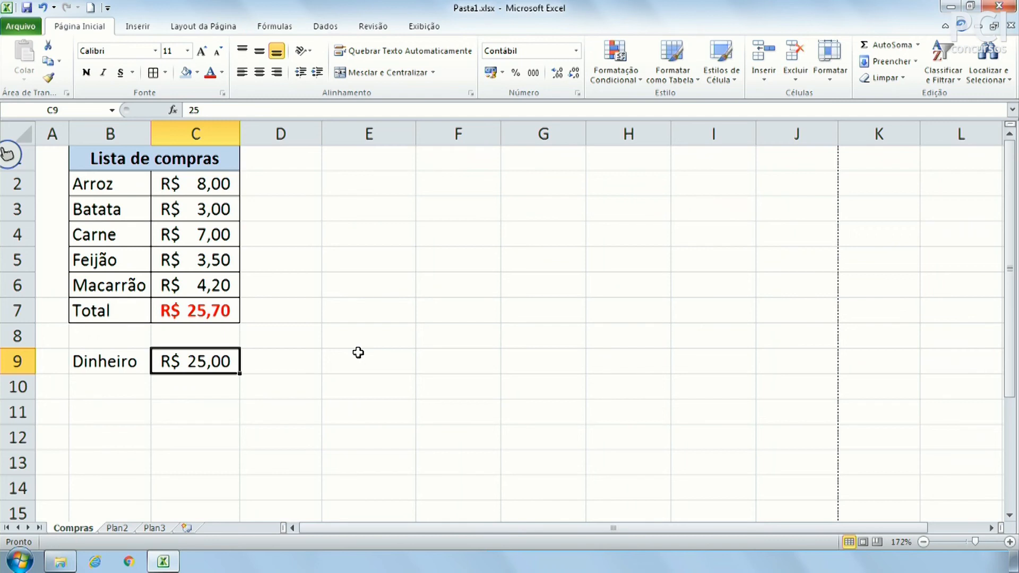
pyautogui.write('30')
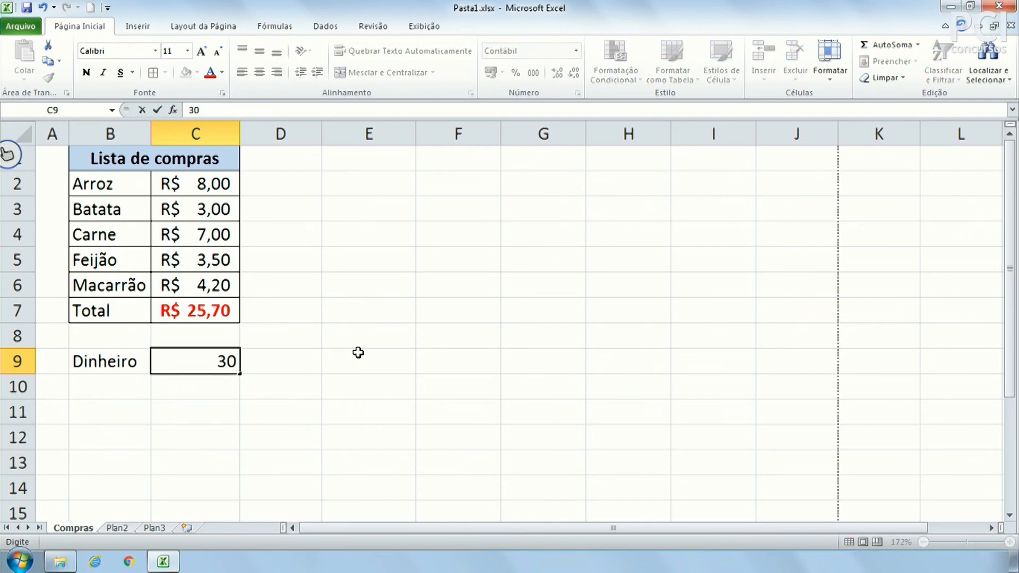
pyautogui.press('Return')
pyautogui.click(218, 304)
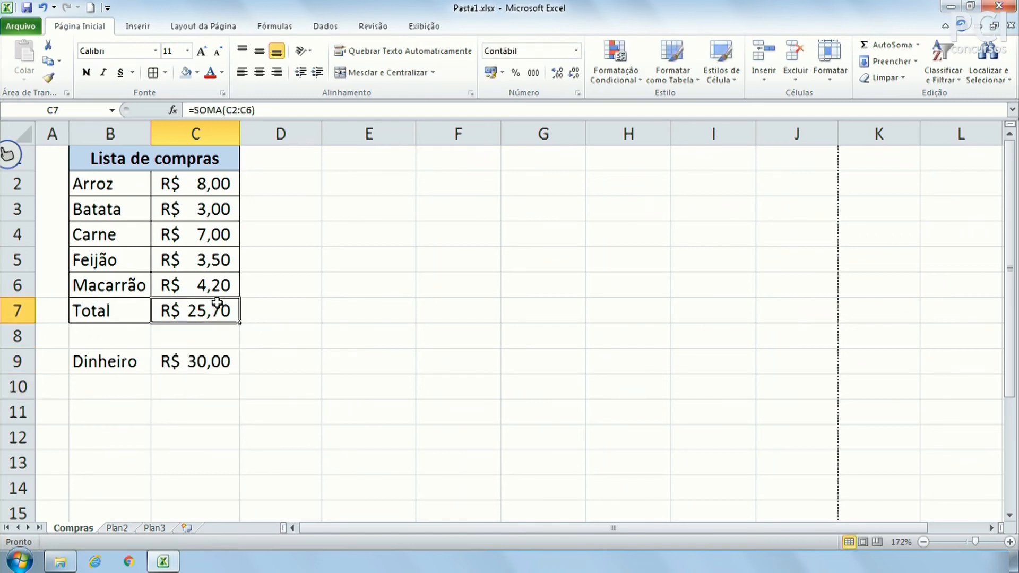
pyautogui.click(351, 326)
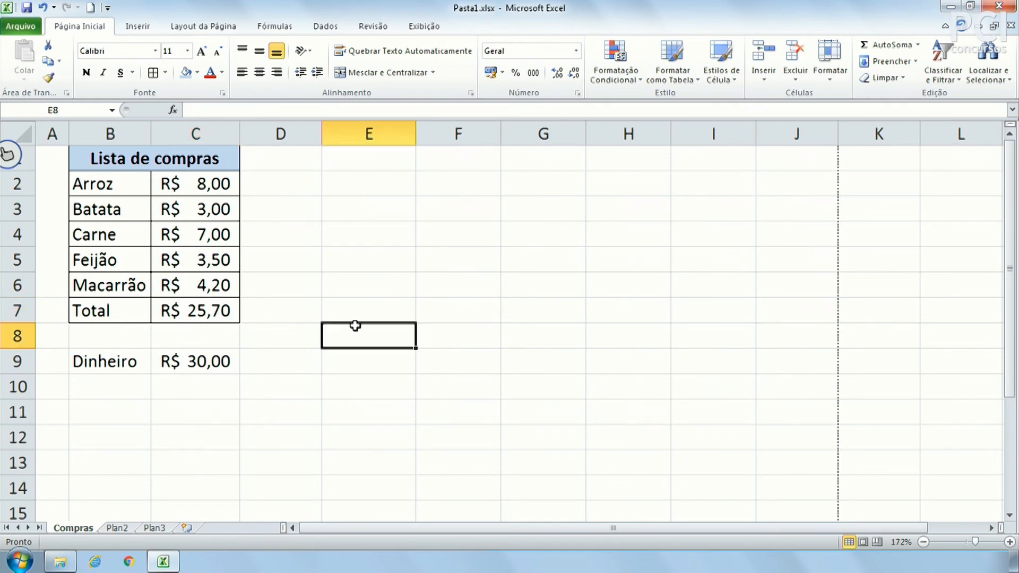
pyautogui.click(607, 65)
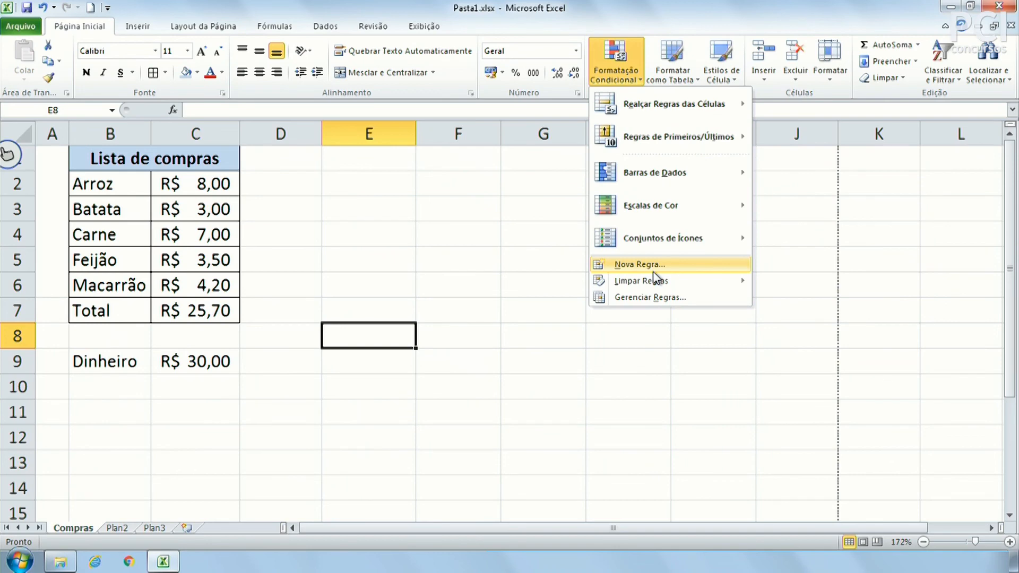
pyautogui.click(524, 248)
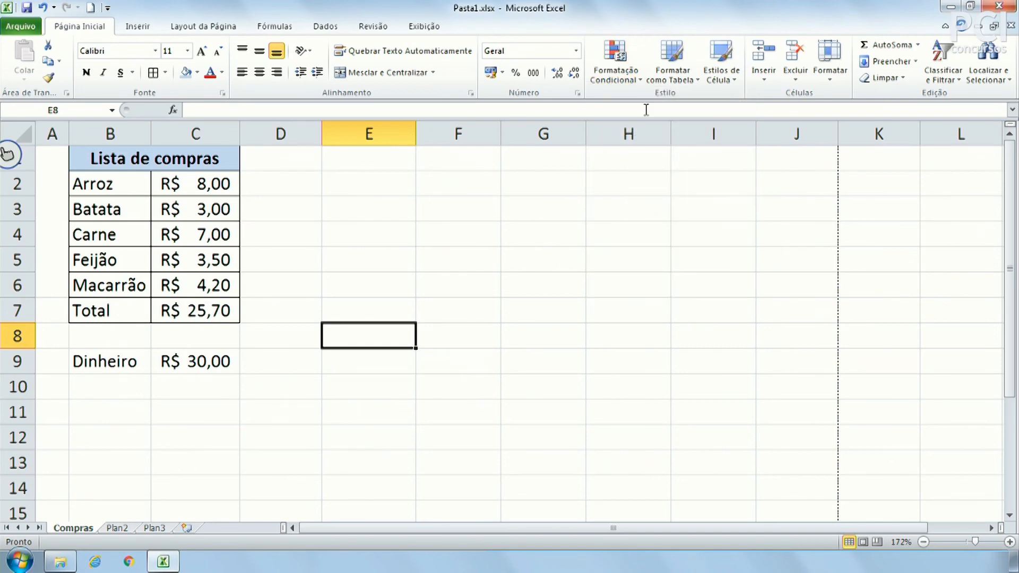
pyautogui.click(719, 63)
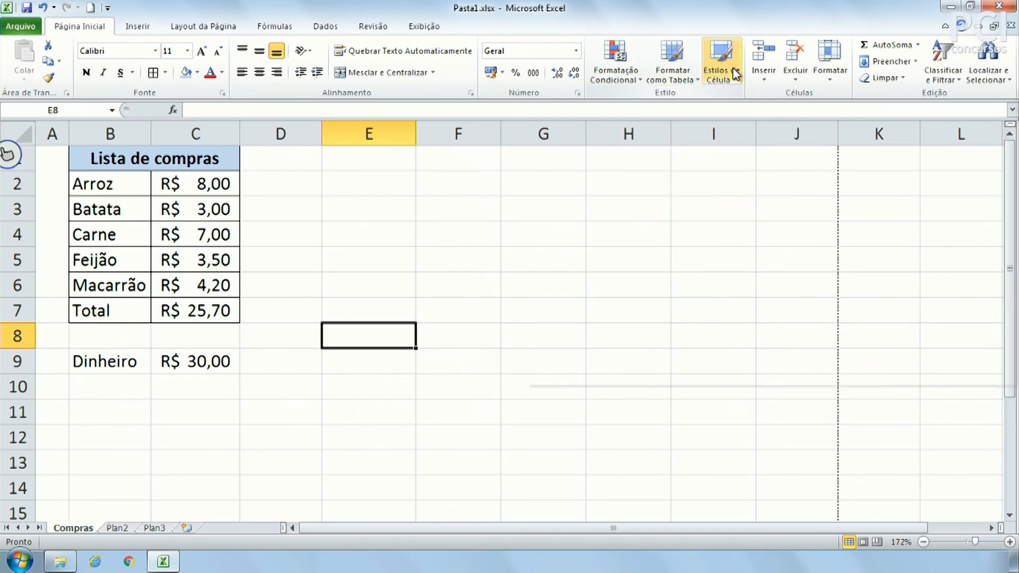
pyautogui.click(718, 66)
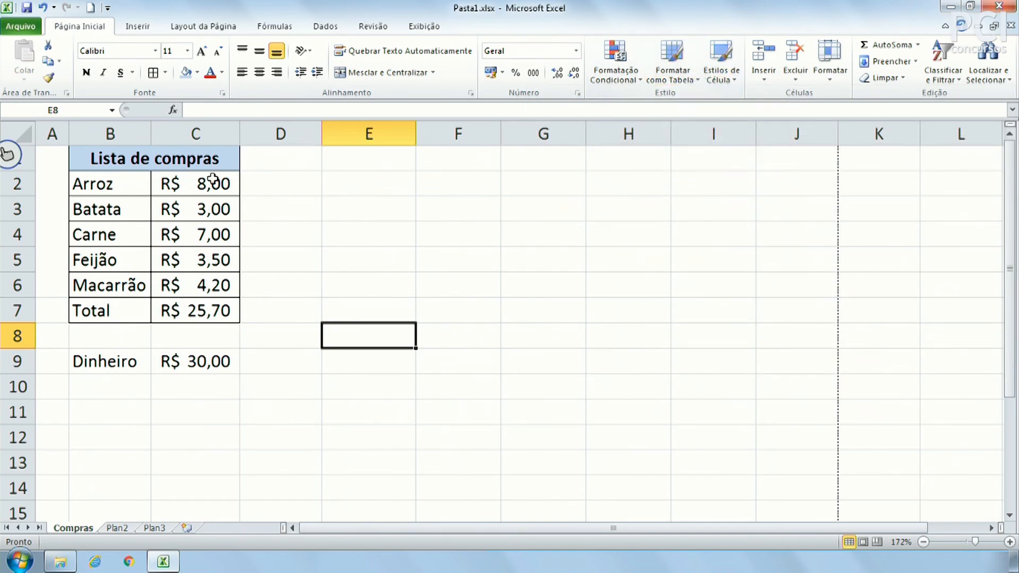
# Unmerge the "Lista de compras" title cell across B1 and C1.
pyautogui.click(133, 158)
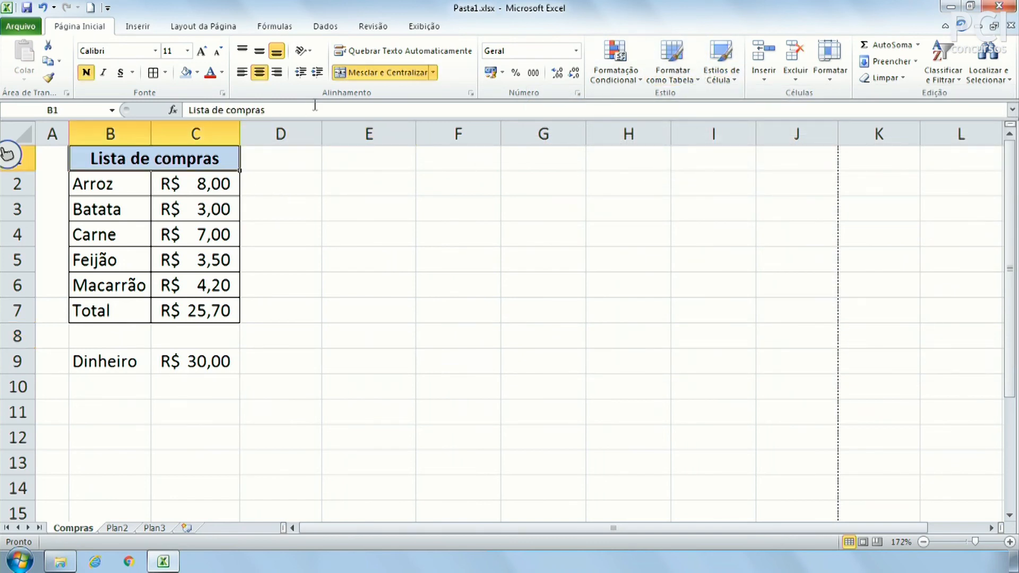
pyautogui.click(379, 74)
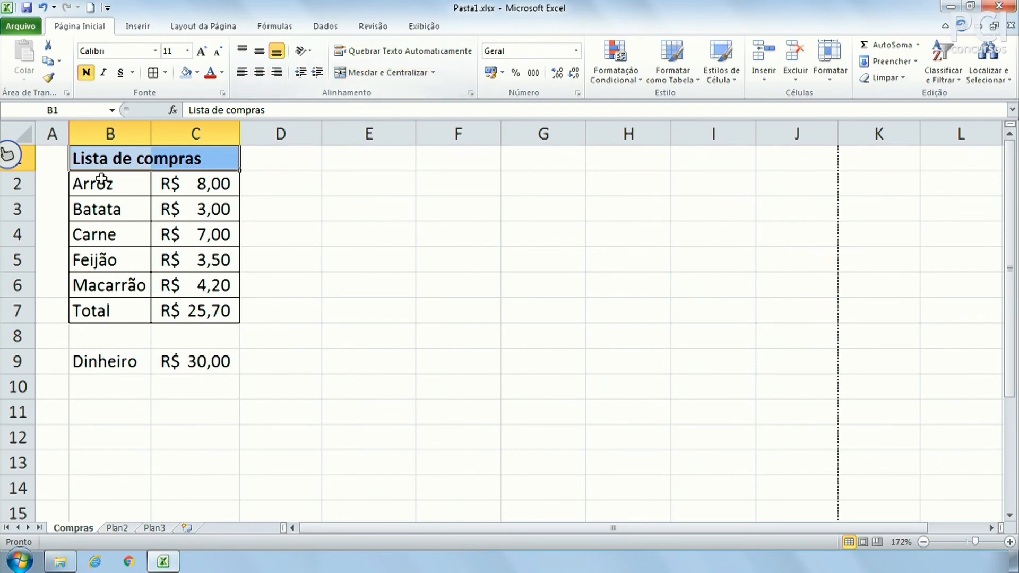
pyautogui.click(368, 336)
# Replace the title with the column headers "Item" in B1 and "Preço" in C1.
pyautogui.click(110, 153)
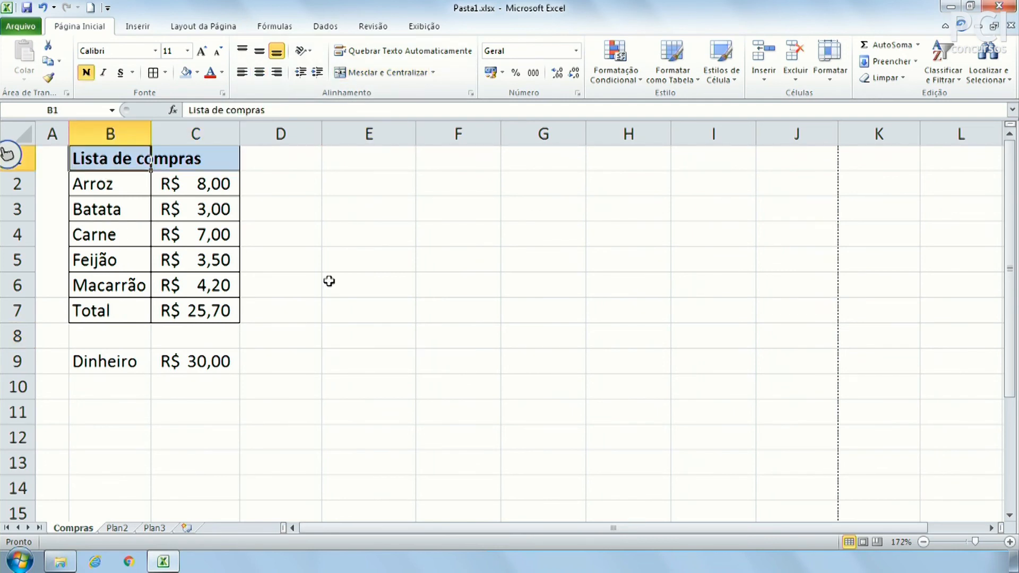
pyautogui.write('Itenm')
pyautogui.press('BackSpace')
pyautogui.press('BackSpace')
pyautogui.write('m')
pyautogui.press('Tab')
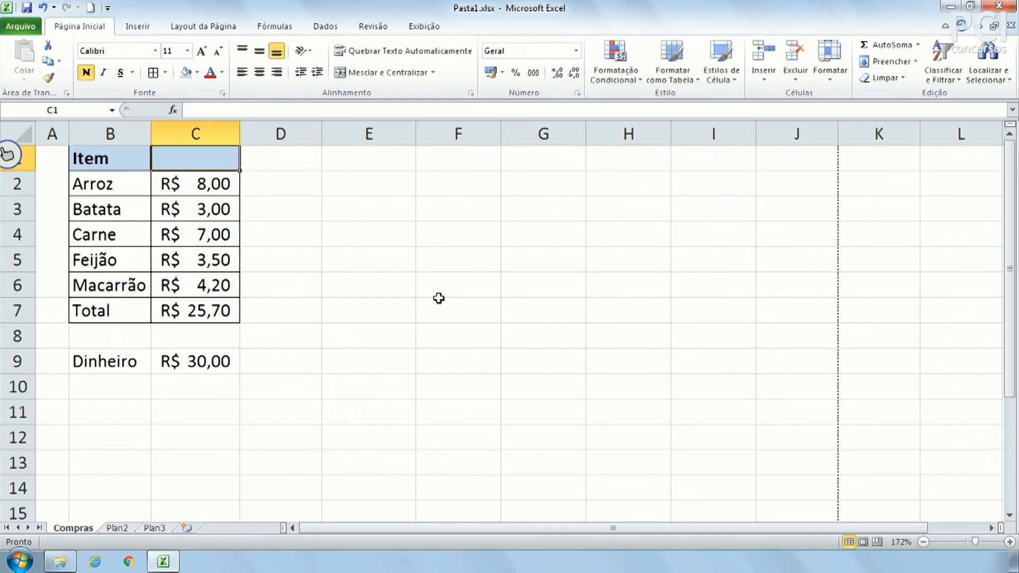
pyautogui.write('Preço')
pyautogui.press('Return')
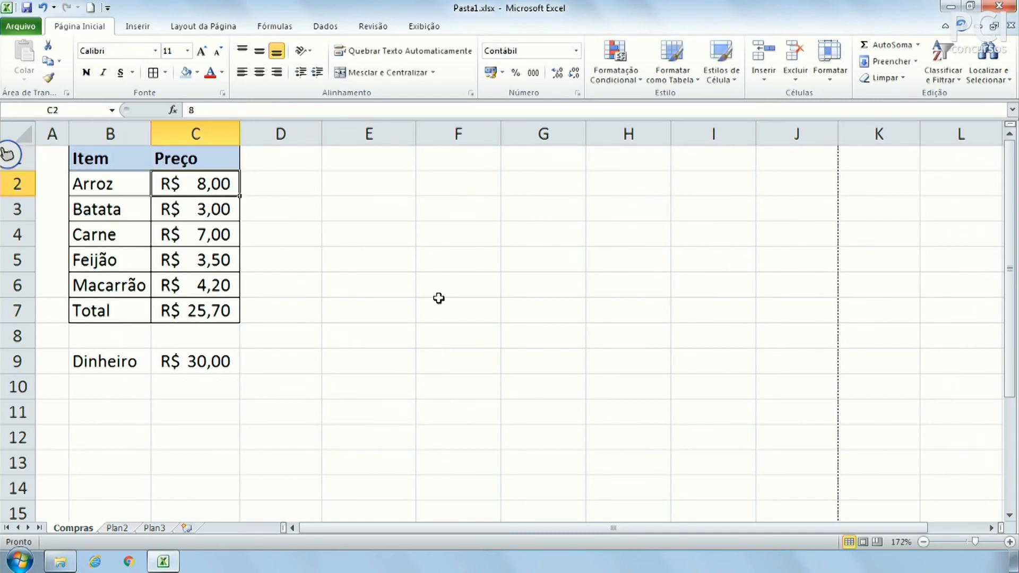
pyautogui.click(382, 202)
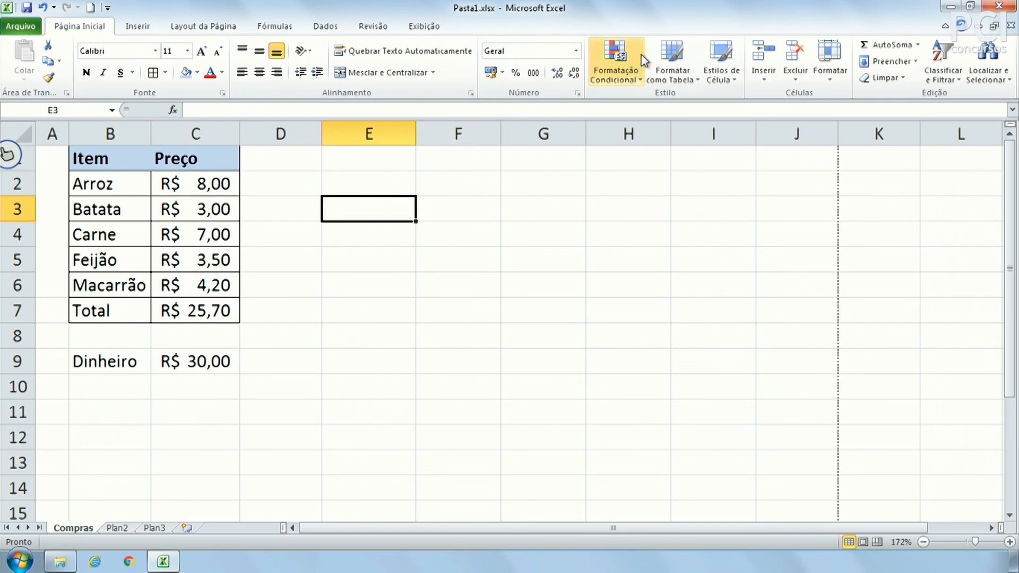
pyautogui.moveTo(96, 160); pyautogui.dragTo(173, 310)
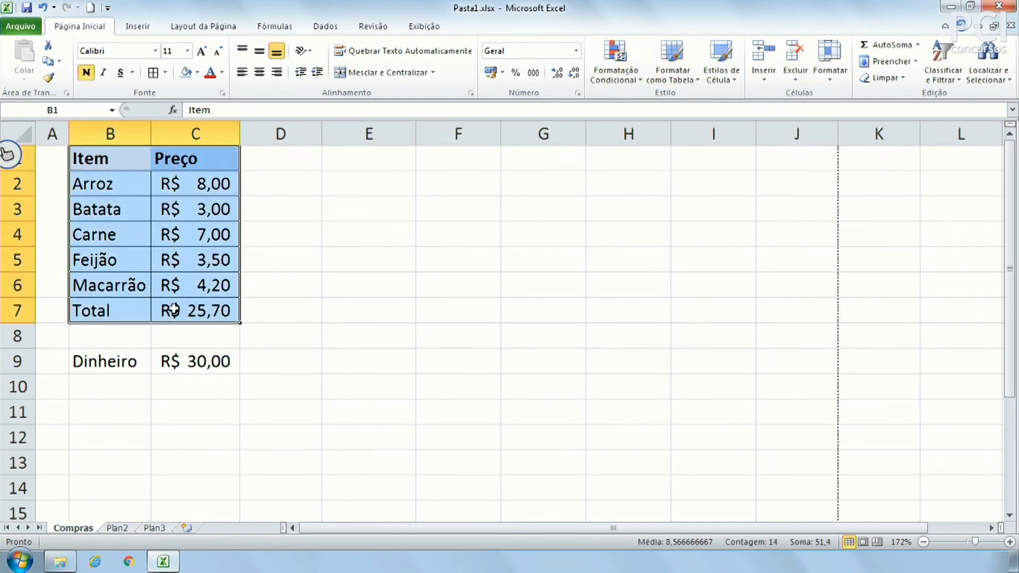
pyautogui.click(399, 303)
pyautogui.moveTo(98, 162); pyautogui.dragTo(165, 313)
pyautogui.moveTo(371, 234); pyautogui.dragTo(432, 311)
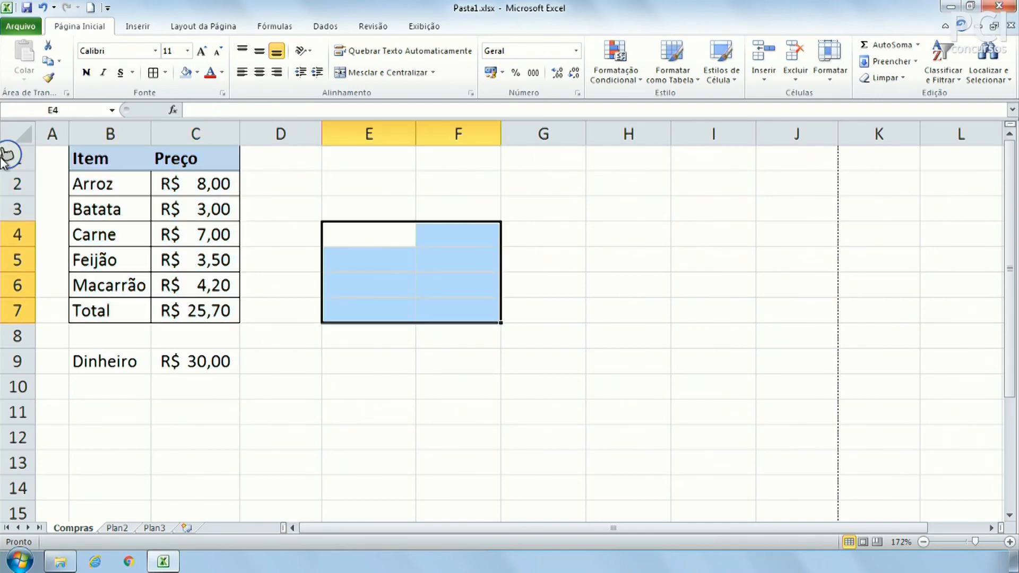
pyautogui.click(19, 134)
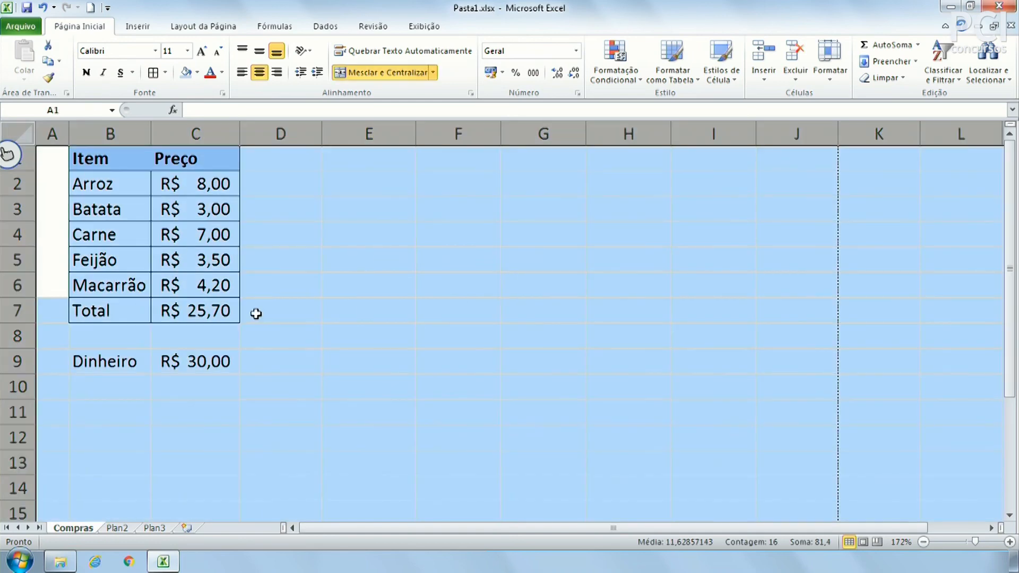
pyautogui.click(521, 289)
# Format B1:C7 as a table with the first black-banded light style, keeping the option that the table has headers.
pyautogui.moveTo(97, 158); pyautogui.dragTo(206, 314)
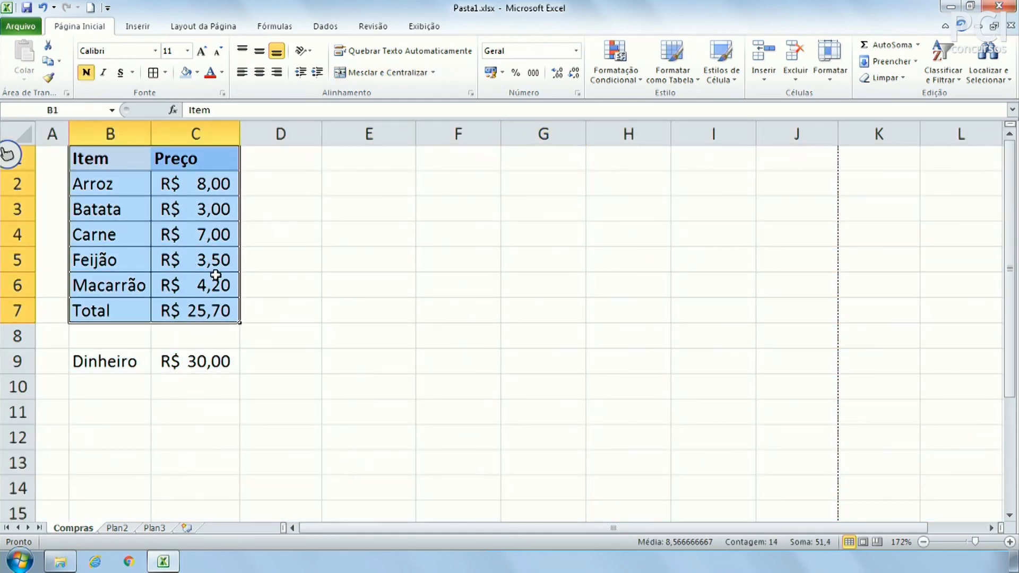
pyautogui.click(667, 78)
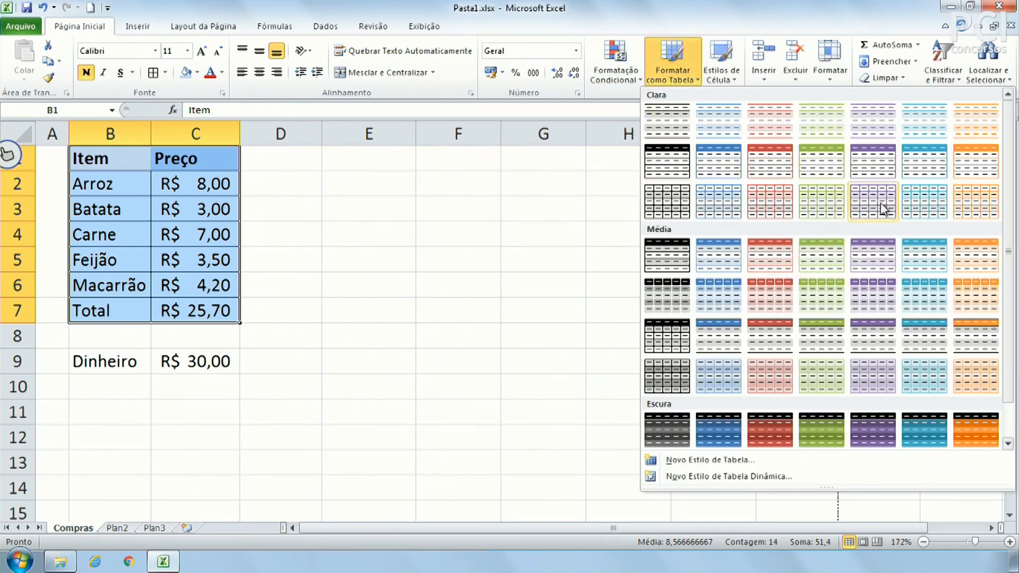
pyautogui.click(659, 137)
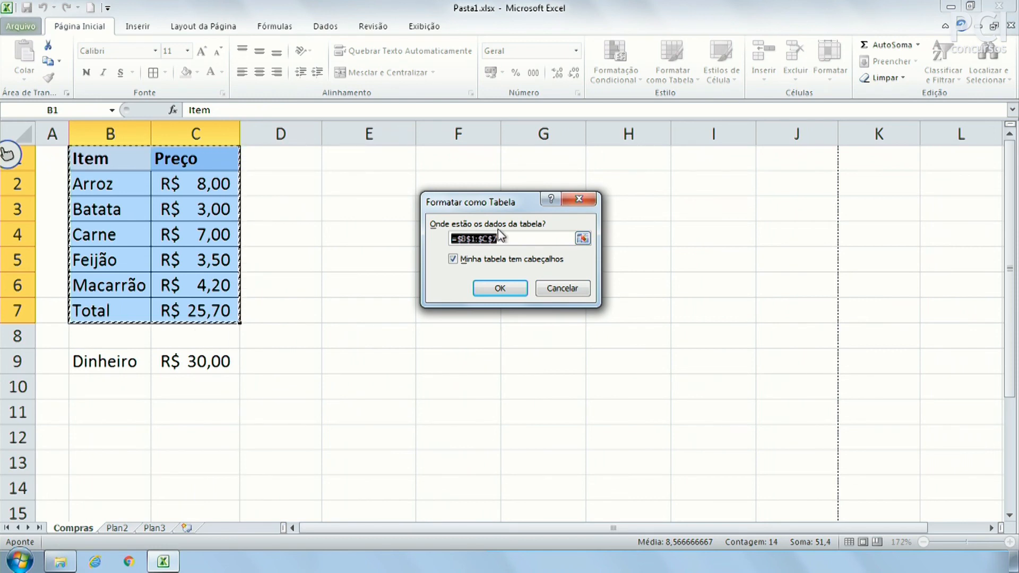
pyautogui.moveTo(111, 156); pyautogui.dragTo(228, 310)
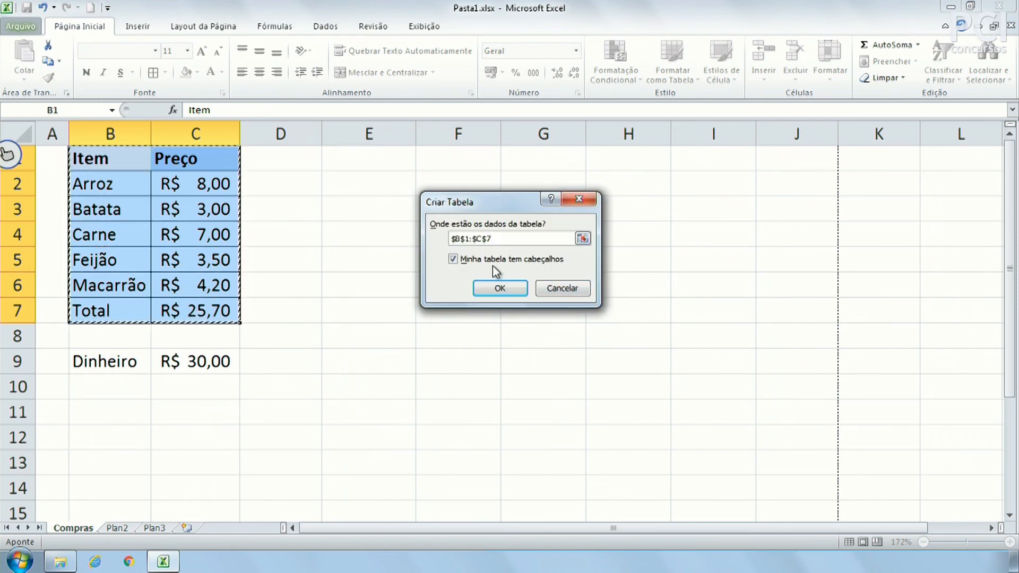
pyautogui.click(457, 260)
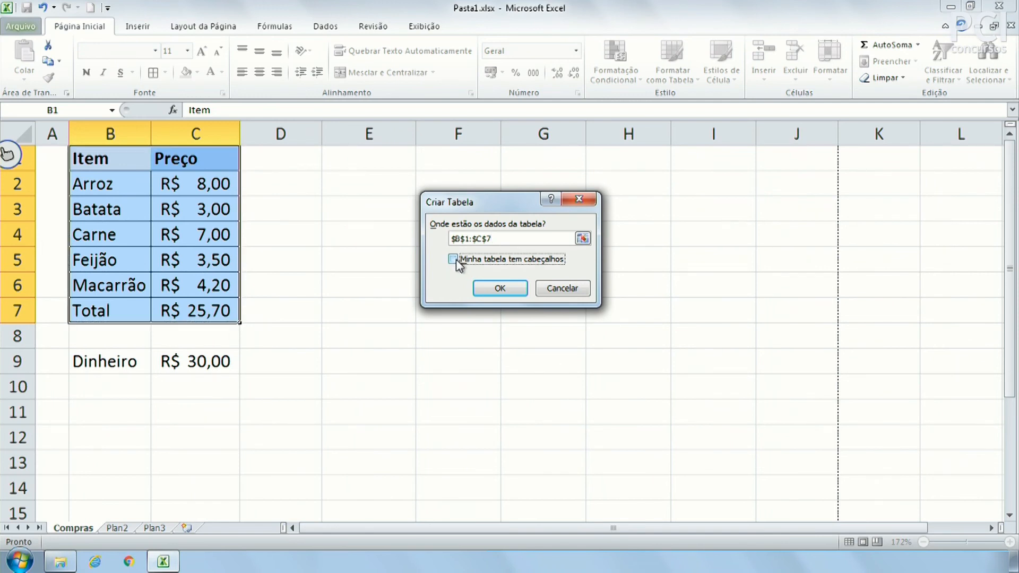
pyautogui.click(456, 260)
pyautogui.click(504, 261)
pyautogui.click(509, 289)
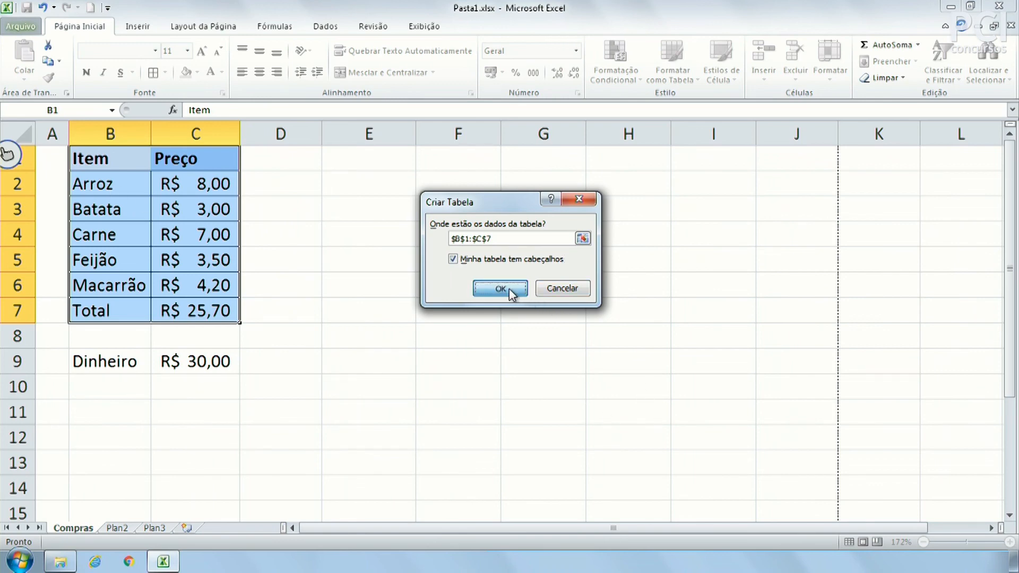
pyautogui.click(419, 286)
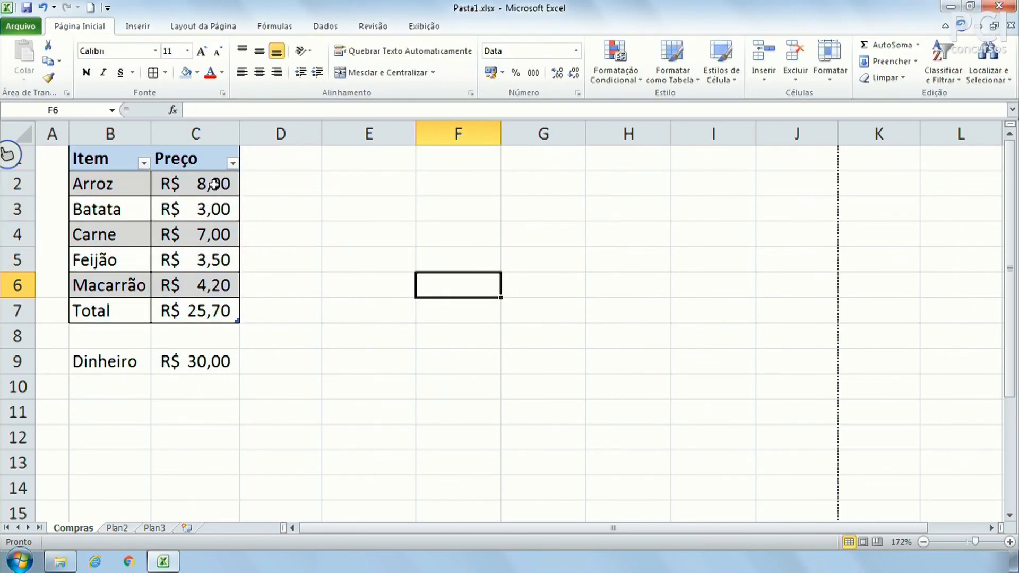
pyautogui.click(134, 210)
pyautogui.click(223, 275)
pyautogui.click(145, 213)
pyautogui.click(340, 231)
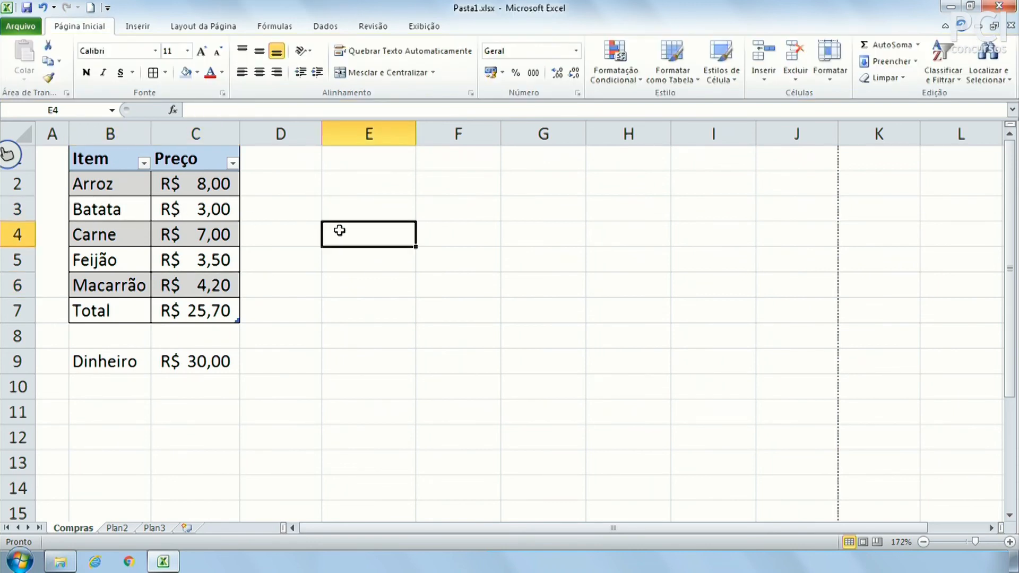
pyautogui.click(569, 262)
pyautogui.click(476, 188)
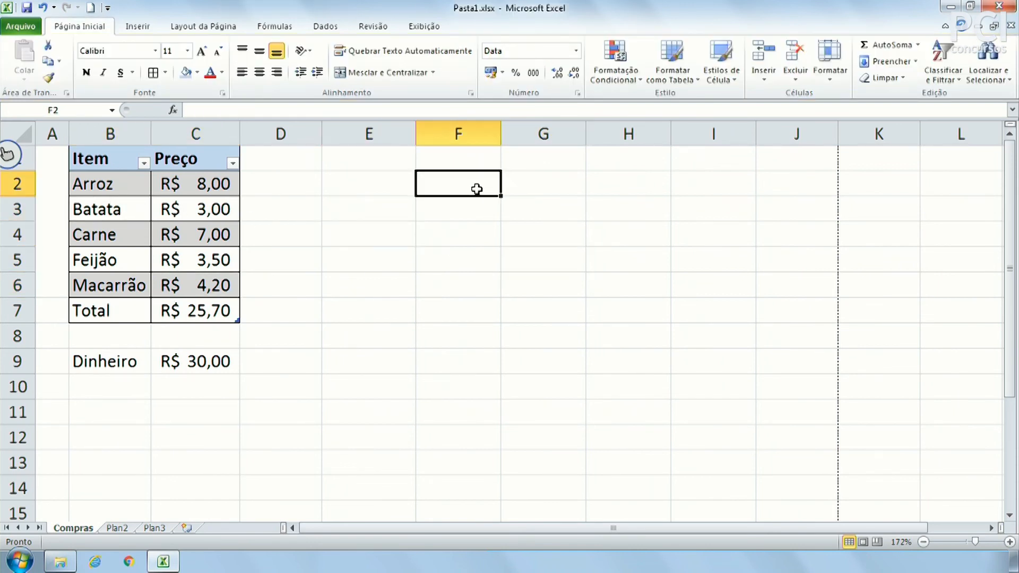
pyautogui.click(446, 282)
pyautogui.click(597, 309)
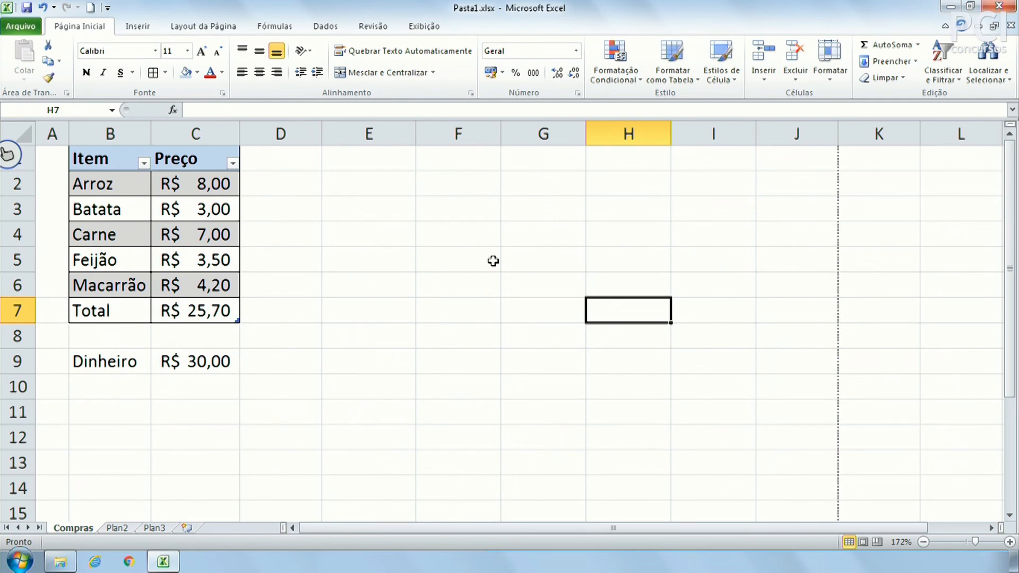
# Change the shopping list table's style to the plain, unbanded first style of the light group.
pyautogui.click(196, 235)
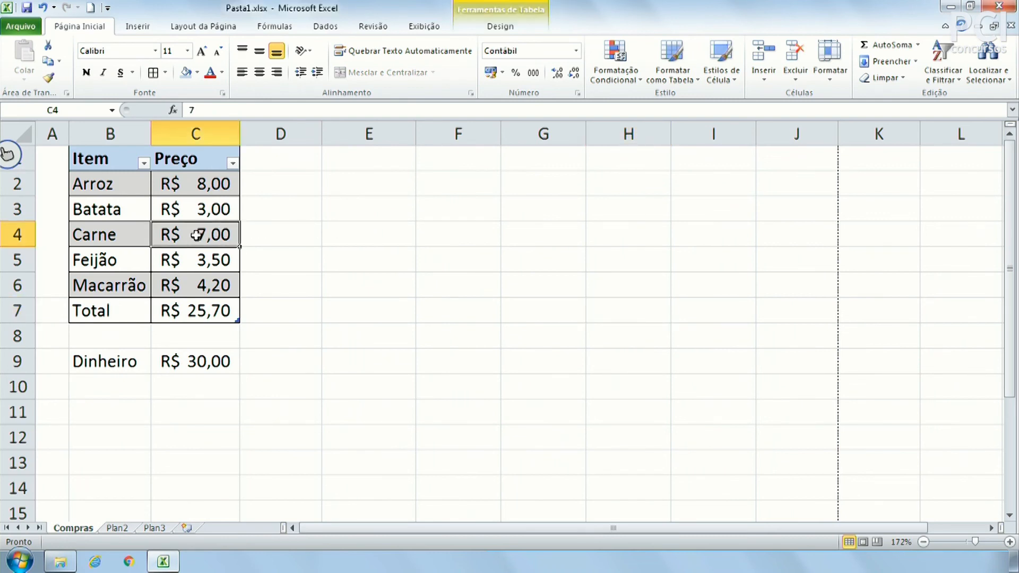
pyautogui.click(150, 233)
pyautogui.click(153, 182)
pyautogui.click(194, 228)
pyautogui.click(500, 26)
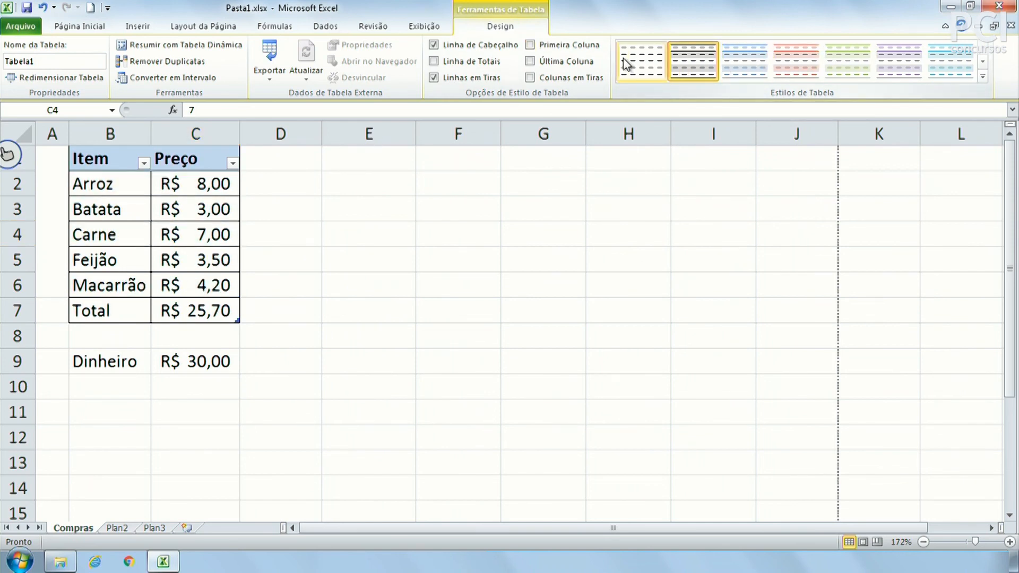
pyautogui.click(640, 62)
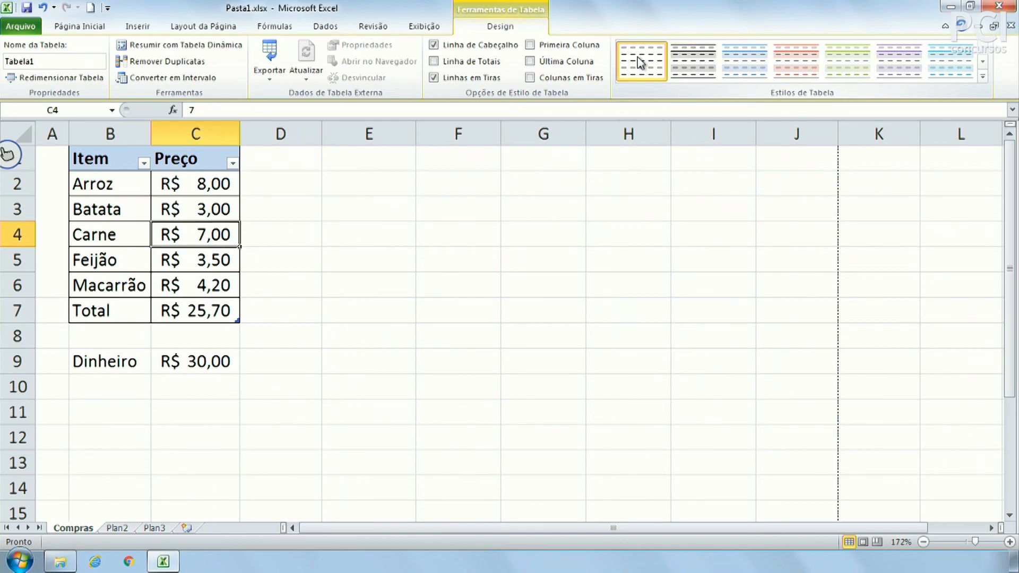
pyautogui.click(981, 80)
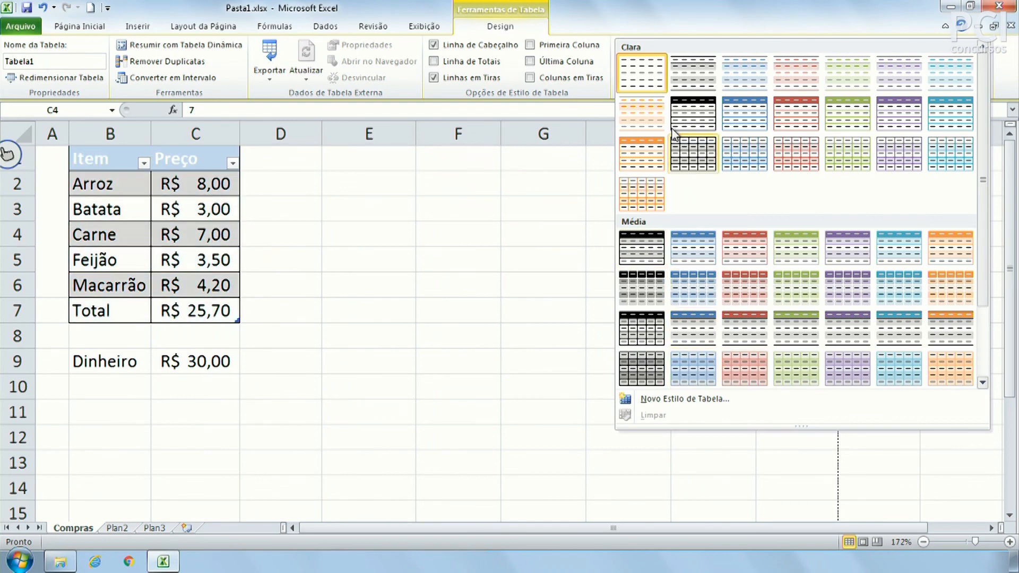
pyautogui.click(642, 71)
pyautogui.click(410, 260)
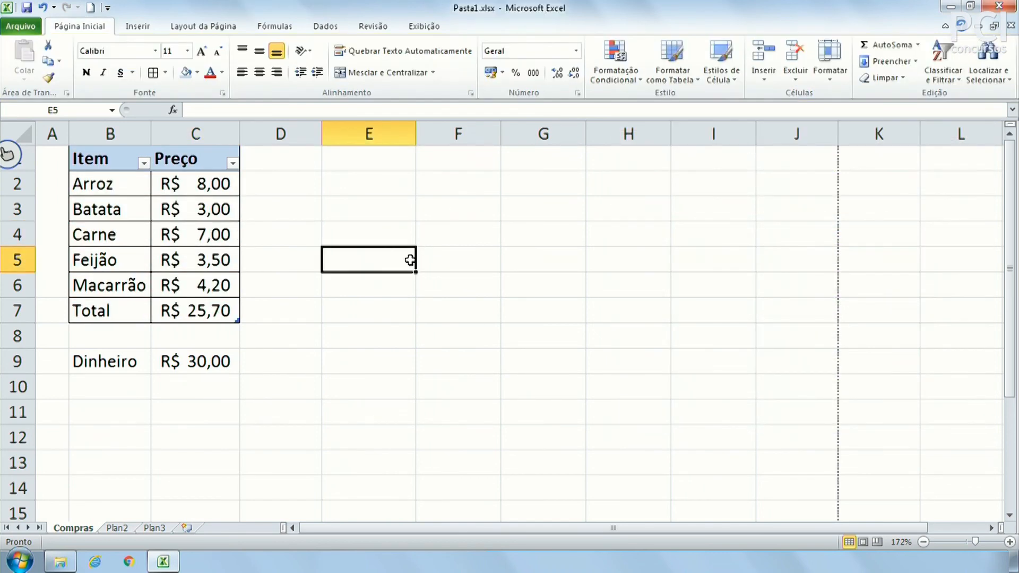
pyautogui.click(123, 207)
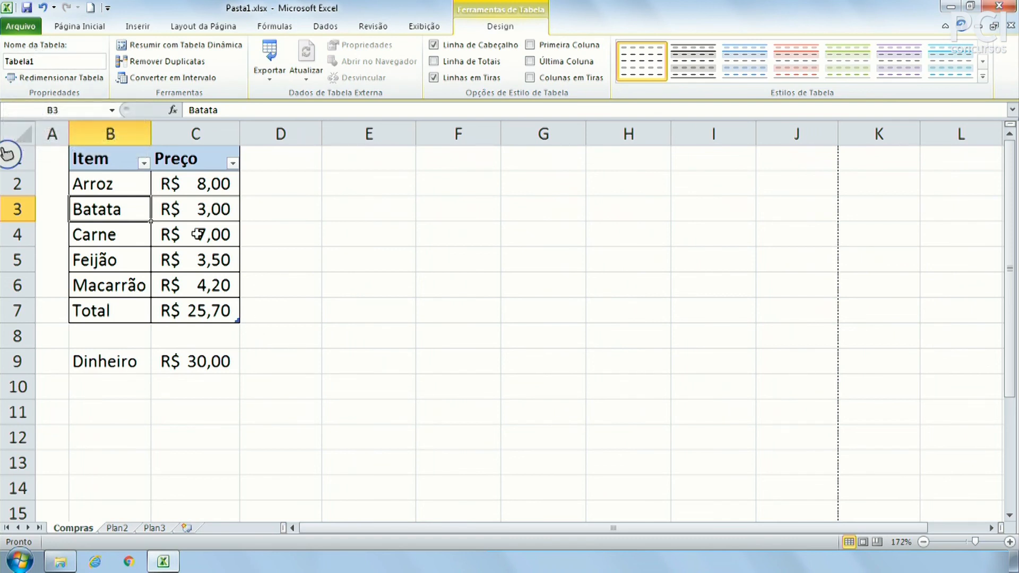
pyautogui.click(173, 200)
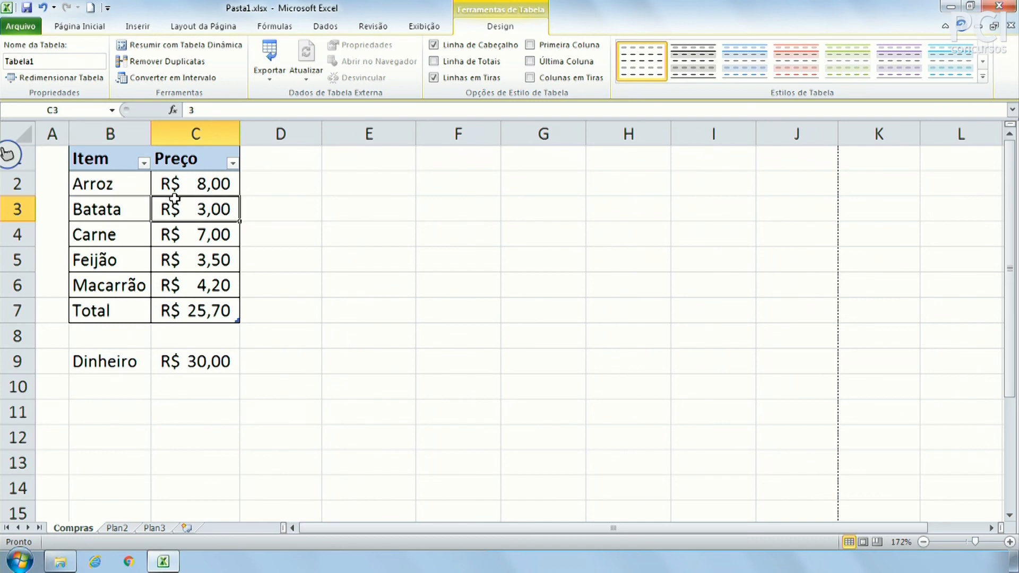
pyautogui.click(139, 210)
pyautogui.click(194, 205)
pyautogui.click(135, 261)
pyautogui.click(198, 257)
pyautogui.click(140, 225)
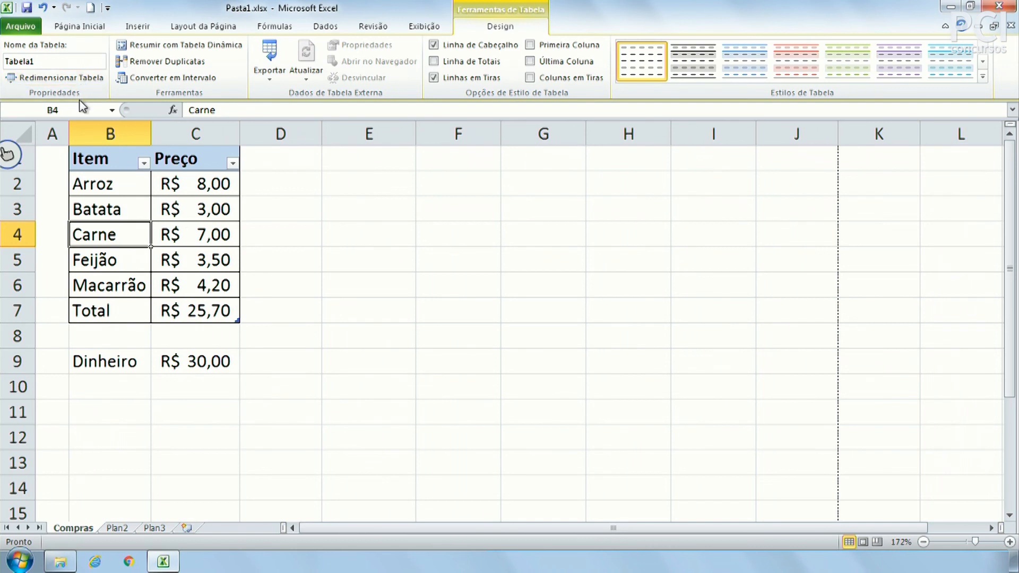
# Rename the shopping list table as Listadecompras.
pyautogui.click(184, 265)
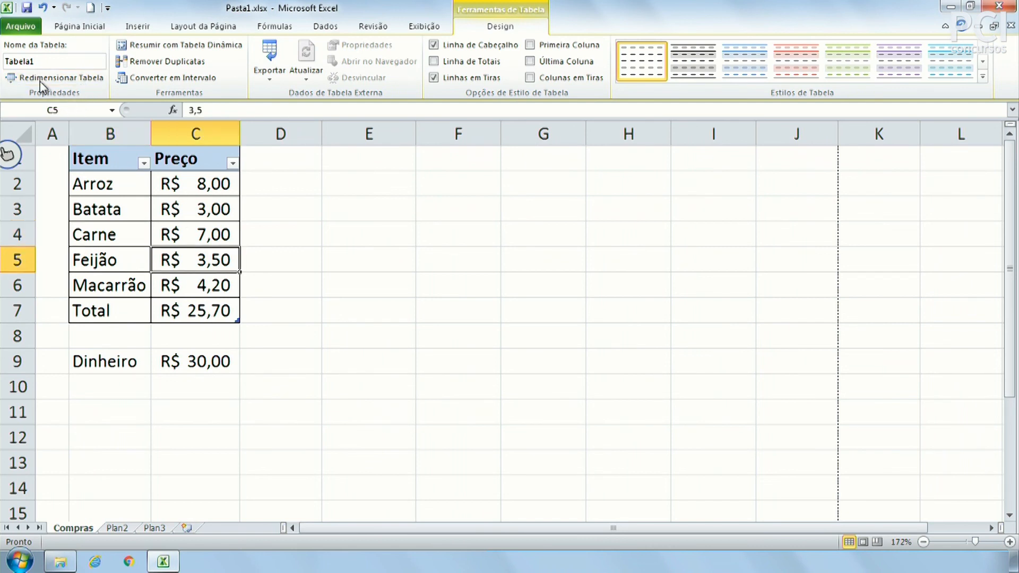
pyautogui.click(44, 60)
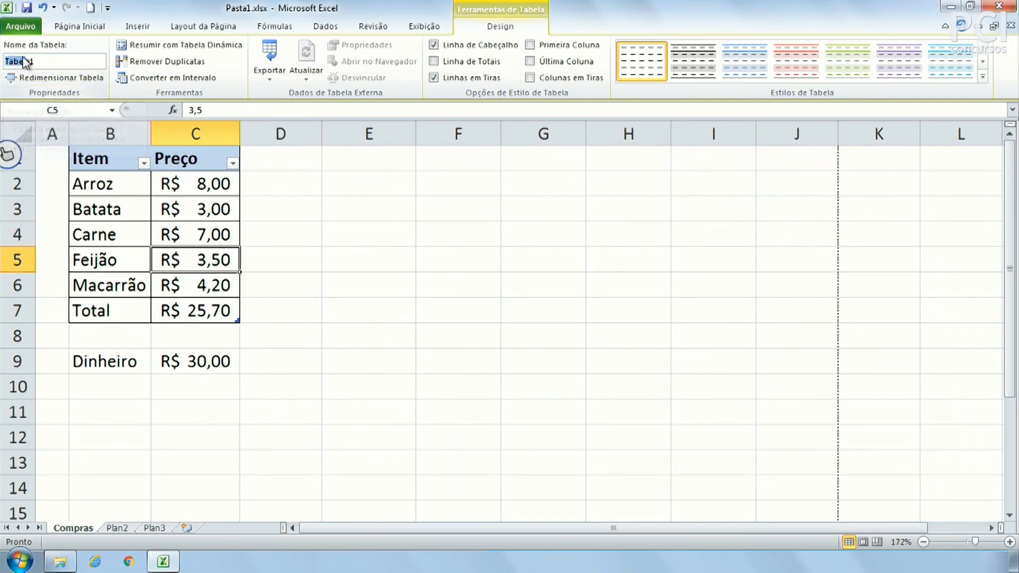
pyautogui.write('Listadecompras')
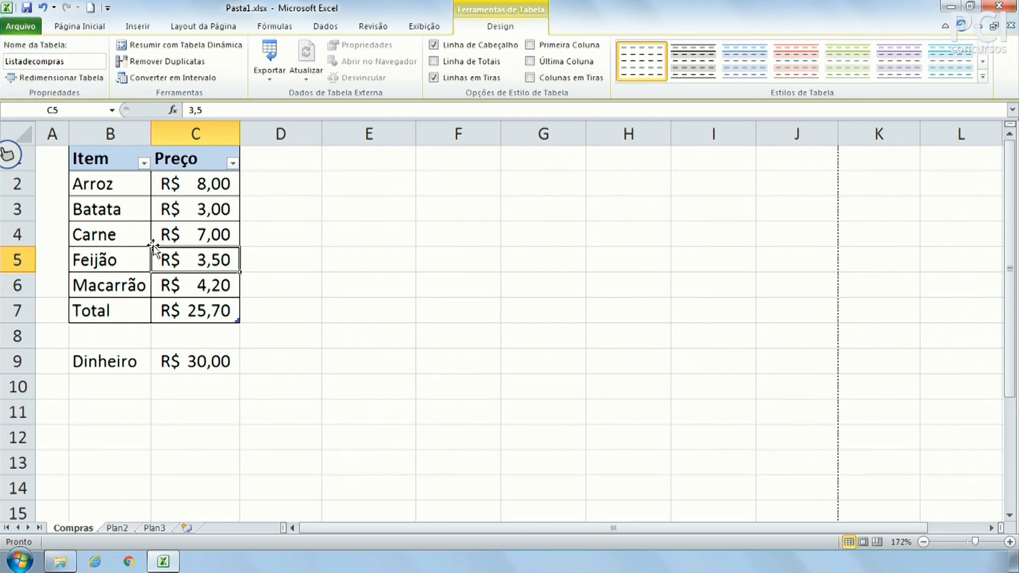
pyautogui.click(137, 227)
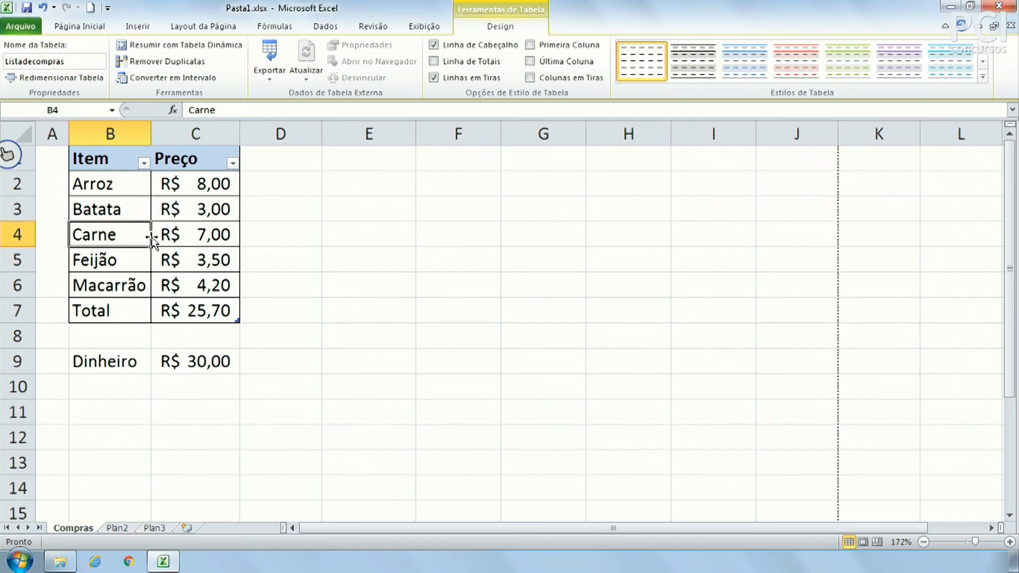
pyautogui.click(154, 192)
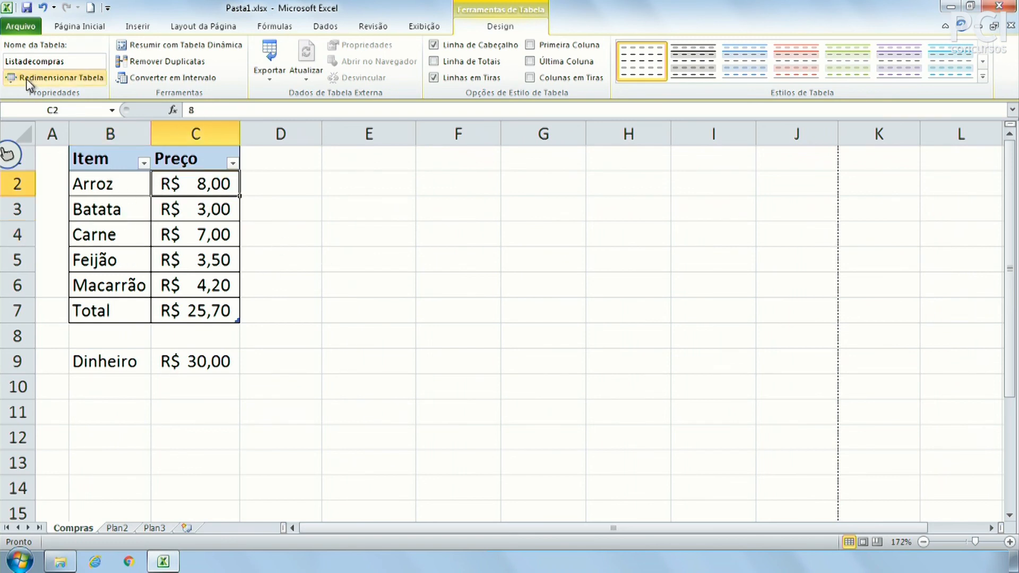
pyautogui.click(50, 61)
pyautogui.click(171, 265)
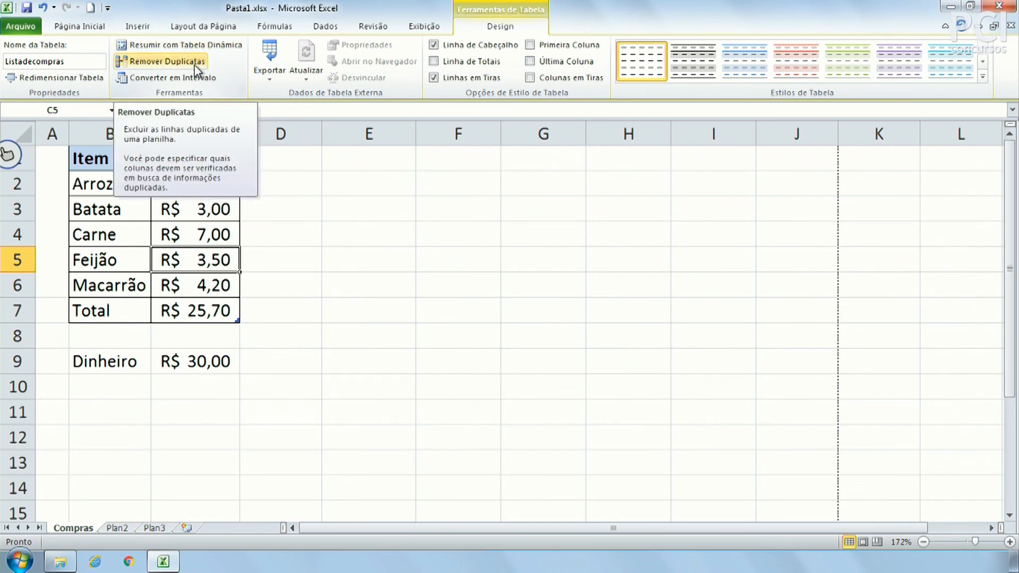
pyautogui.click(126, 271)
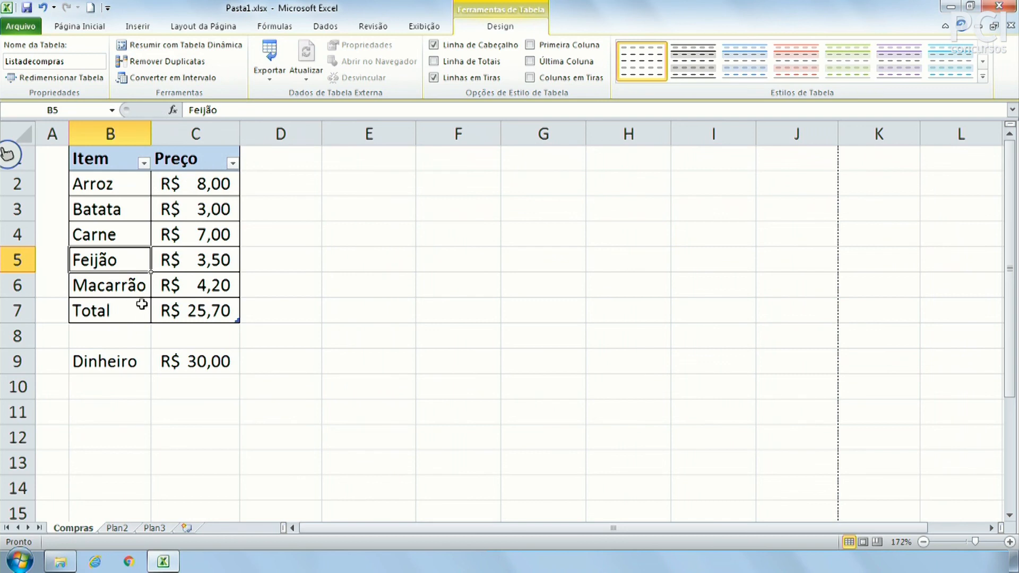
pyautogui.click(177, 234)
pyautogui.click(172, 260)
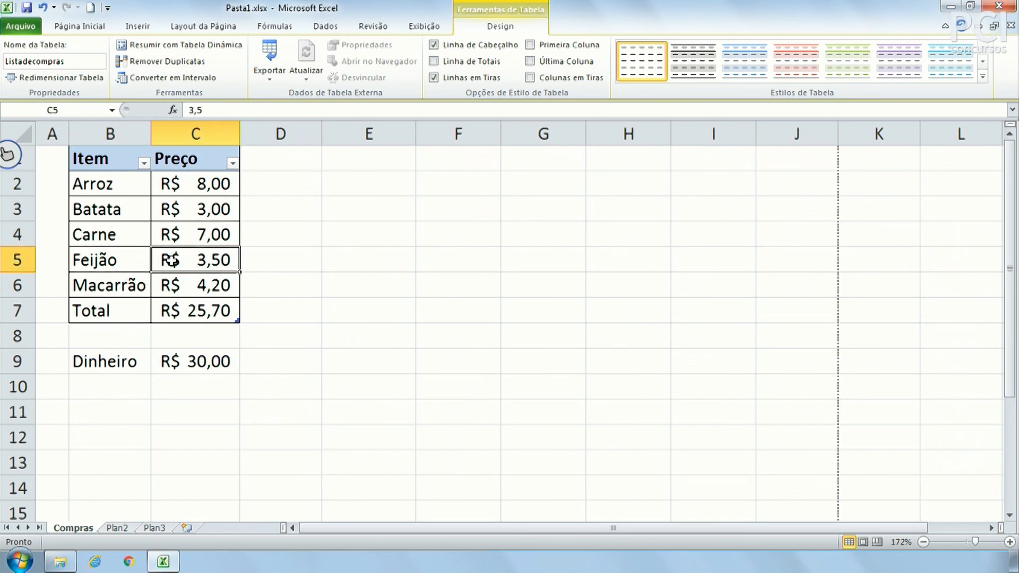
# Convert the Listadecompras table to a normal cell range.
pyautogui.click(104, 250)
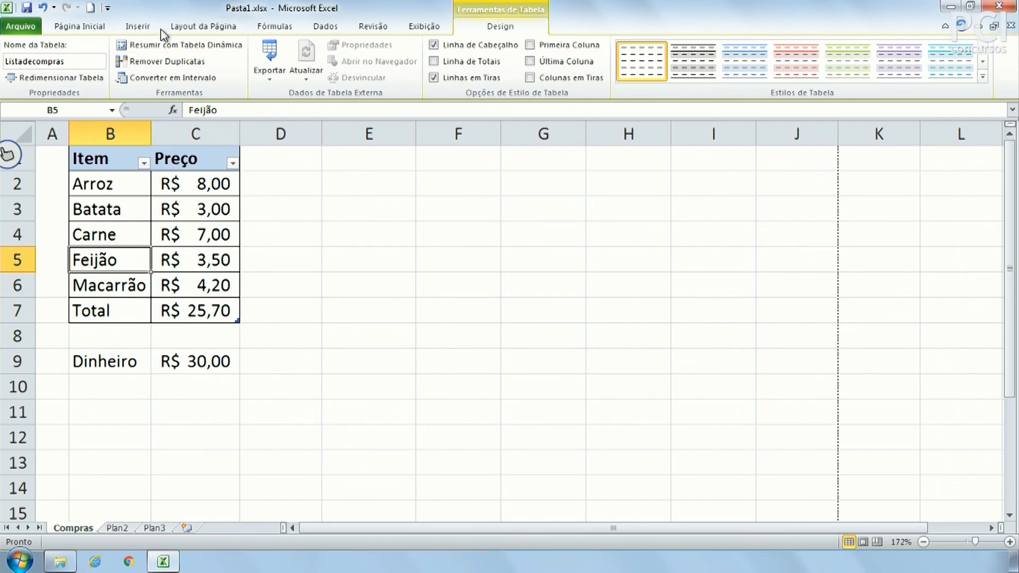
pyautogui.click(165, 83)
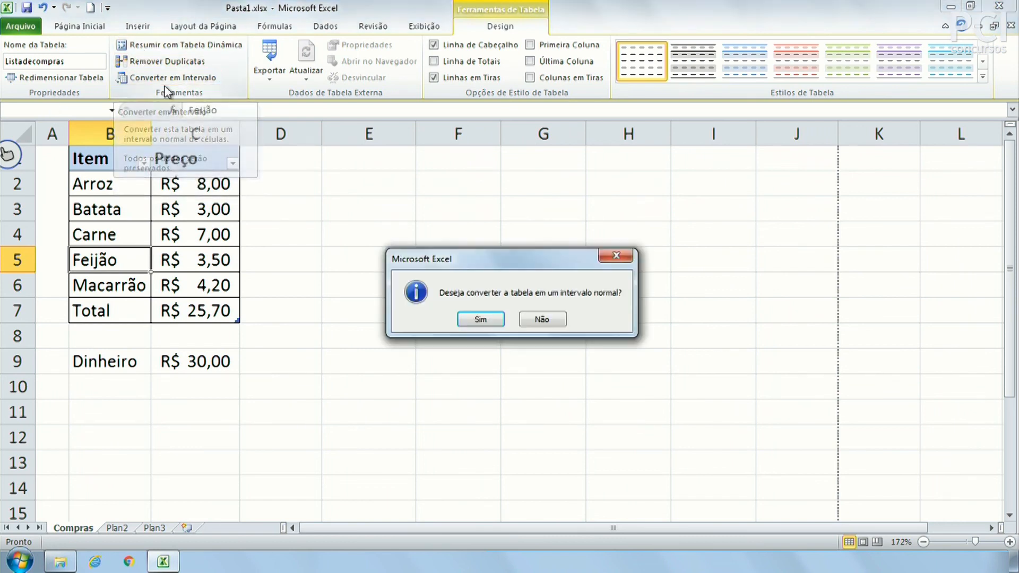
pyautogui.click(490, 318)
pyautogui.click(346, 292)
# Examine the cells of B1:C7 to see how the converted range differs from a table.
pyautogui.click(180, 242)
pyautogui.click(148, 235)
pyautogui.click(168, 197)
pyautogui.click(297, 258)
pyautogui.moveTo(110, 168); pyautogui.dragTo(175, 311)
pyautogui.click(353, 328)
pyautogui.click(181, 252)
pyautogui.click(192, 218)
pyautogui.click(134, 211)
pyautogui.click(177, 280)
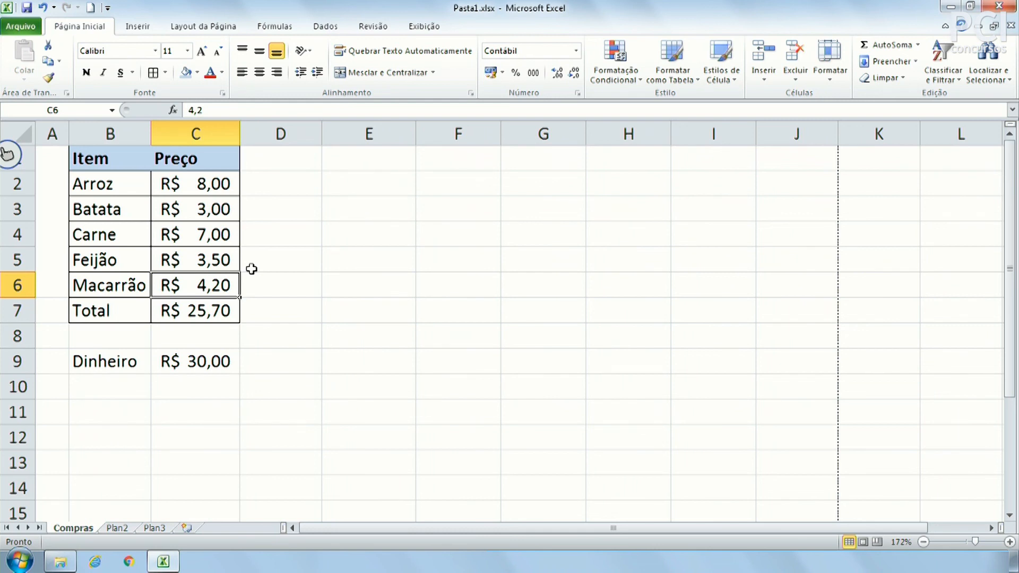
# Undo the conversion of the shopping list table to a normal range.
pyautogui.hotkey('ctrl', 'z')
pyautogui.click(172, 238)
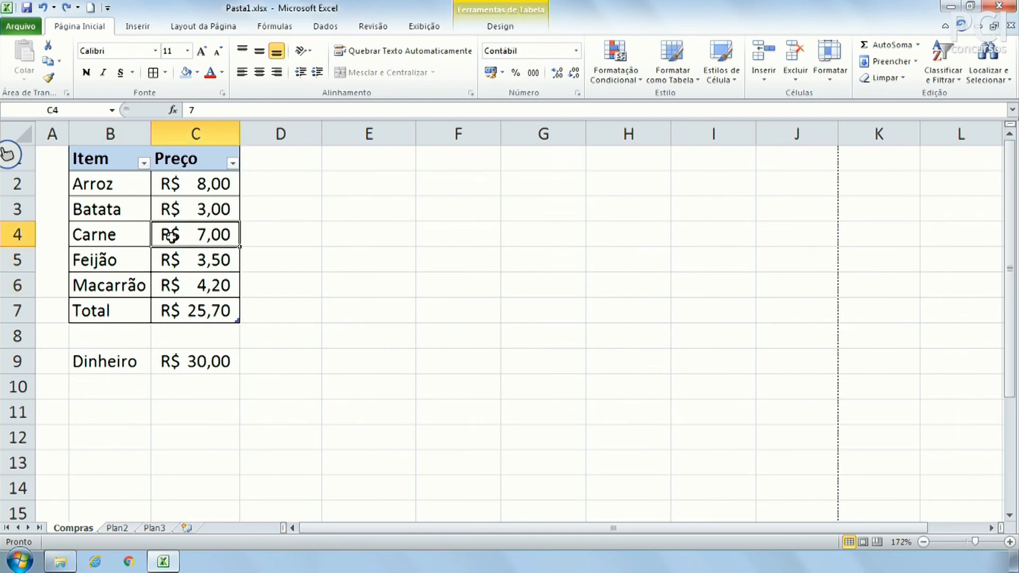
# Toggle the table's header row, leave it turned off, and check the header cells B1:C1.
pyautogui.click(499, 27)
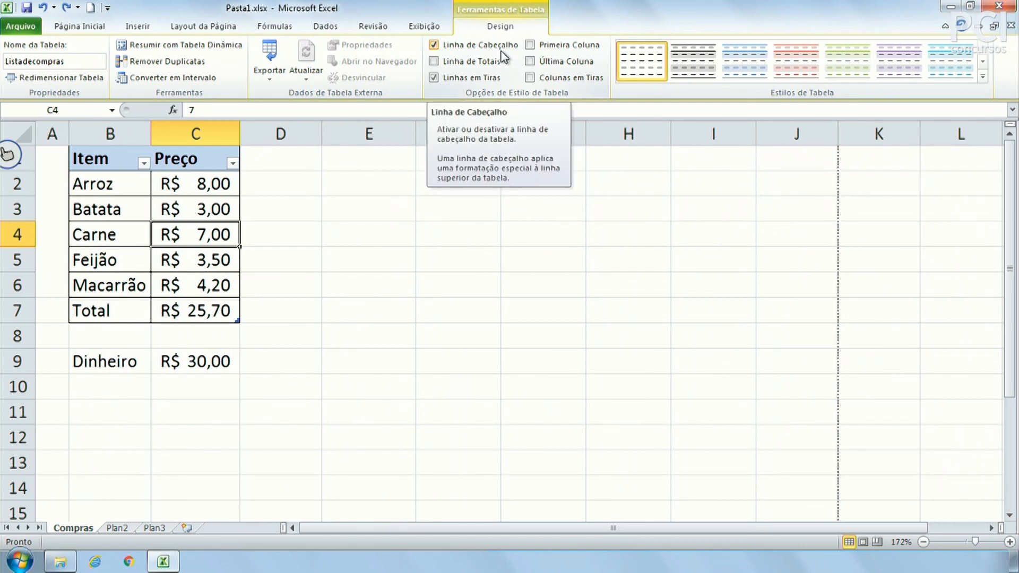
pyautogui.click(471, 48)
pyautogui.click(472, 48)
pyautogui.click(472, 49)
pyautogui.click(472, 50)
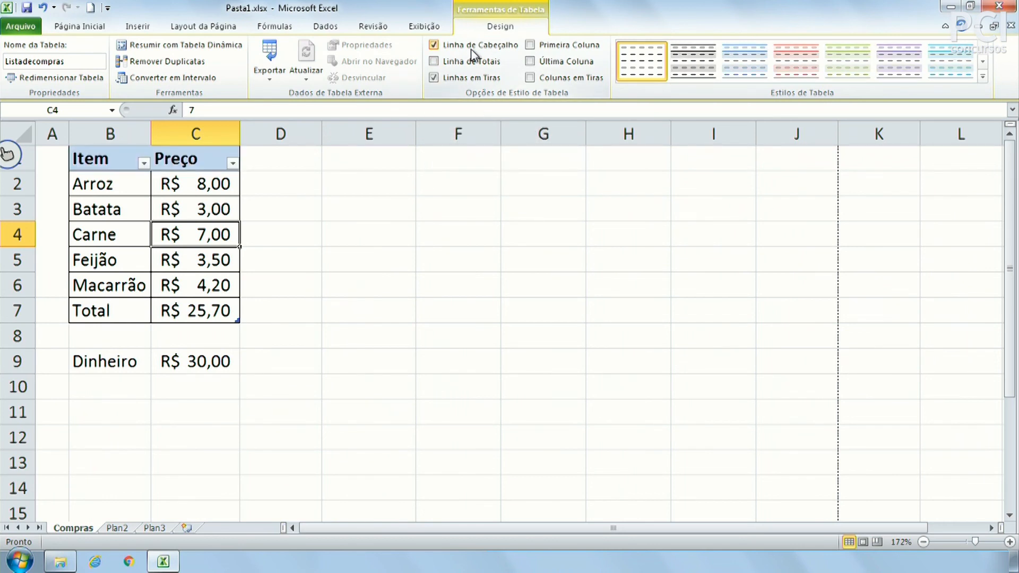
pyautogui.click(472, 50)
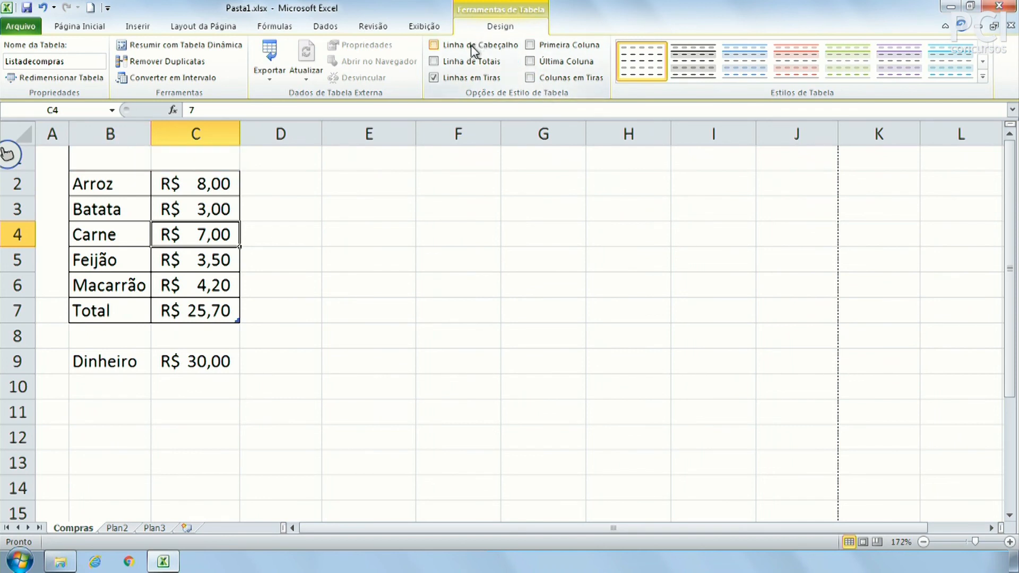
pyautogui.moveTo(101, 163); pyautogui.dragTo(169, 157)
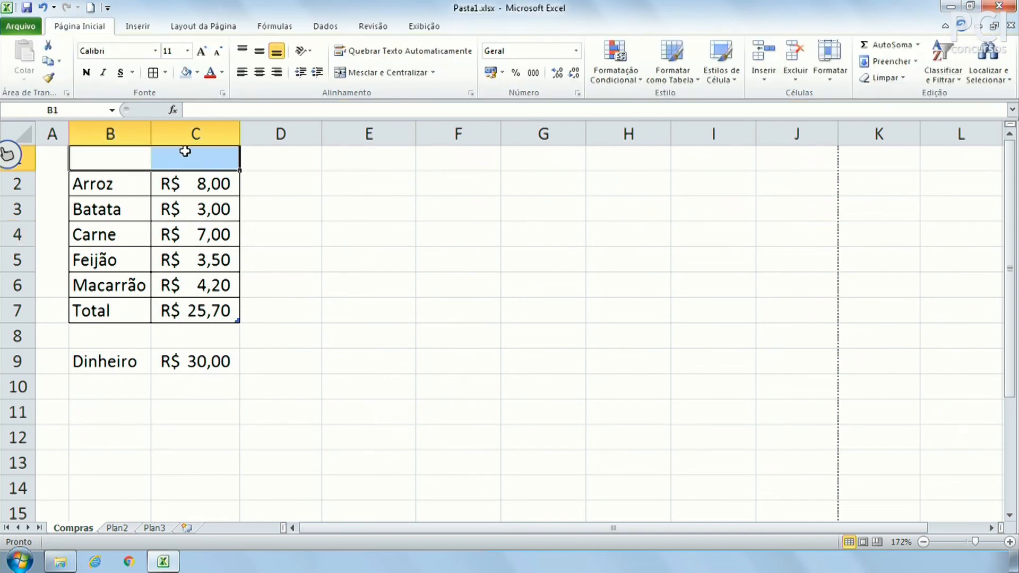
pyautogui.click(184, 153)
pyautogui.click(172, 180)
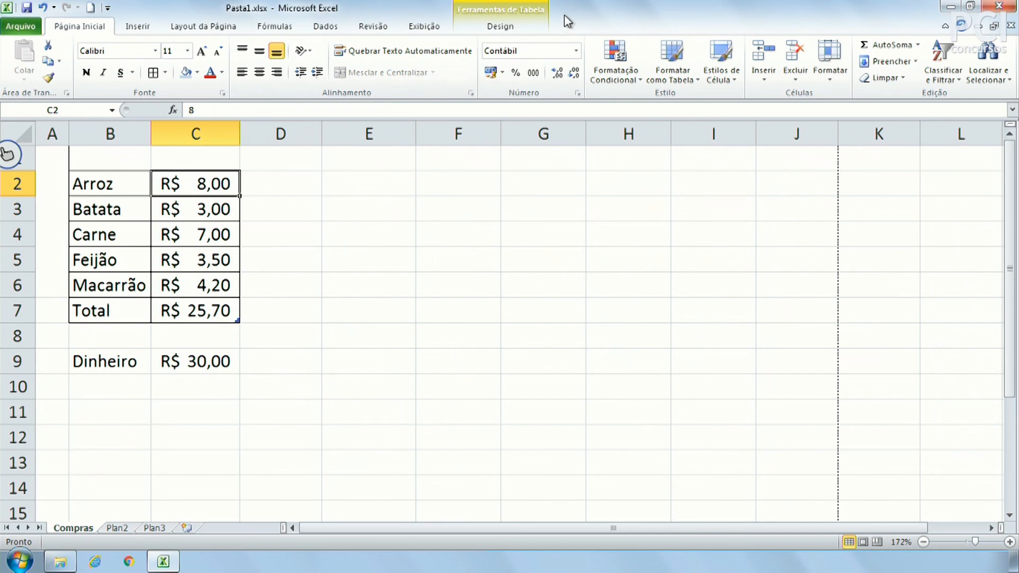
# Switch the table's total row on and off again, and turn the header row back on.
pyautogui.click(500, 26)
pyautogui.click(502, 61)
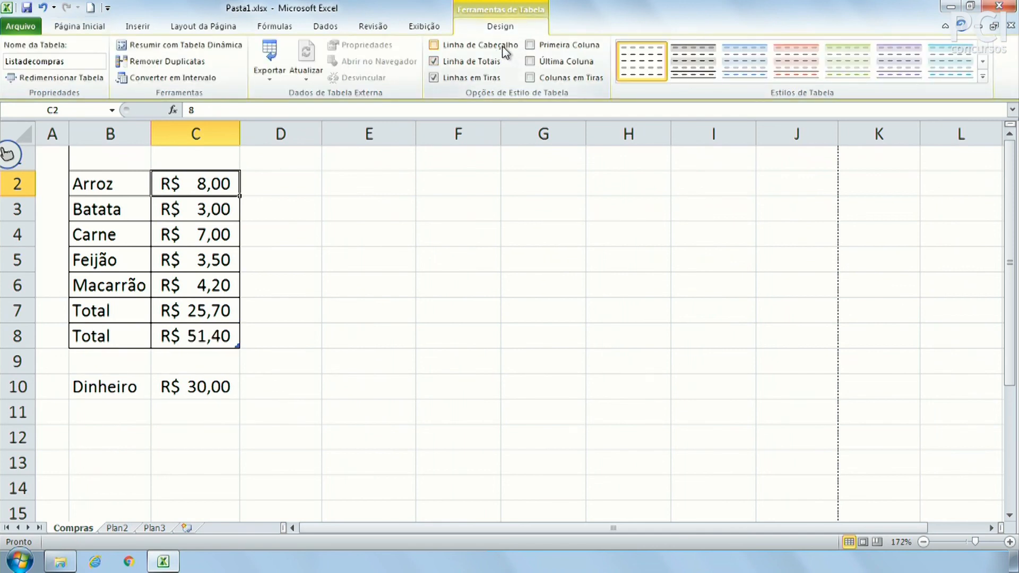
pyautogui.click(502, 61)
pyautogui.click(505, 46)
pyautogui.click(147, 234)
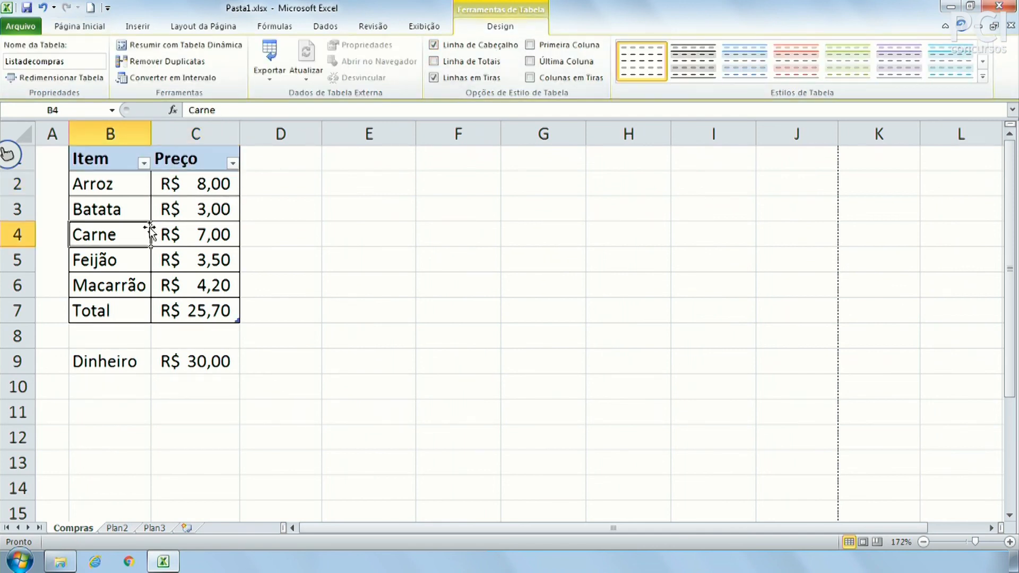
# Toggle the table's total row several times and leave it turned on.
pyautogui.click(452, 62)
pyautogui.click(452, 62)
pyautogui.click(453, 62)
pyautogui.click(452, 62)
pyautogui.click(452, 62)
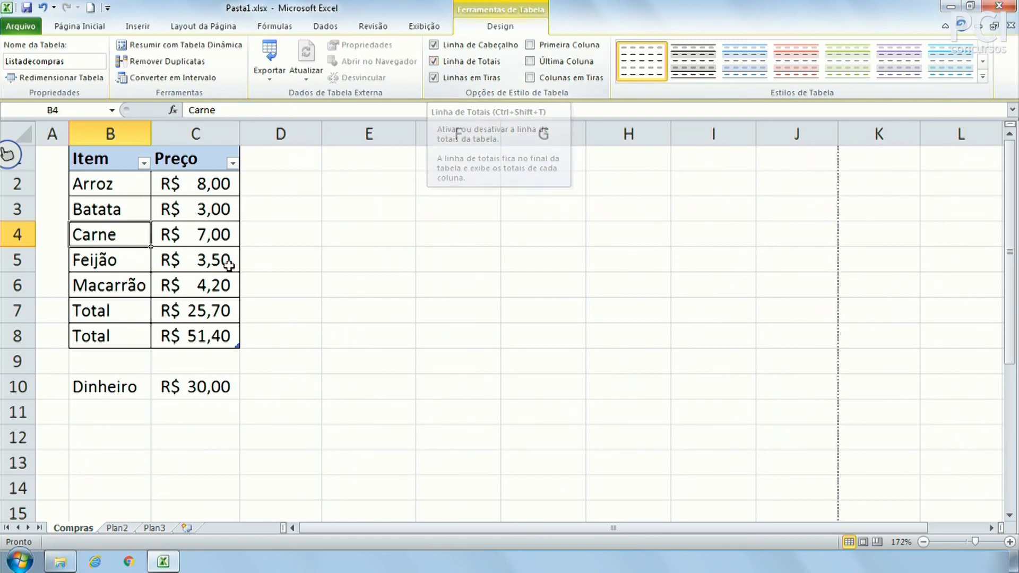
# Examine the original total row in B7:C7, including its label and the formula in C7.
pyautogui.click(142, 311)
pyautogui.moveTo(142, 311); pyautogui.dragTo(195, 309)
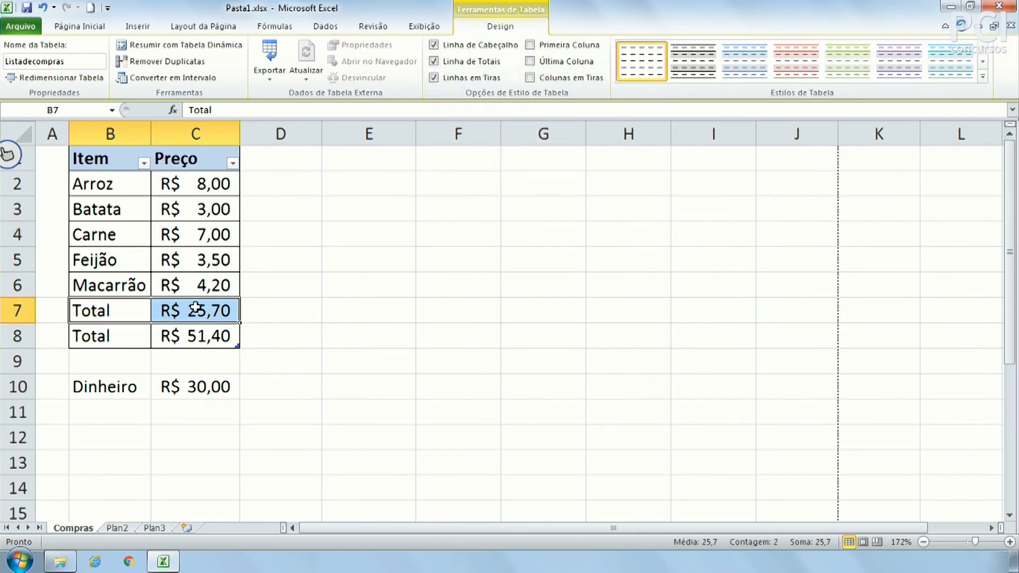
pyautogui.click(141, 312)
pyautogui.click(145, 282)
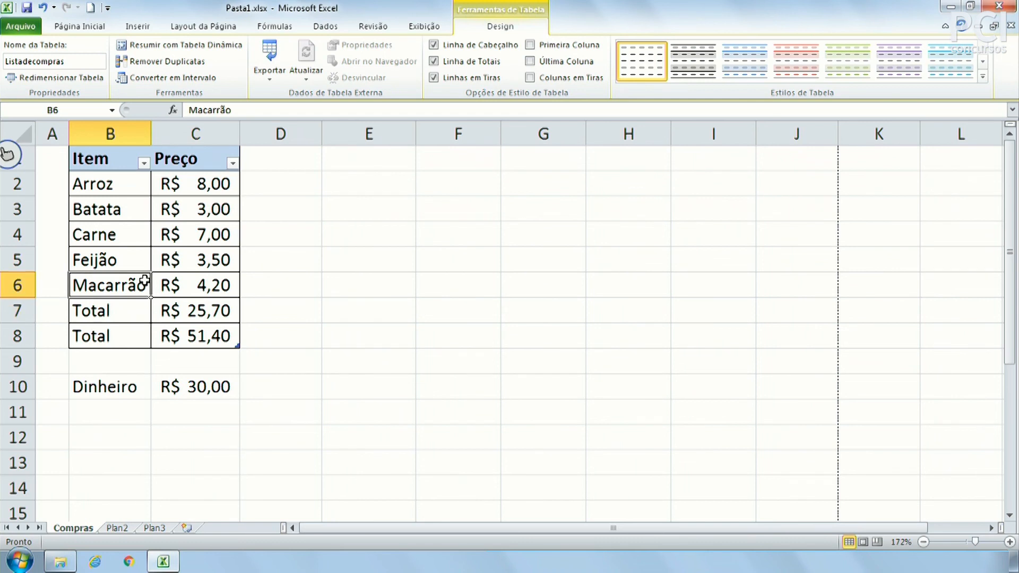
pyautogui.moveTo(121, 306); pyautogui.dragTo(190, 308)
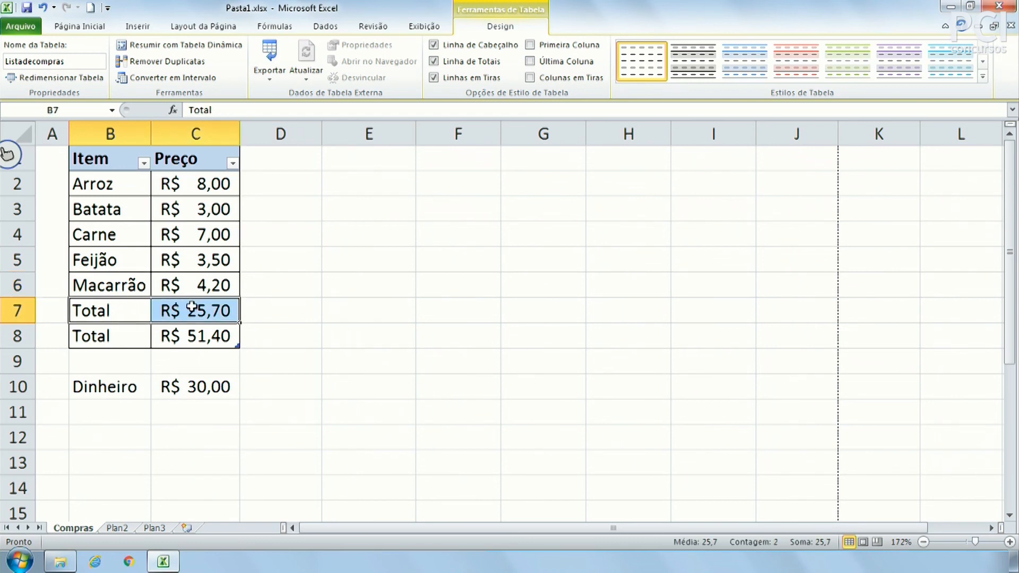
pyautogui.click(130, 311)
pyautogui.click(211, 304)
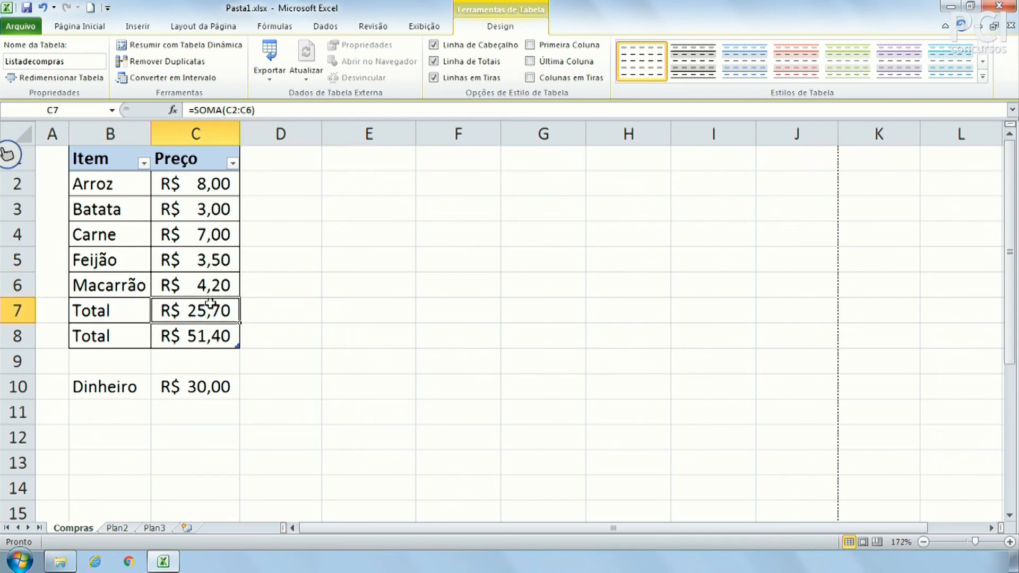
pyautogui.click(111, 307)
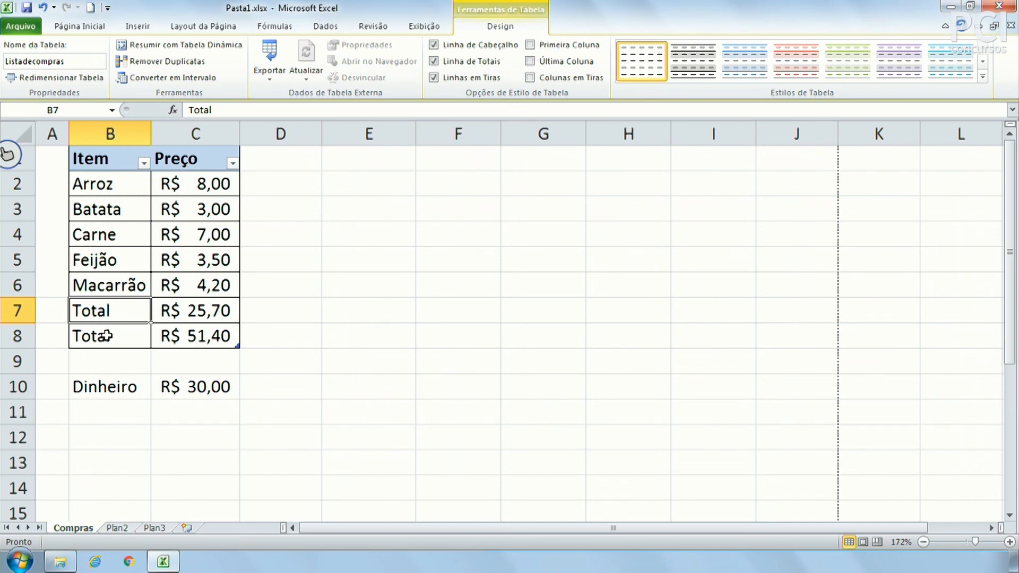
pyautogui.press('Right')
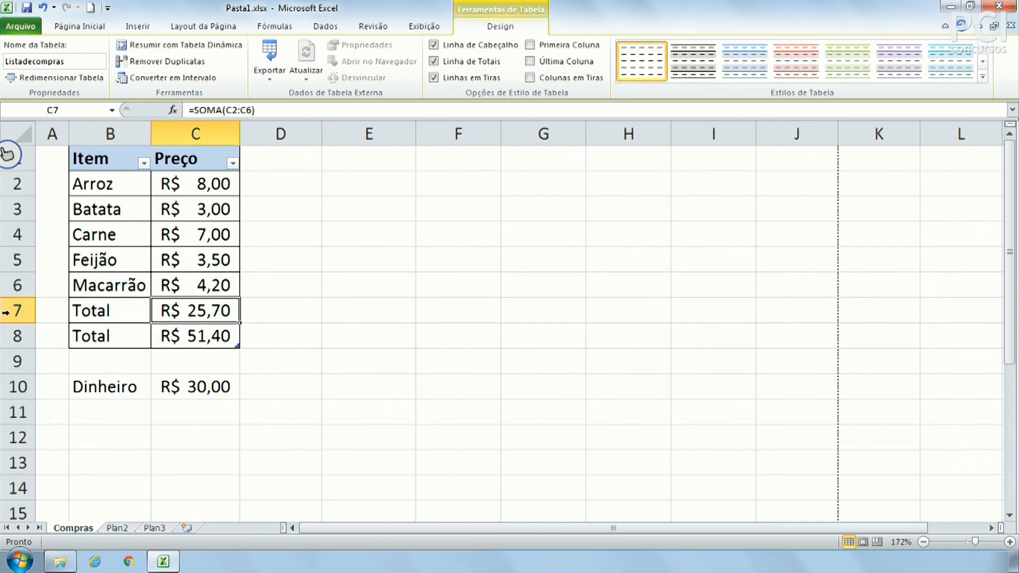
pyautogui.moveTo(143, 309); pyautogui.dragTo(226, 311)
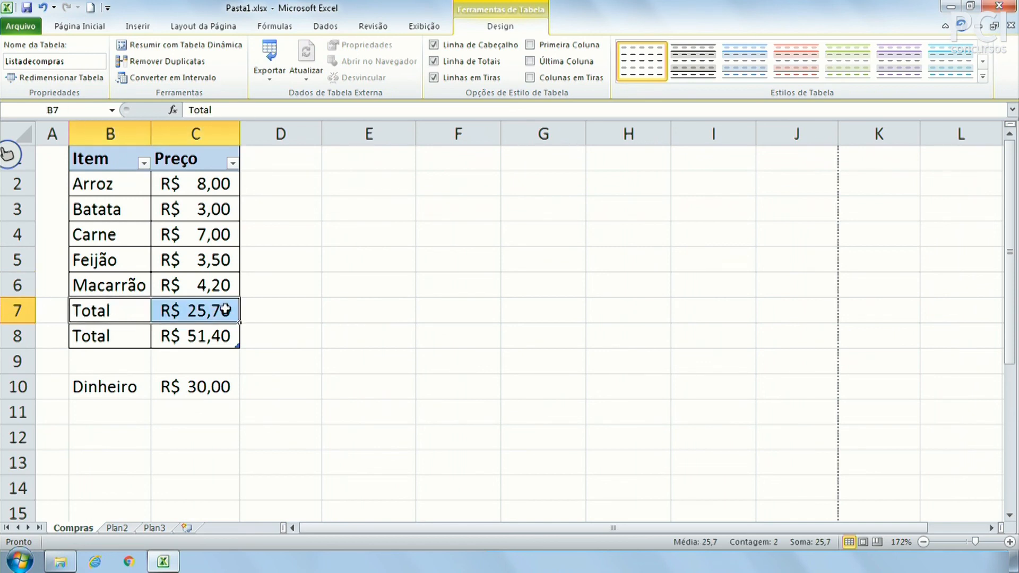
# Inspect the table's own total row in B8:C8, checking its label and formula.
pyautogui.click(198, 341)
pyautogui.click(119, 344)
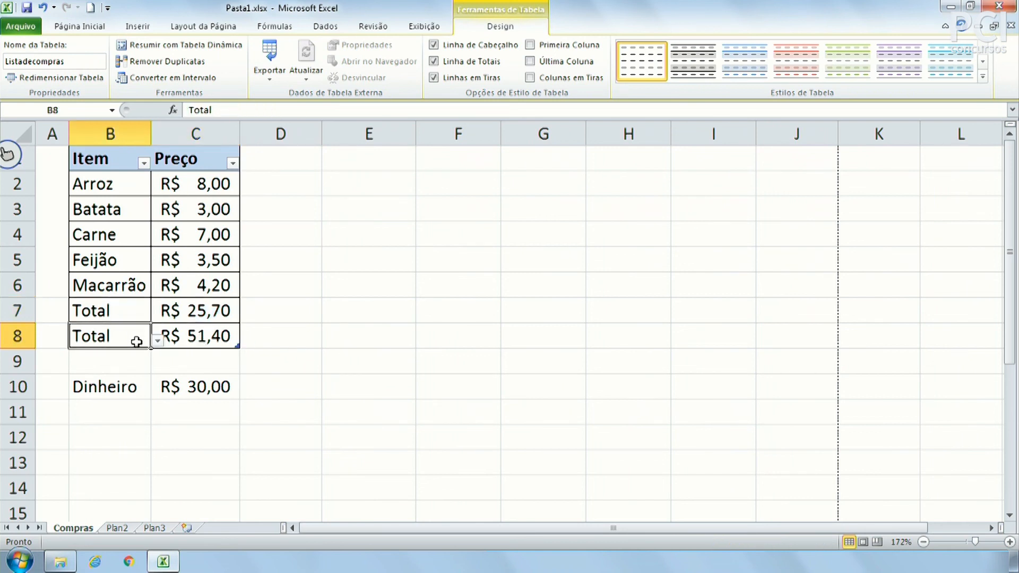
pyautogui.click(158, 342)
pyautogui.click(195, 336)
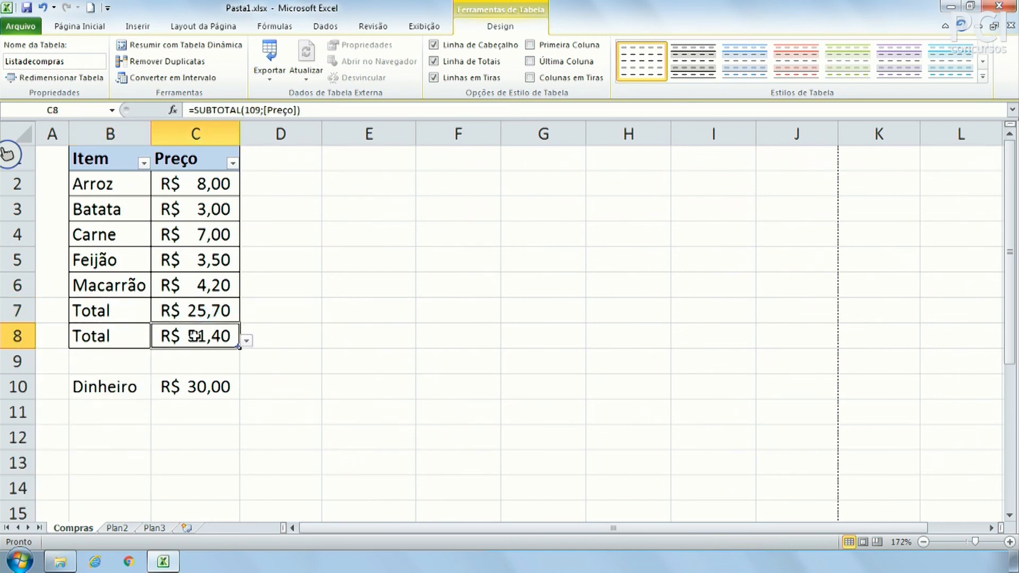
# Switch the table's total row off and on again, and compare the formulas in C7 and C8.
pyautogui.click(463, 63)
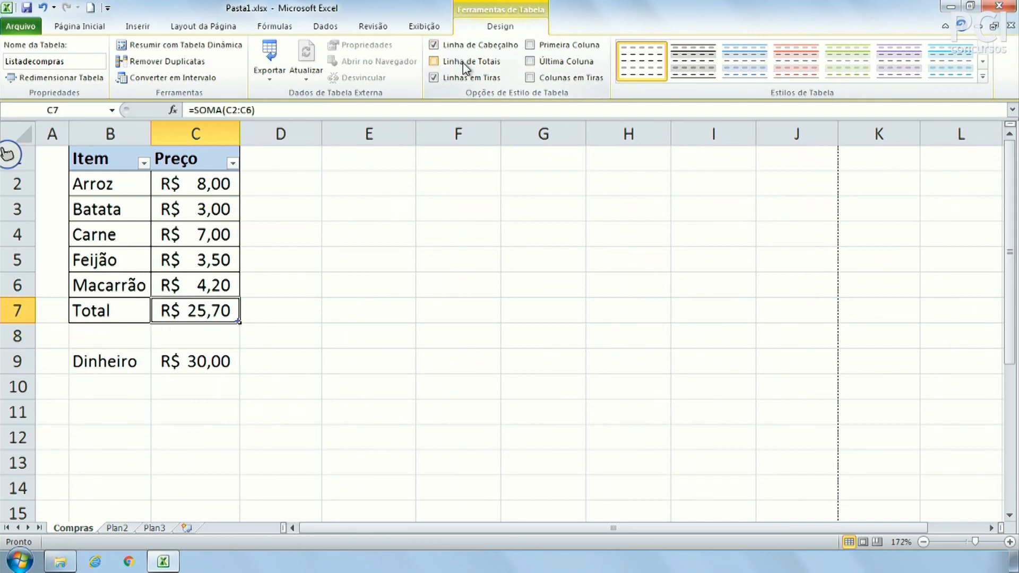
pyautogui.click(463, 63)
pyautogui.click(199, 333)
pyautogui.click(210, 307)
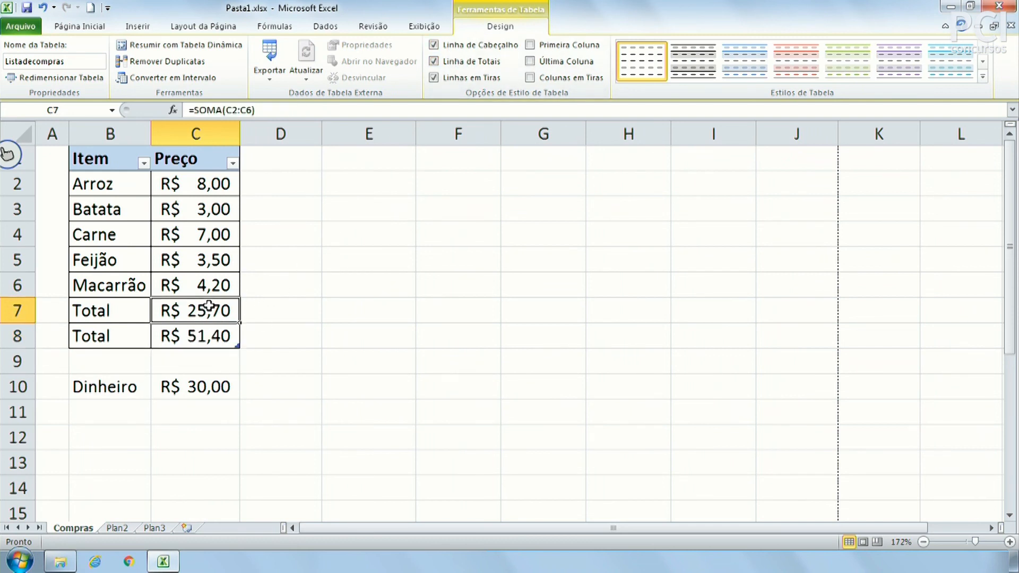
pyautogui.click(202, 336)
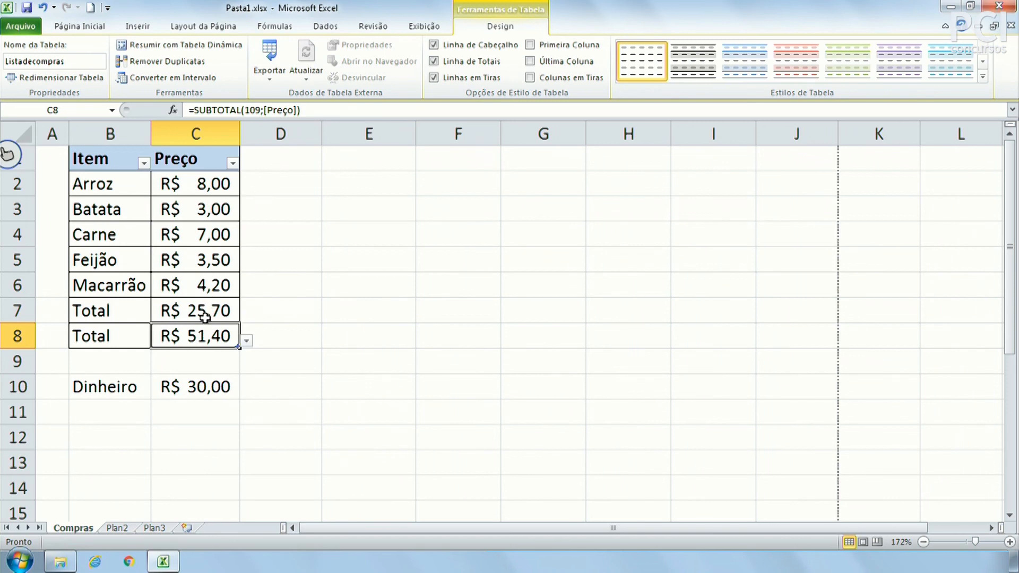
pyautogui.click(206, 312)
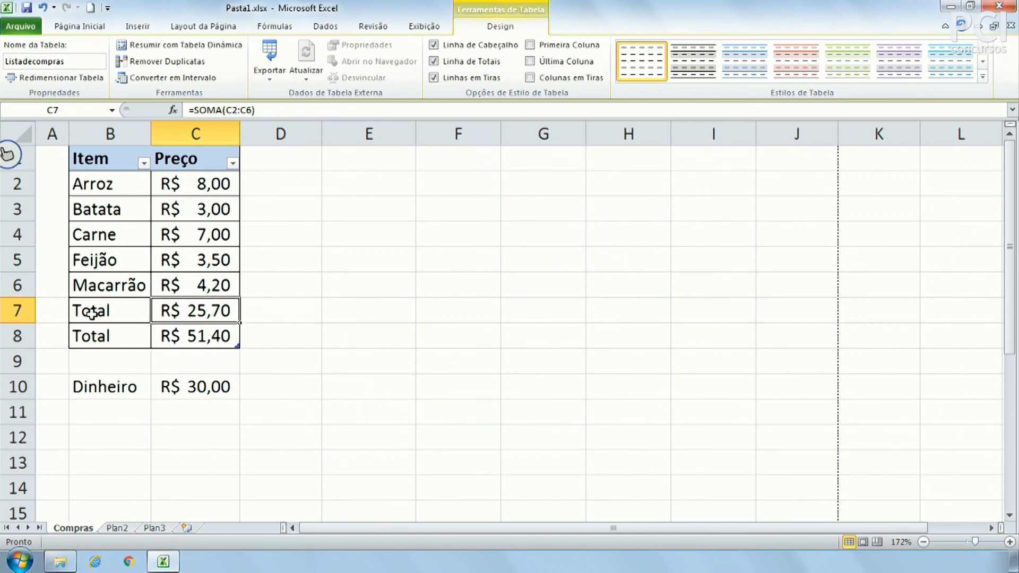
# Delete worksheet row 7 with the original total, and check the formula of the remaining total.
pyautogui.rightClick(16, 308)
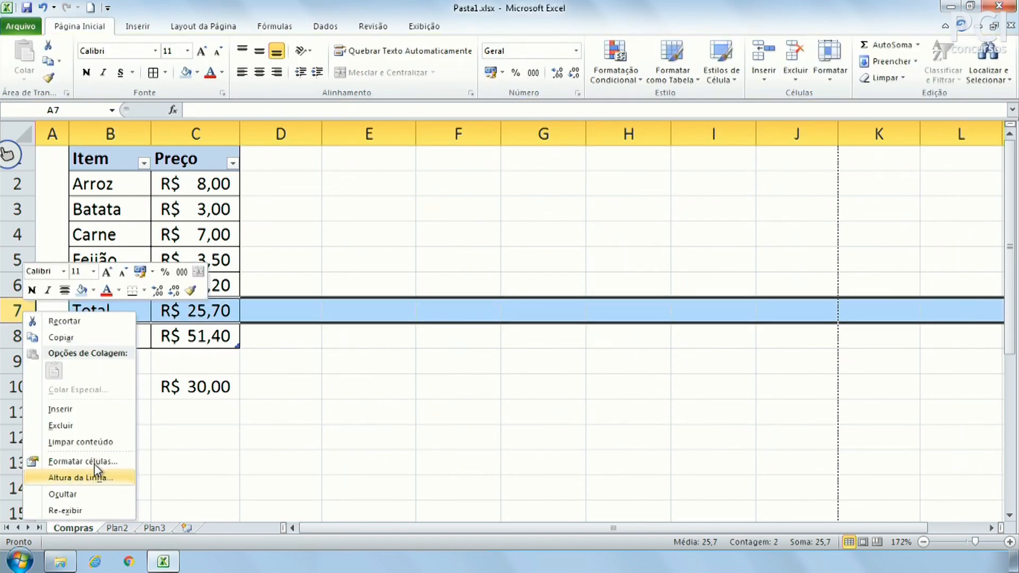
pyautogui.click(93, 427)
pyautogui.click(211, 264)
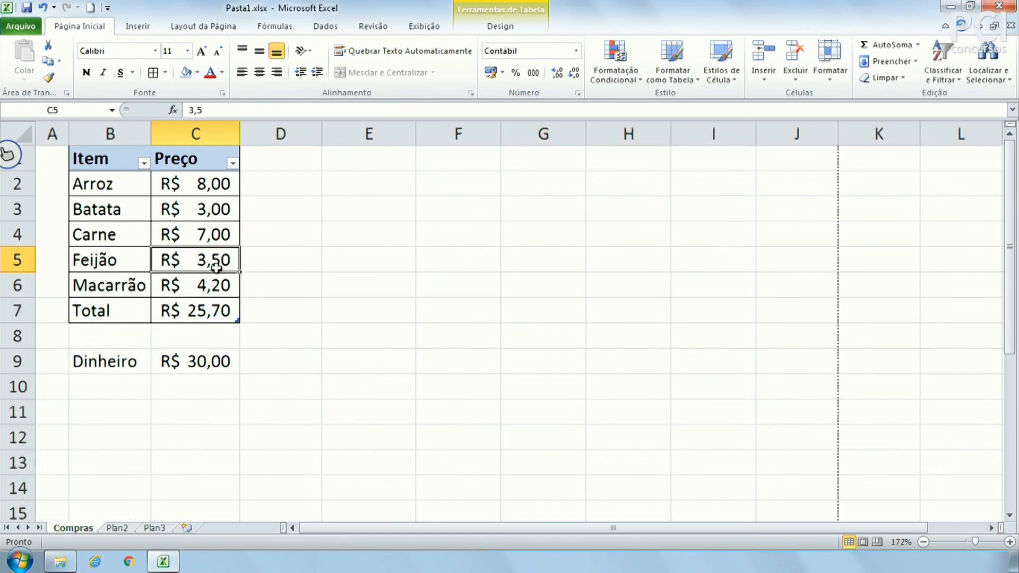
pyautogui.click(211, 309)
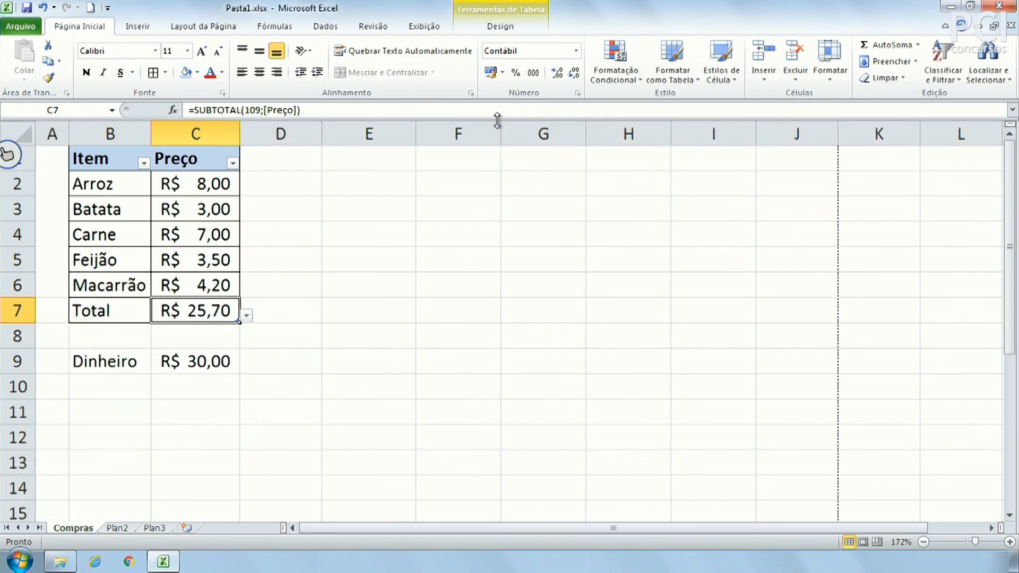
# Turn off the table's banded rows and apply the style Estilo de Tabela Clara 1.
pyautogui.click(503, 29)
pyautogui.click(207, 241)
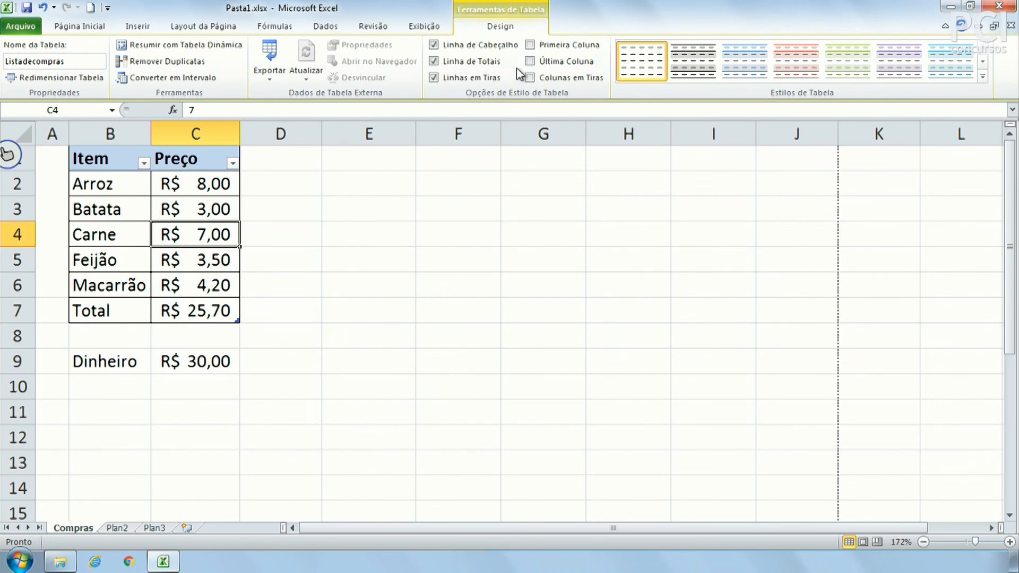
pyautogui.click(472, 80)
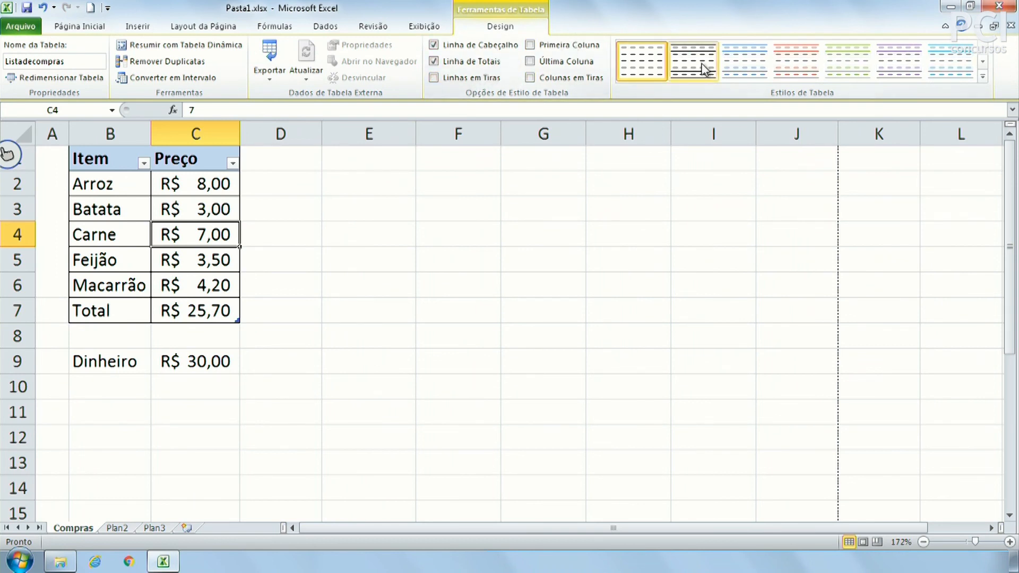
pyautogui.click(704, 68)
# Toggle the banded rows on and off repeatedly to compare the effect, leaving them turned off.
pyautogui.click(461, 78)
pyautogui.click(461, 79)
pyautogui.click(460, 78)
pyautogui.click(461, 78)
pyautogui.click(461, 79)
pyautogui.click(461, 78)
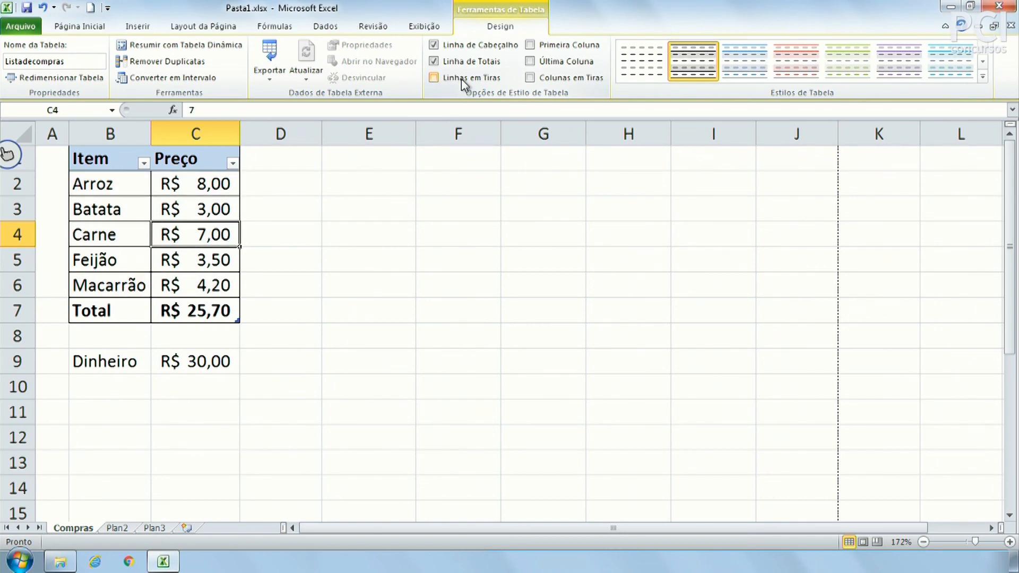
pyautogui.click(461, 78)
pyautogui.click(461, 79)
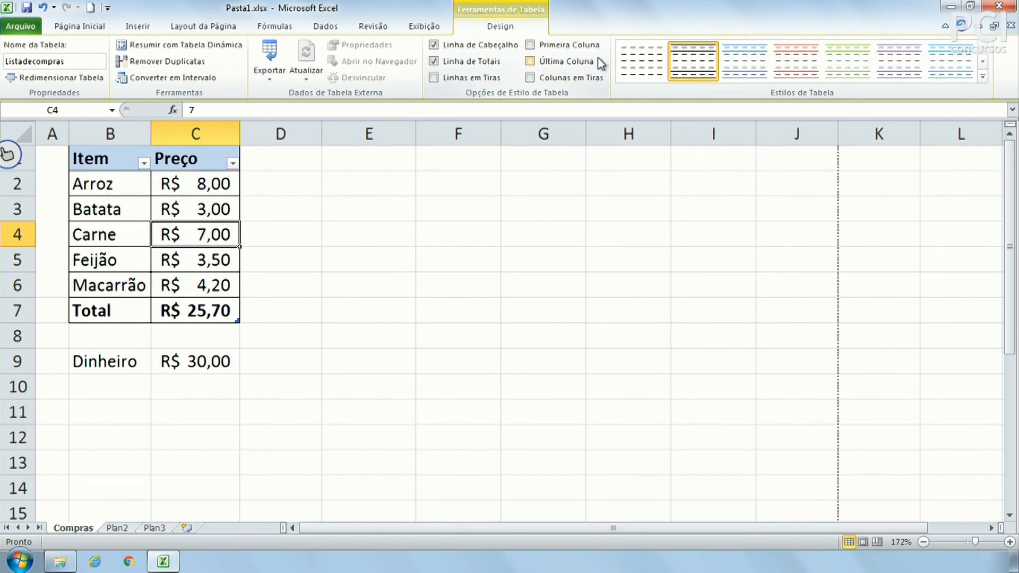
# Try banded columns with the unformatted table style and with Estilo de Tabela Clara 1, then leave banded columns off.
pyautogui.click(637, 56)
pyautogui.click(579, 45)
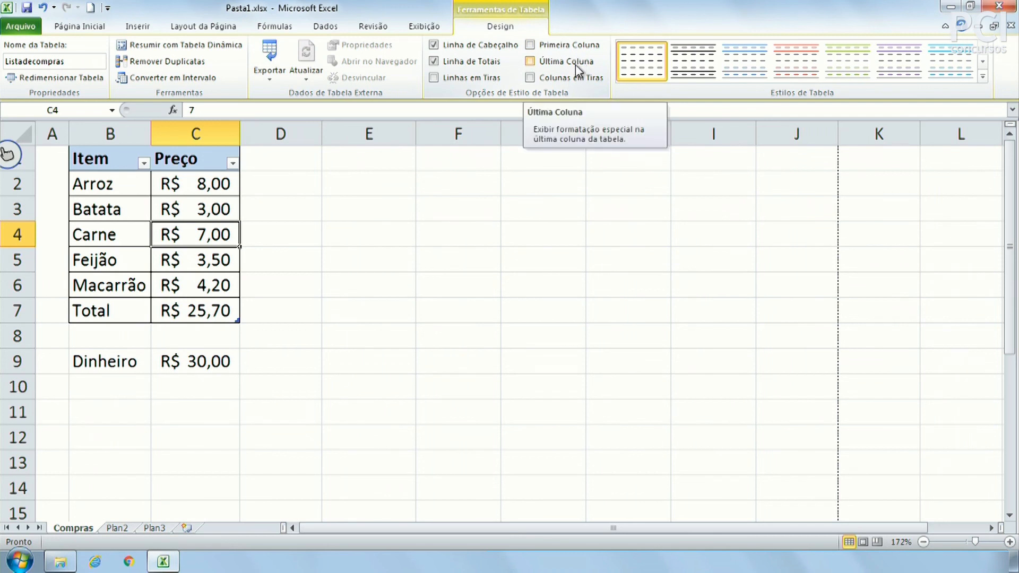
pyautogui.click(577, 79)
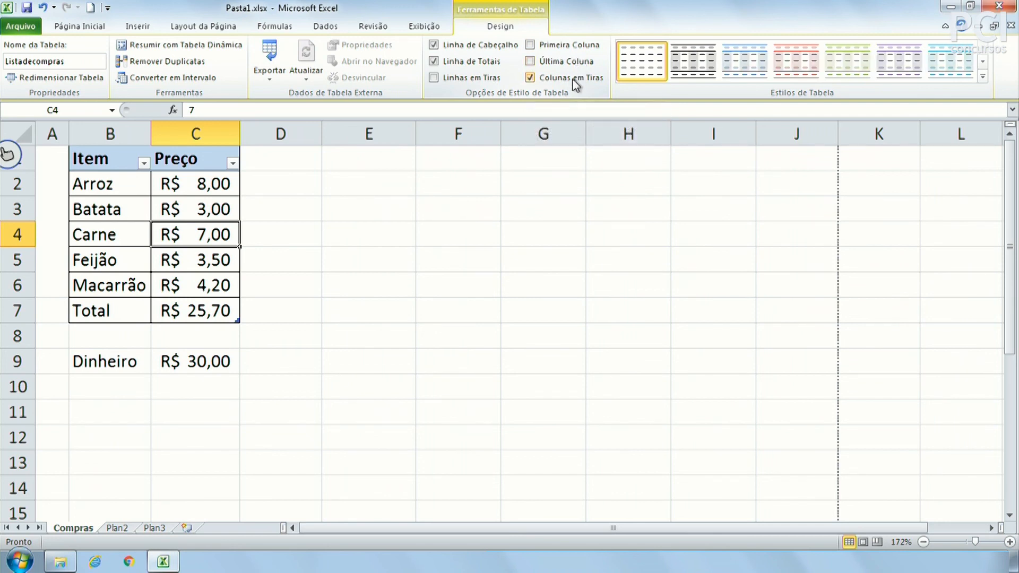
pyautogui.click(714, 62)
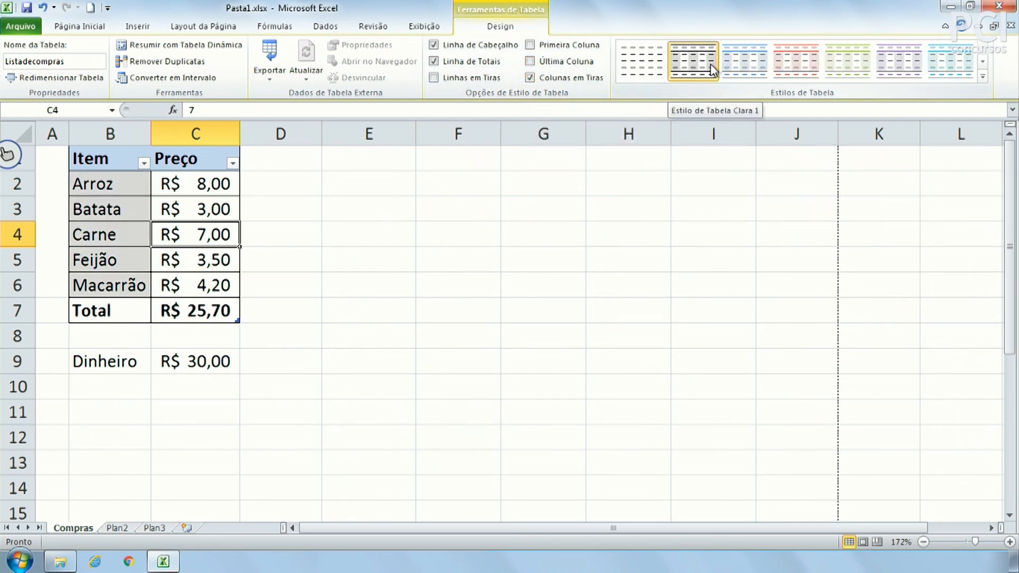
pyautogui.click(546, 79)
pyautogui.click(196, 209)
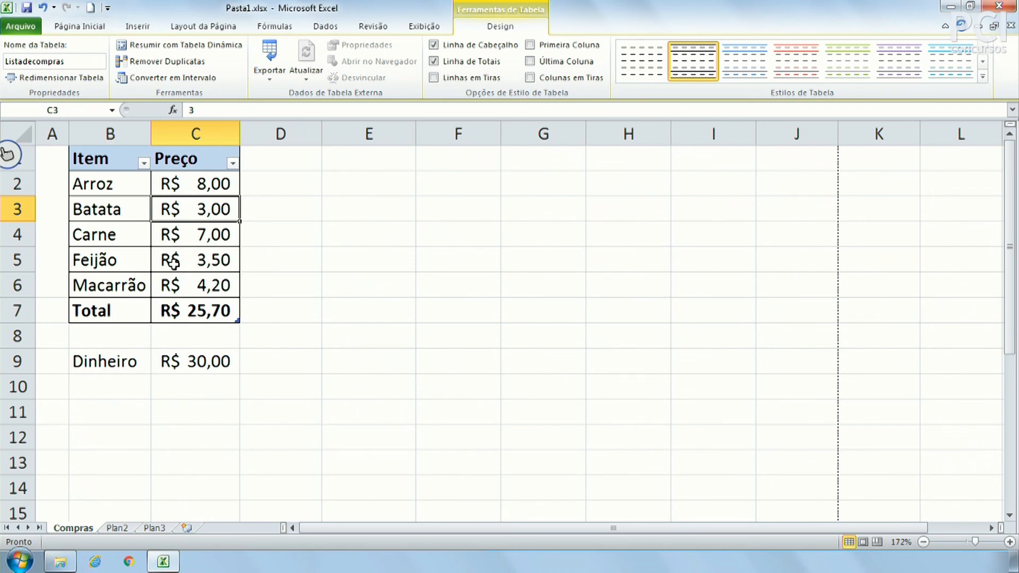
# Select the shopping list B1:C7 and view the available Format as Table styles without applying one.
pyautogui.moveTo(113, 164); pyautogui.dragTo(178, 310)
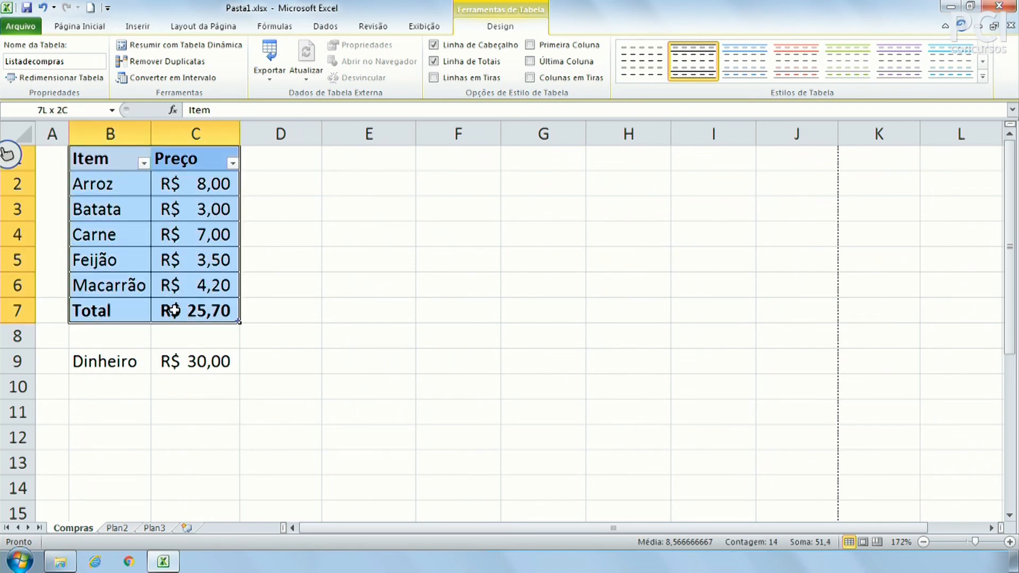
pyautogui.click(74, 24)
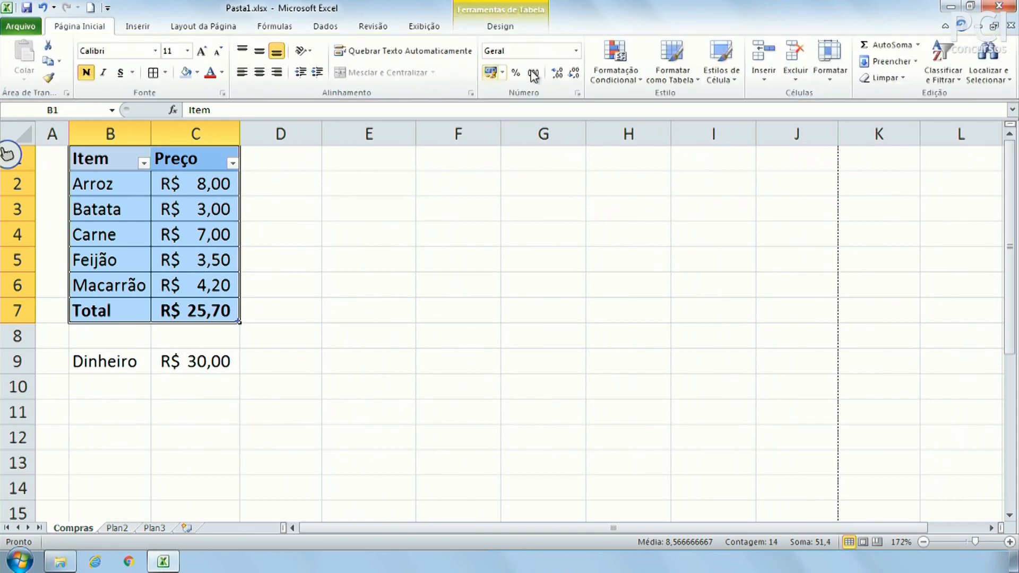
pyautogui.click(675, 75)
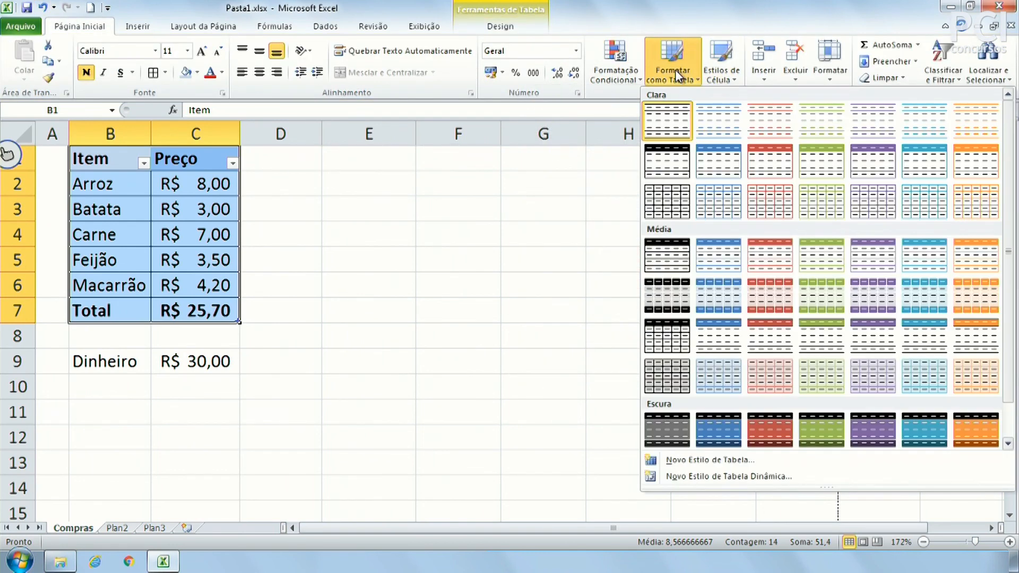
pyautogui.click(198, 223)
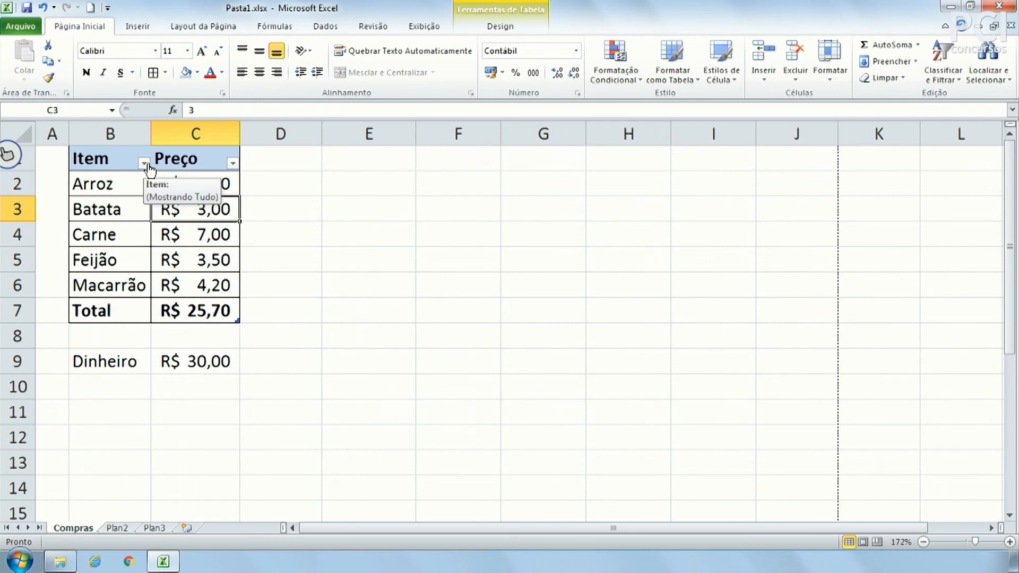
# Examine the filter arrows in the headers Item and Preço and view the sort and filter options.
pyautogui.click(178, 158)
pyautogui.click(89, 158)
pyautogui.click(190, 157)
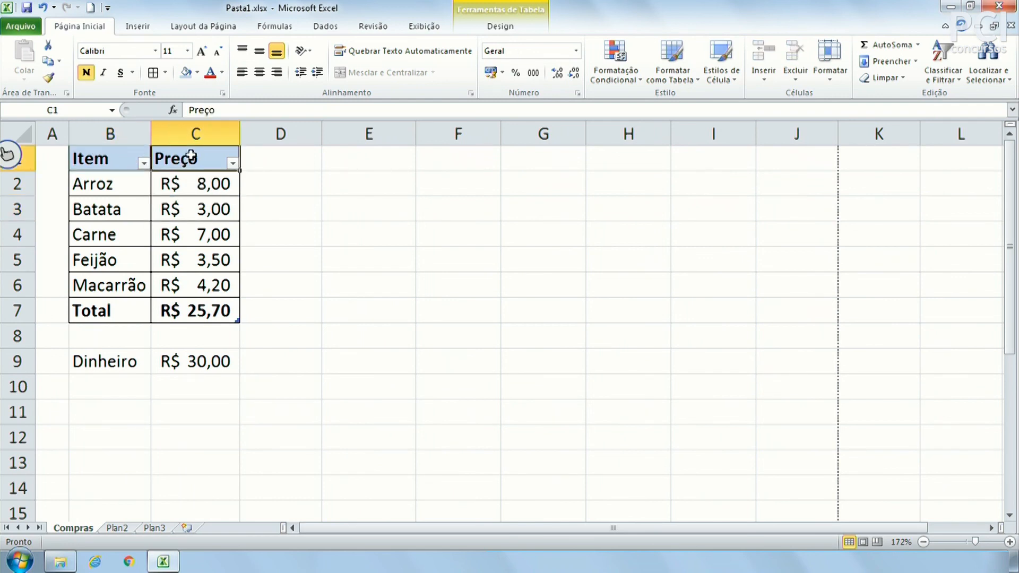
pyautogui.click(943, 63)
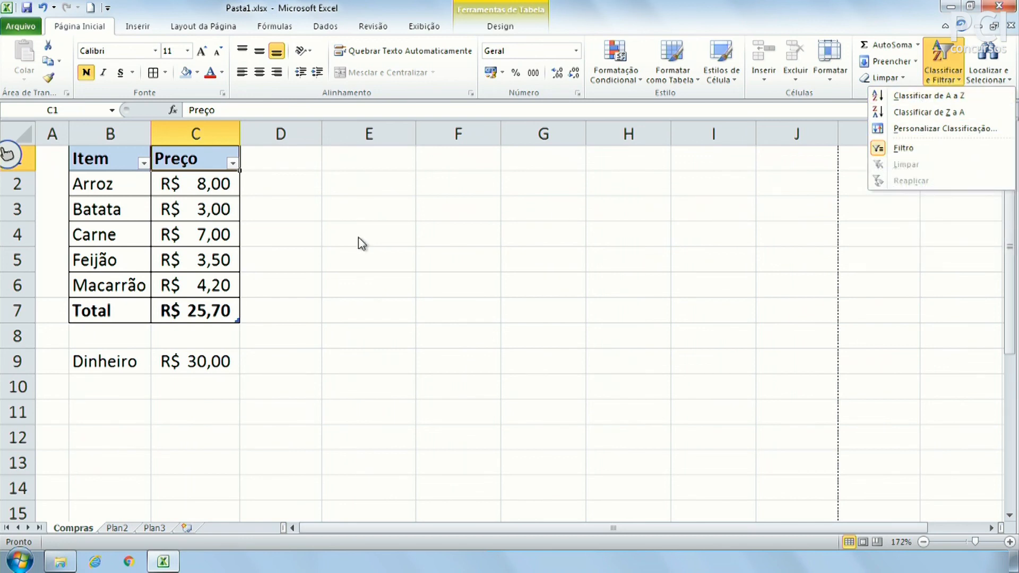
pyautogui.click(137, 205)
pyautogui.click(143, 171)
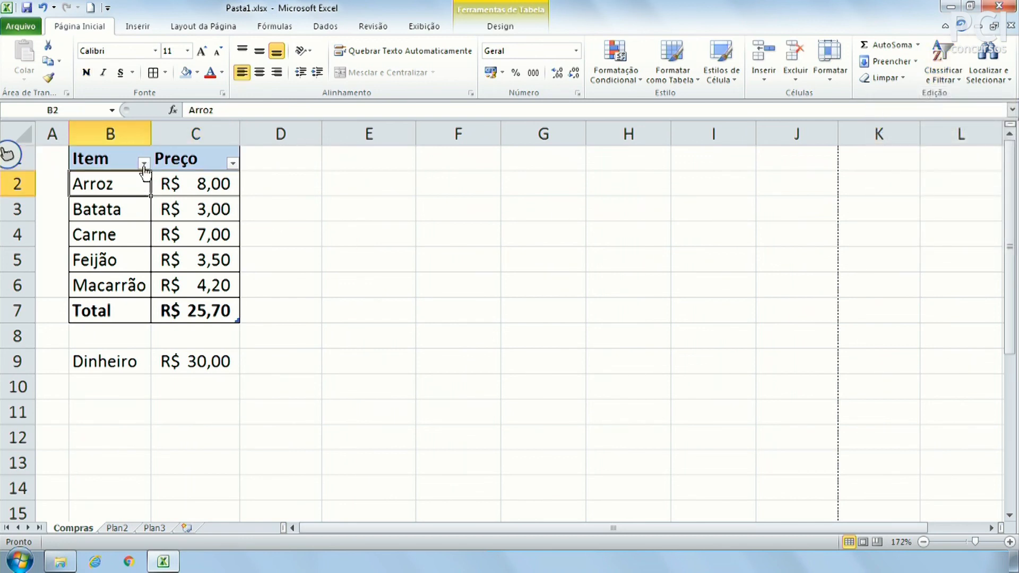
pyautogui.click(192, 184)
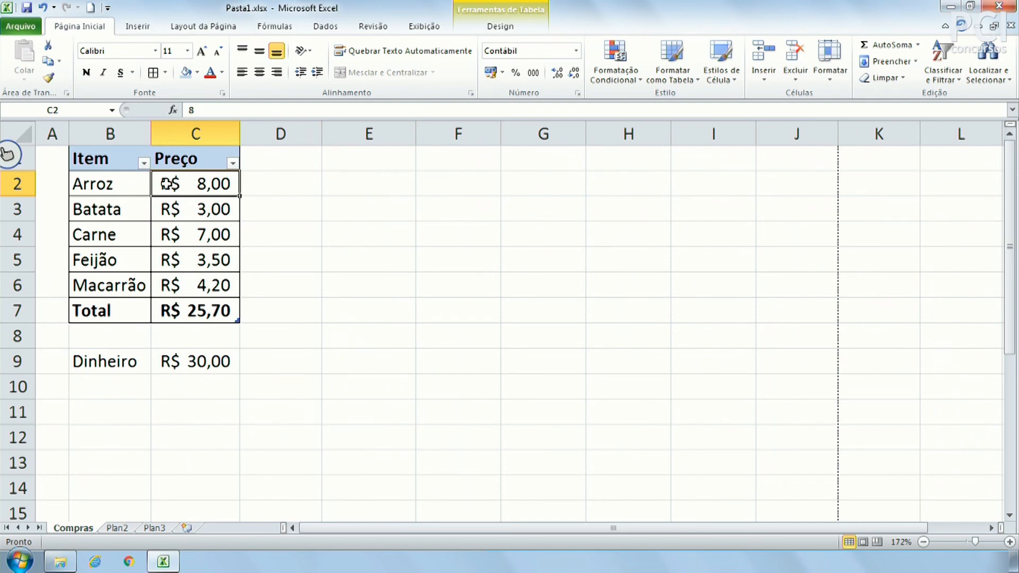
# View the filter values available for the Item column and dismiss the list without filtering.
pyautogui.click(144, 163)
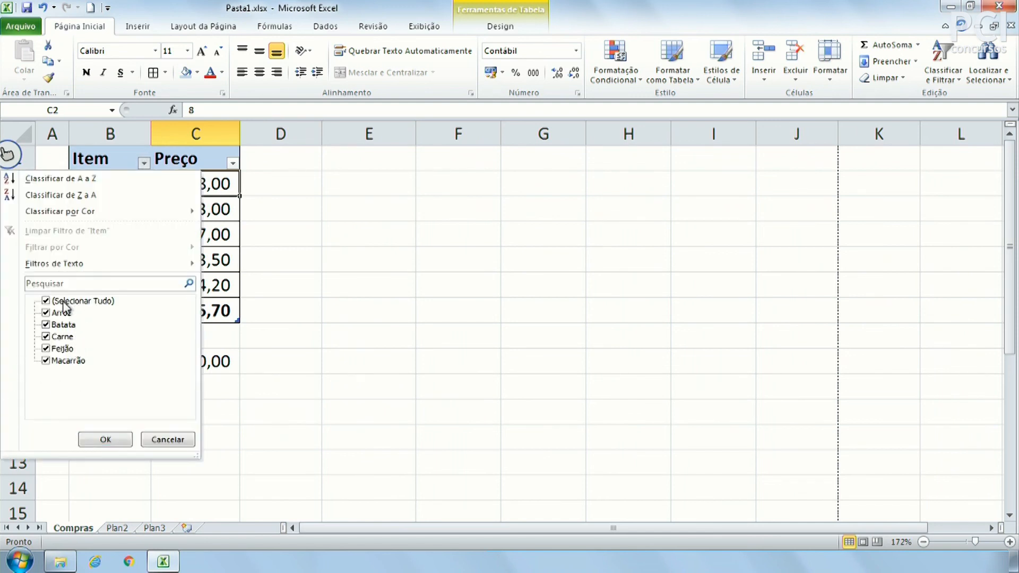
pyautogui.click(175, 441)
pyautogui.click(154, 236)
pyautogui.click(204, 210)
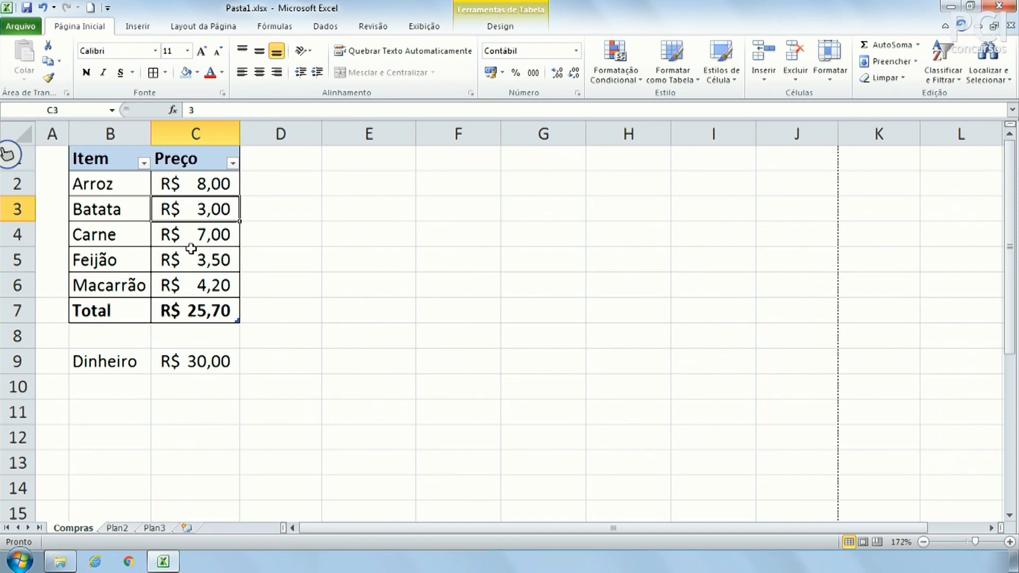
# Filter the Item column to exclude Carne and Feijão, and check the Total formula and the remaining prices.
pyautogui.click(144, 164)
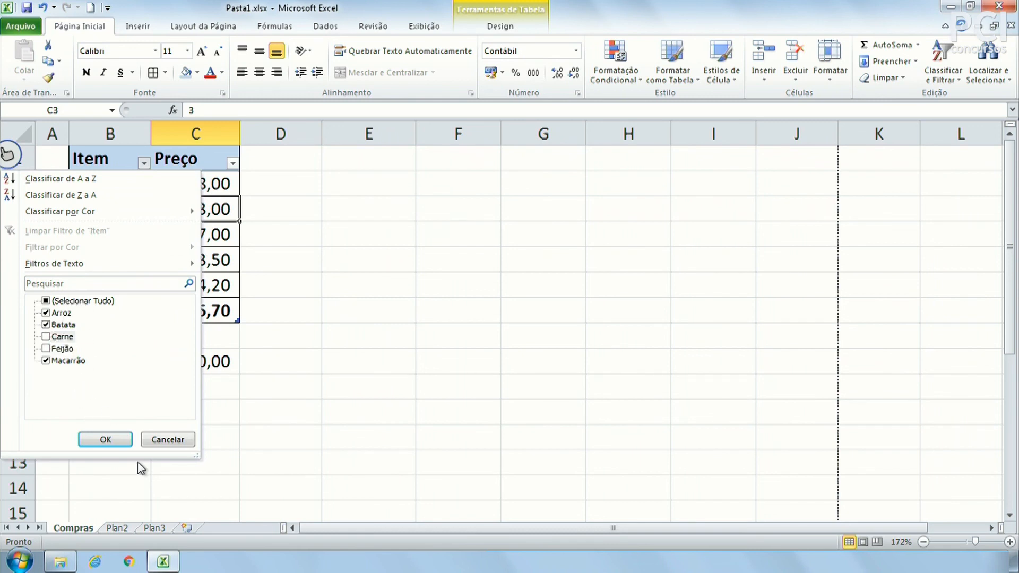
pyautogui.click(111, 442)
pyautogui.click(410, 292)
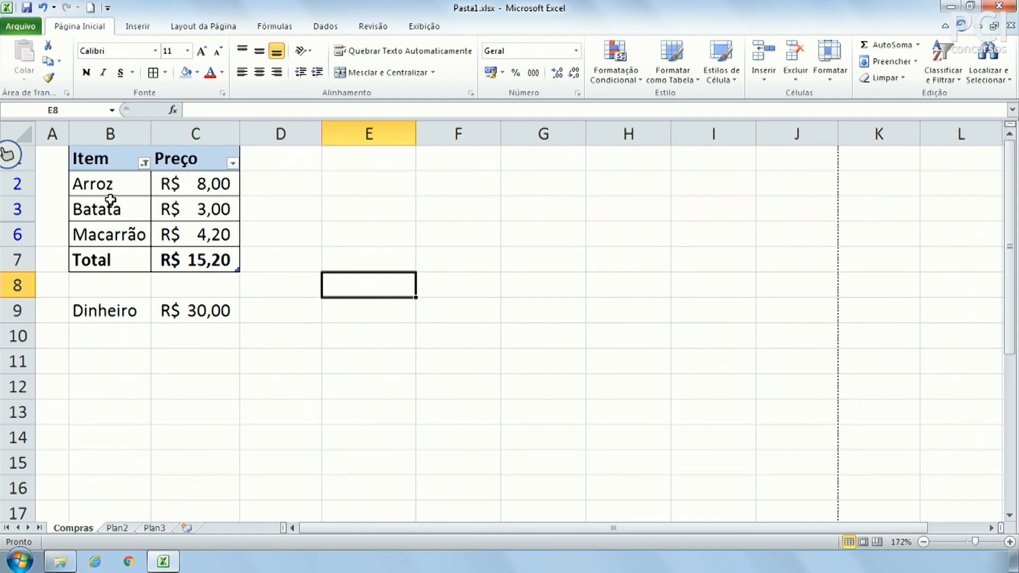
pyautogui.click(221, 261)
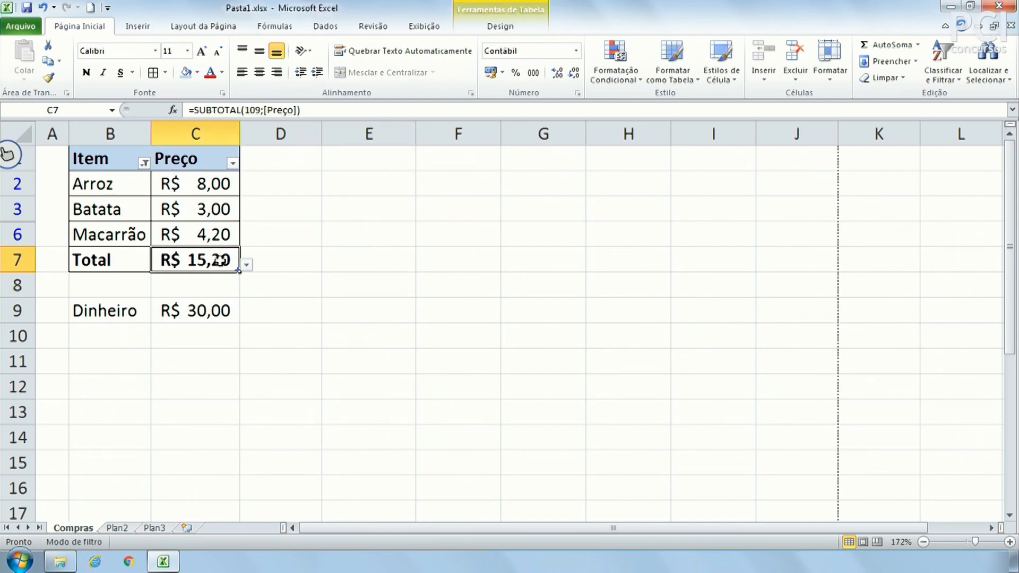
pyautogui.click(220, 230)
pyautogui.click(217, 190)
pyautogui.click(212, 211)
pyautogui.click(212, 239)
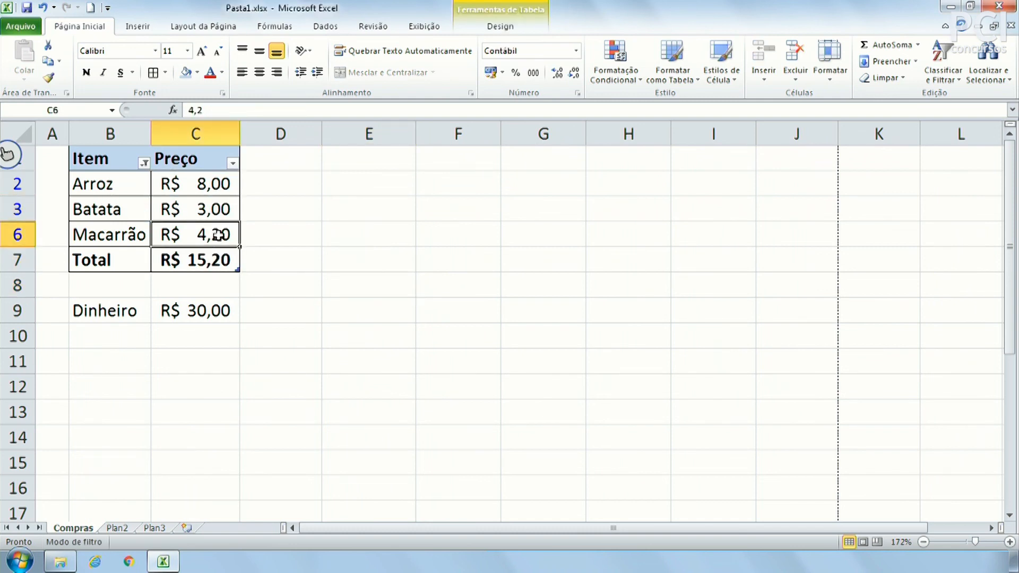
# Restore all items in the Item column's filter.
pyautogui.click(144, 164)
pyautogui.click(94, 302)
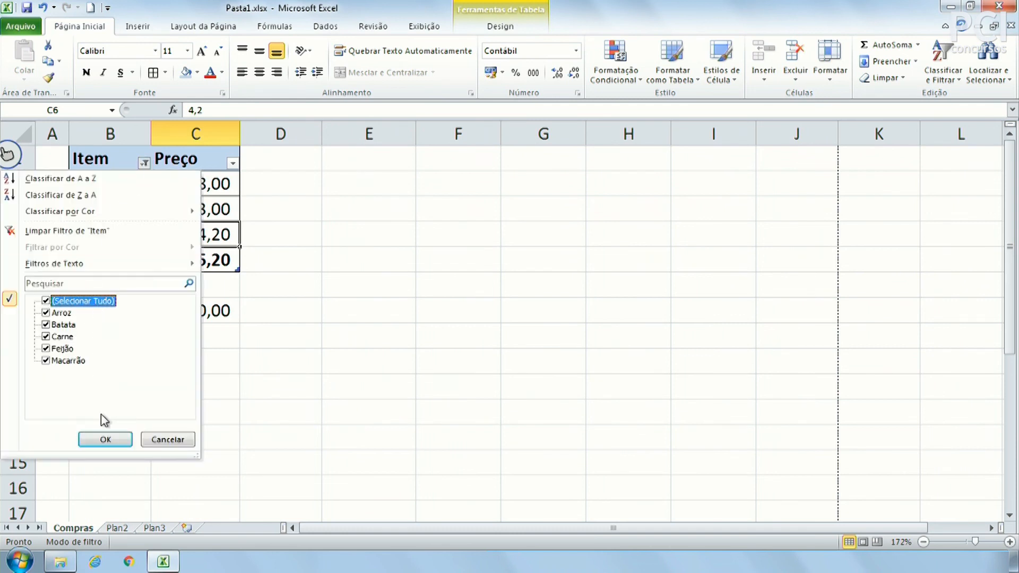
pyautogui.click(105, 440)
pyautogui.click(180, 201)
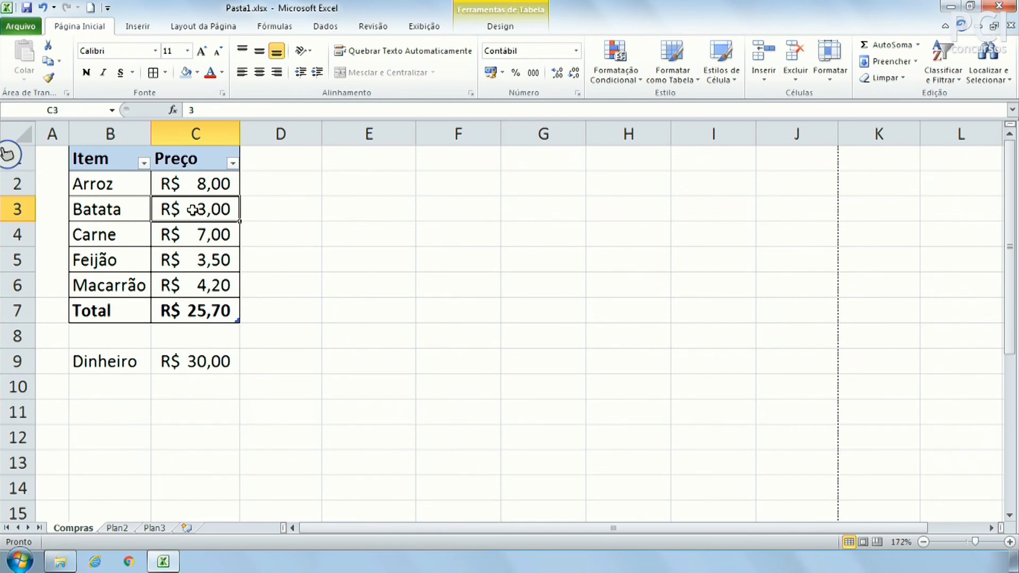
# Sort the shopping list by Item from Z to A and compare the sort options of Preço and Item.
pyautogui.click(144, 165)
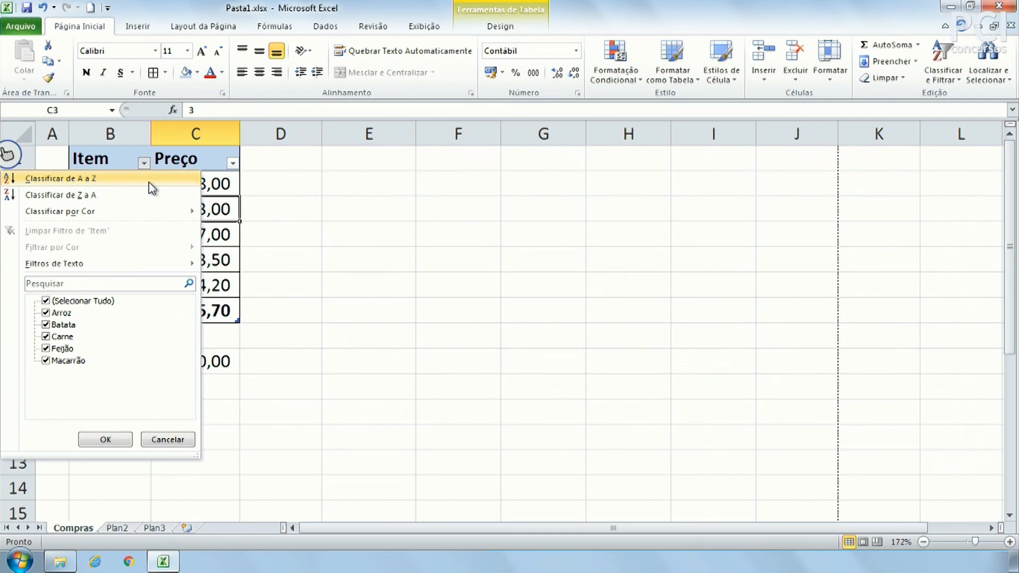
pyautogui.click(85, 196)
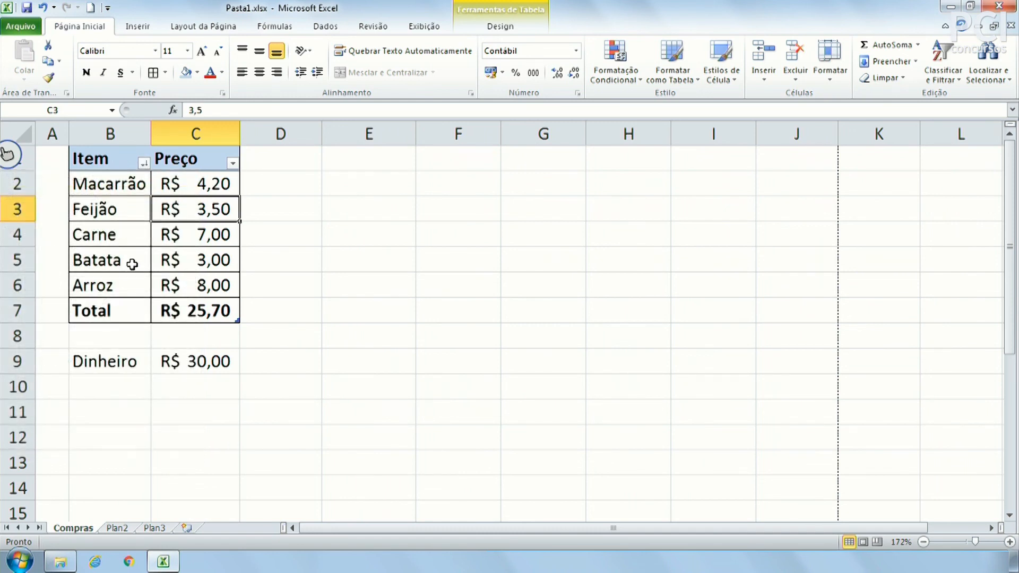
pyautogui.click(233, 164)
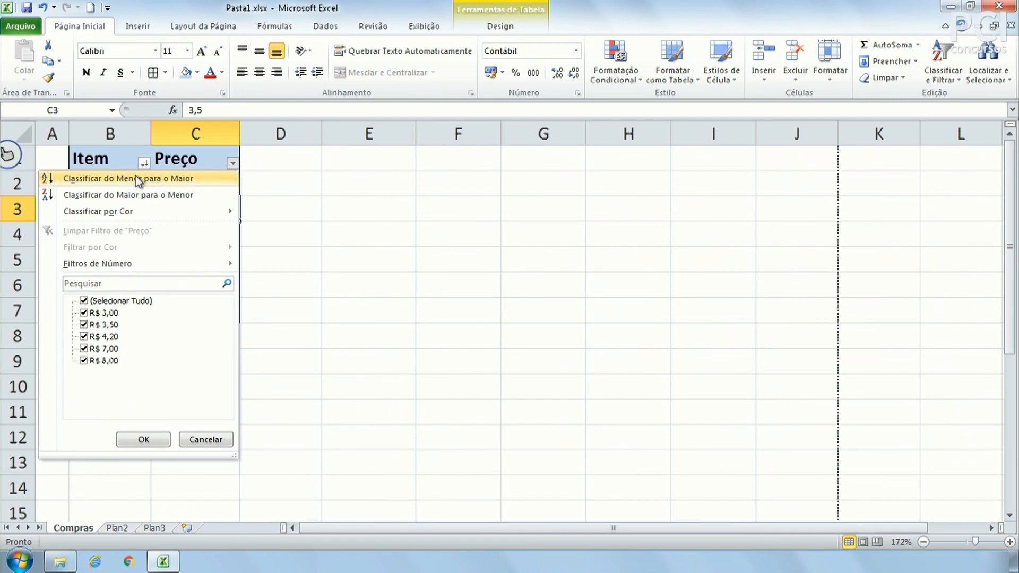
pyautogui.click(143, 163)
pyautogui.click(143, 163)
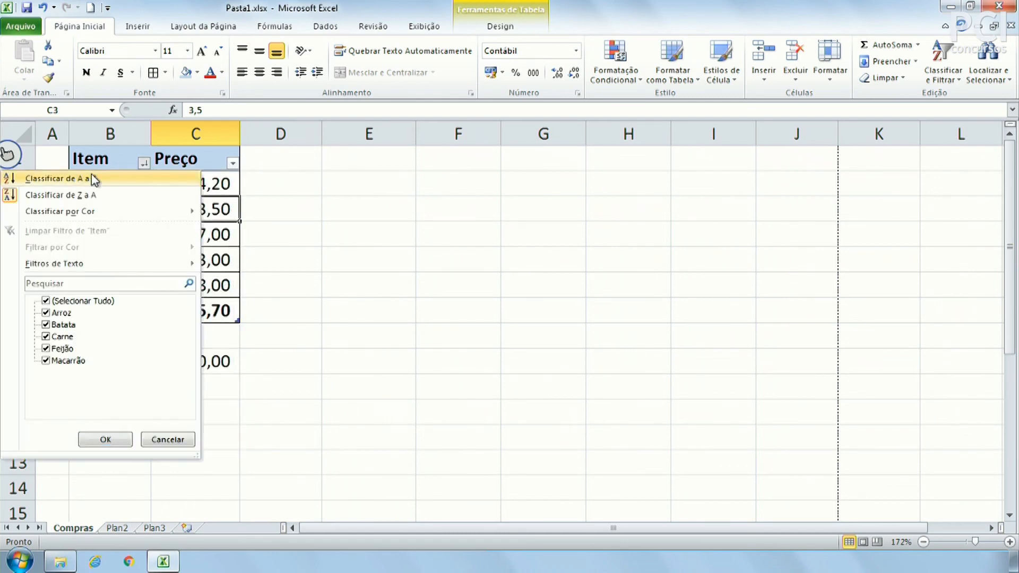
# Sort the shopping list by Preço from smallest to largest and review the order of prices and items.
pyautogui.click(233, 163)
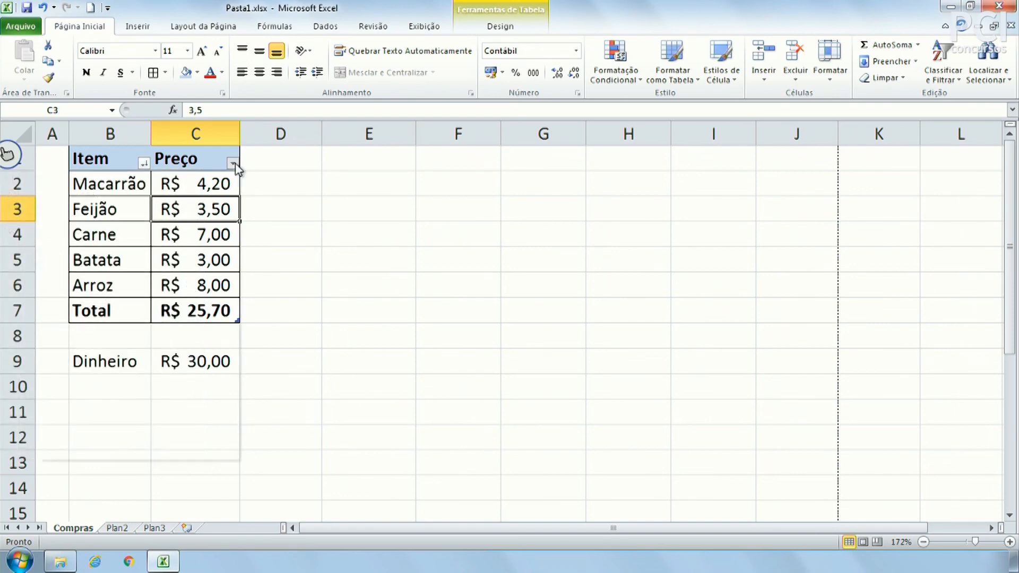
pyautogui.click(233, 163)
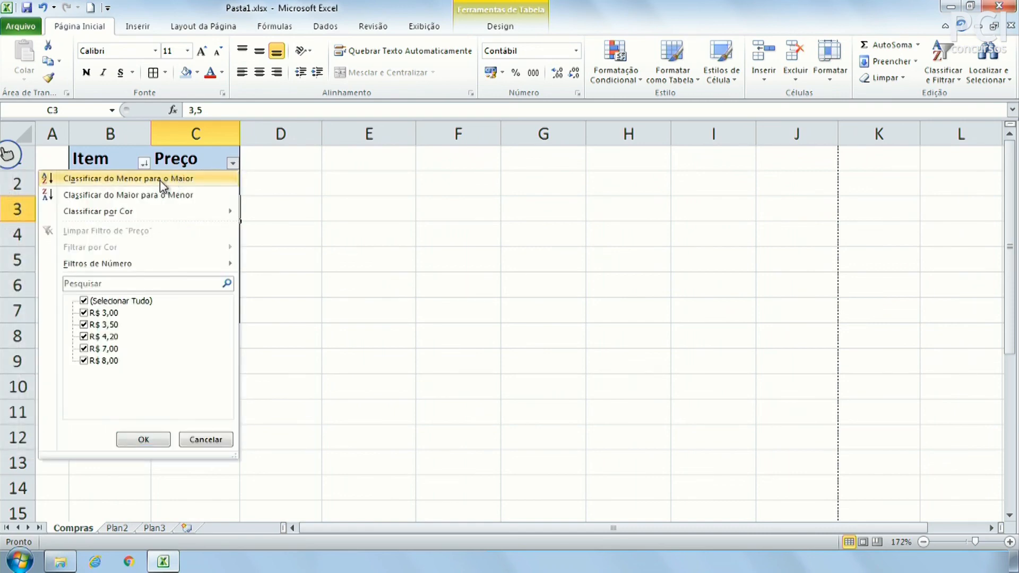
pyautogui.click(160, 180)
pyautogui.click(355, 250)
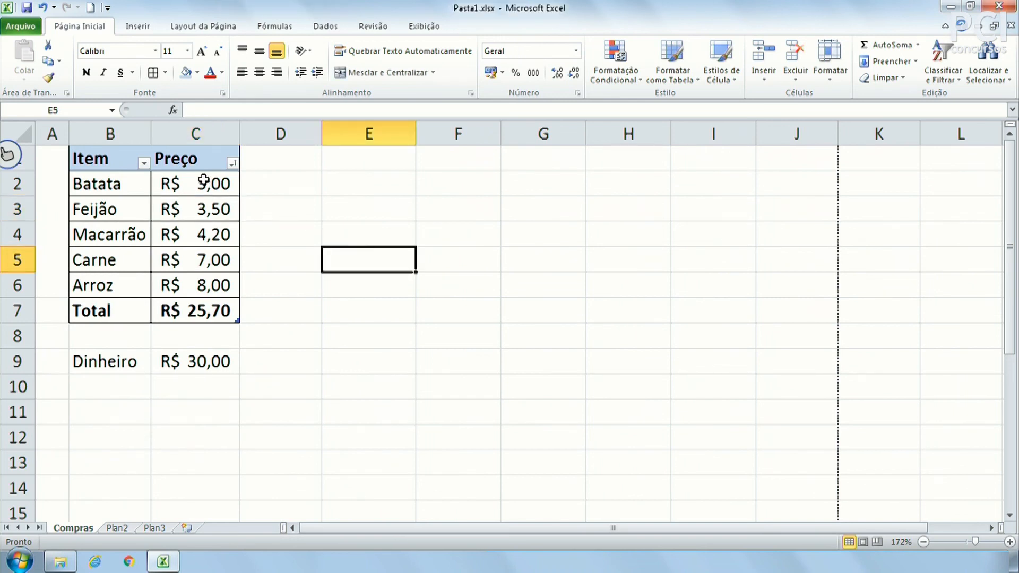
pyautogui.click(205, 180)
pyautogui.click(200, 285)
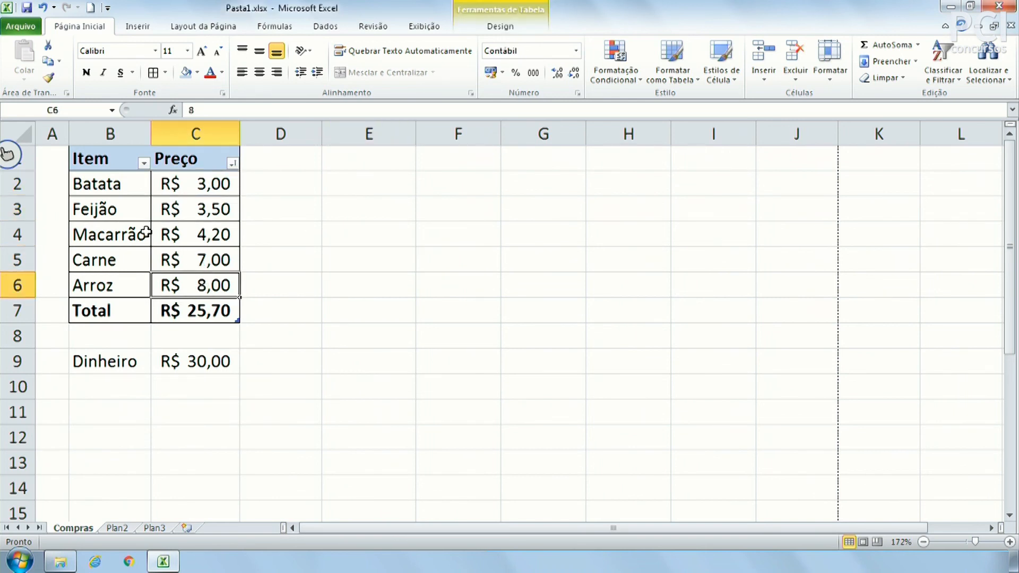
pyautogui.moveTo(113, 184); pyautogui.dragTo(101, 286)
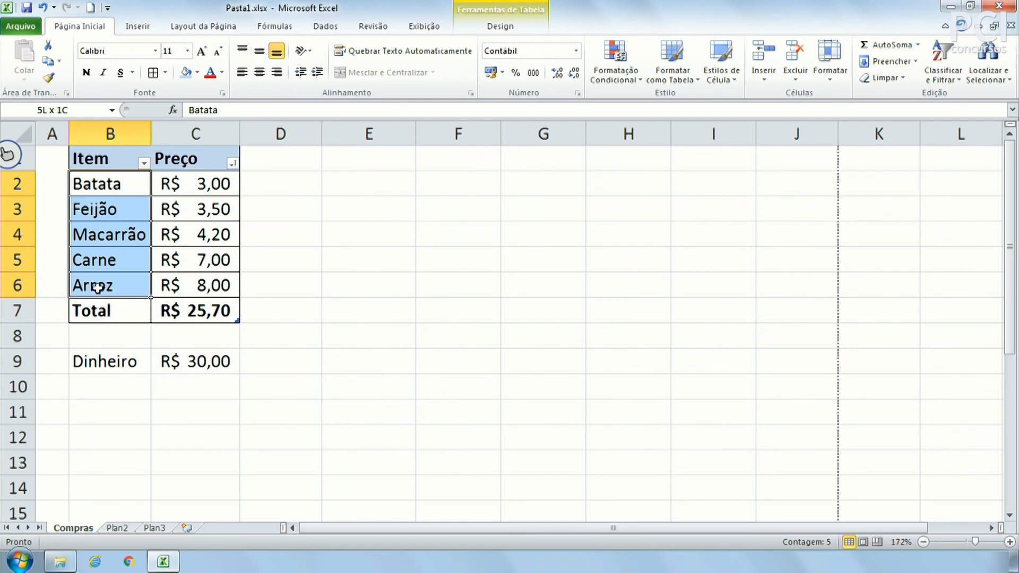
pyautogui.moveTo(108, 188); pyautogui.dragTo(102, 286)
pyautogui.click(119, 234)
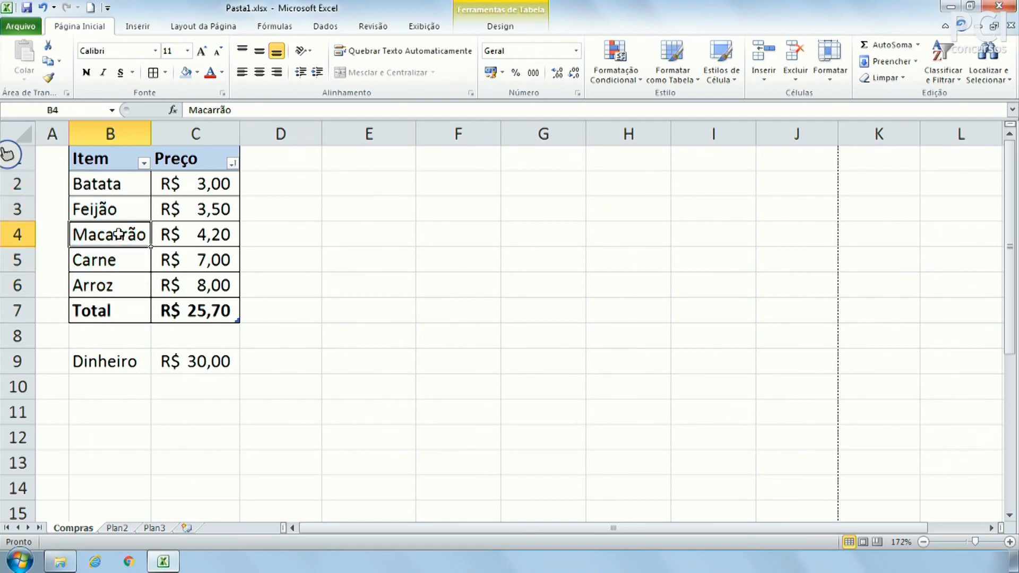
pyautogui.click(119, 188)
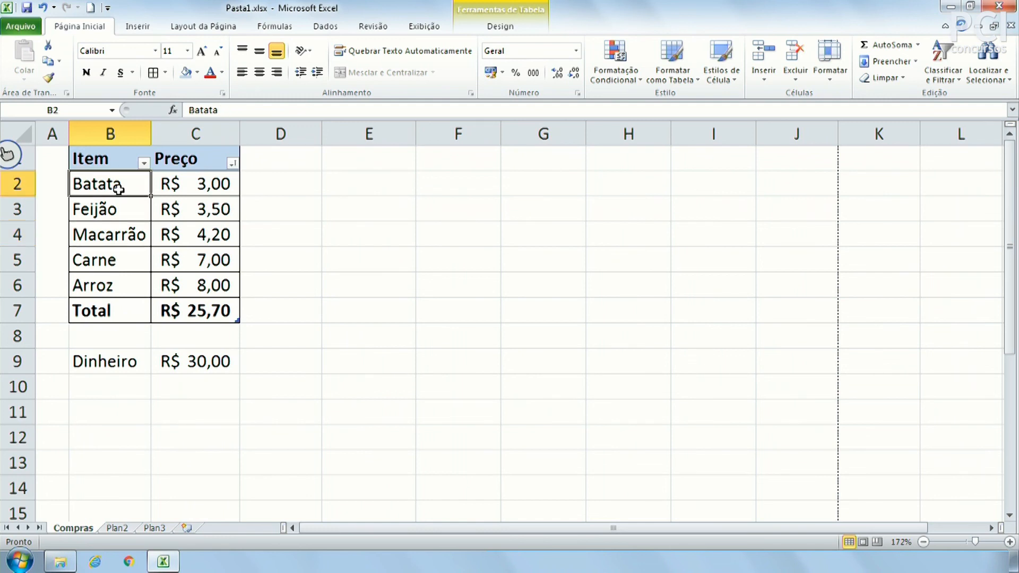
# Sort the shopping list by Item from A to Z.
pyautogui.click(143, 163)
pyautogui.click(141, 180)
pyautogui.click(236, 258)
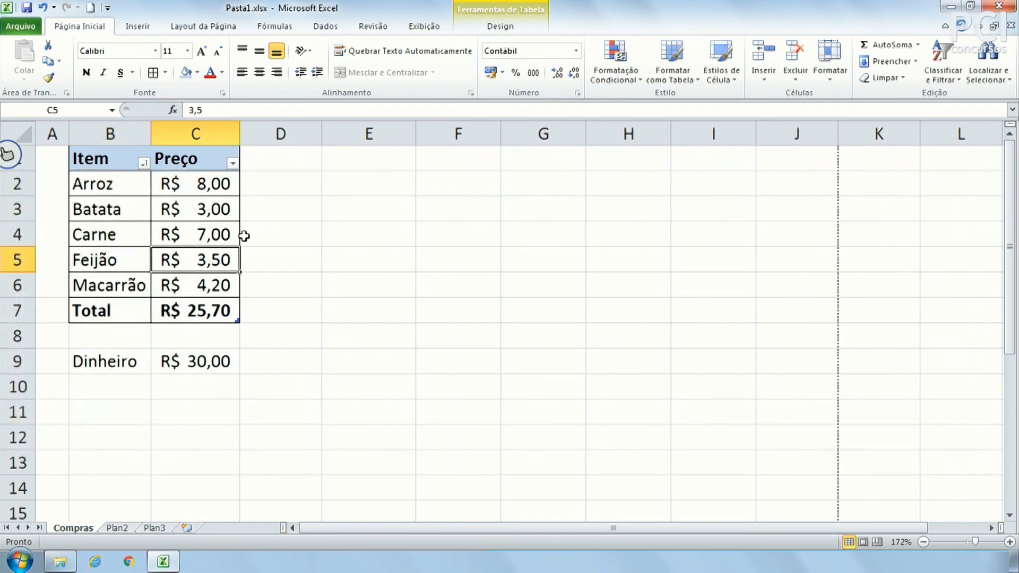
pyautogui.click(218, 210)
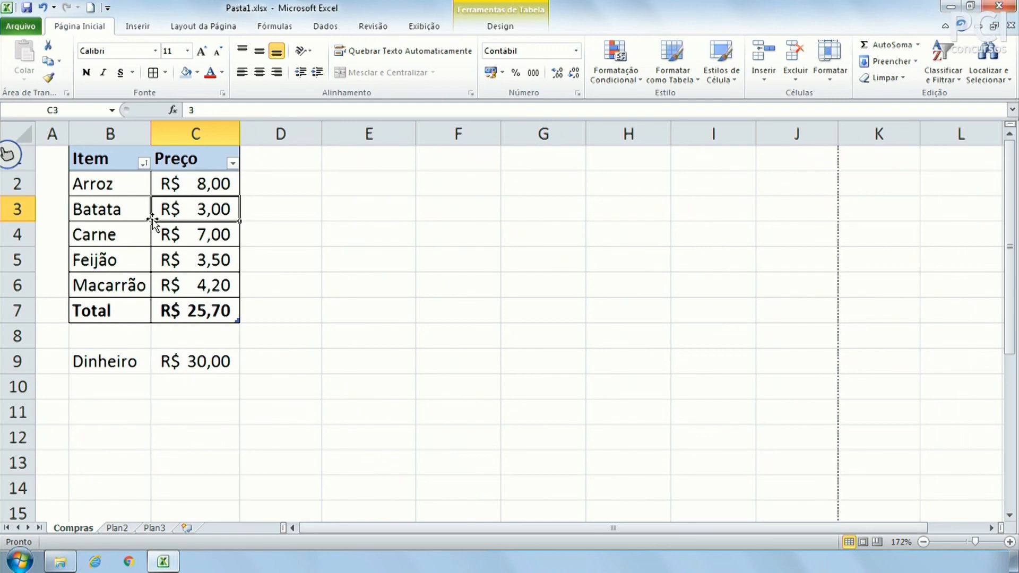
# Review the table style options and the filter lists of the Item and Preço headers without changing anything.
pyautogui.click(501, 27)
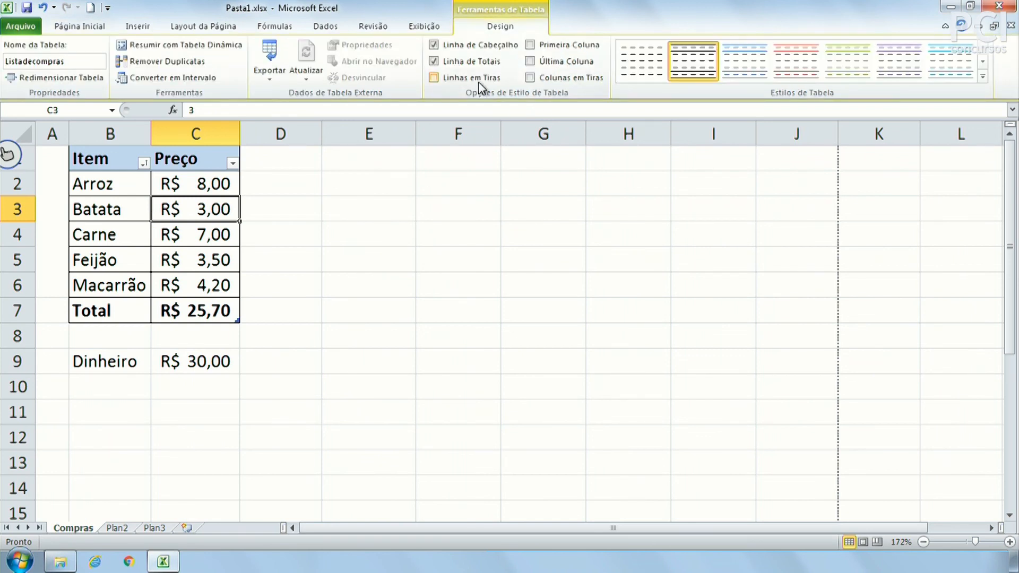
pyautogui.click(110, 162)
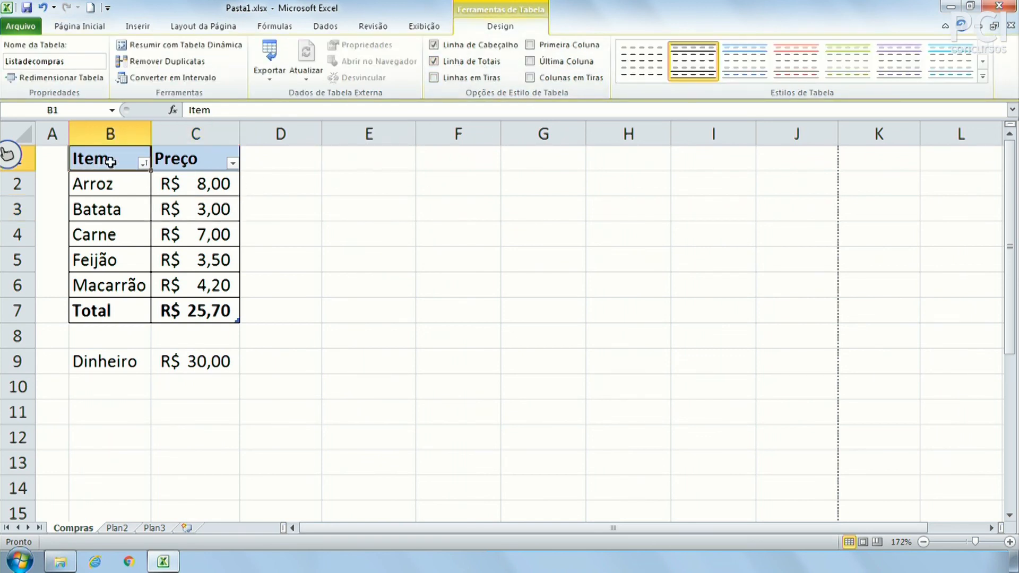
pyautogui.click(143, 163)
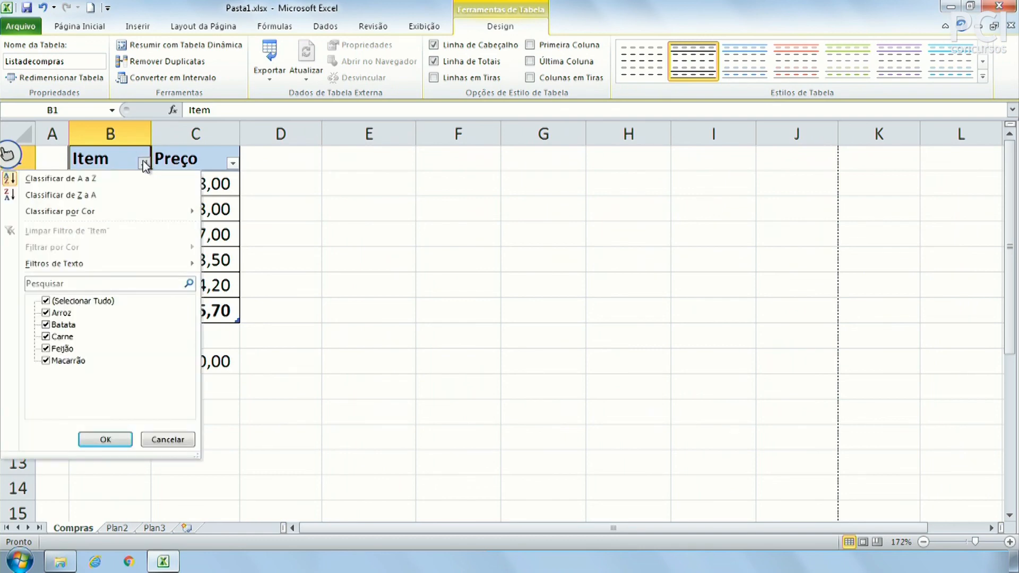
pyautogui.click(144, 163)
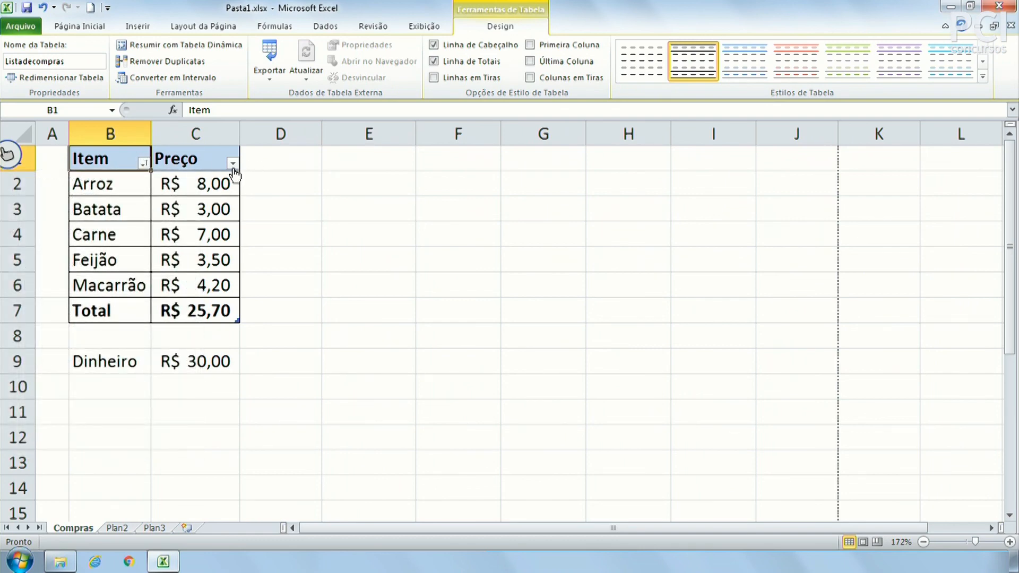
pyautogui.click(232, 164)
pyautogui.click(248, 334)
# Compare the Total amount in C7 with the Dinheiro amount in C9.
pyautogui.click(202, 329)
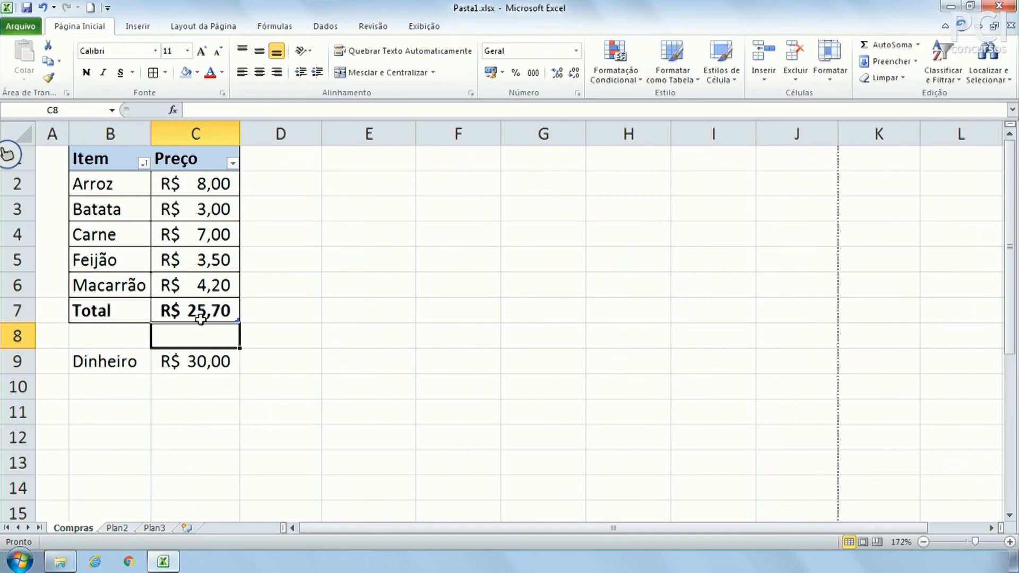
pyautogui.click(205, 313)
pyautogui.click(202, 358)
pyautogui.click(118, 363)
pyautogui.click(175, 363)
pyautogui.click(215, 311)
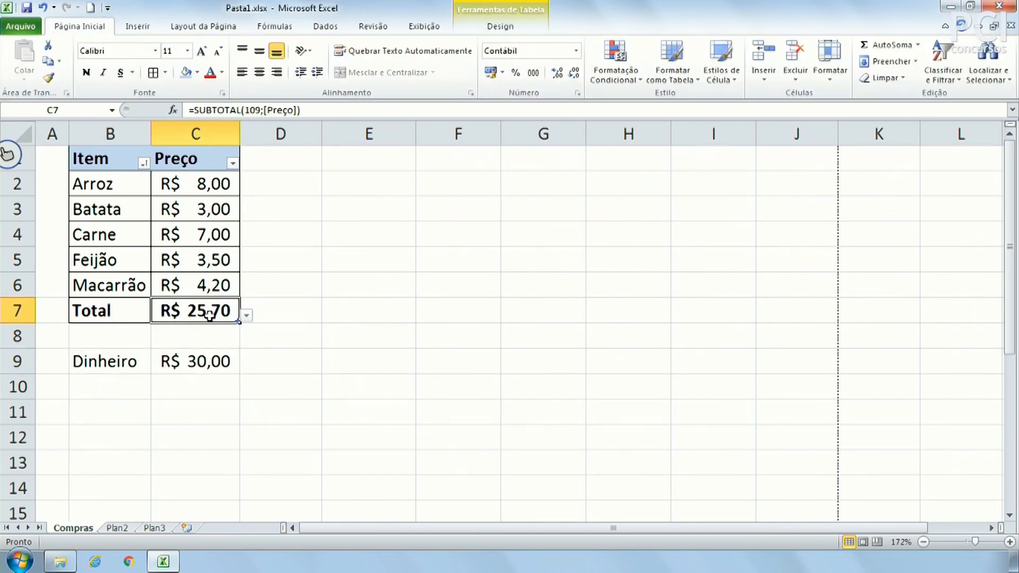
pyautogui.click(209, 359)
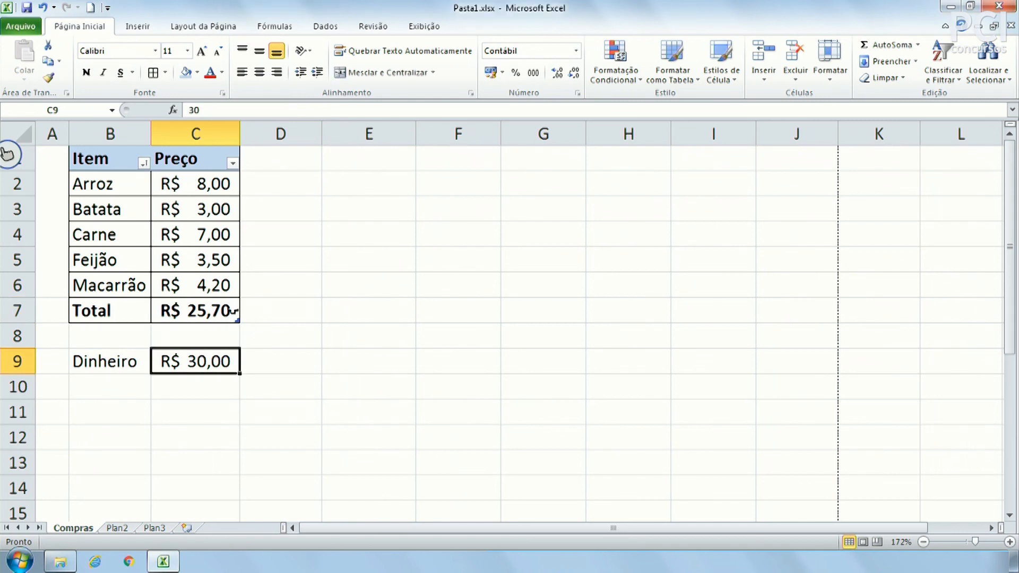
pyautogui.click(223, 313)
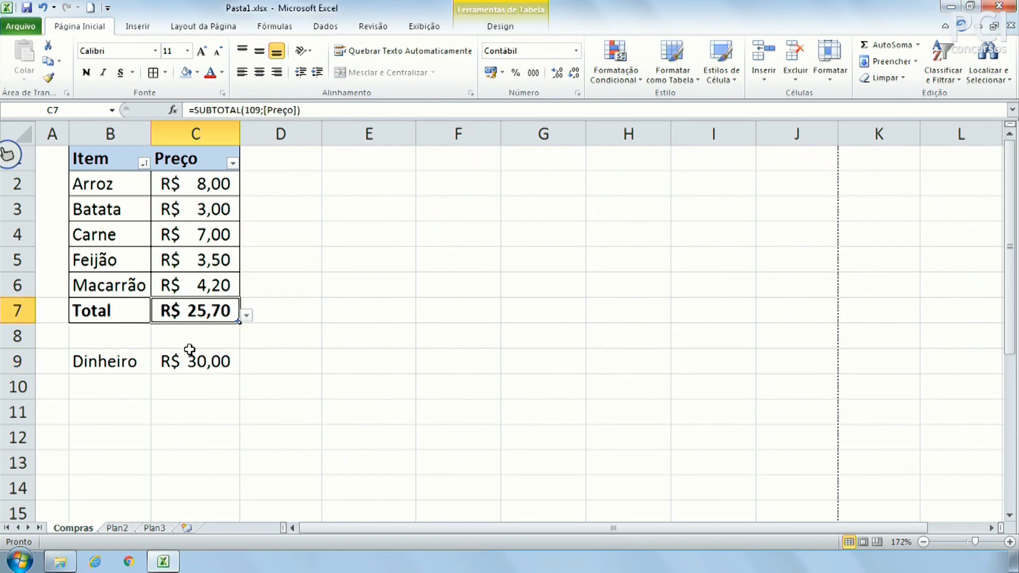
# Set the Dinheiro amount in C9 to 25.
pyautogui.click(199, 363)
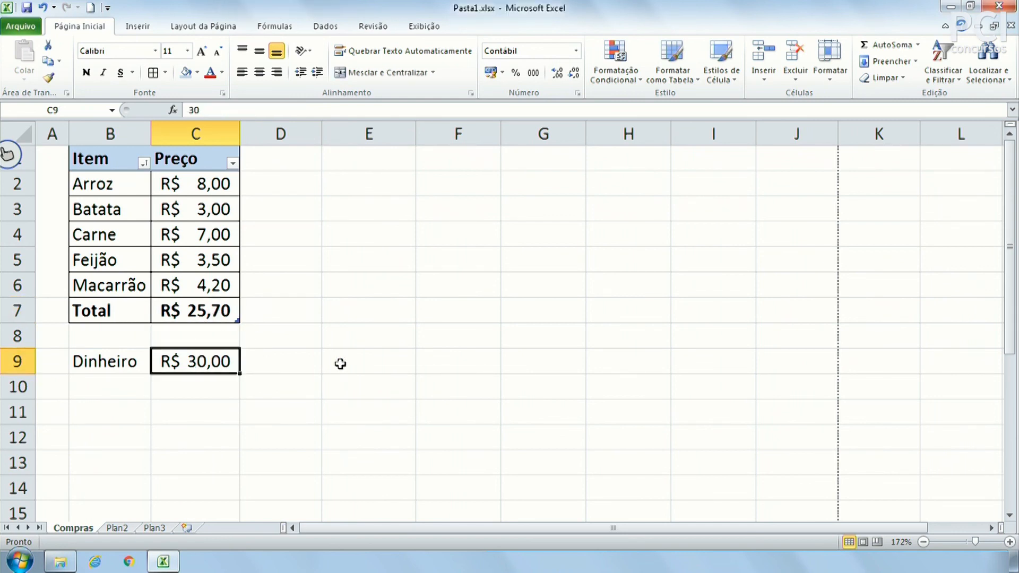
pyautogui.write('25')
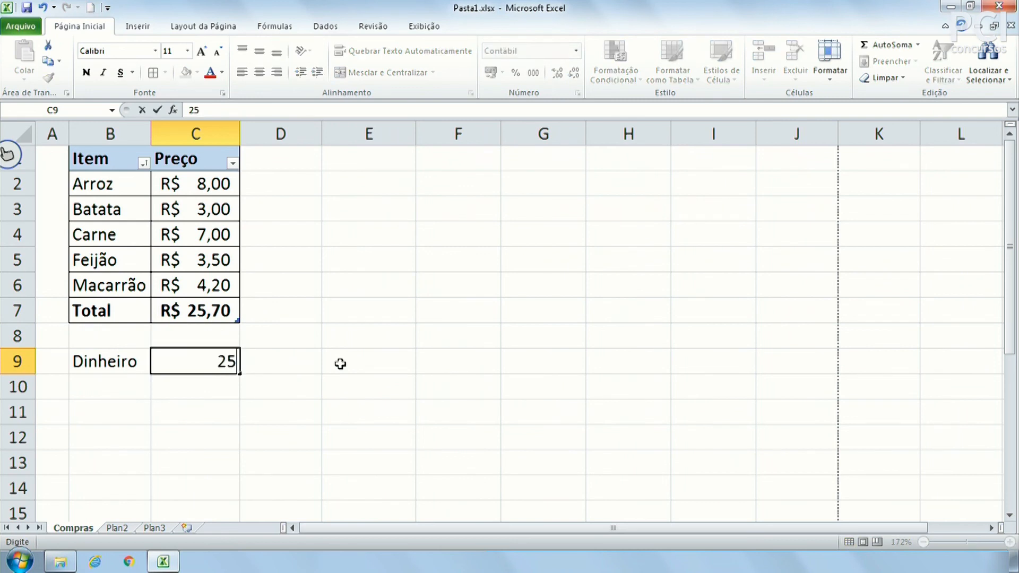
pyautogui.press('Return')
# Examine the Total cell C7 and its formula alongside the table's total row option.
pyautogui.click(212, 313)
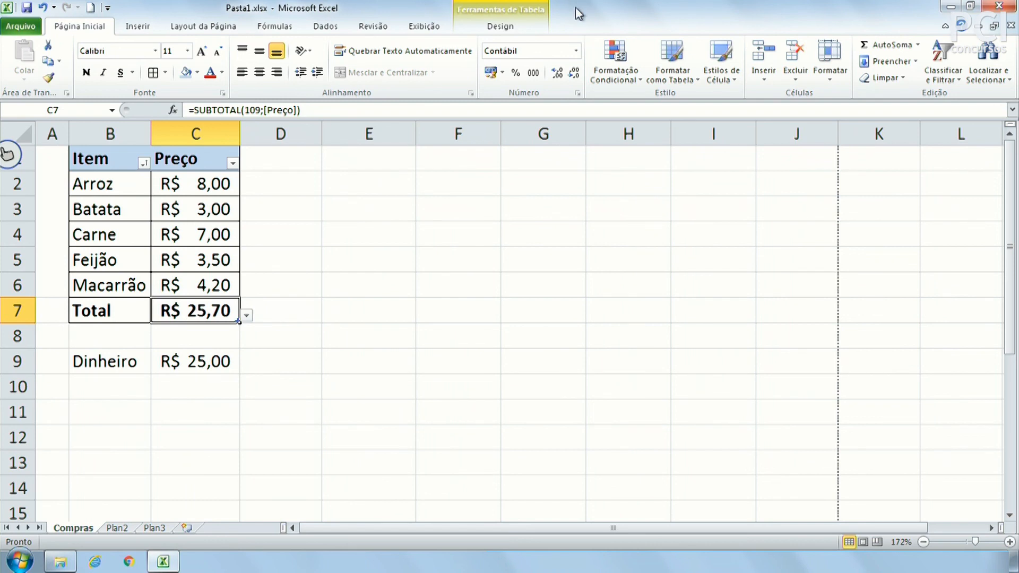
pyautogui.click(502, 27)
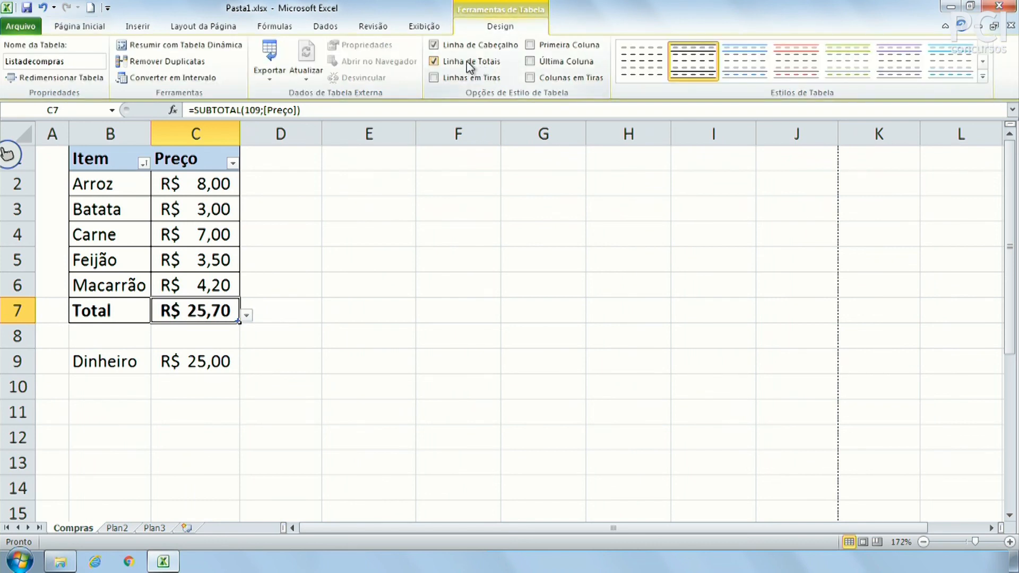
pyautogui.click(194, 288)
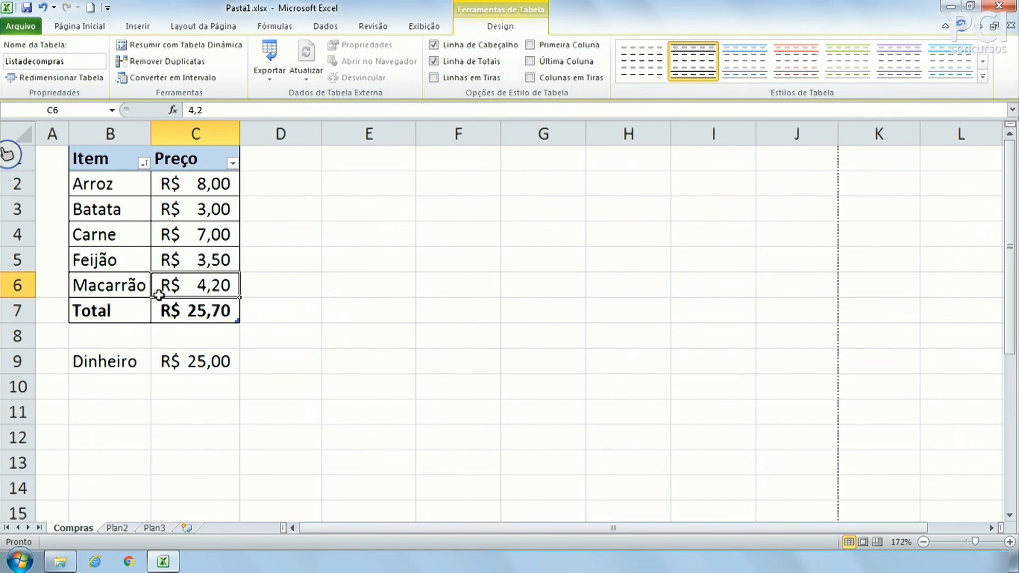
pyautogui.click(196, 313)
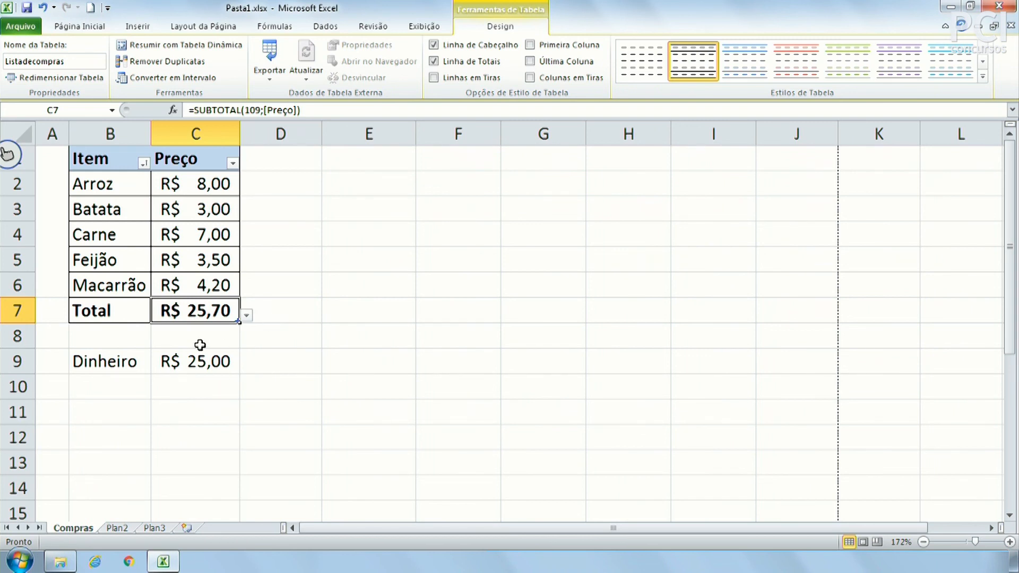
# Examine the total row's function list in C7 and check the neighbouring Total, Item and Preço cells.
pyautogui.click(71, 27)
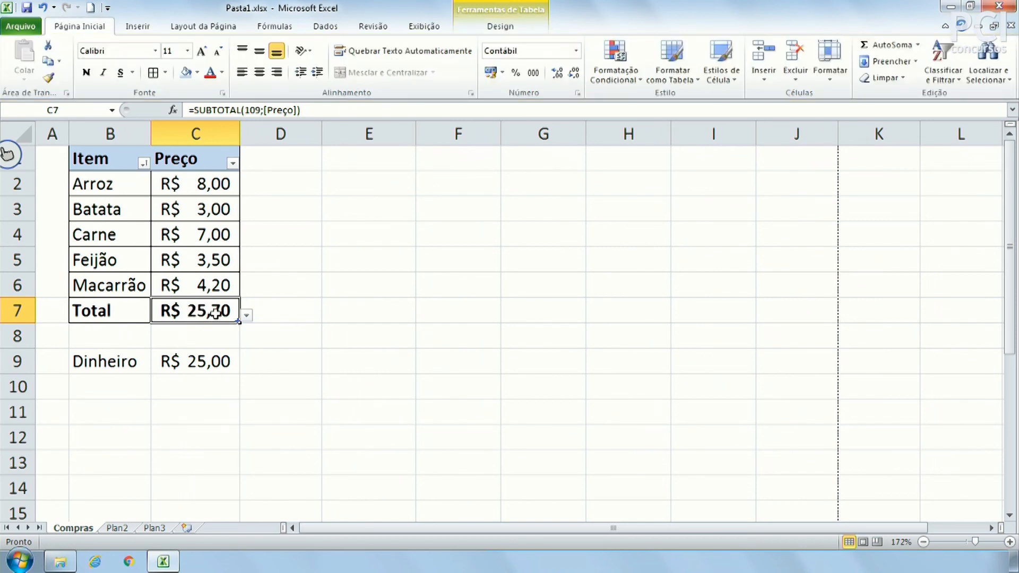
pyautogui.click(247, 316)
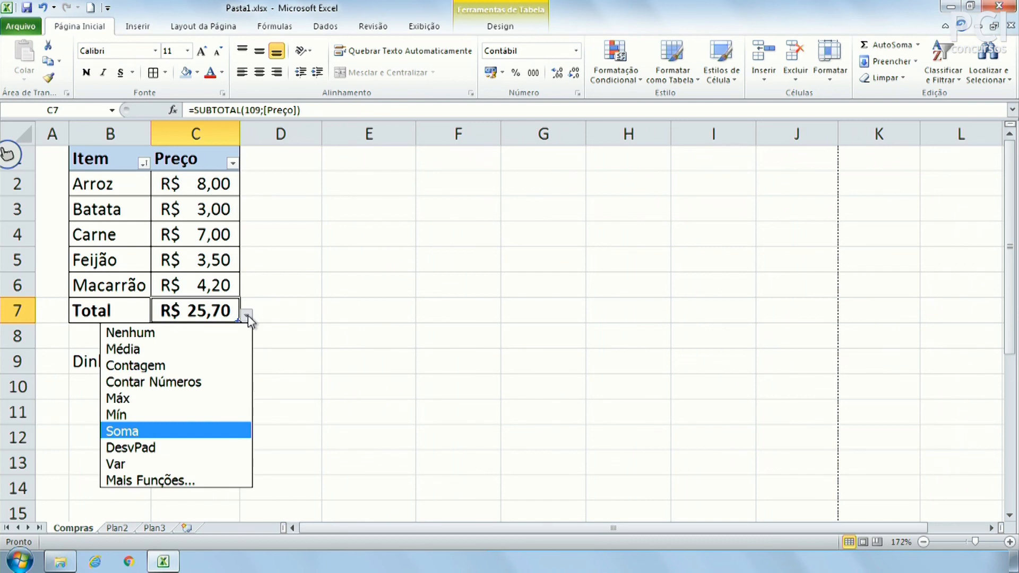
pyautogui.click(355, 279)
pyautogui.click(91, 312)
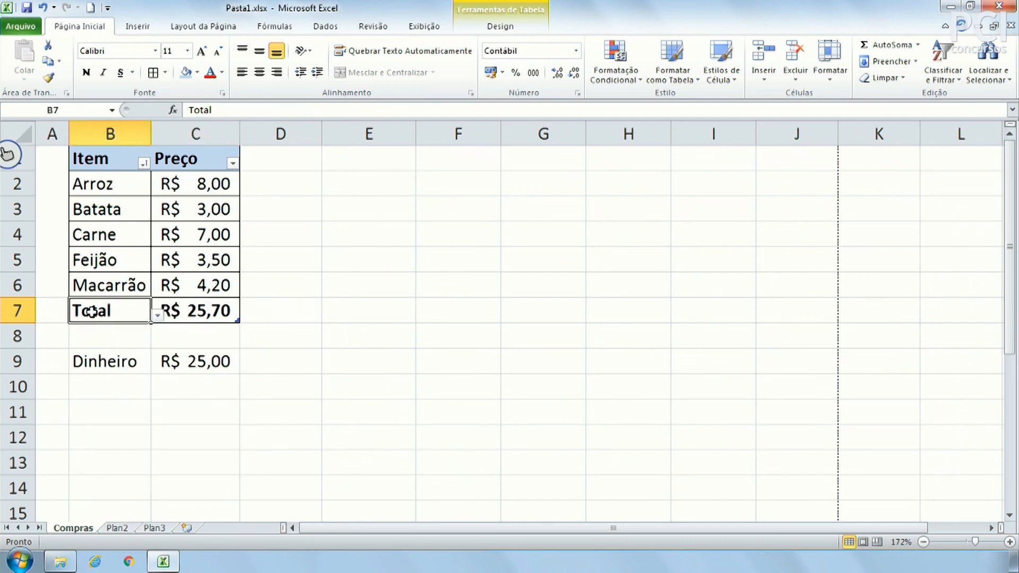
pyautogui.click(219, 311)
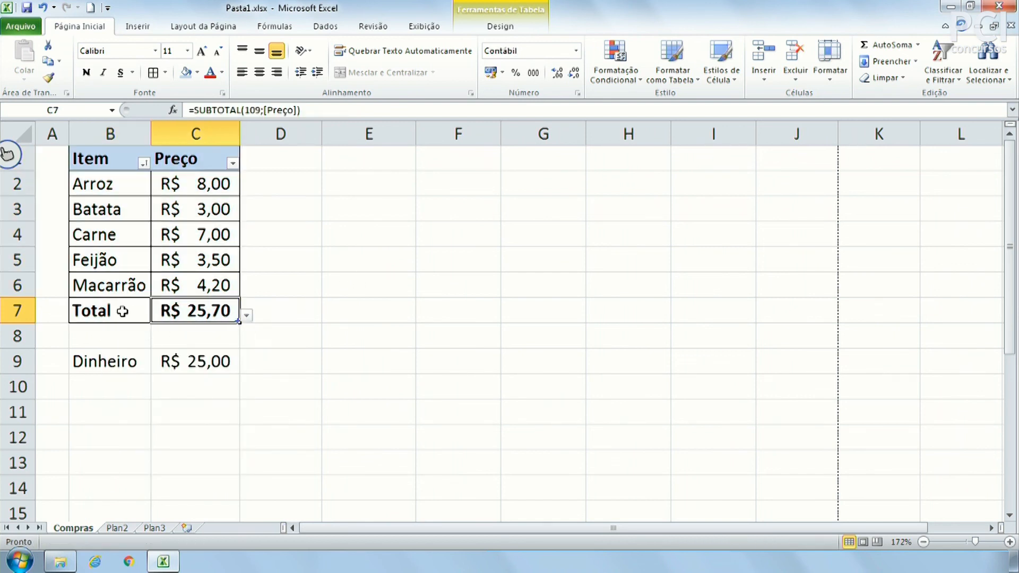
pyautogui.click(128, 287)
pyautogui.click(159, 256)
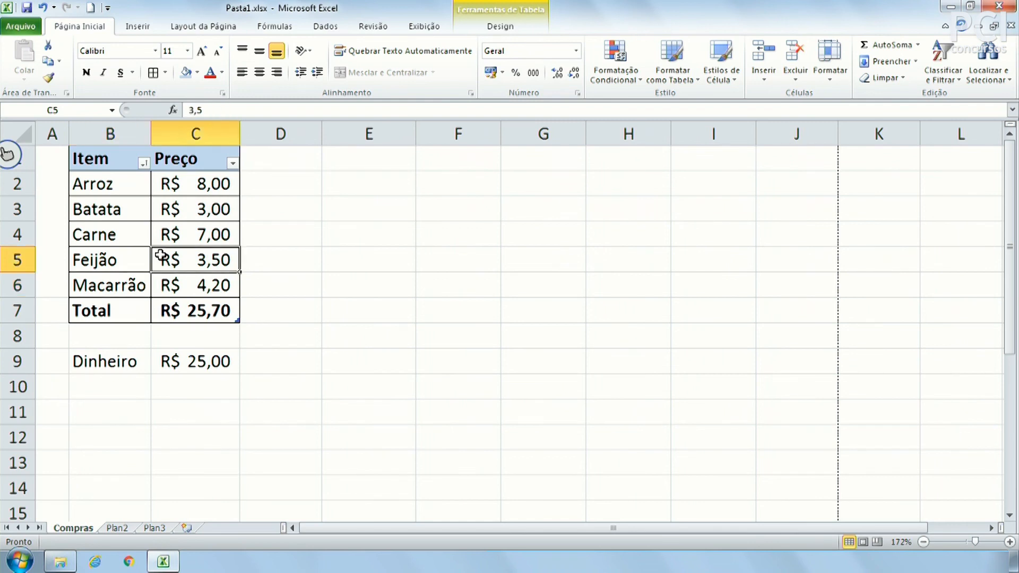
pyautogui.click(477, 29)
# Try the Soma function in the Item column's total cell B7 and undo it.
pyautogui.click(106, 281)
pyautogui.click(109, 310)
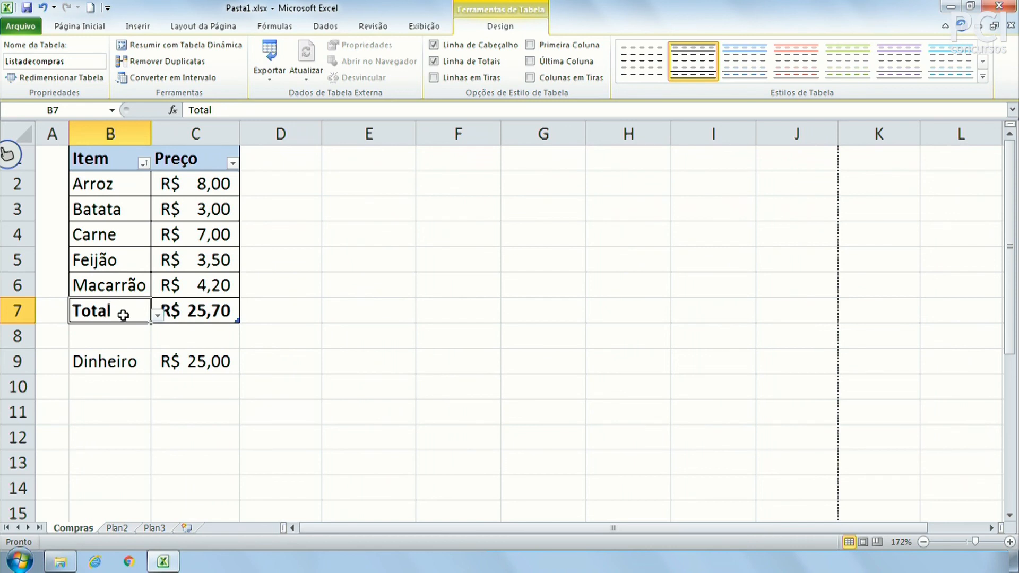
pyautogui.click(158, 316)
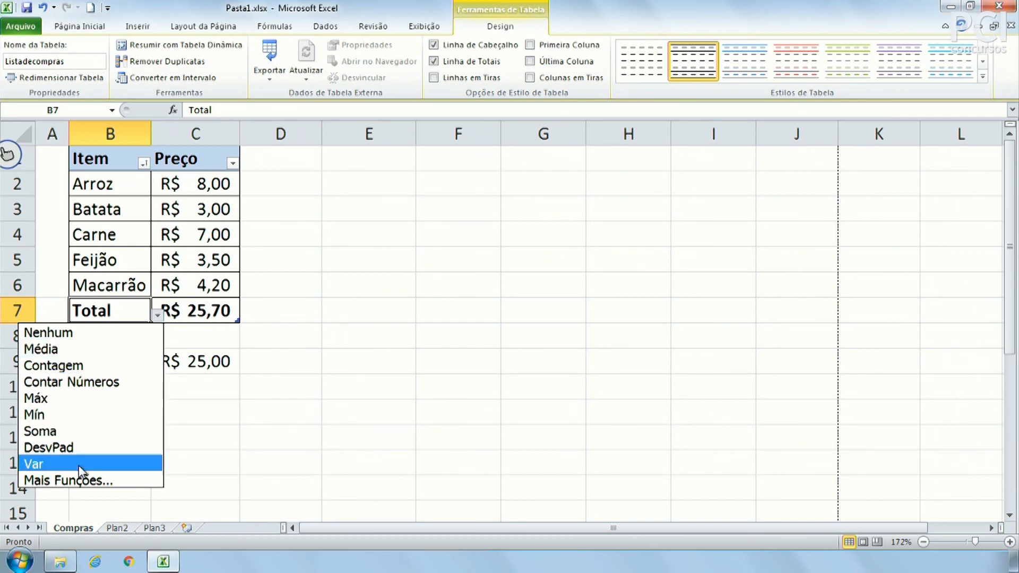
pyautogui.click(92, 432)
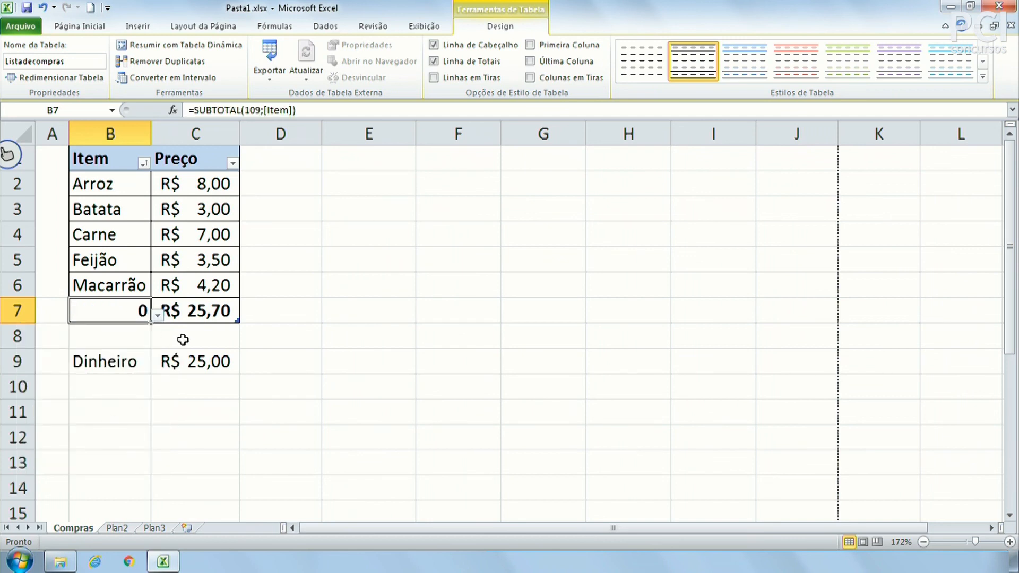
pyautogui.hotkey('ctrl', 'z')
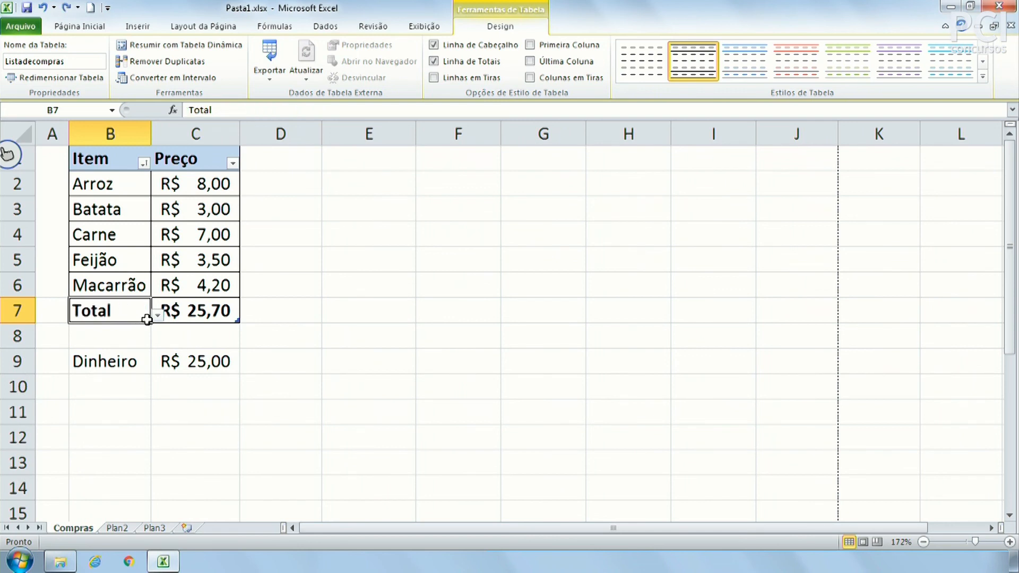
# Set the total function in C7 to Média and select the prices C2:C6 to check the average.
pyautogui.click(207, 318)
pyautogui.click(247, 316)
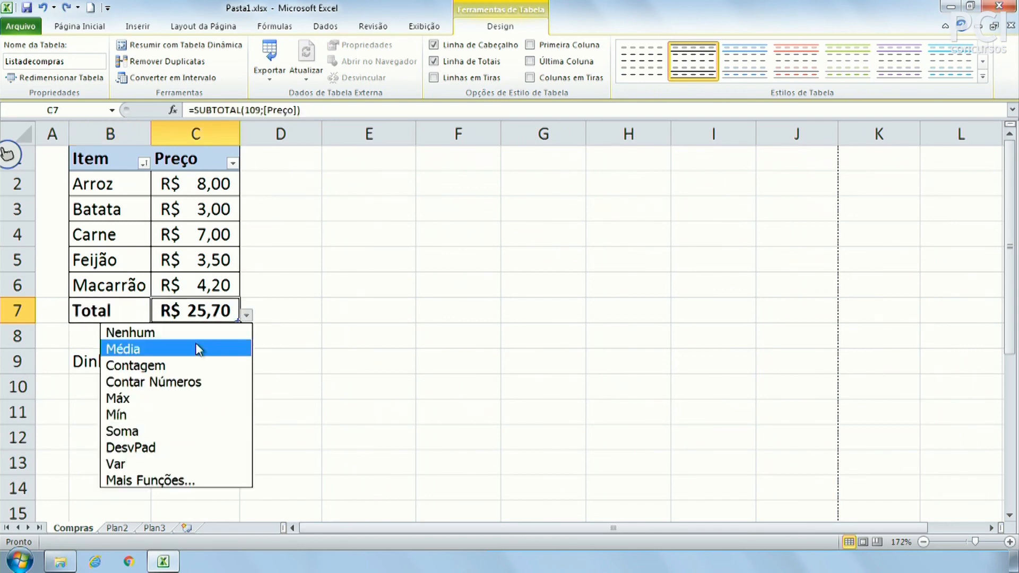
pyautogui.click(154, 349)
pyautogui.moveTo(203, 184); pyautogui.dragTo(200, 297)
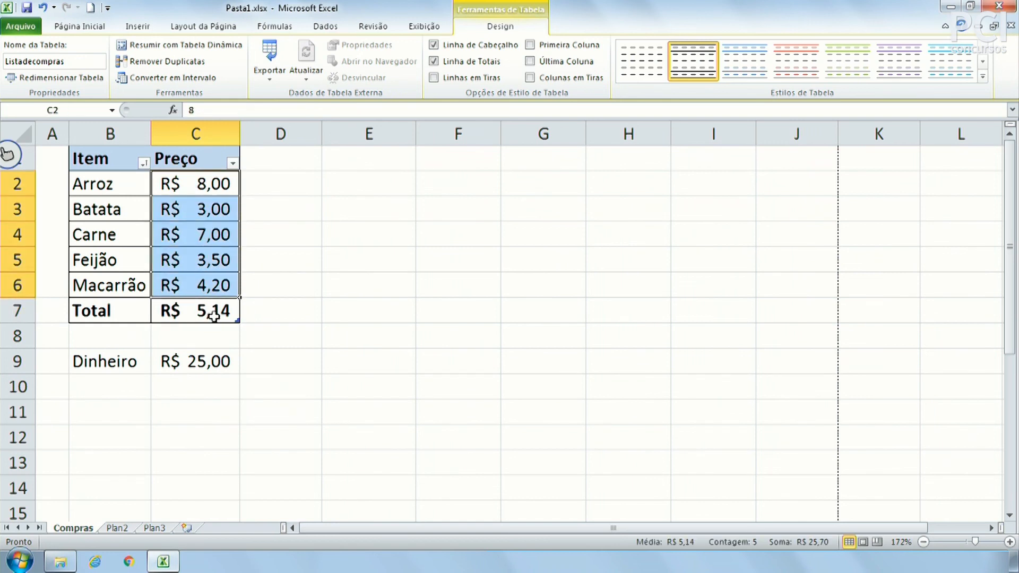
# Change the total function in C7 to Máx and check it against the Arroz price.
pyautogui.click(214, 317)
pyautogui.click(246, 315)
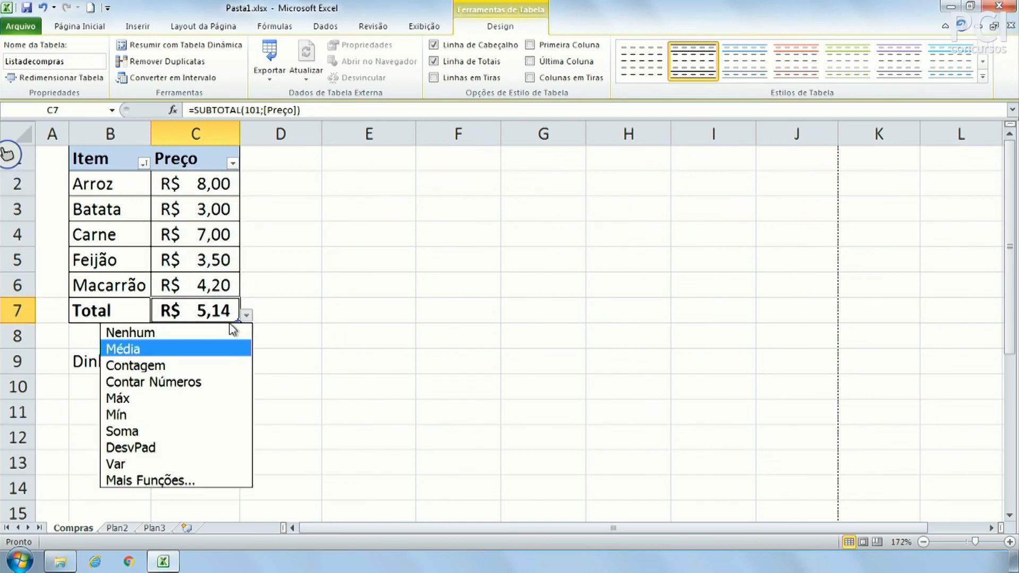
pyautogui.click(154, 399)
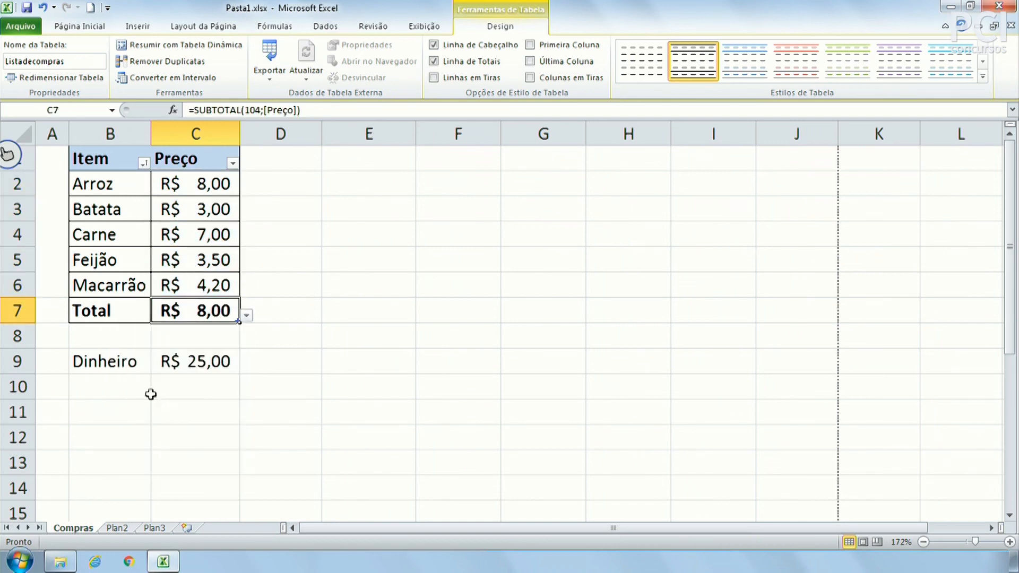
pyautogui.click(214, 189)
# Switch the total function in C7 back to Média and clear it with Nenhum.
pyautogui.click(223, 316)
pyautogui.click(246, 315)
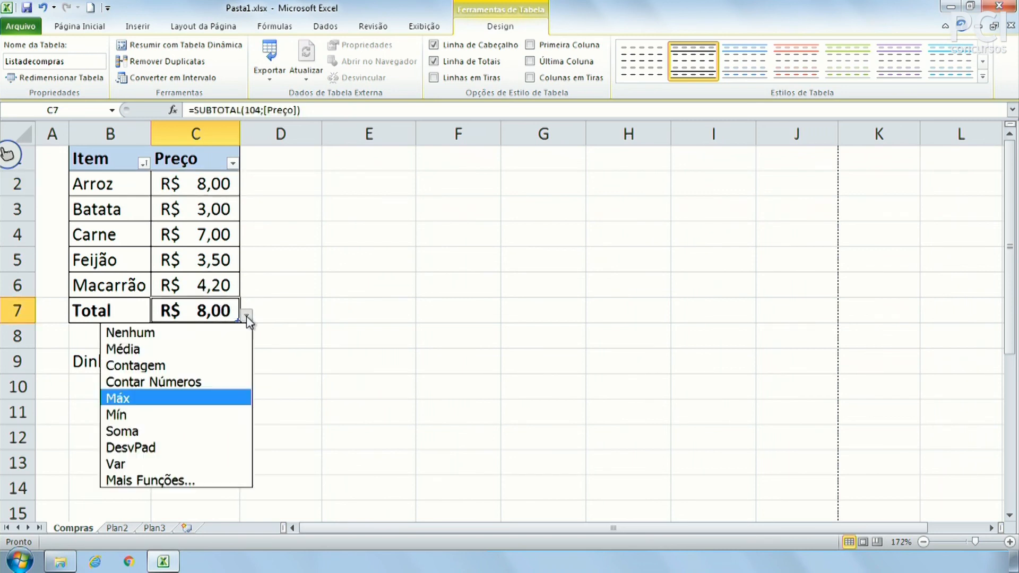
pyautogui.click(150, 349)
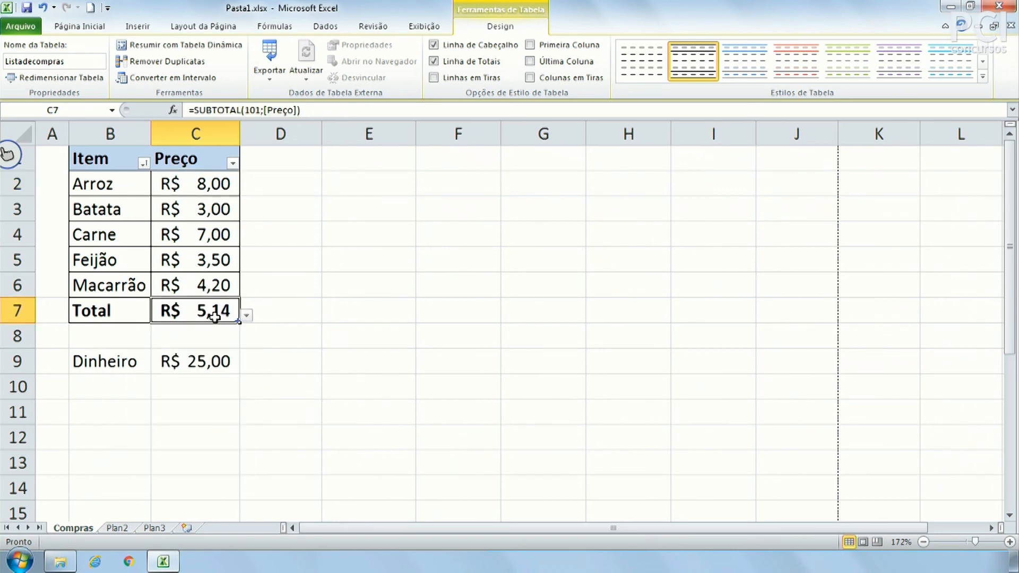
pyautogui.click(247, 316)
pyautogui.click(196, 333)
pyautogui.click(343, 261)
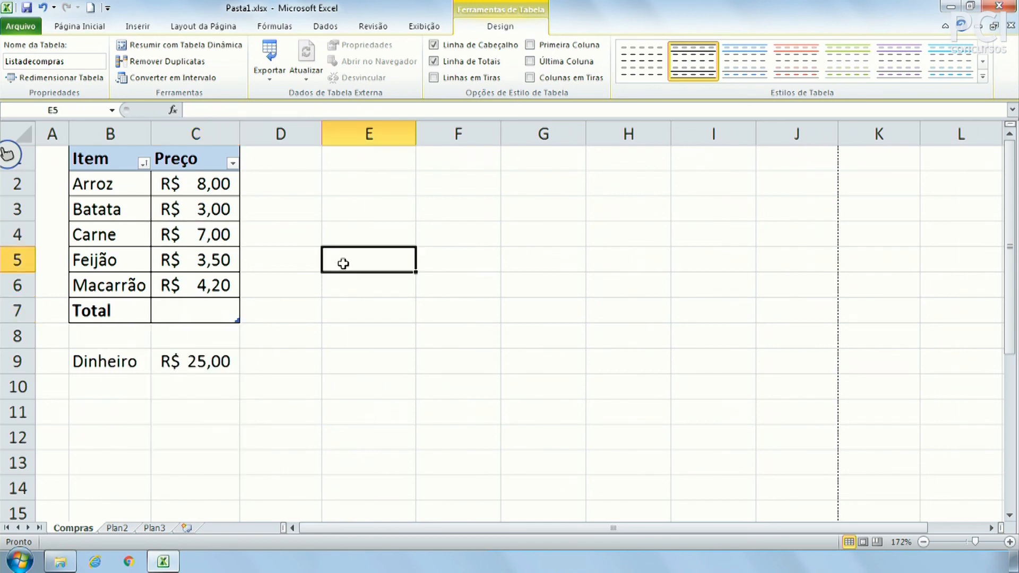
pyautogui.click(255, 317)
# Set the total function in C7 to Soma for the Preço column.
pyautogui.click(227, 317)
pyautogui.click(247, 316)
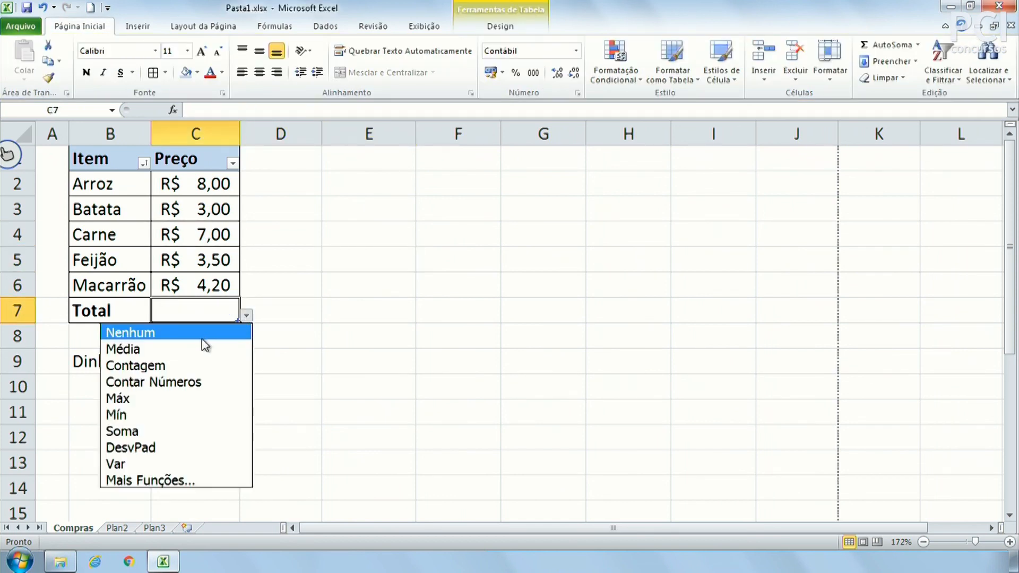
pyautogui.click(159, 434)
pyautogui.click(201, 246)
pyautogui.click(217, 311)
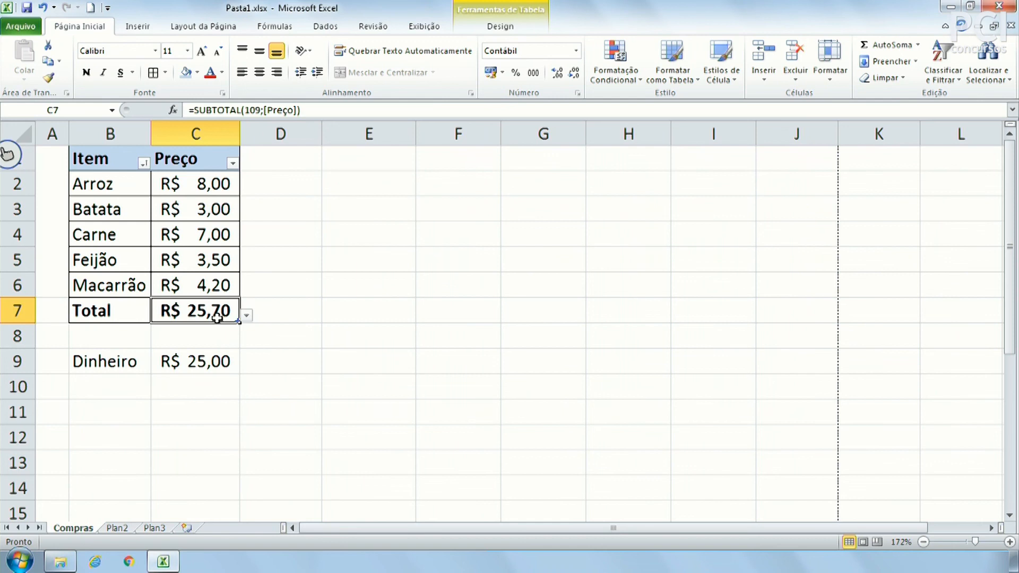
# Turn off the table's total row (Linha de Totais) and inspect the remaining rows.
pyautogui.click(504, 26)
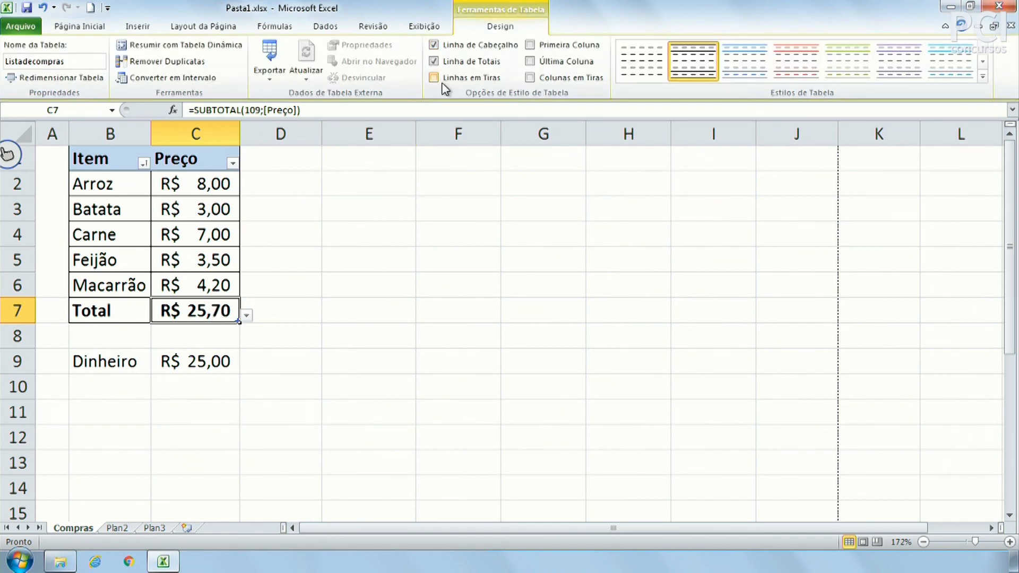
pyautogui.click(184, 256)
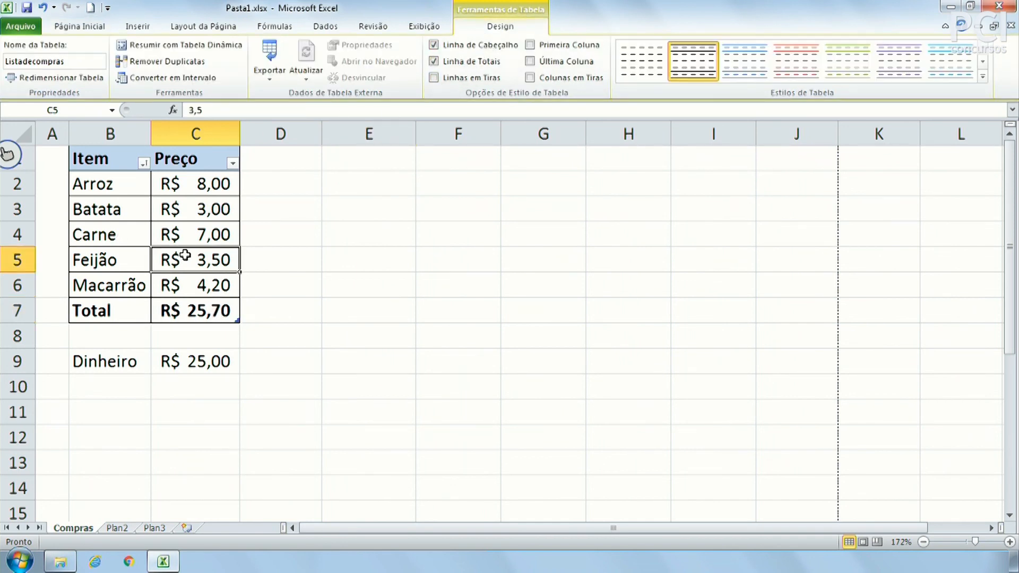
pyautogui.click(461, 61)
pyautogui.click(207, 312)
pyautogui.moveTo(148, 307); pyautogui.dragTo(185, 302)
pyautogui.click(324, 324)
pyautogui.click(210, 272)
pyautogui.click(210, 232)
pyautogui.click(125, 237)
pyautogui.click(182, 290)
pyautogui.click(222, 238)
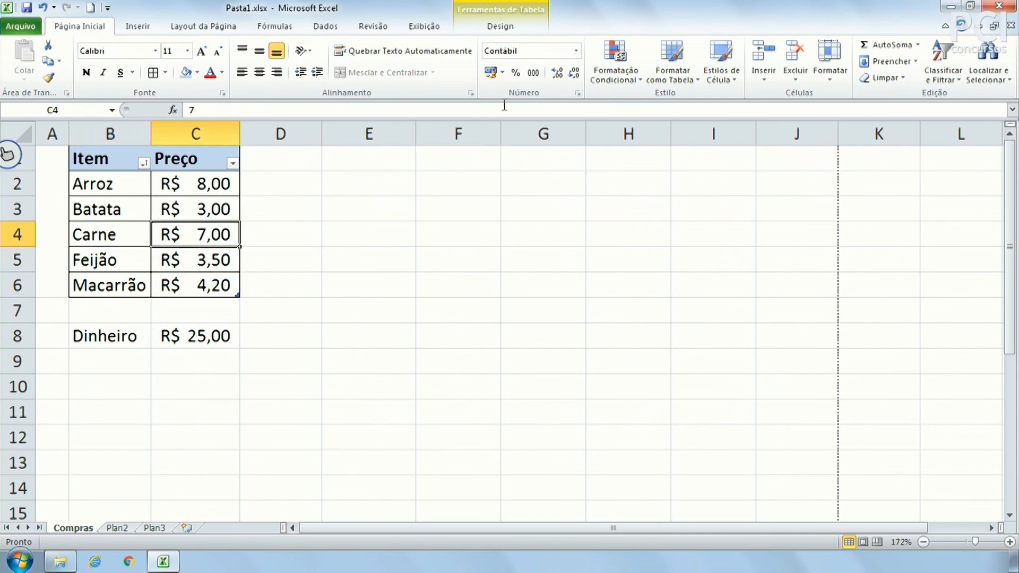
# Turn the table's total row (Linha de Totais) back on and select the empty cell E7.
pyautogui.click(105, 184)
pyautogui.click(510, 25)
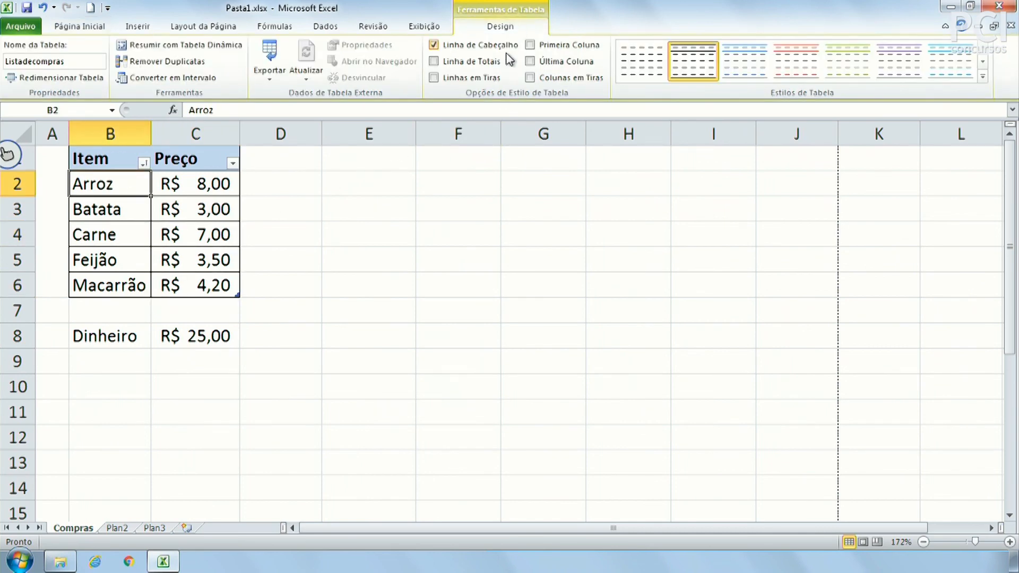
pyautogui.click(401, 336)
pyautogui.click(129, 219)
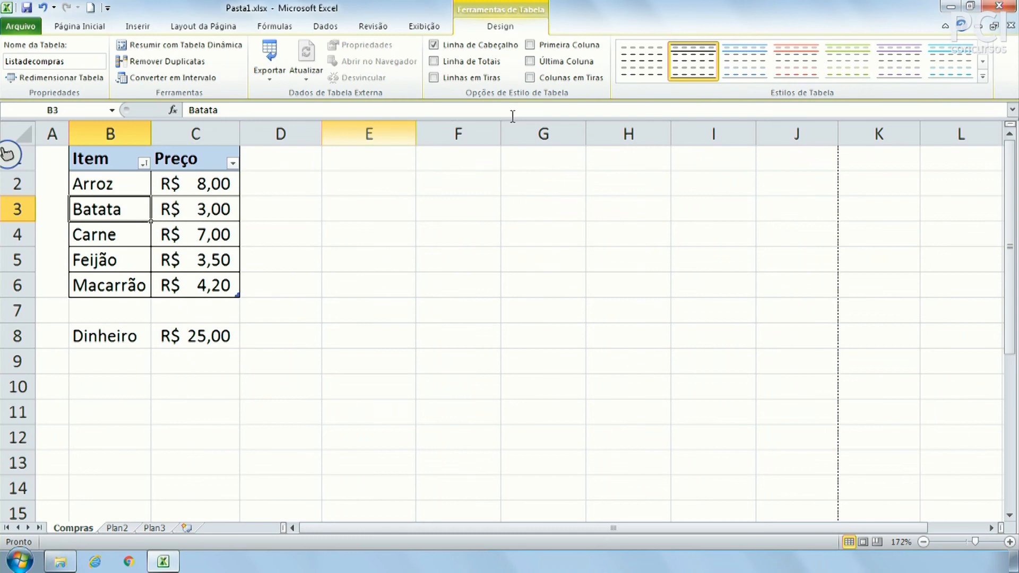
pyautogui.click(472, 64)
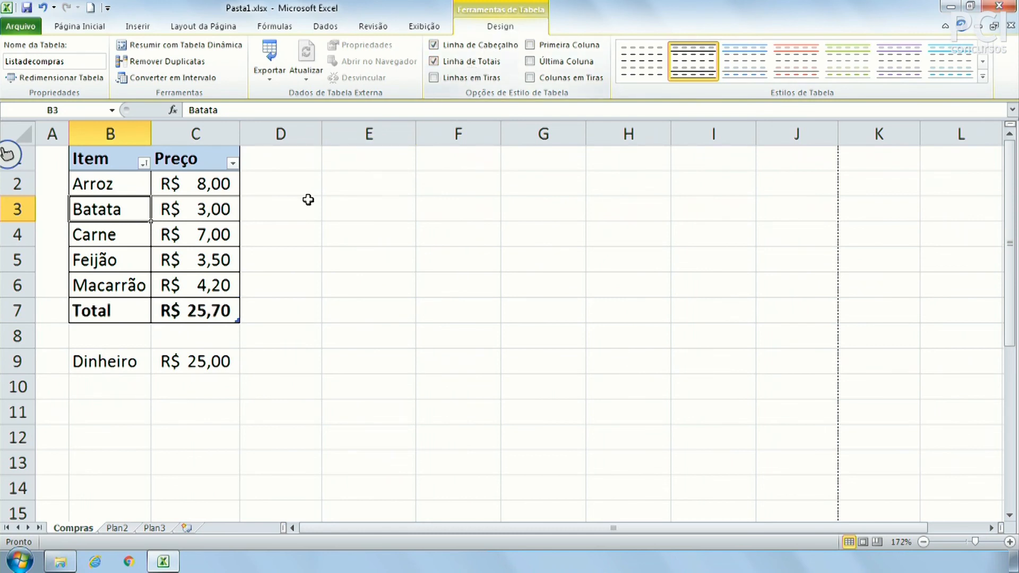
pyautogui.click(182, 278)
pyautogui.click(357, 255)
pyautogui.click(386, 310)
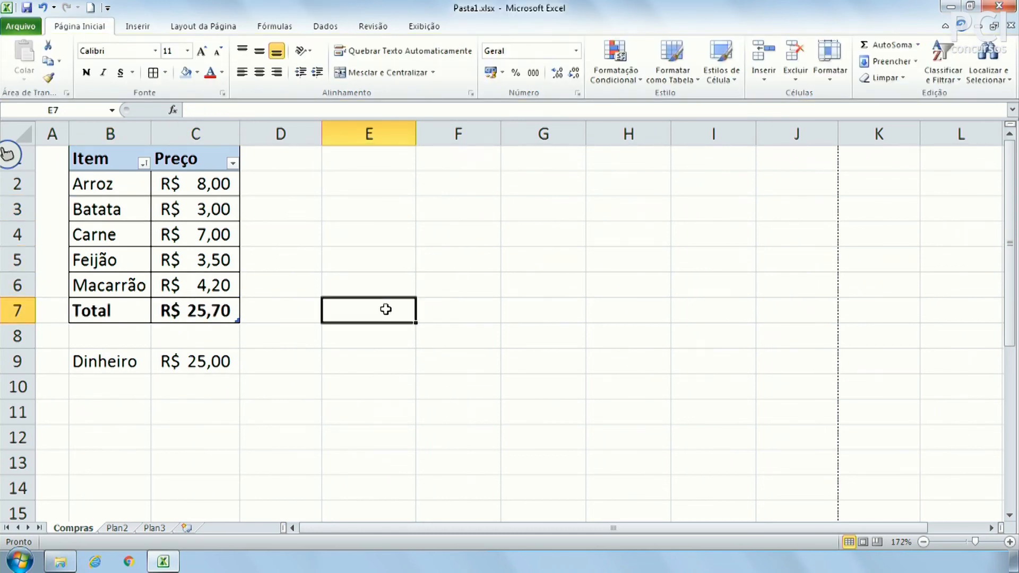